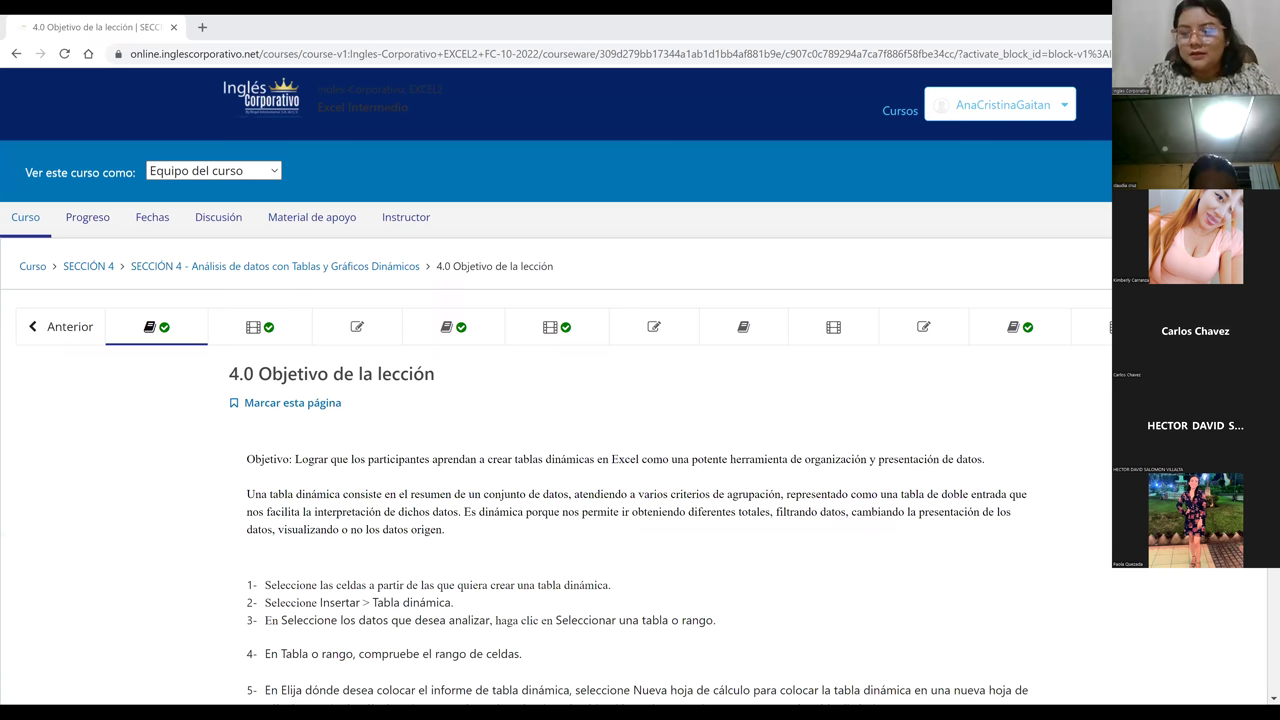
Look over the 4.0 Objetivo de la lección page, including its objective and the instructions for creating a pivot table
scroll(556, 400, down, 2)
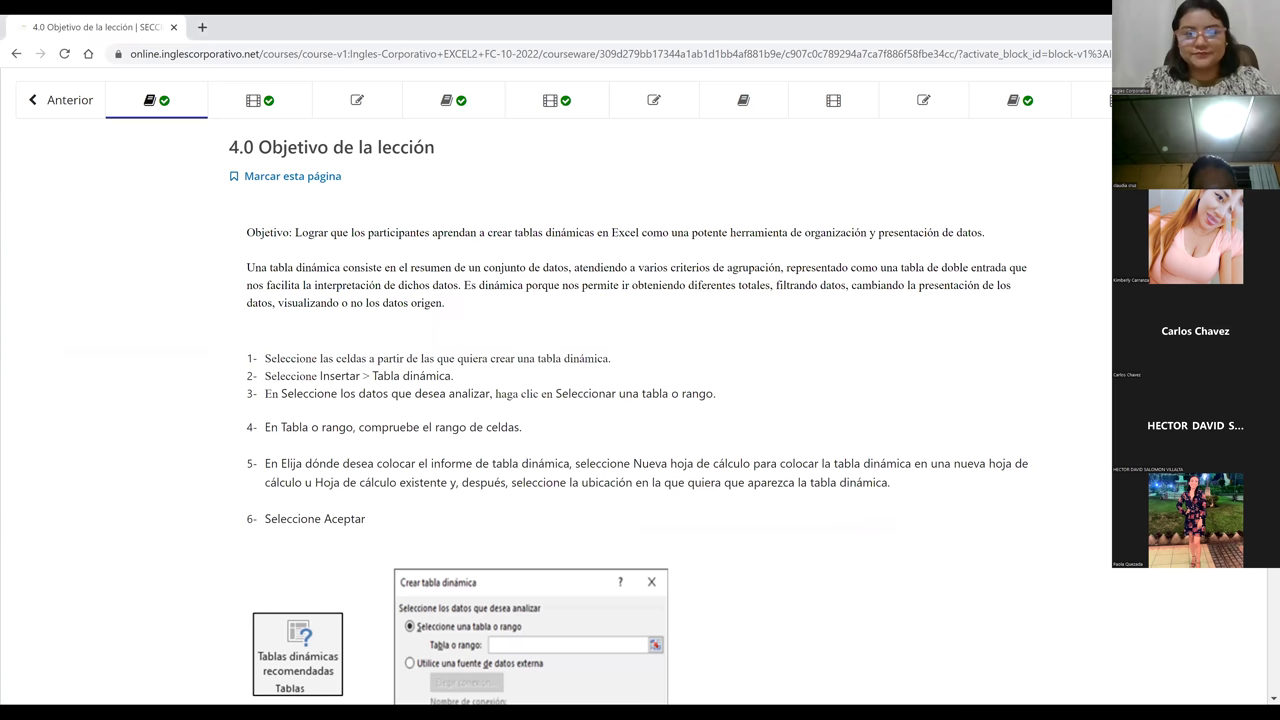
scroll(556, 400, up, 1)
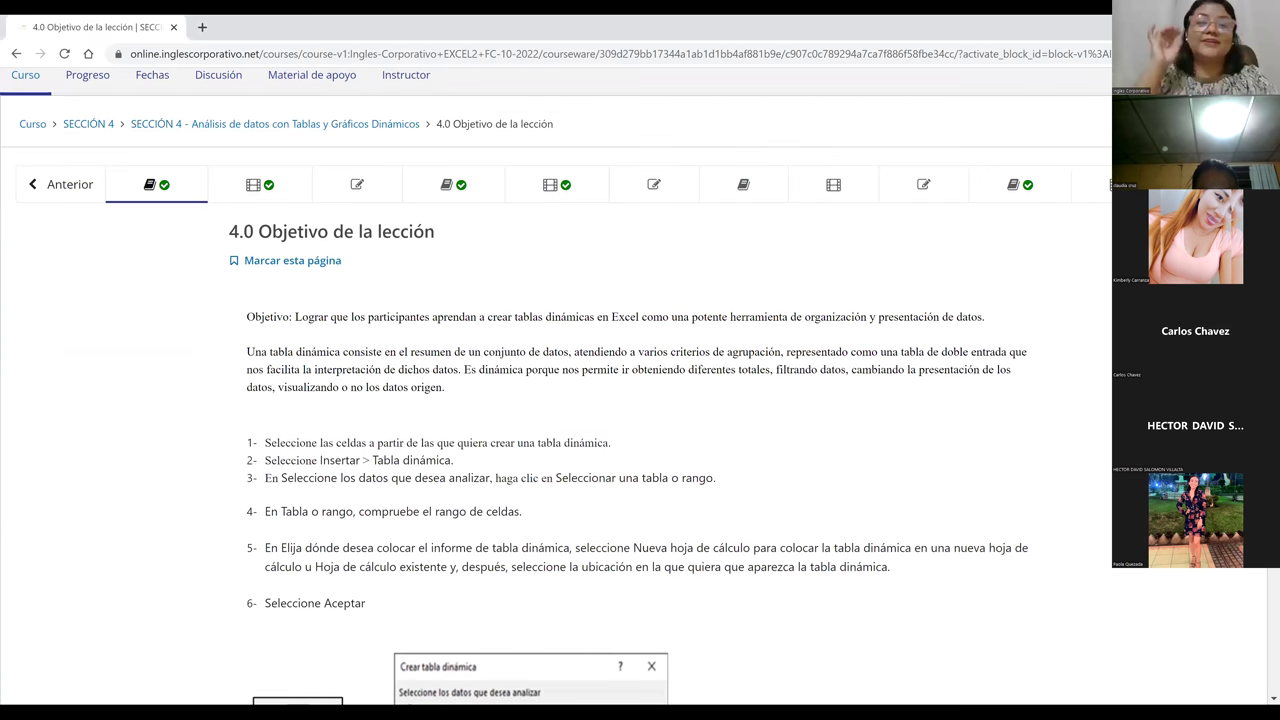
scroll(556, 400, down, 1)
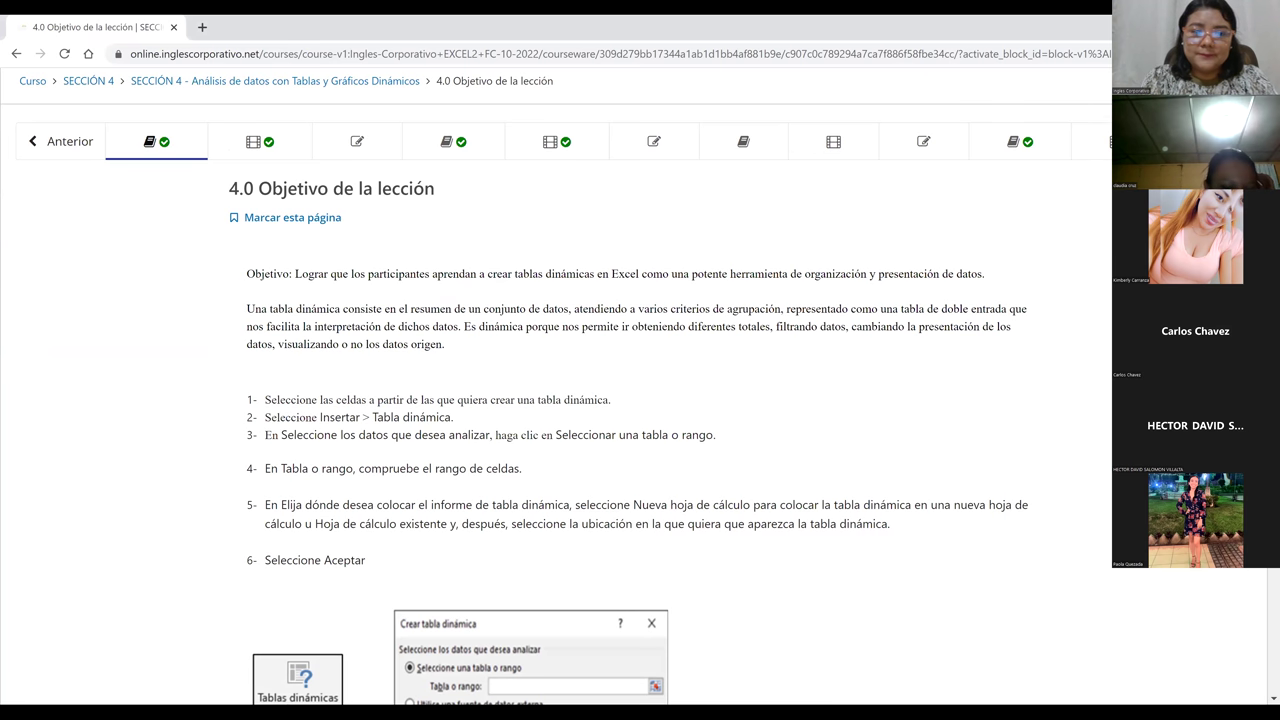
scroll(640, 400, down, 1)
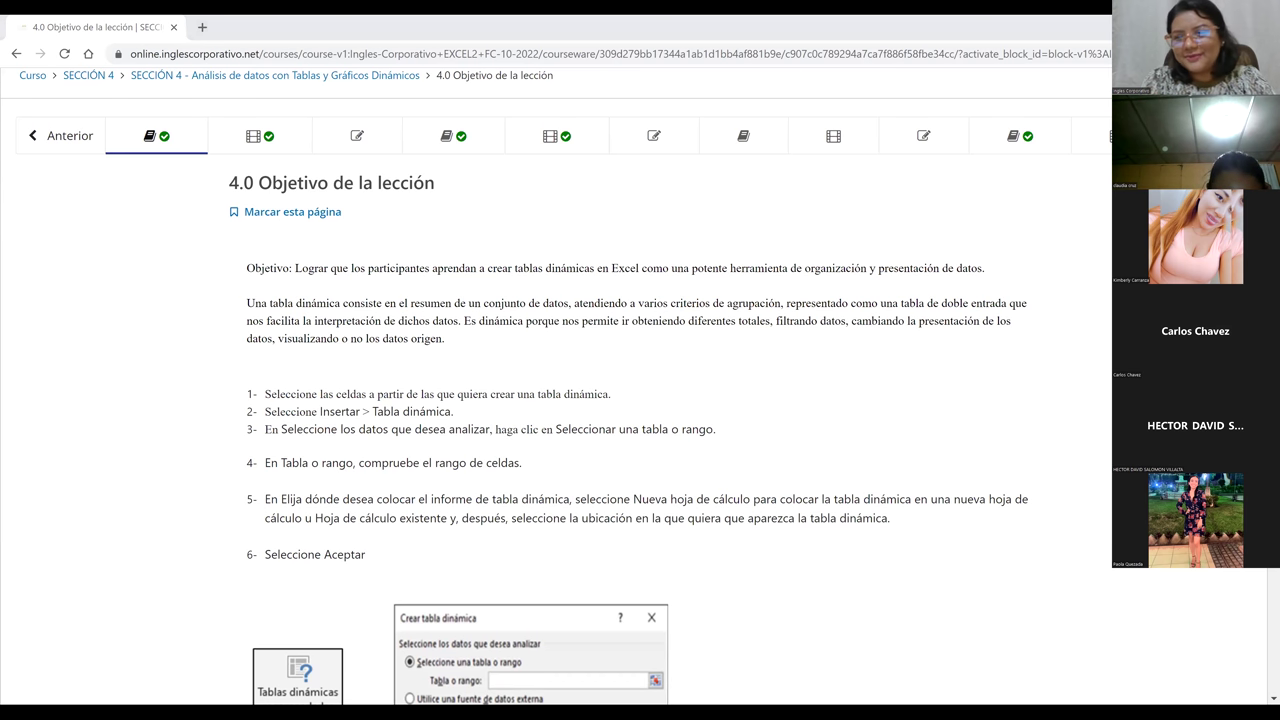
scroll(640, 400, down, 1)
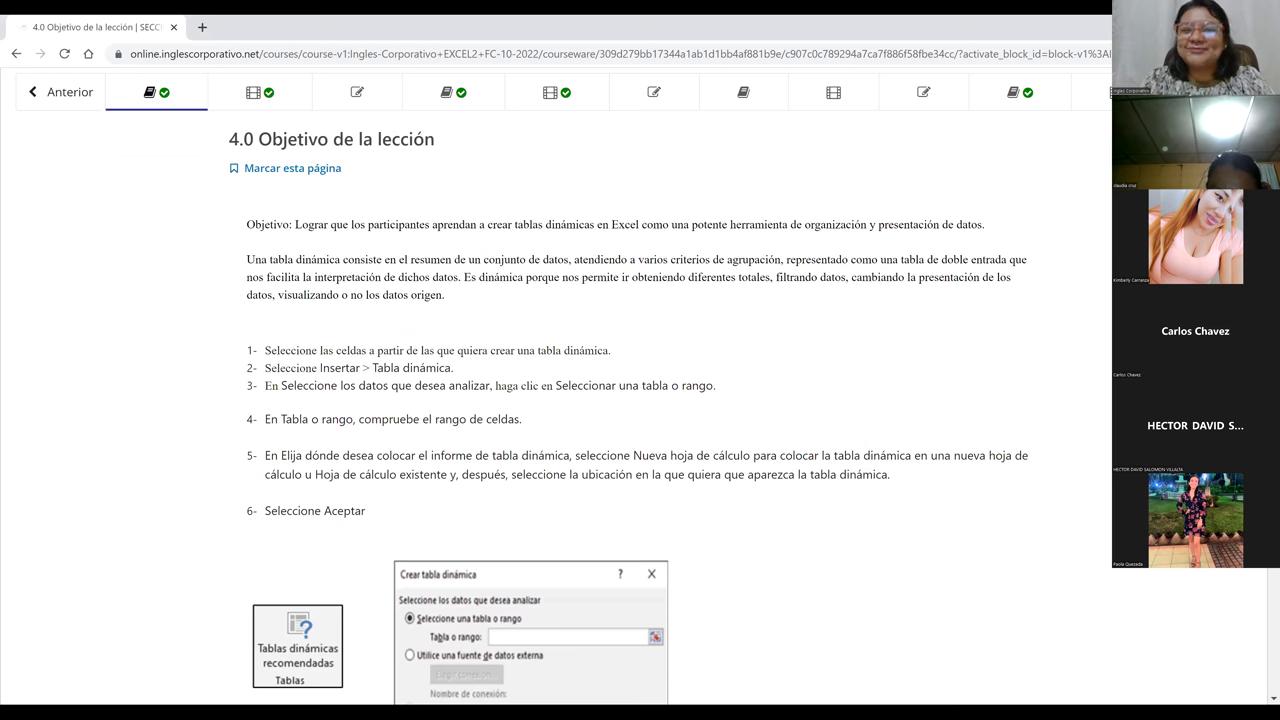
scroll(640, 400, up, 2)
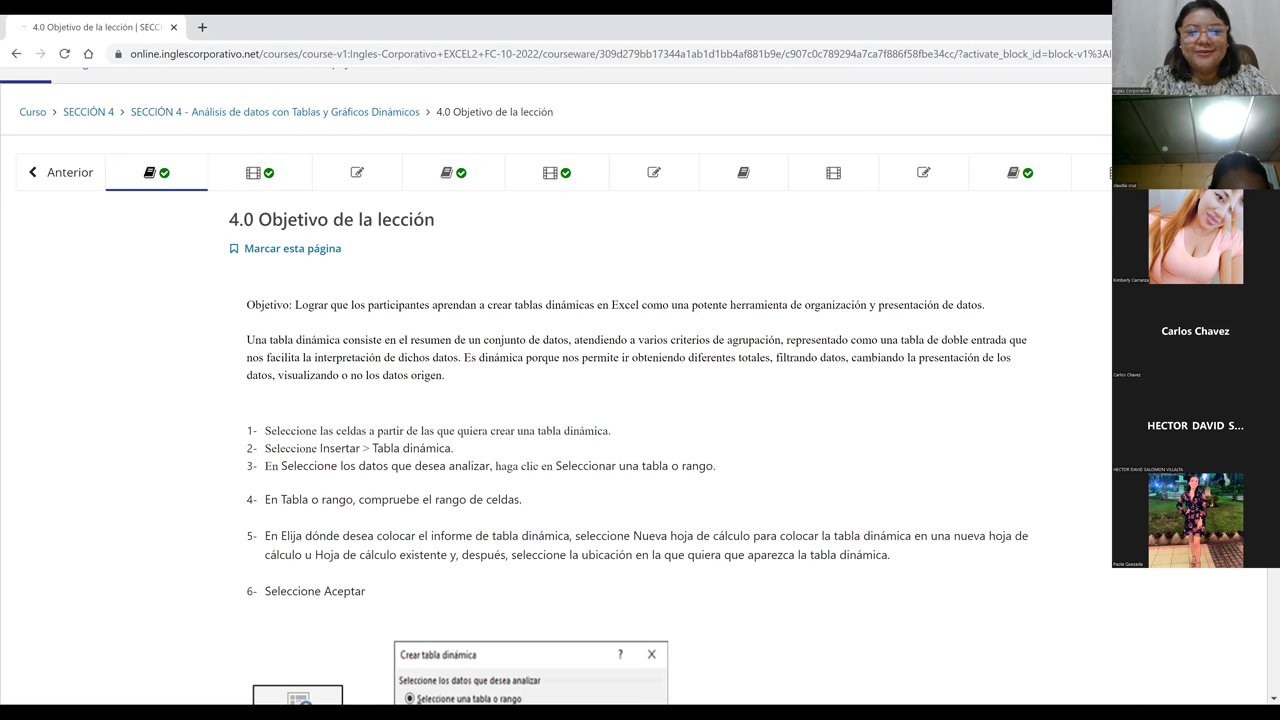
scroll(640, 400, down, 1)
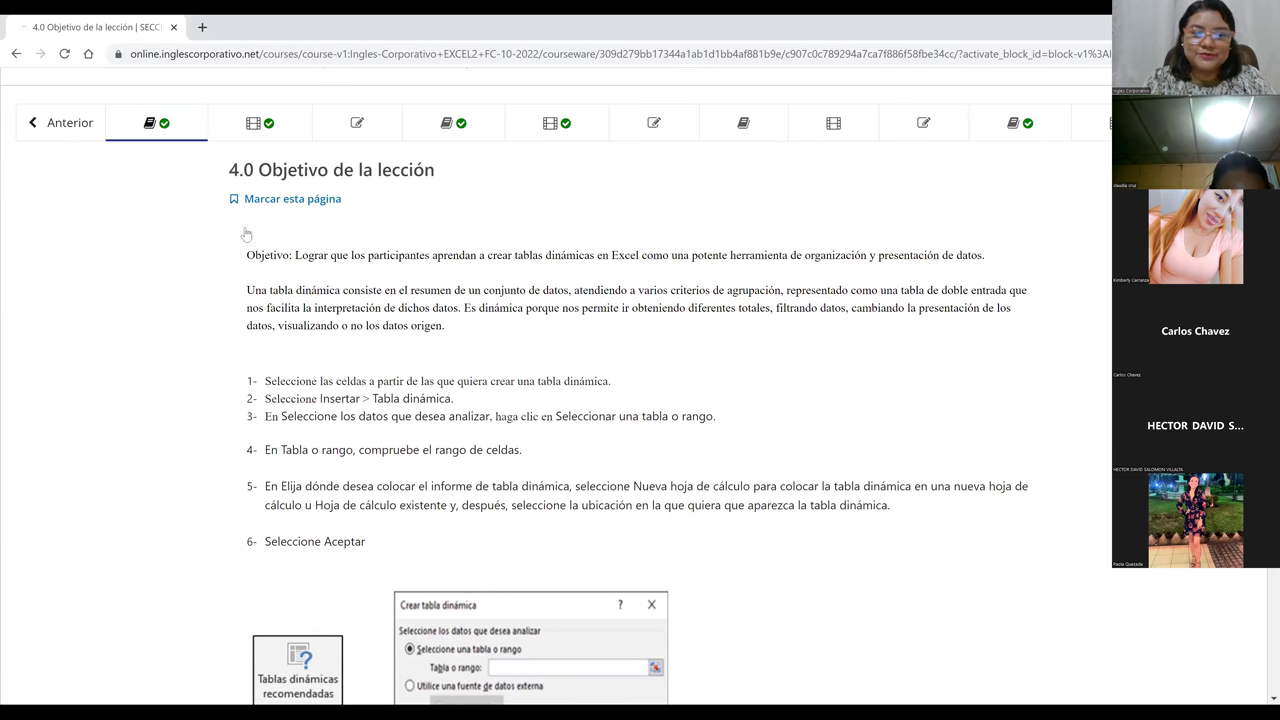
Browse the Section 4 units 4.2 Laboratorio 1, 4.3, 4.8 Laboratorio 3, 4.9 and 4.10 Personalizar Gráficos Dinámicos
click(380, 221)
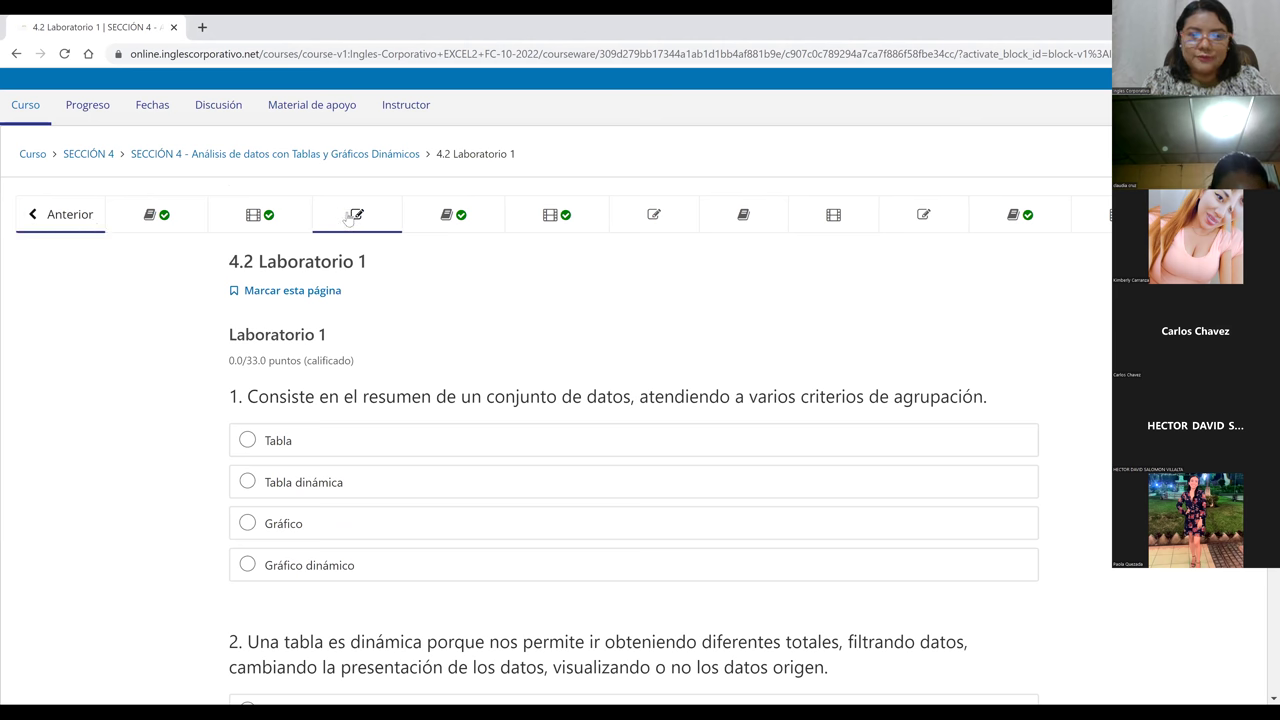
click(476, 228)
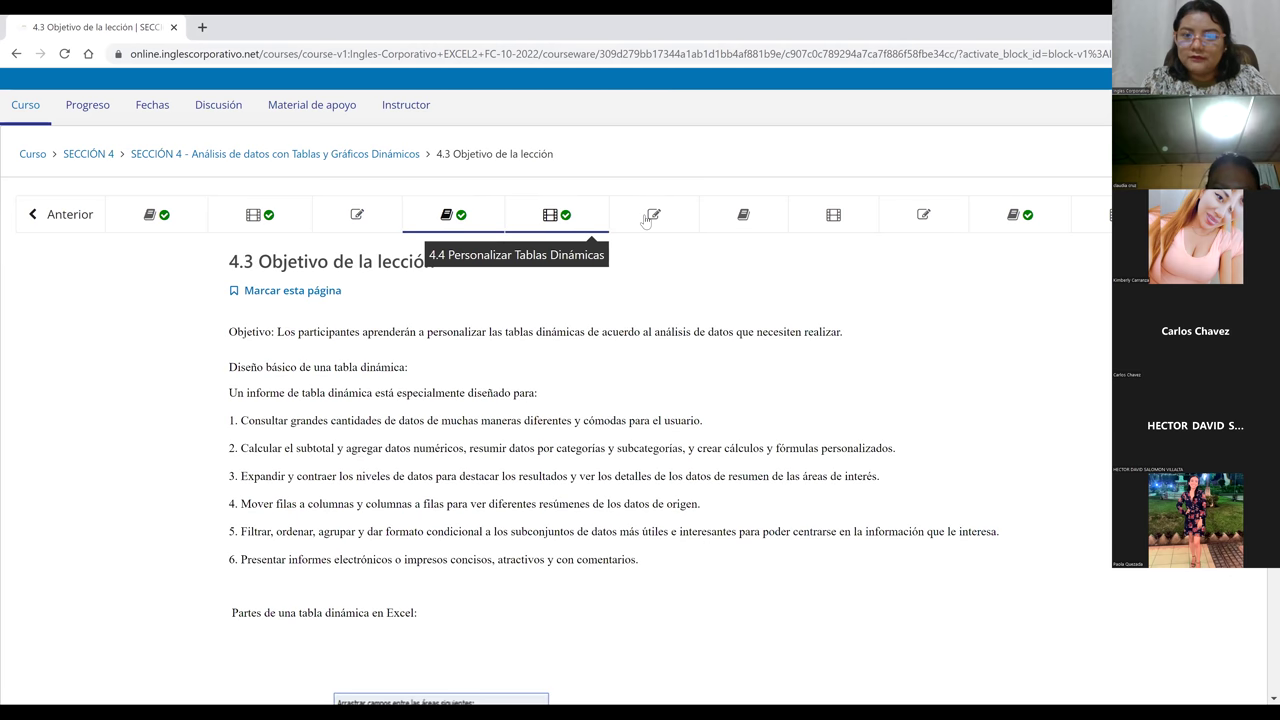
click(910, 223)
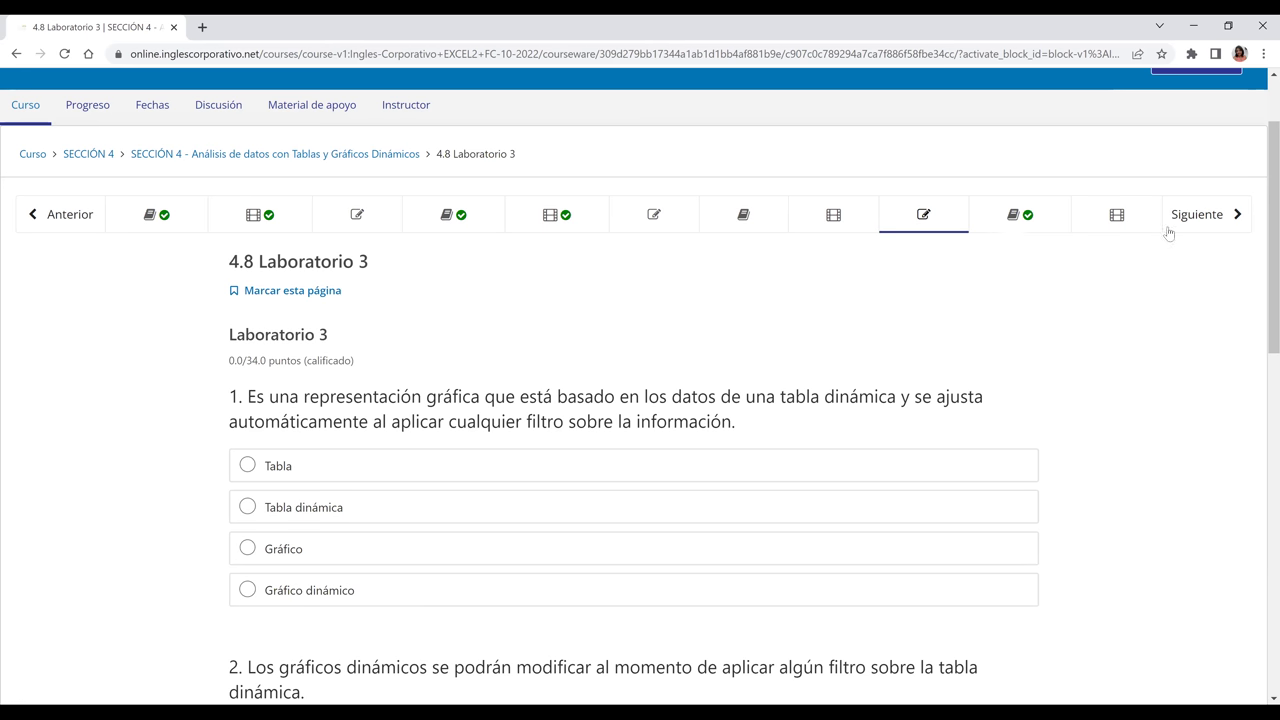
click(1227, 226)
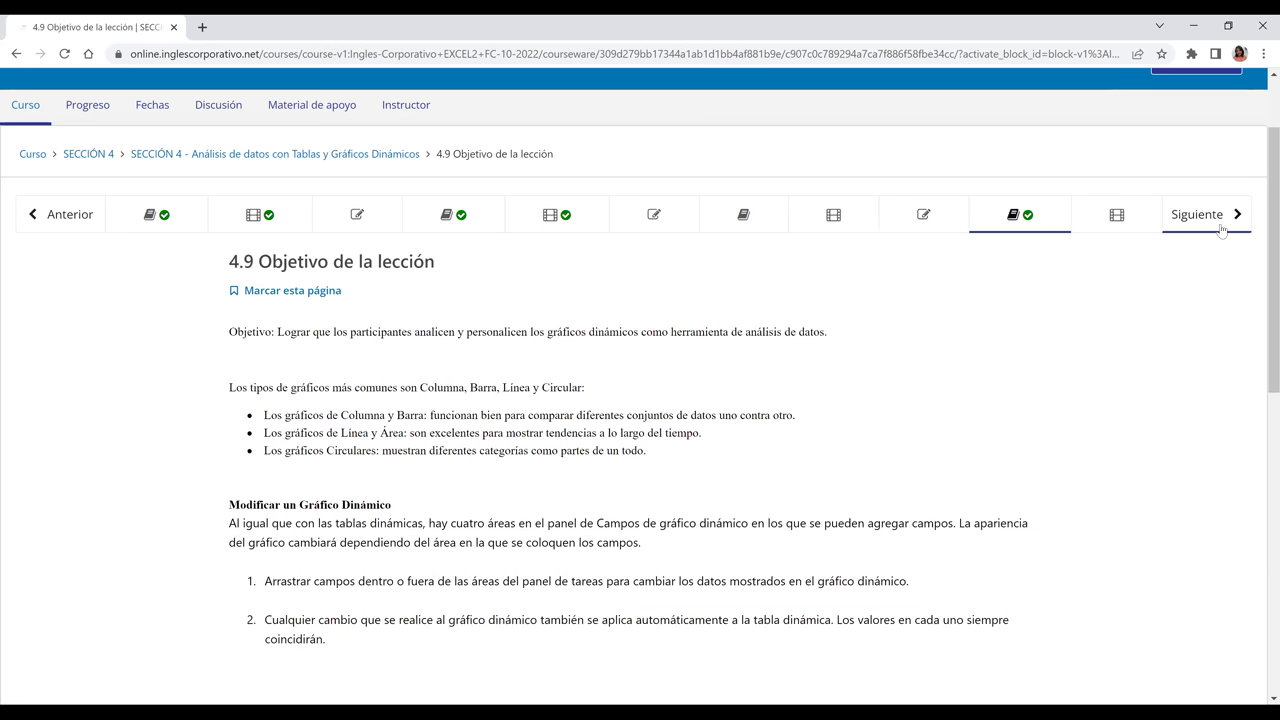
click(1140, 227)
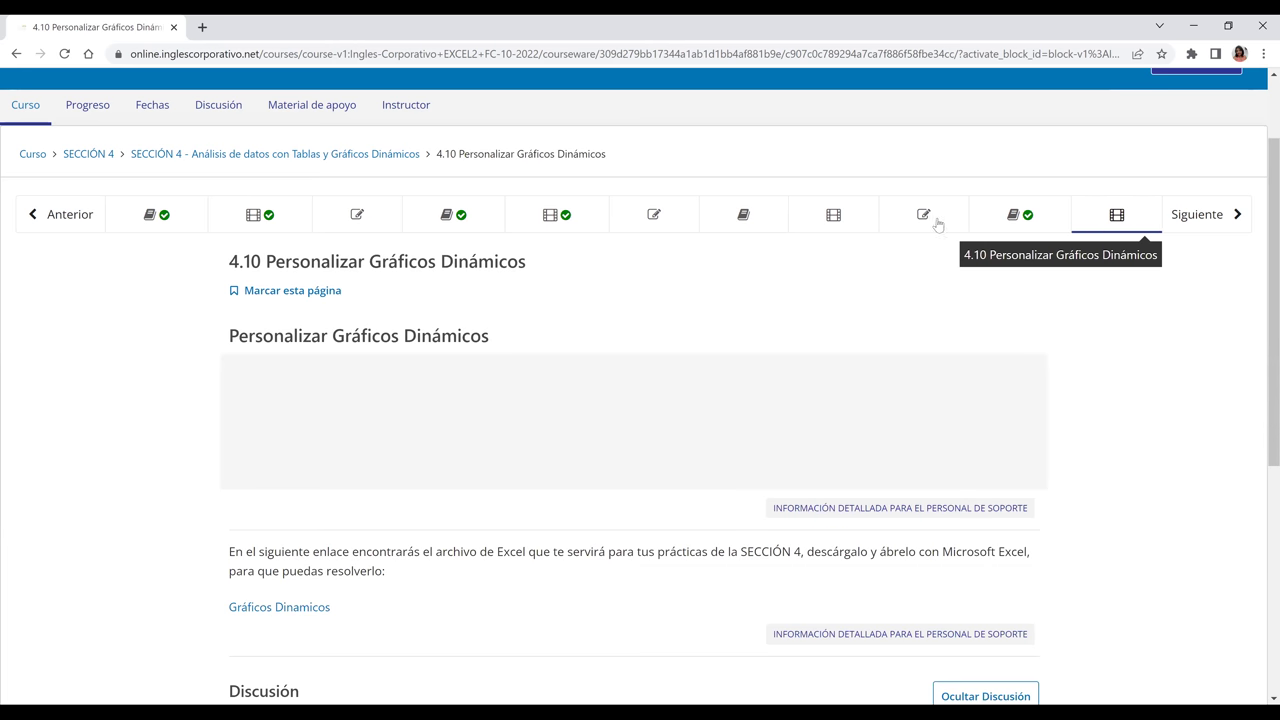
Open the Examen final after unit 4.10, look through its questions and highlight the exam's weighting line
click(1203, 227)
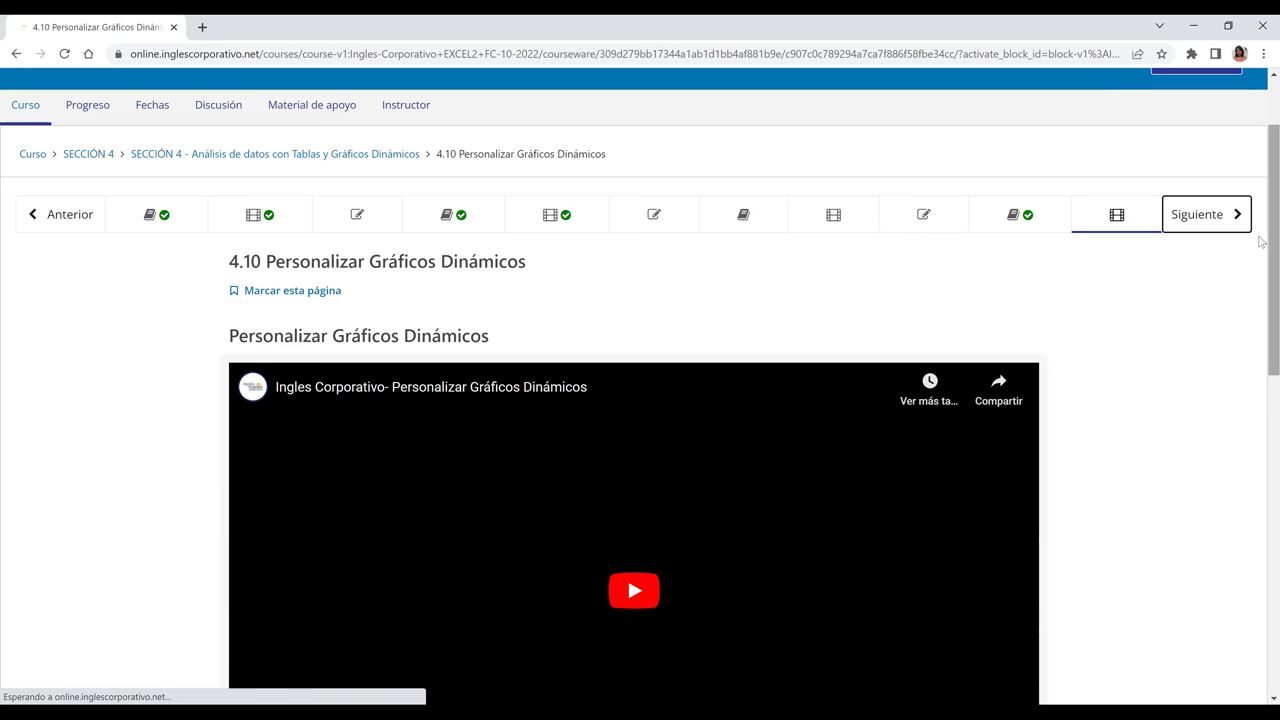
drag(1260, 300, 1260, 314)
scroll(1260, 203, up, 1)
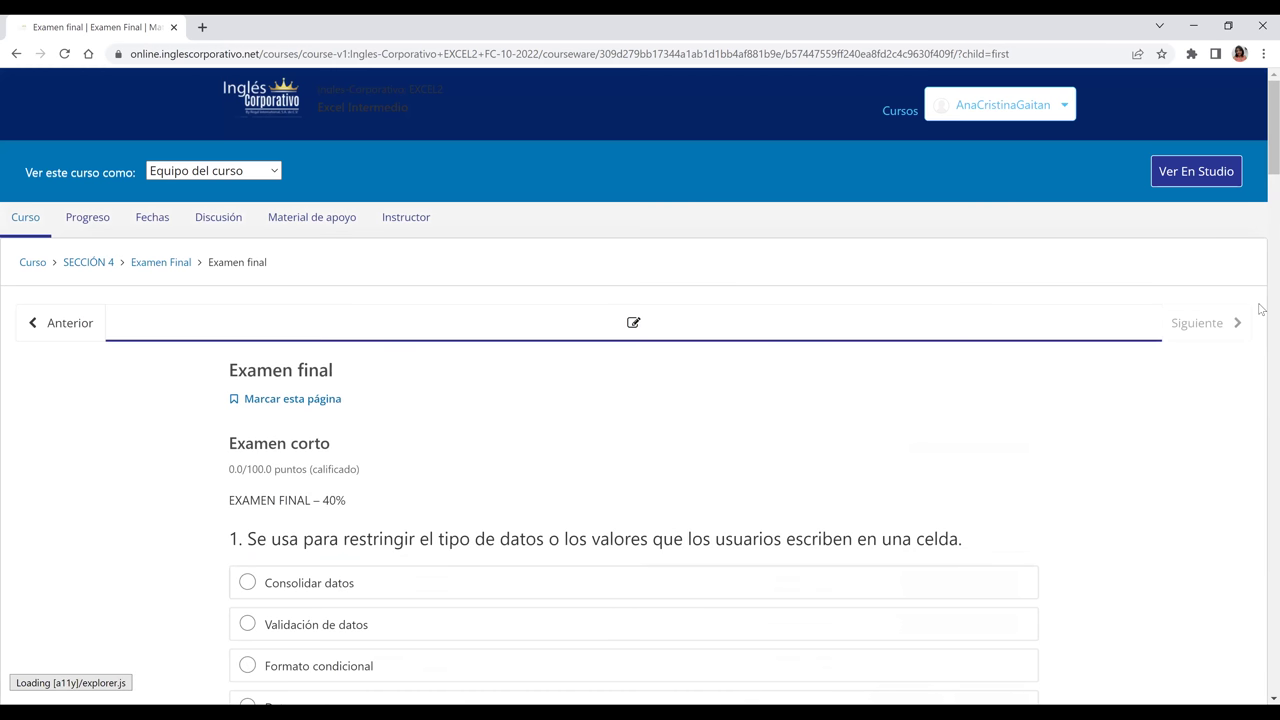
scroll(1260, 170, down, 3)
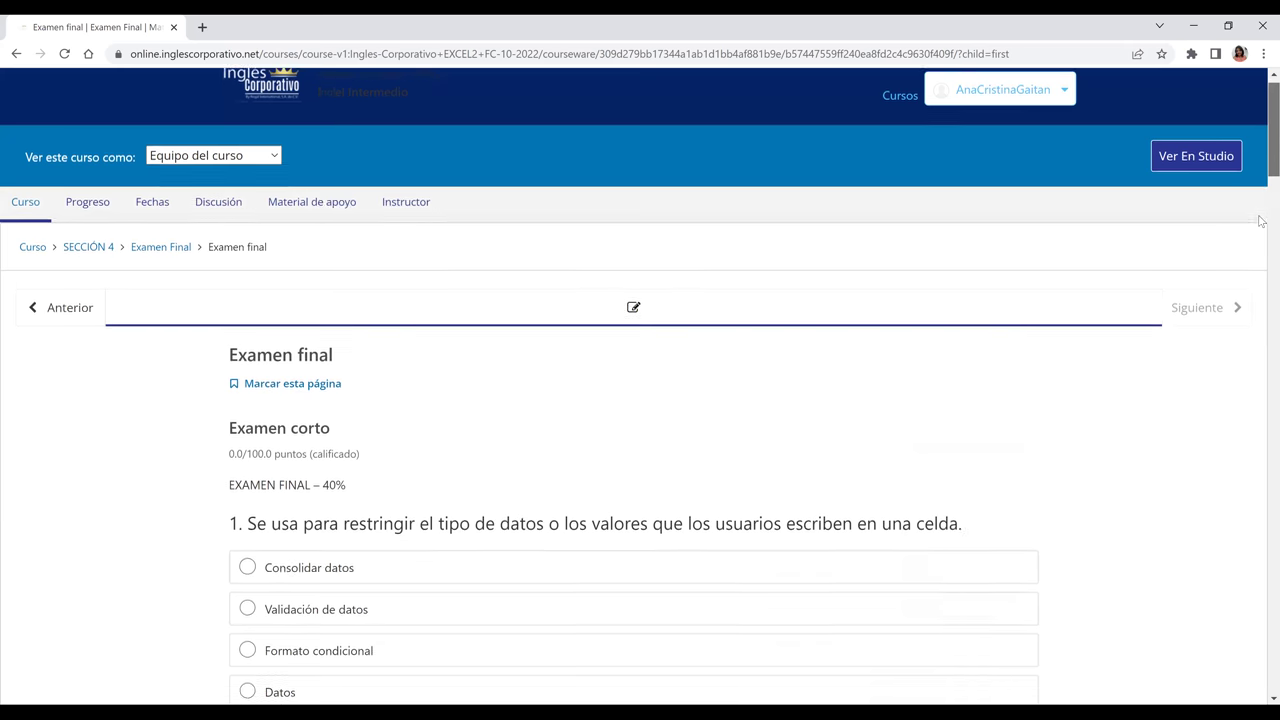
scroll(1260, 268, down, 1)
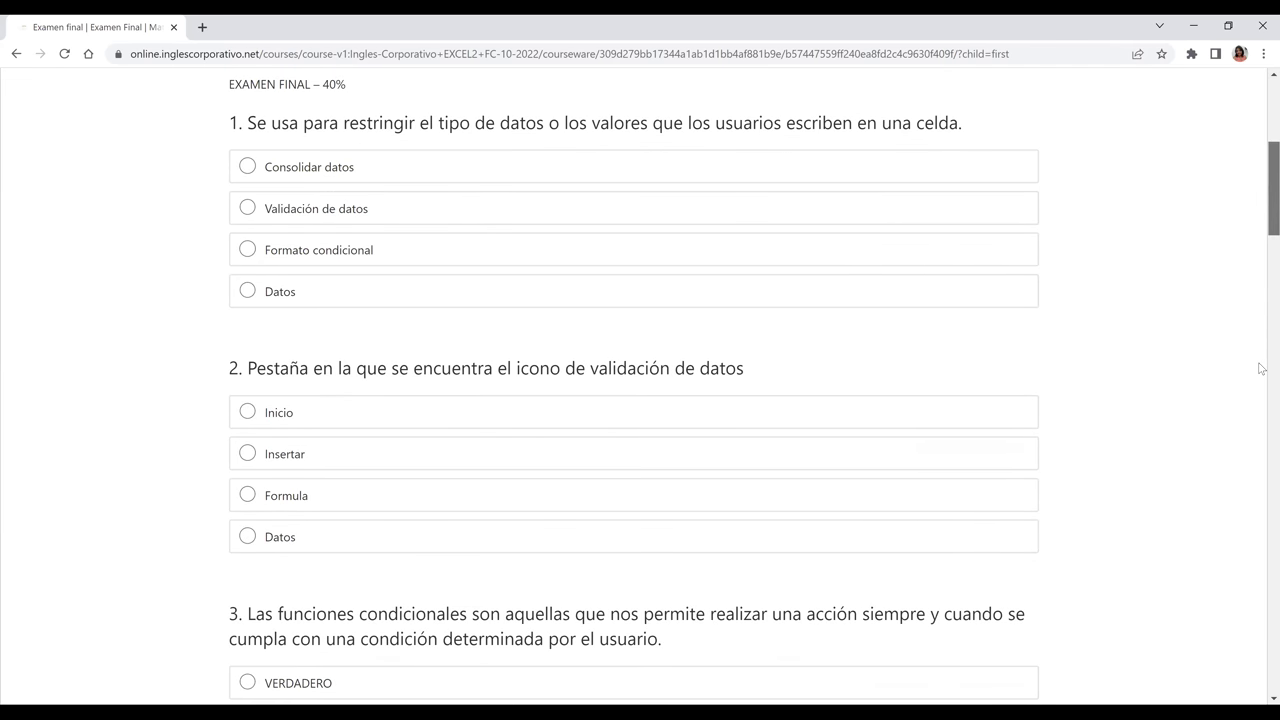
scroll(1260, 440, down, 13)
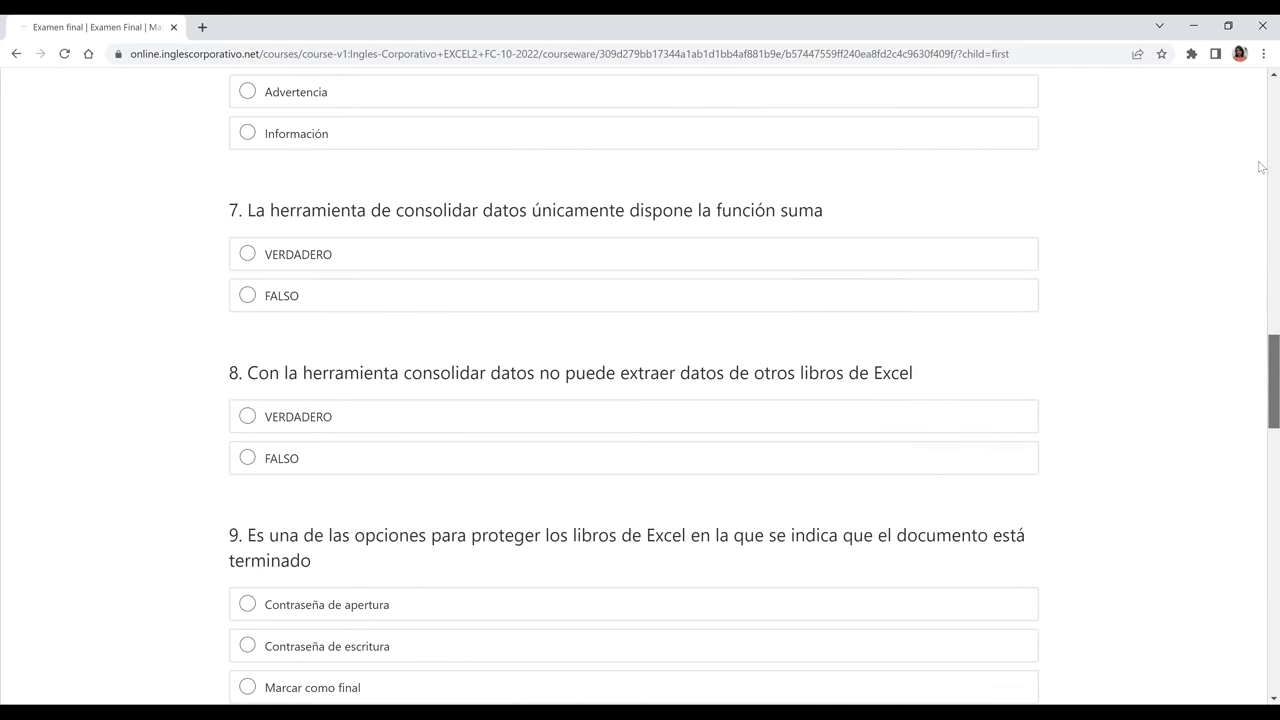
scroll(1260, 155, up, 18)
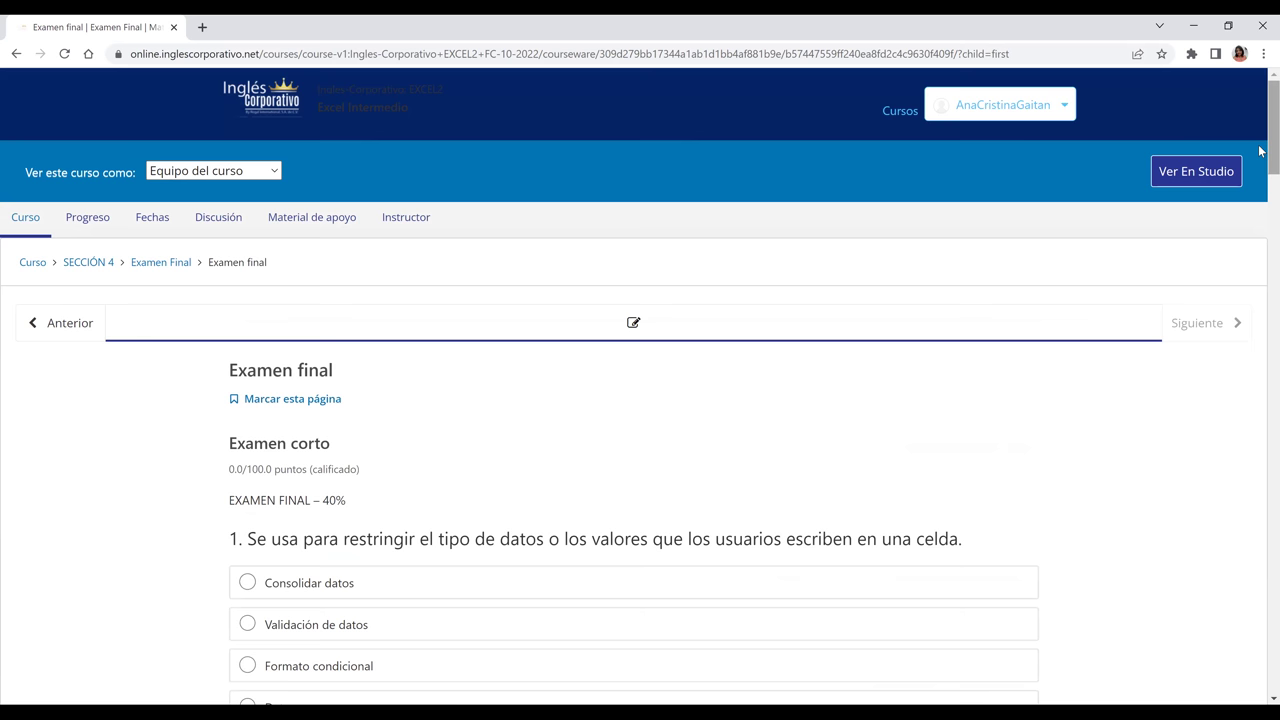
scroll(1262, 165, down, 2)
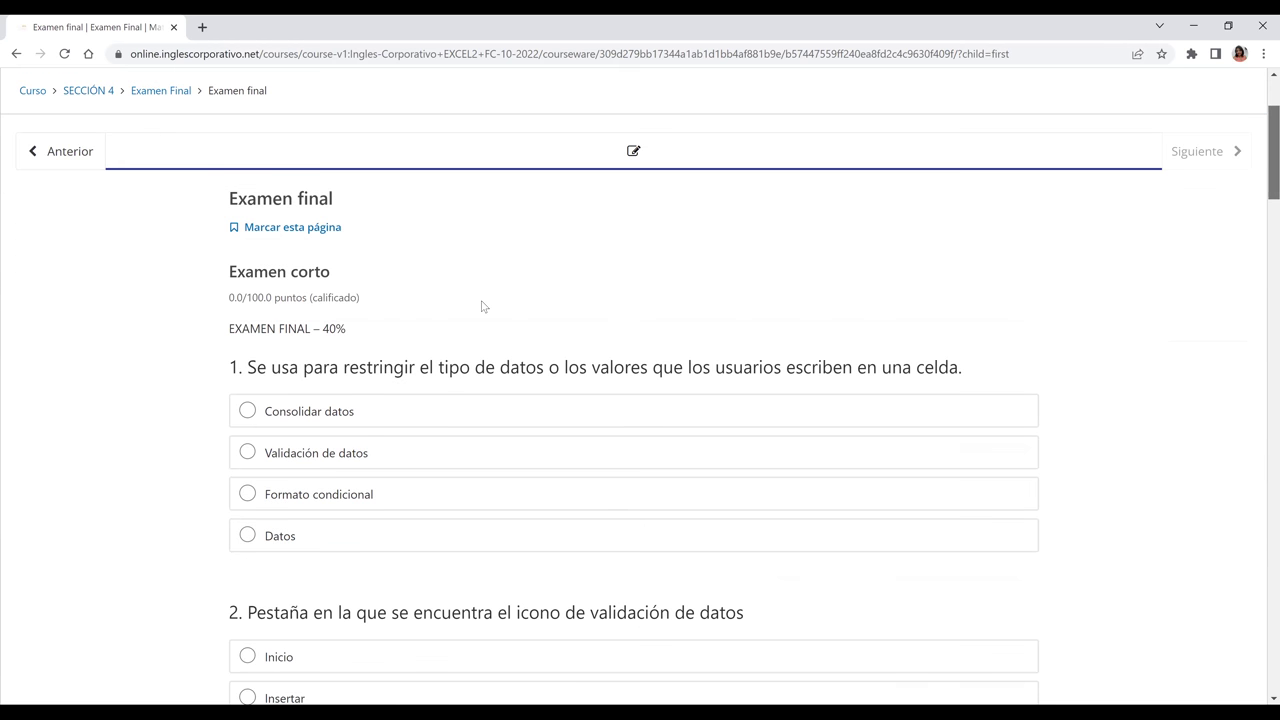
drag(344, 329, 240, 336)
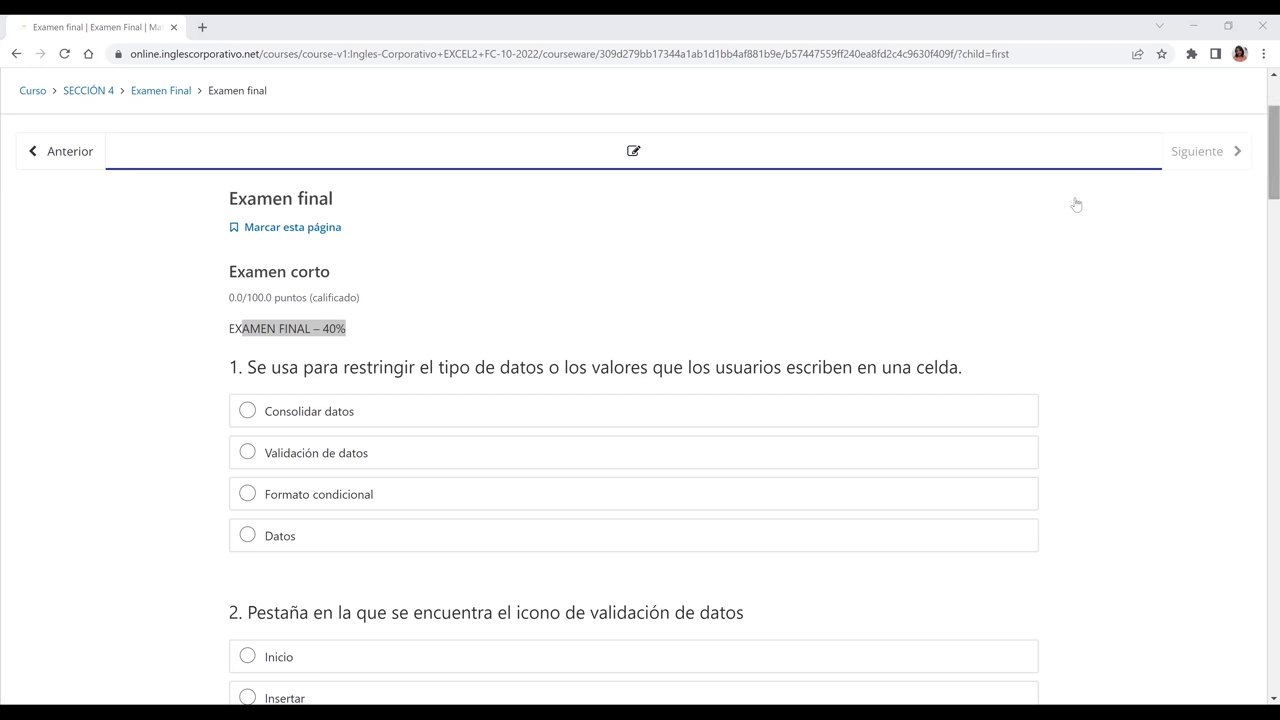
Return from the Examen final to the 4.0 Objetivo de la lección page of Section 4
scroll(23, 323, up, 2)
click(23, 320)
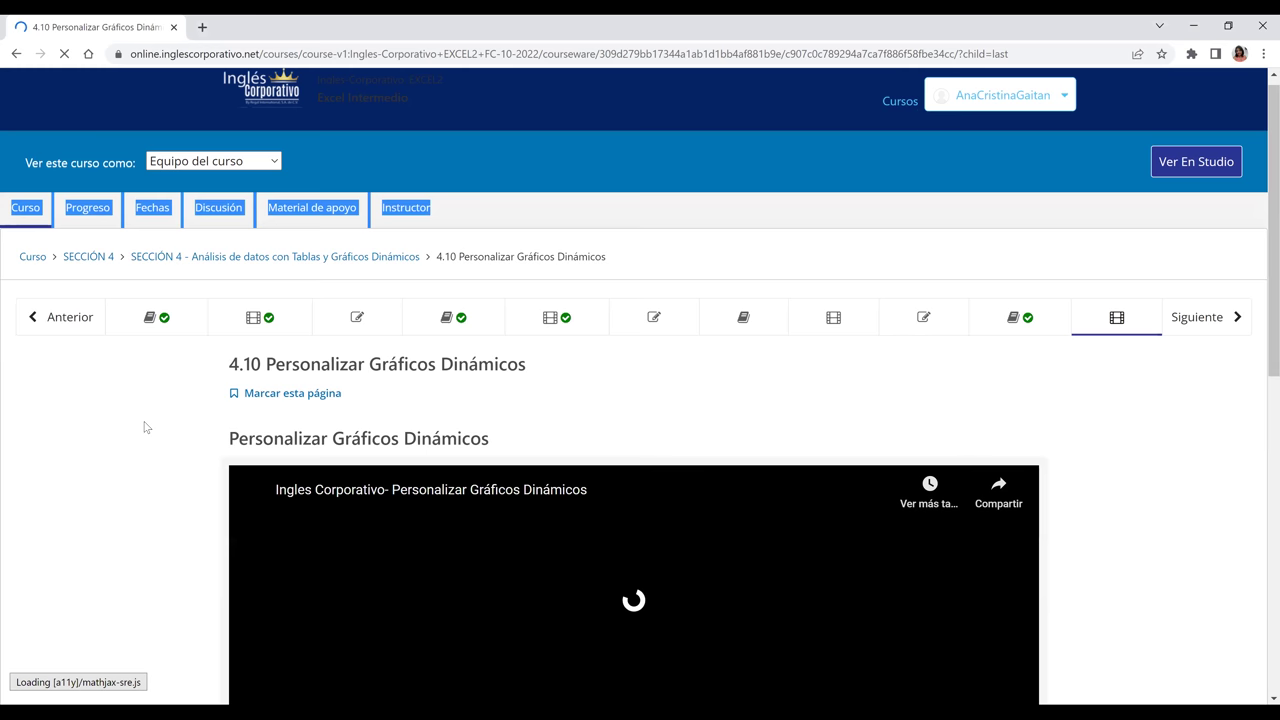
click(153, 320)
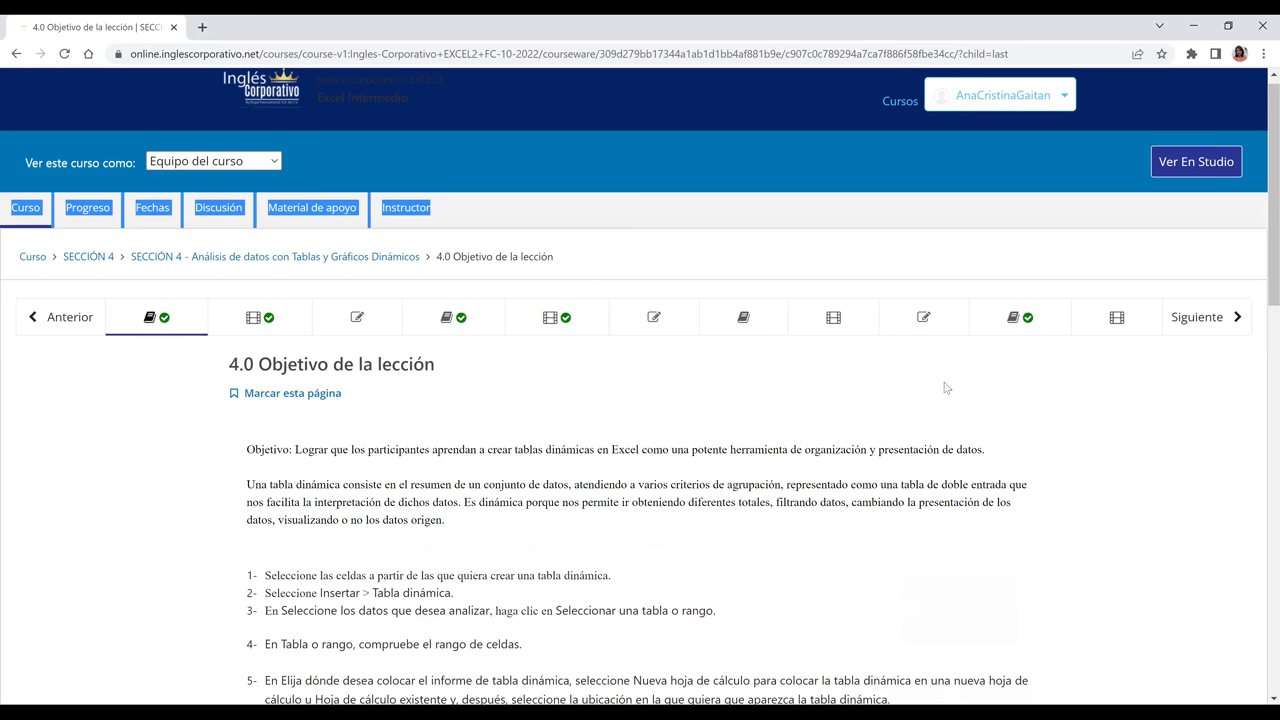
click(1261, 285)
scroll(1261, 290, down, 1)
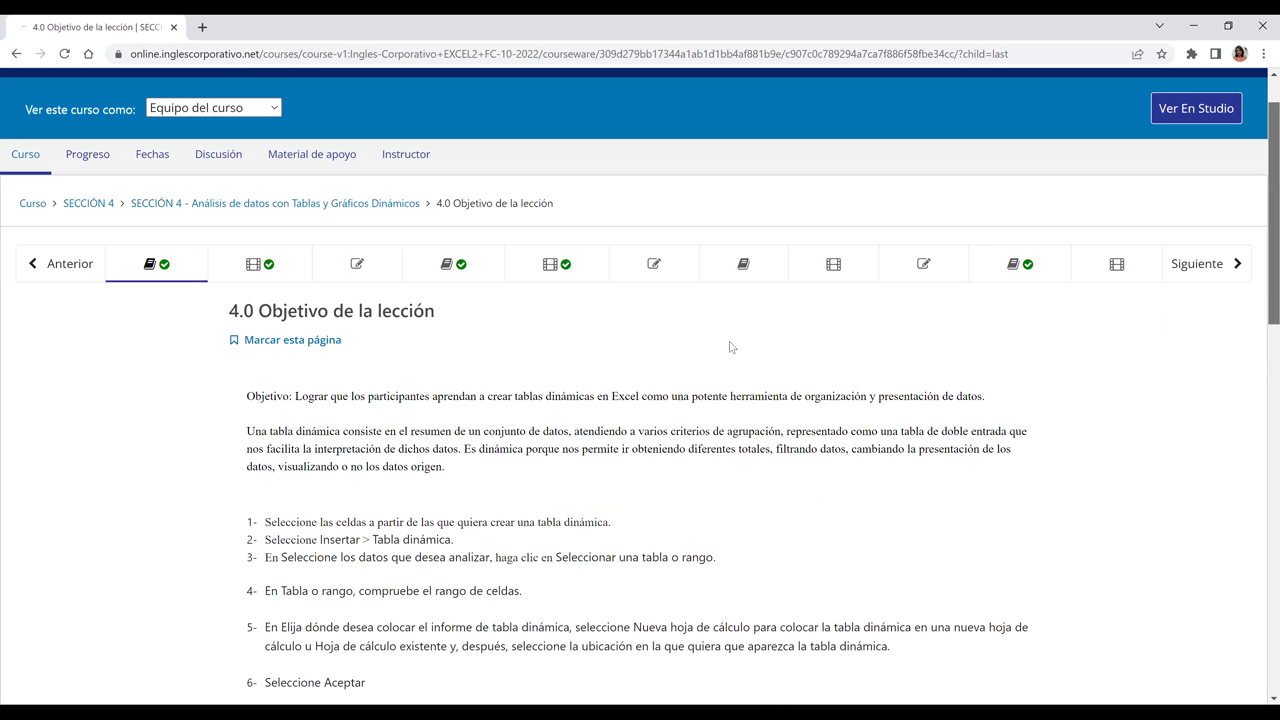
Enlarge the 4.0 lesson page and read its objective and the definition of a pivot table
ctrl+scroll(730, 347, up, 2)
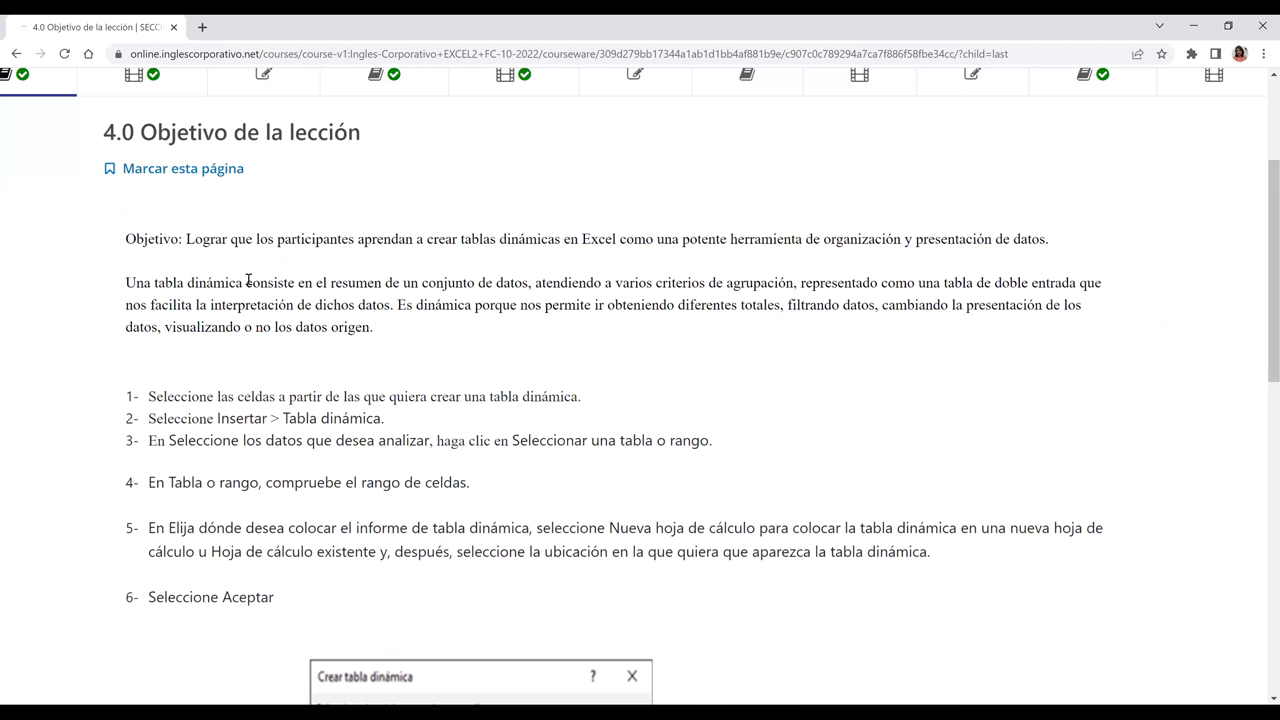
ctrl+scroll(248, 280, up, 1)
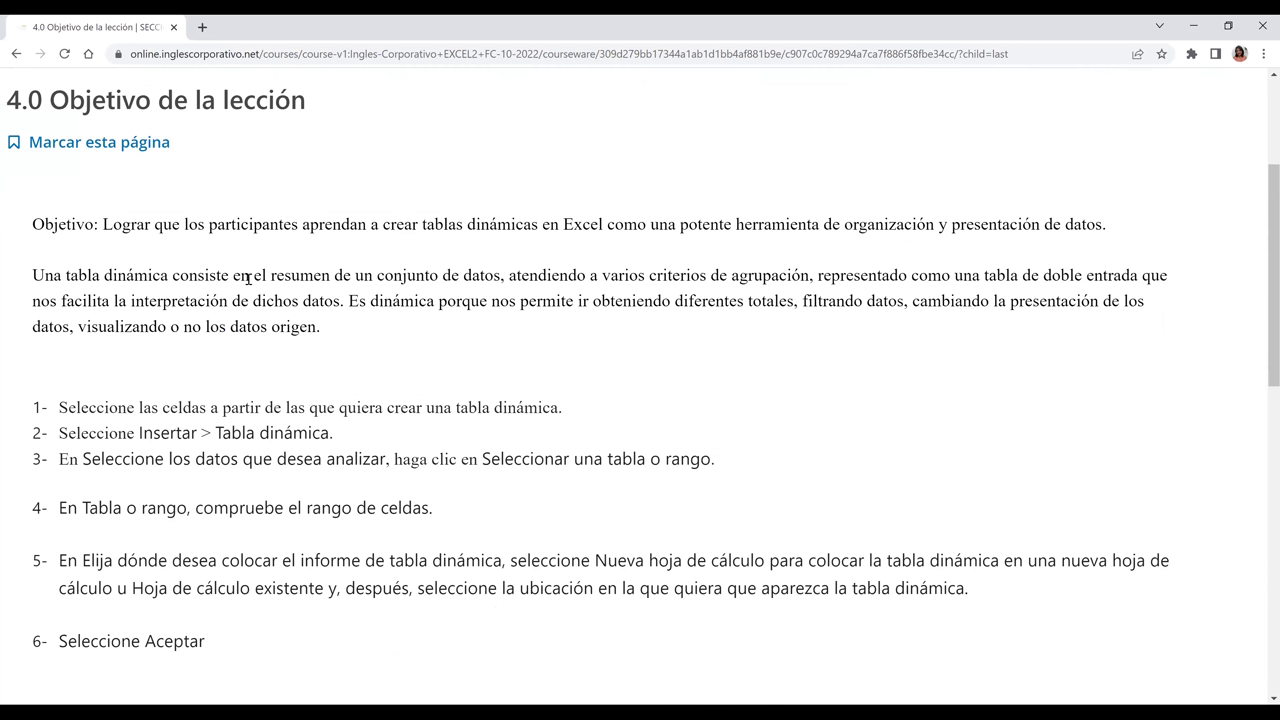
ctrl+scroll(219, 274, up, 1)
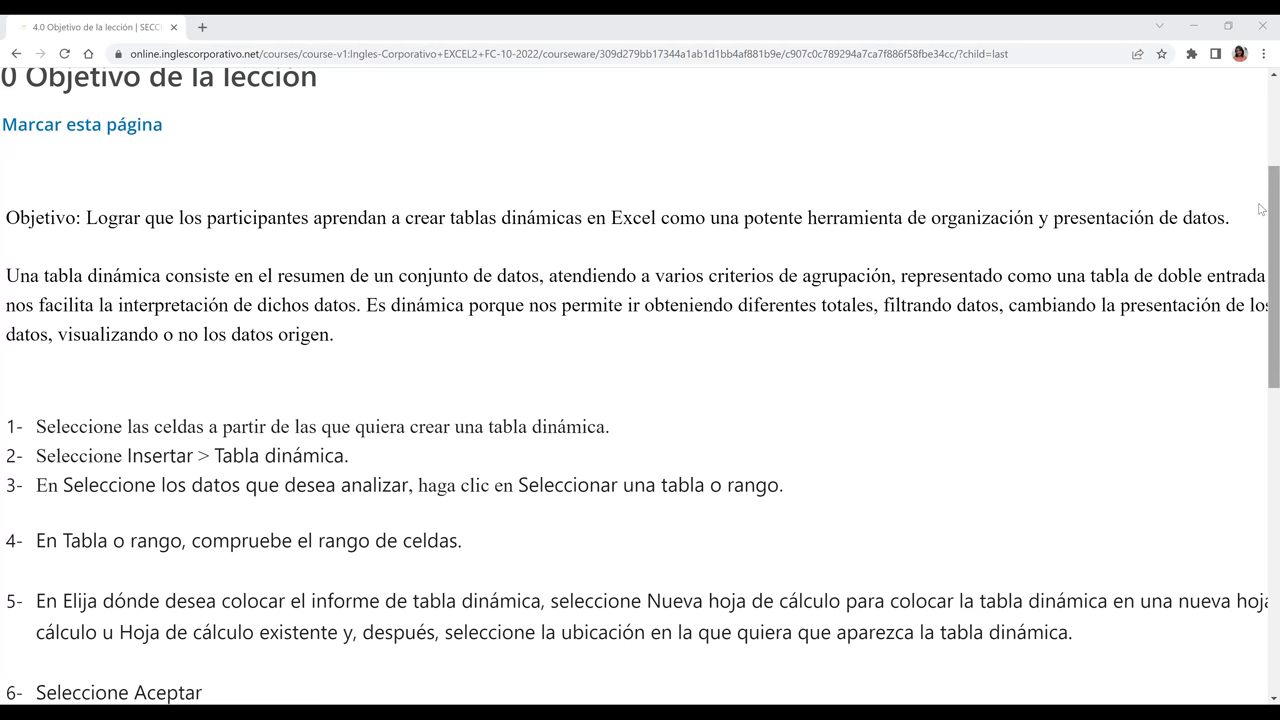
scroll(1260, 208, up, 1)
scroll(1261, 215, down, 1)
scroll(1260, 215, down, 1)
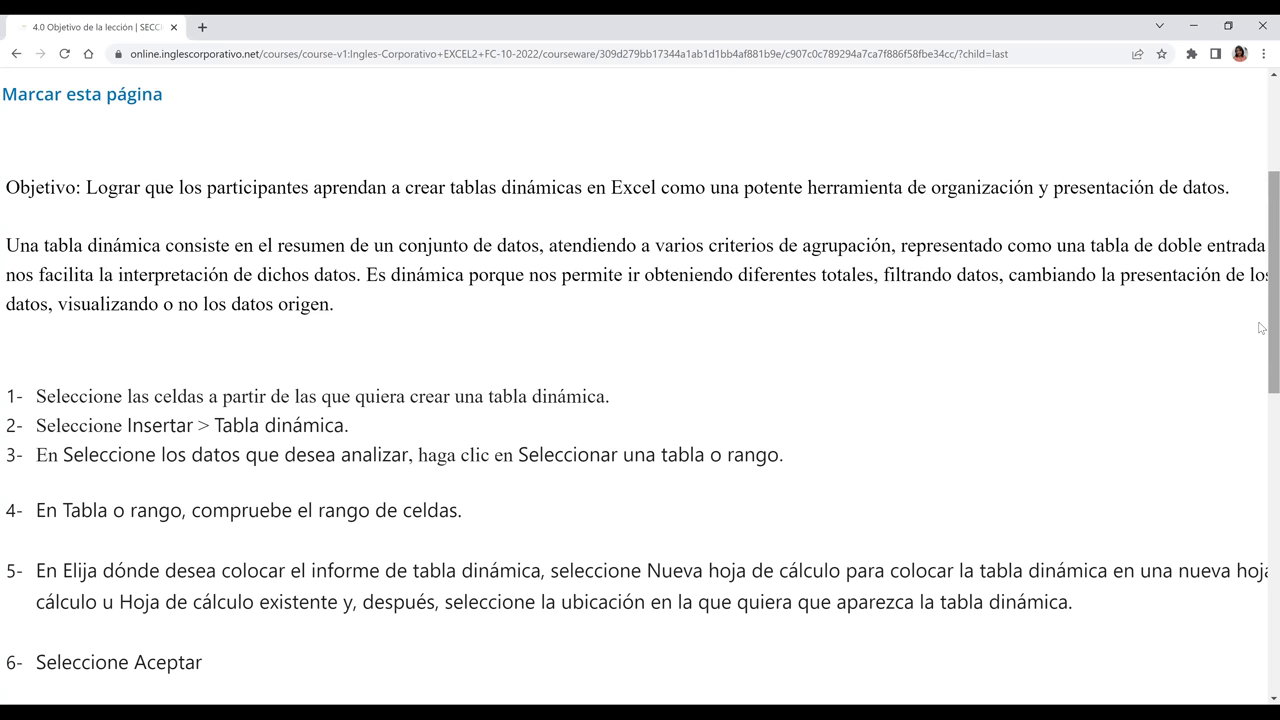
scroll(1261, 328, down, 1)
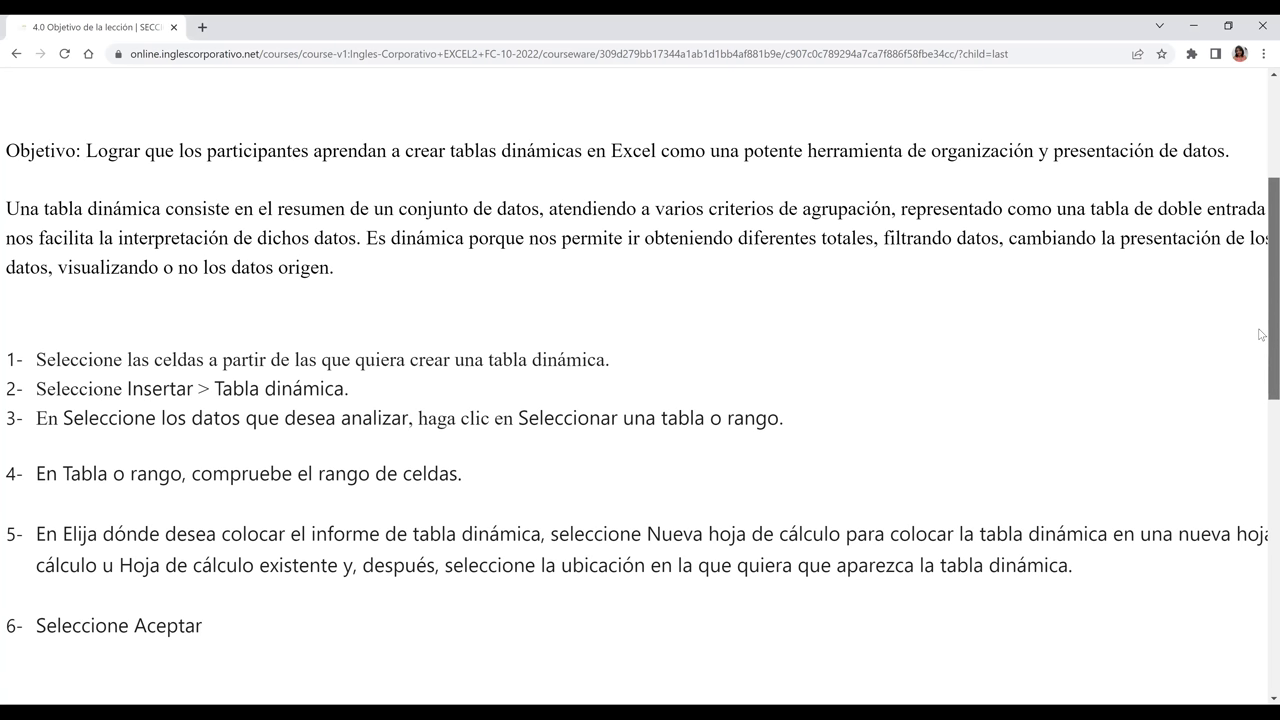
scroll(1261, 326, up, 1)
scroll(1261, 324, up, 1)
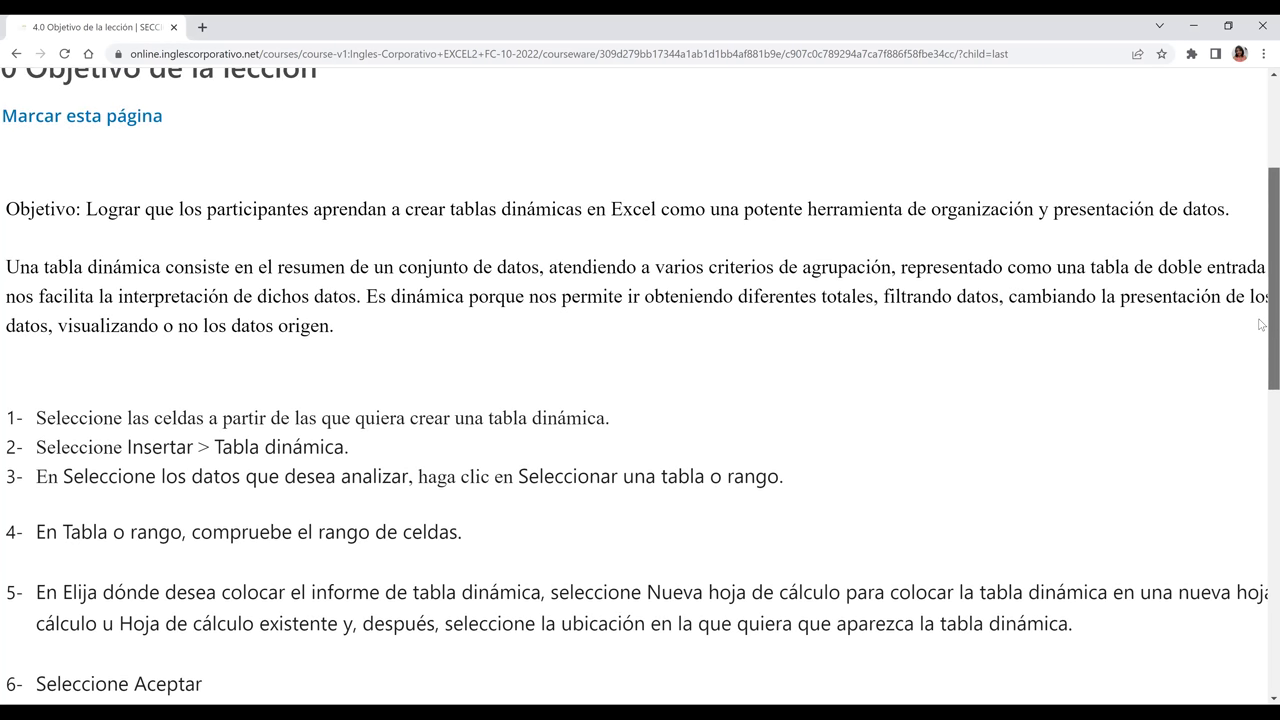
scroll(1262, 322, up, 1)
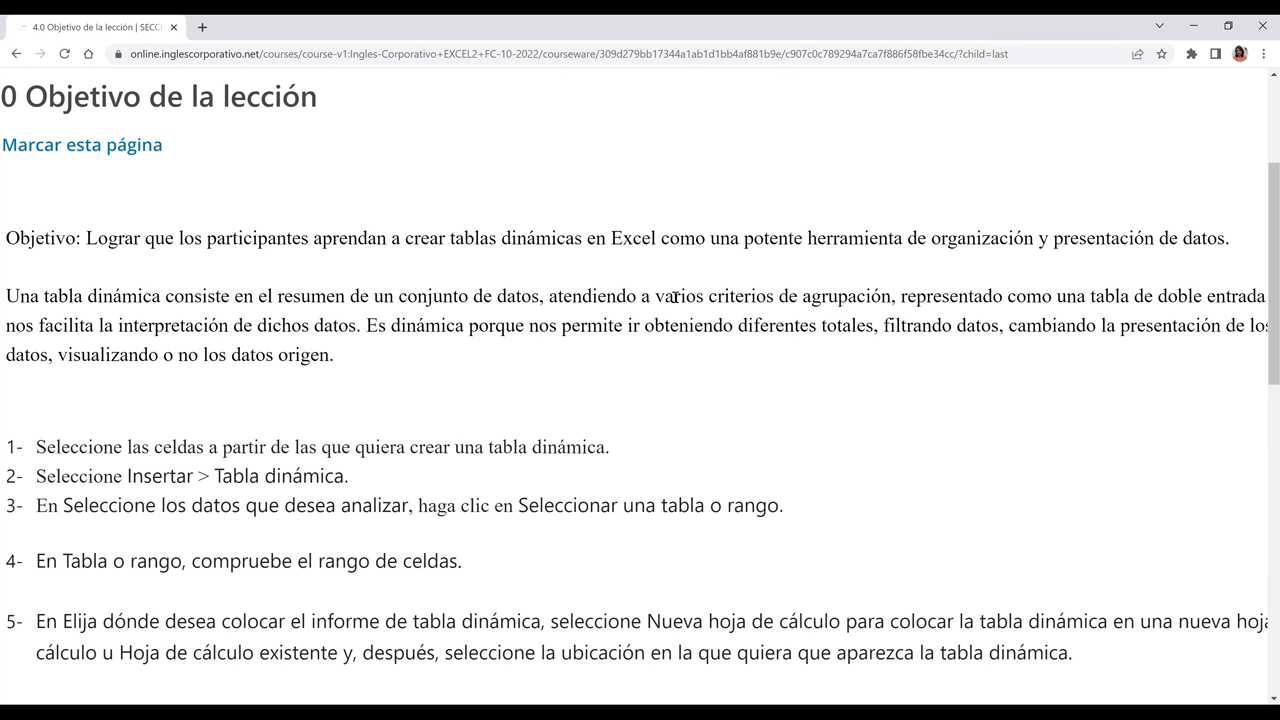
Review the pivot table creation instructions, highlighting "Tabla dinámica." in step 2 and "Seleccione los datos" in step 3
scroll(676, 299, down, 1)
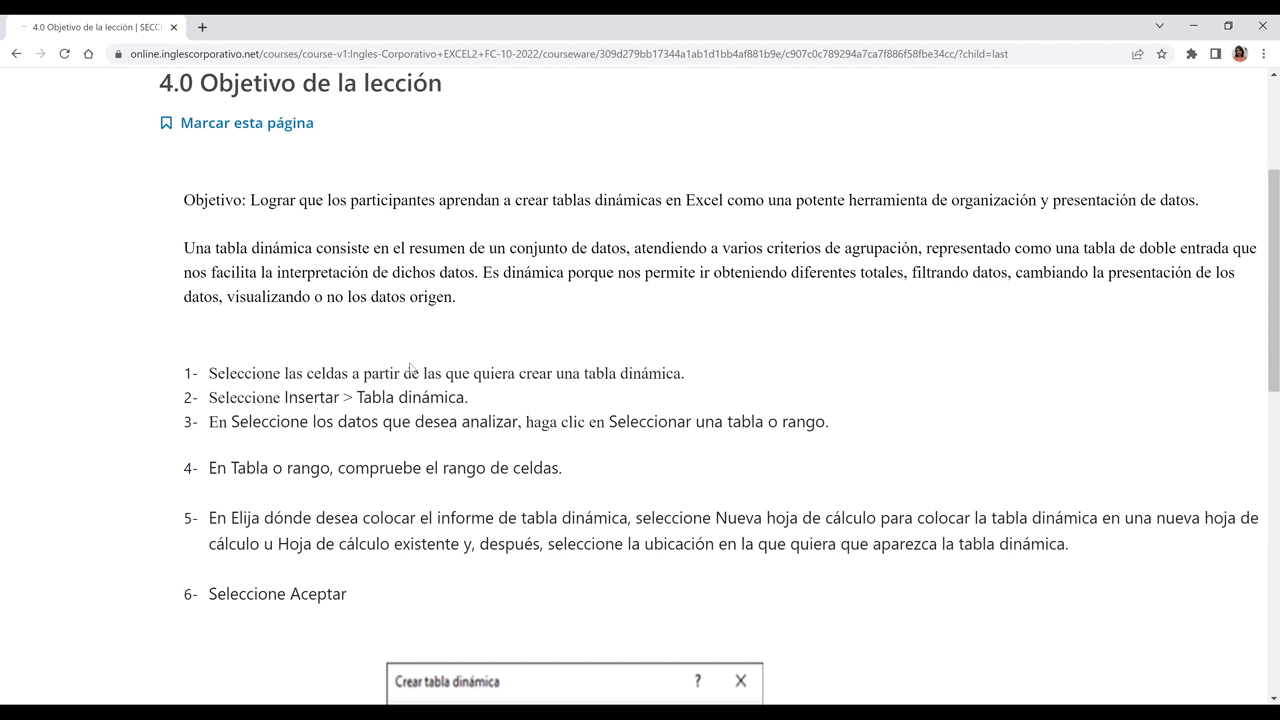
scroll(410, 367, down, 1)
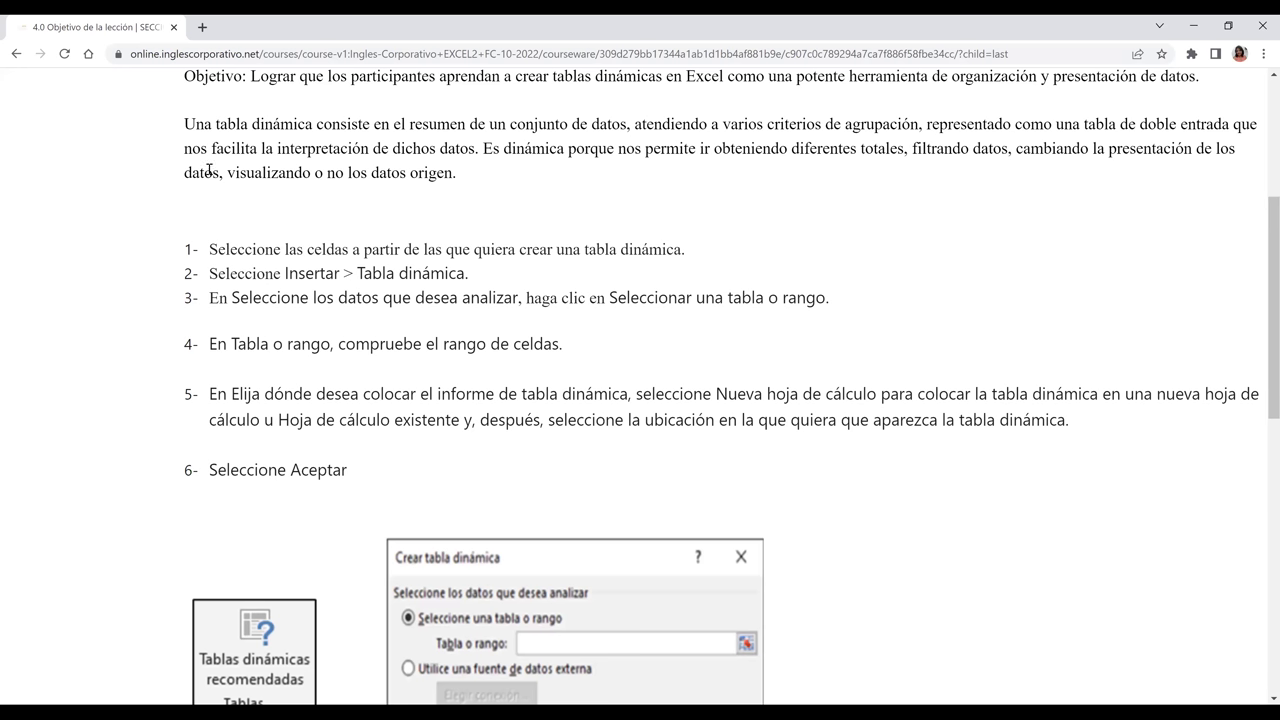
scroll(688, 186, down, 1)
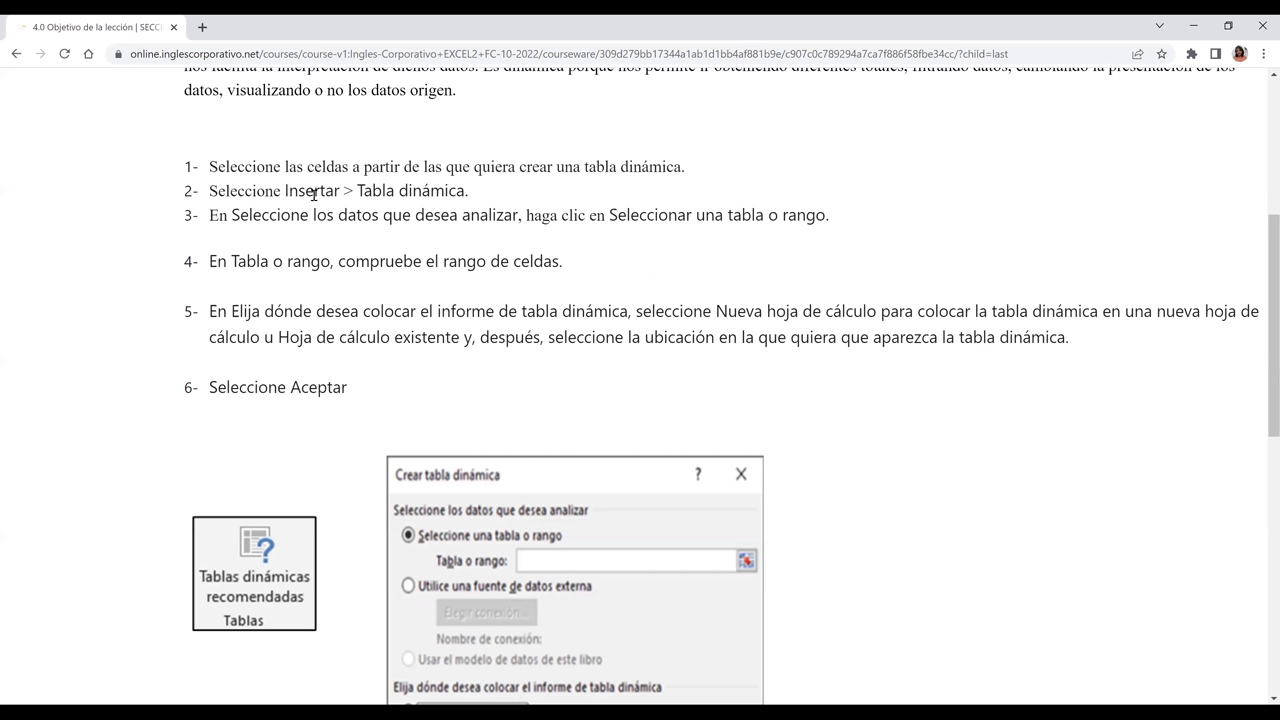
drag(356, 191, 478, 193)
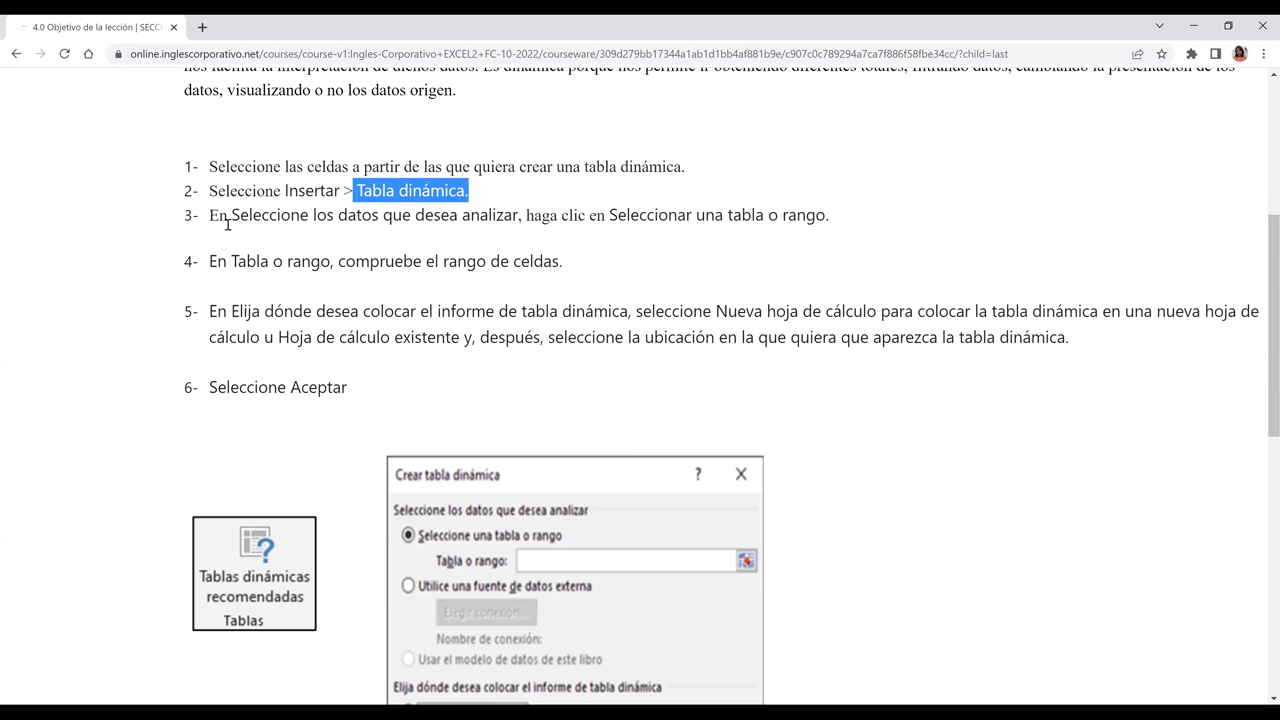
drag(228, 219, 382, 228)
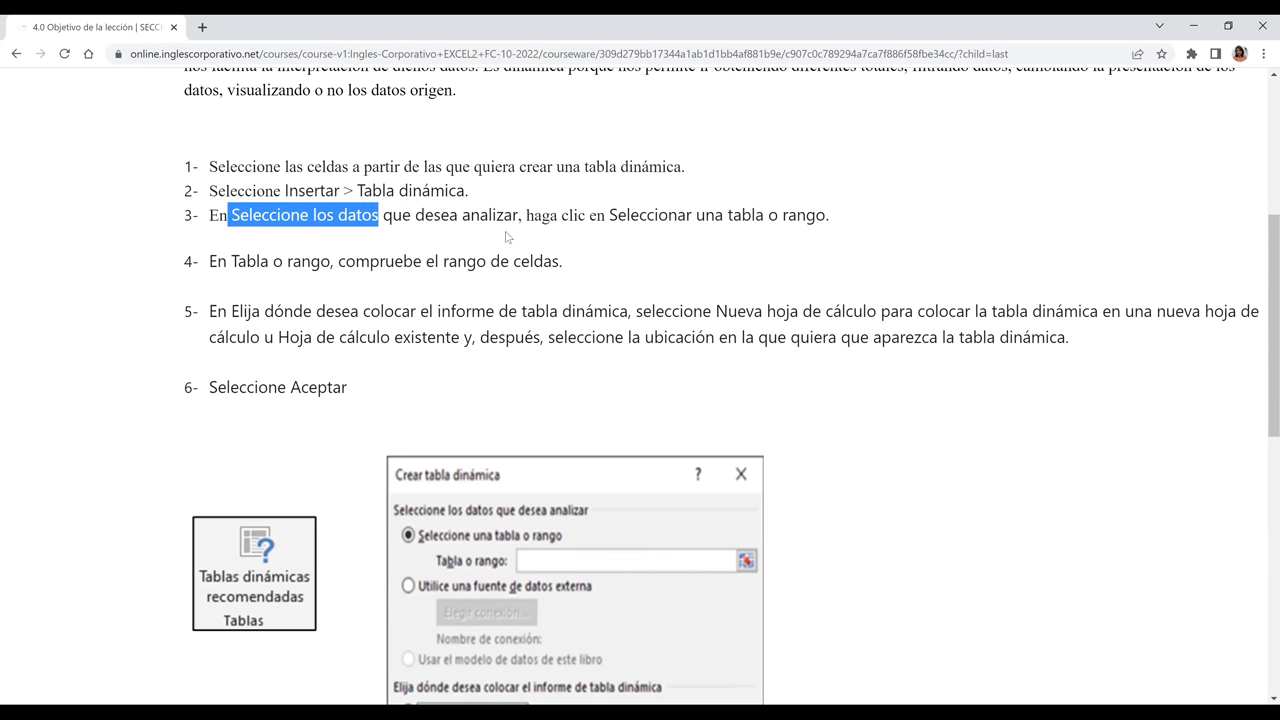
Review steps 3 to 6 of the instructions, highlighting part of "Seleccionar una tabla o rango" in step 3 and "Tabla o" in step 4
drag(637, 214, 727, 216)
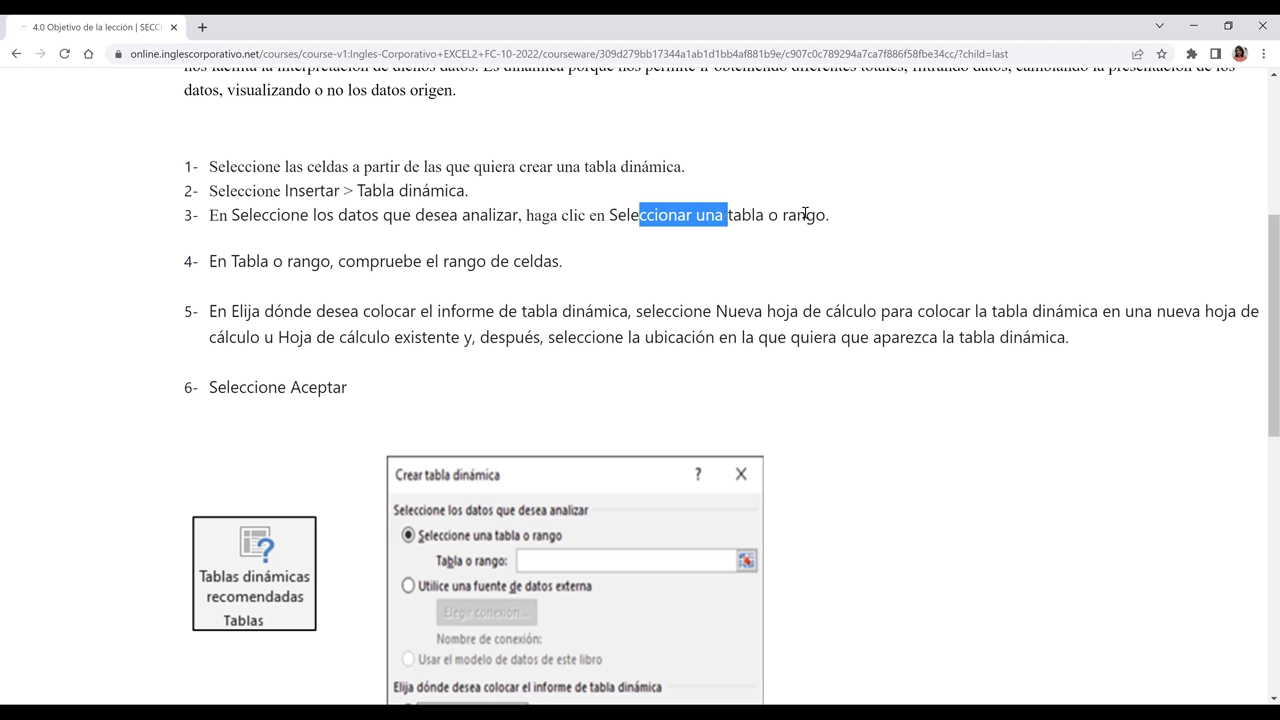
click(805, 214)
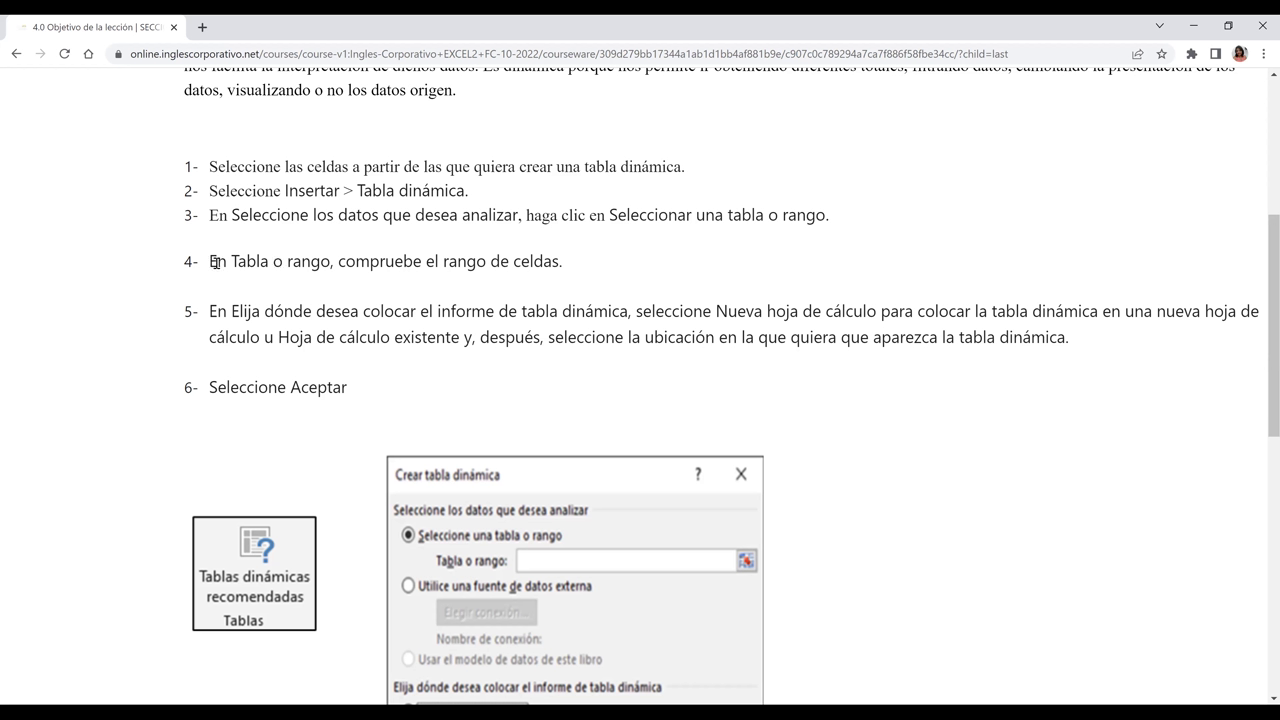
drag(217, 262, 283, 263)
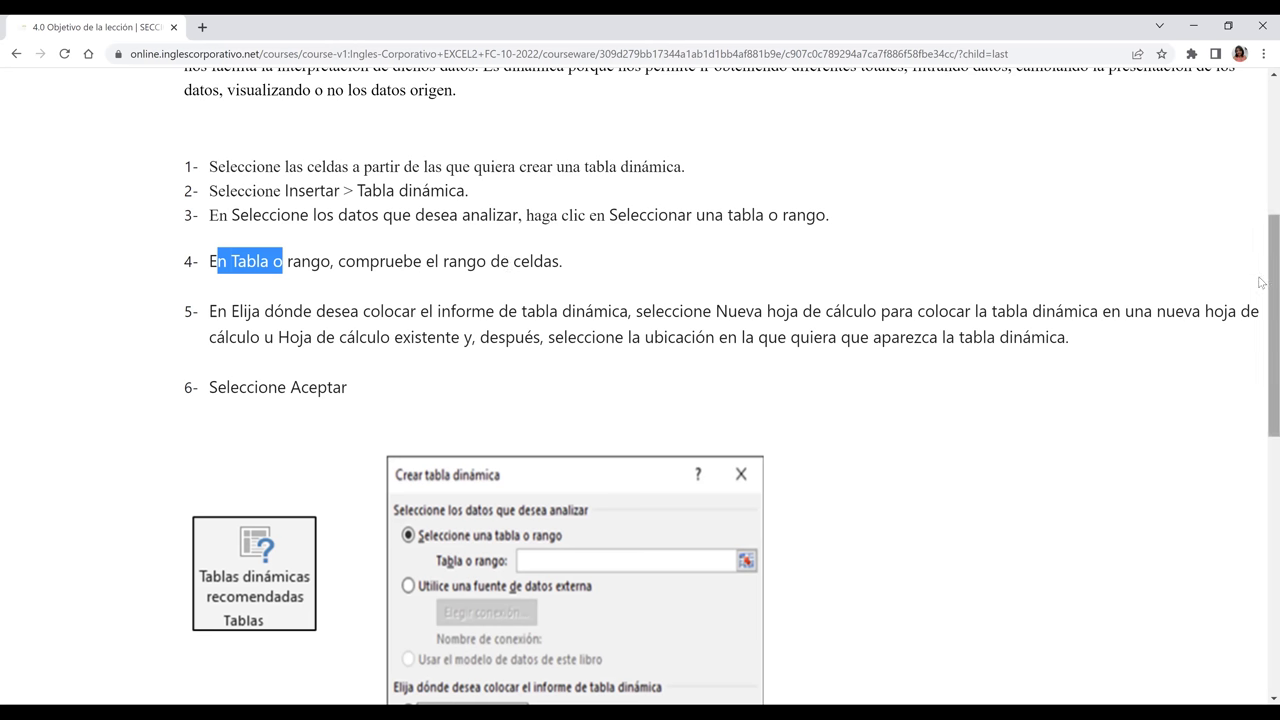
scroll(474, 210, down, 2)
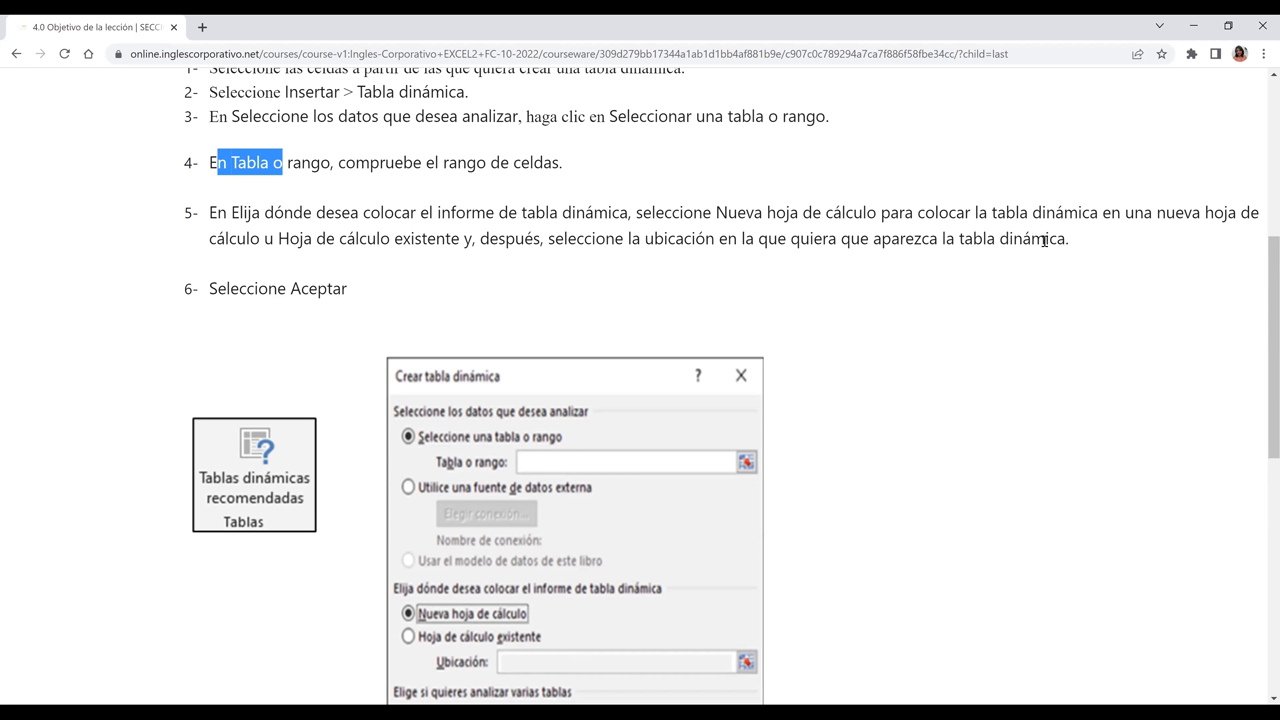
click(1139, 373)
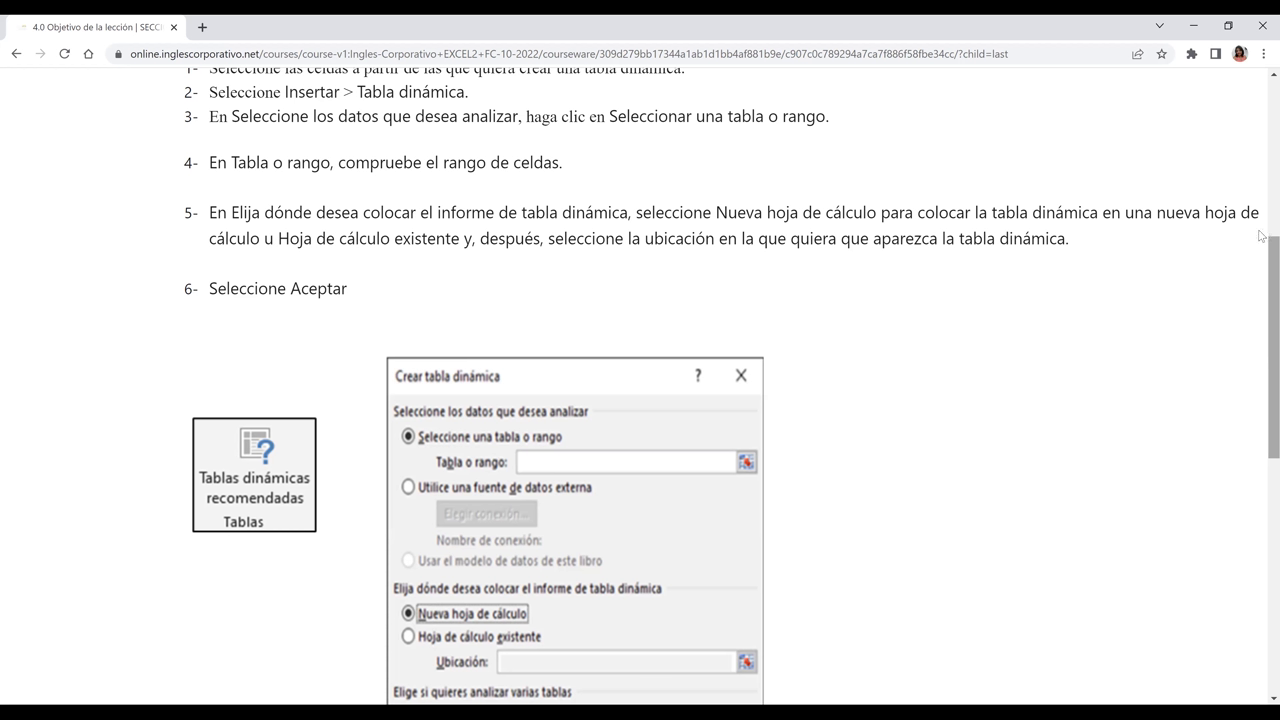
Examine the illustration of the "Crear tabla dinámica" dialog below the instructions, including its data source and location options
scroll(1262, 285, down, 2)
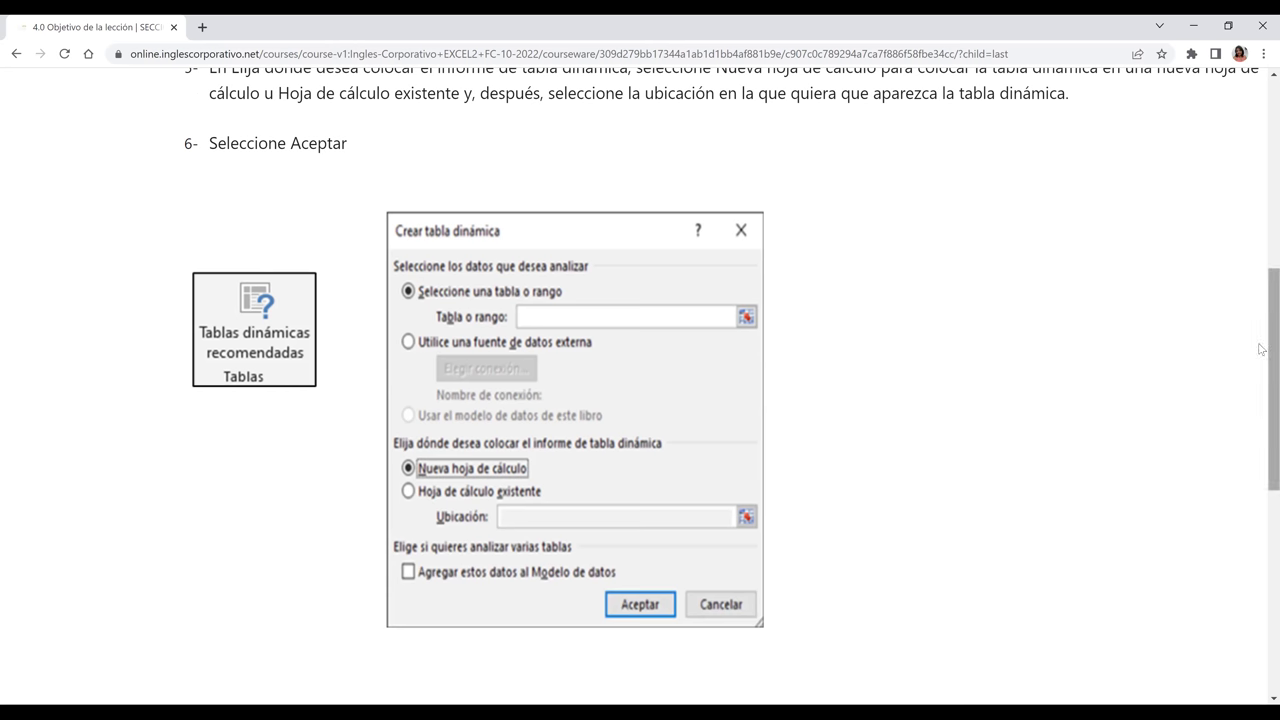
scroll(1262, 398, down, 1)
scroll(1262, 398, down, 1)
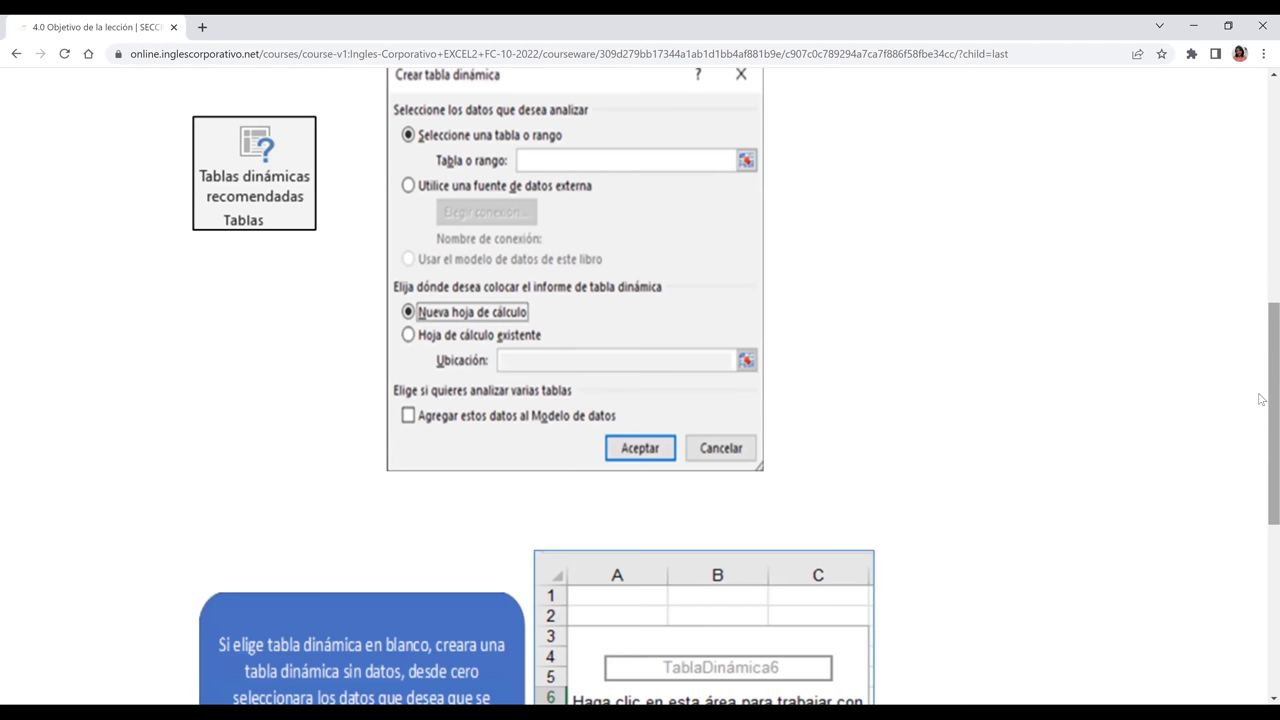
scroll(209, 243, up, 1)
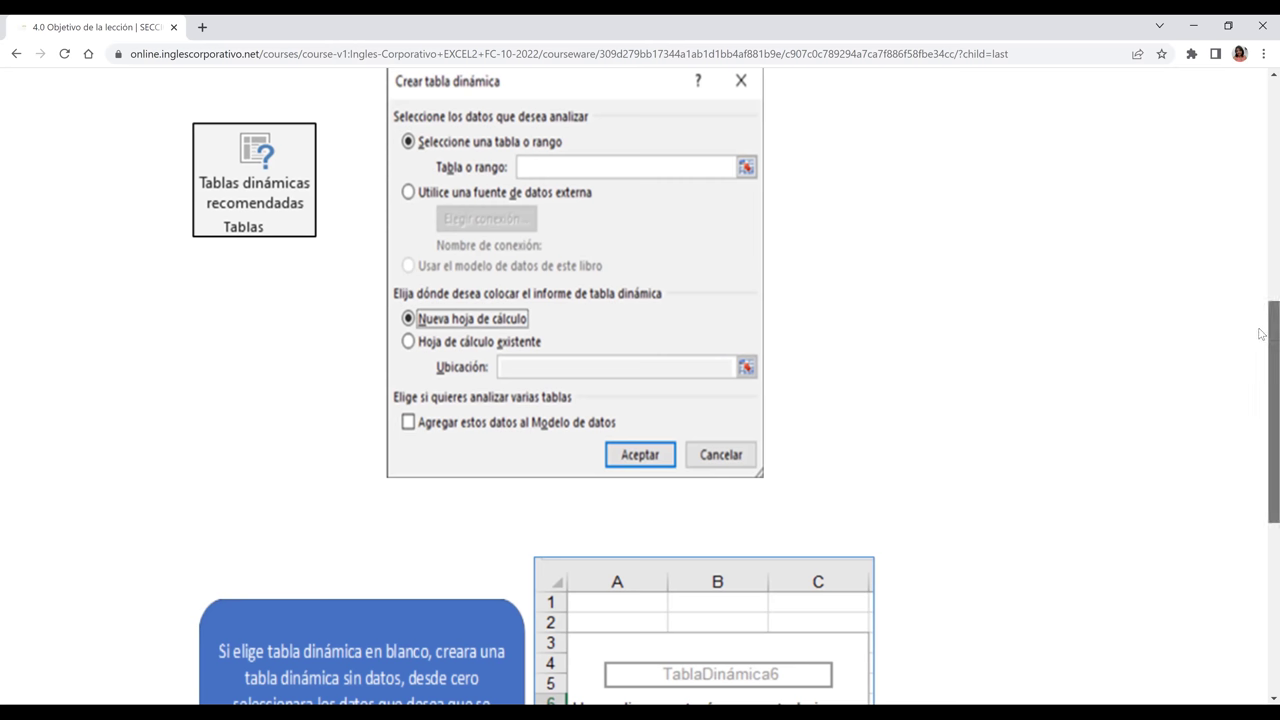
scroll(1260, 315, up, 2)
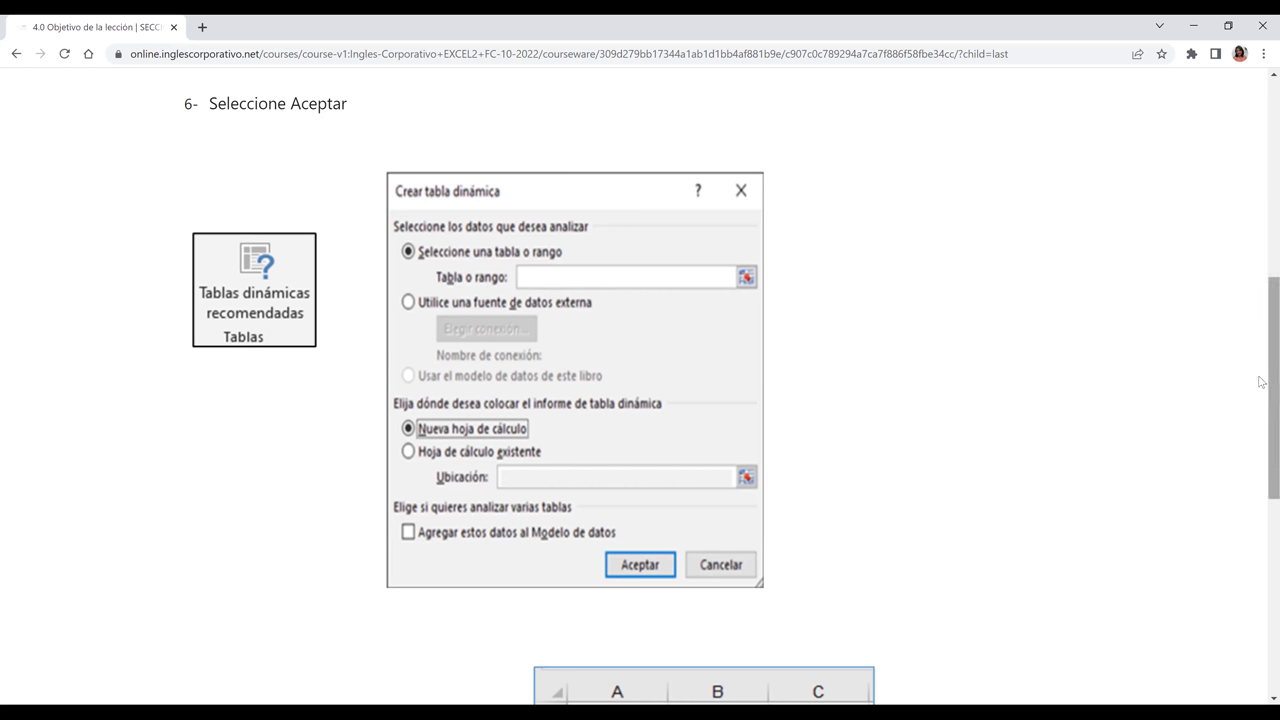
Read the note on blank pivot tables and examine its worksheet illustration, comparing it with the dialog image above
scroll(1261, 465, down, 4)
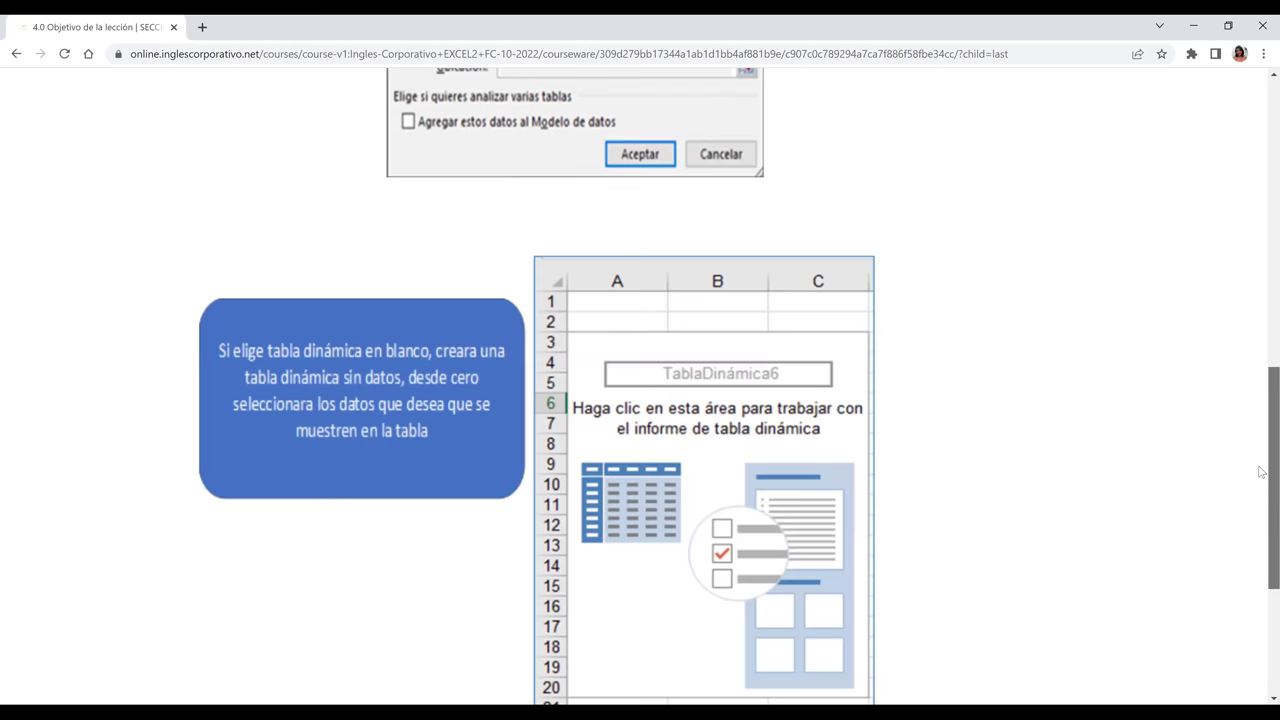
scroll(745, 240, down, 2)
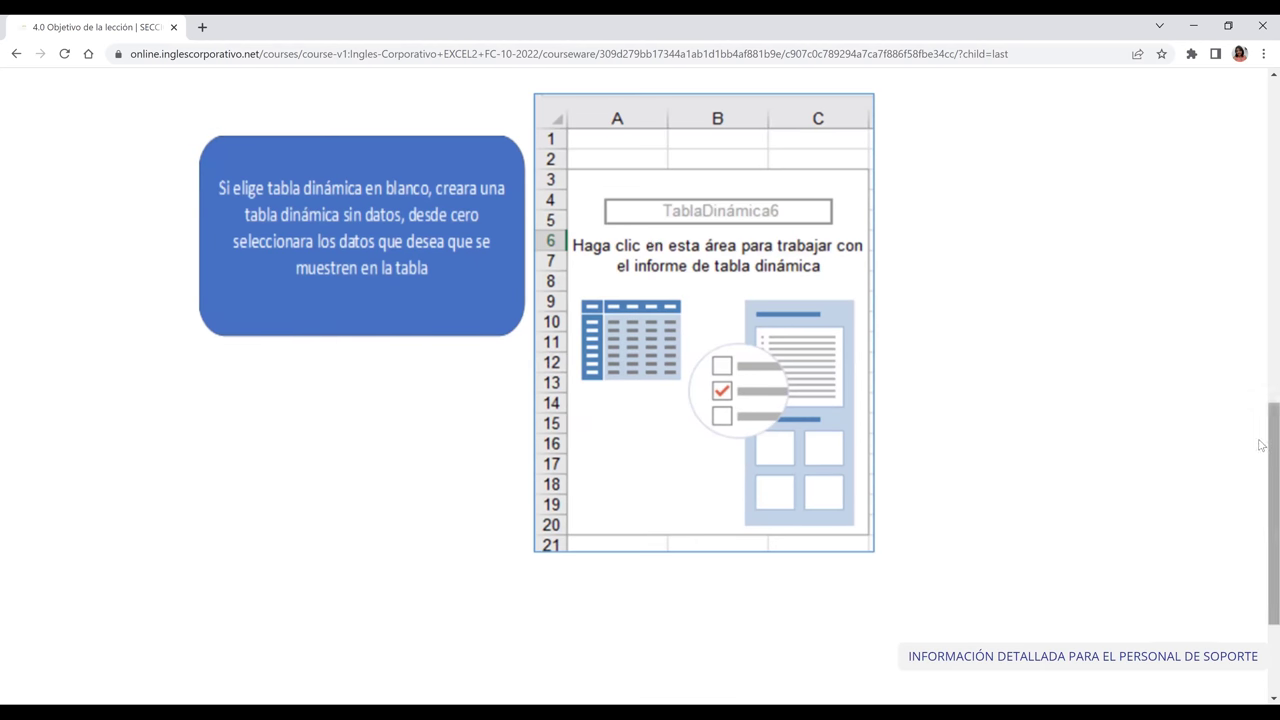
scroll(1261, 310, up, 1)
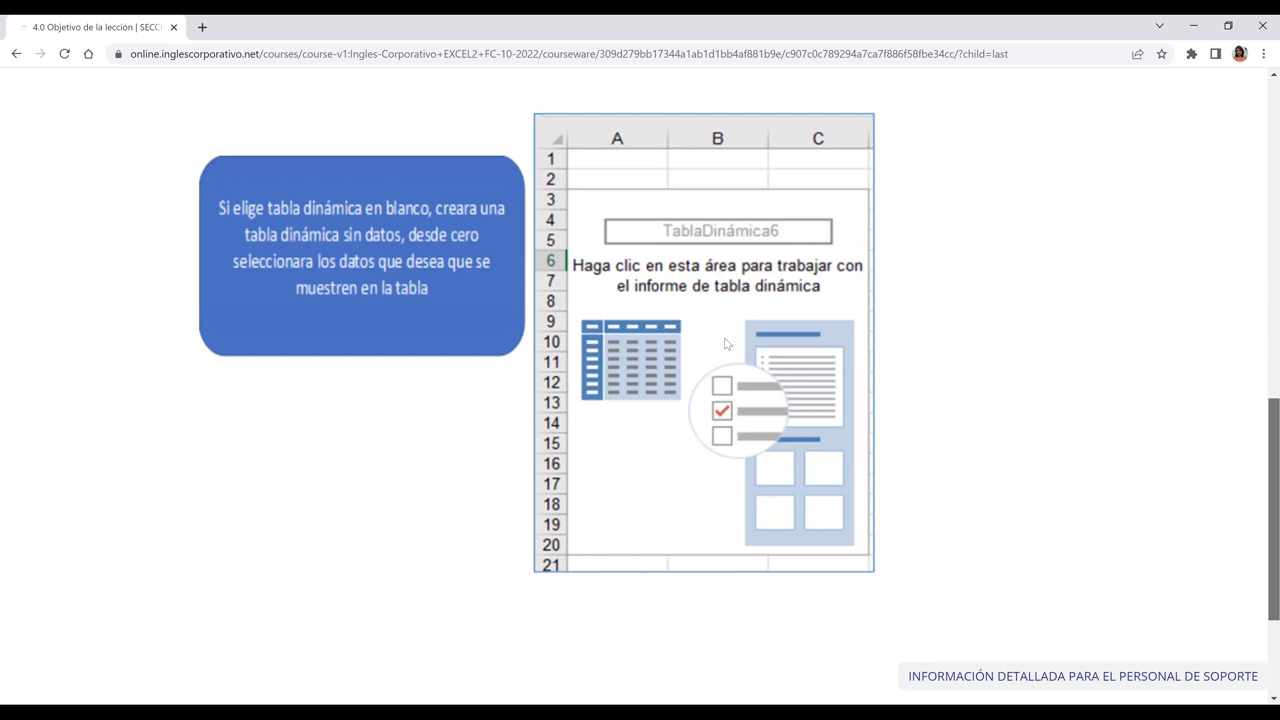
scroll(960, 458, up, 5)
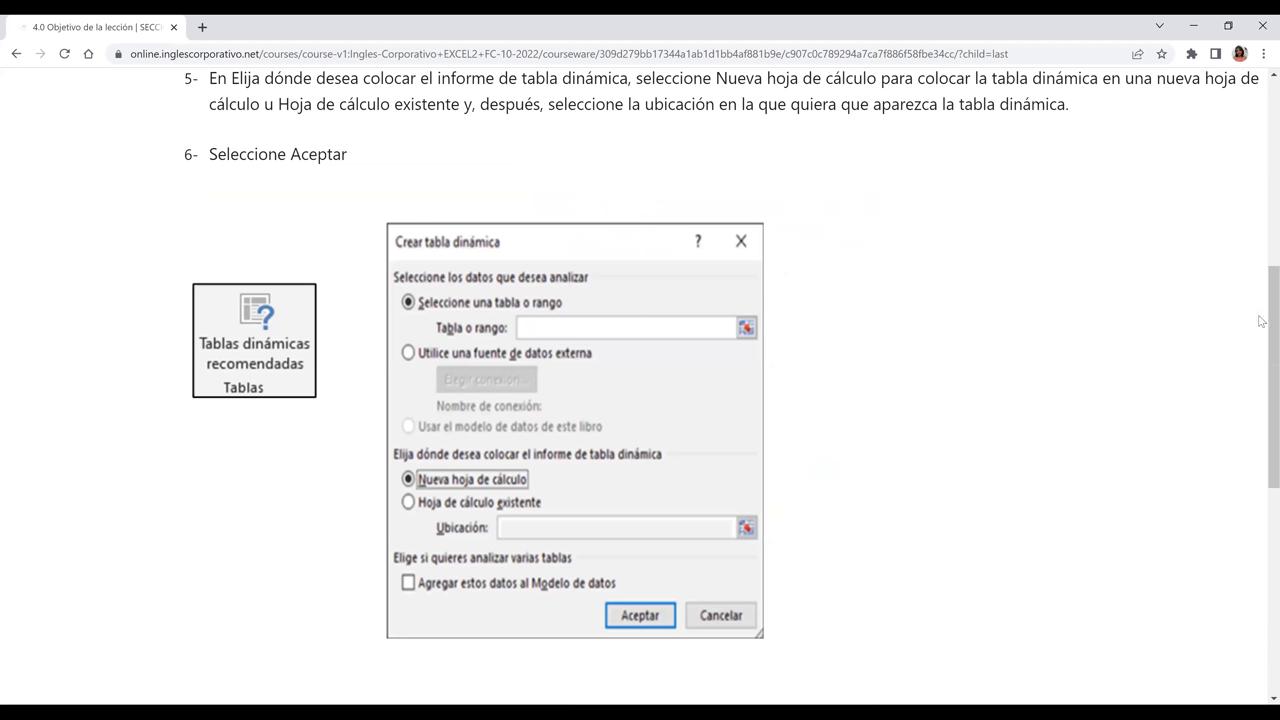
scroll(1259, 431, down, 3)
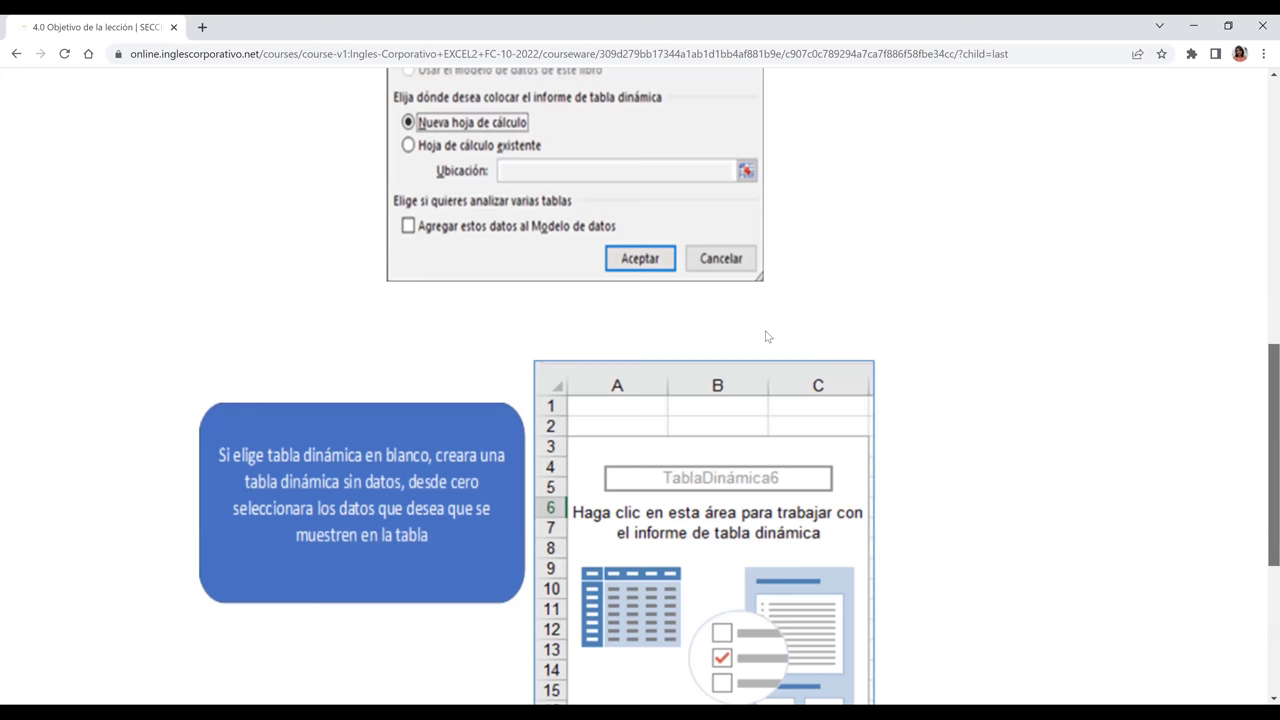
scroll(600, 307, down, 2)
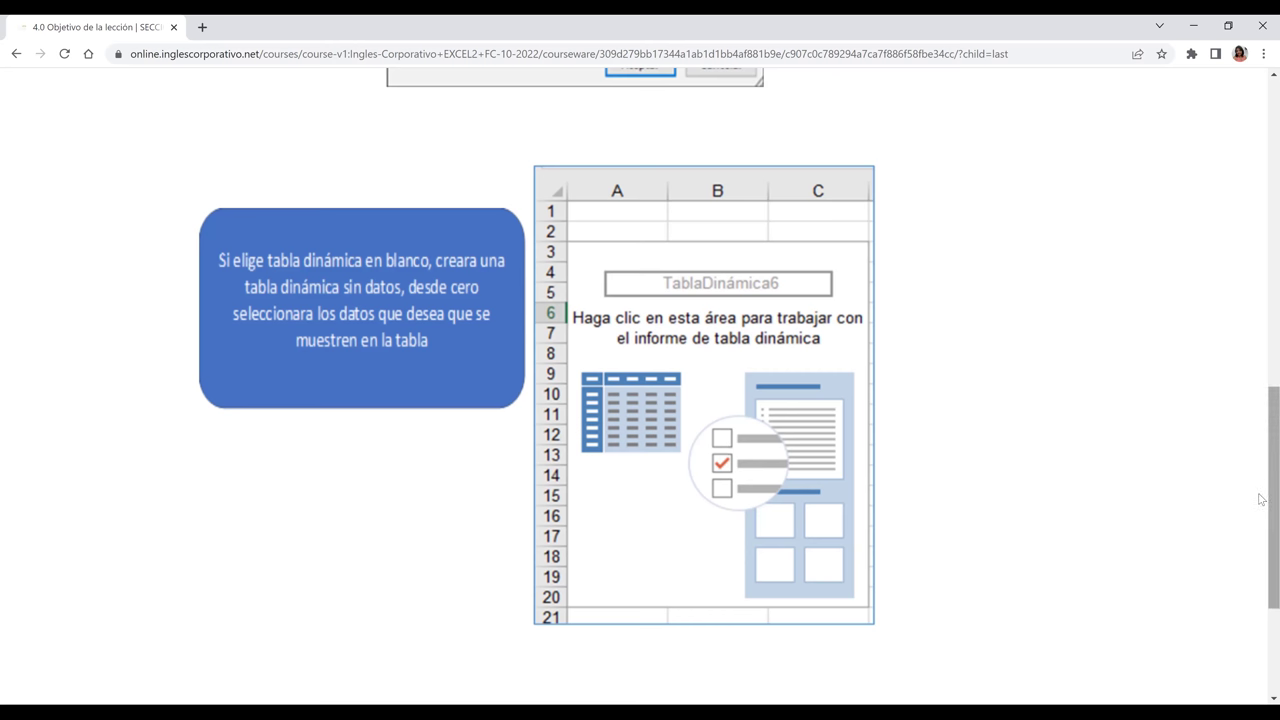
Go on to the 4.1 Tablas Dinámicas unit and bring its video player into view
scroll(1262, 499, down, 2)
scroll(790, 438, down, 2)
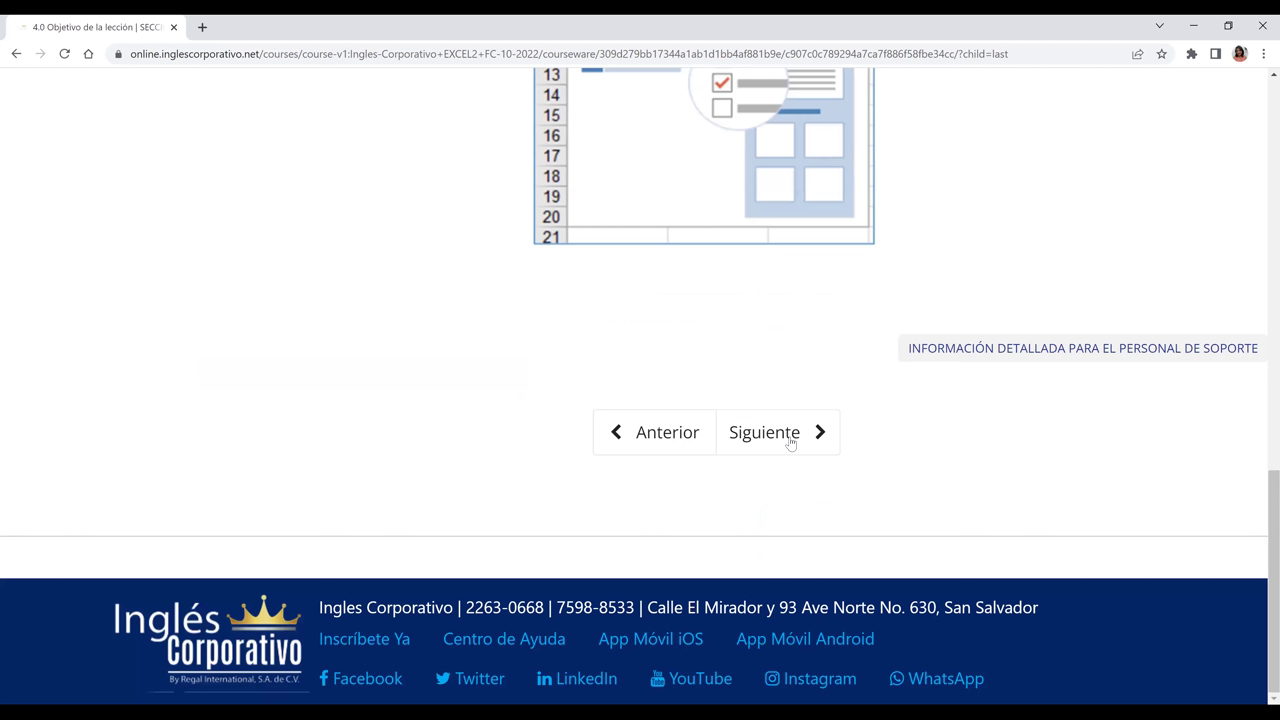
click(790, 442)
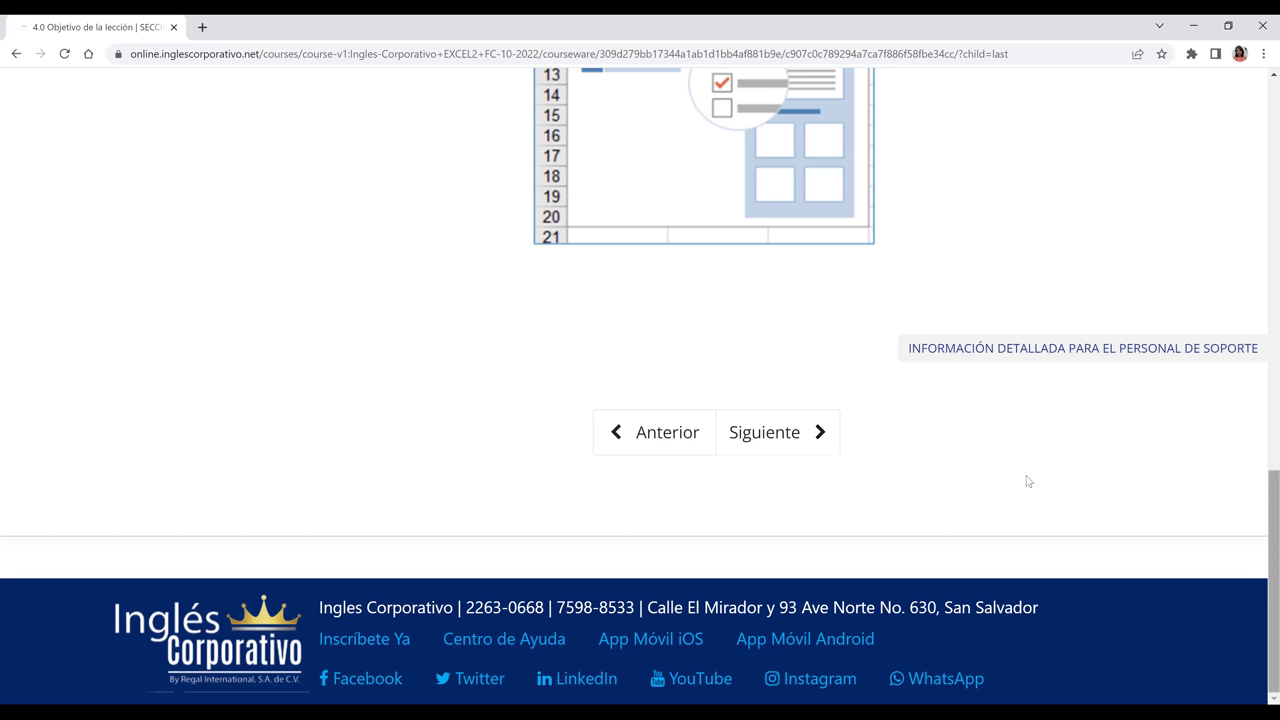
click(783, 440)
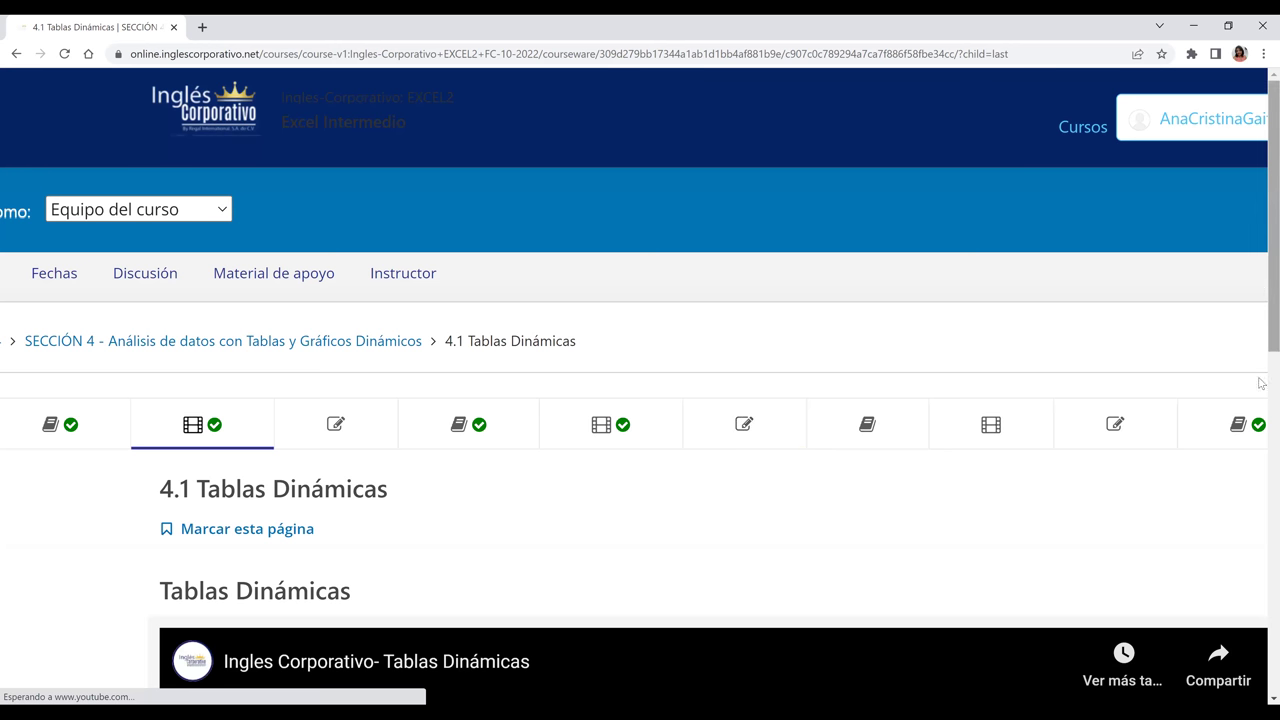
scroll(1261, 390, down, 4)
scroll(1261, 430, down, 3)
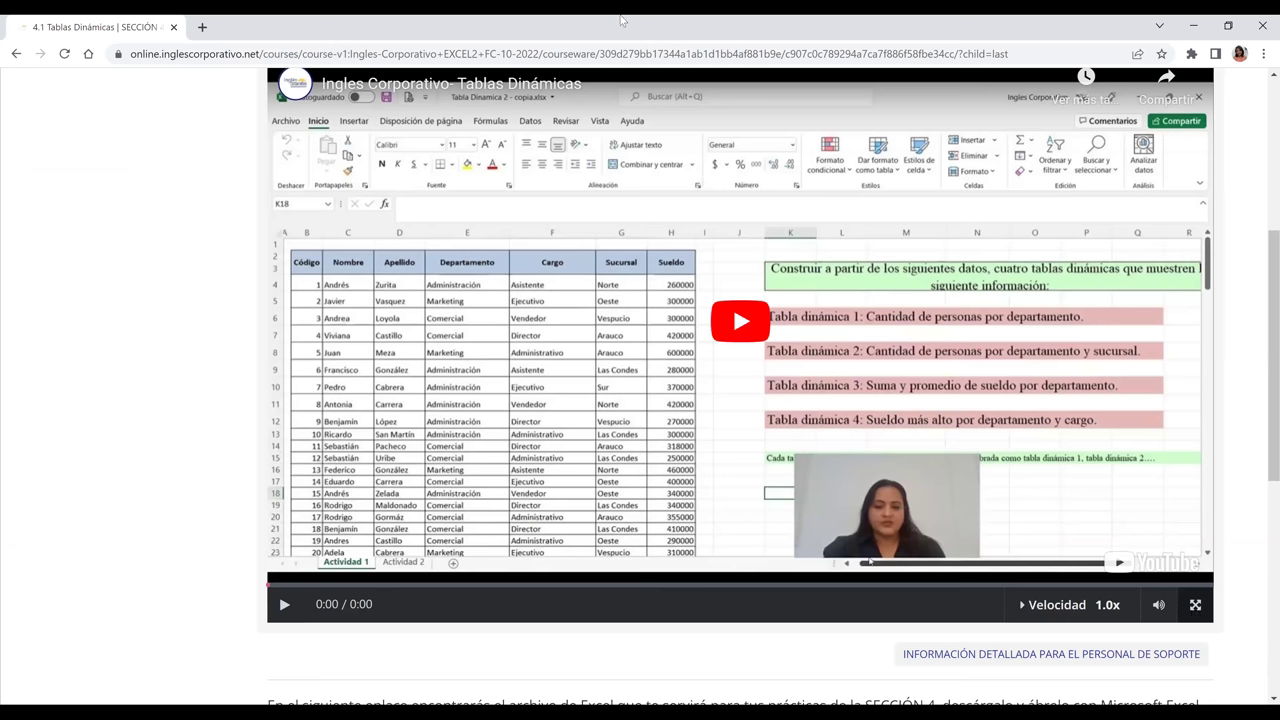
Play the beginning of the Tablas Dinámicas video in full screen, pause it and return to the lesson page
key(f)
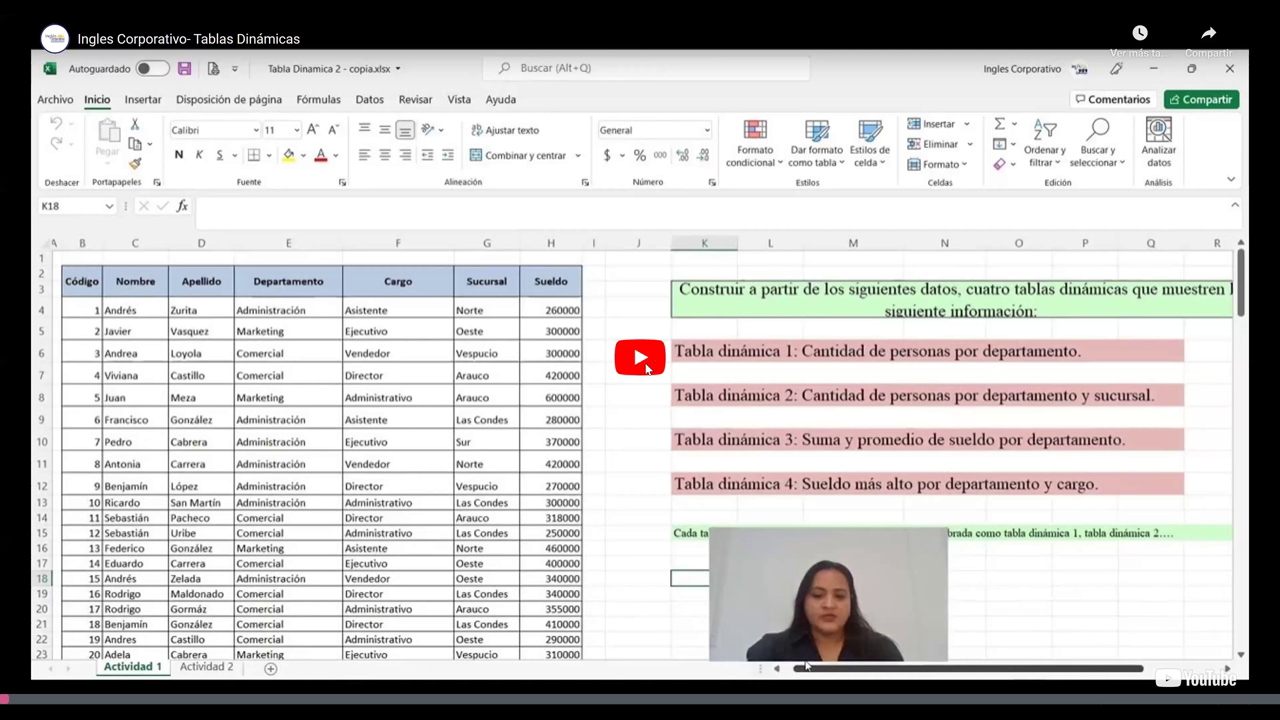
click(645, 370)
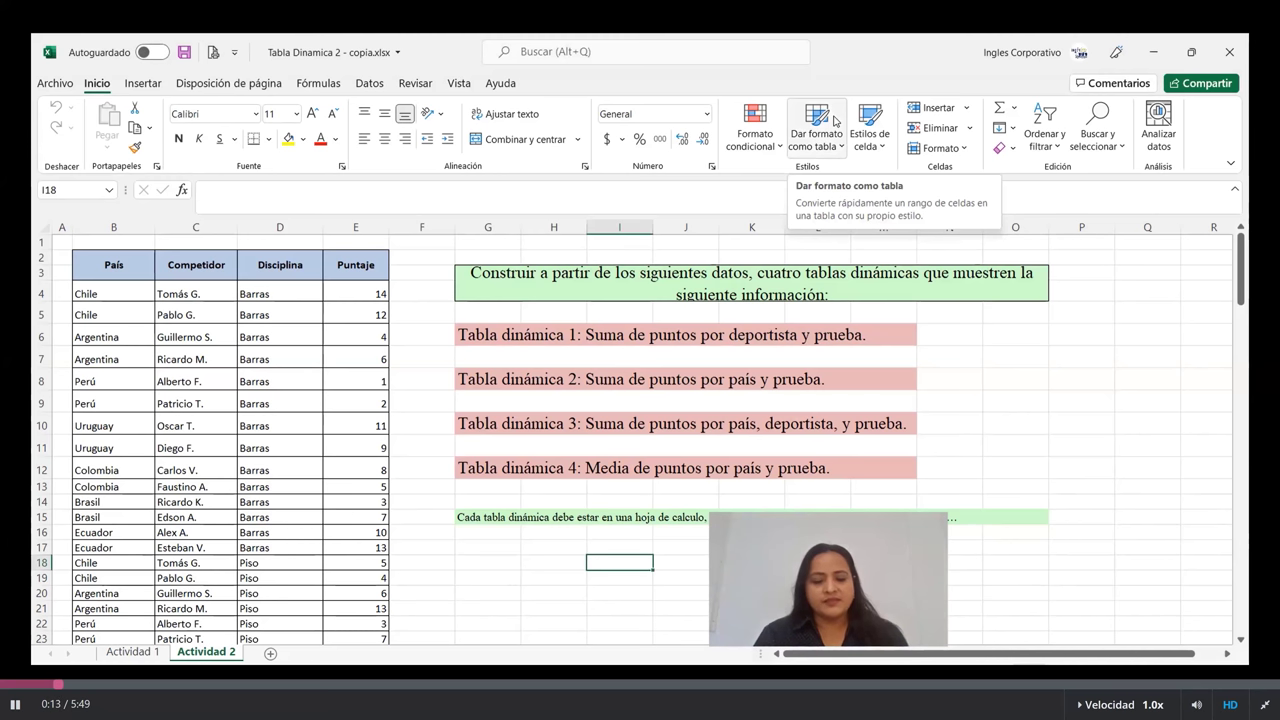
click(561, 425)
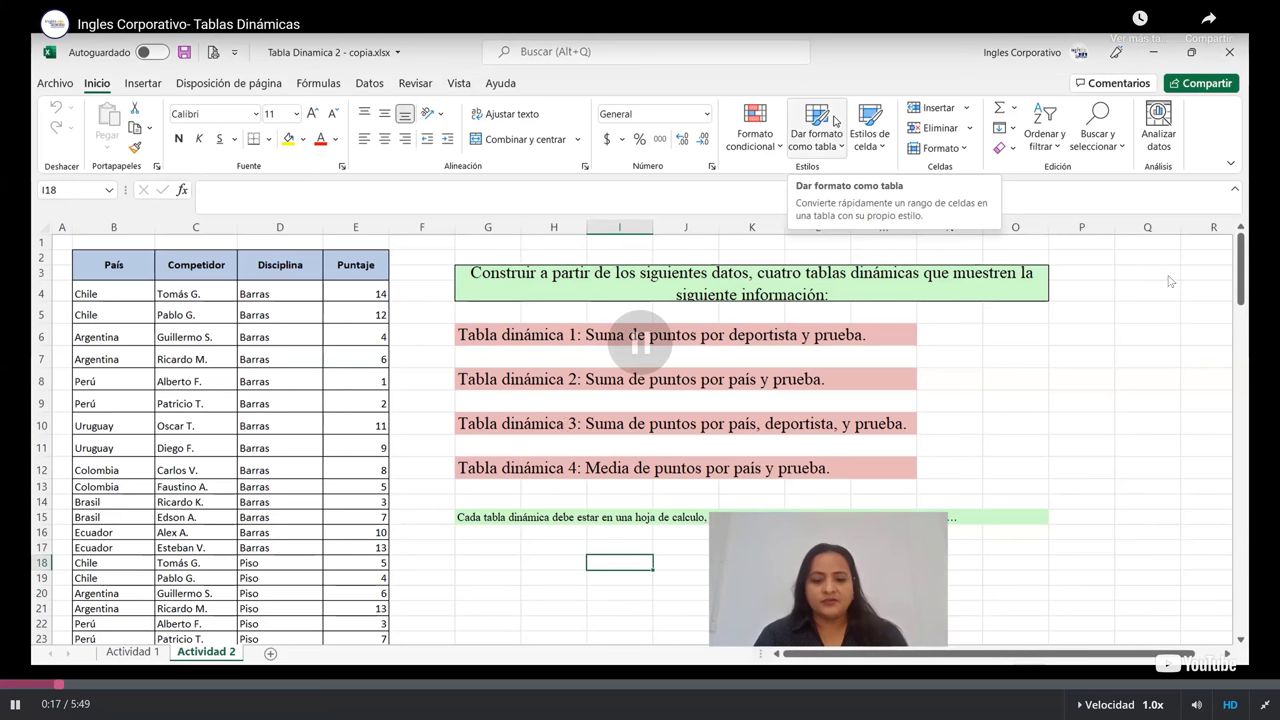
key(Escape)
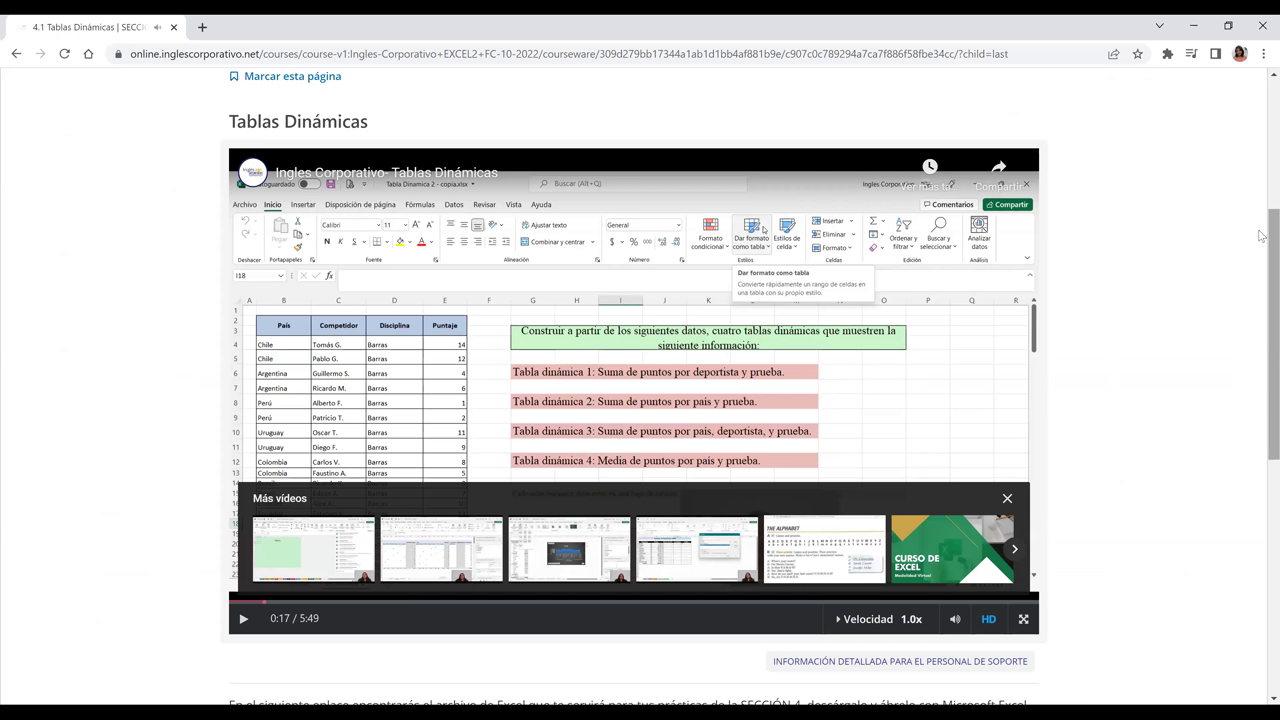
Put the Tablas Dinámicas video back in full screen and resume playback from where it was paused
scroll(1260, 272, up, 3)
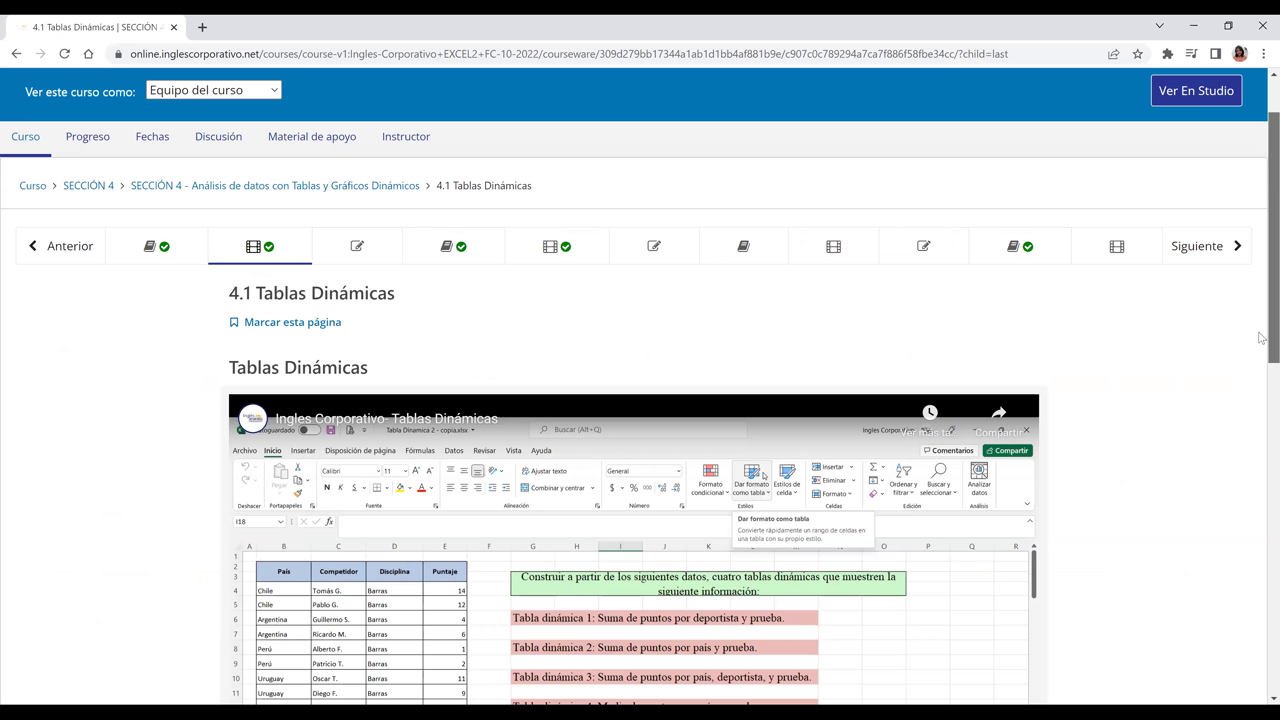
scroll(1031, 590, down, 3)
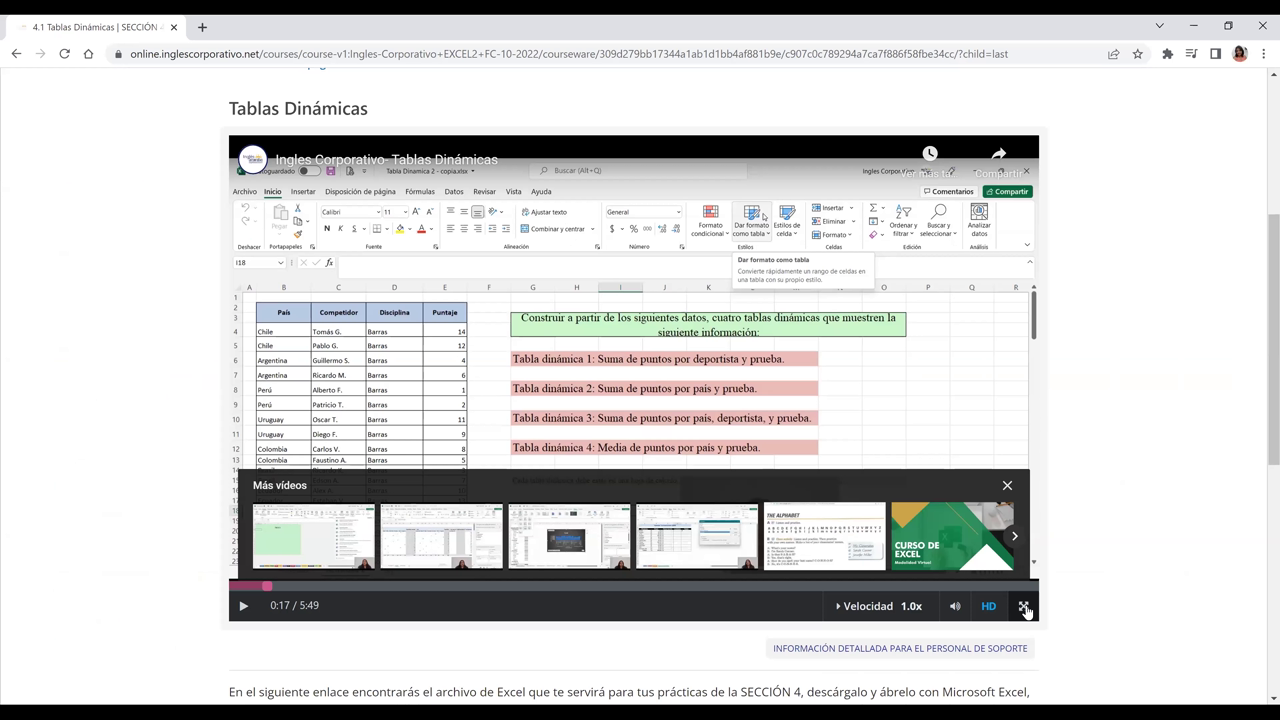
click(1025, 608)
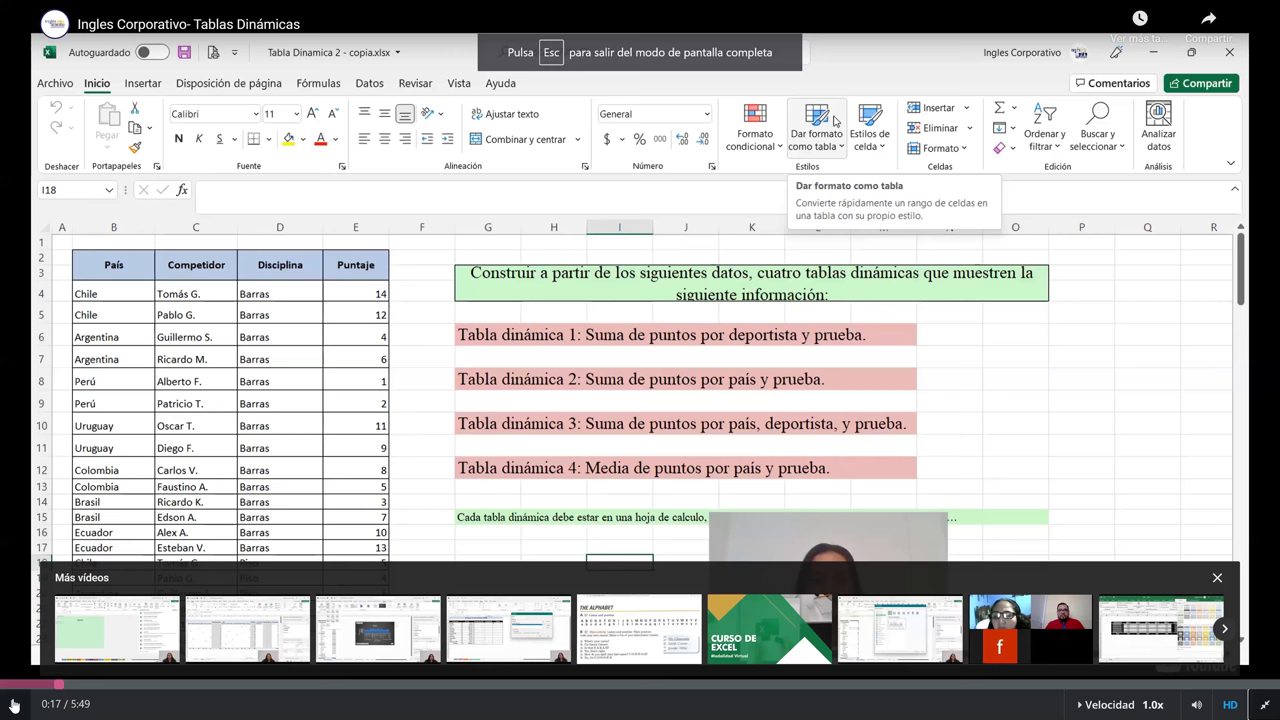
click(358, 115)
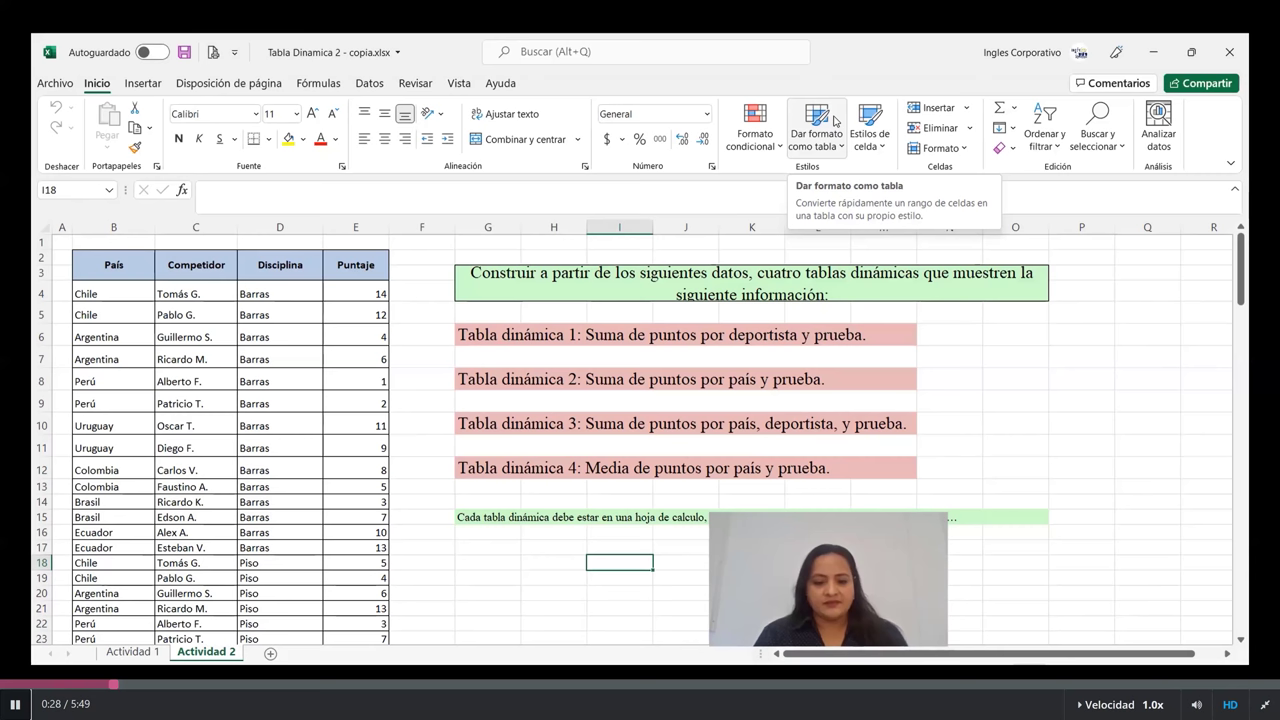
key(Right)
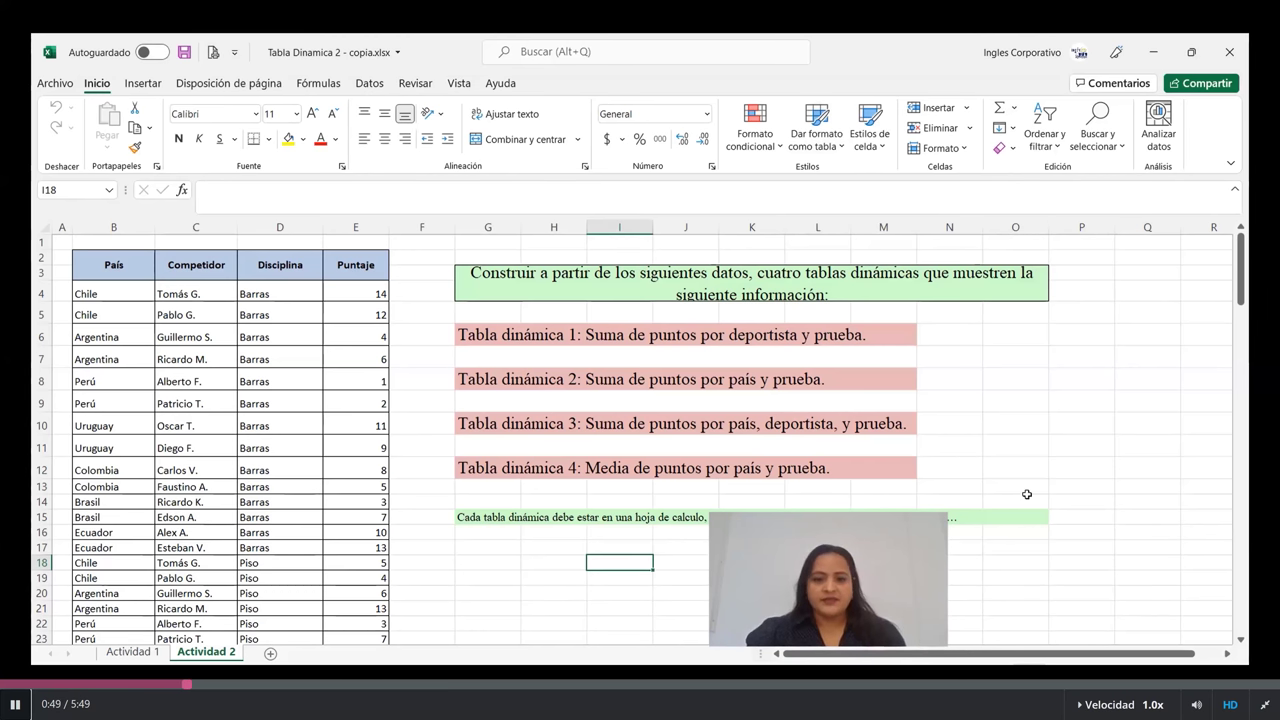
Look through the country, competitor and discipline data on the Actividad 2 sheet and switch to the Actividad 1 sheet
scroll(508, 519, down, 4)
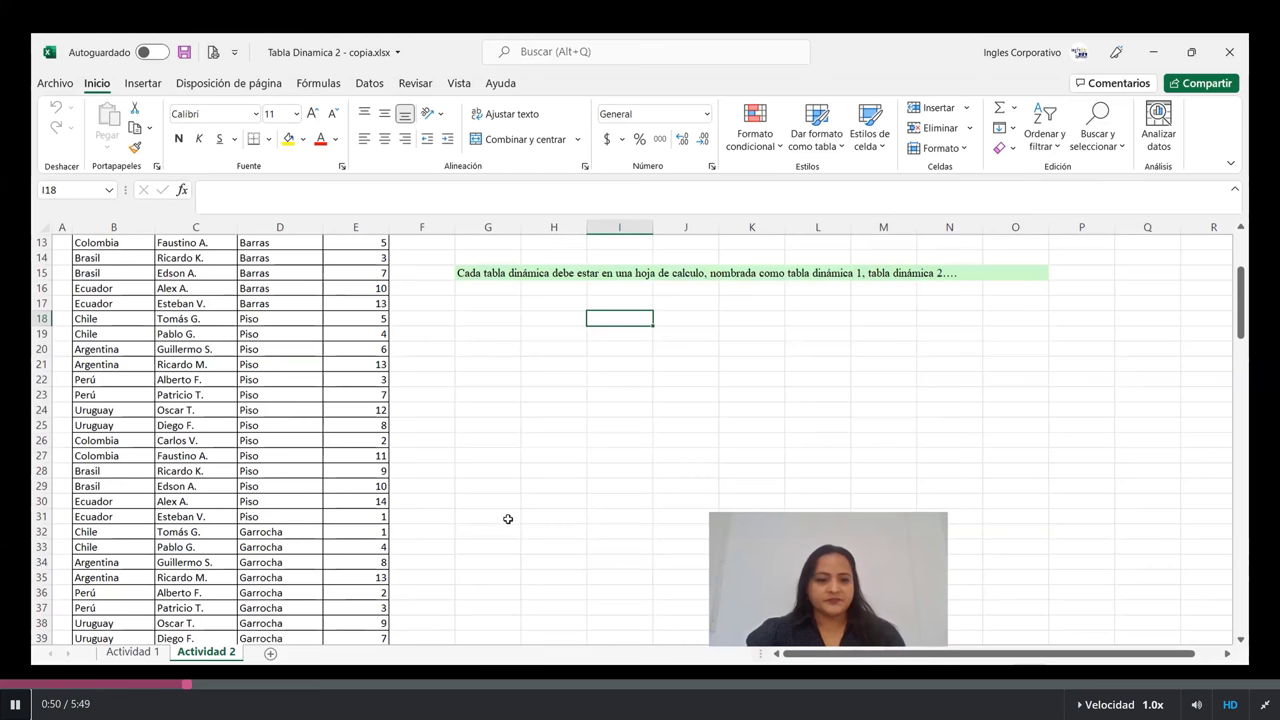
scroll(508, 519, down, 5)
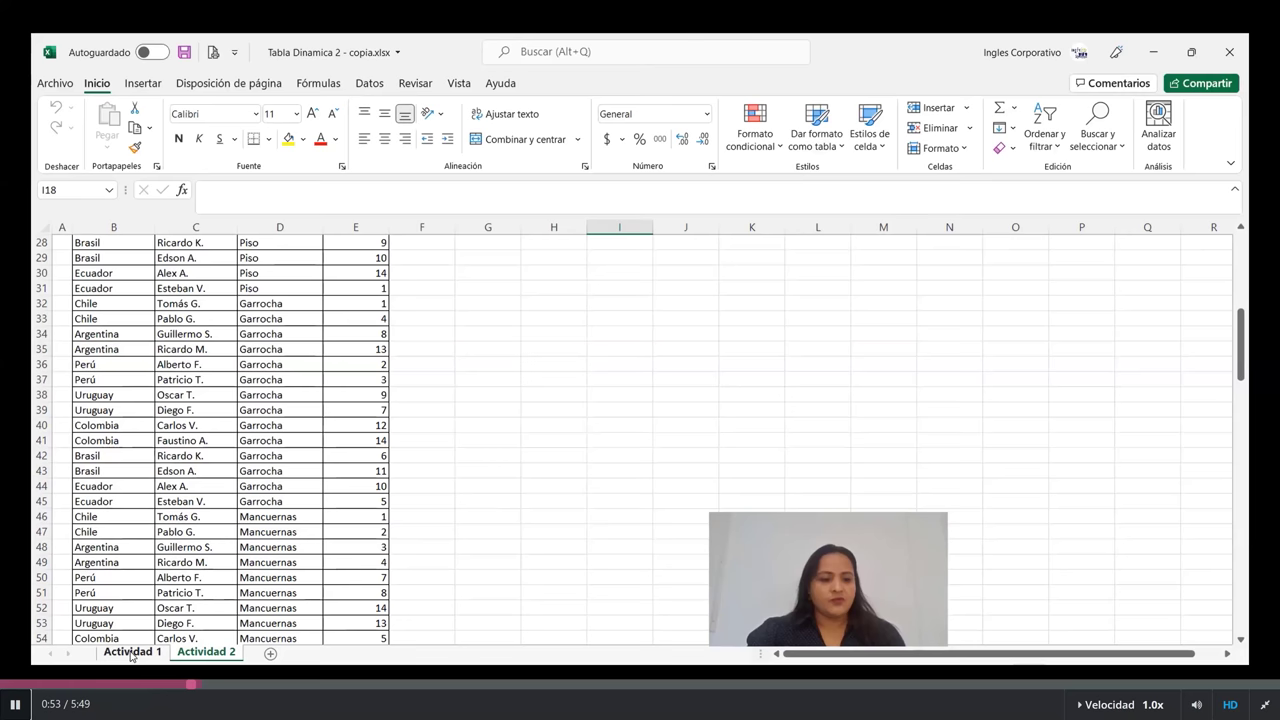
click(131, 652)
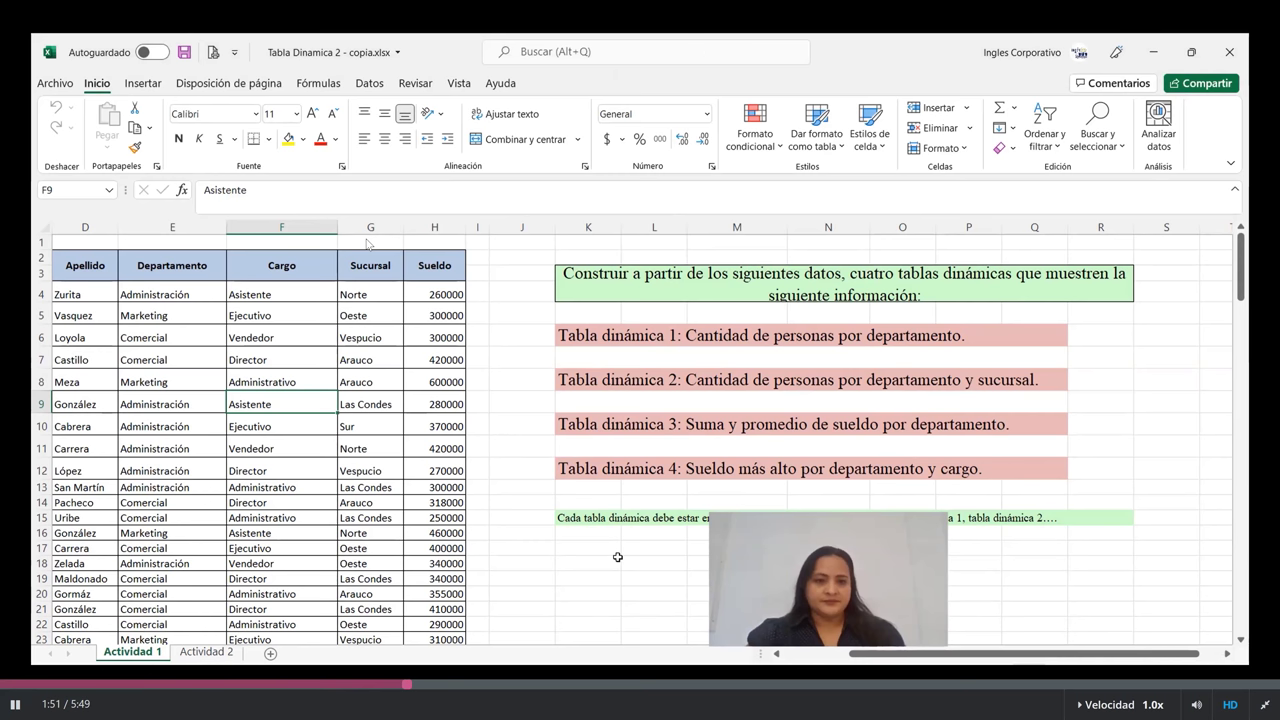
Select a cell inside the employee data on the Actividad 1 sheet and open its recommended pivot tables
click(589, 566)
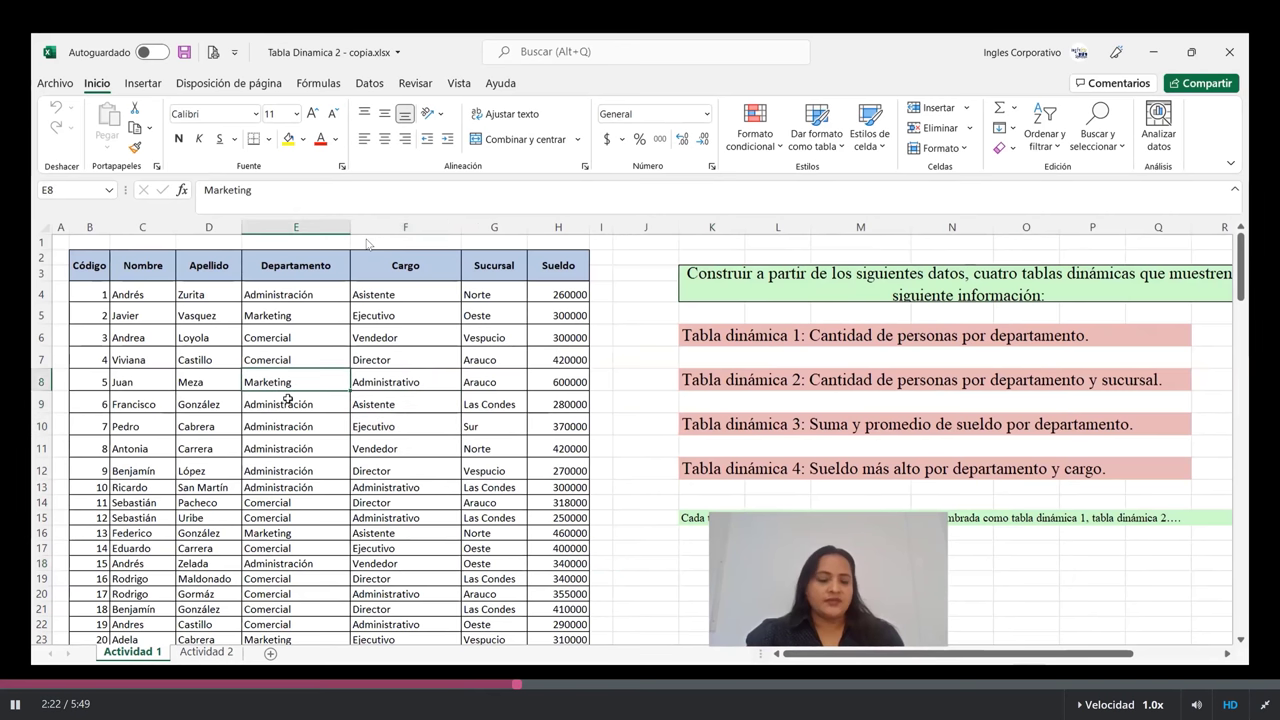
click(267, 532)
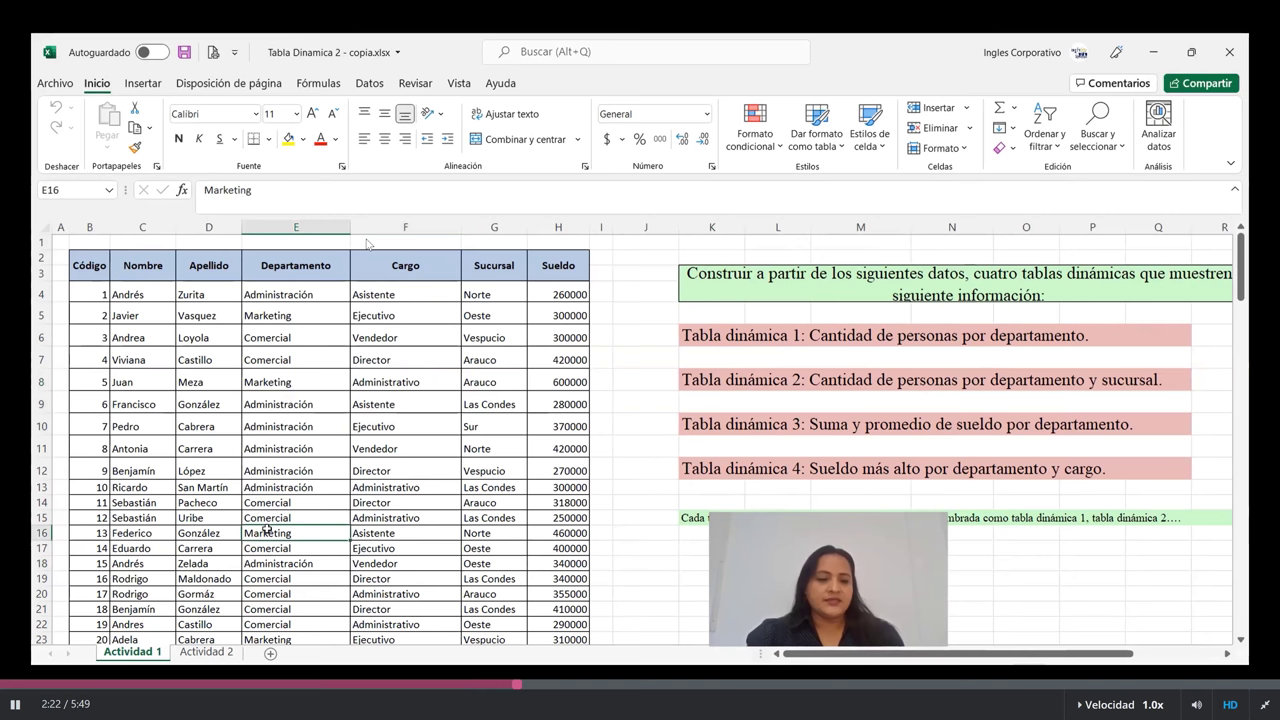
click(204, 384)
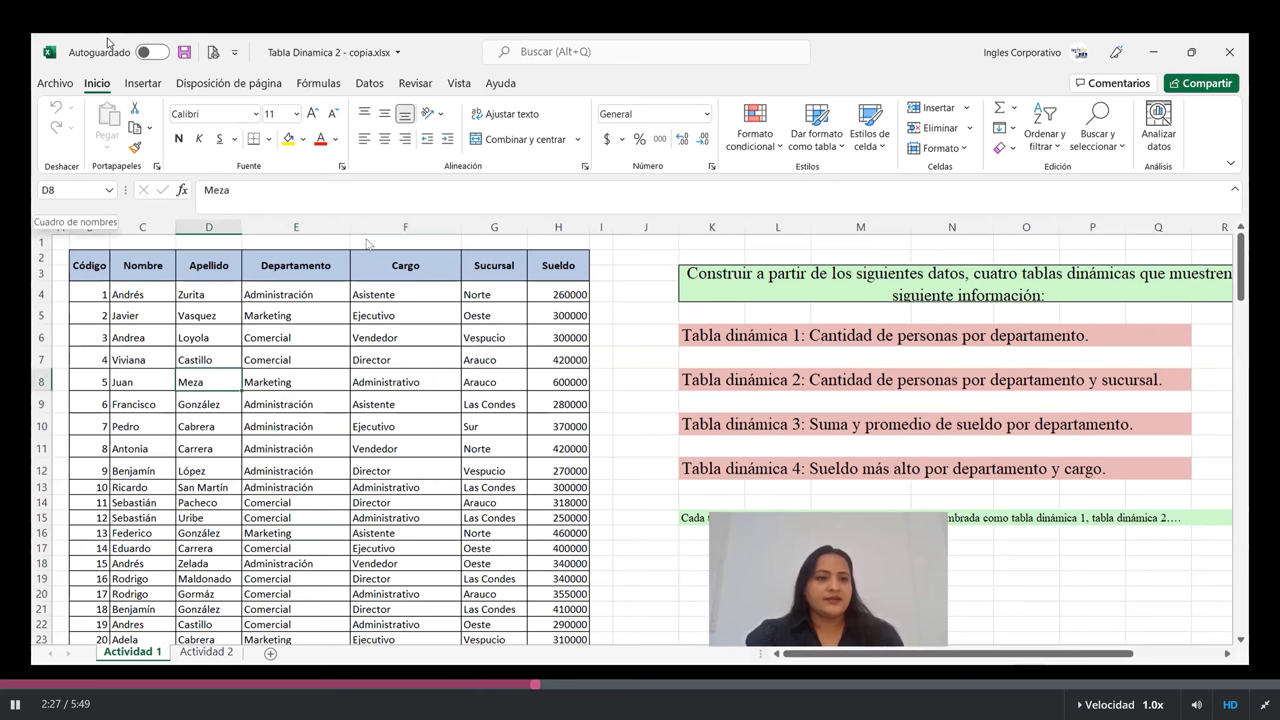
click(151, 89)
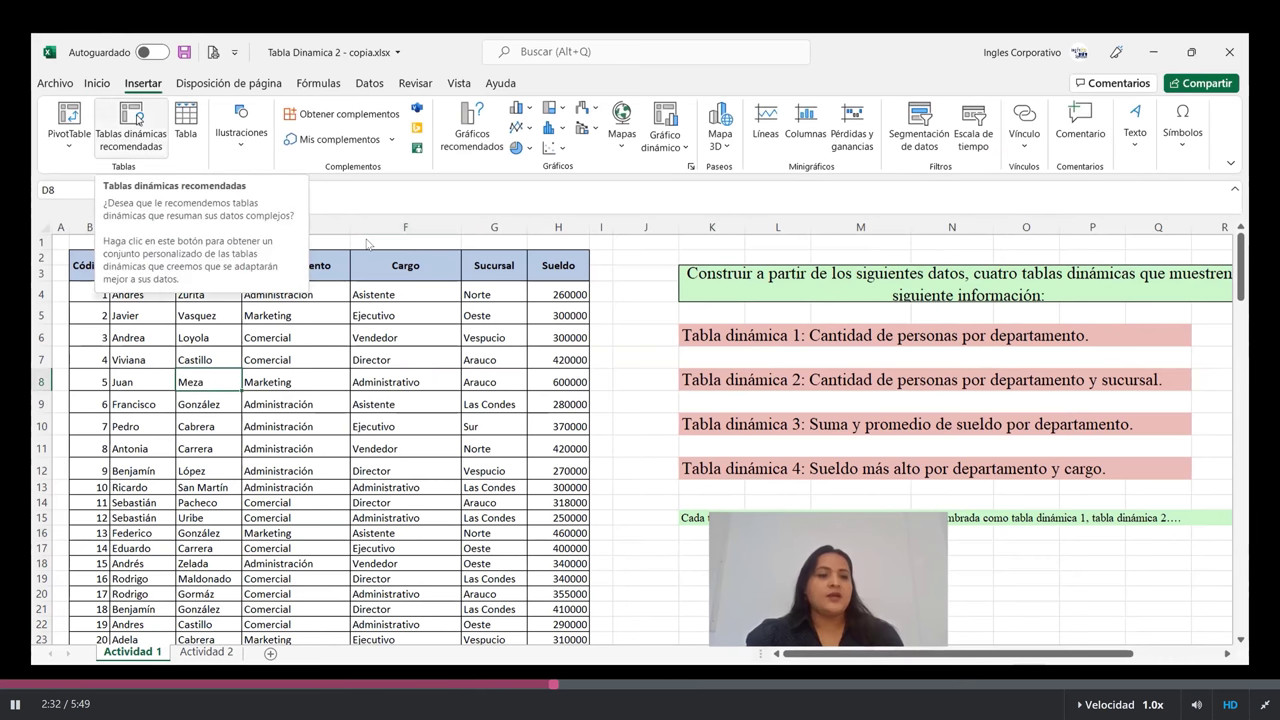
click(138, 117)
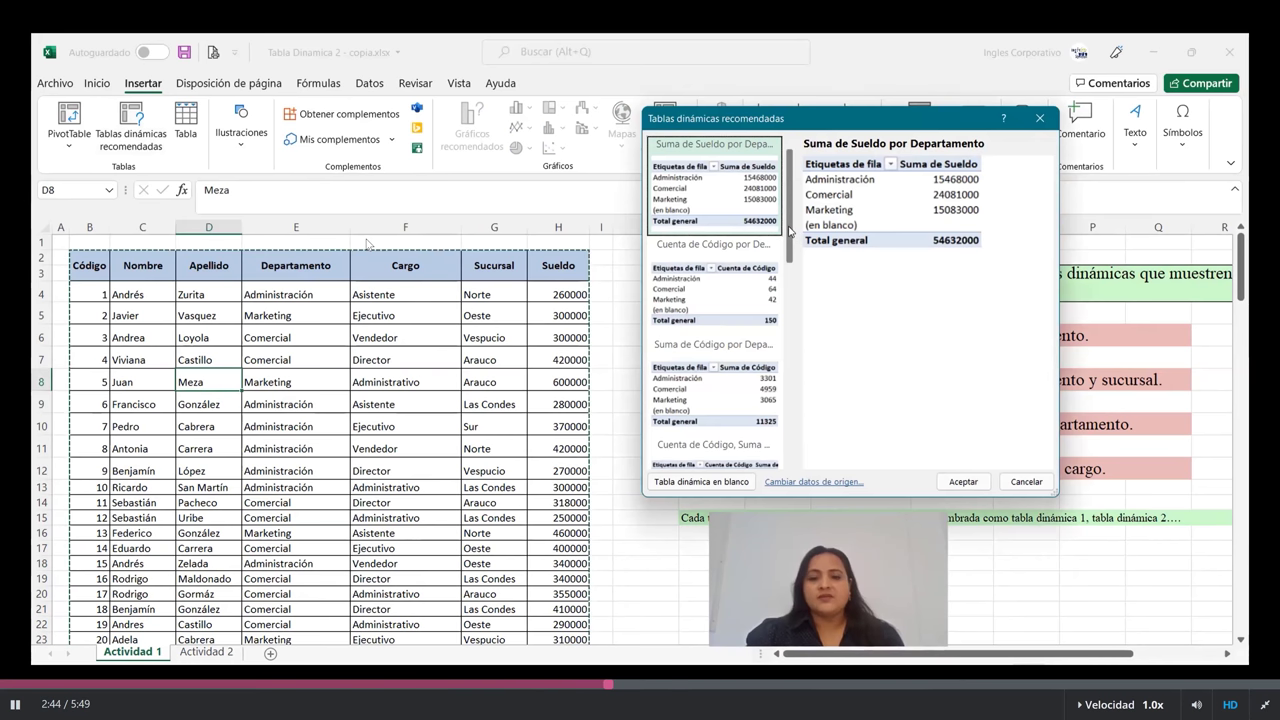
Preview the recommended pivot tables, including Suma de Código por Departamento, Suma de Sueldo por Sucursal and Suma de Sueldo por Cargo
scroll(783, 358, down, 3)
scroll(783, 358, down, 3)
drag(795, 393, 791, 160)
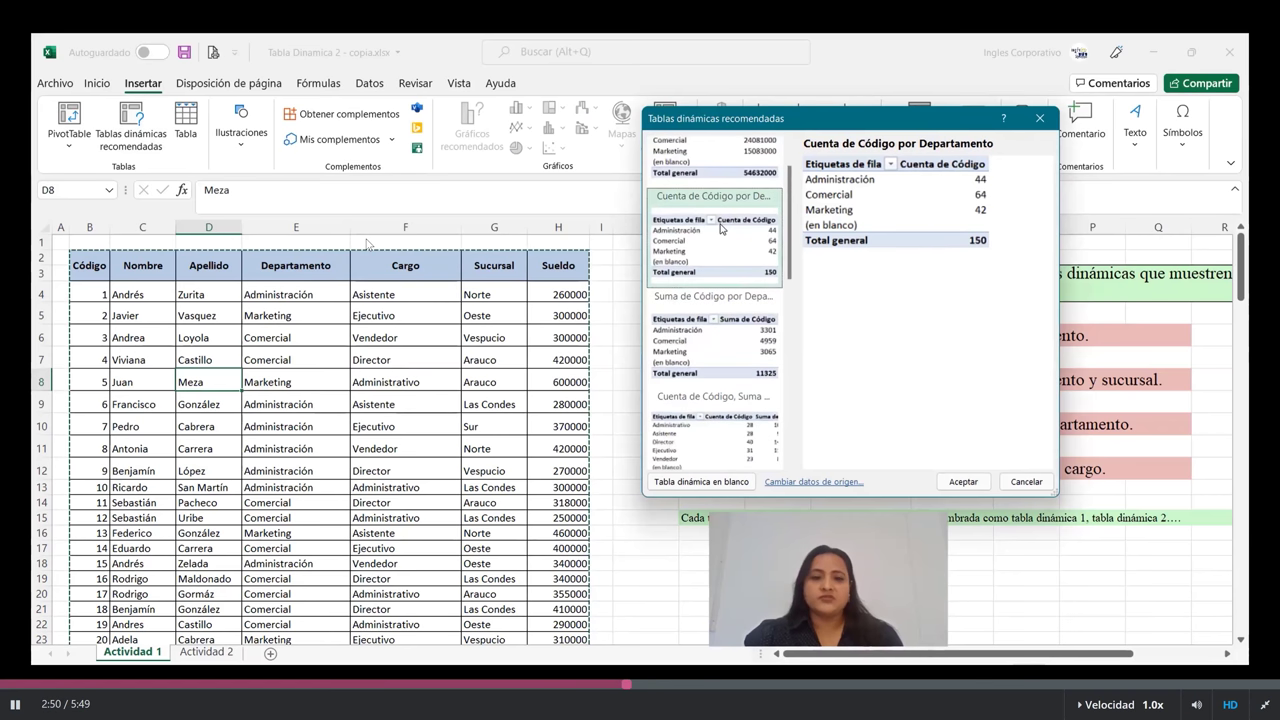
click(717, 327)
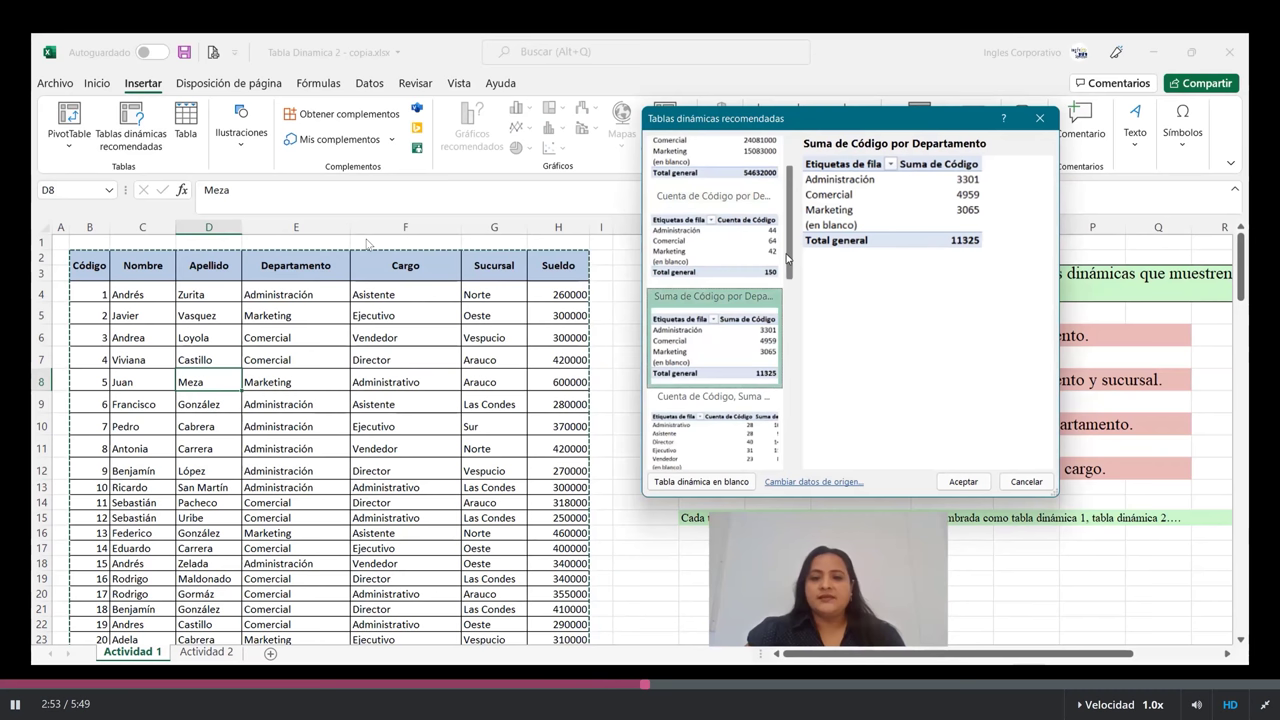
drag(787, 258, 789, 335)
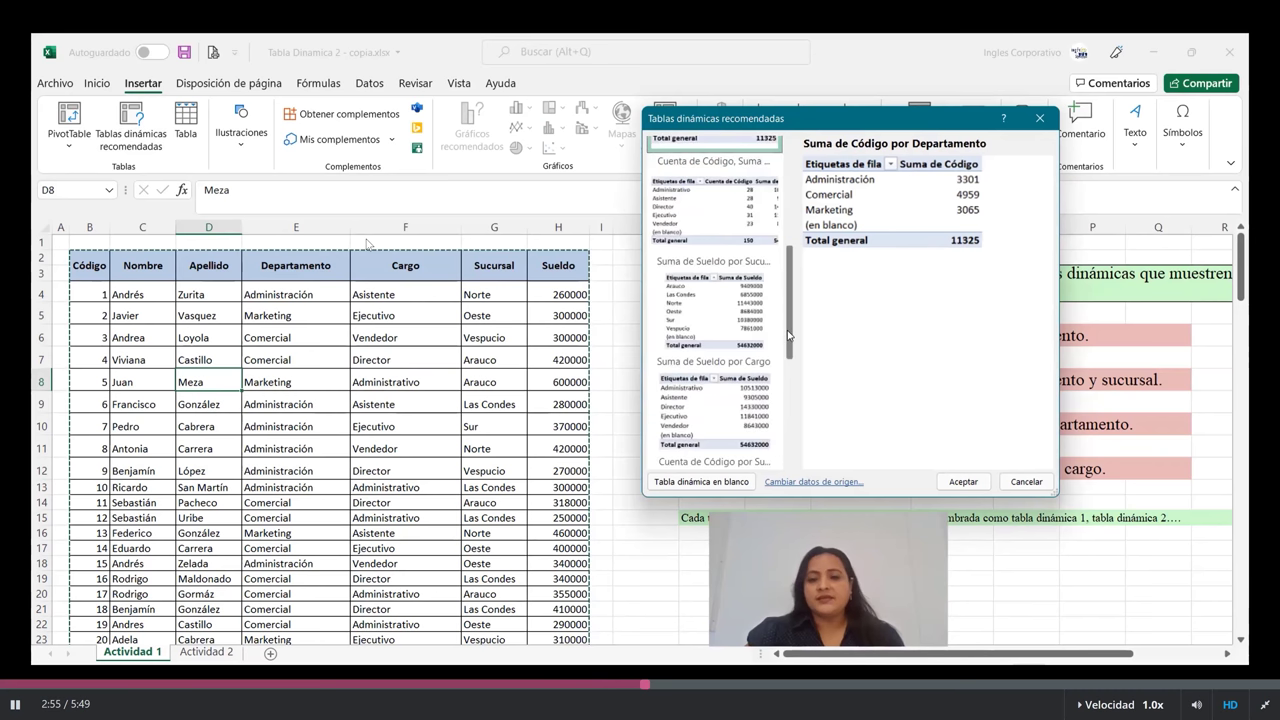
click(697, 292)
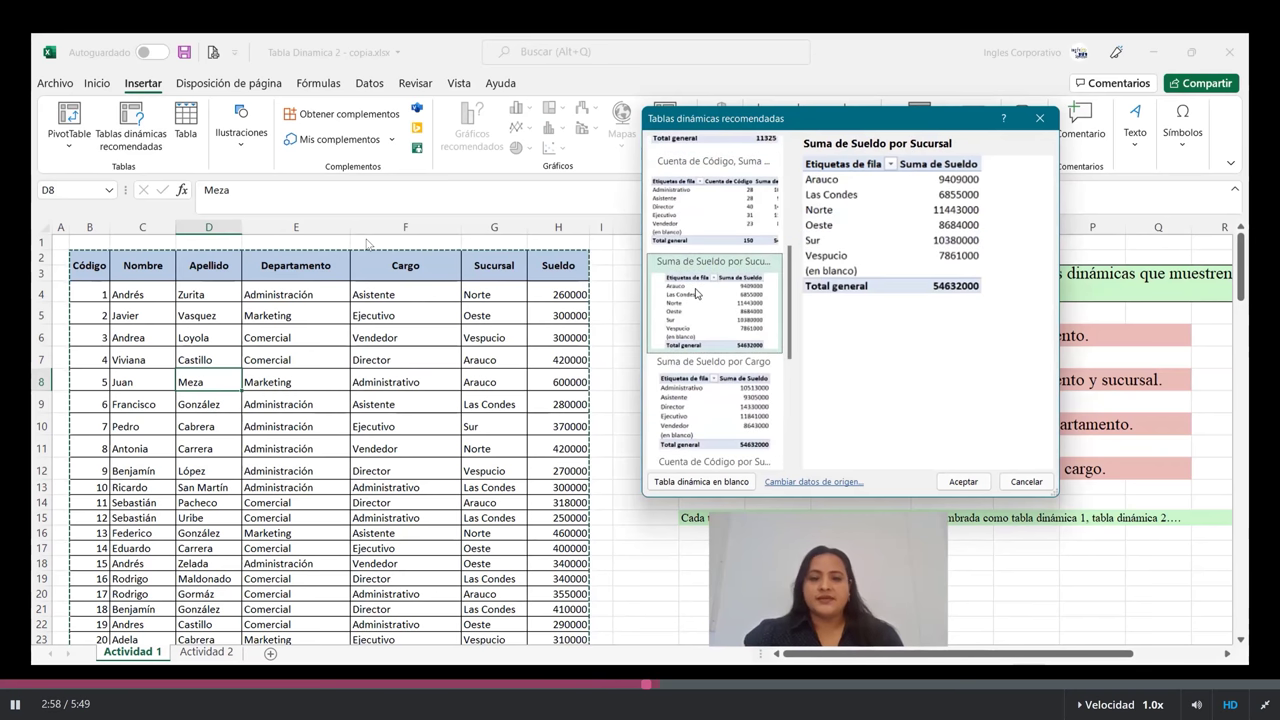
key(Down)
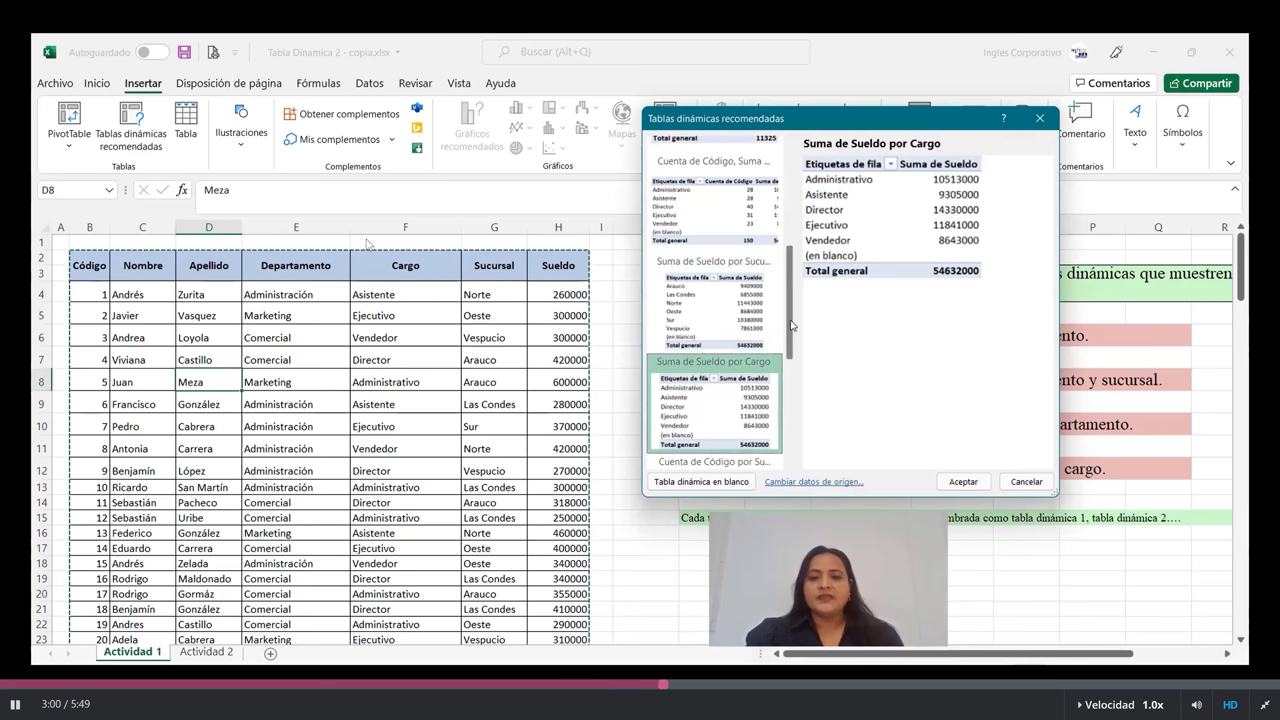
scroll(708, 437, down, 3)
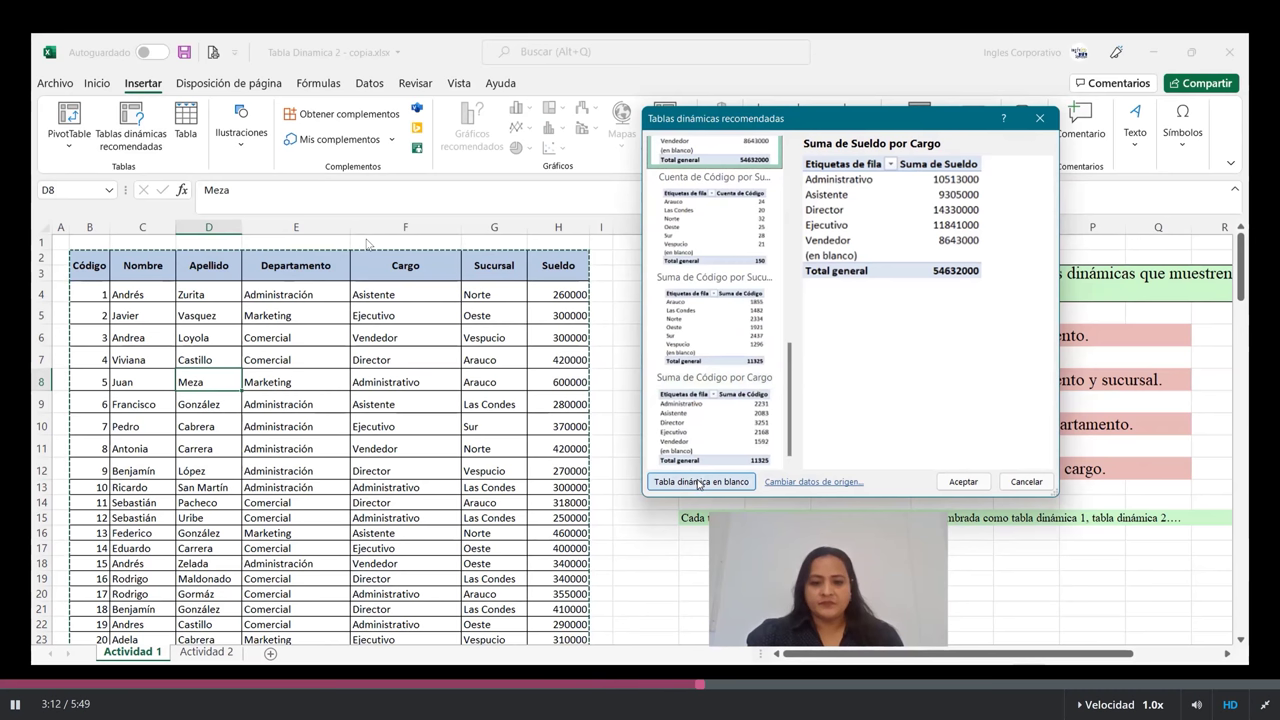
Create a blank pivot table from the employee data, check the requested tables on Actividad 1 and return to the new sheet
click(698, 483)
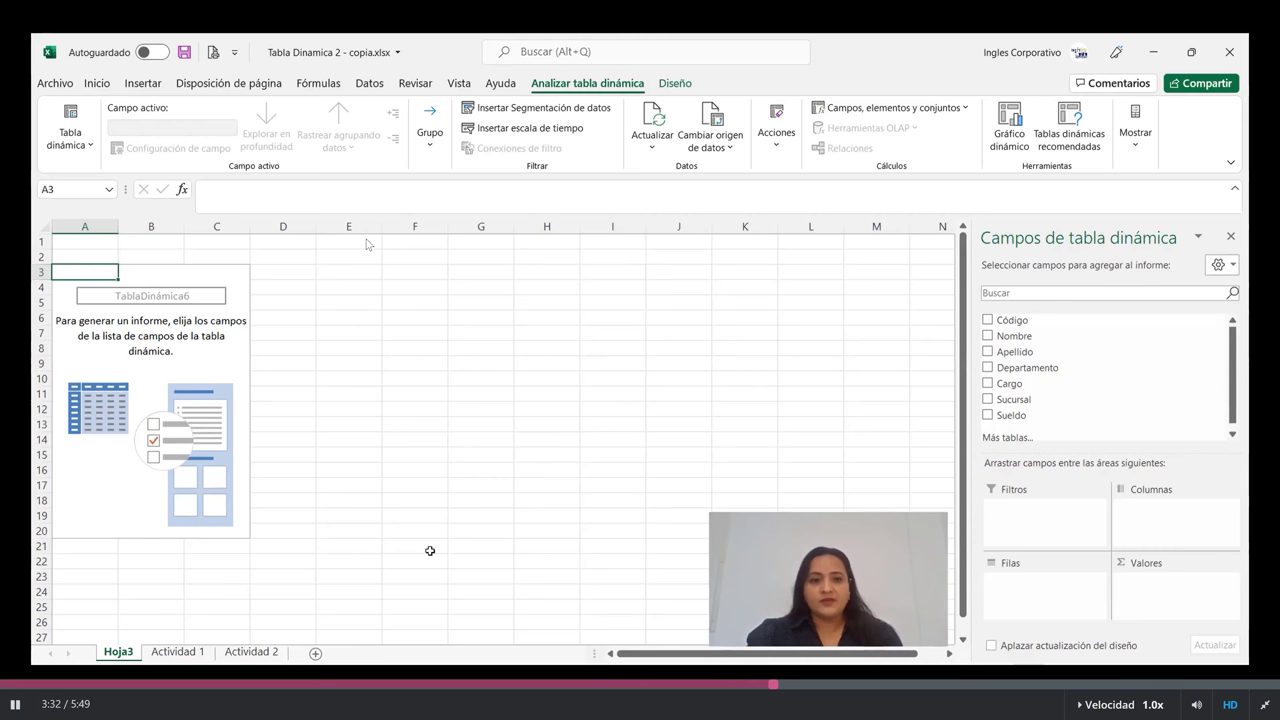
click(190, 655)
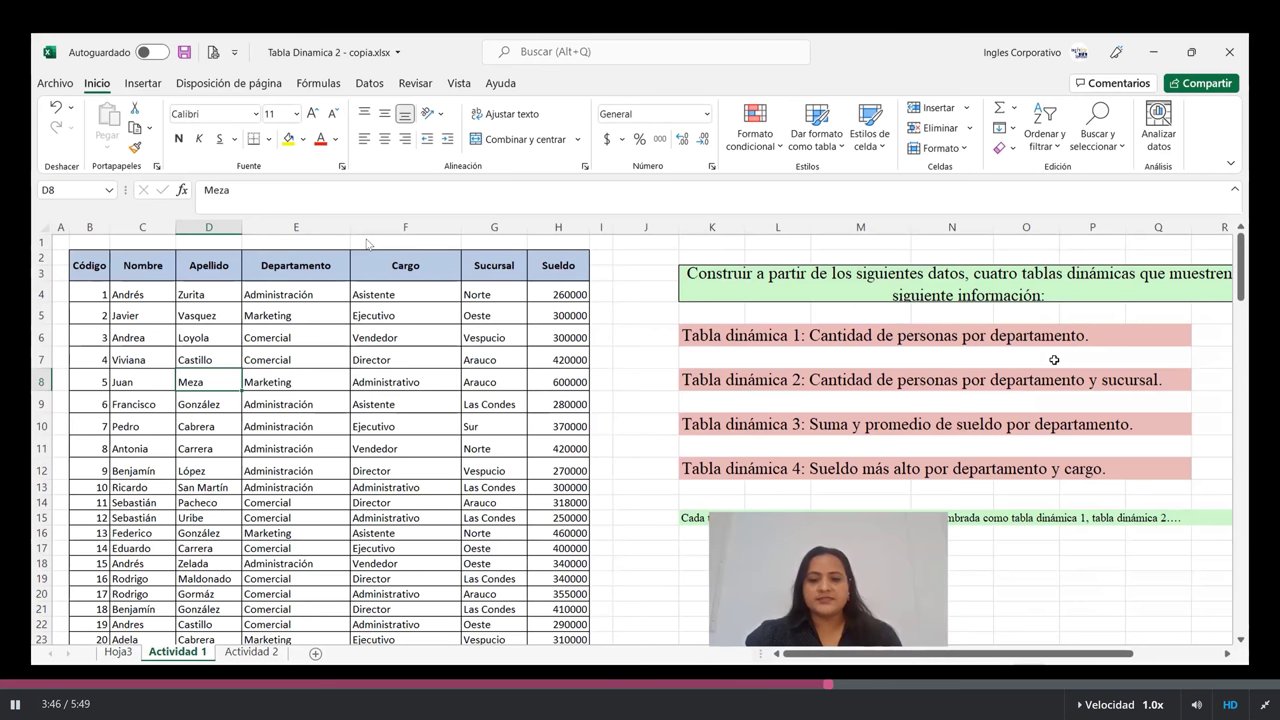
click(117, 651)
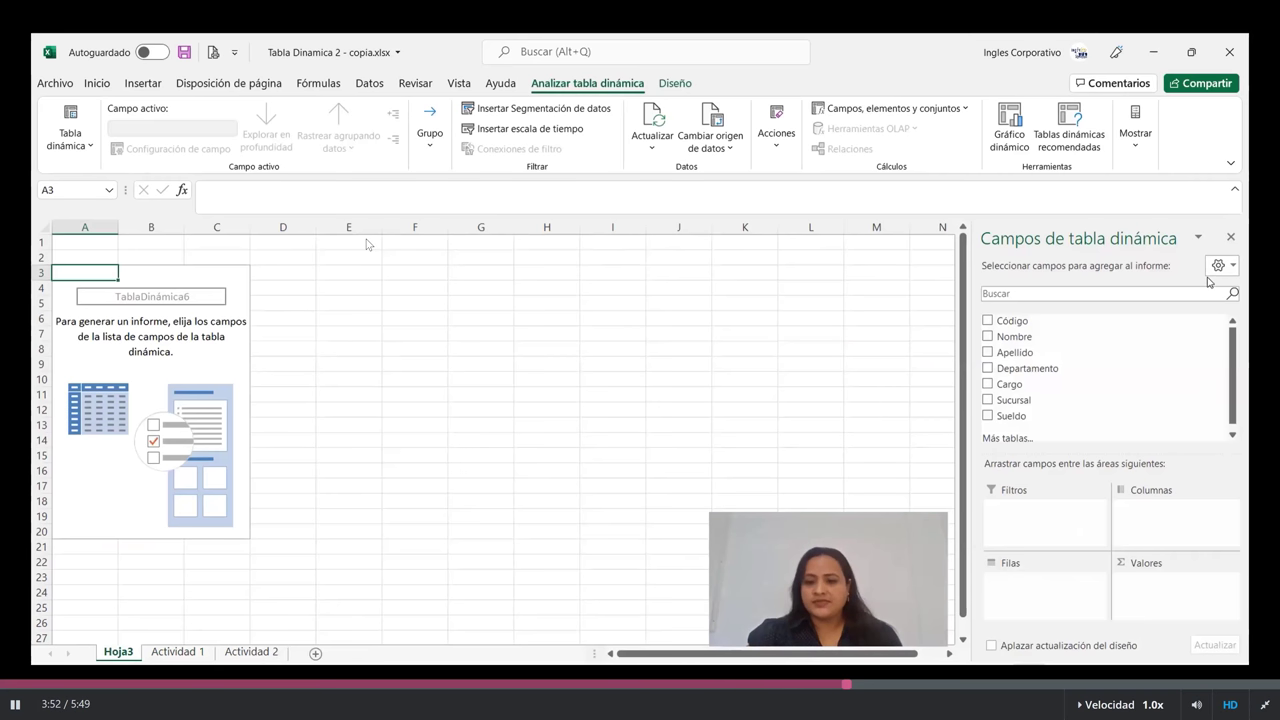
Add Sueldo to the pivot table's values and Departamento and Cargo to its rows, and look over the table
click(992, 417)
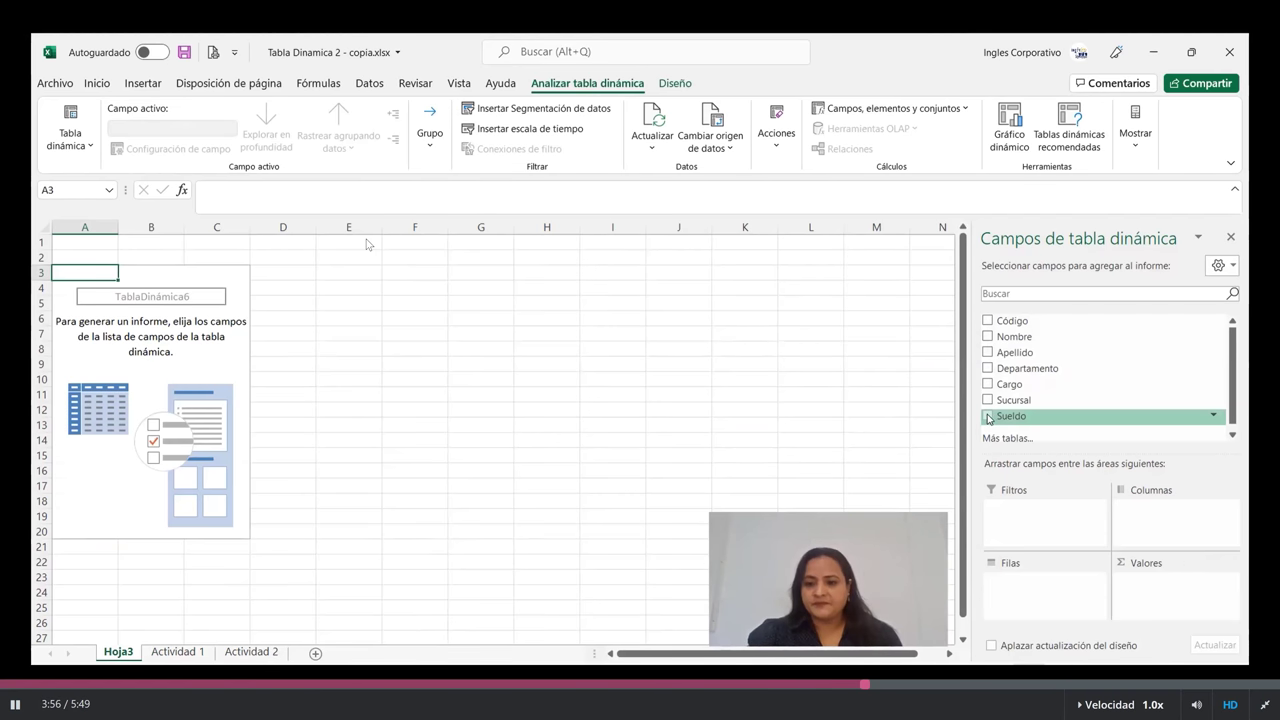
click(988, 416)
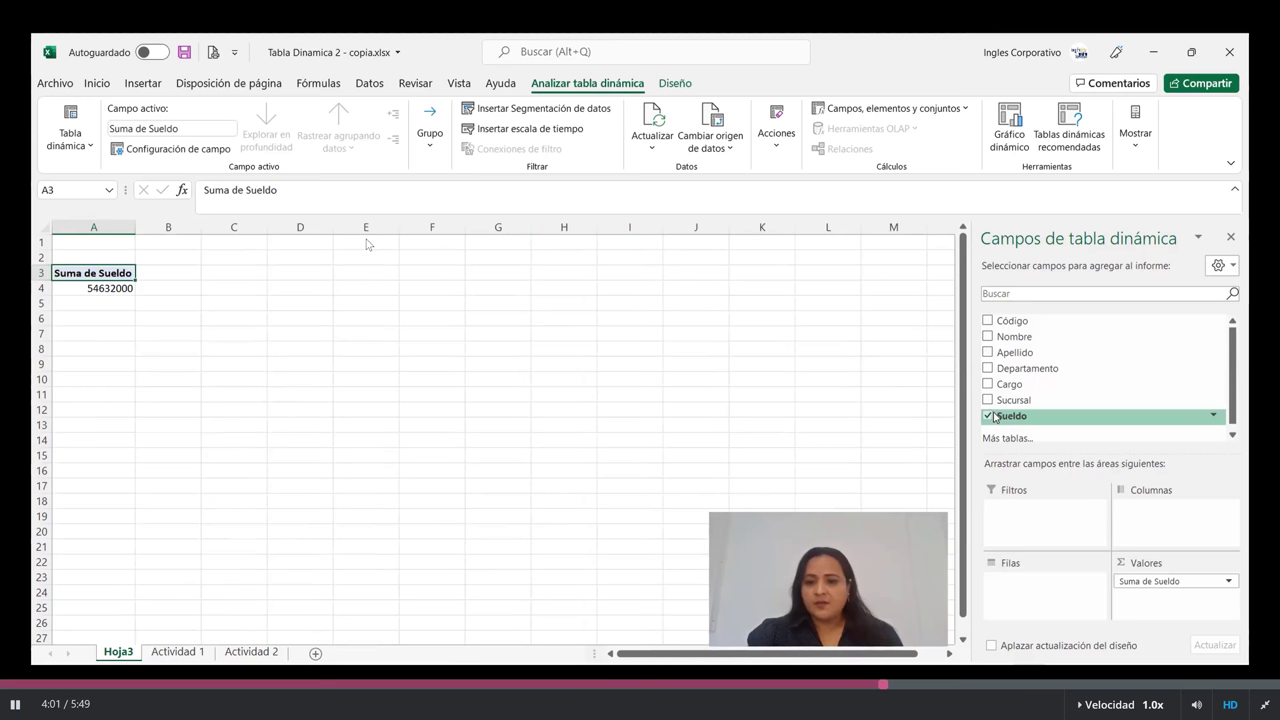
click(988, 369)
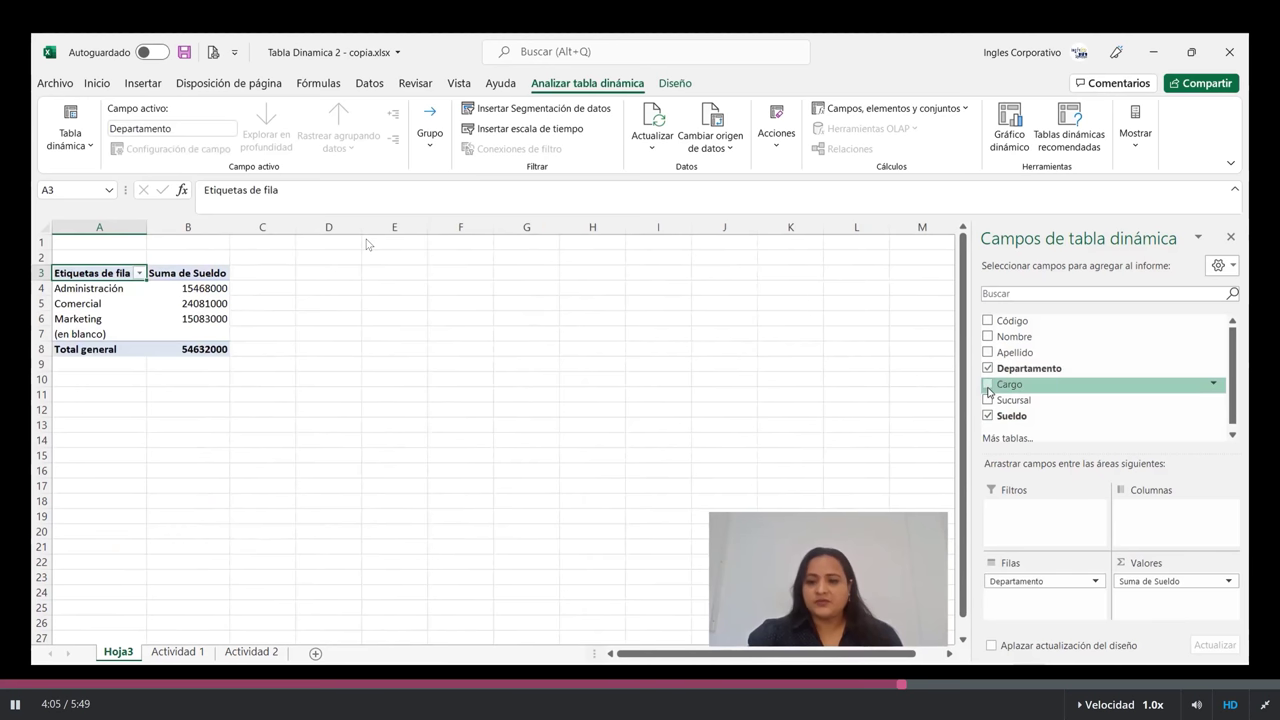
click(988, 385)
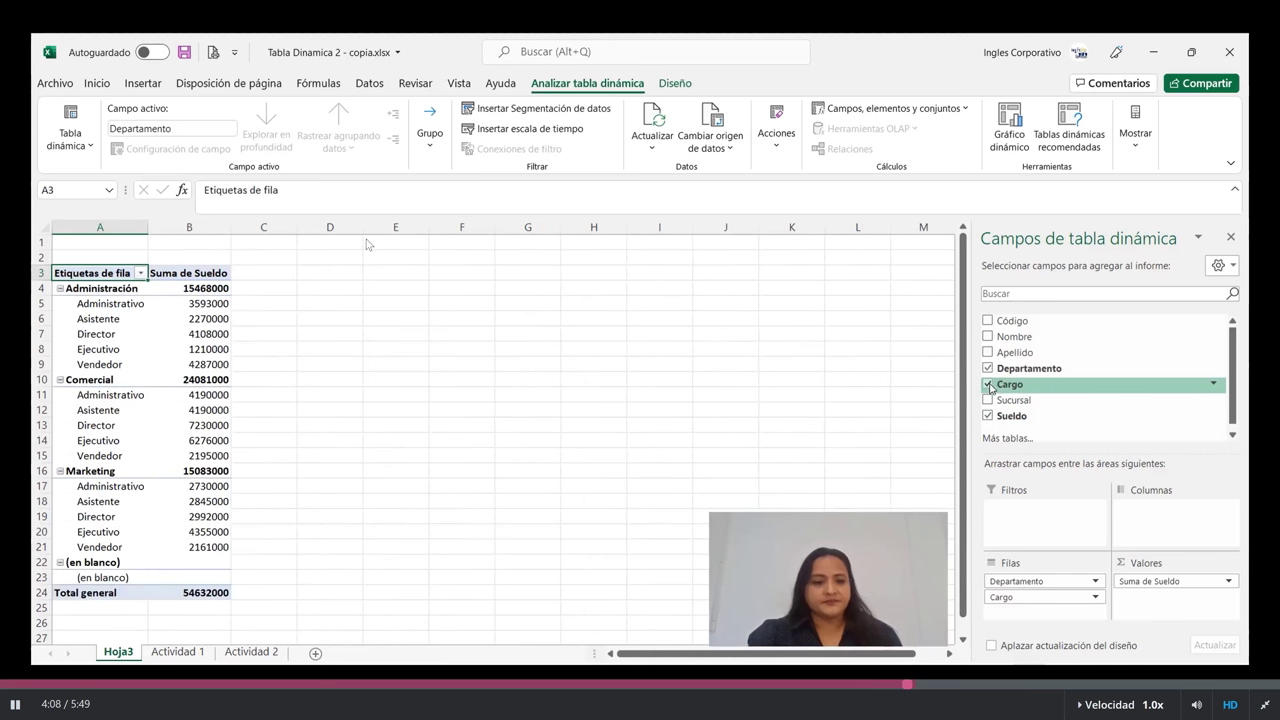
scroll(247, 523, down, 5)
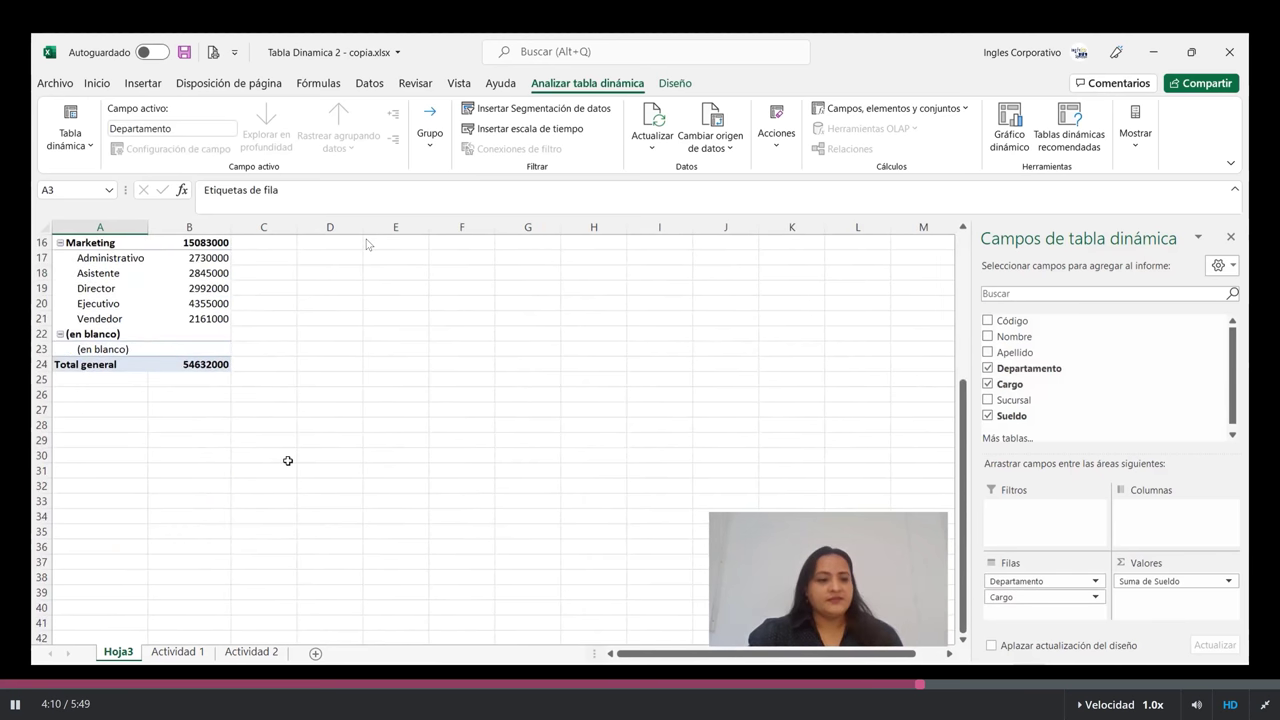
scroll(288, 460, up, 2)
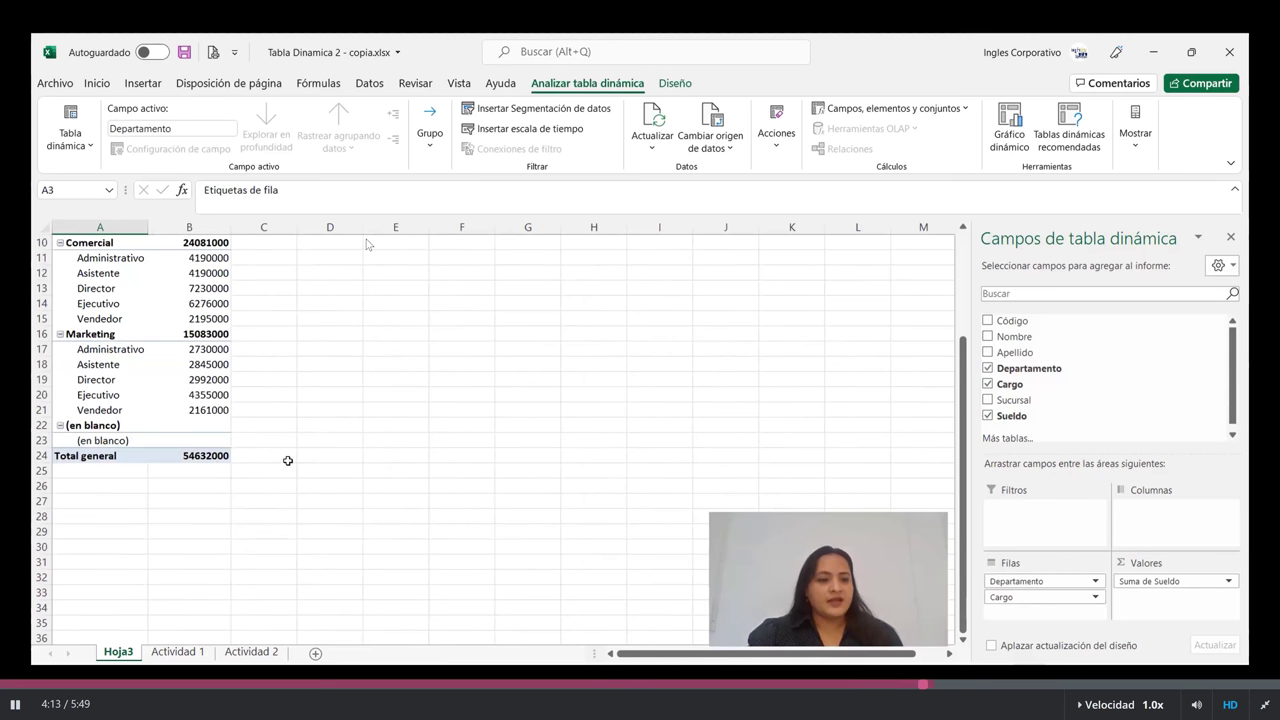
scroll(288, 460, up, 3)
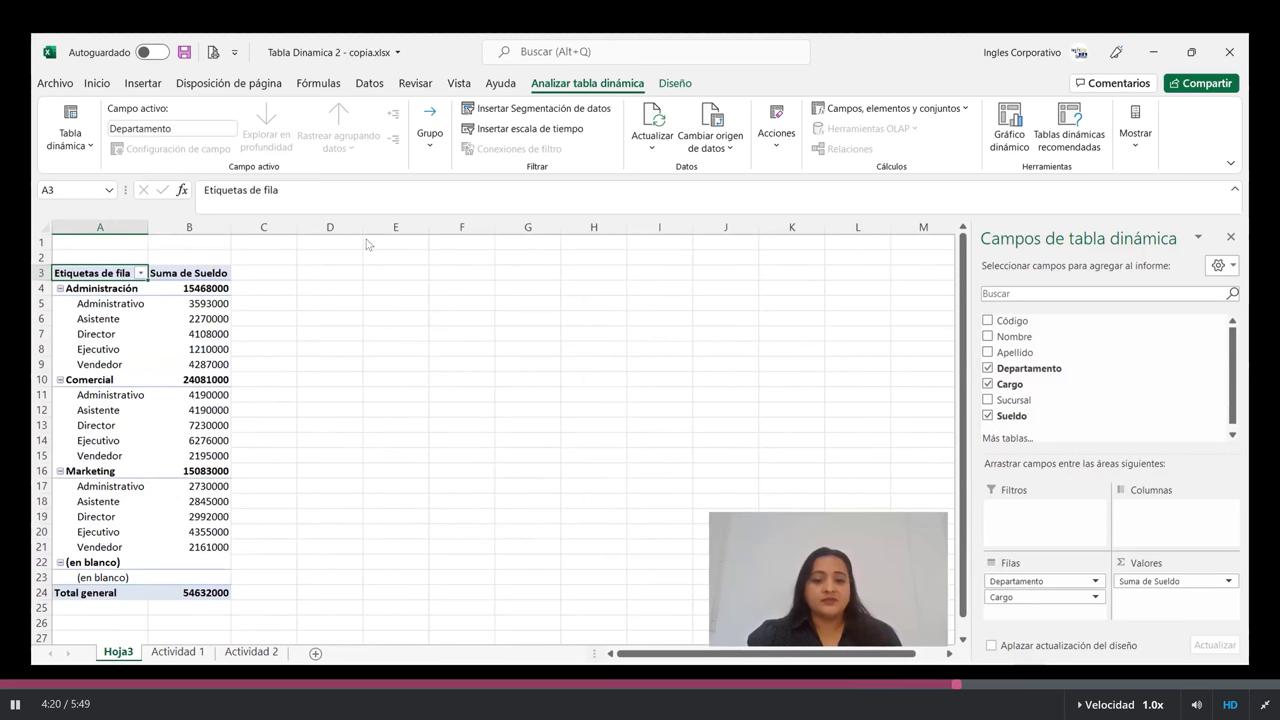
Change the Sueldo value field to summarize by Máx. and review the salaries by department and position
click(1227, 581)
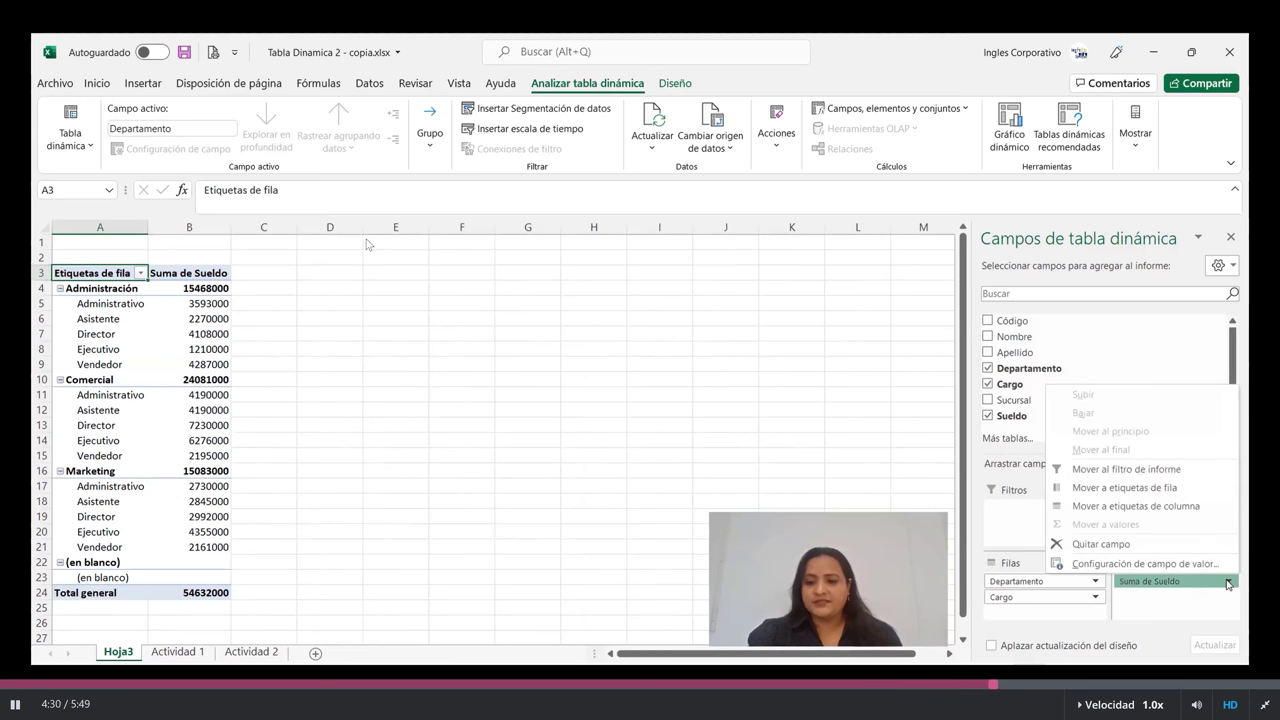
click(1145, 564)
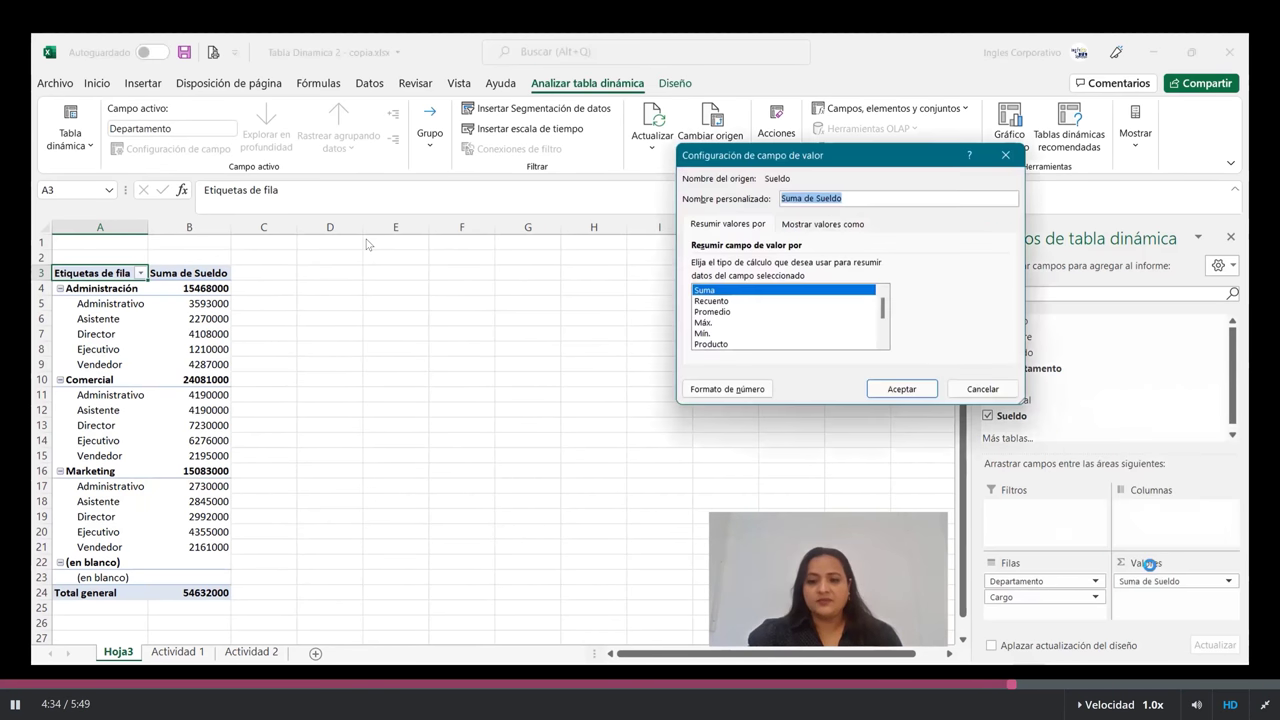
drag(892, 155, 837, 172)
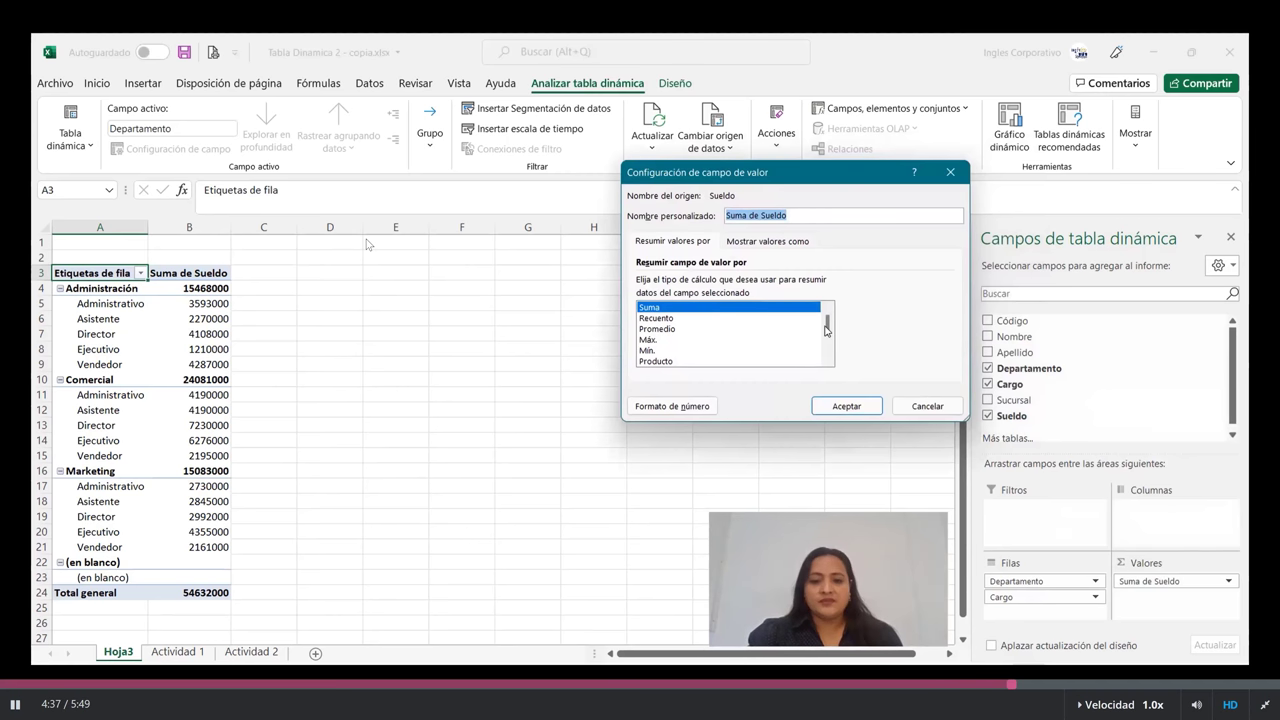
drag(828, 322, 827, 348)
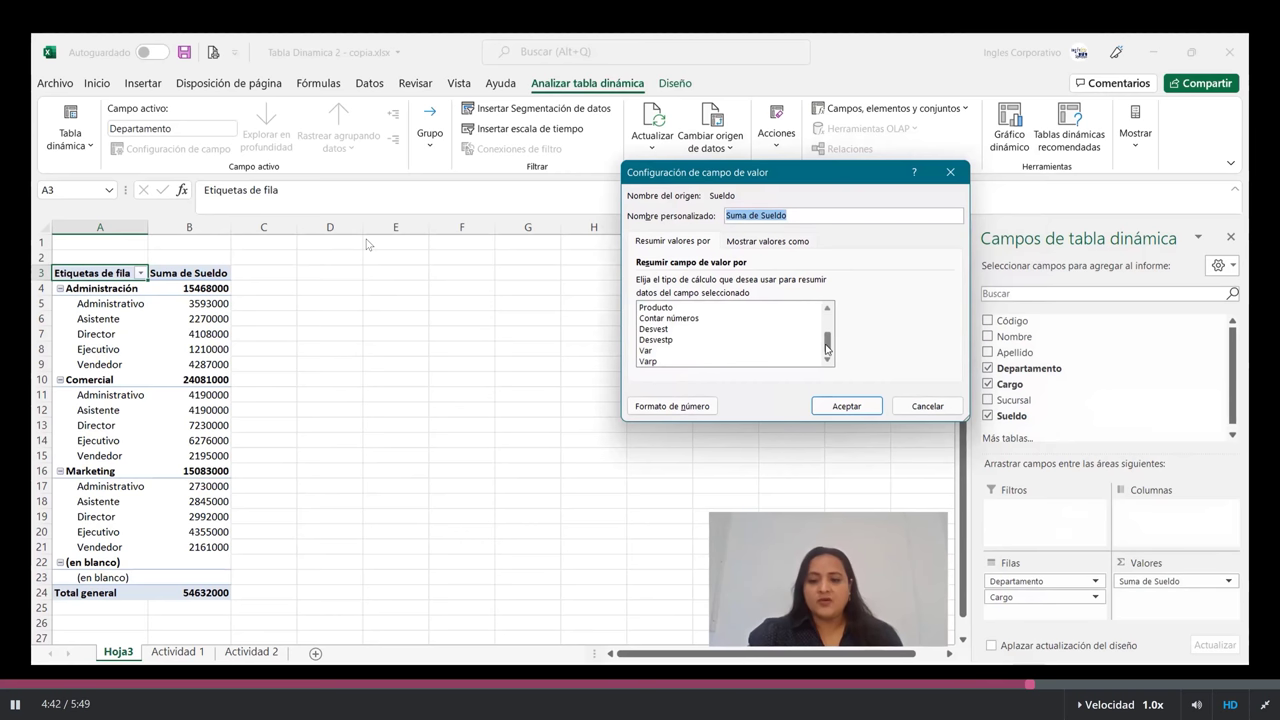
scroll(827, 338, up, 2)
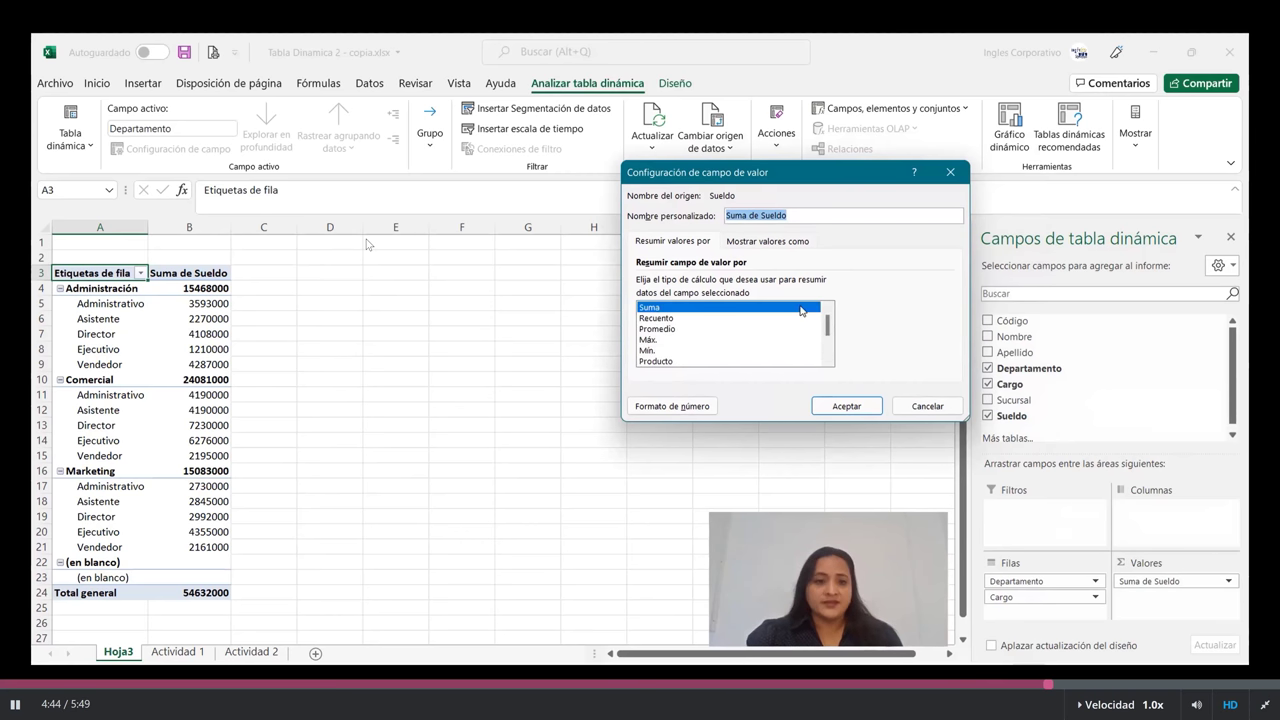
click(647, 341)
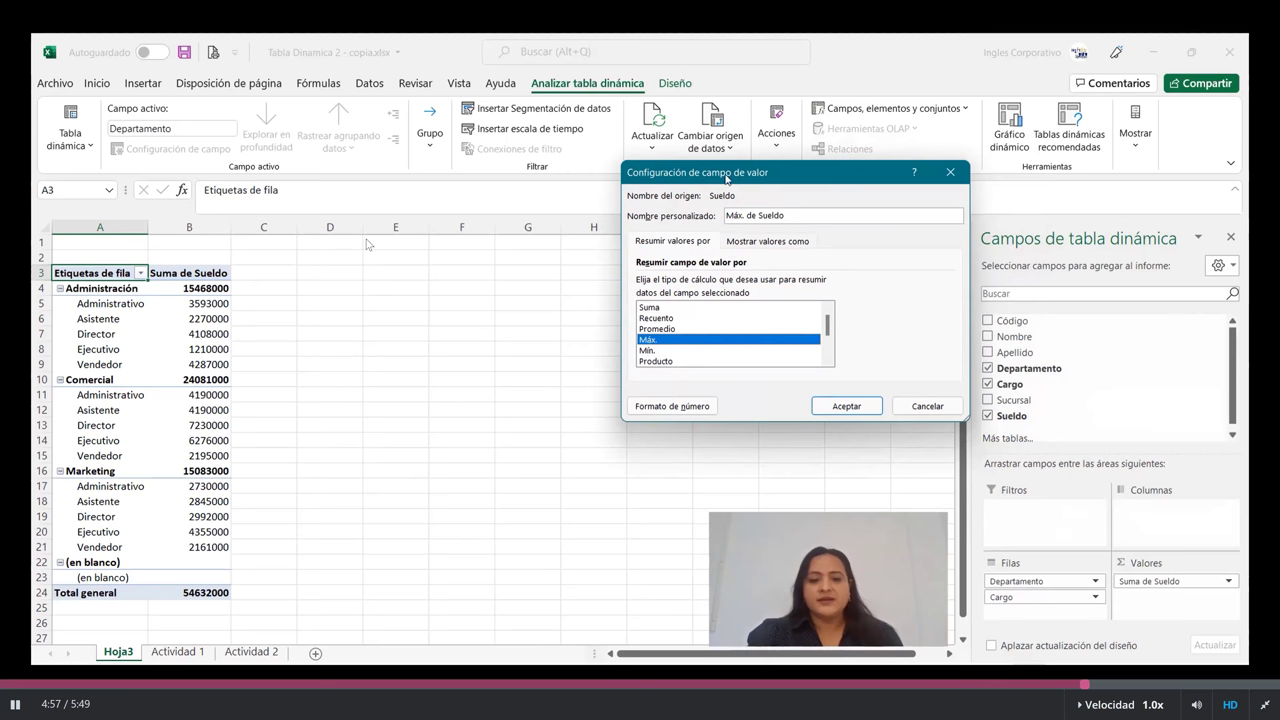
click(847, 407)
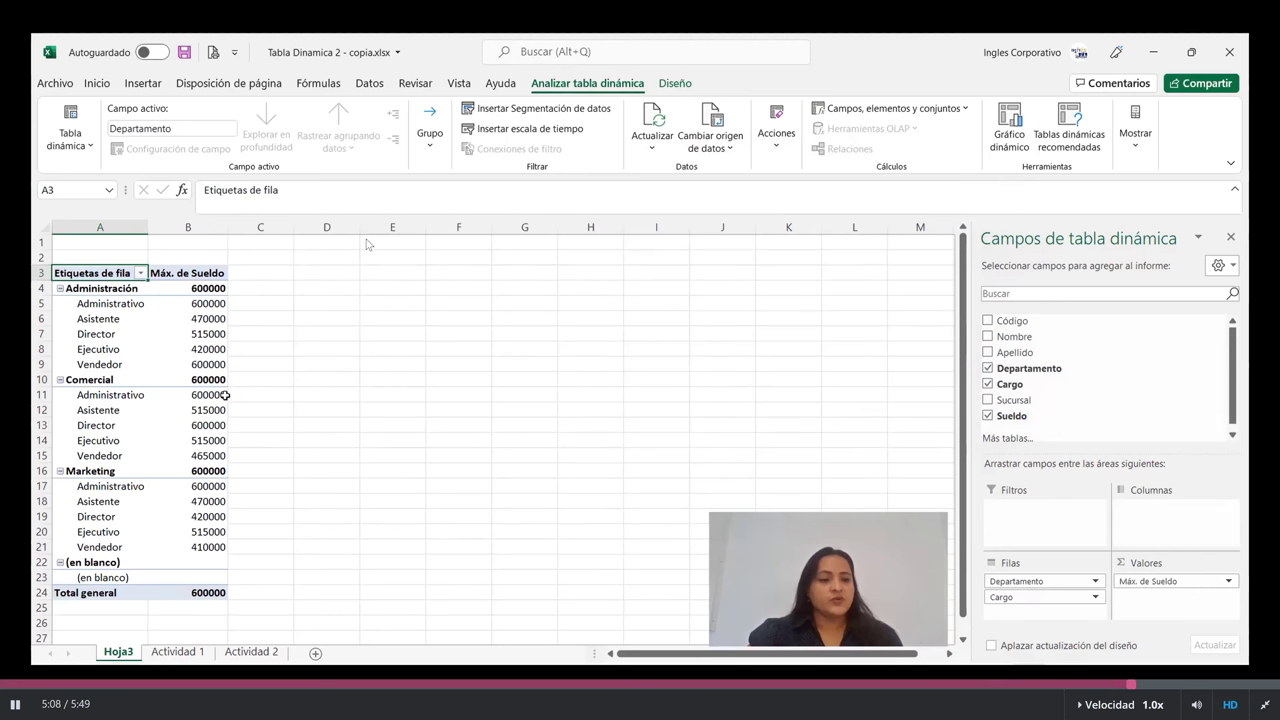
mouse_move(225, 395)
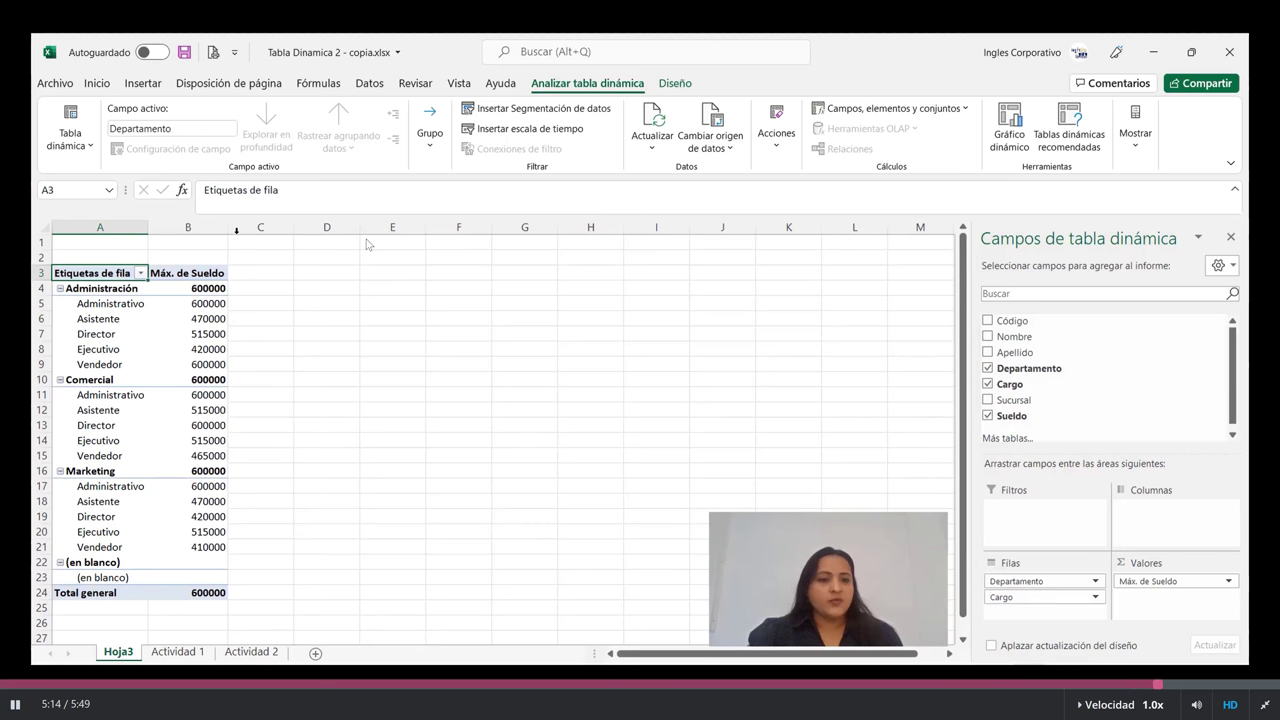
scroll(394, 327, down, 1)
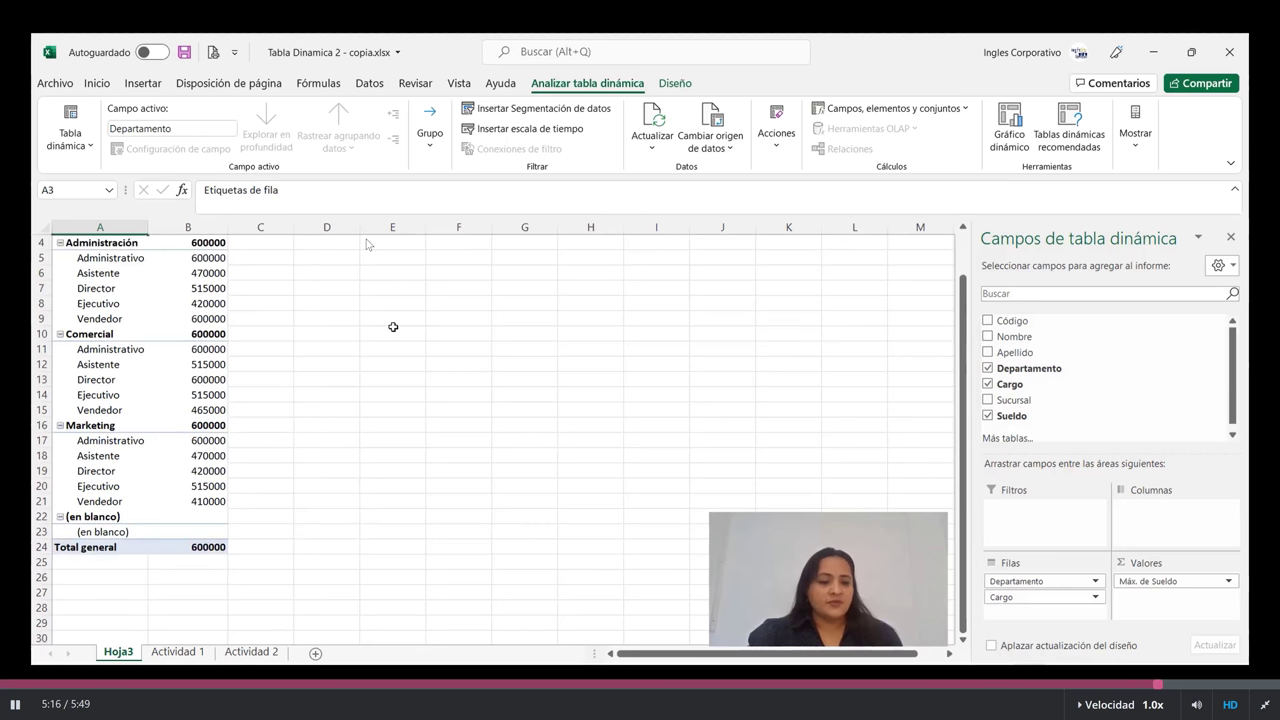
scroll(393, 327, up, 1)
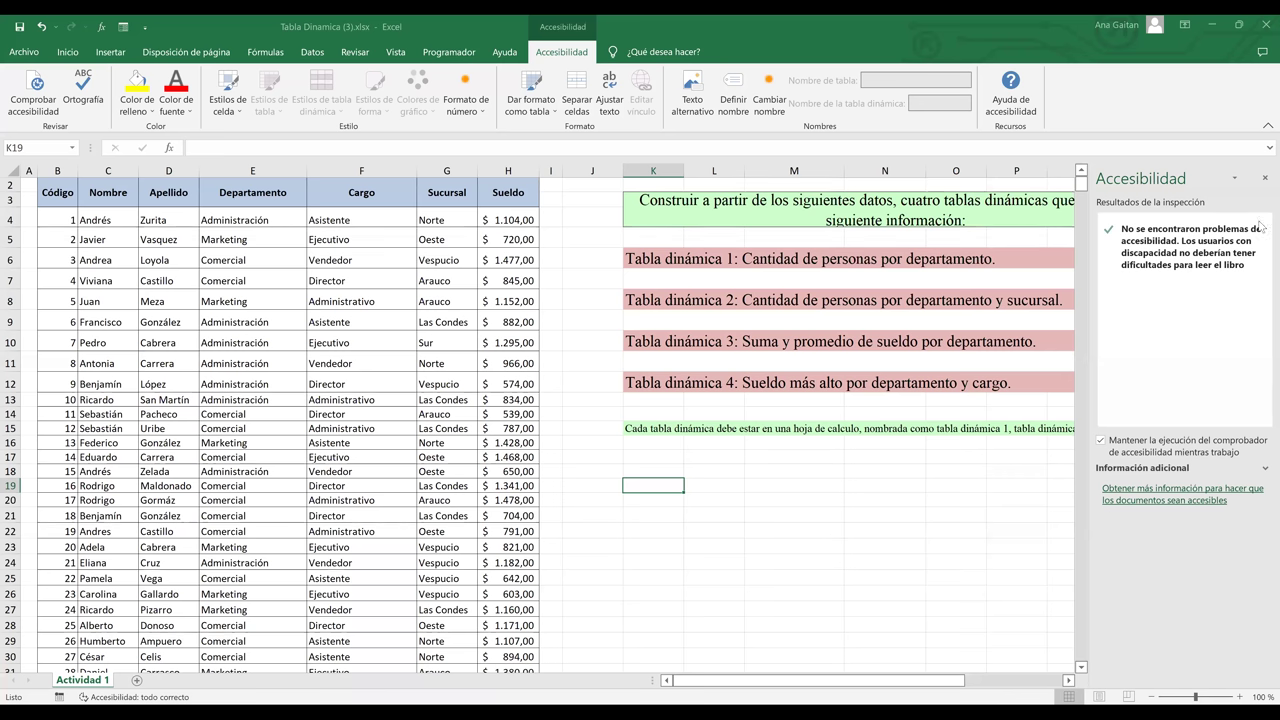
Close the Accessibility pane in Tabla Dinamica (3).xlsx and select the note about naming the sheet of each pivot table
key(Down)
key(Down)
key(Down)
key(Right)
key(Right)
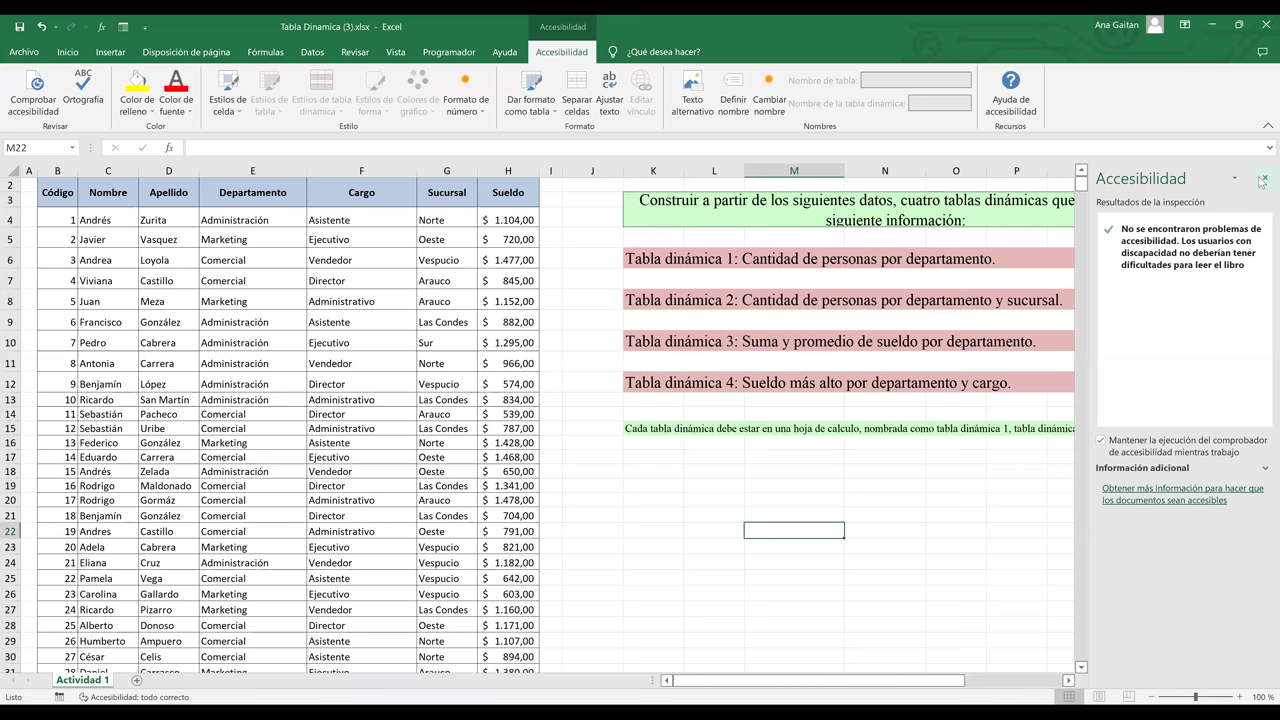
click(858, 430)
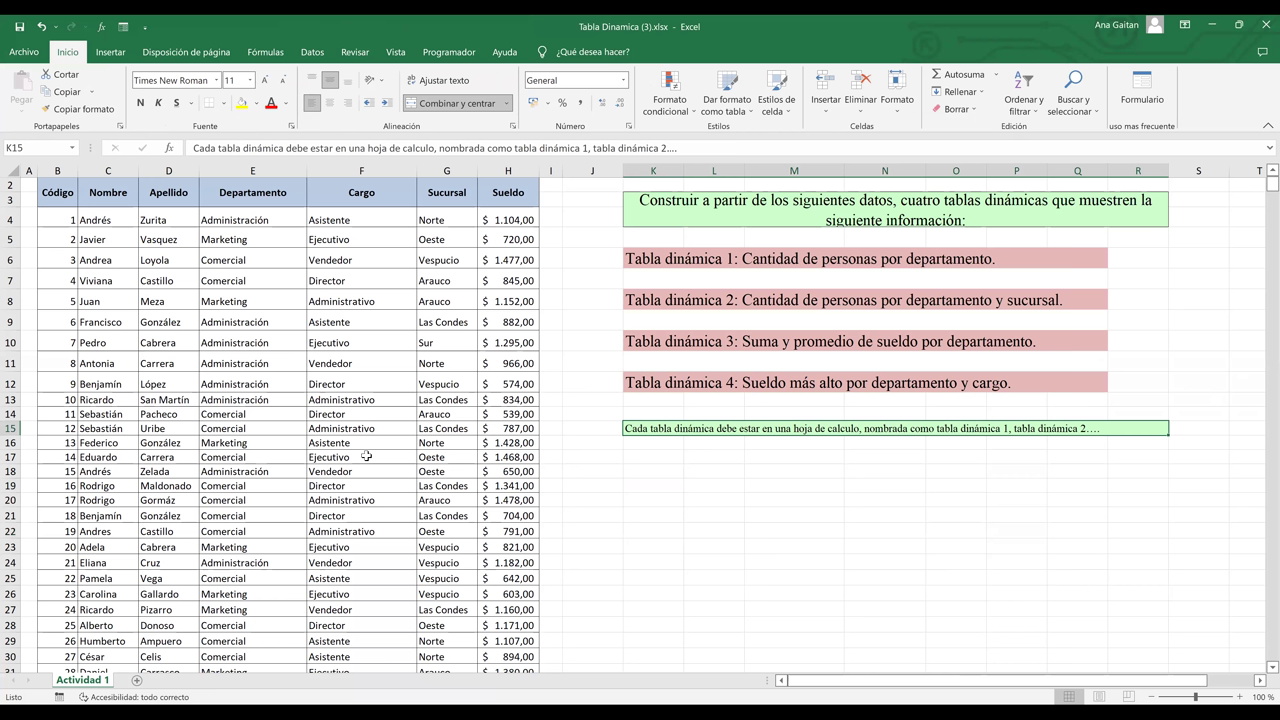
Magnify the Actividad 1 sheet to 160%, select the Sueldo cell in row 17 and bring the table headers into view
ctrl+scroll(367, 456, up, 4)
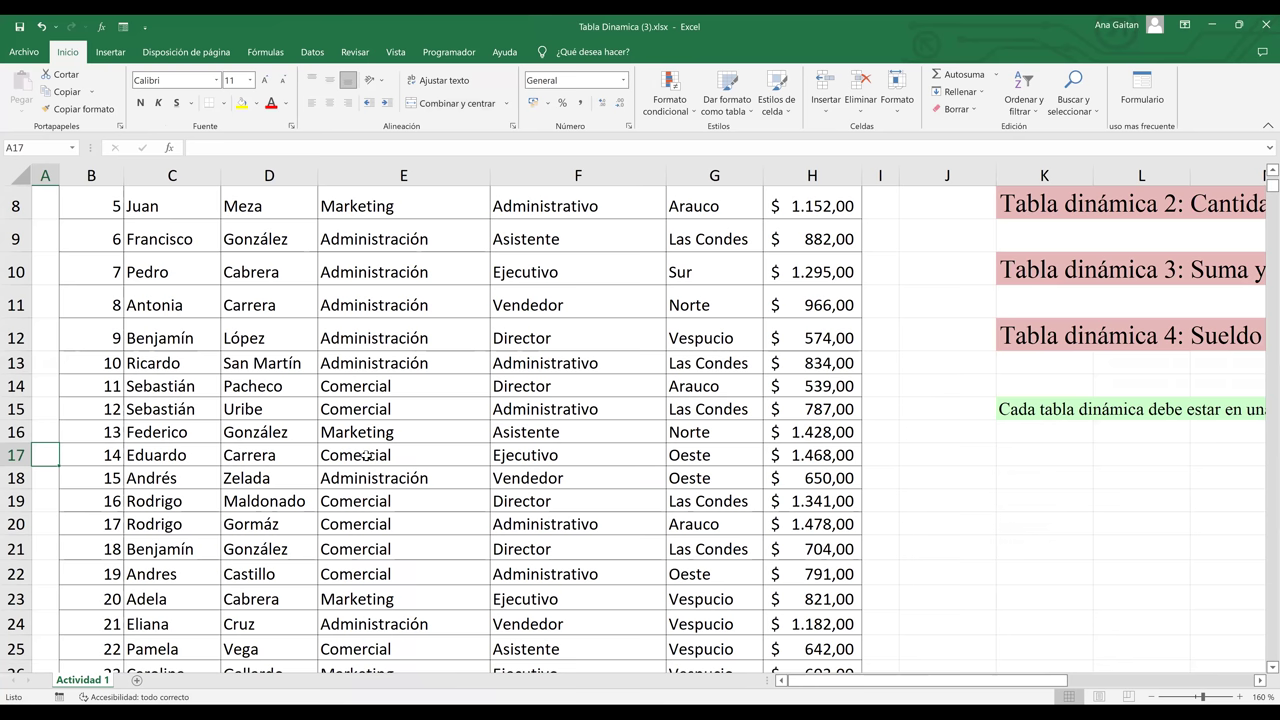
key(ctrl+Right)
key(ctrl+Right)
scroll(366, 455, up, 3)
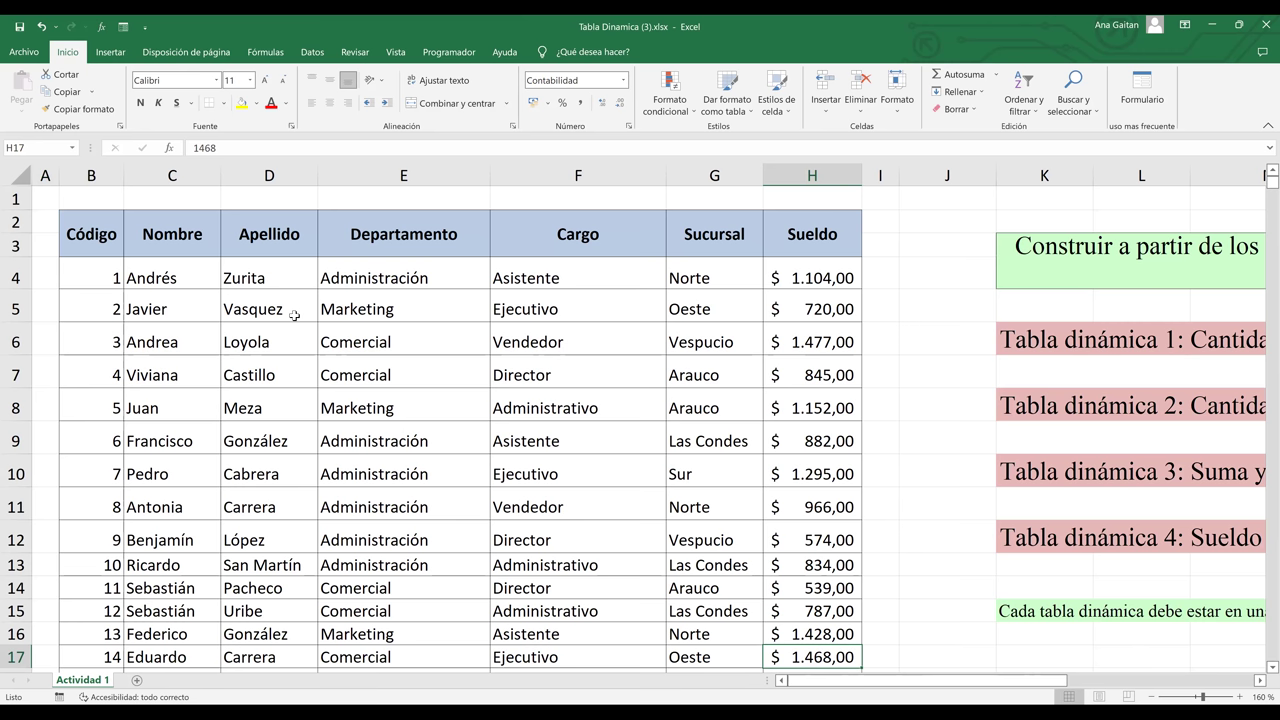
Look over the employee table's headers from Código to Sueldo and the first salary values in column H
click(78, 245)
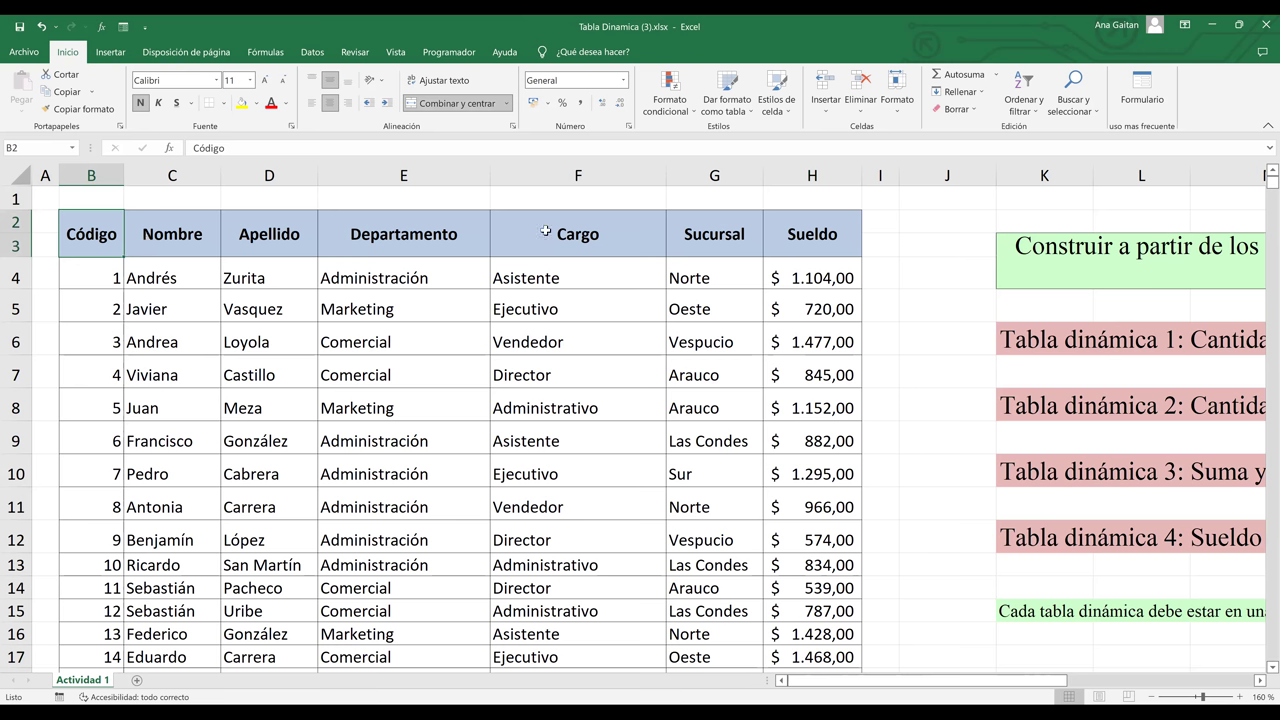
key(Right)
key(Right)
key(Right)
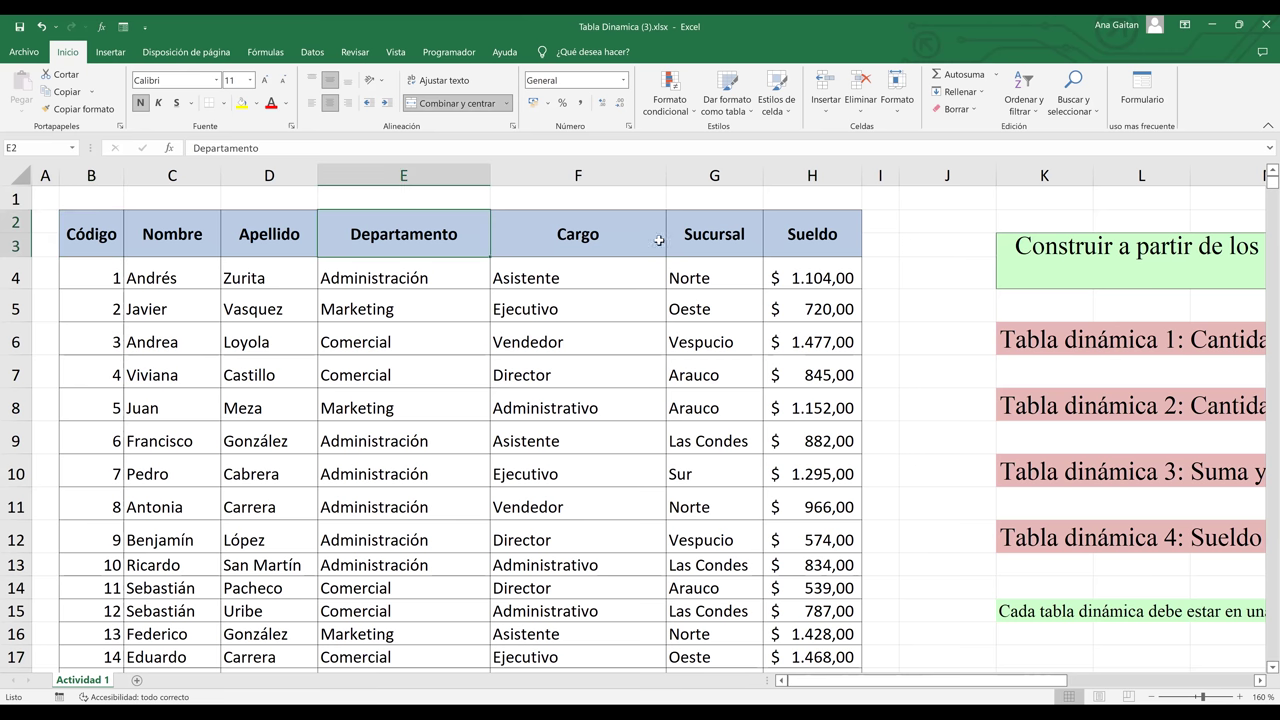
click(812, 243)
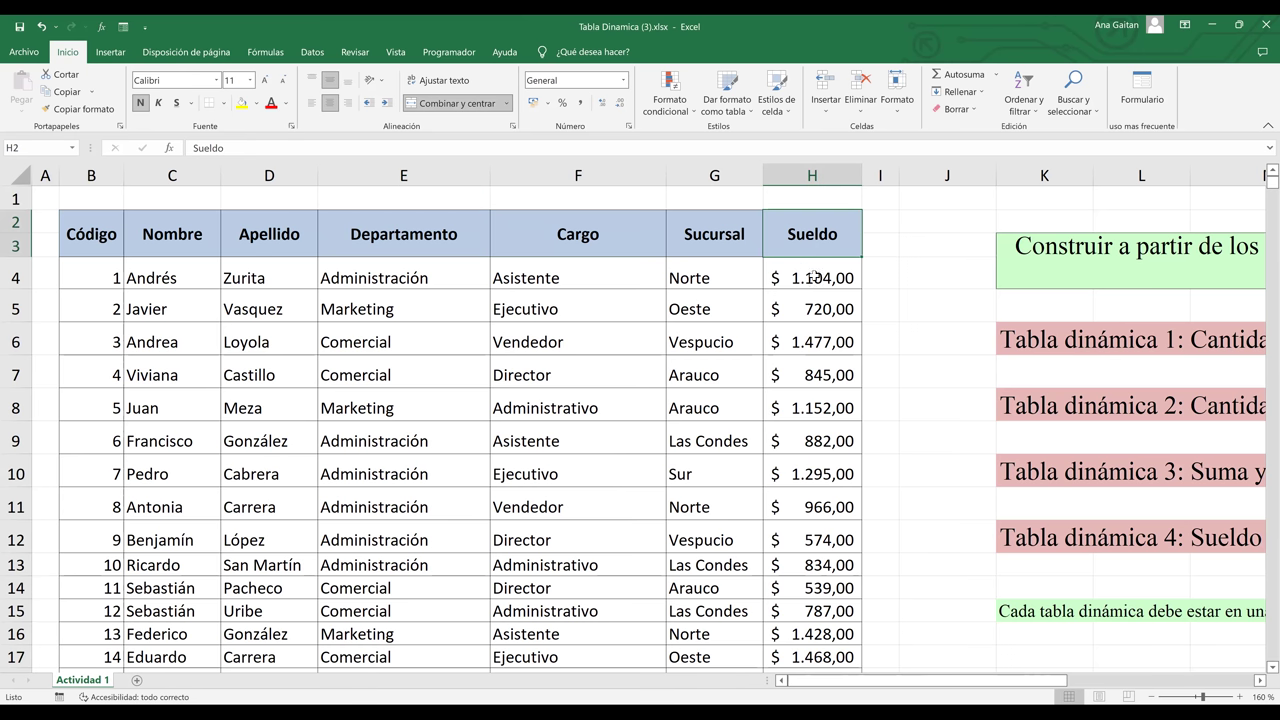
click(815, 277)
click(814, 312)
click(814, 426)
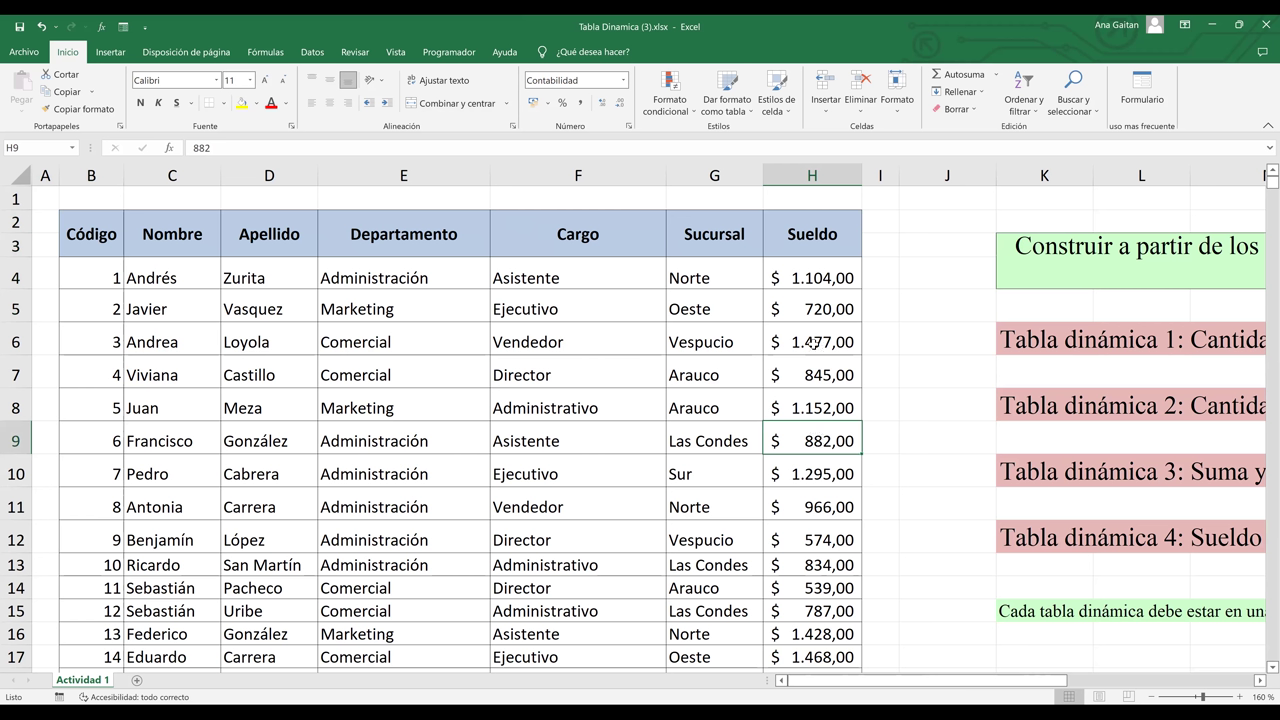
click(802, 280)
click(805, 310)
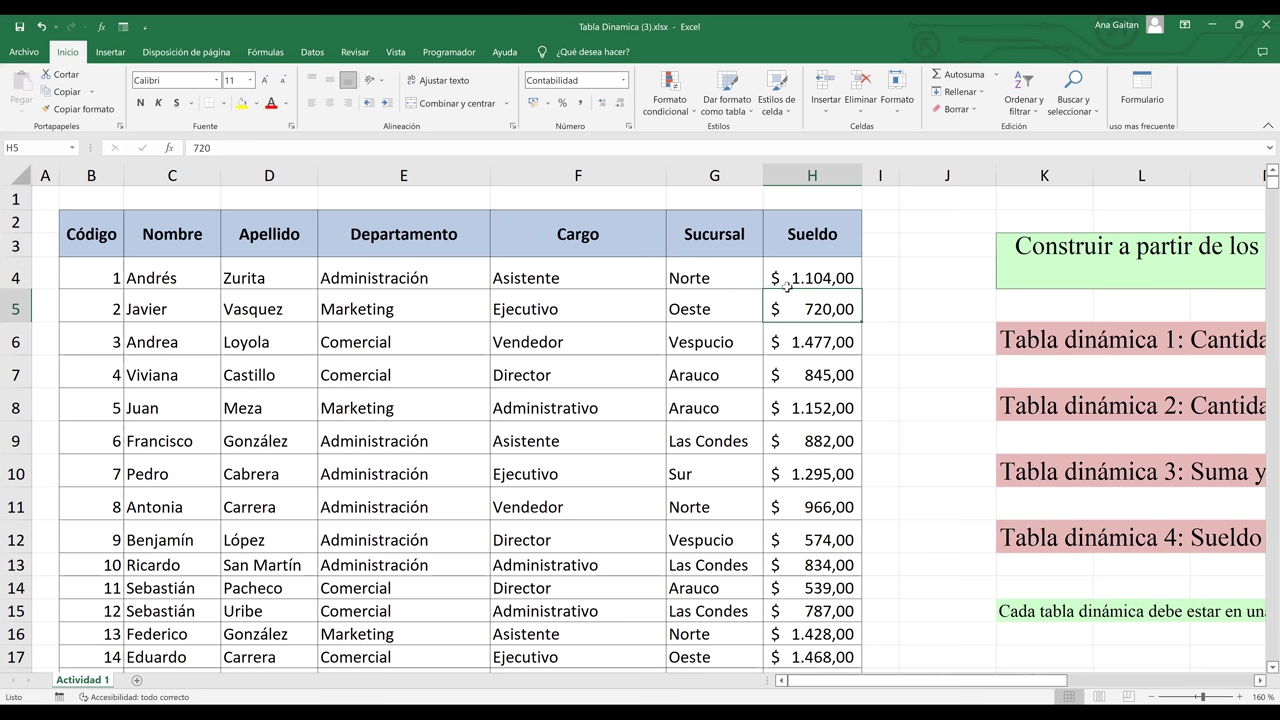
key(ctrl+End)
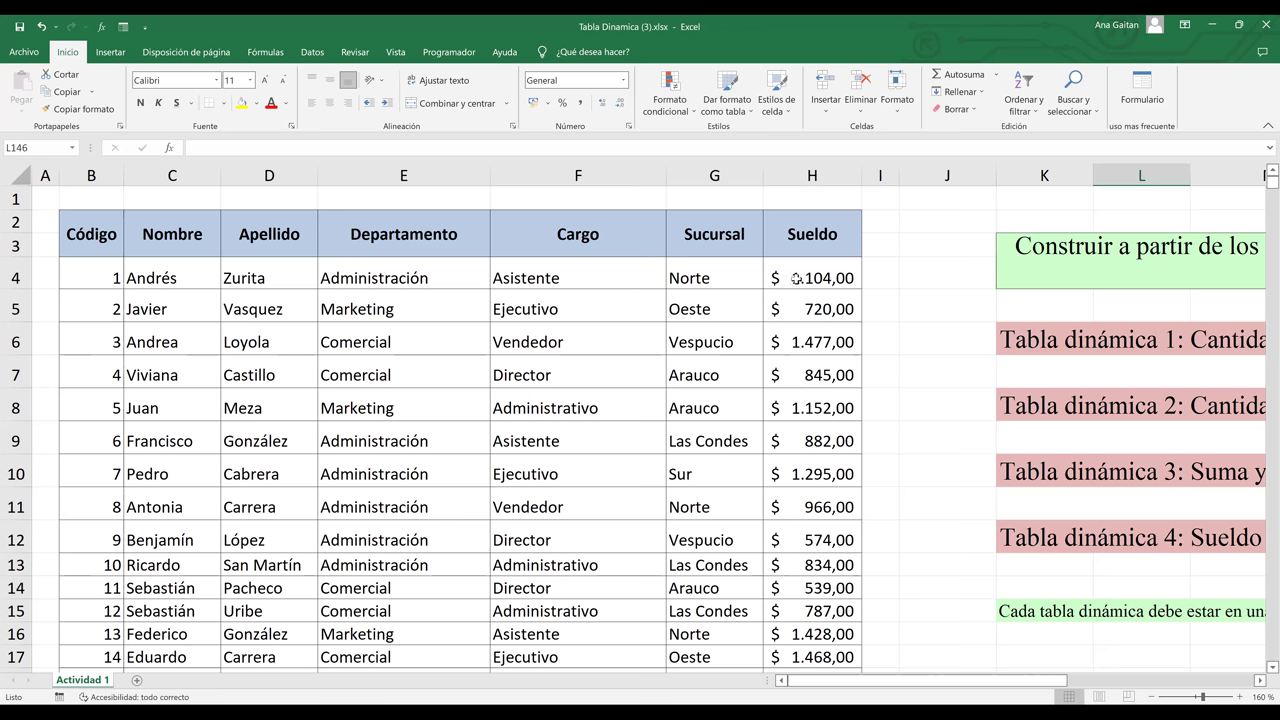
click(817, 285)
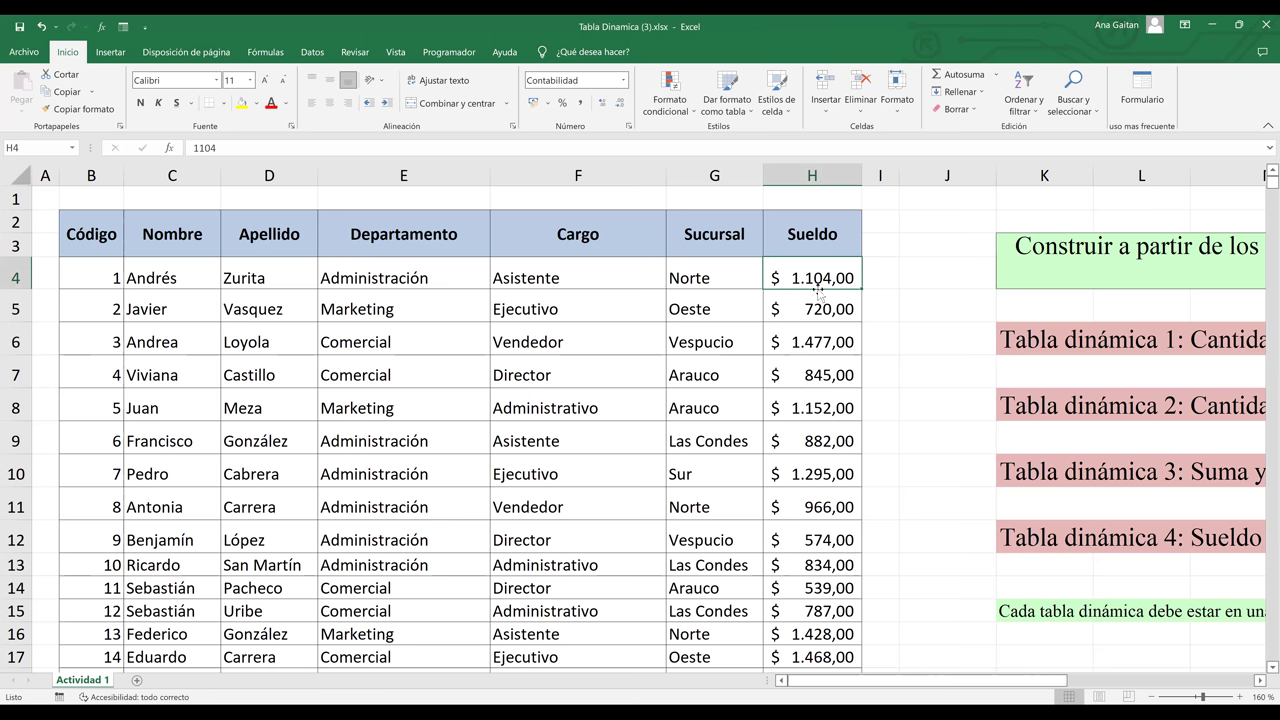
Try the random-number formula =ALEATORIO.ENTRE(365;1000) in cell J4 and clear the cell
click(922, 274)
text(=)
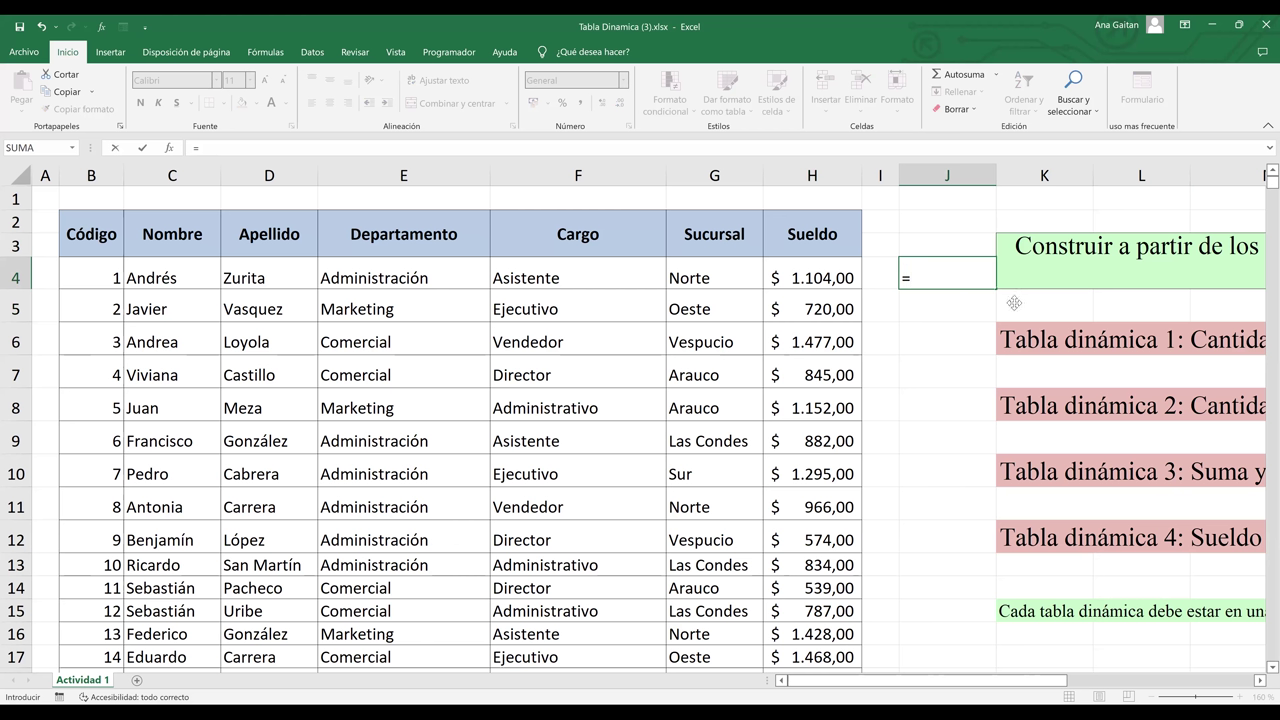
text(ALEATORIO.ENTRE()
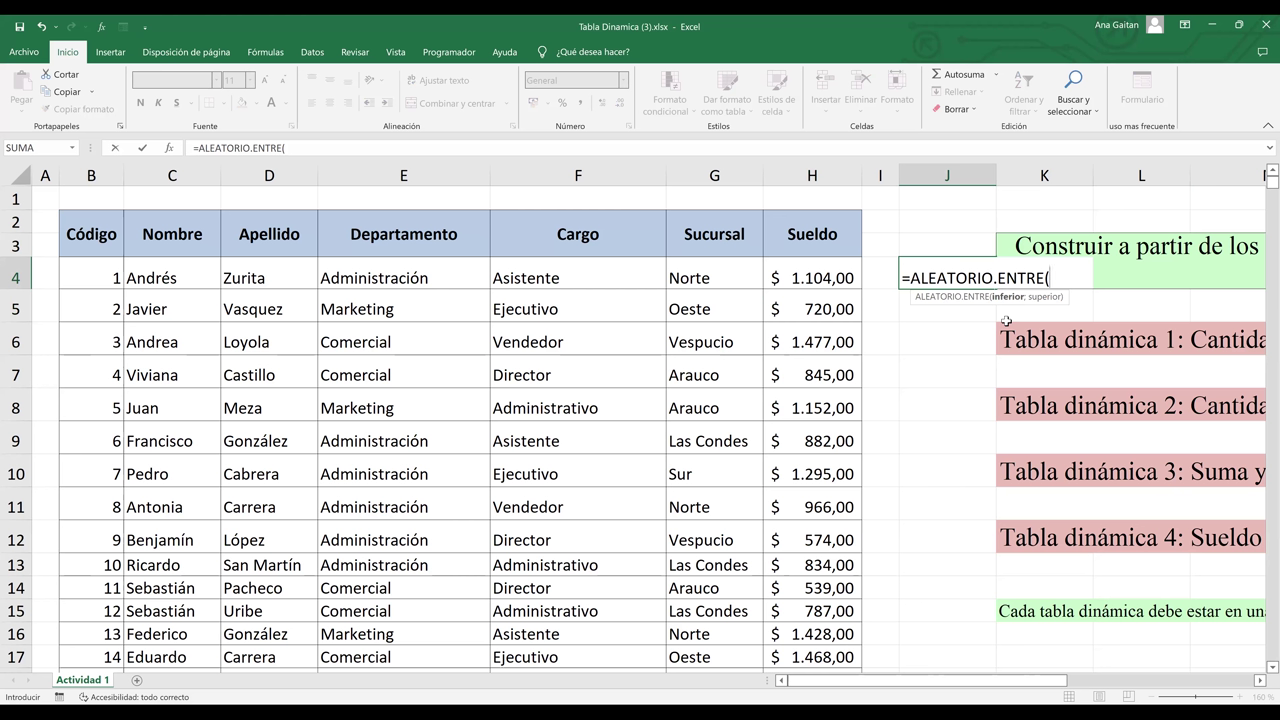
text(4)
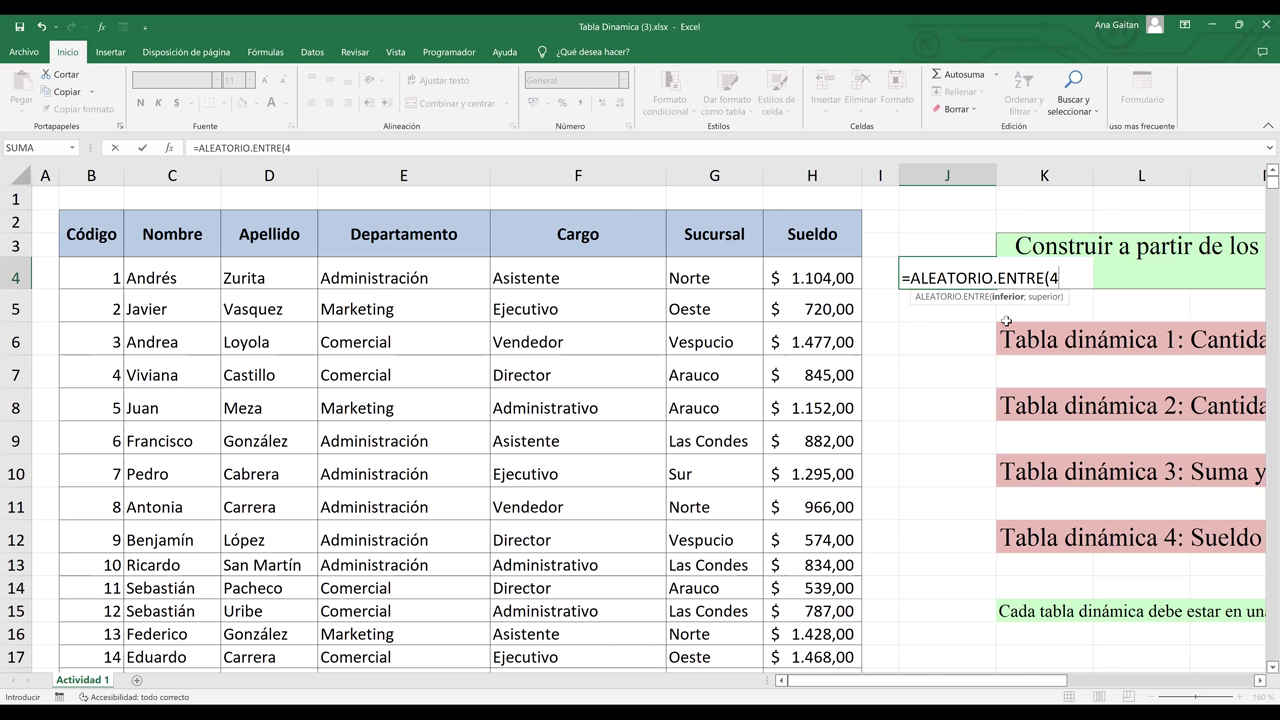
key(BackSpace)
text(365ñ)
key(BackSpace)
text(;)
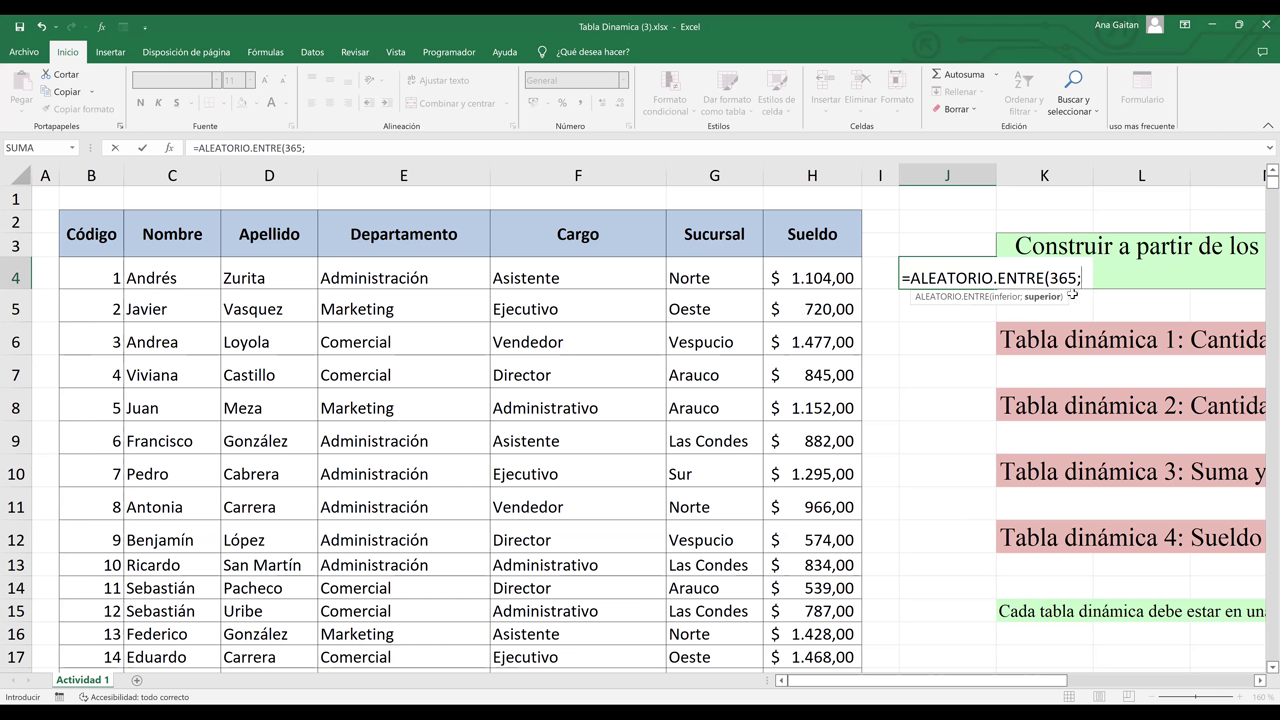
text(1000)
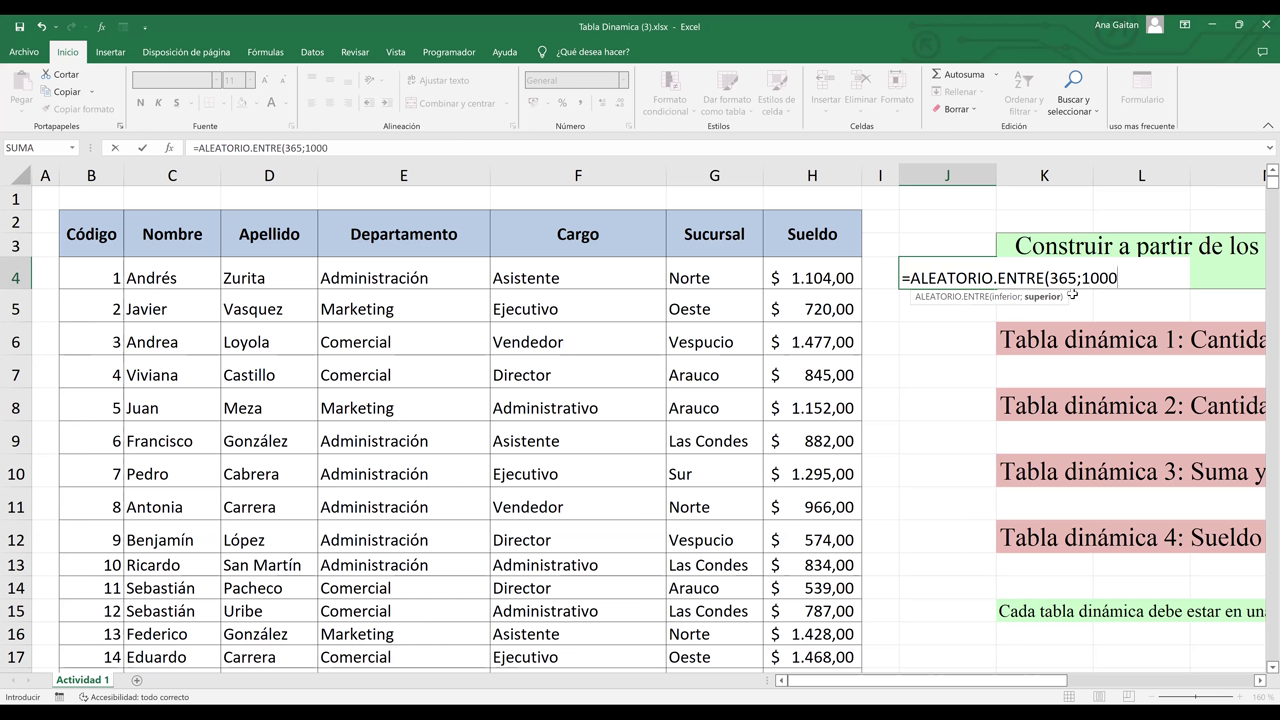
text())
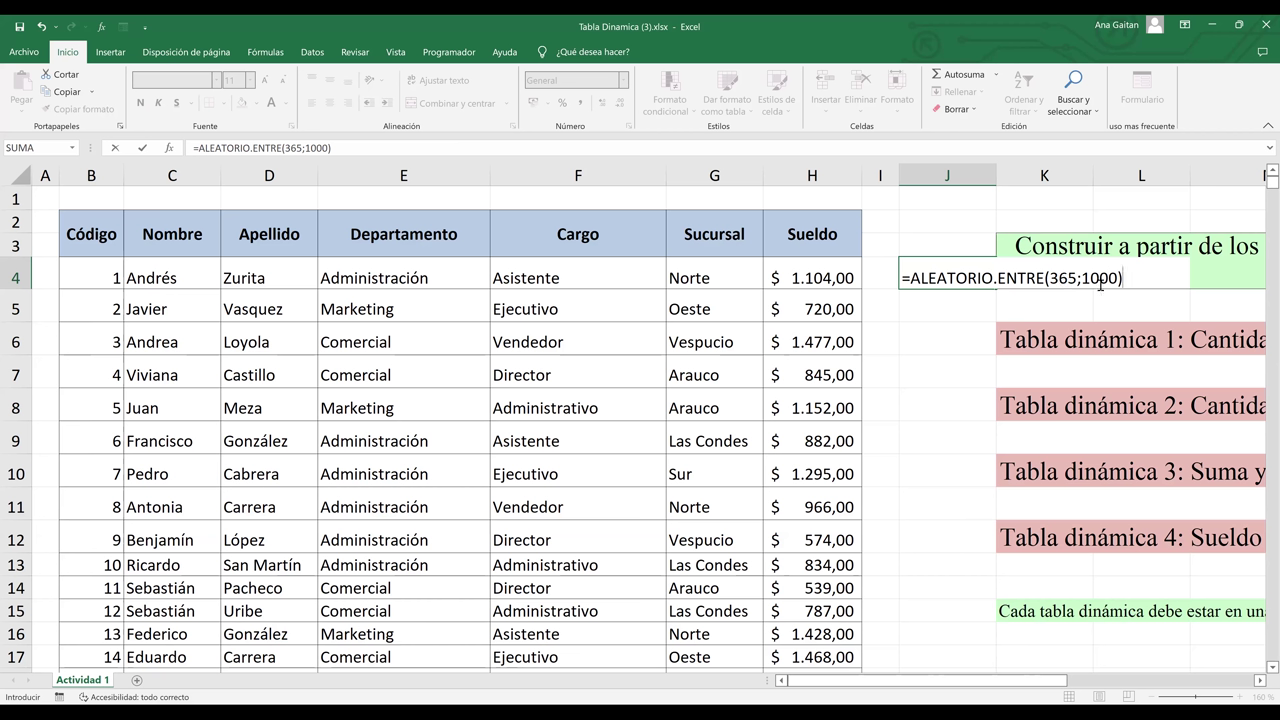
key(Return)
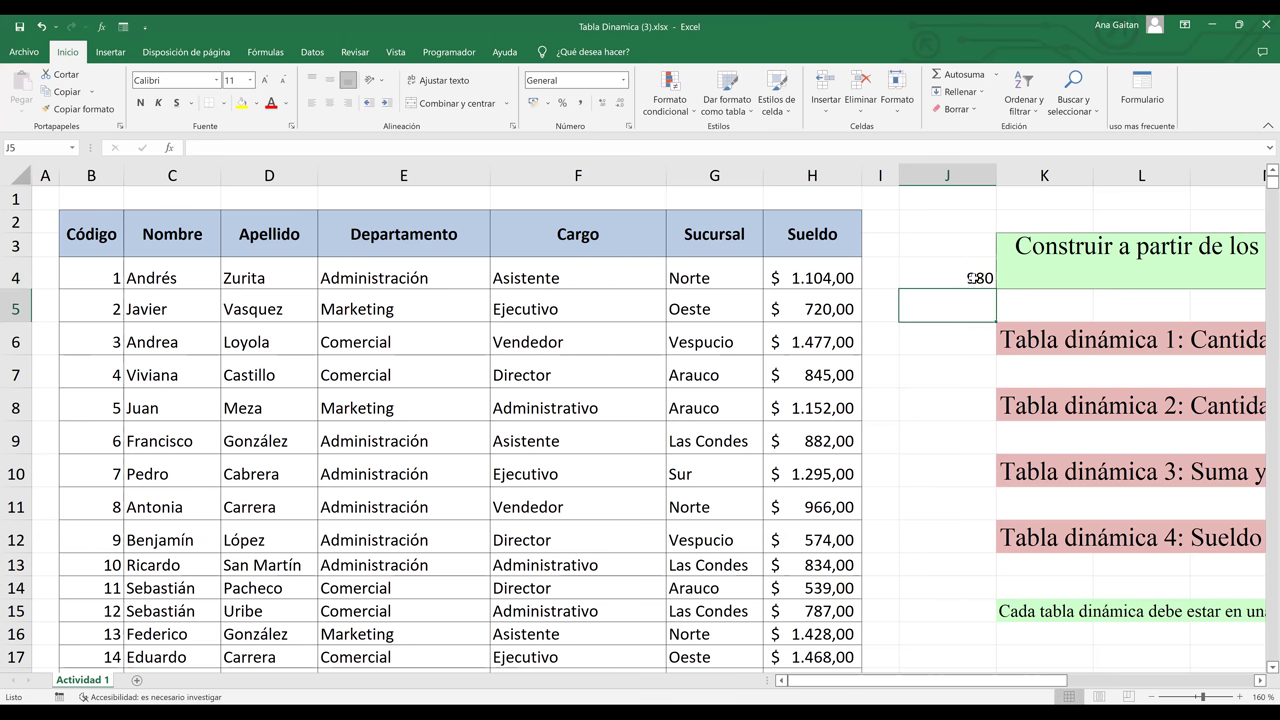
click(973, 278)
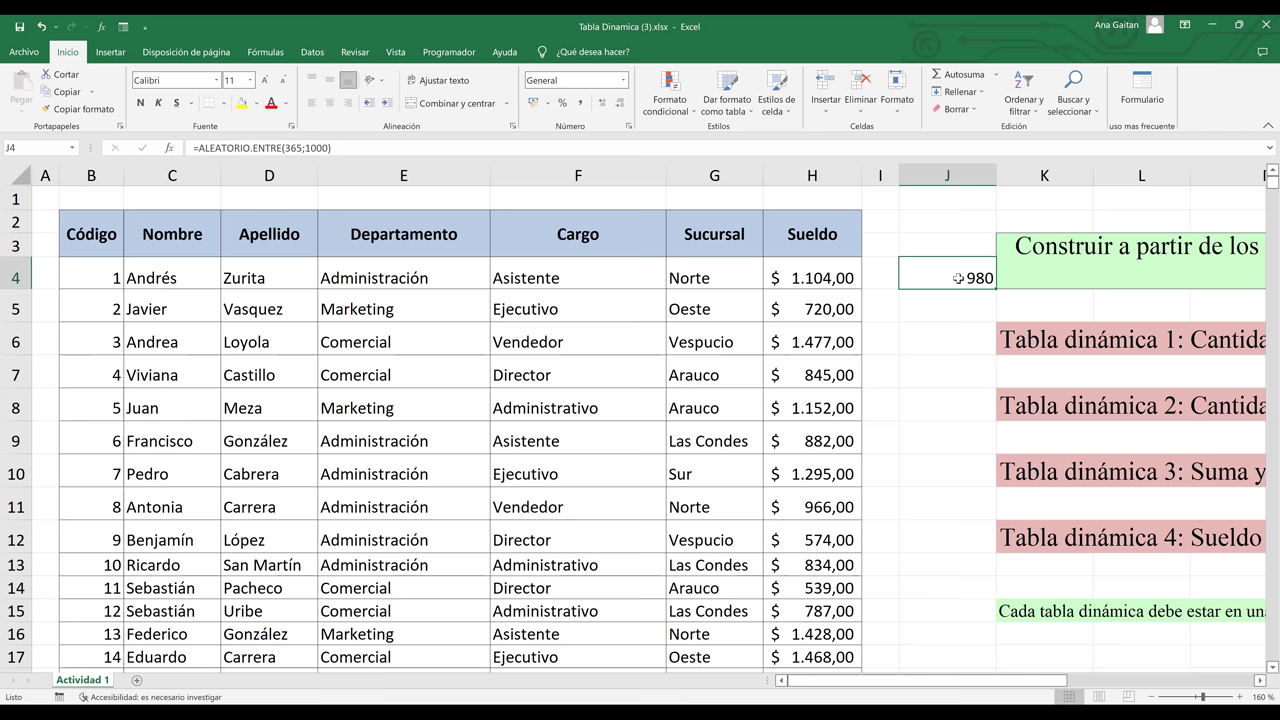
key(Delete)
Replace the Sueldo values with =ALEATORIO.ENTRE(365;1000), entered in H4 and filled down the column
click(820, 300)
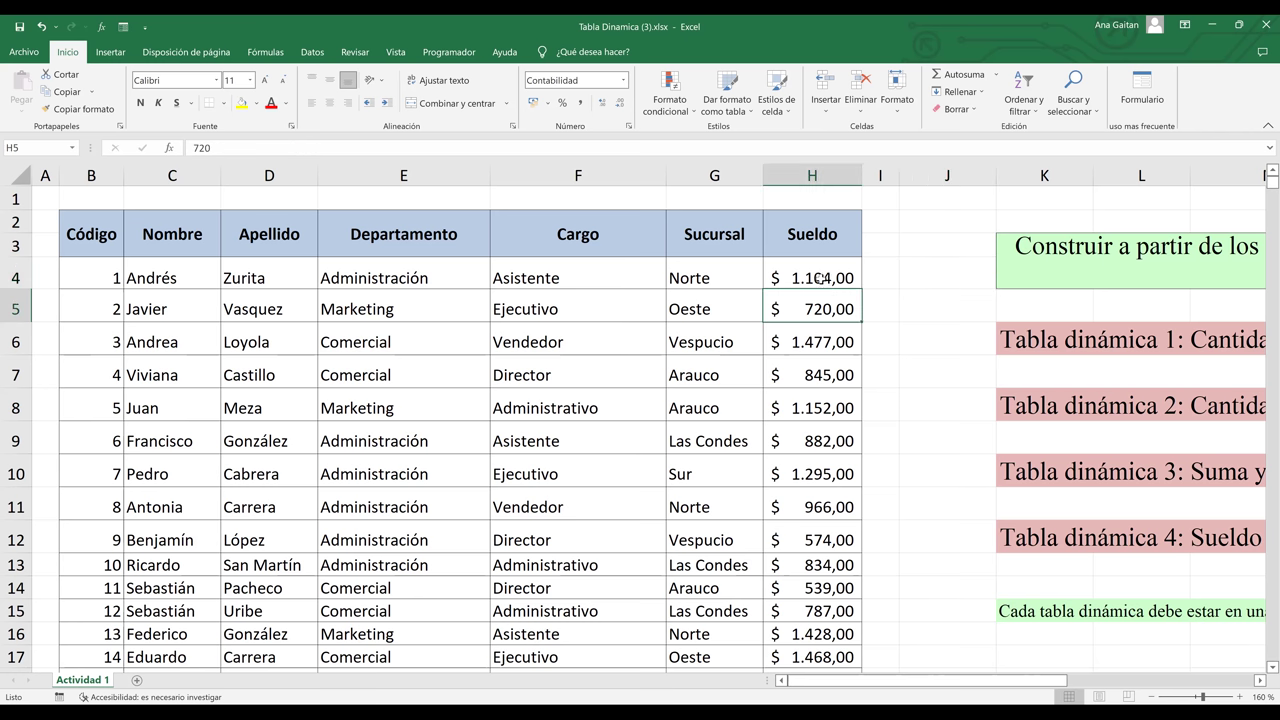
click(820, 278)
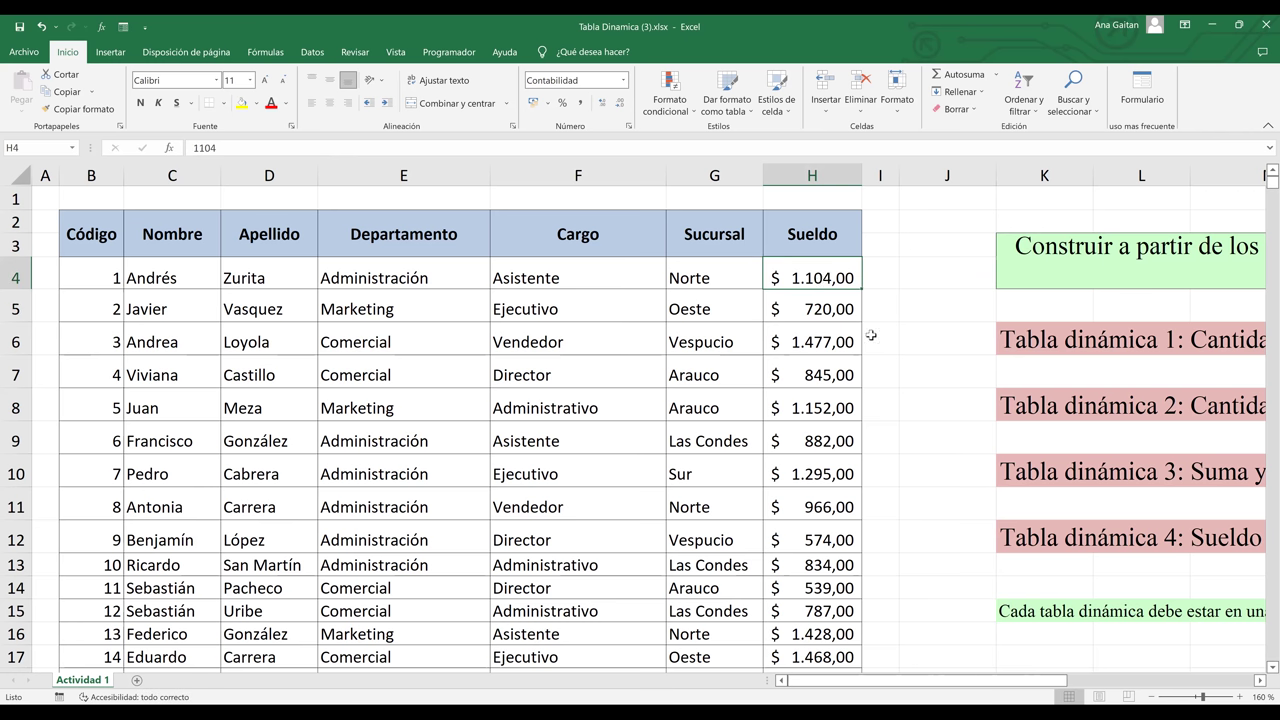
click(823, 304)
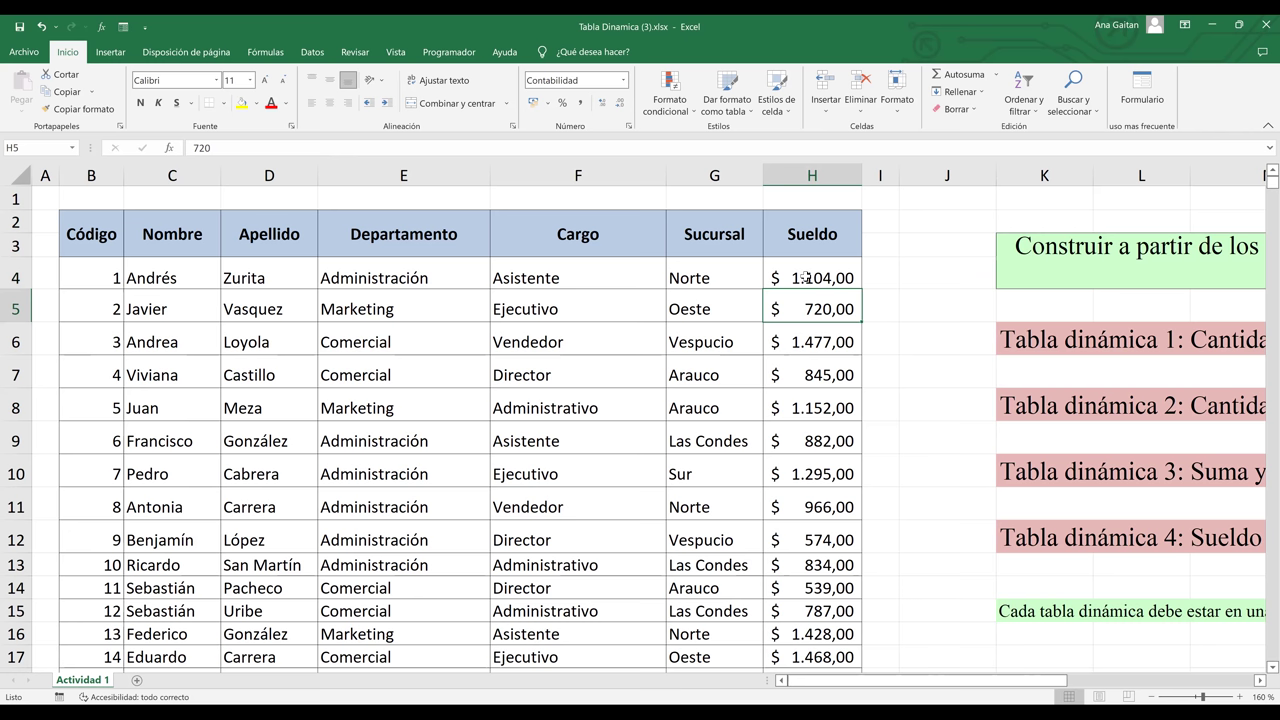
click(806, 279)
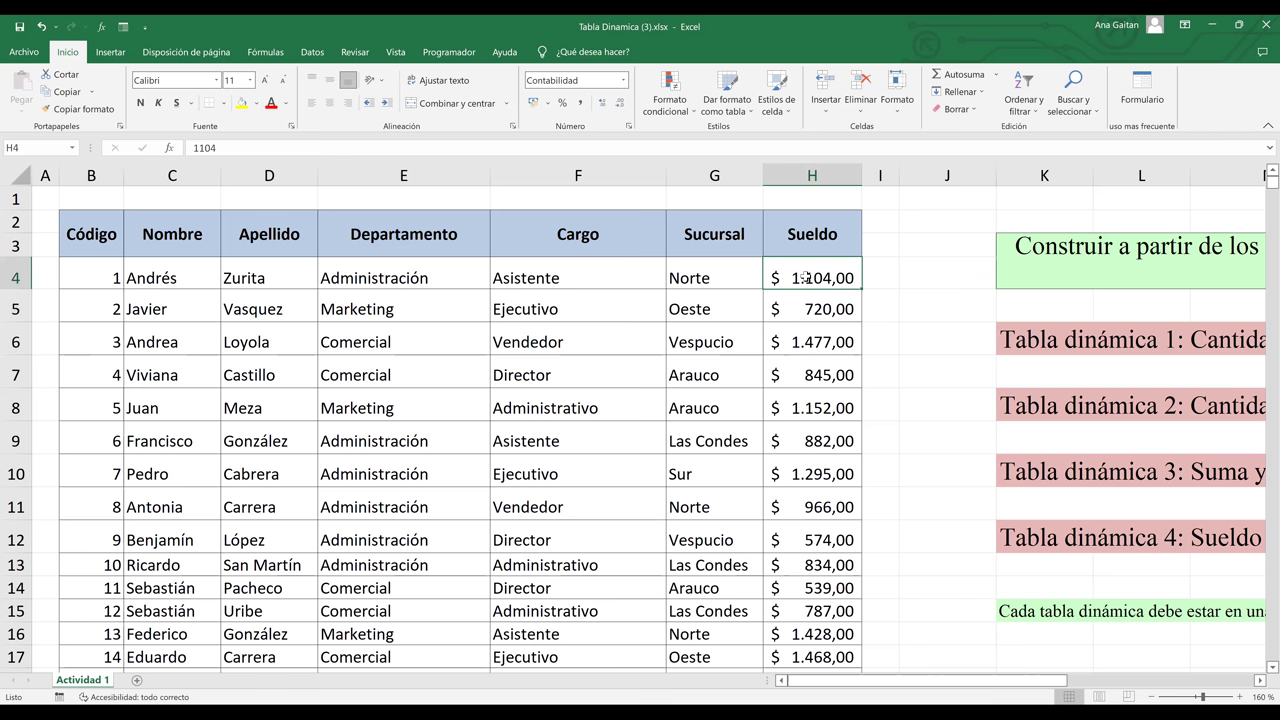
text(=)
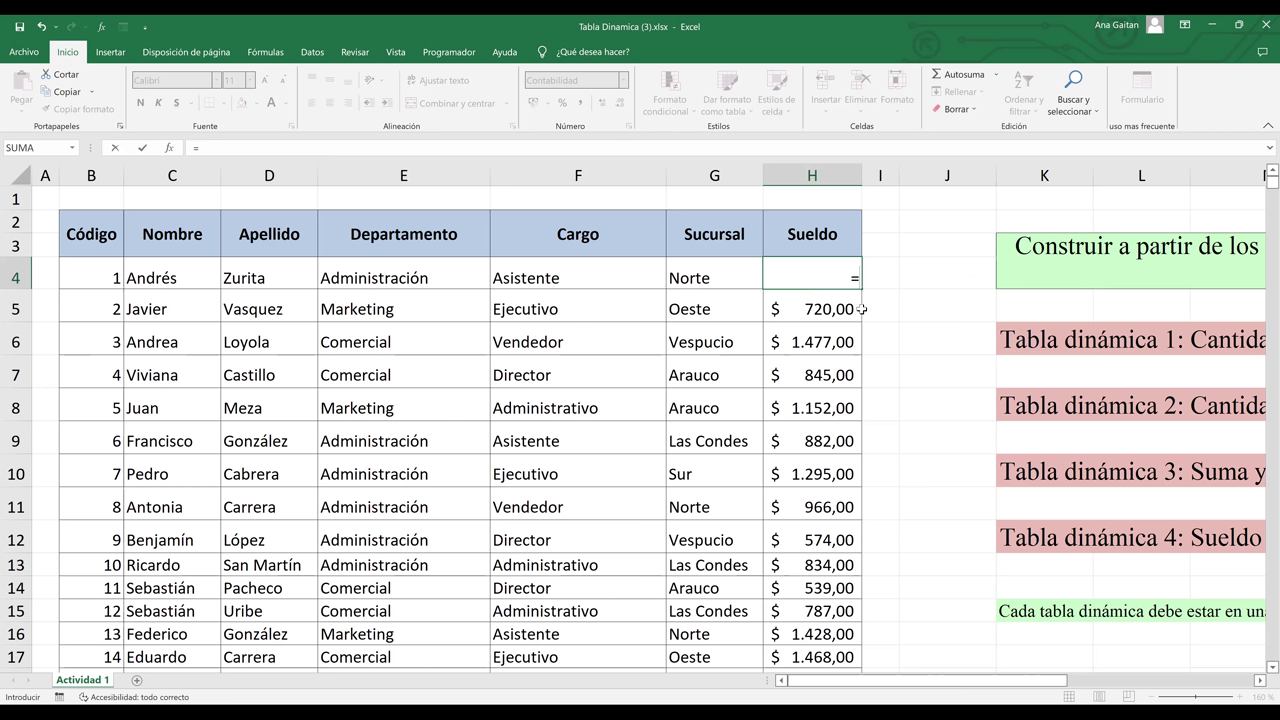
text(ALEATORIO.ENTRE()
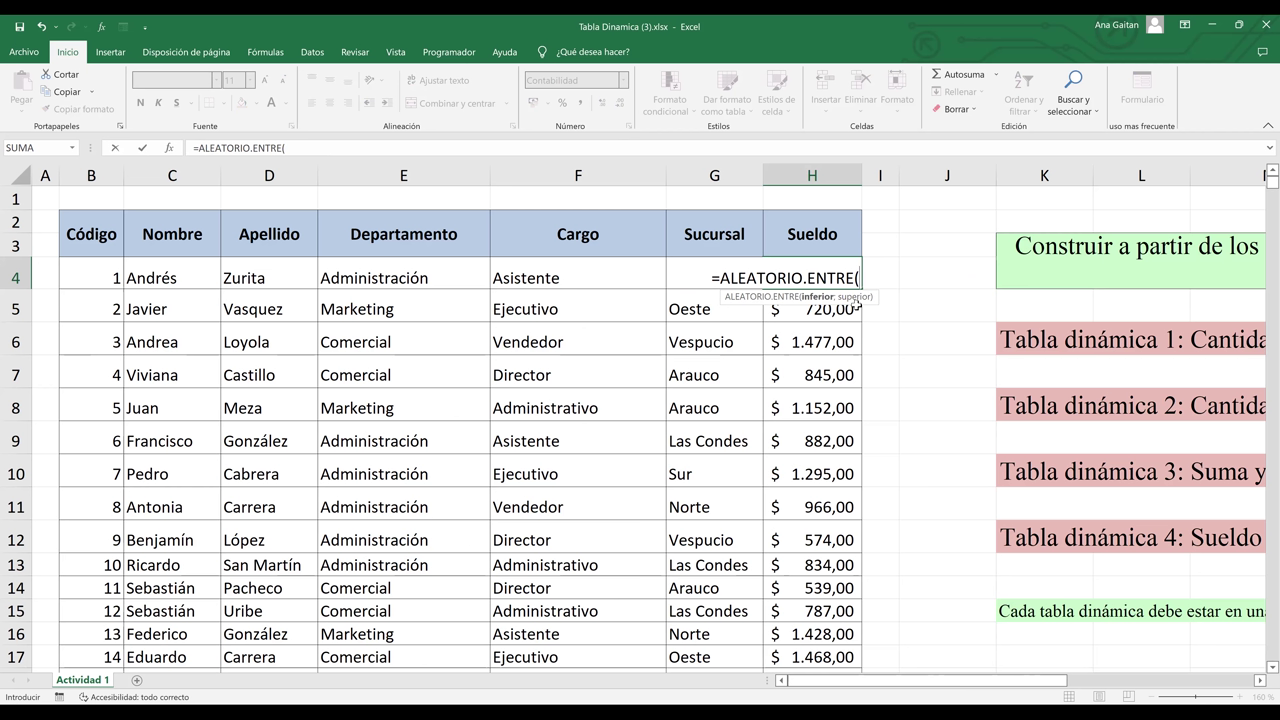
text(365)
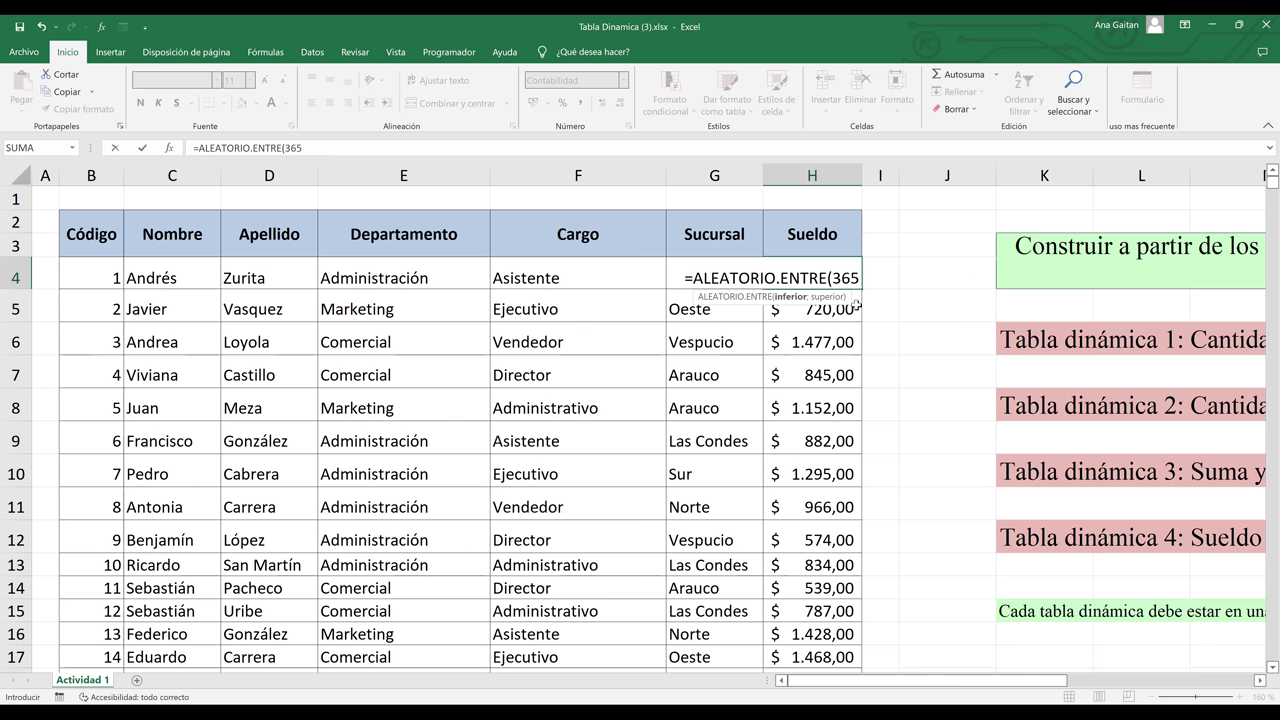
text(;1)
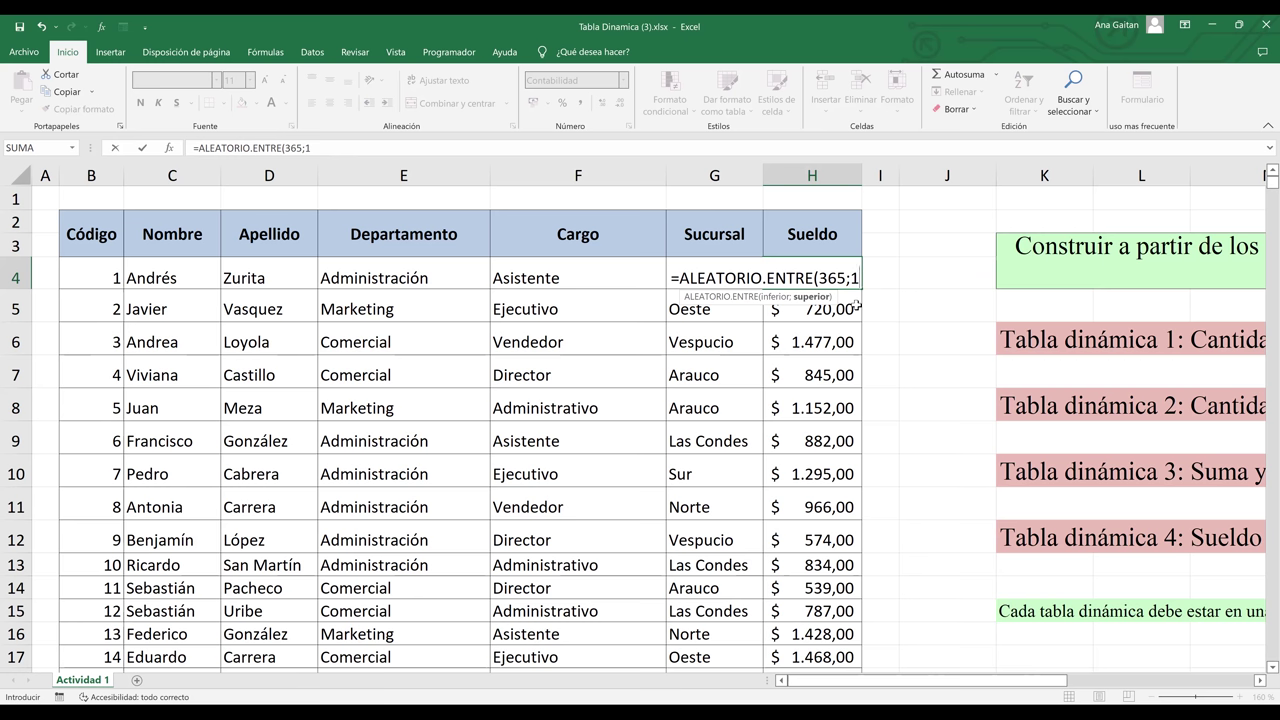
text(000)
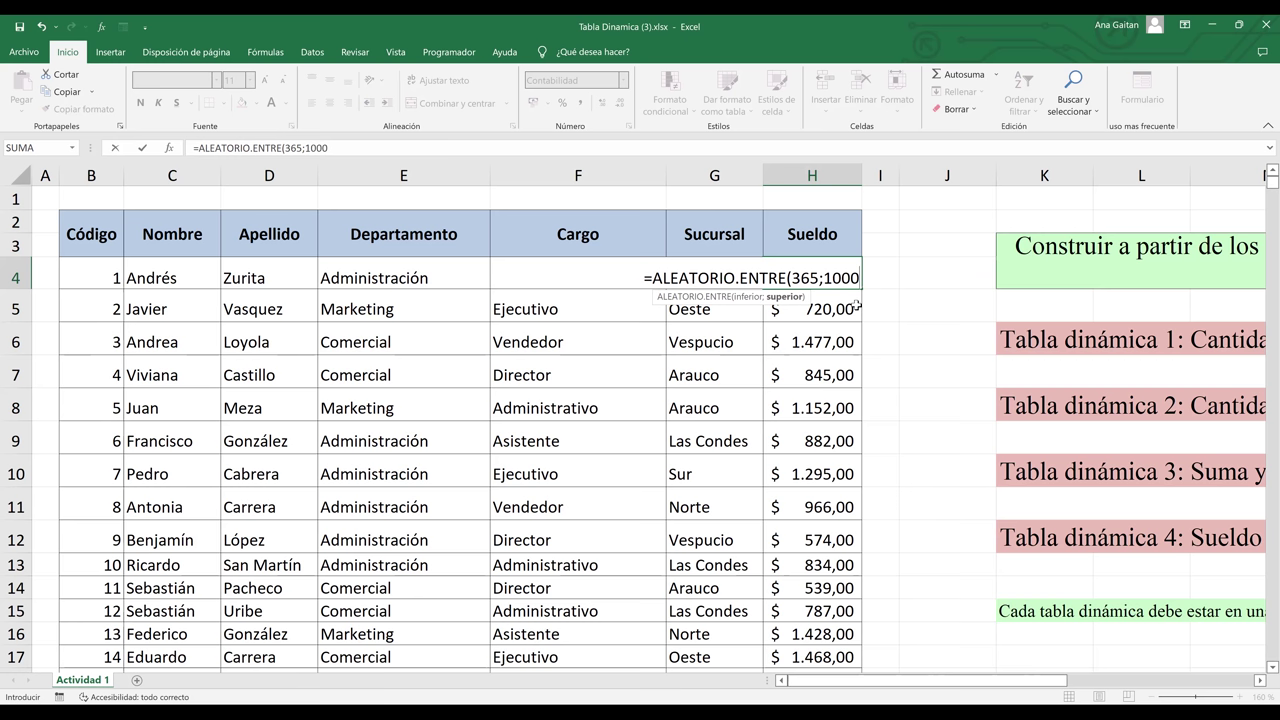
text())
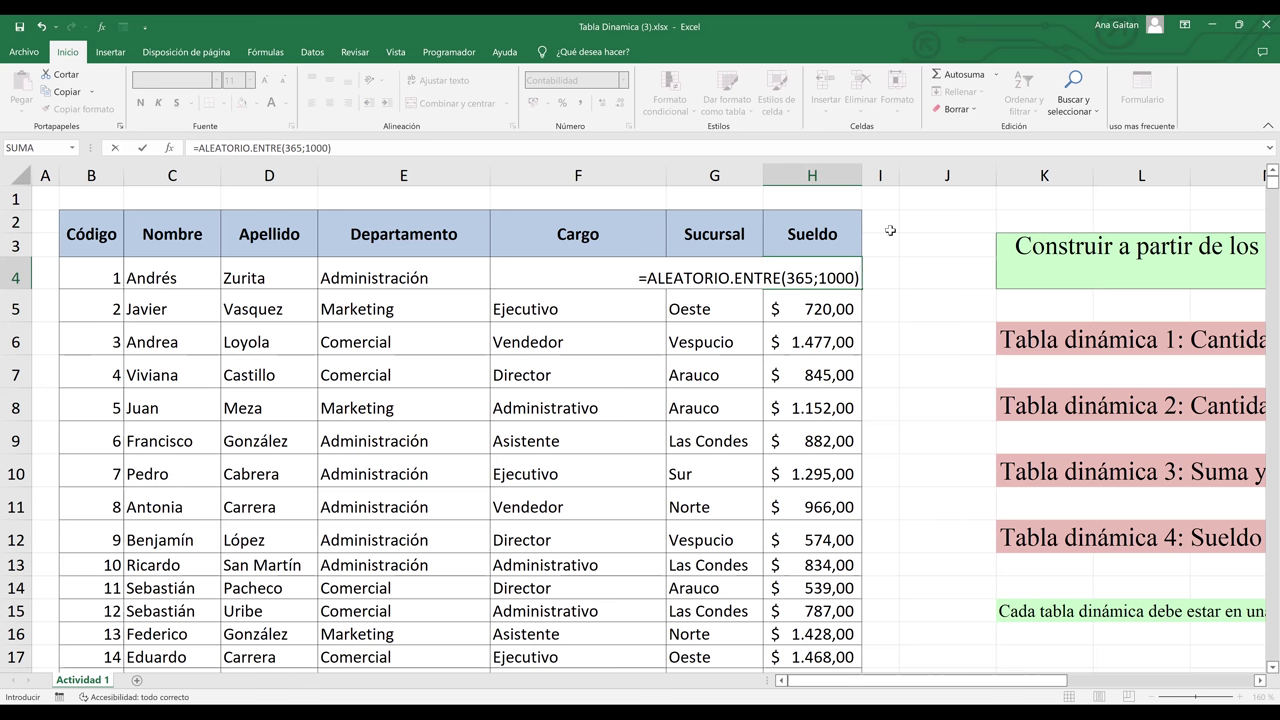
key(ctrl+Return)
drag(862, 289, 845, 350)
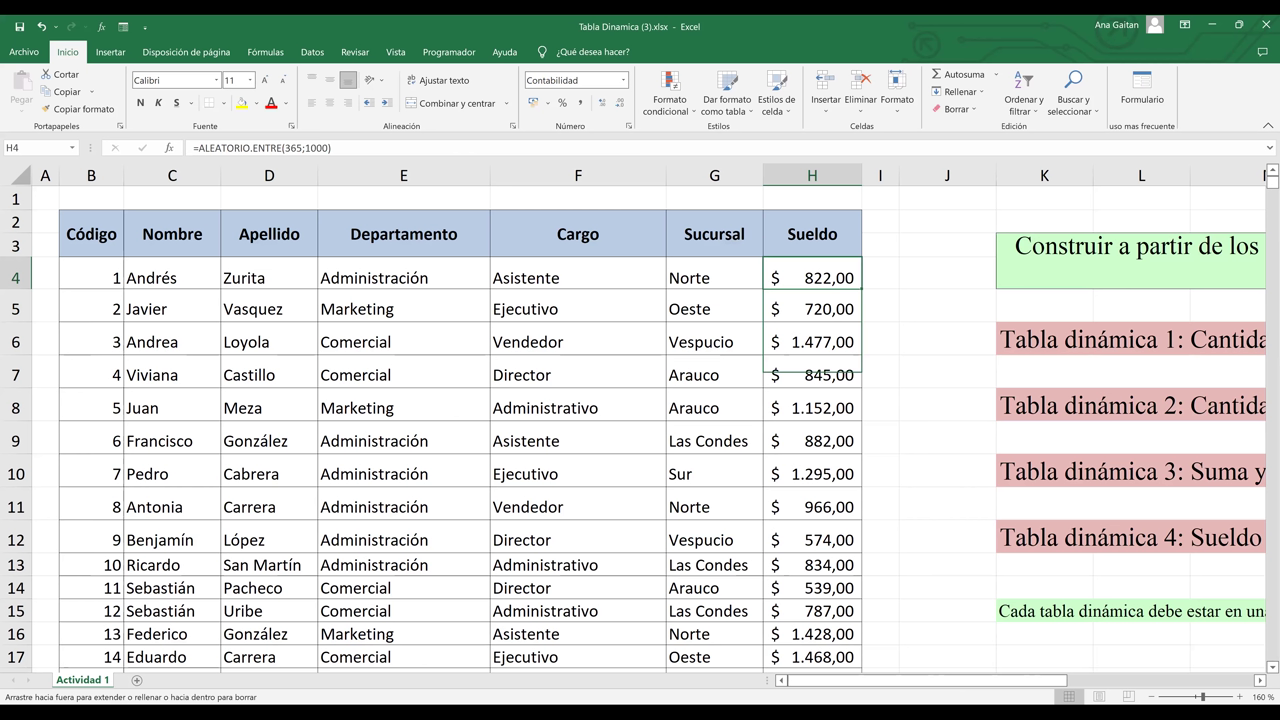
drag(845, 350, 900, 300)
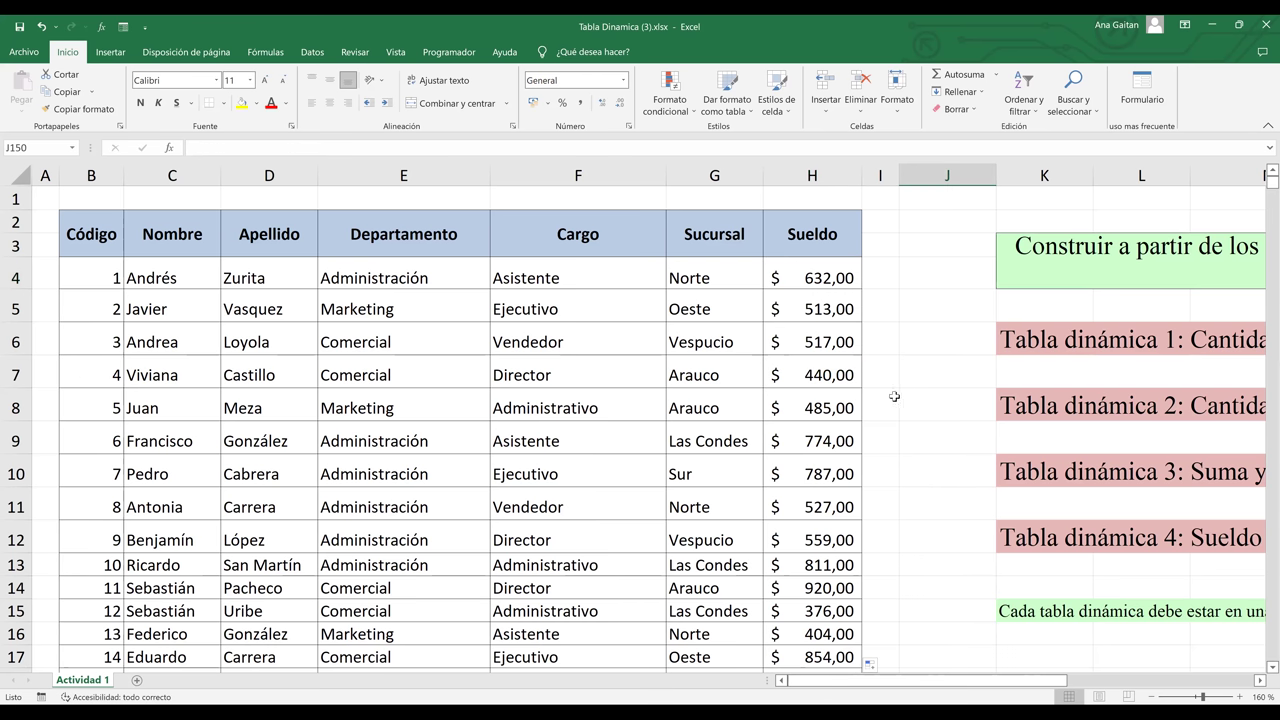
Enter HO in cell J4 to recalculate the random salaries, and check the formula in the Sueldo cells
click(927, 283)
text(HO)
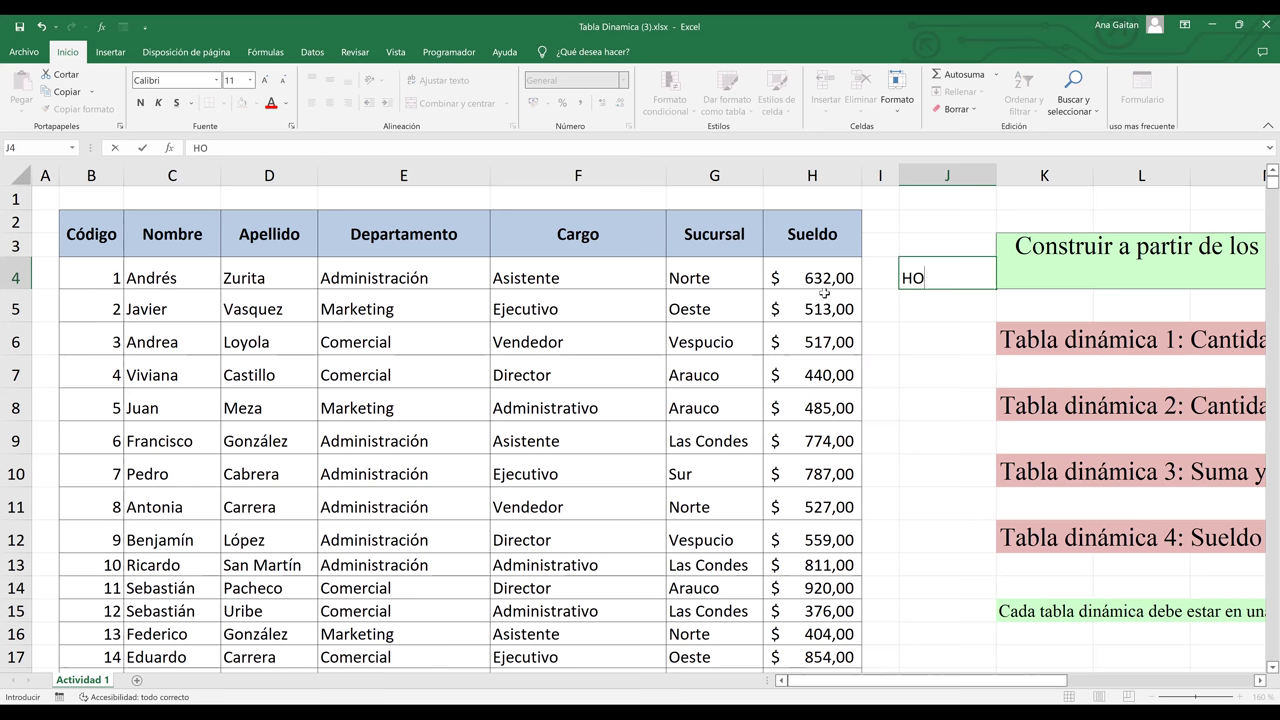
key(Return)
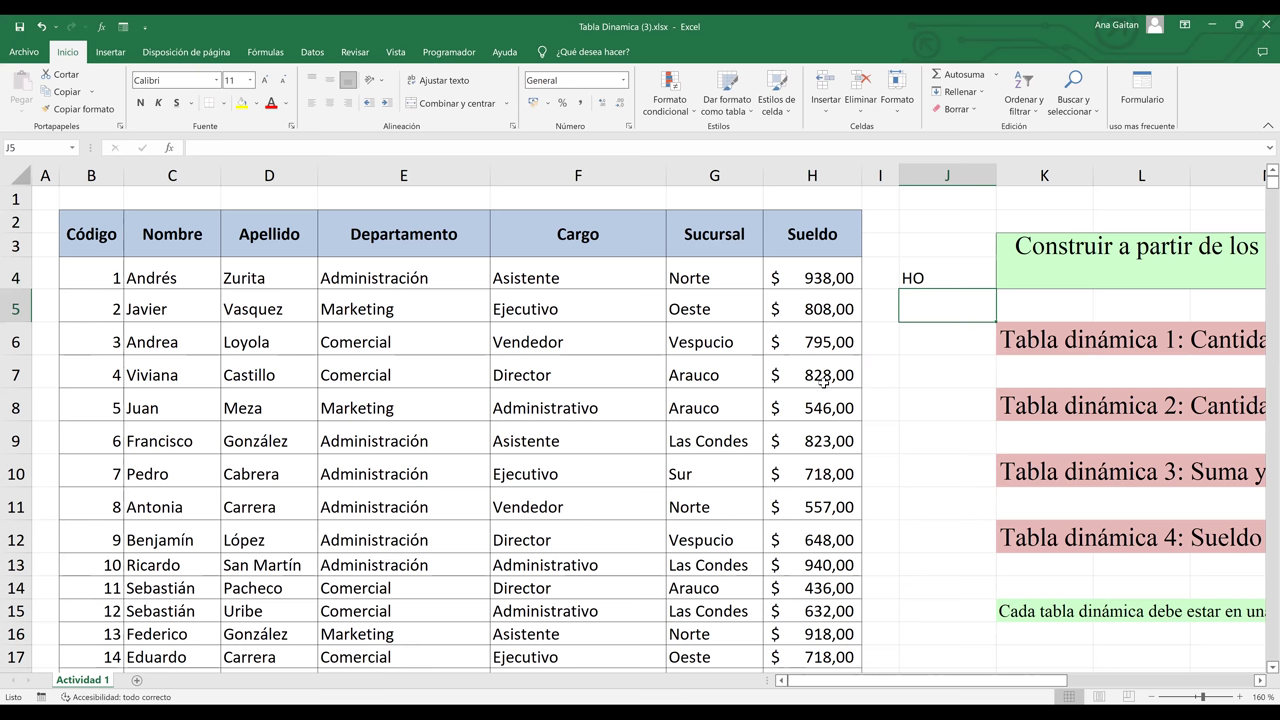
drag(812, 278, 812, 565)
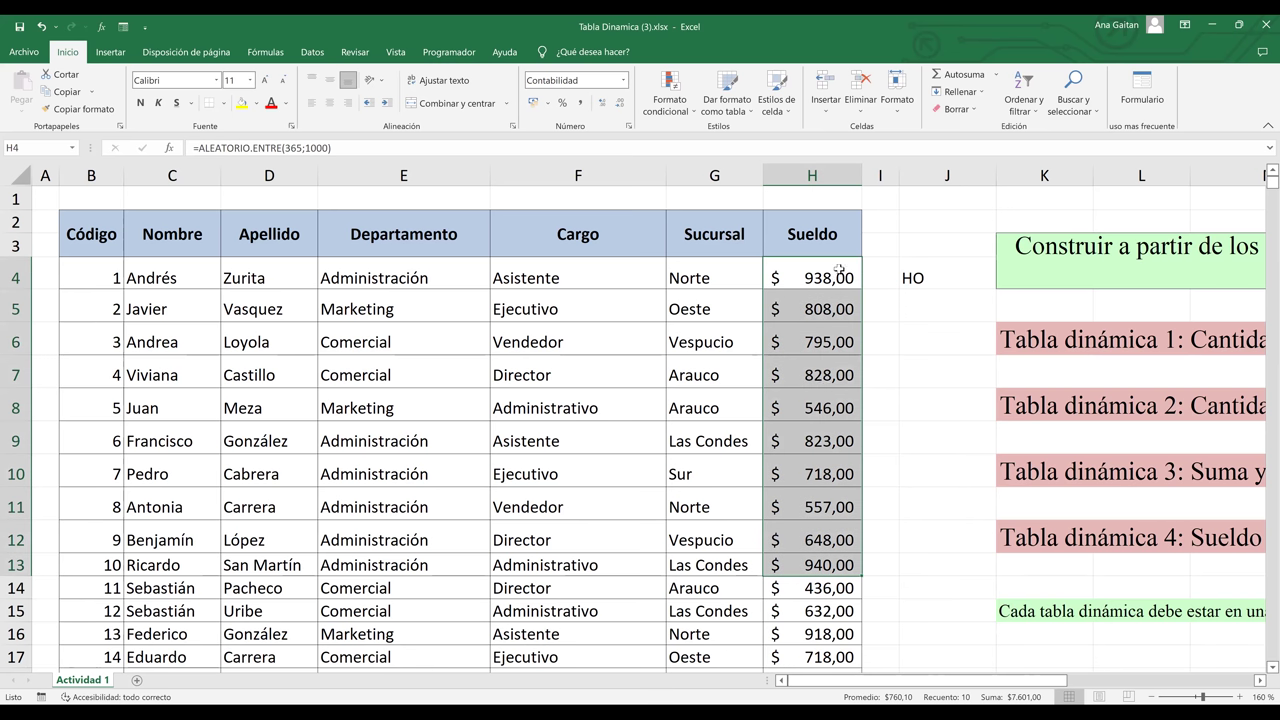
key(Down)
key(Down)
key(Down)
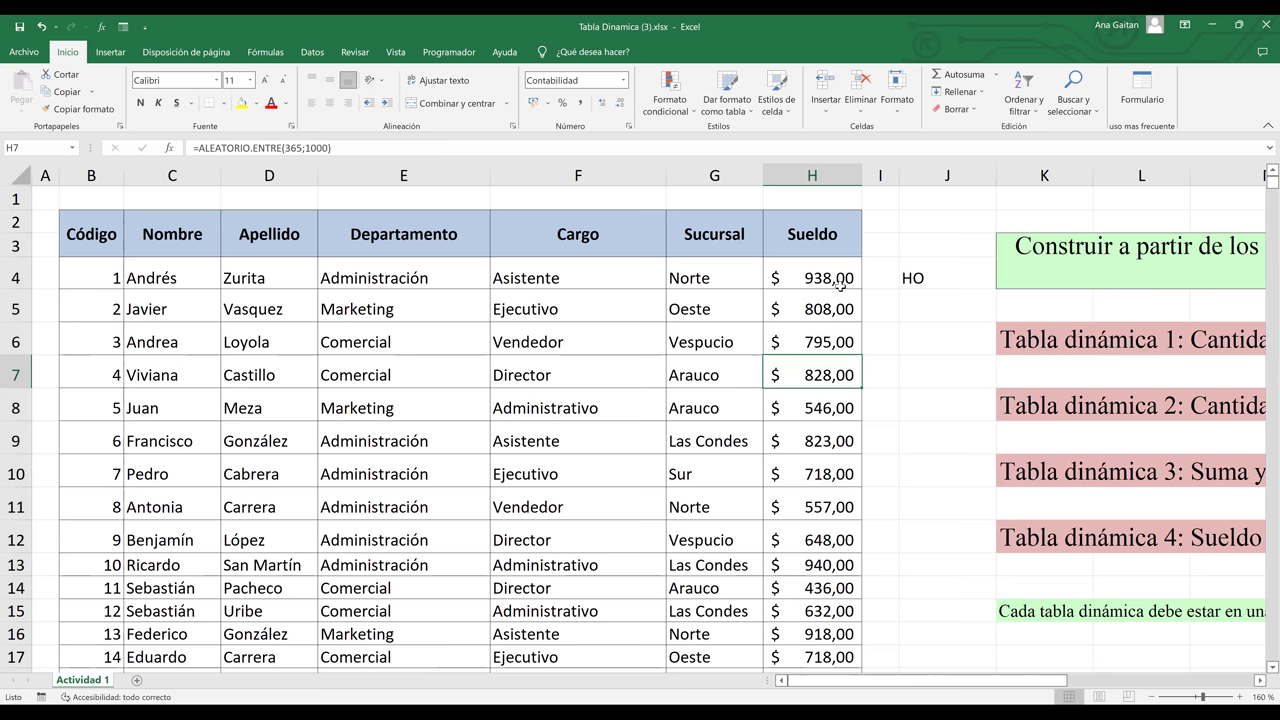
Enter JKJ in J5 and GHG in J6 to make the random salaries recalculate again
click(917, 294)
text(JKJ)
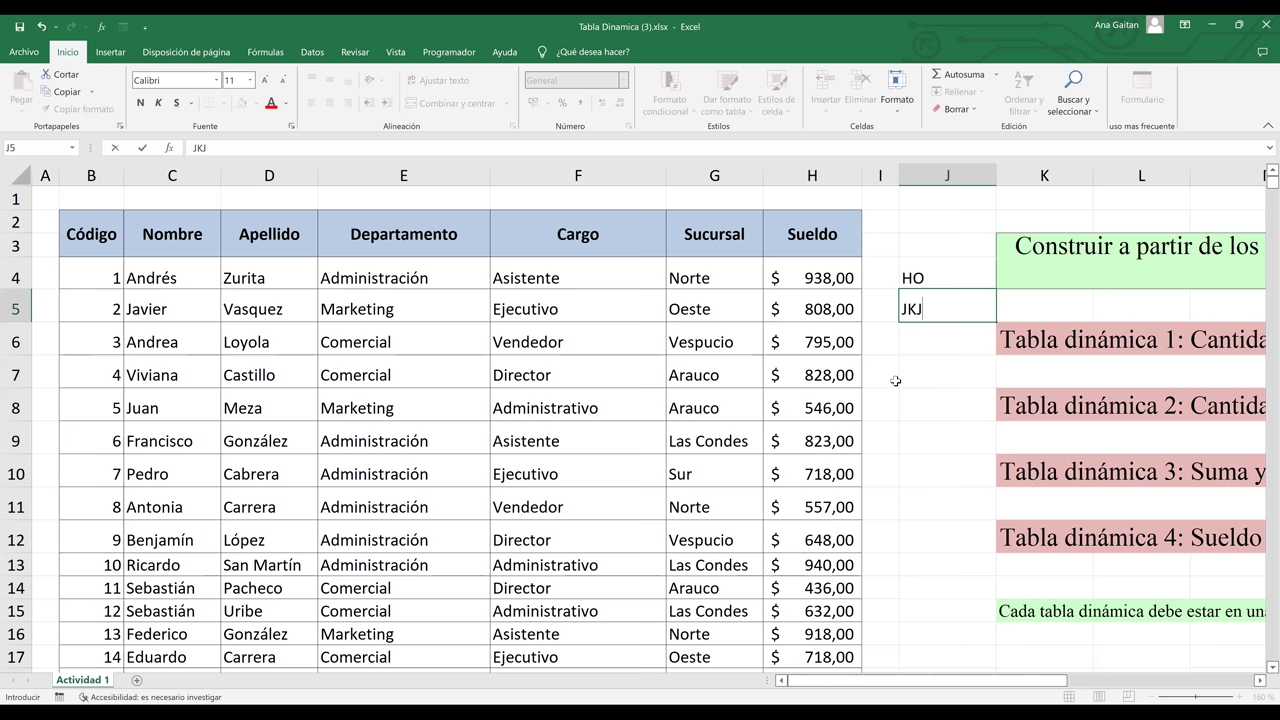
key(Return)
text(GHG)
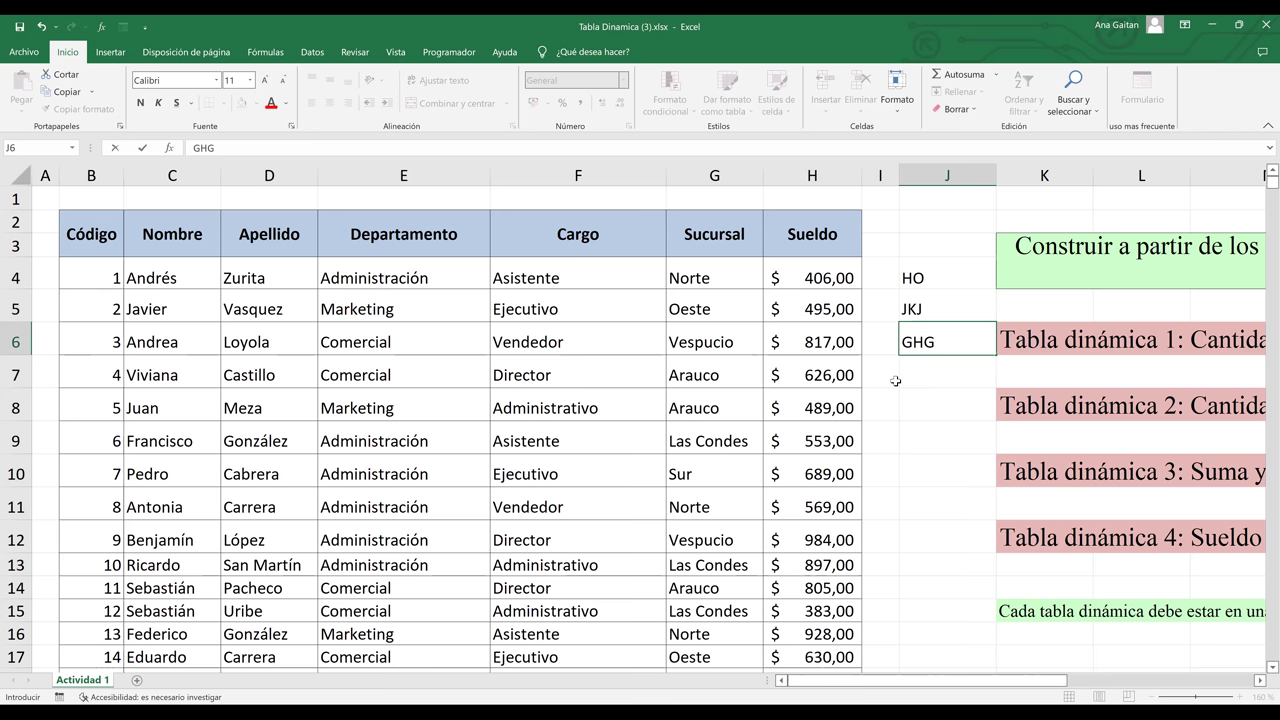
key(Return)
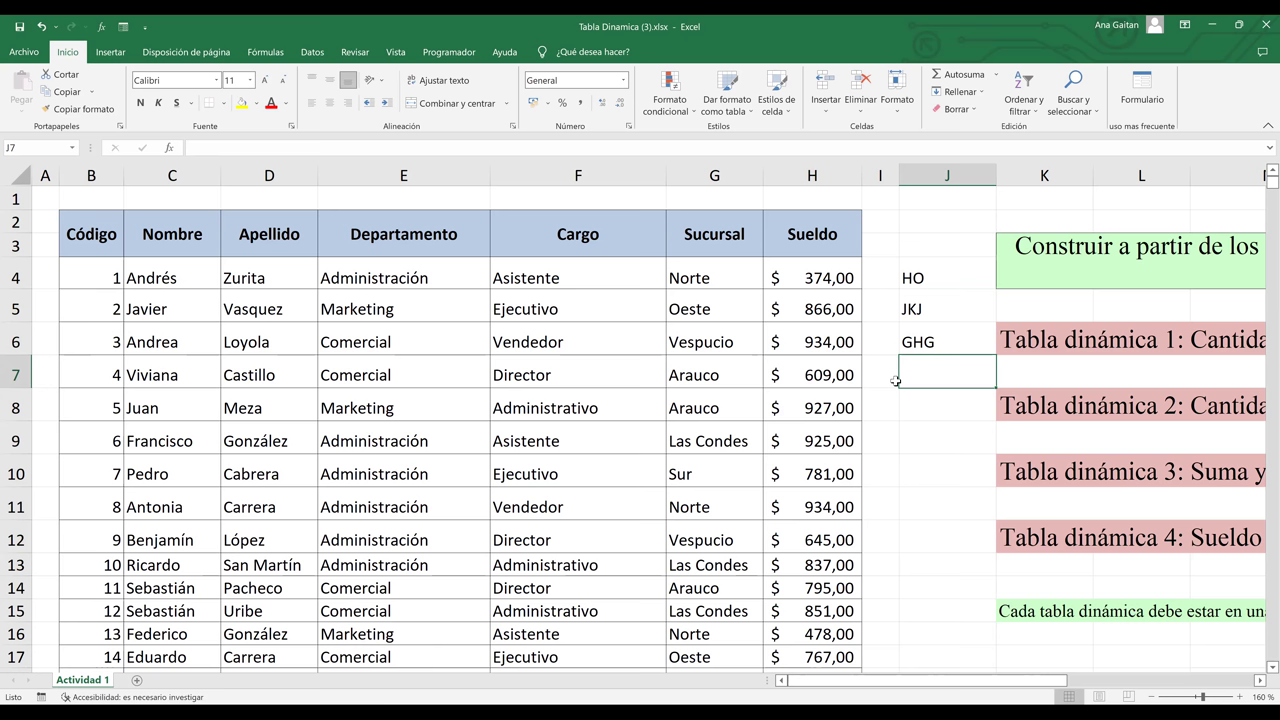
key(Down)
key(Down)
key(Down)
key(Down)
key(Down)
key(Down)
key(Down)
key(Down)
key(Down)
key(Down)
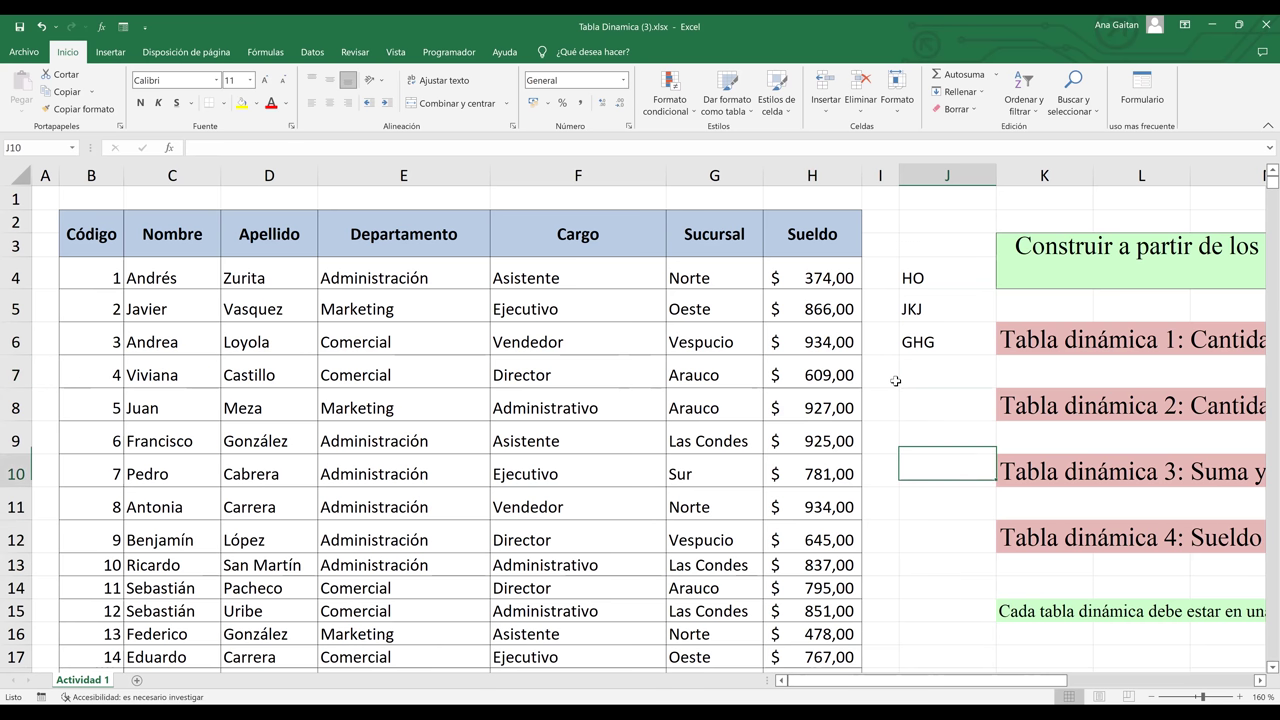
Examine the random salaries and employee rows further down the Actividad 1 table
key(Down)
key(Down)
key(Down)
key(Down)
key(Down)
key(Down)
key(Down)
key(Down)
key(Down)
key(Down)
key(Down)
key(Down)
key(Down)
key(Down)
key(Down)
key(Down)
key(Down)
key(Down)
key(Down)
key(Down)
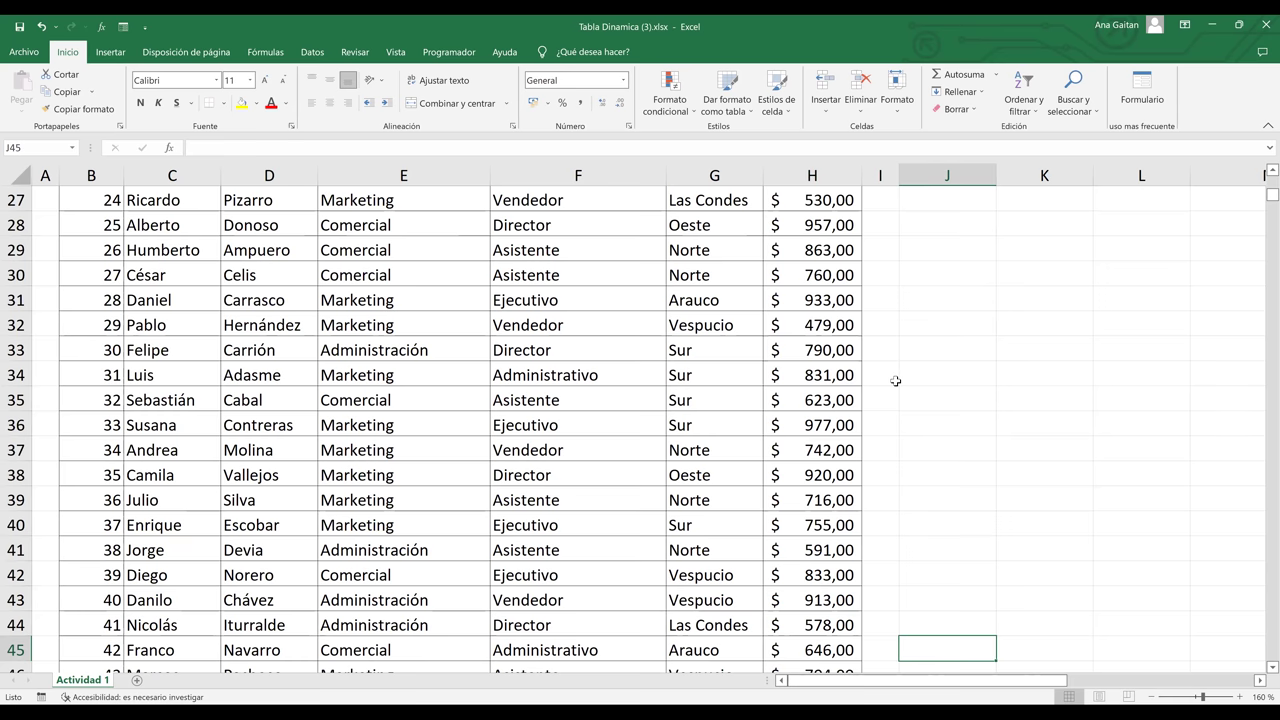
key(Down)
key(Down)
key(Down)
key(Down)
key(Down)
key(Down)
key(Down)
key(Down)
key(Down)
key(Down)
key(Down)
key(Down)
key(Down)
key(Down)
key(Down)
key(Down)
key(Down)
key(Down)
key(Down)
key(Down)
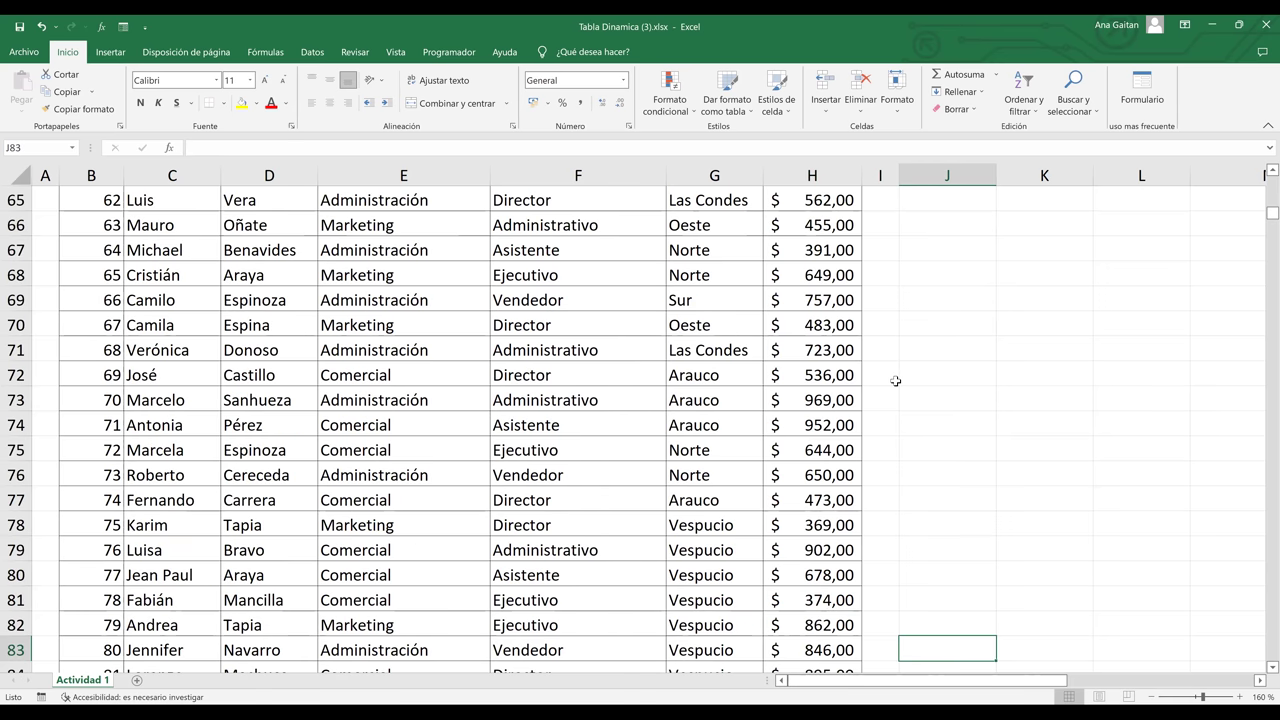
Clear the test entries from cells J4, J5 and J6 beside the employee table
key(ctrl+Up)
key(Down)
key(Down)
key(BackSpace)
key(Return)
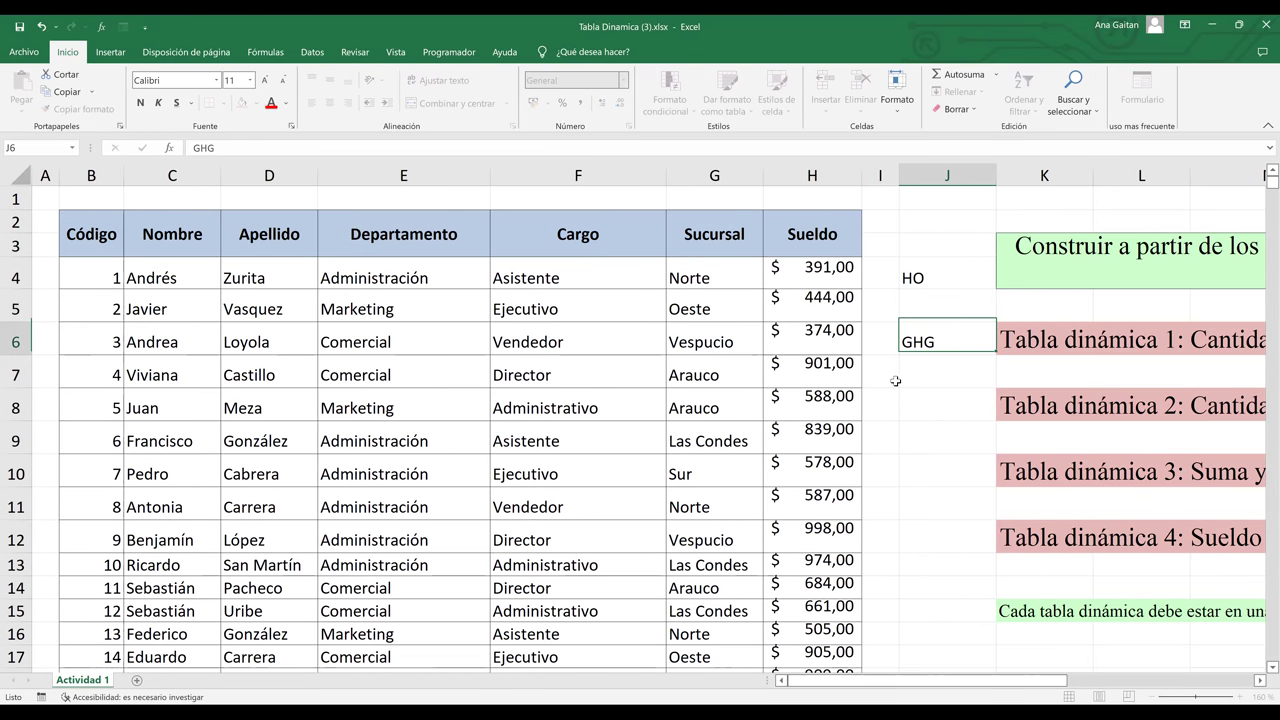
key(BackSpace)
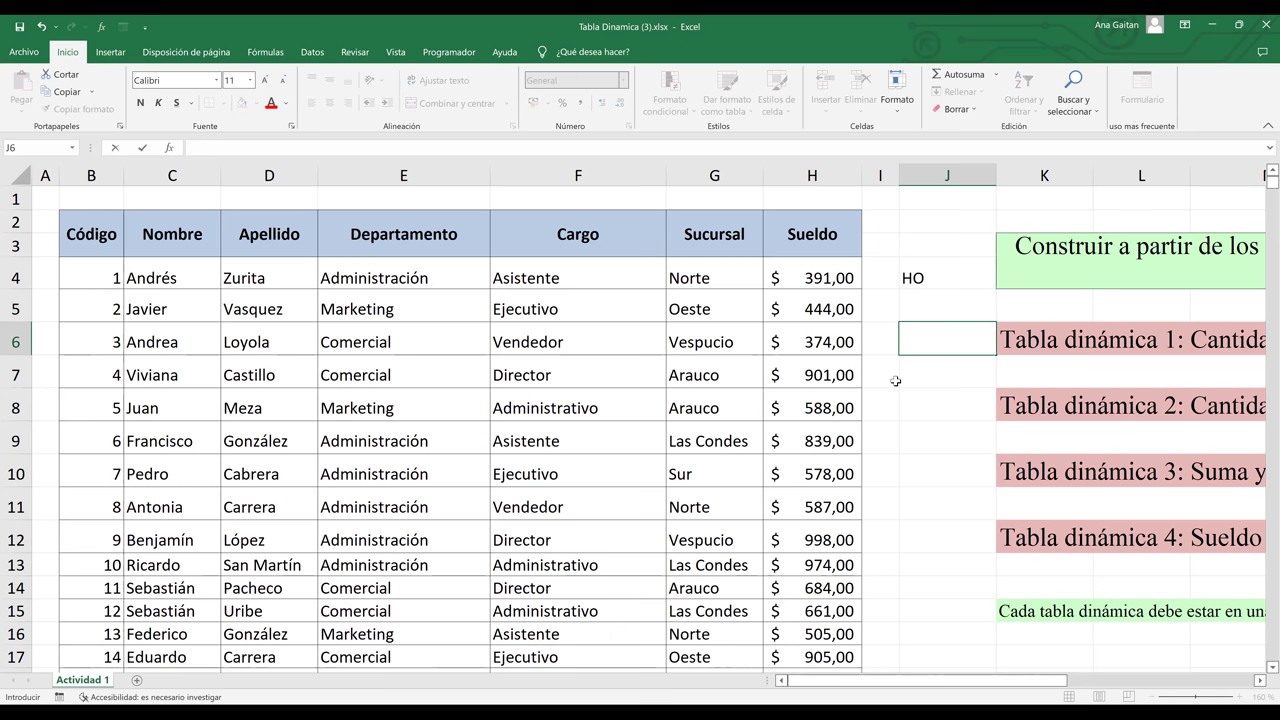
key(Up)
key(Up)
key(BackSpace)
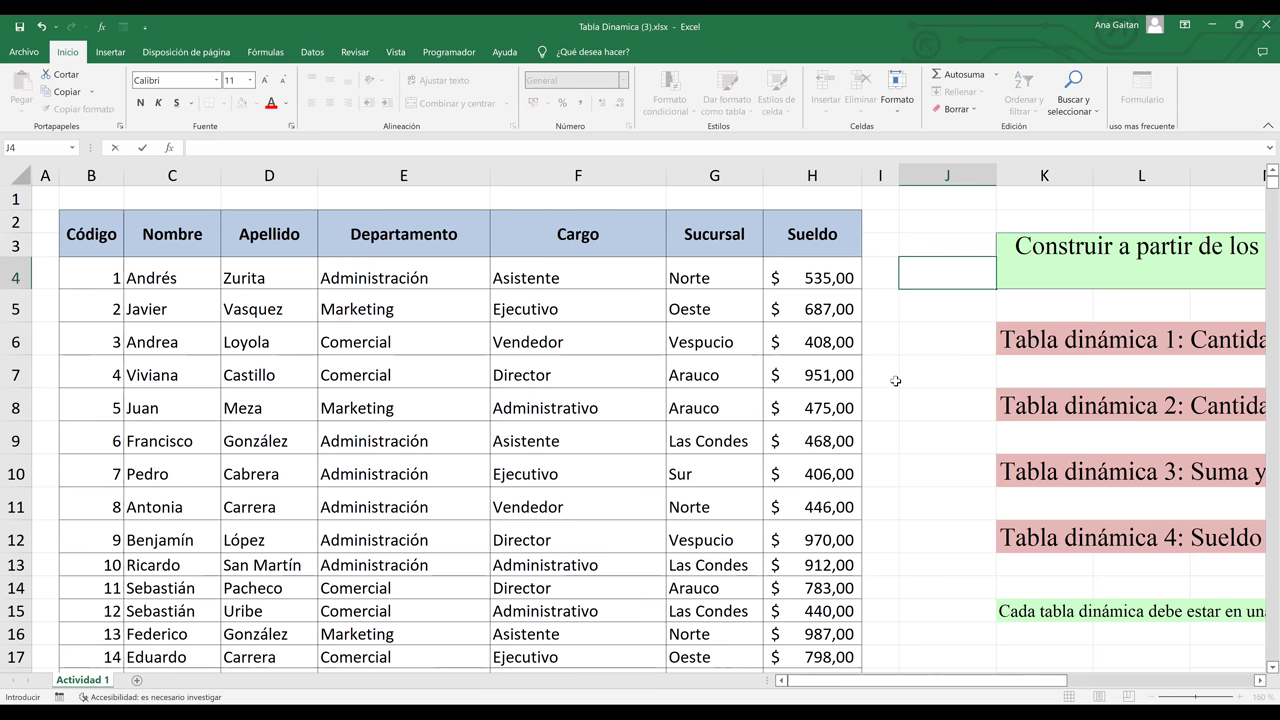
key(Return)
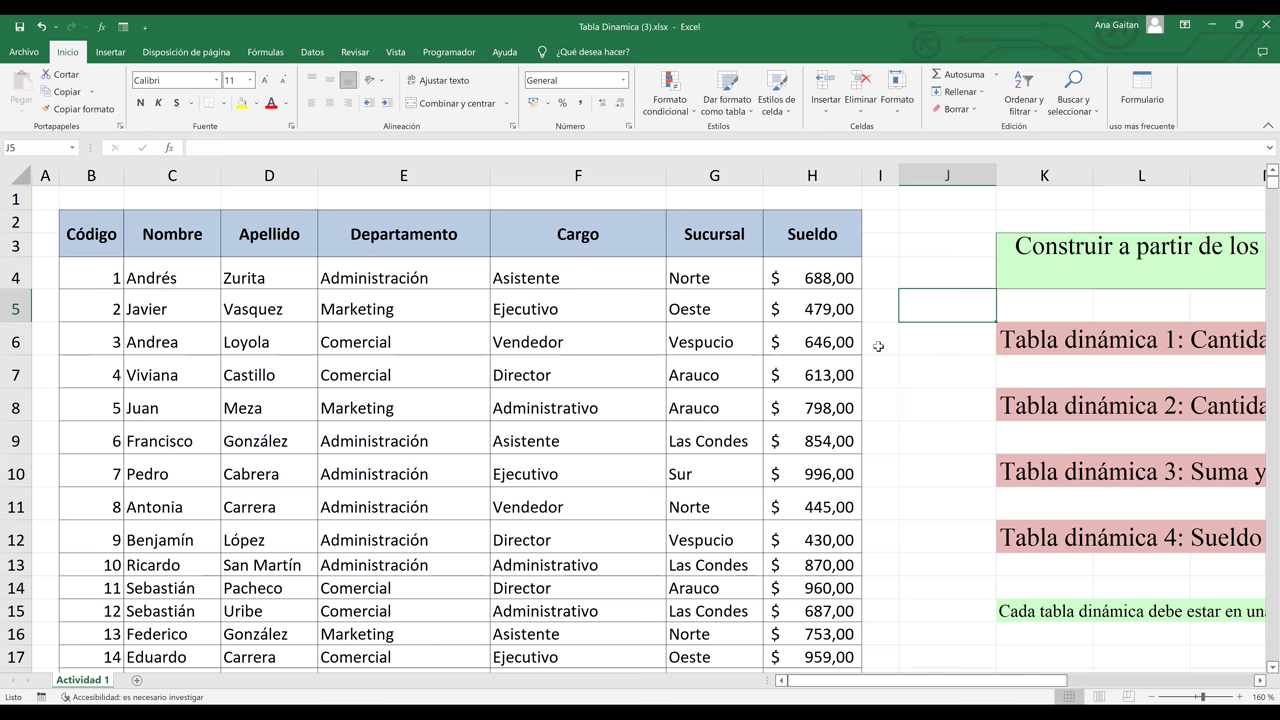
Convert the Sueldo formulas from H4 down to H153 into fixed numbers by copying them and pasting them in place as Valores
click(814, 325)
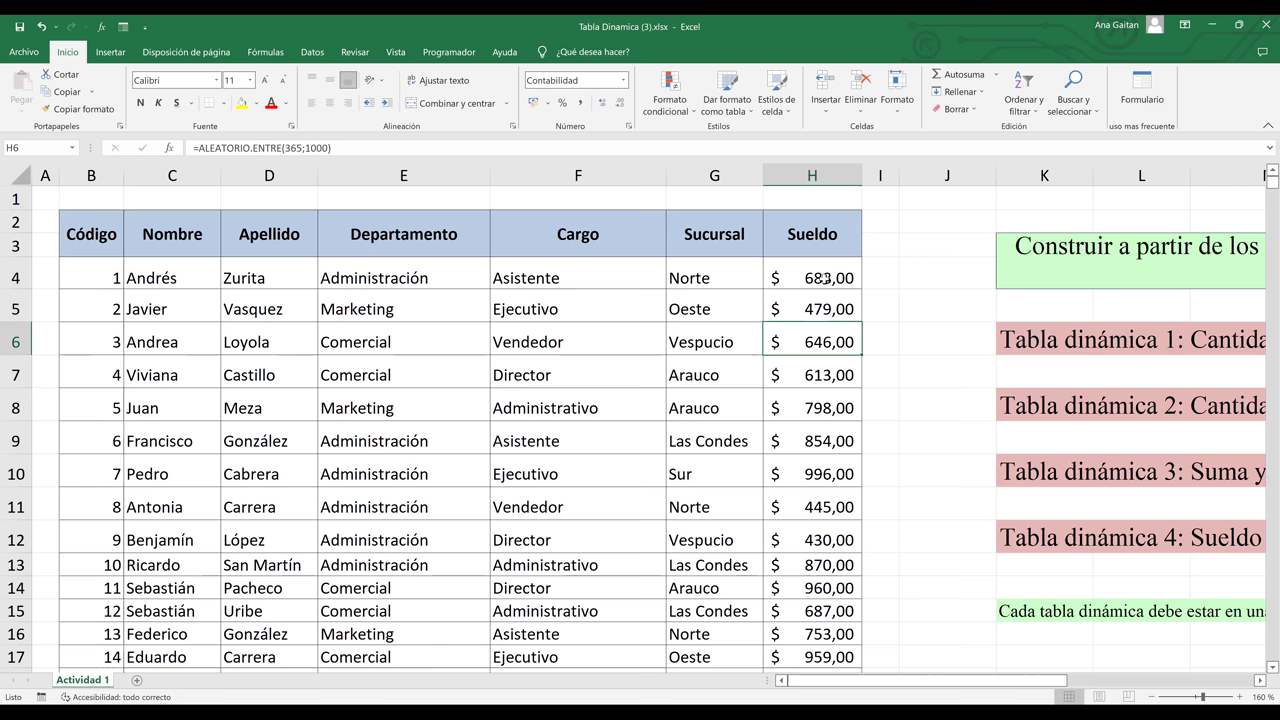
click(826, 280)
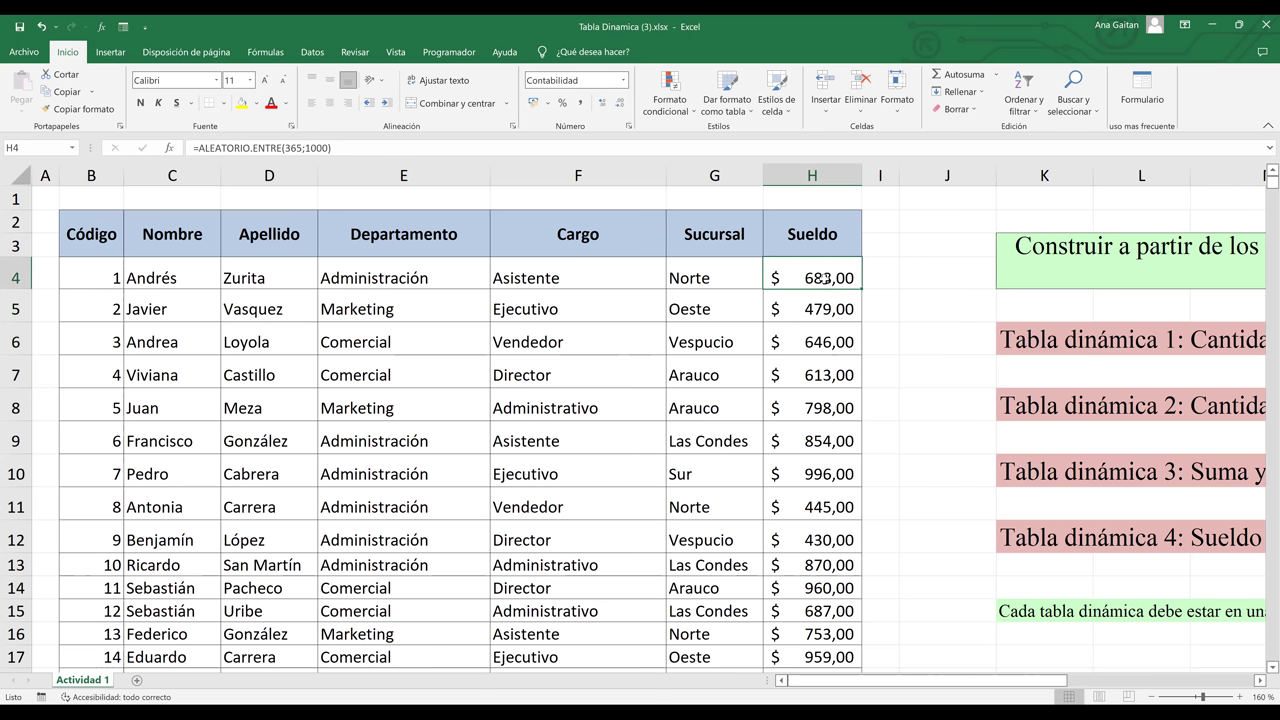
key(ctrl+shift+Down)
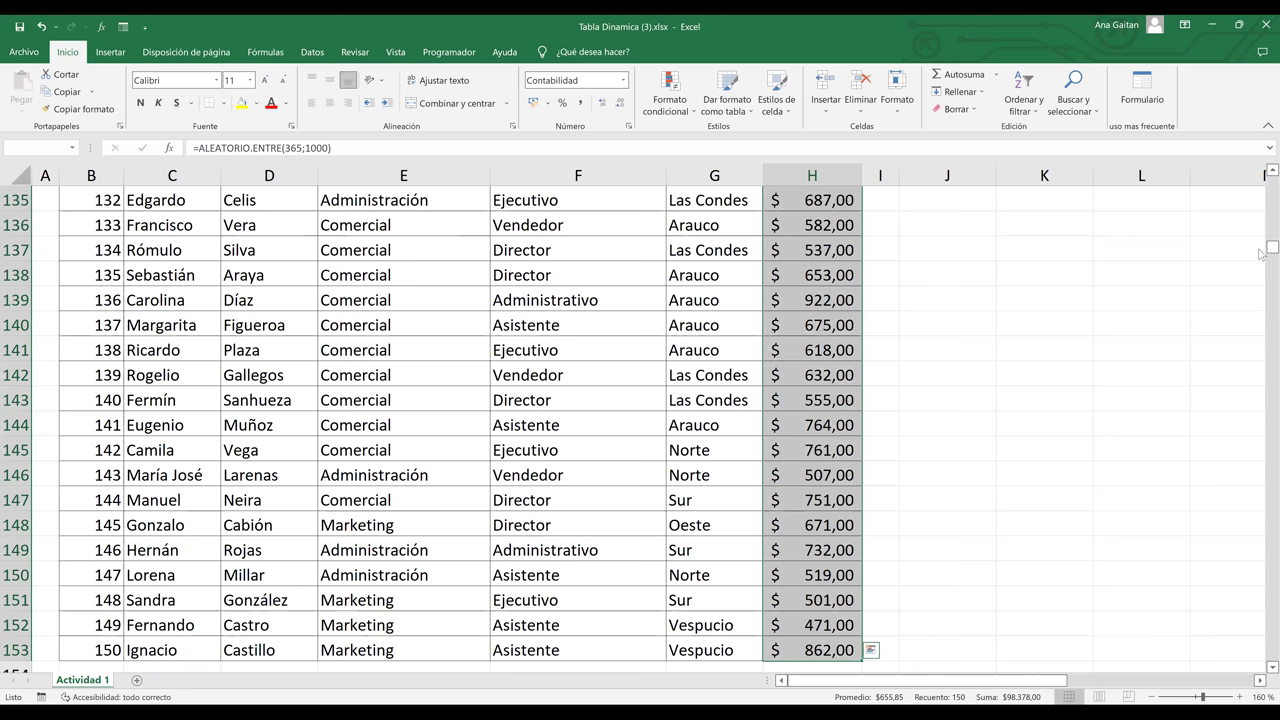
key(ctrl+c)
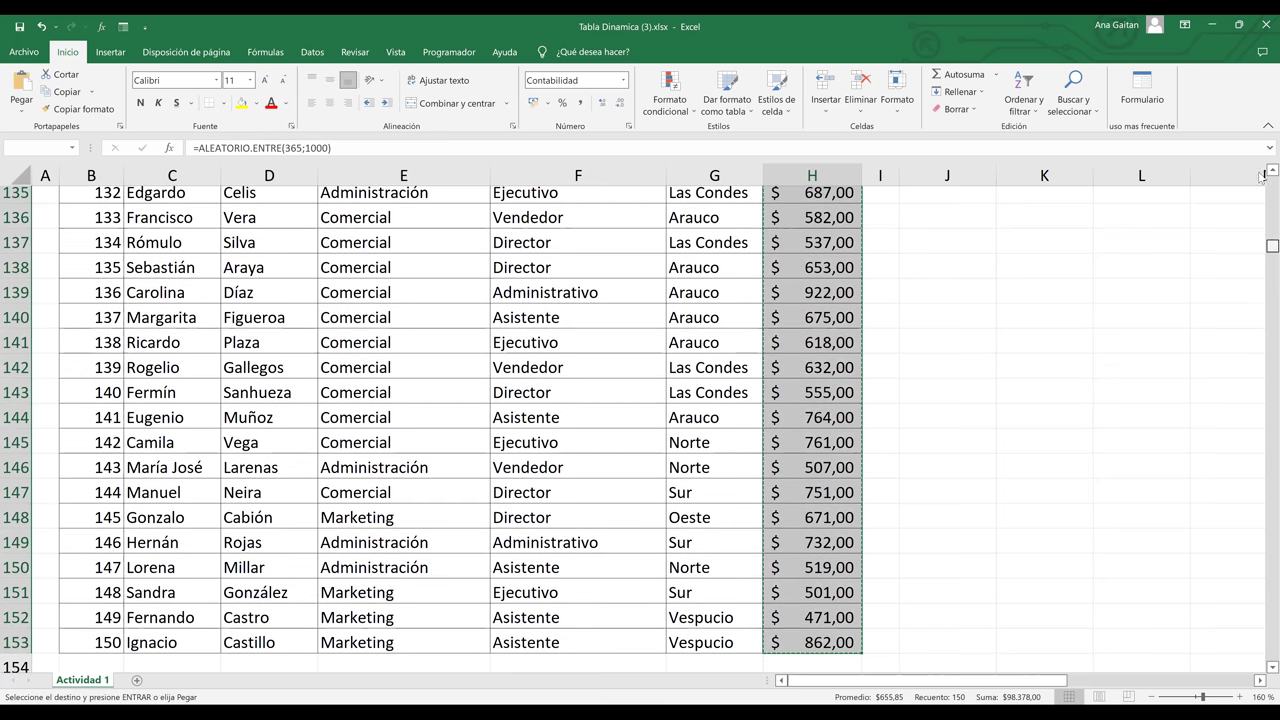
key(ctrl+BackSpace)
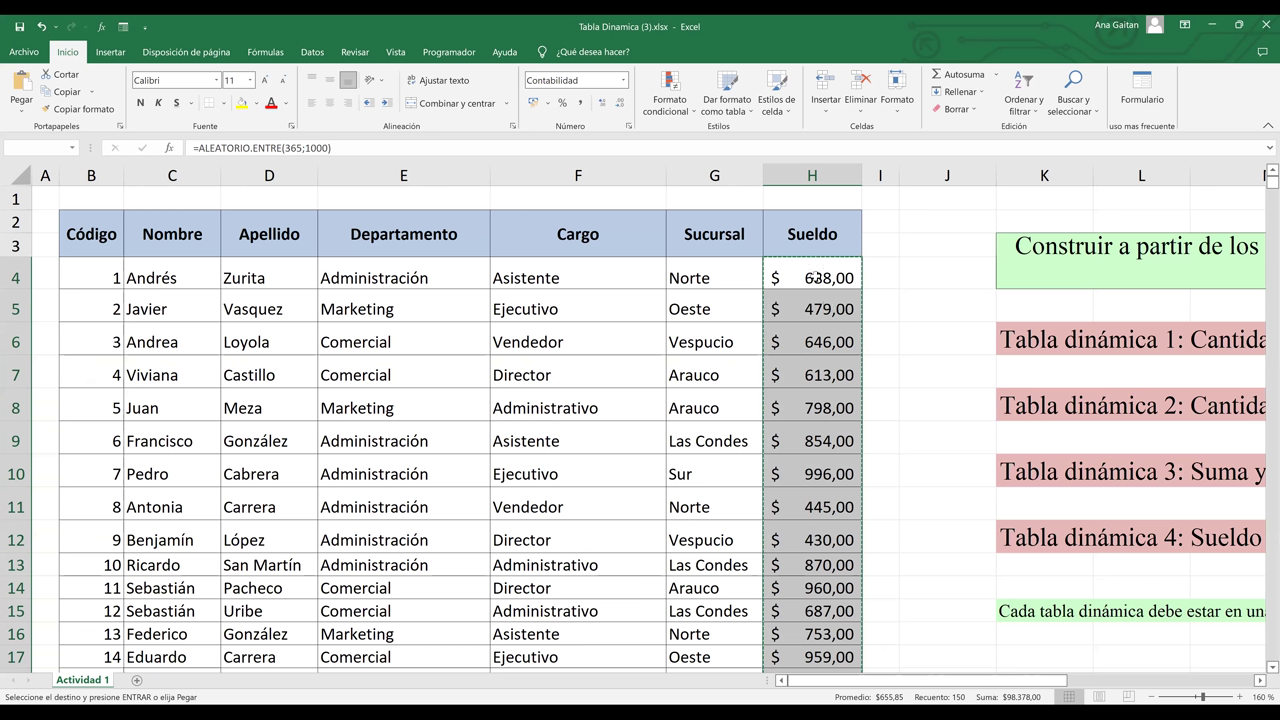
right_click(873, 353)
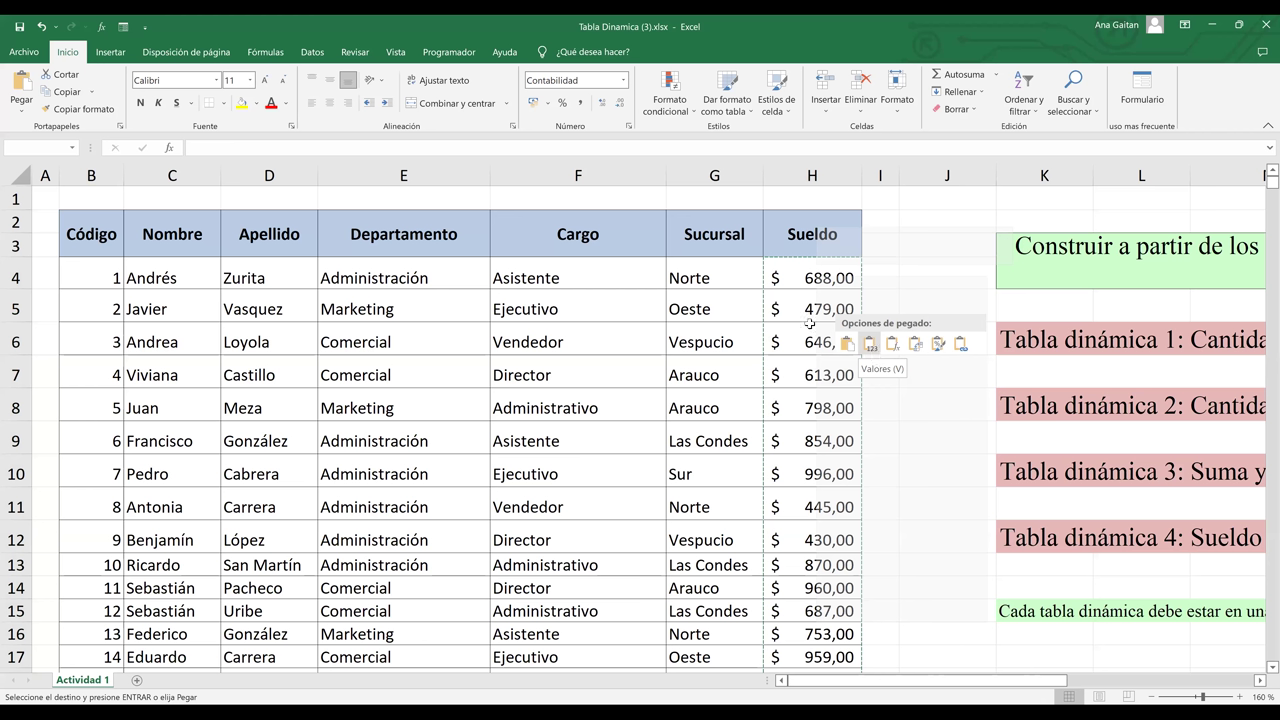
Check the contents of Sueldo cells H7 and H4 for plain numbers instead of the random formula
click(819, 378)
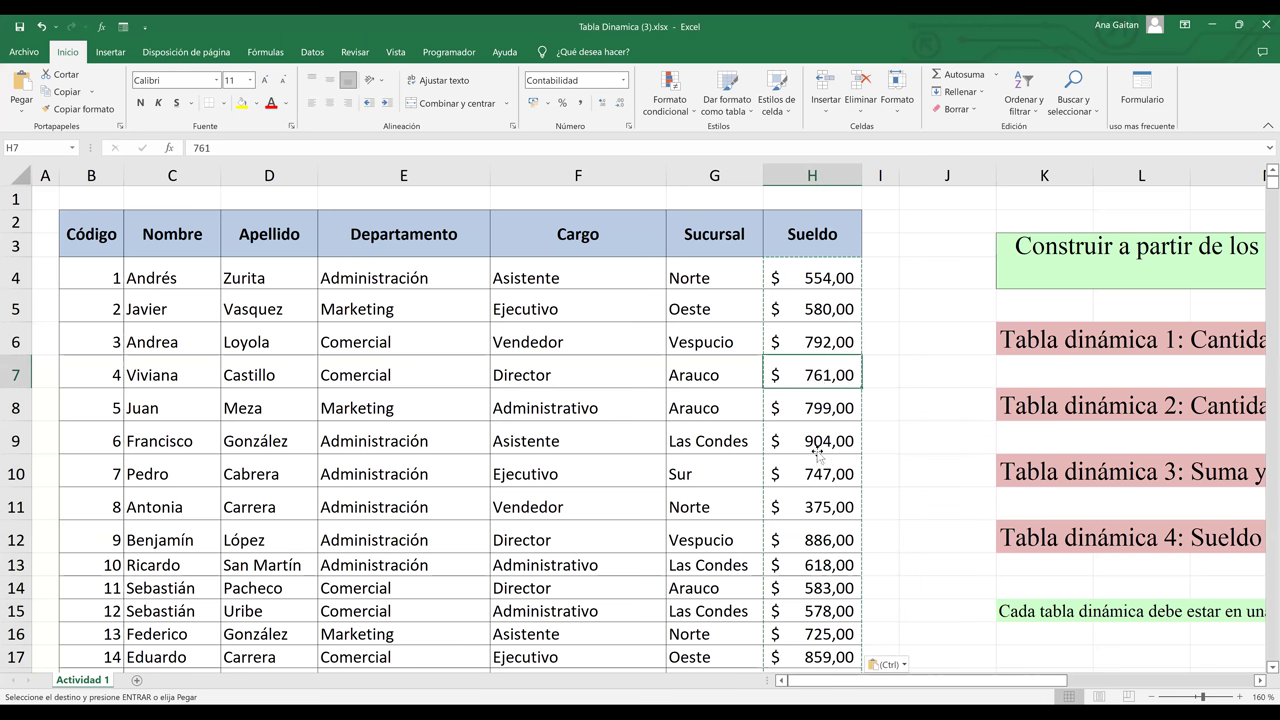
click(818, 284)
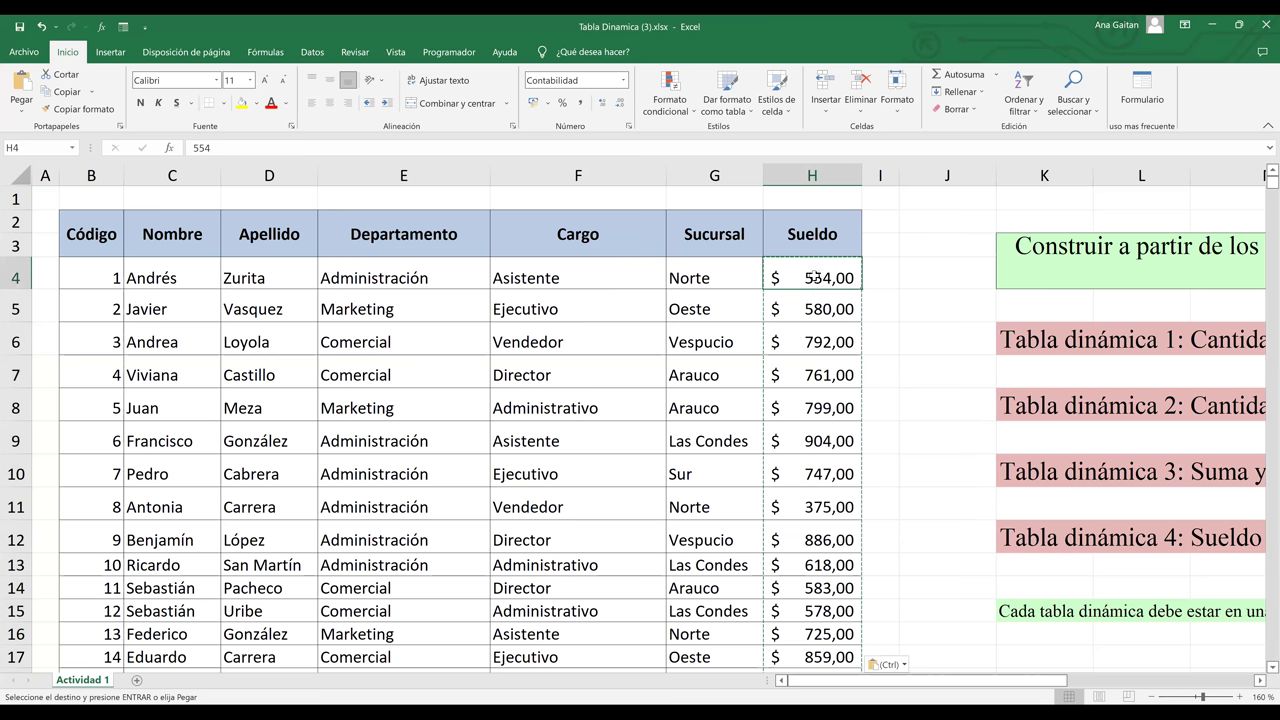
double_click(816, 276)
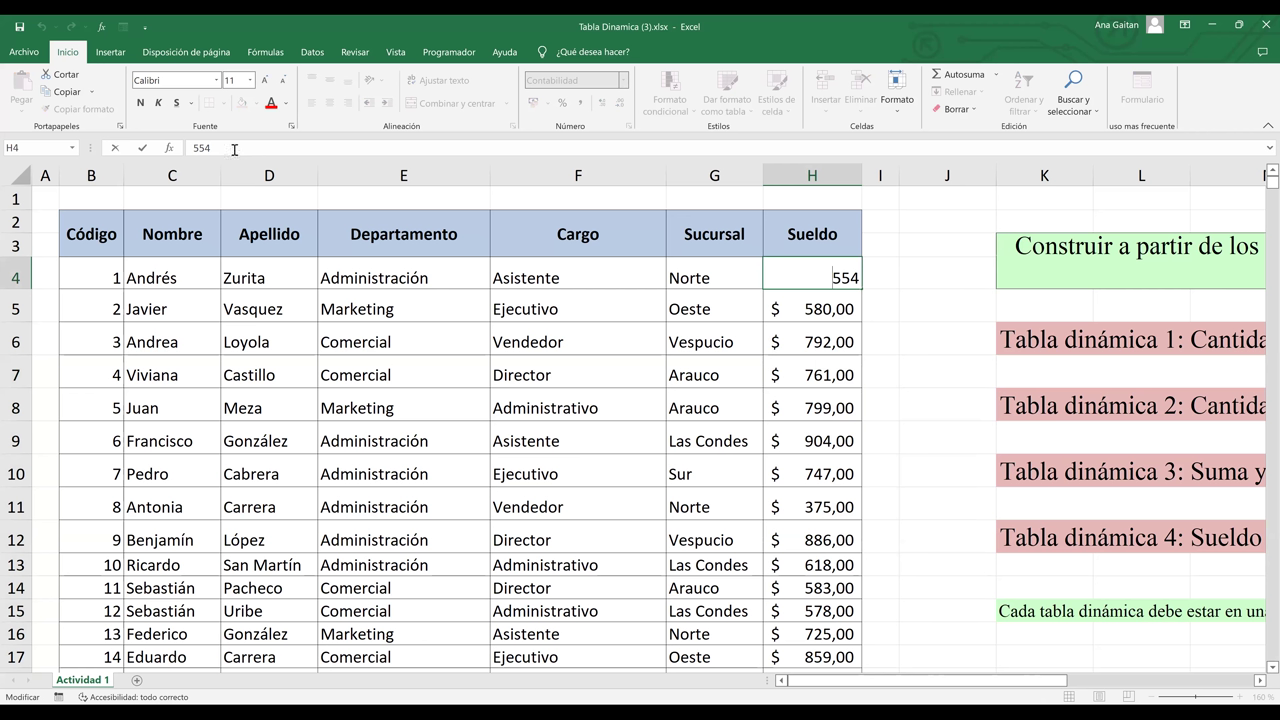
double_click(182, 149)
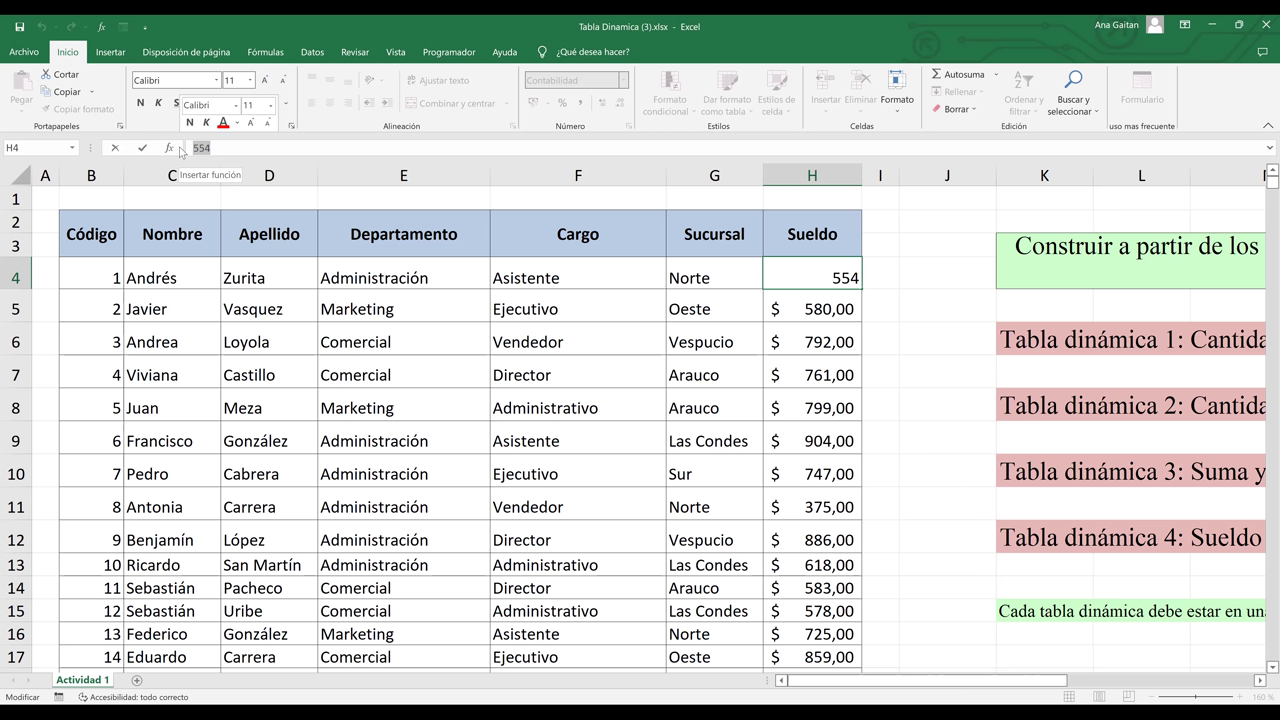
key(Return)
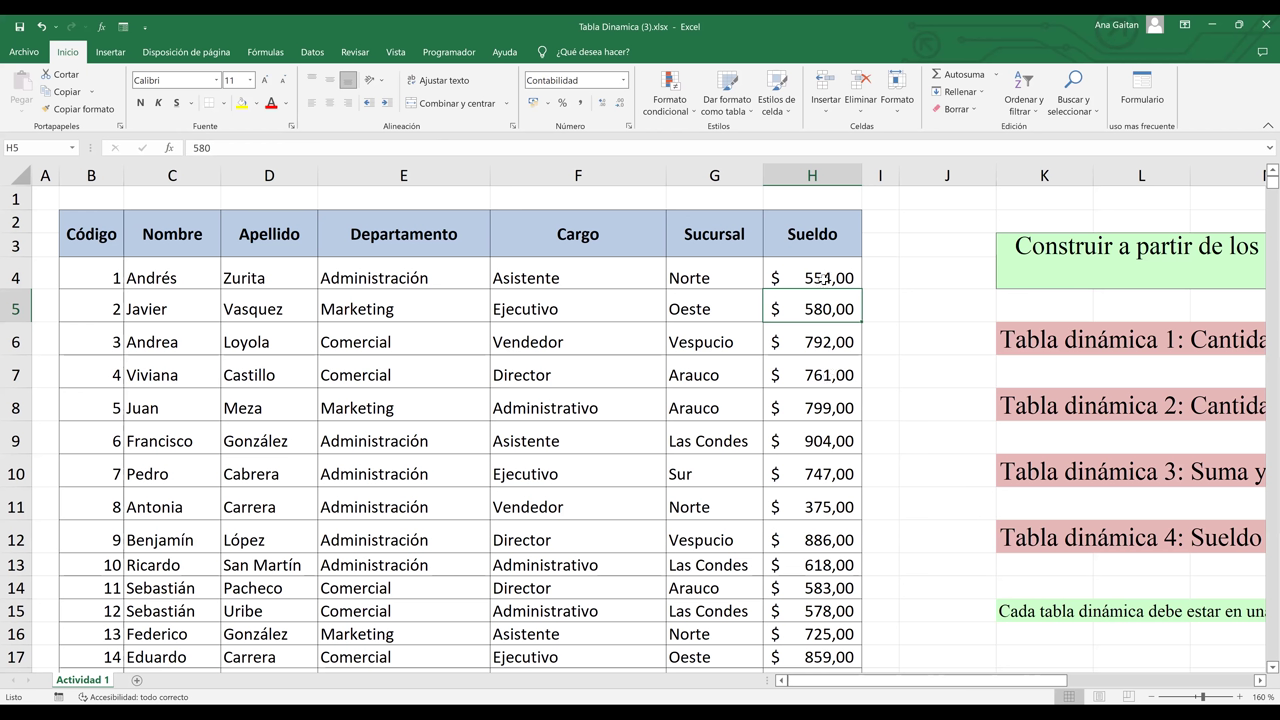
key(Up)
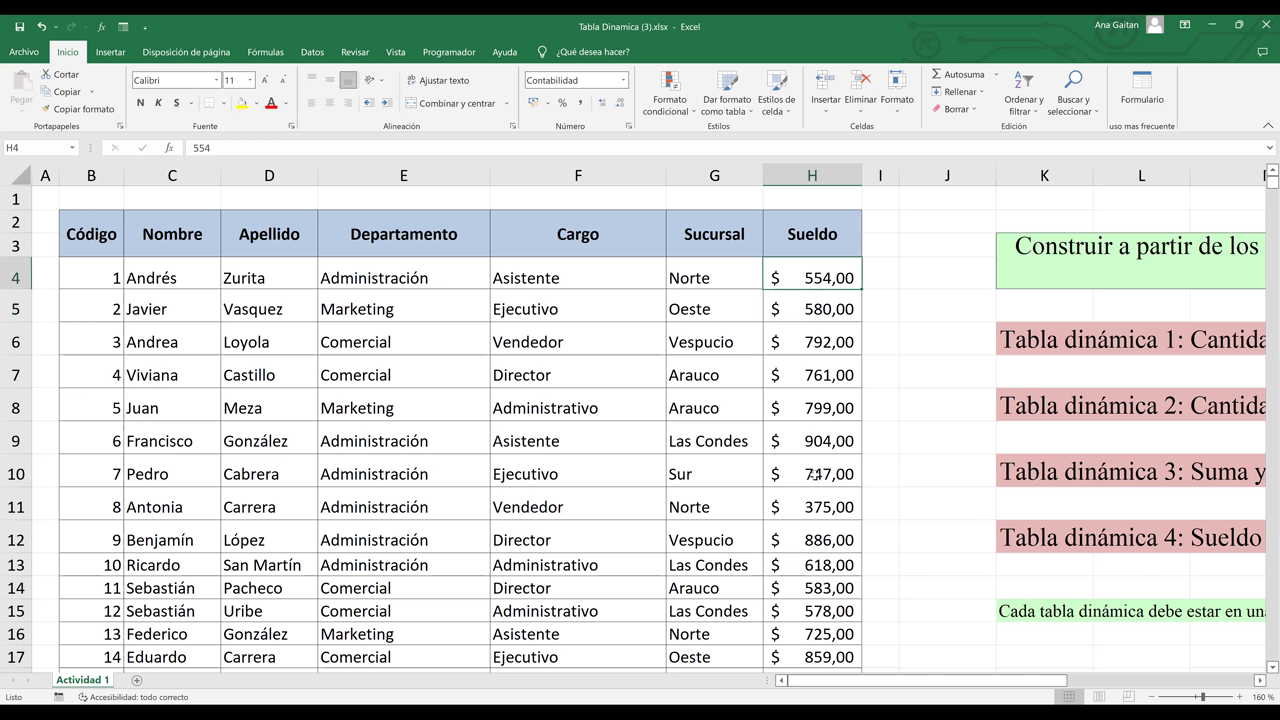
click(799, 378)
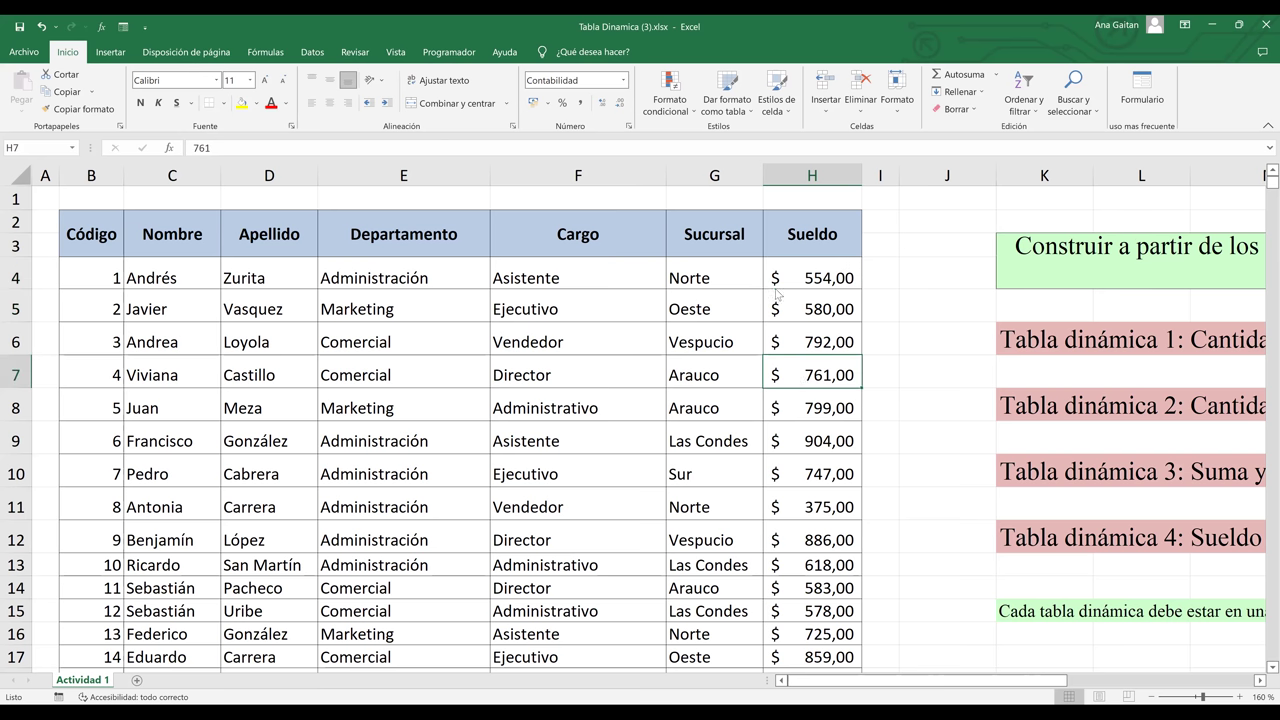
Copy cell H4 and review the Valores choice in its paste options and under Pegado especial, without pasting
key(shift+F10)
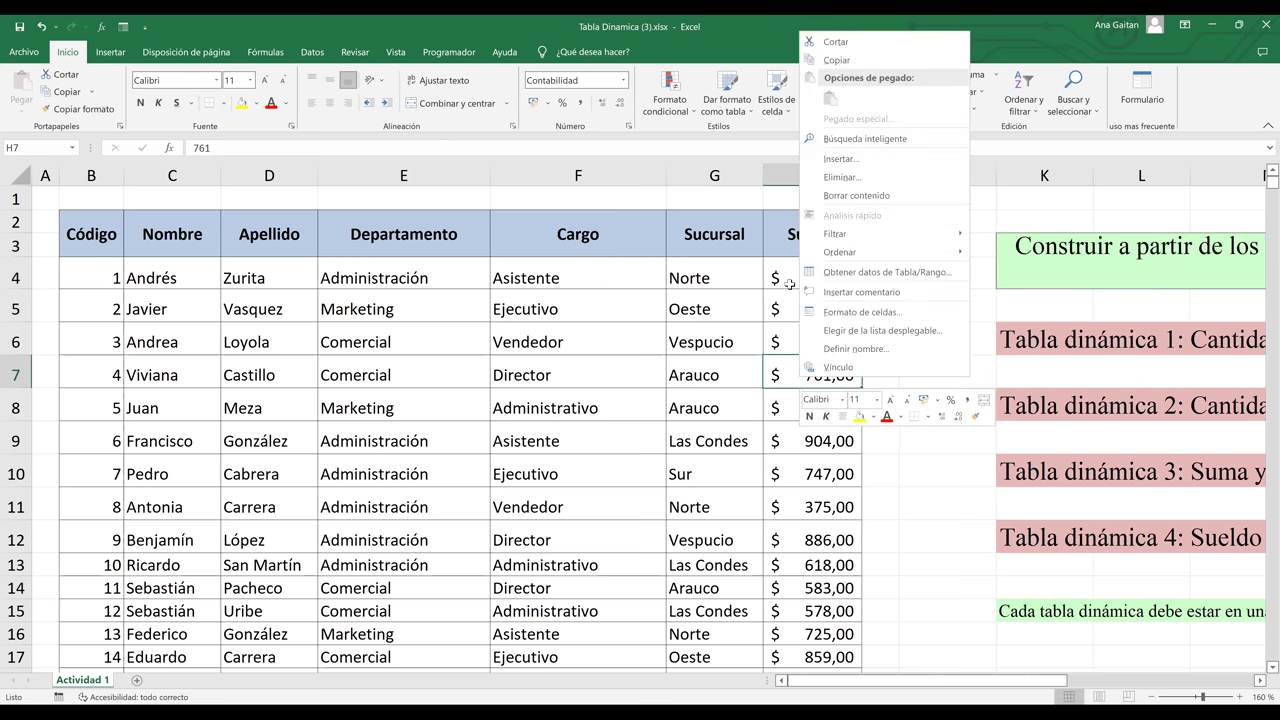
click(789, 284)
key(ctrl+c)
right_click(789, 284)
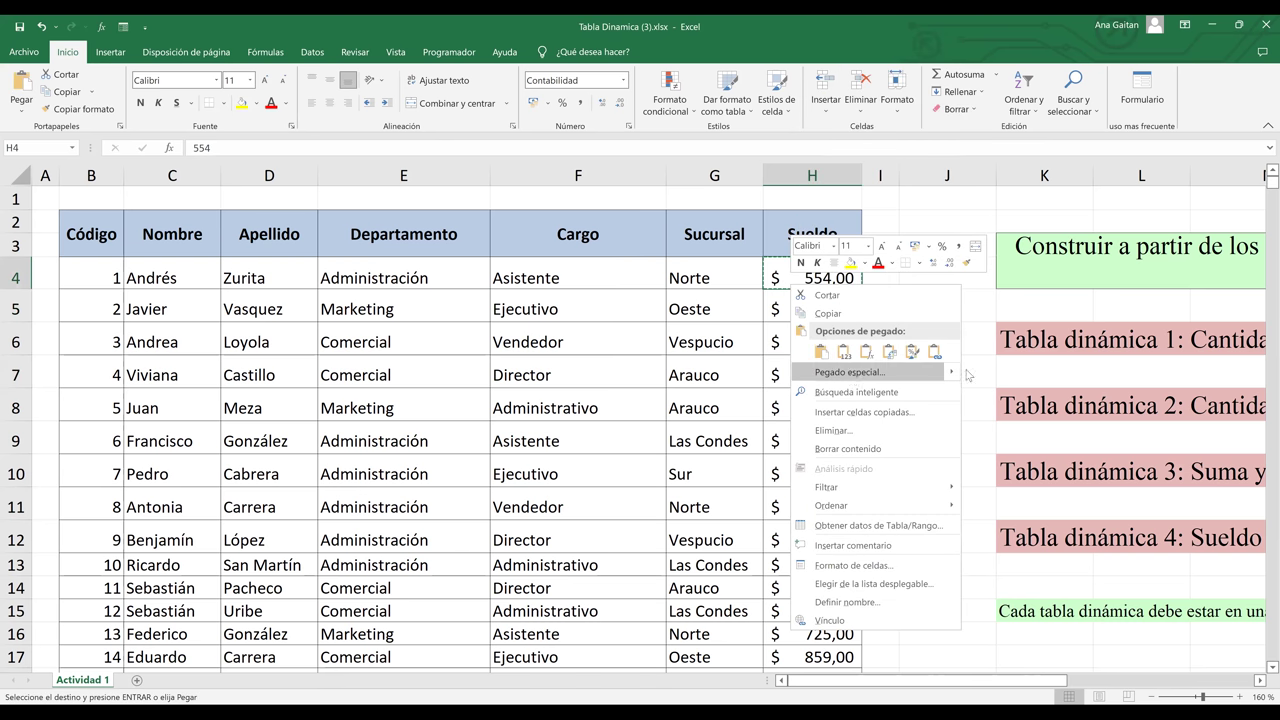
click(949, 376)
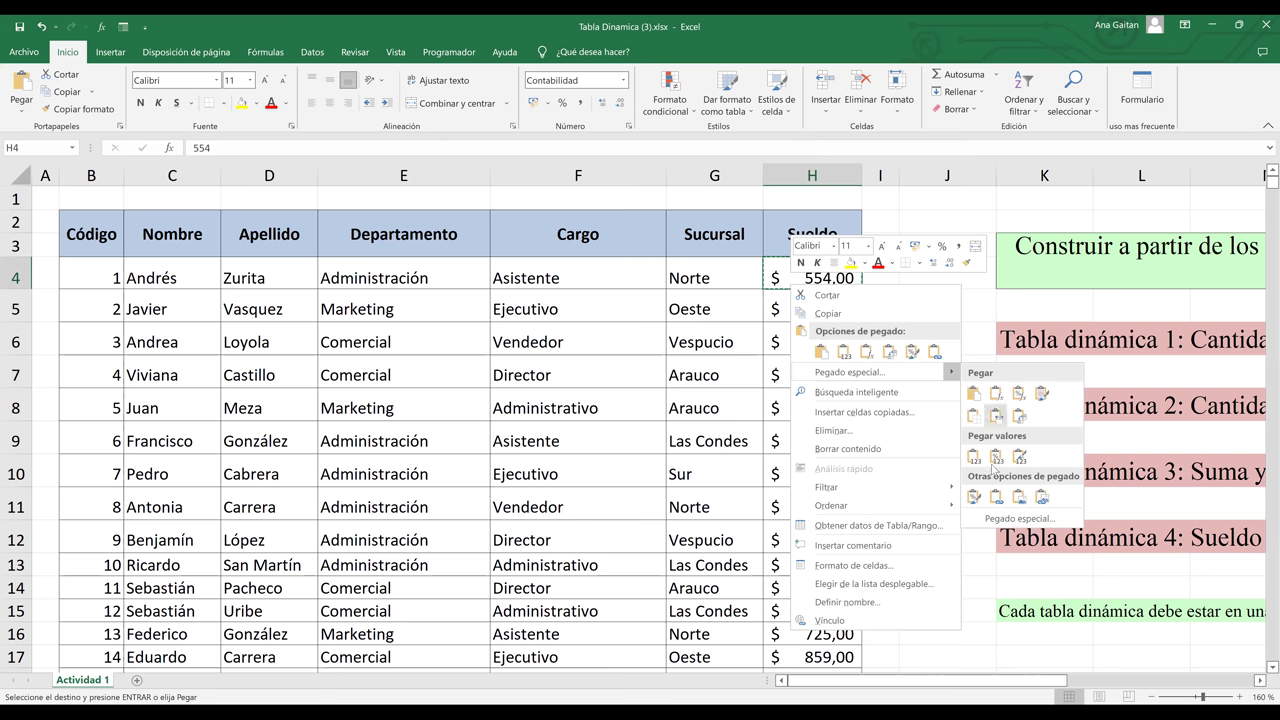
click(973, 456)
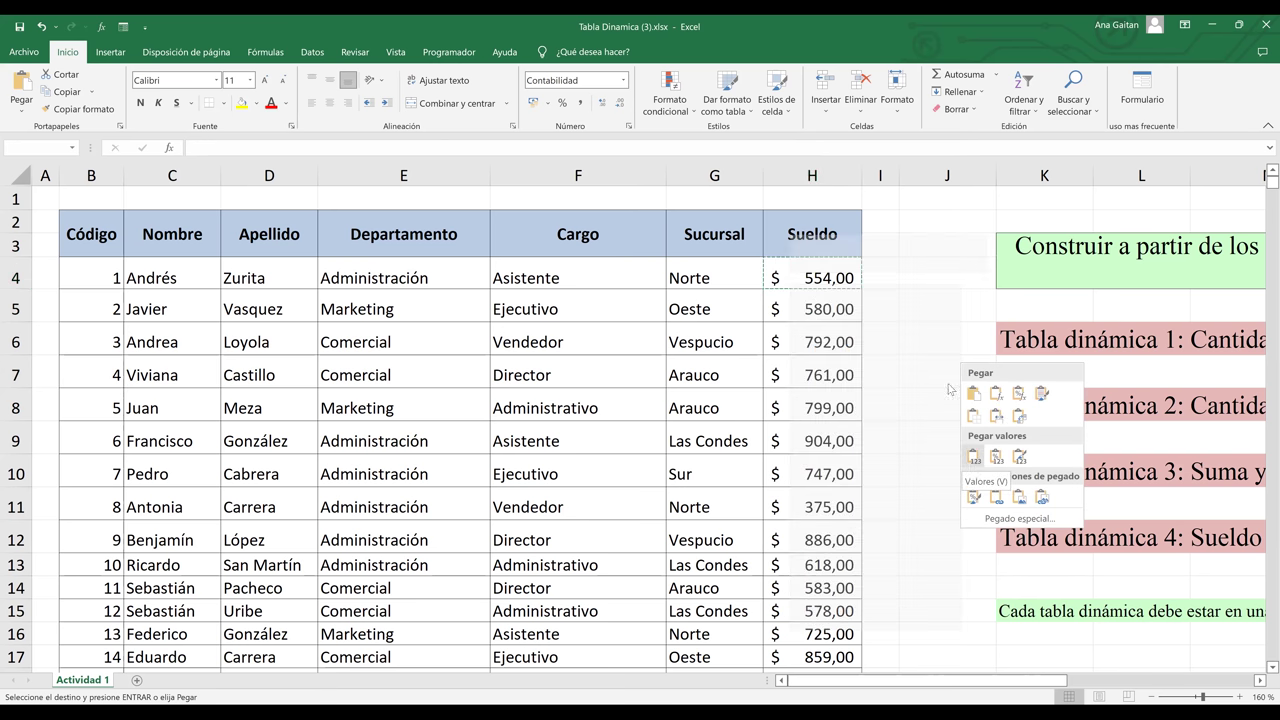
right_click(850, 366)
click(847, 362)
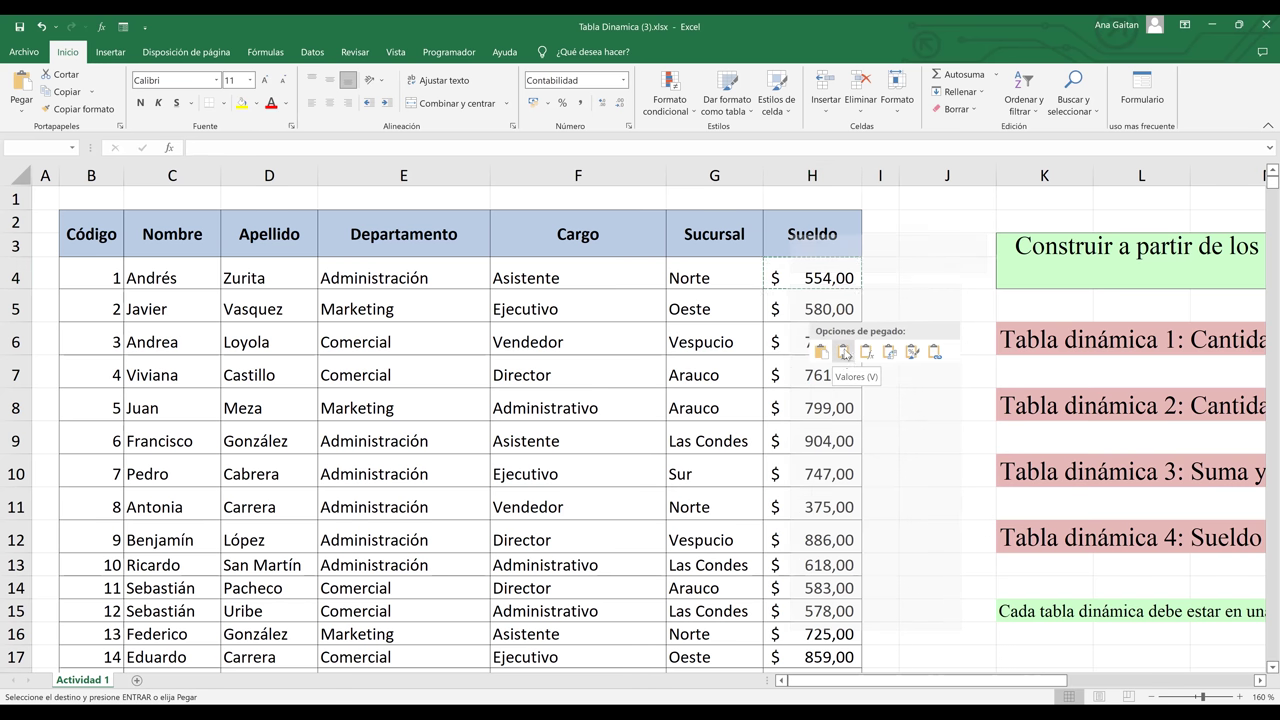
right_click(795, 282)
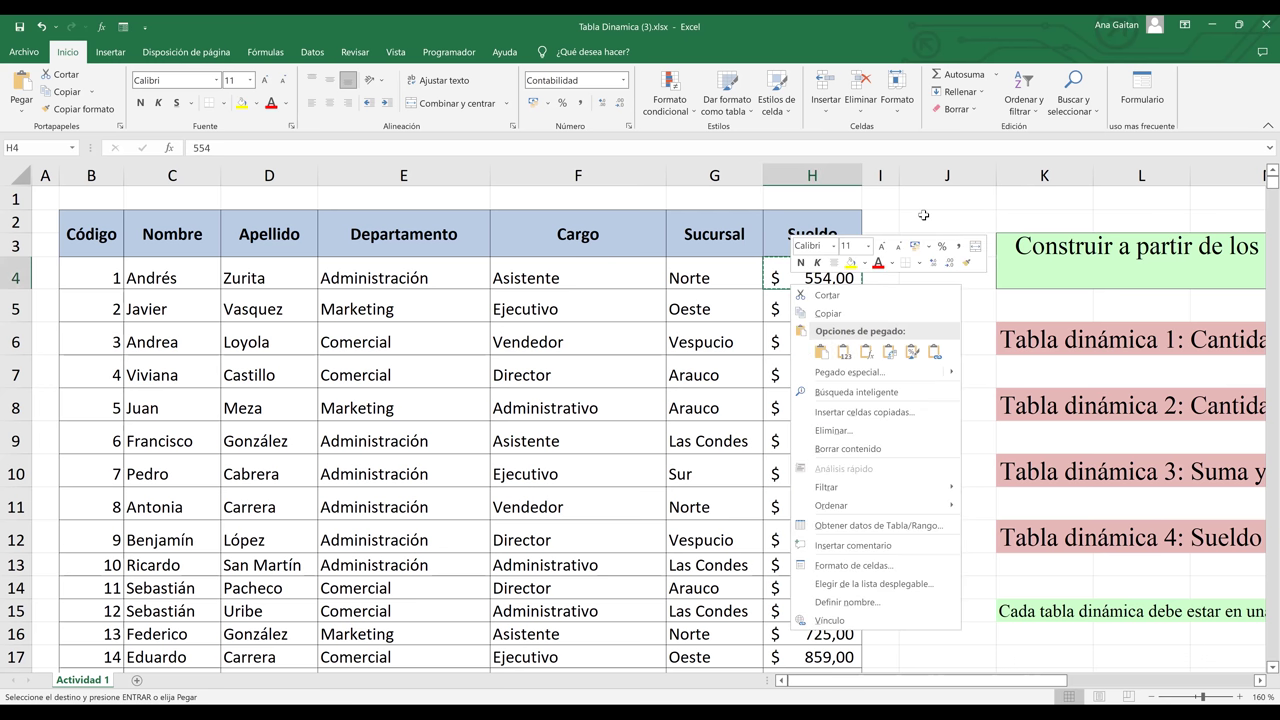
key(Escape)
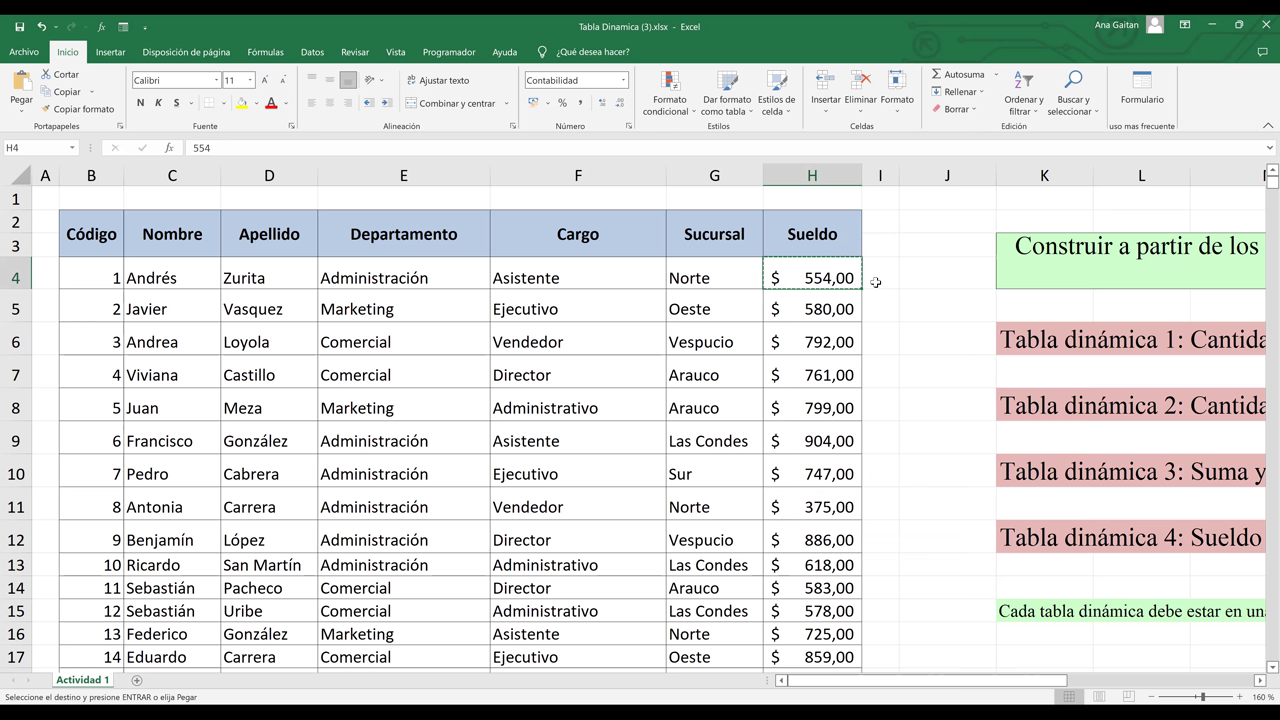
key(Escape)
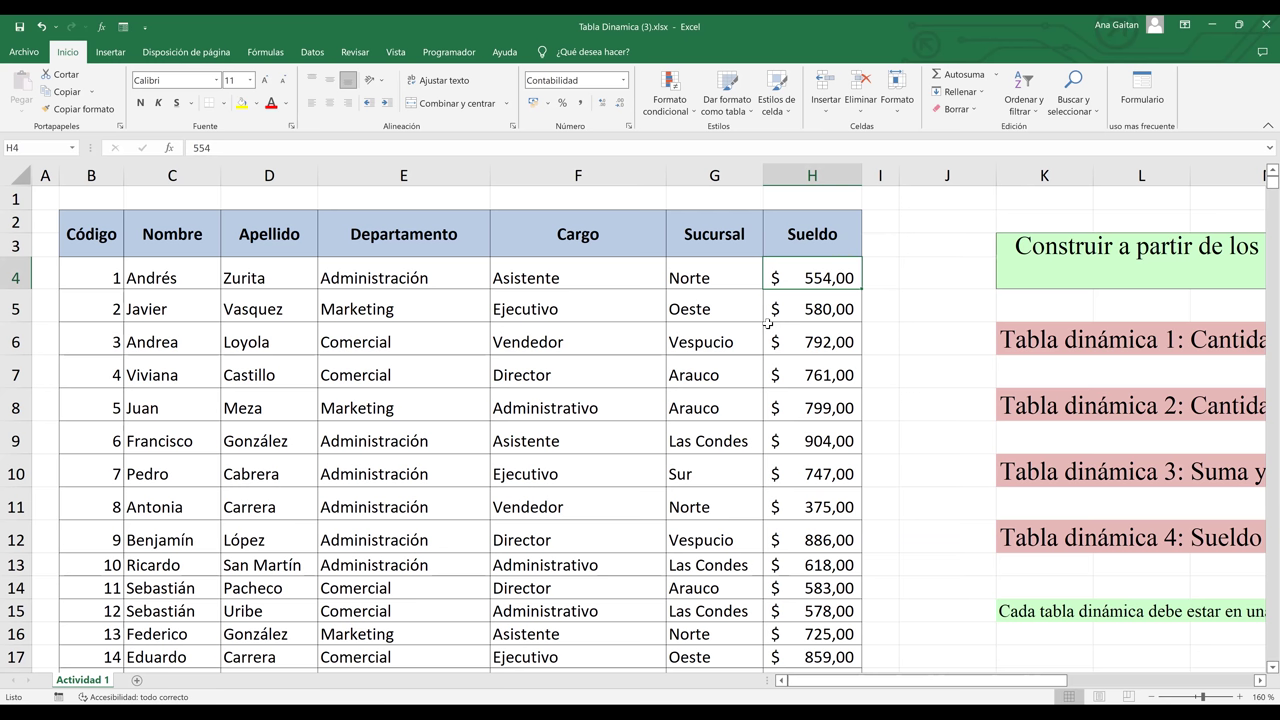
key(Down)
key(Down)
key(Down)
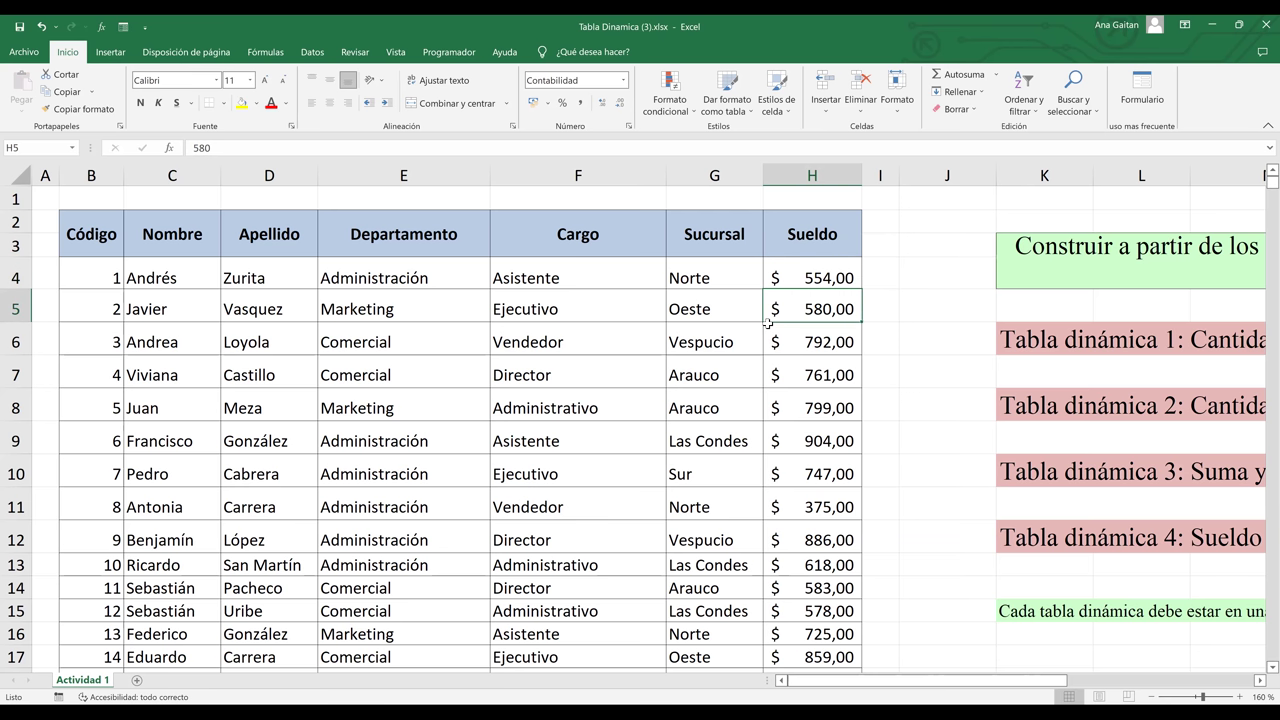
key(Down)
key(Left)
key(Left)
key(Left)
key(Left)
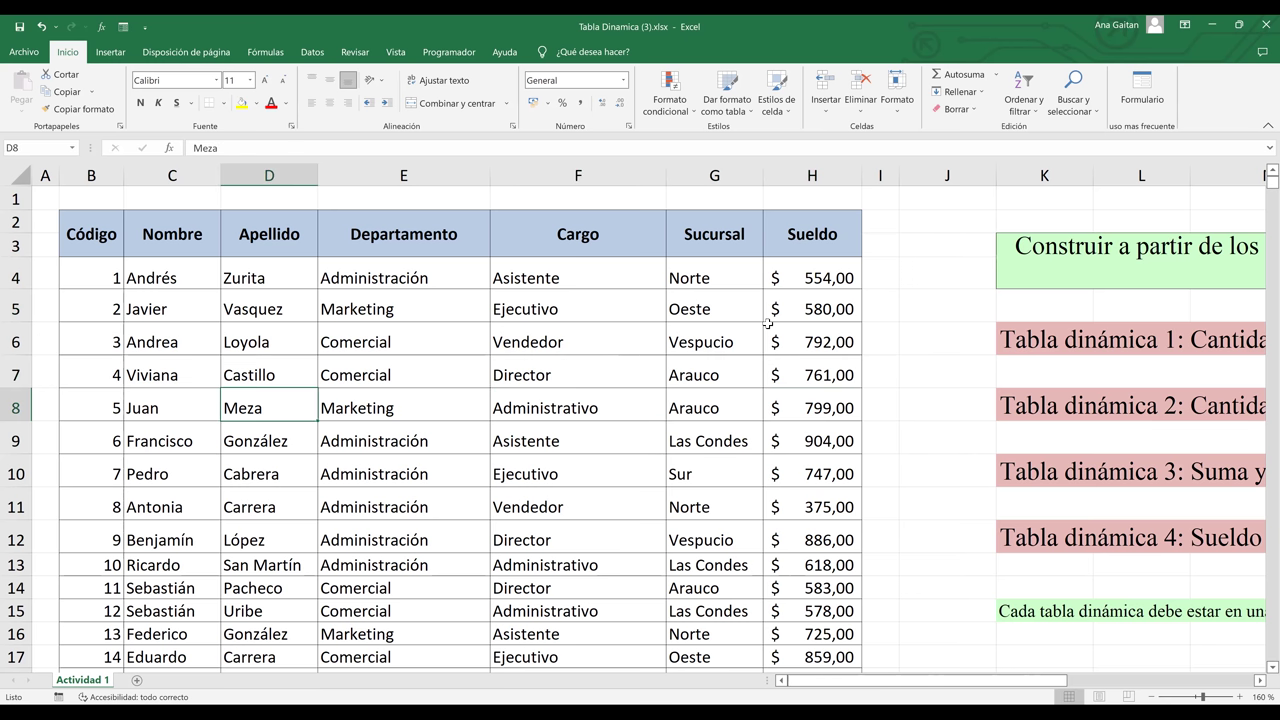
key(Right)
key(Right)
key(Right)
key(Right)
key(Right)
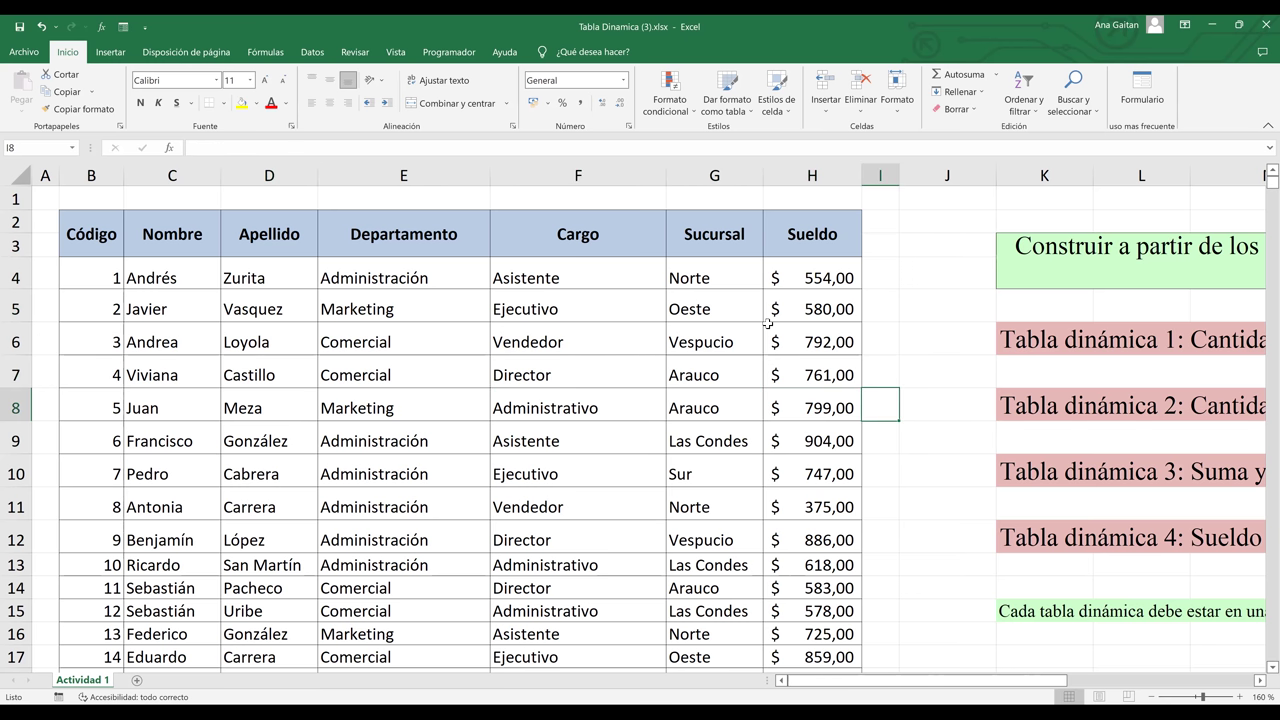
key(Right)
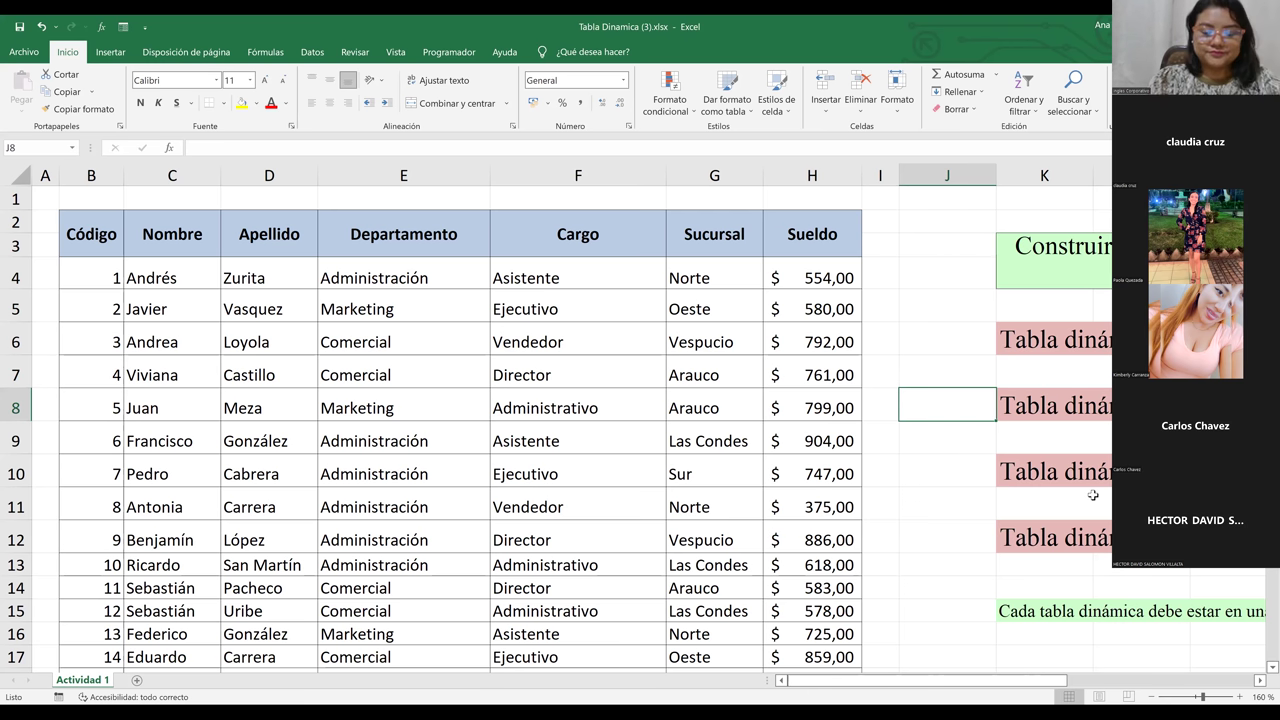
click(881, 341)
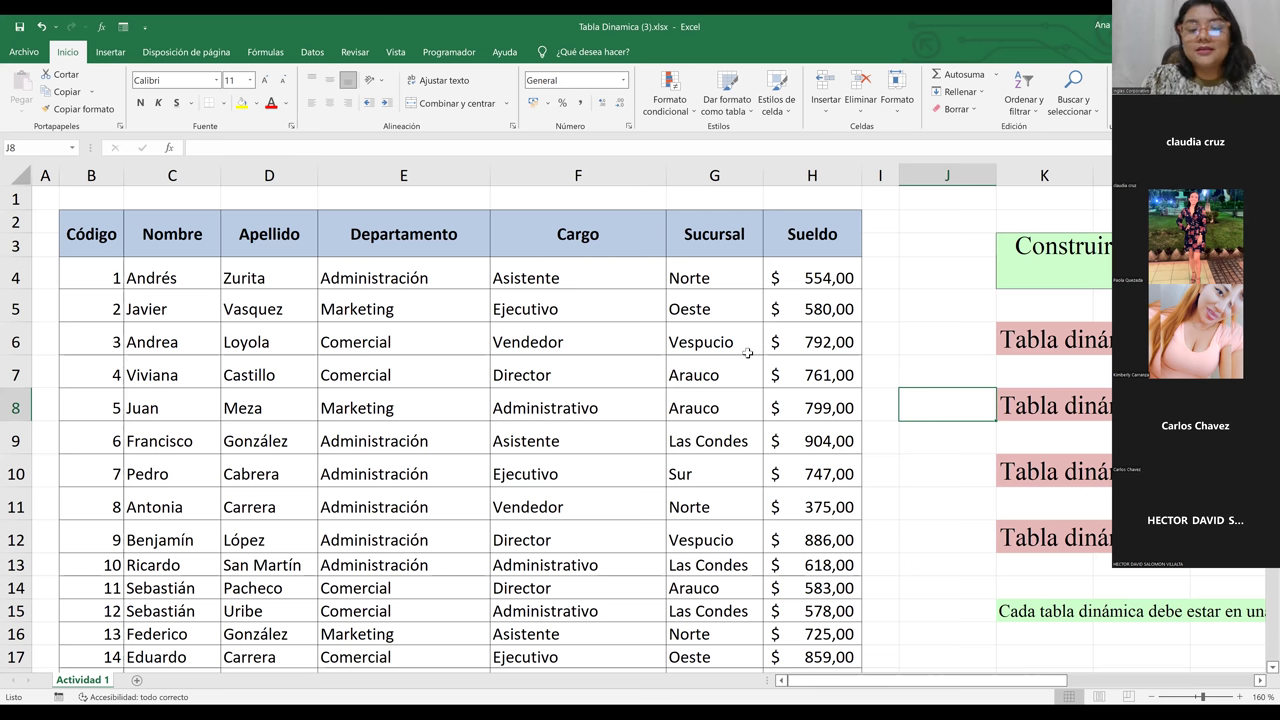
Insert a pivot table from the employee range 'Actividad 1'!$B$2:$H$153, placing it on a new worksheet
click(372, 359)
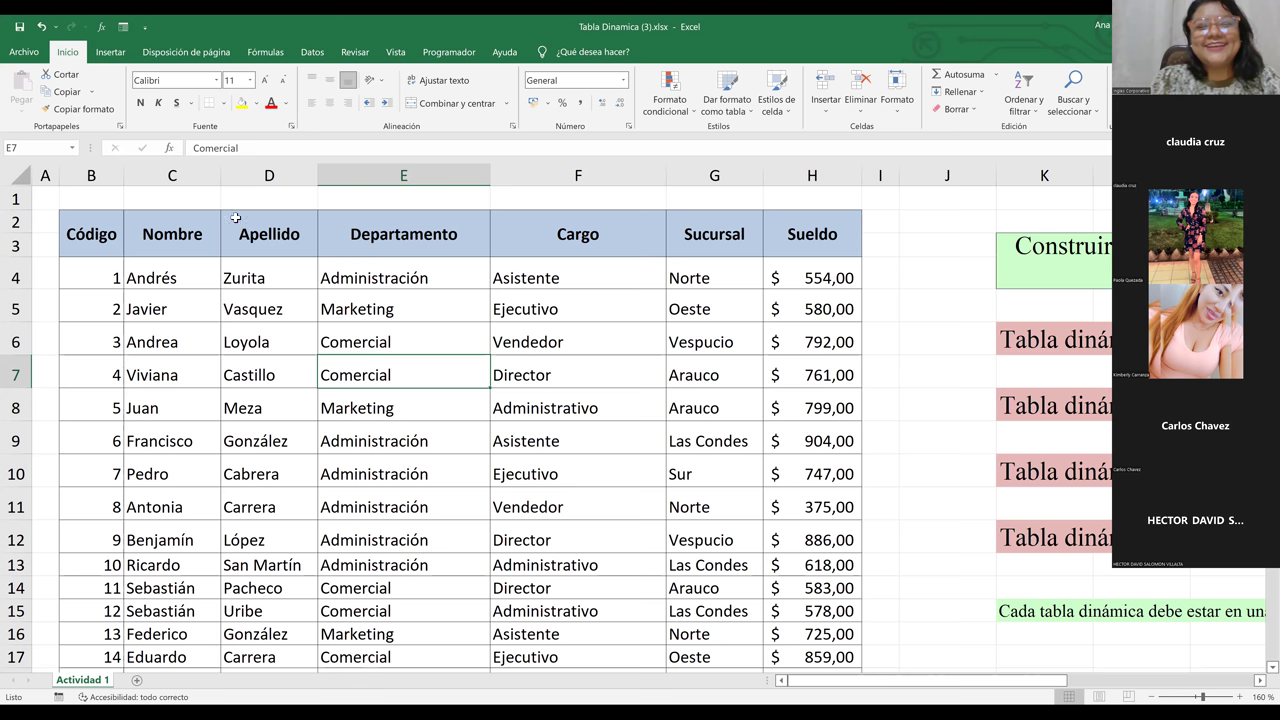
click(115, 52)
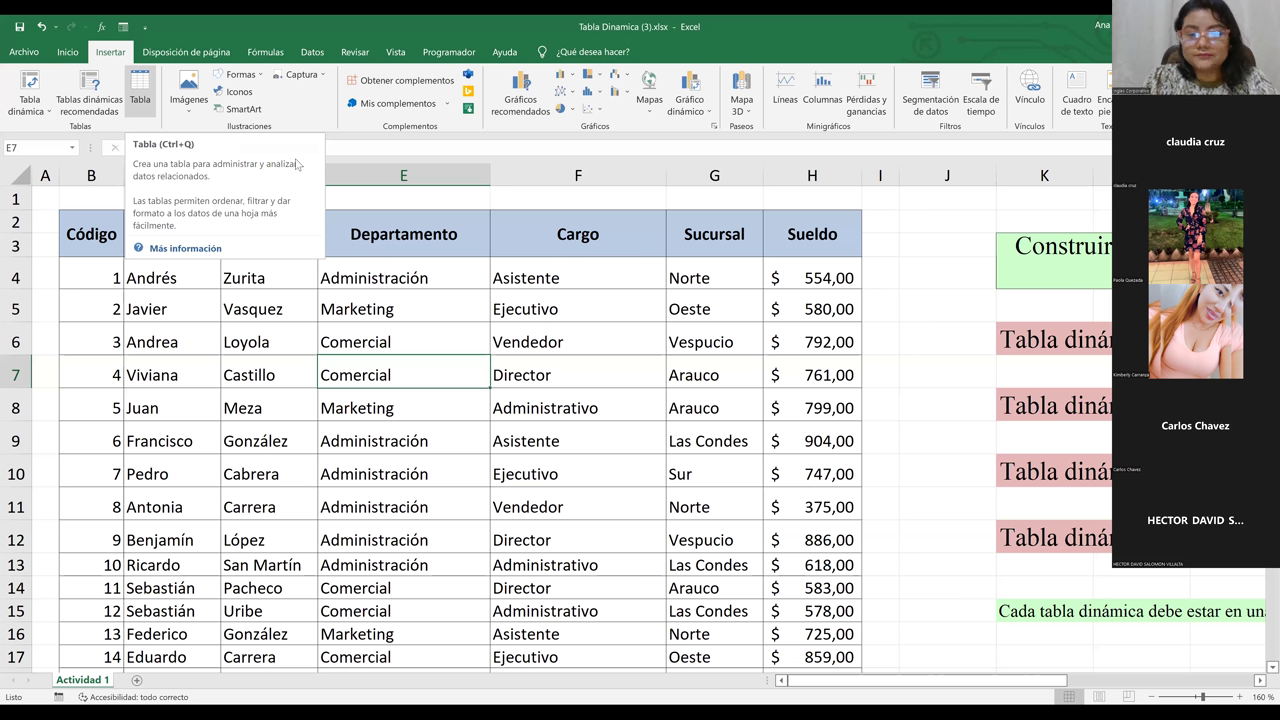
key(alt+n+v)
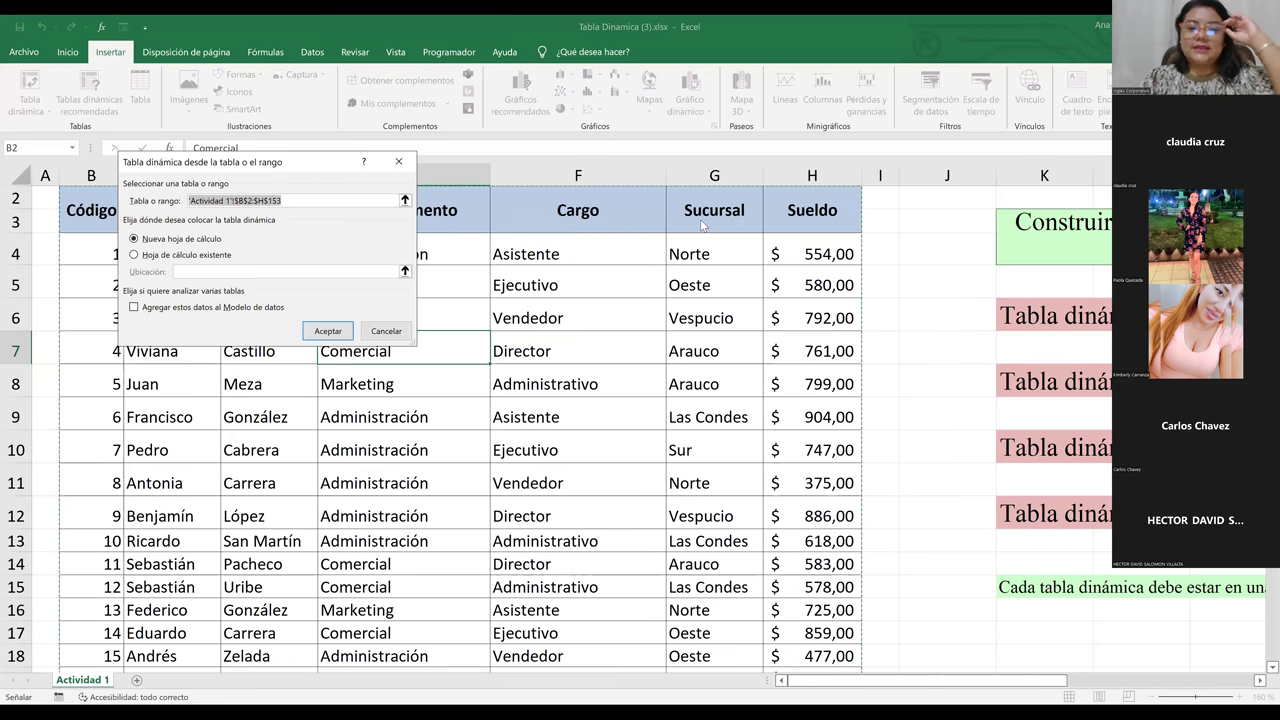
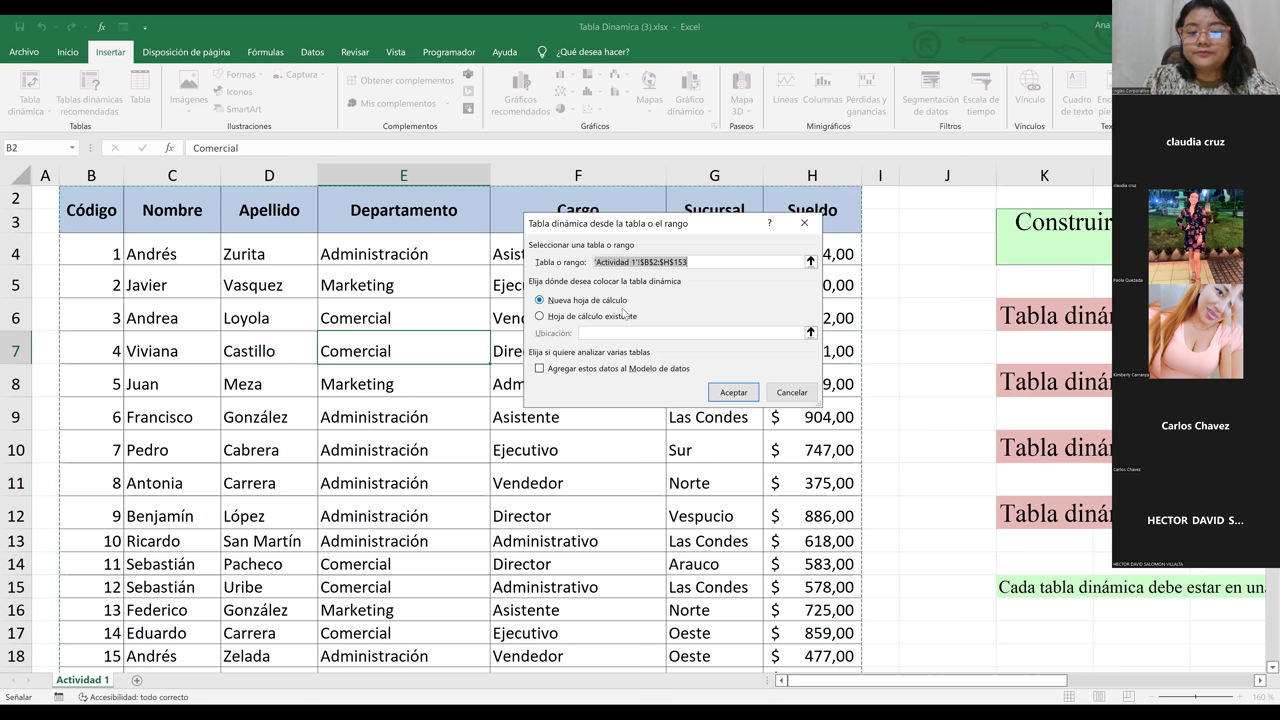
click(540, 316)
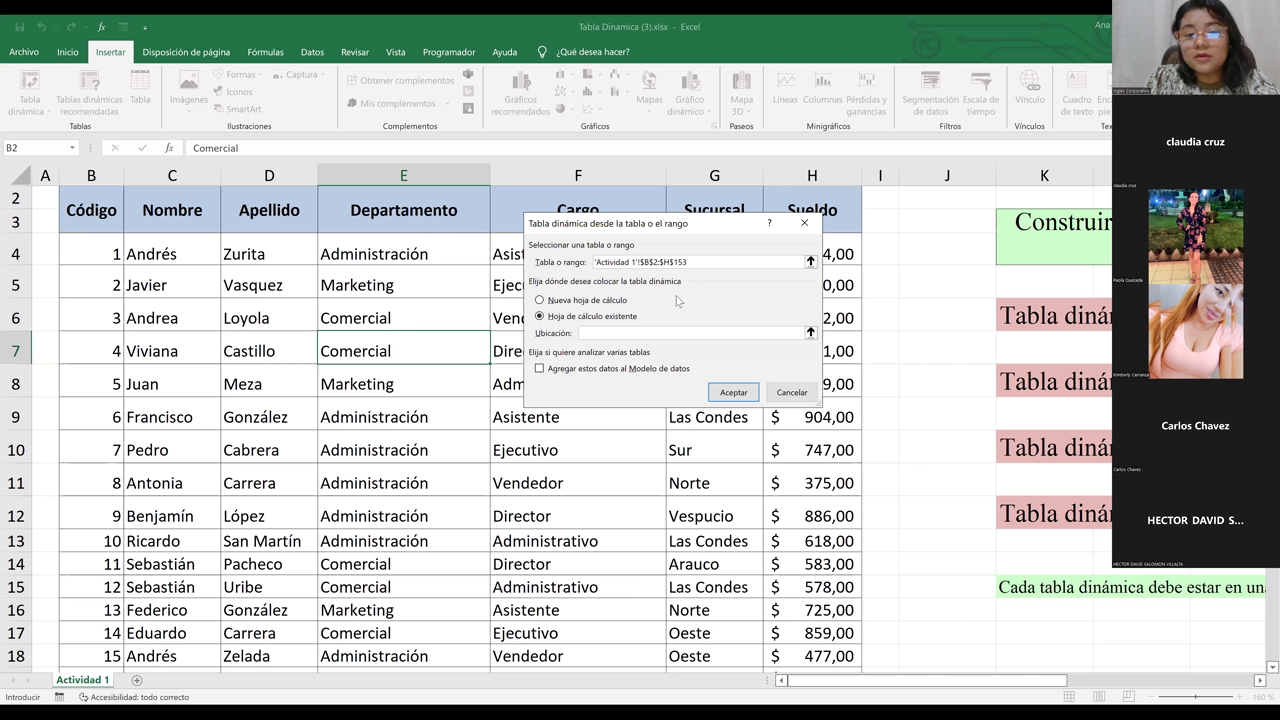
key(alt+n)
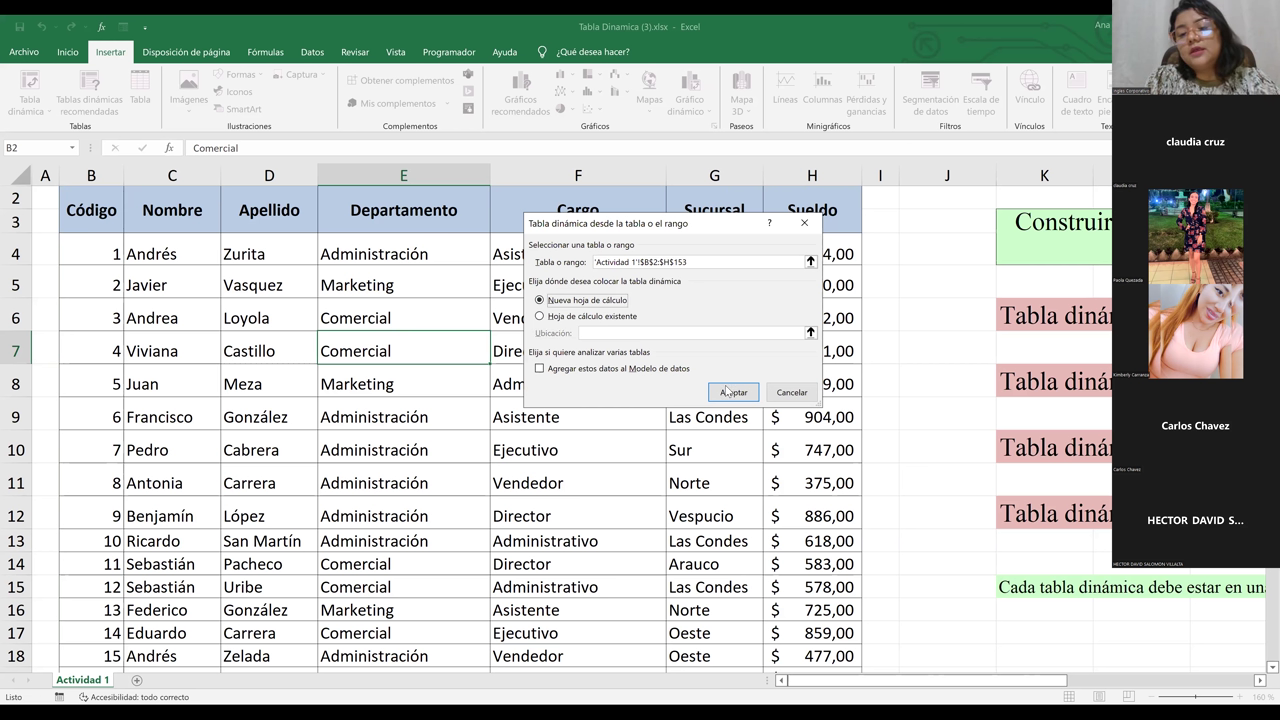
click(728, 393)
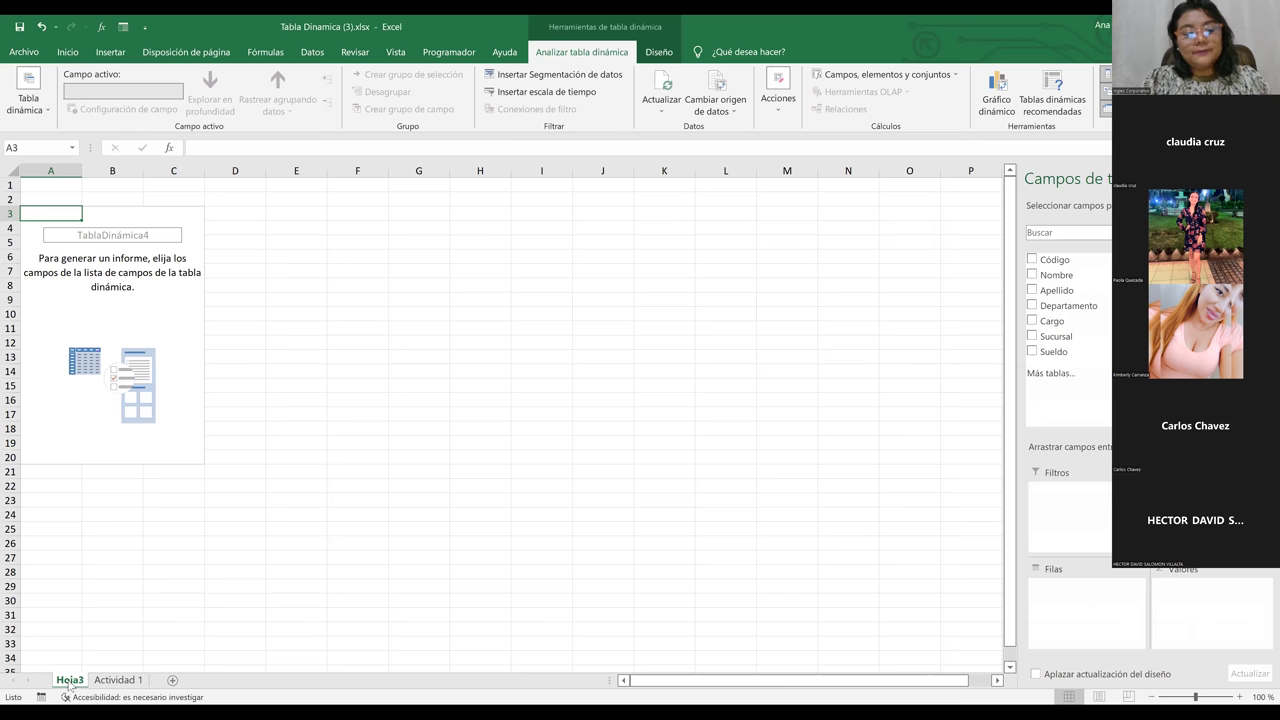
Select cells C6, B9 and C9 inside the empty pivot table area on Hoja3 to examine its extent
click(149, 256)
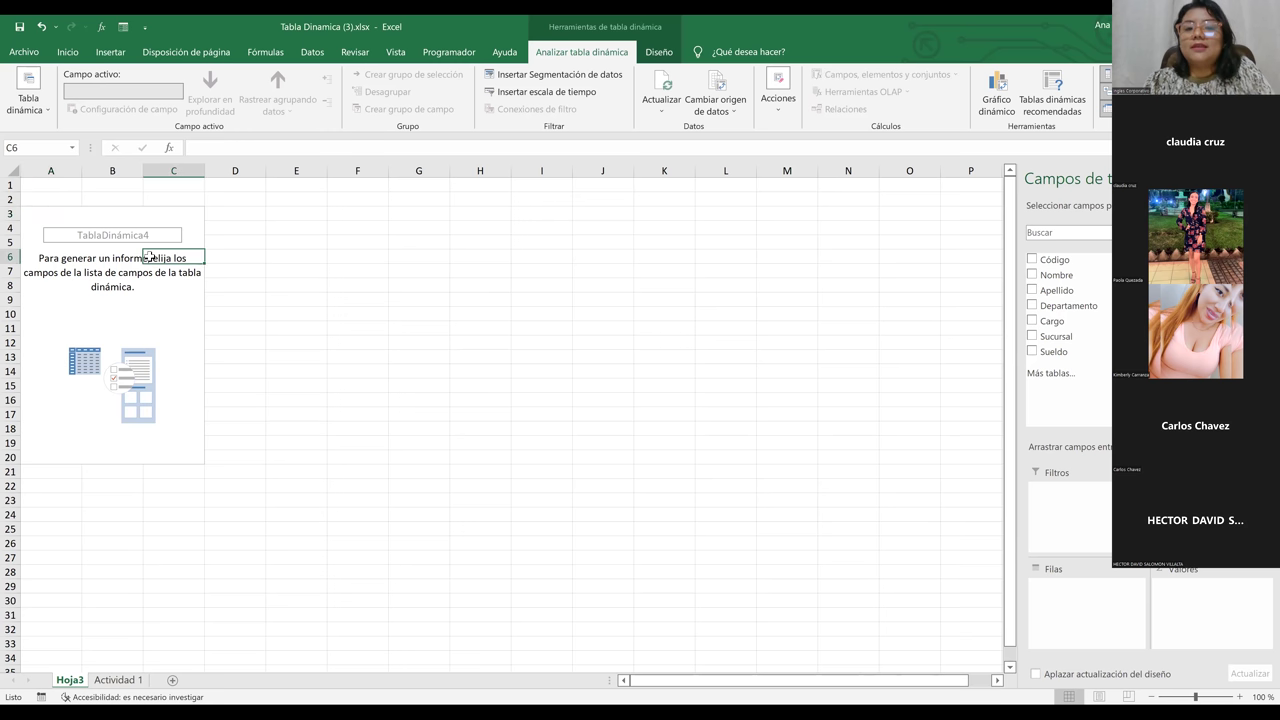
click(107, 297)
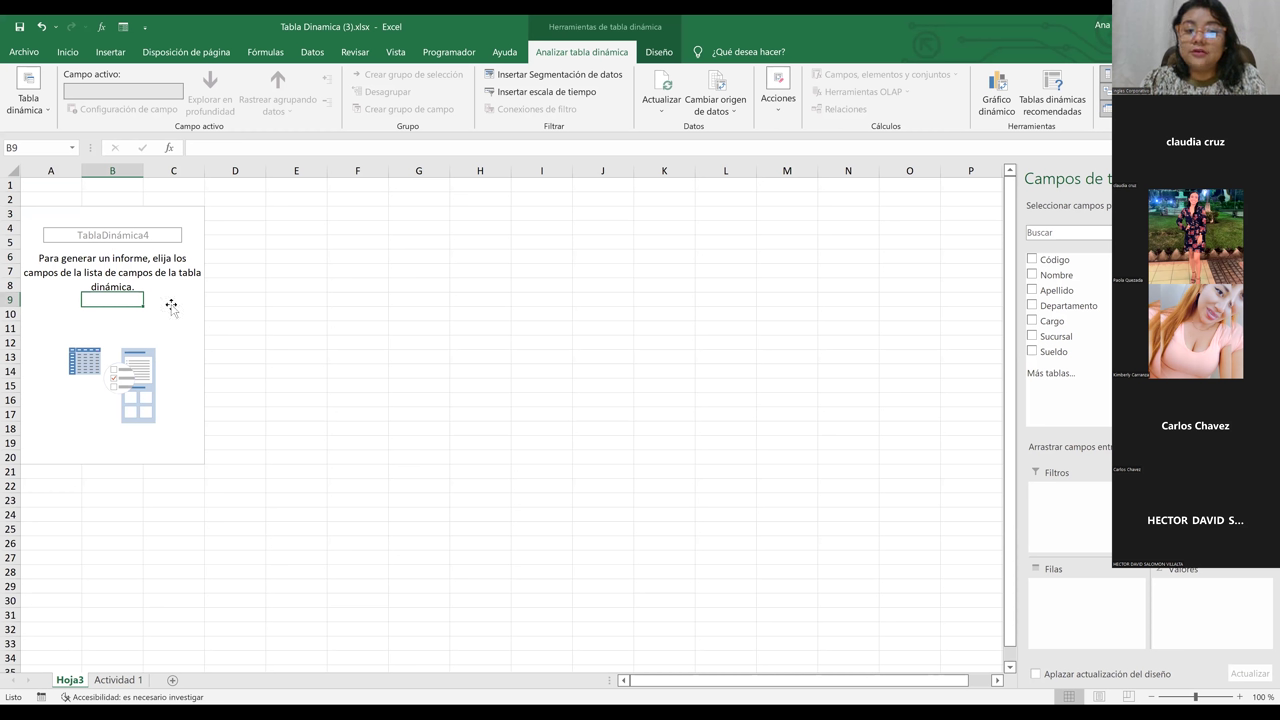
key(Right)
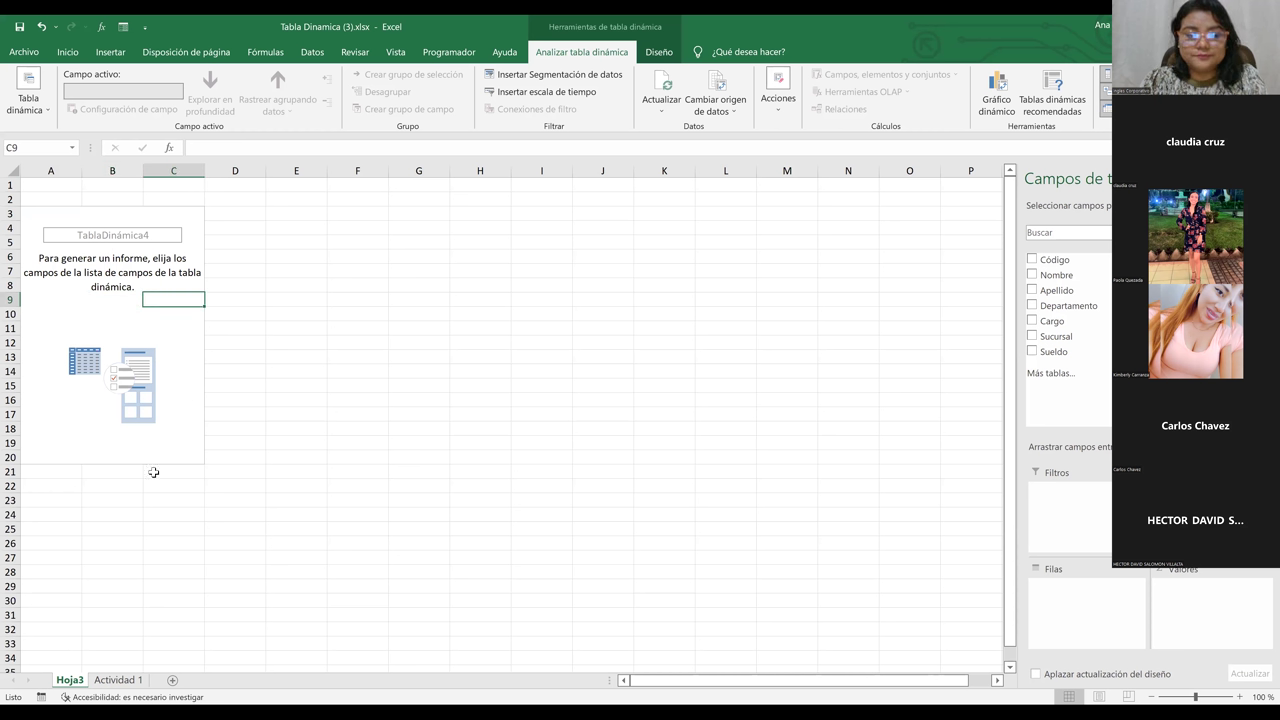
Return to Actividad 1 and highlight the source data from the Código header downward to review the pivot table's range
click(118, 680)
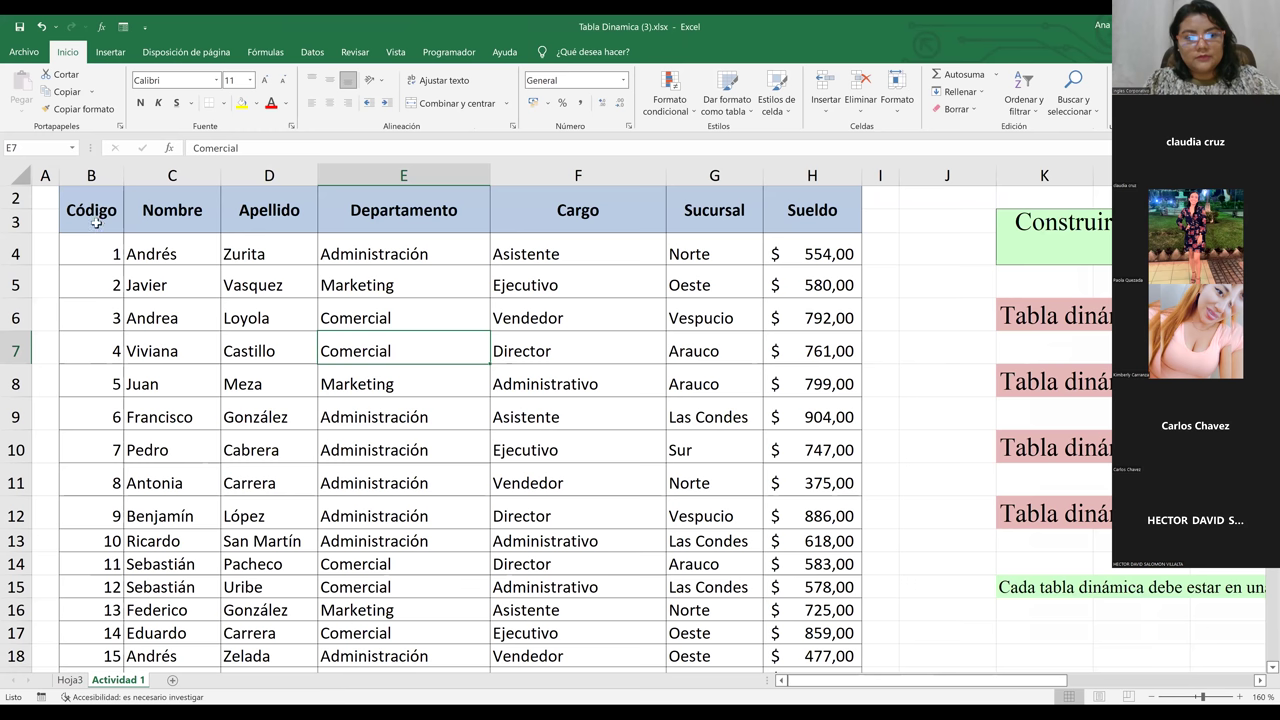
drag(96, 222, 108, 215)
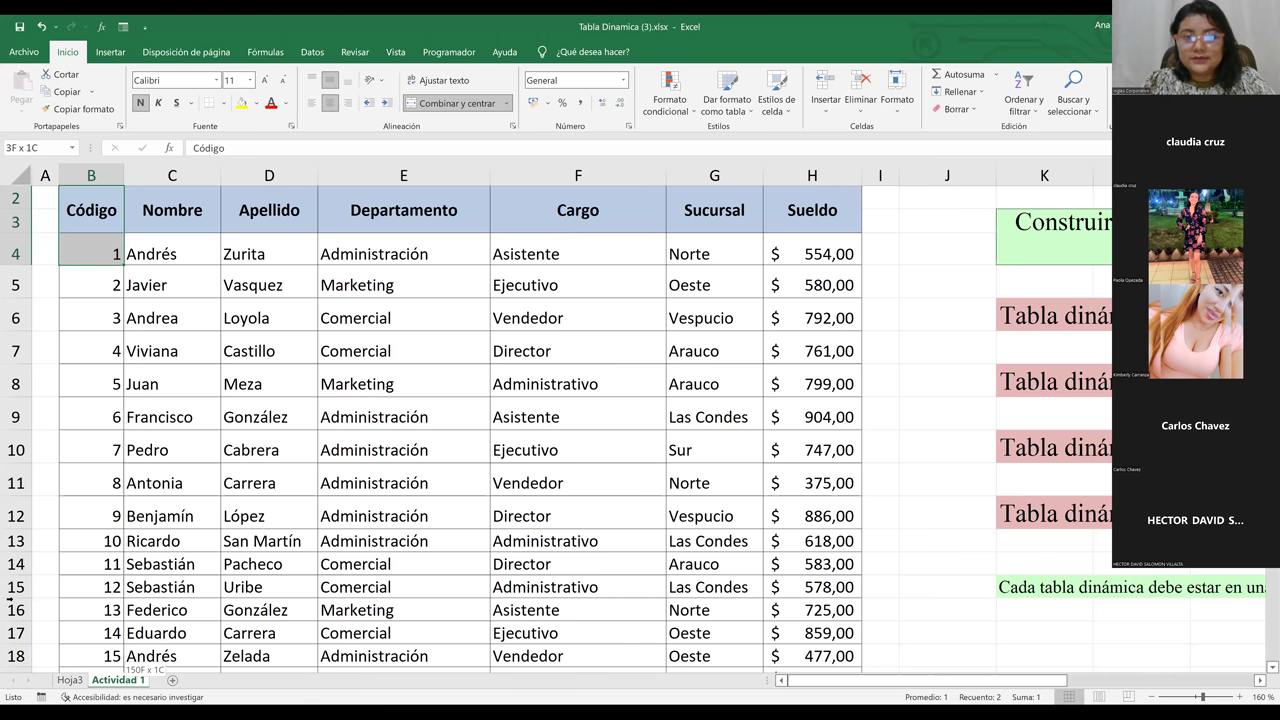
key(ctrl+Down)
key(shift+space)
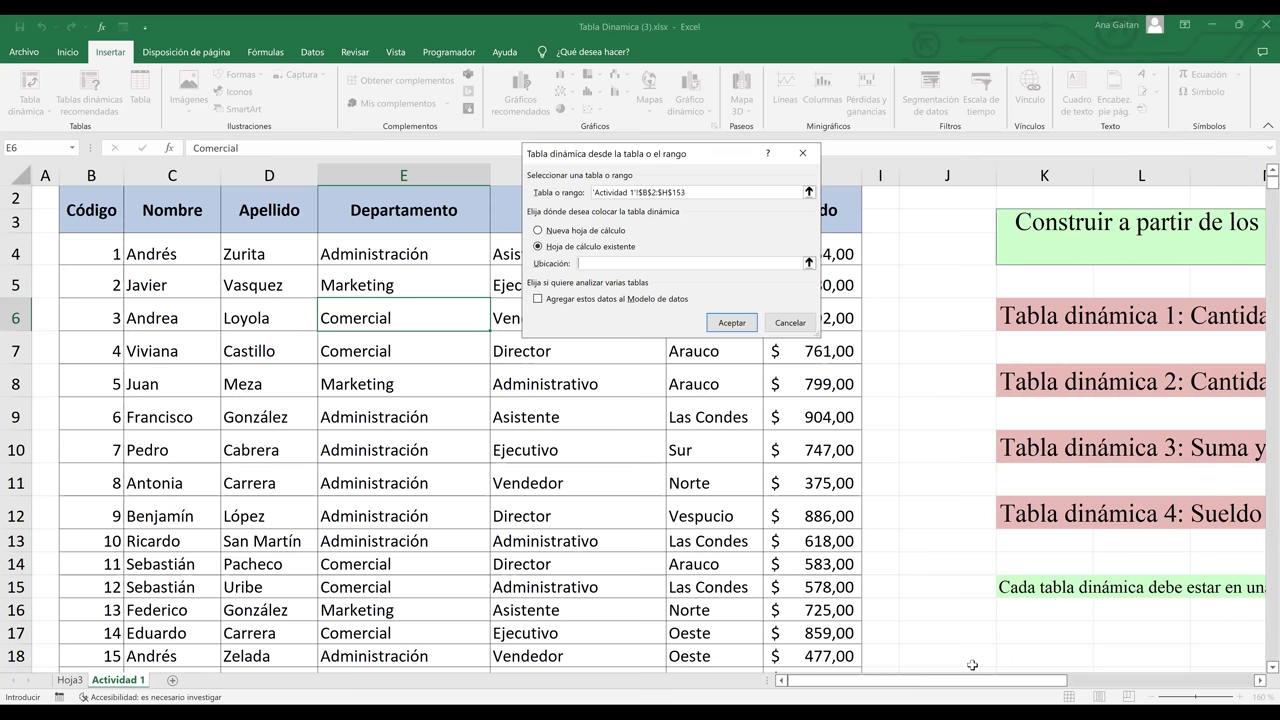
Place a pivot table of the employee range on the existing Actividad 1 sheet at cell K21 and activate its area
click(1260, 680)
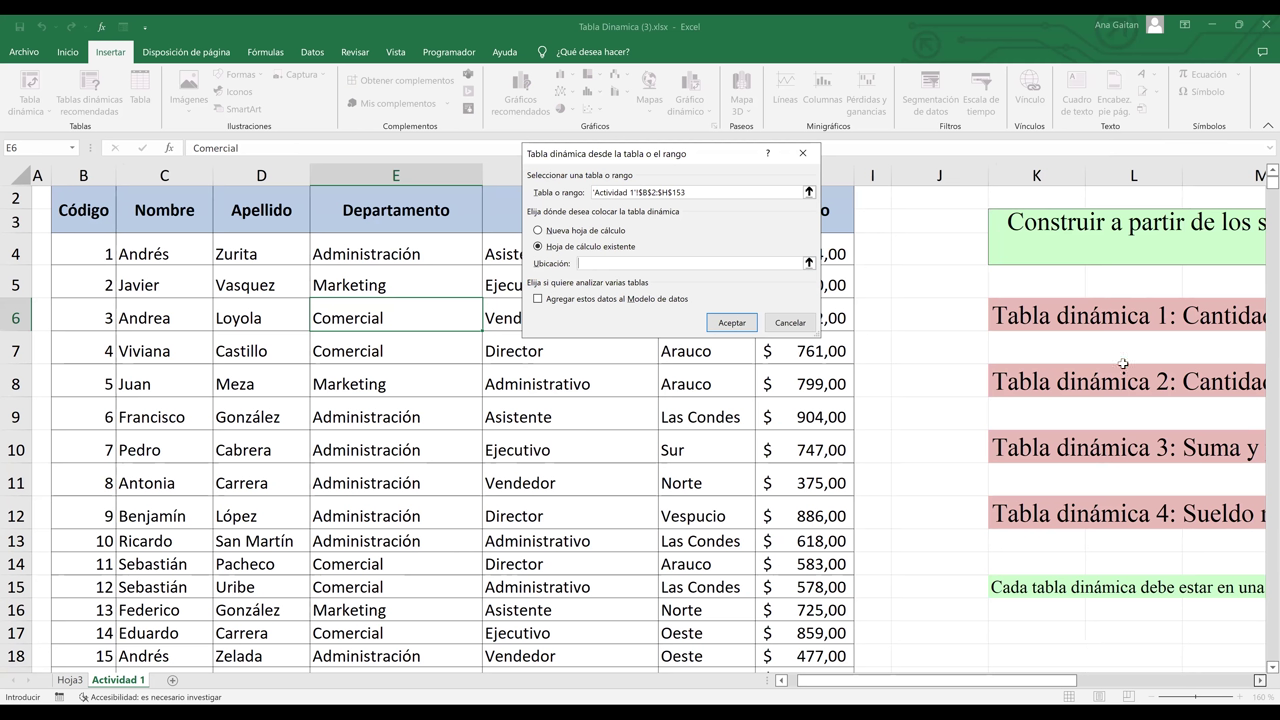
scroll(990, 478, down, 3)
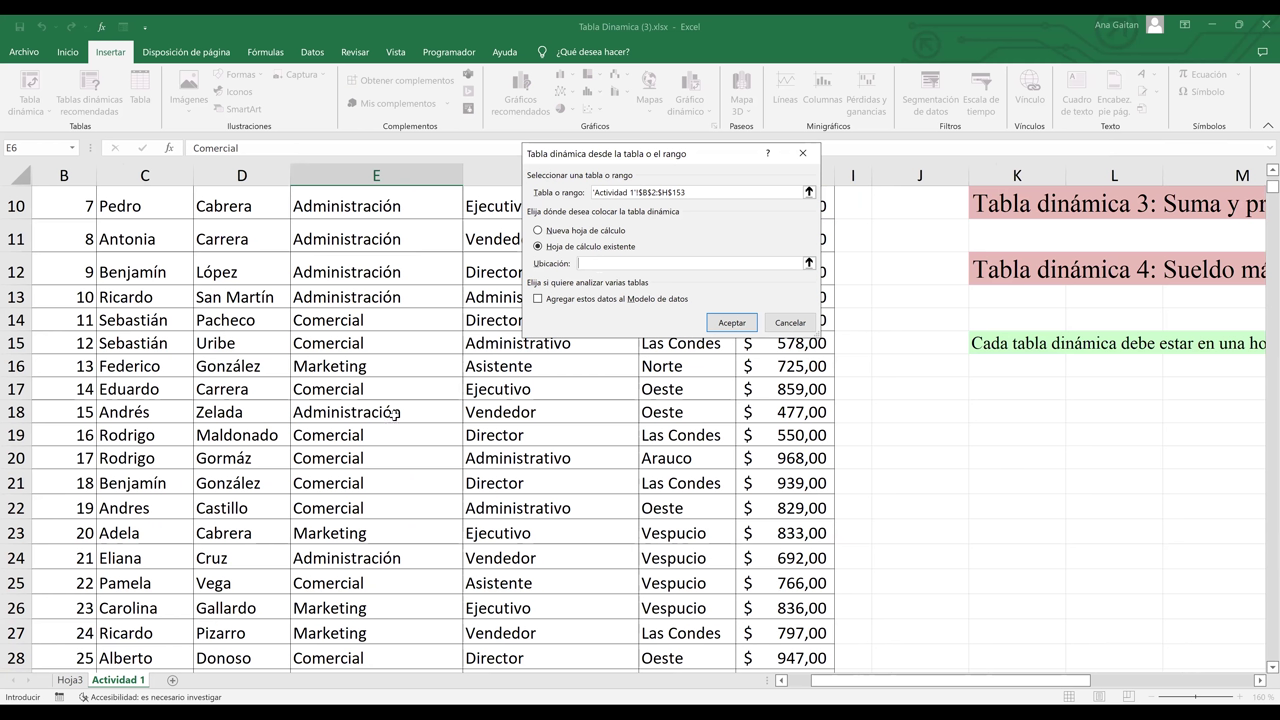
click(1017, 481)
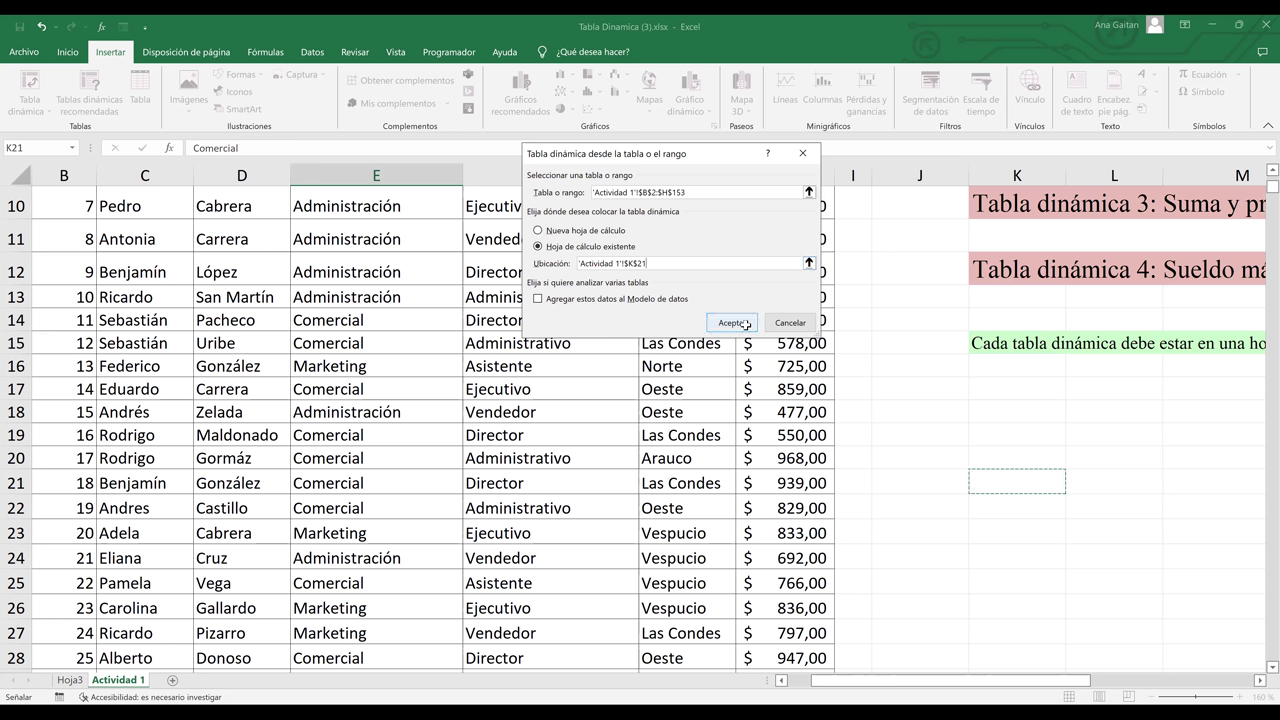
click(746, 324)
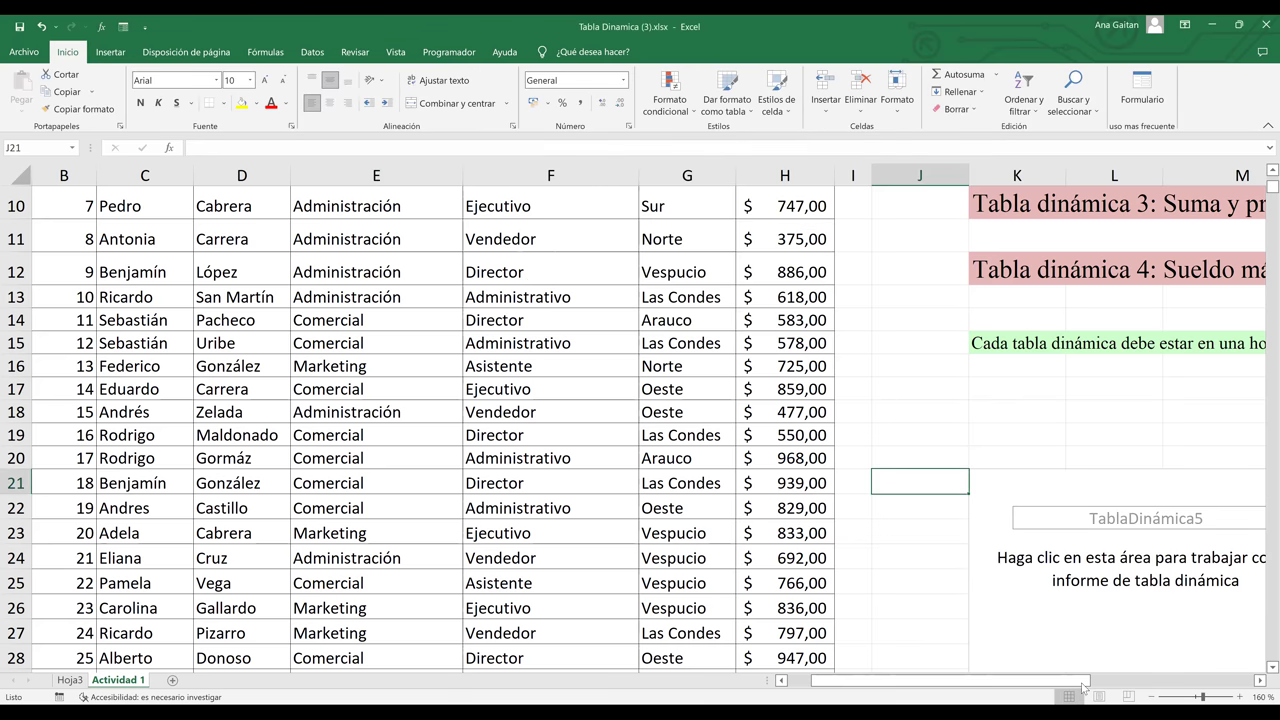
scroll(1138, 695, right, 2)
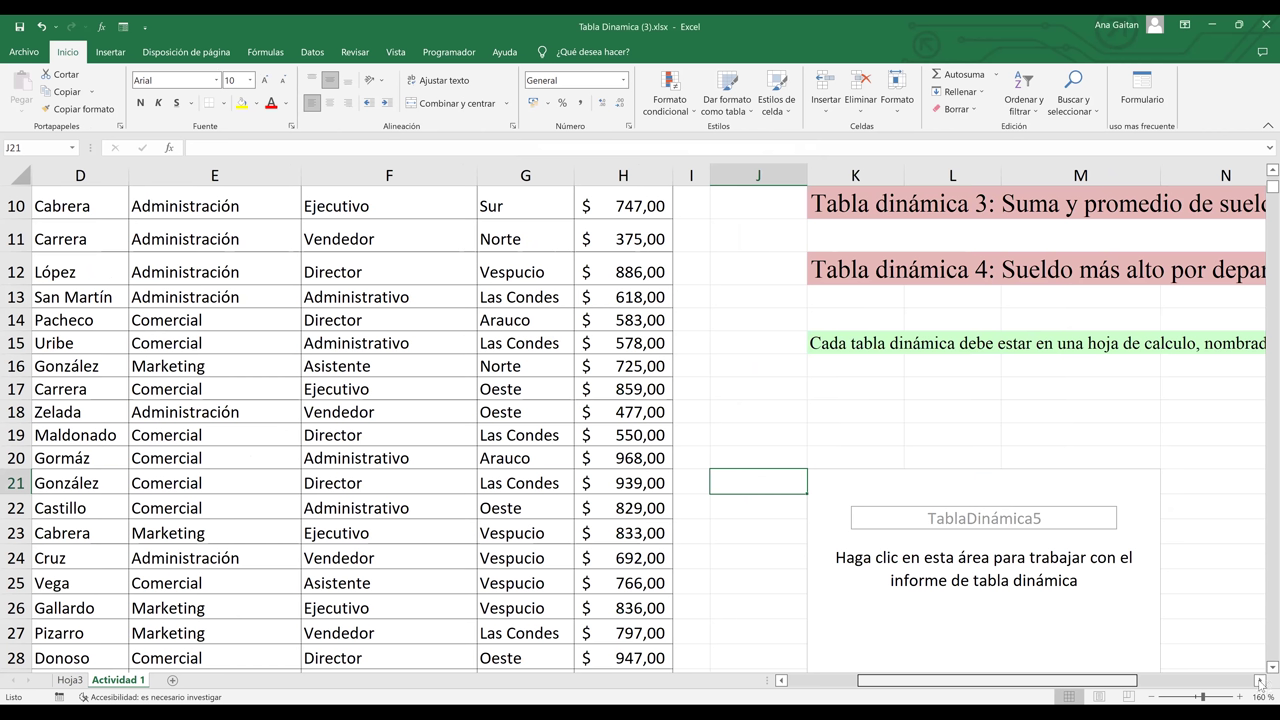
scroll(1074, 594, right, 2)
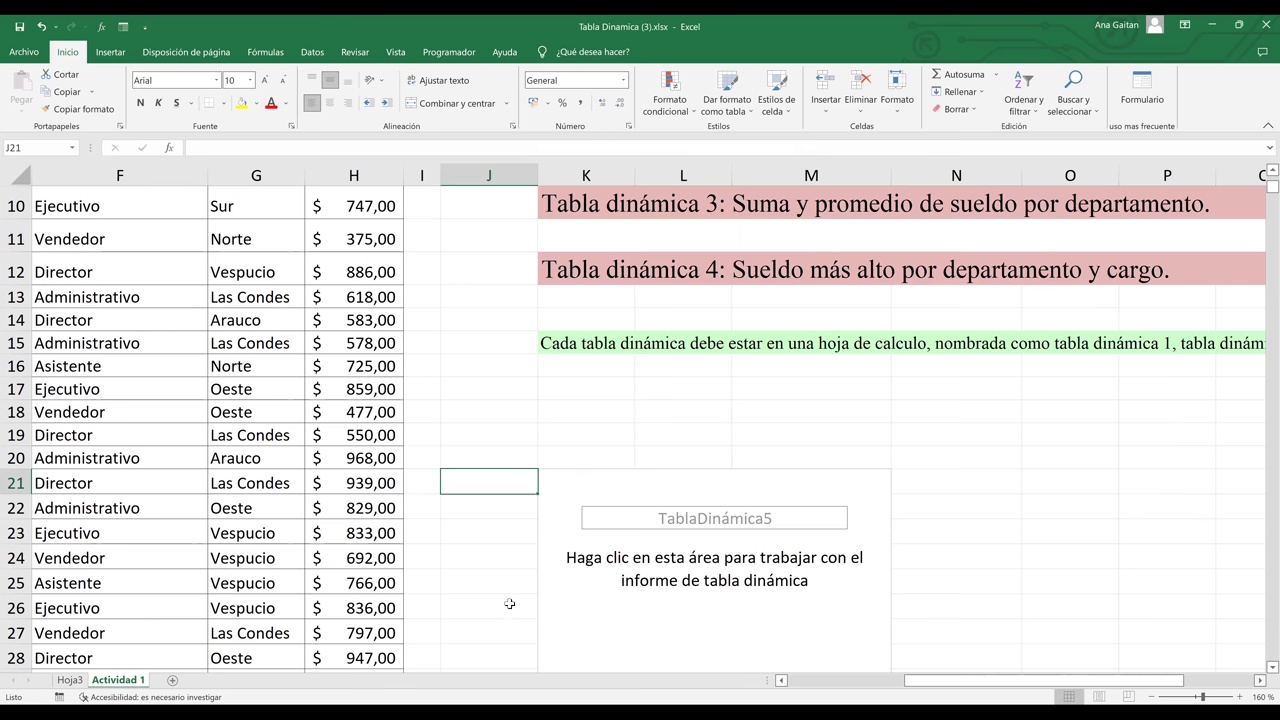
click(586, 607)
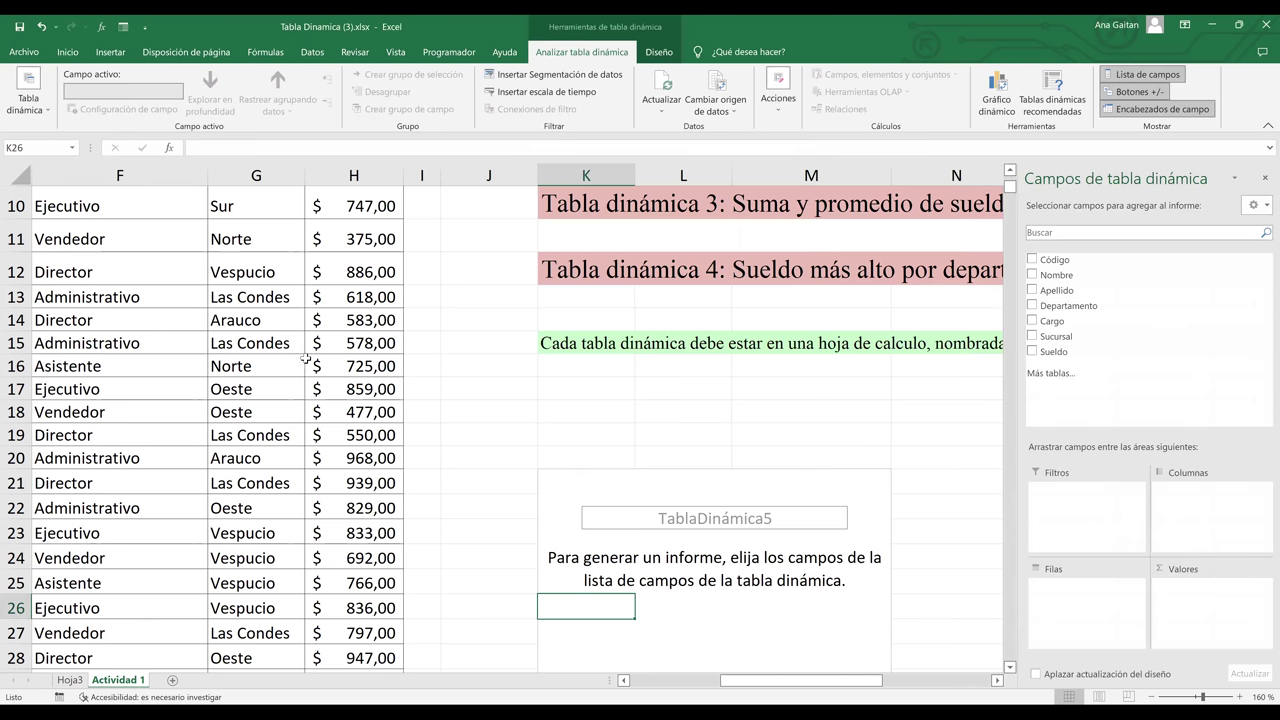
On Hoja3, select cells inside and outside the empty pivot table area to examine when its field list is available
key(ctrl+Page_Up)
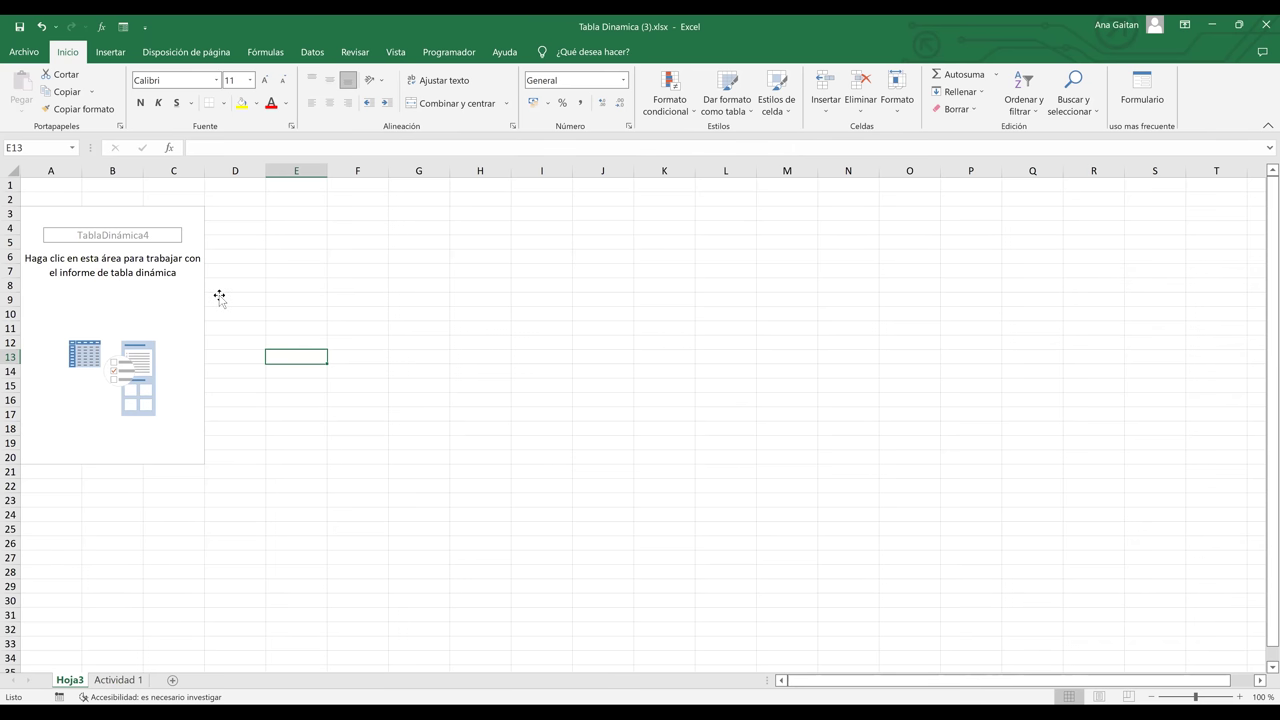
key(Up)
key(Up)
key(Up)
key(Up)
key(Up)
key(Up)
key(Up)
key(Up)
key(Left)
key(Left)
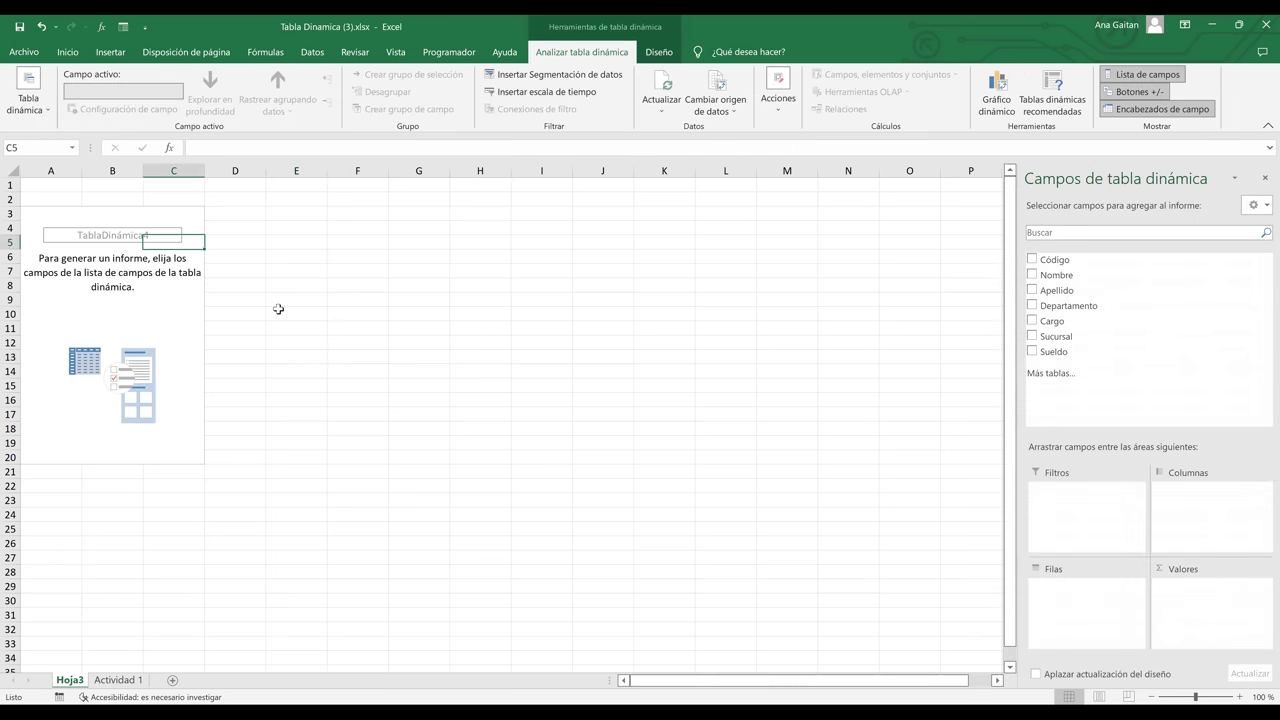
click(76, 256)
click(338, 427)
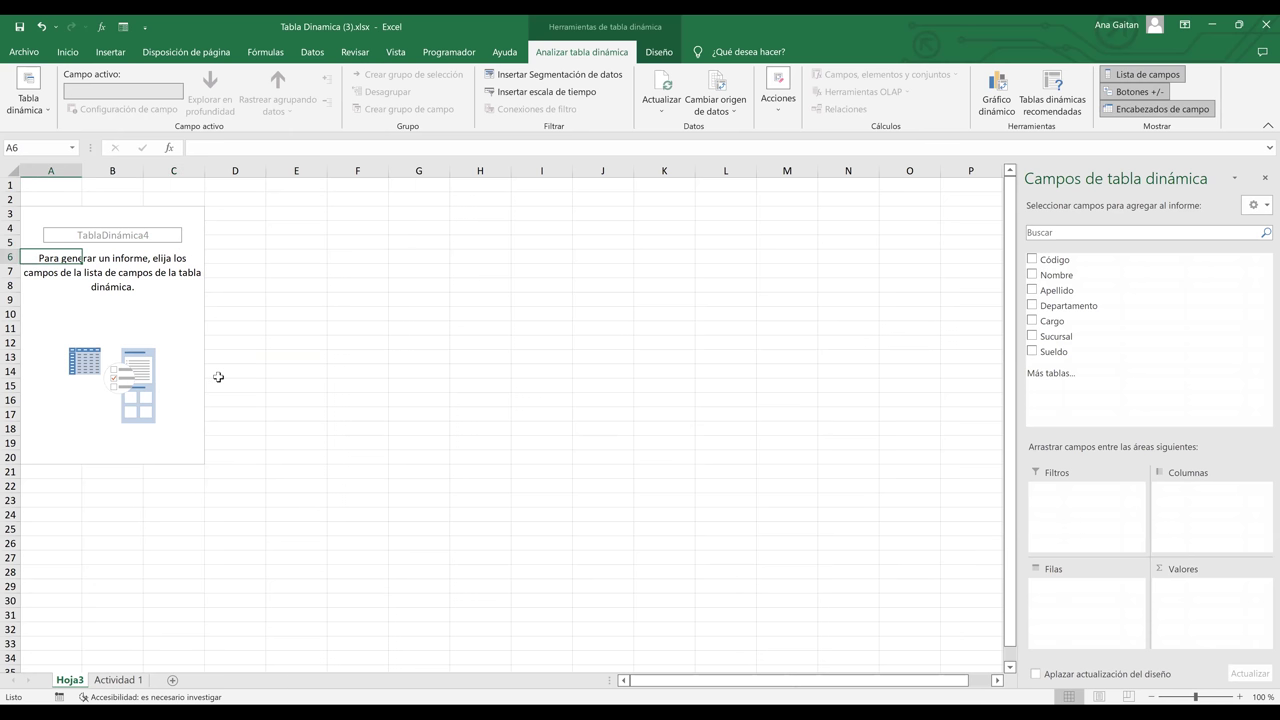
click(136, 277)
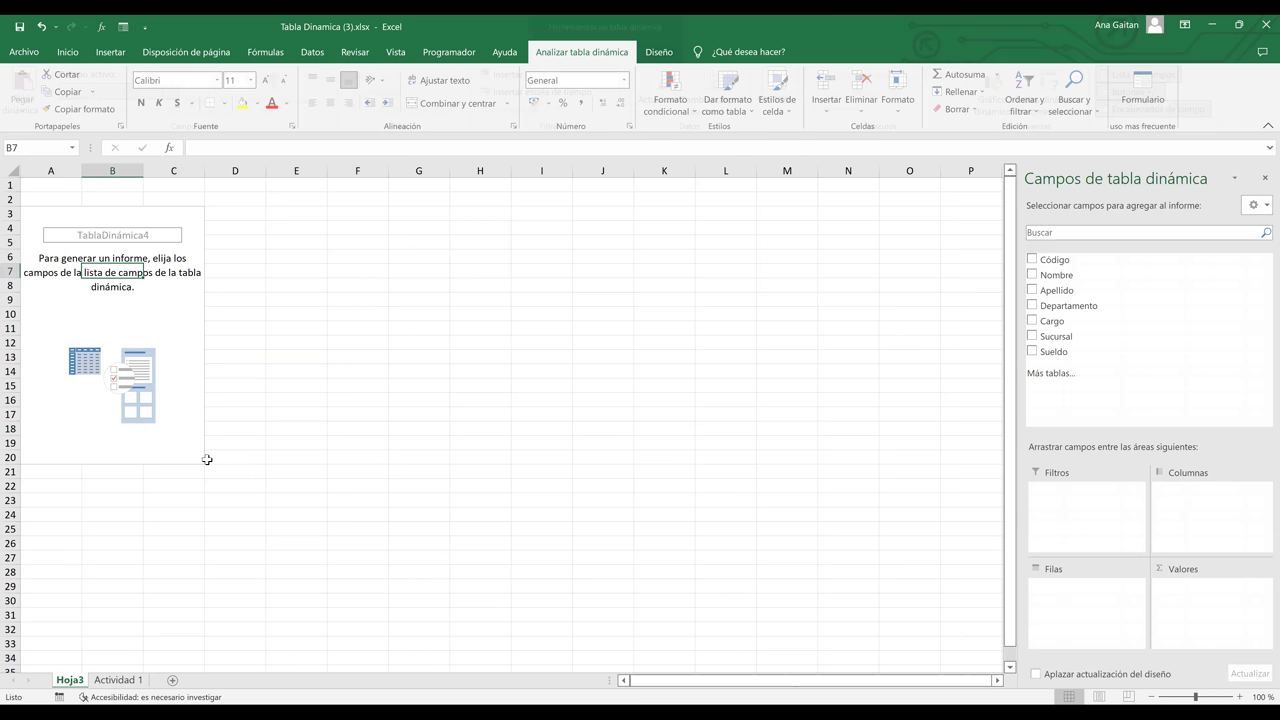
Insert another pivot table from 'Actividad 1'!$B$2:$H$153 on the existing Hoja3 sheet at cell R17
click(127, 680)
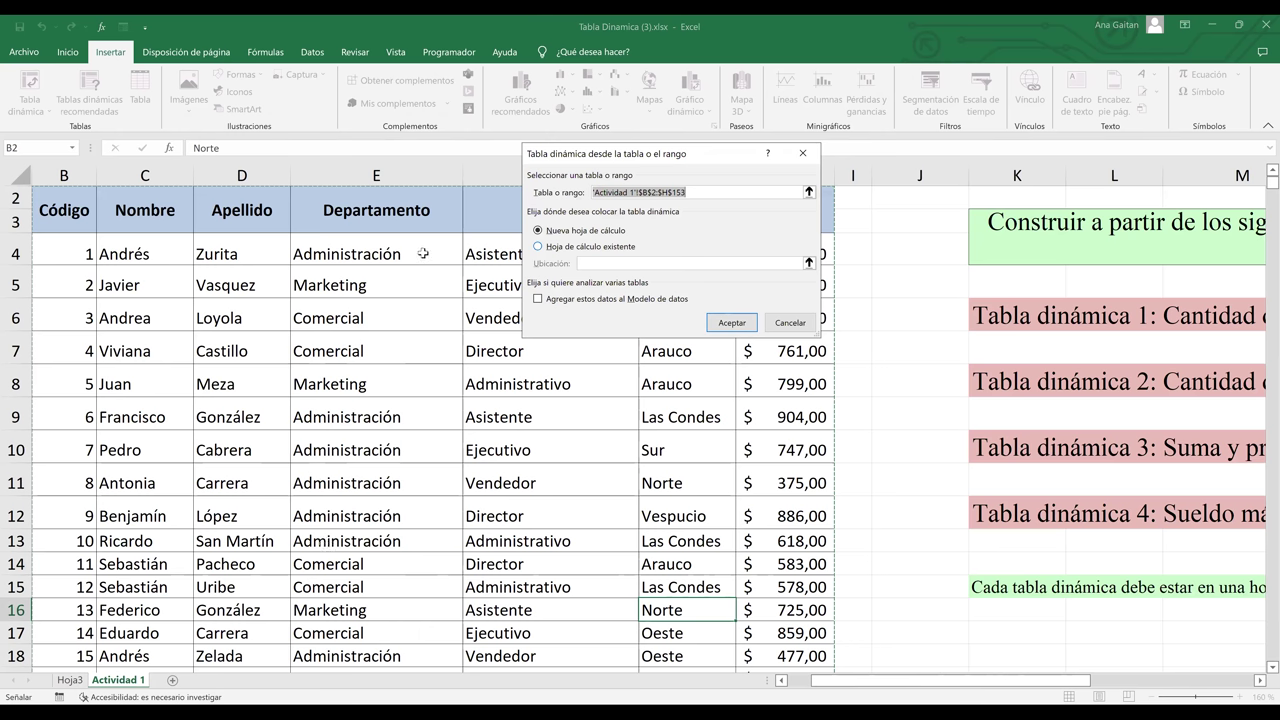
click(580, 246)
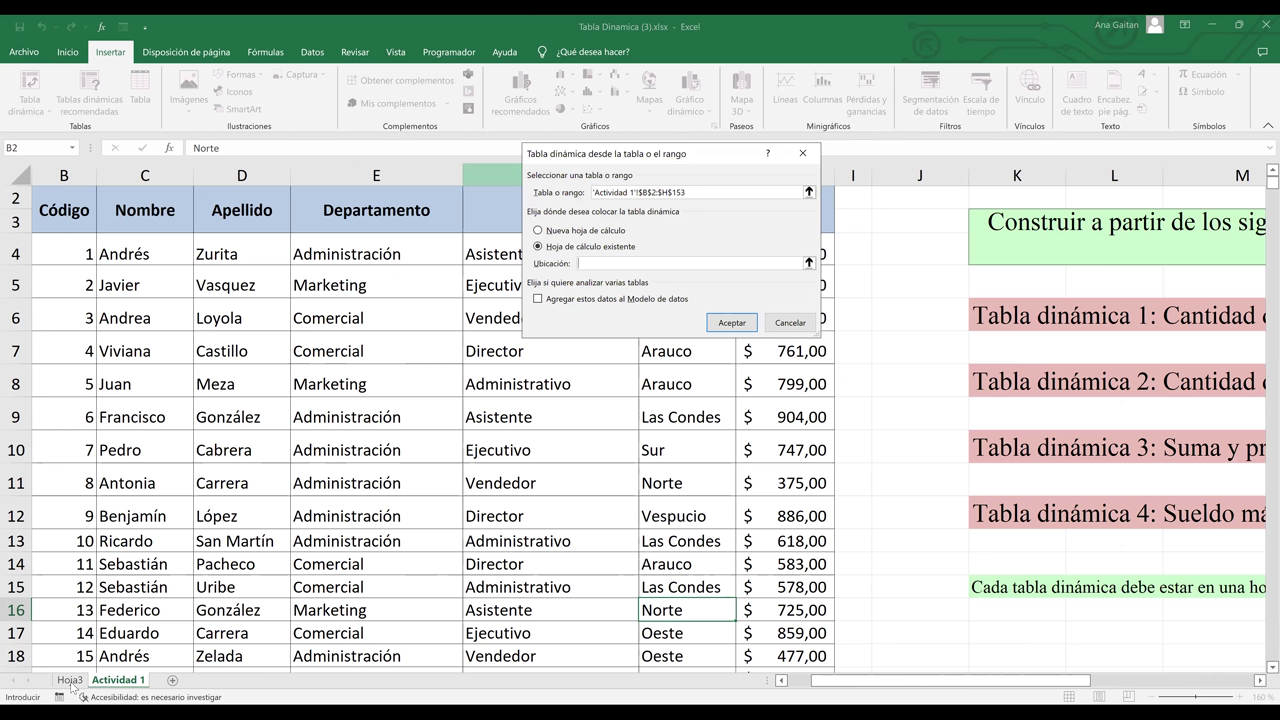
click(70, 680)
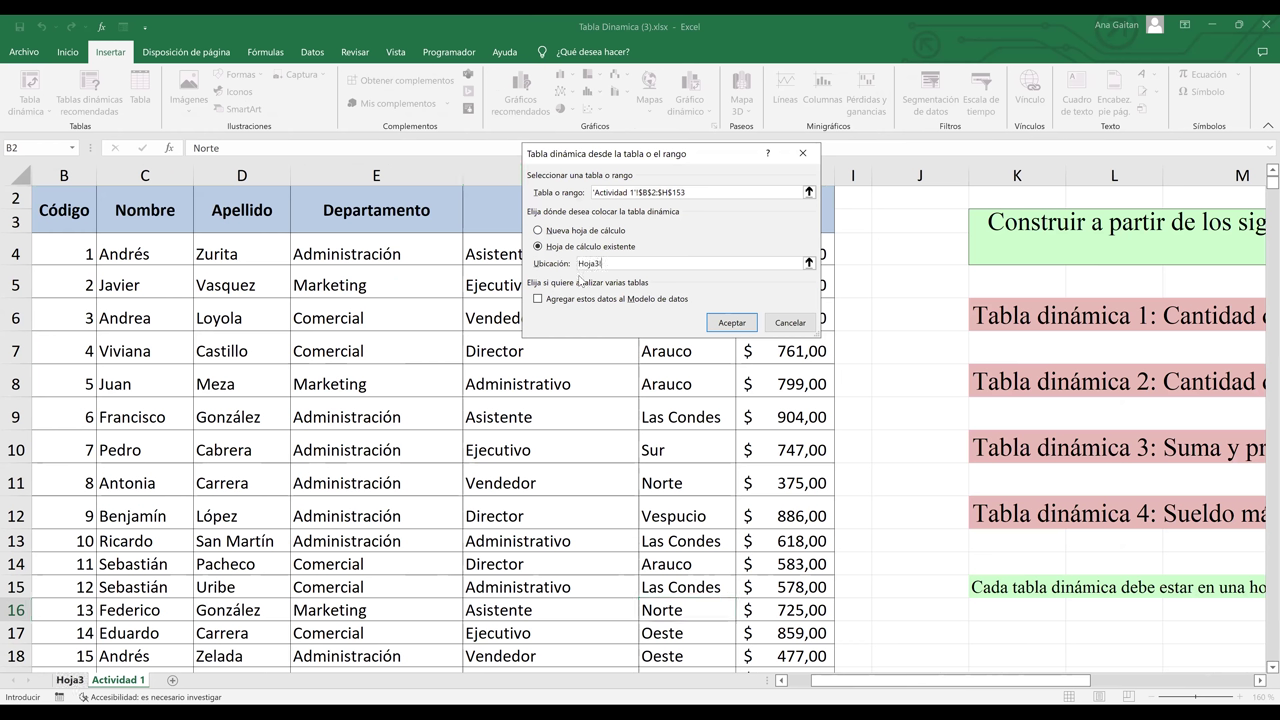
click(628, 263)
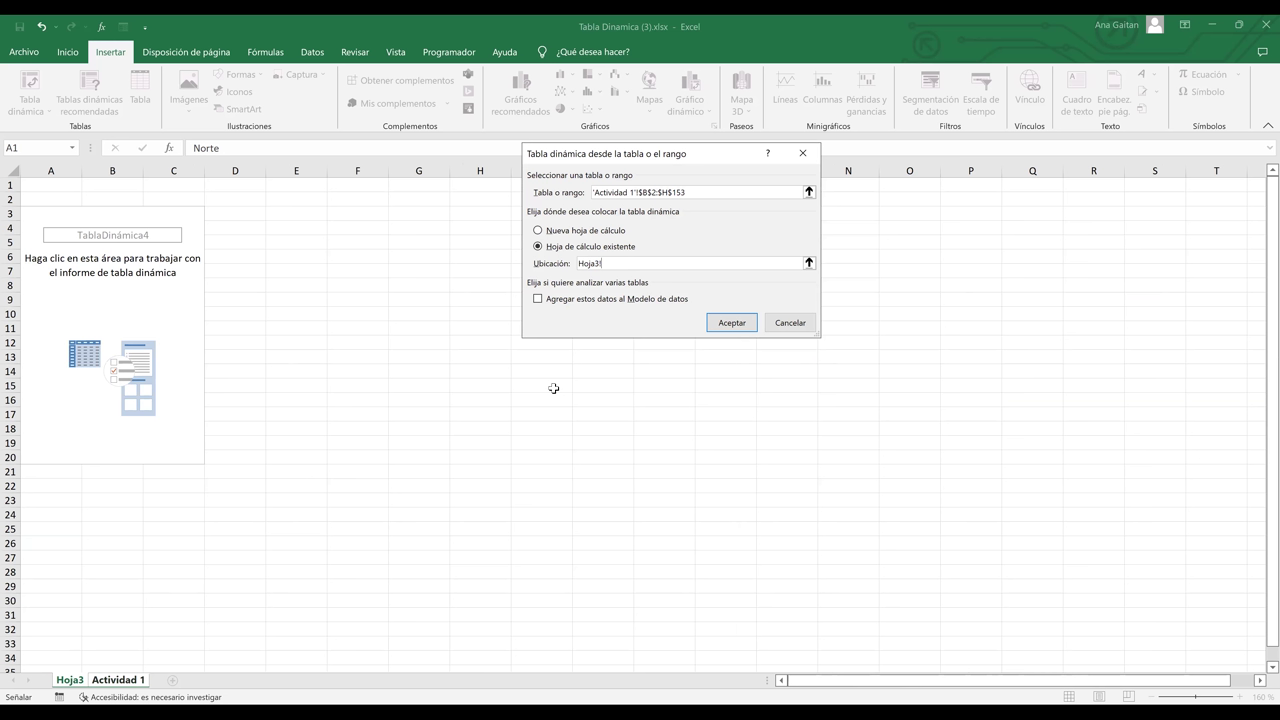
click(1078, 420)
click(724, 323)
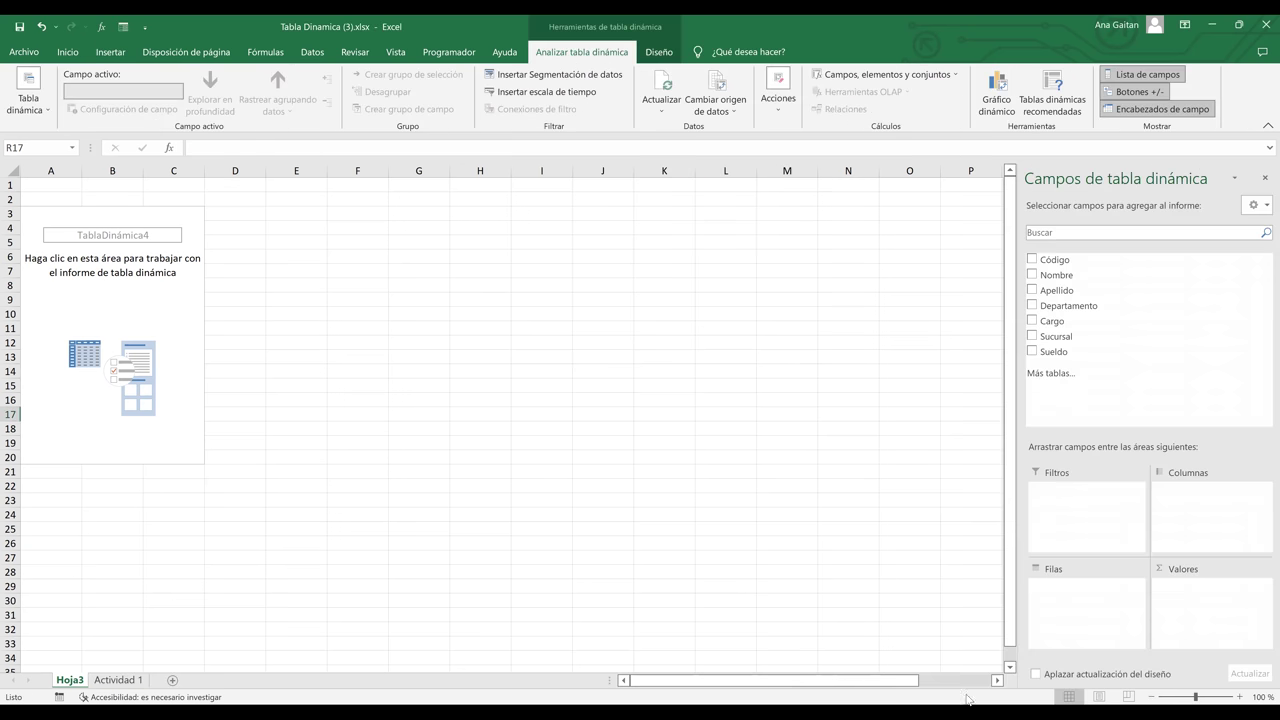
Examine the pivot table area starting at R17 by selecting cells through it down to R32, then N17 outside it
click(997, 681)
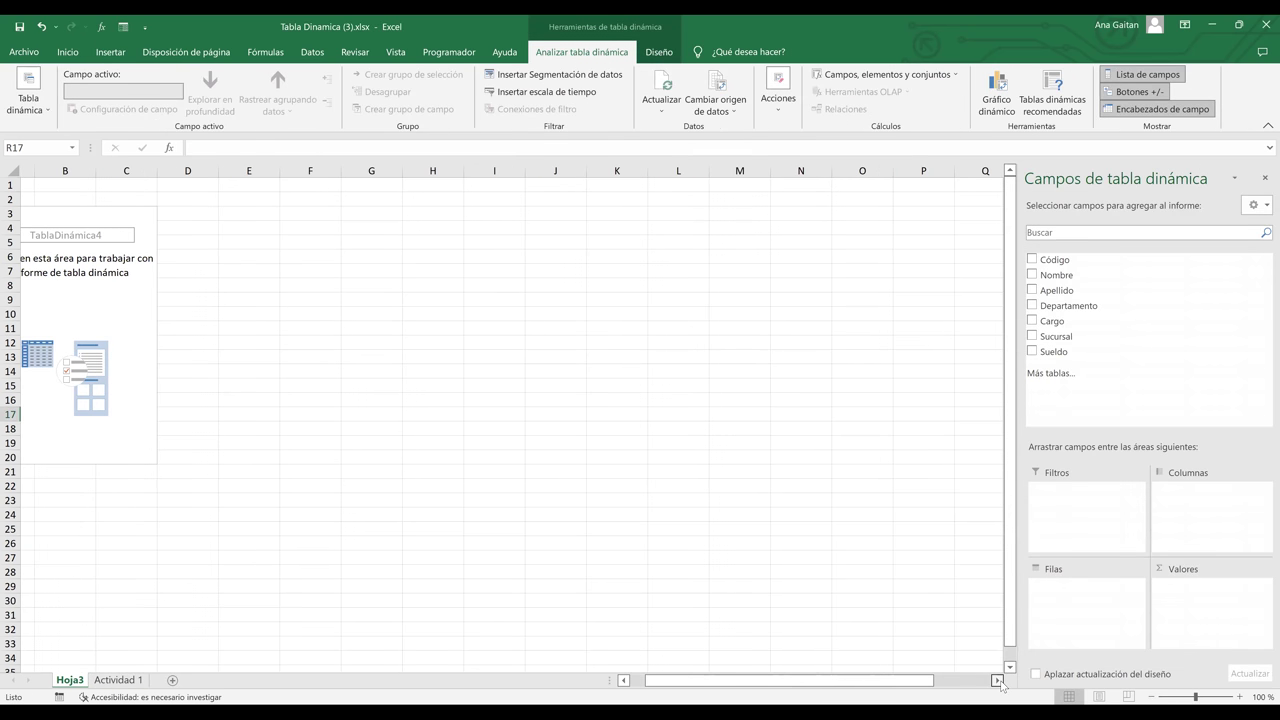
click(997, 681)
scroll(871, 549, right, 4)
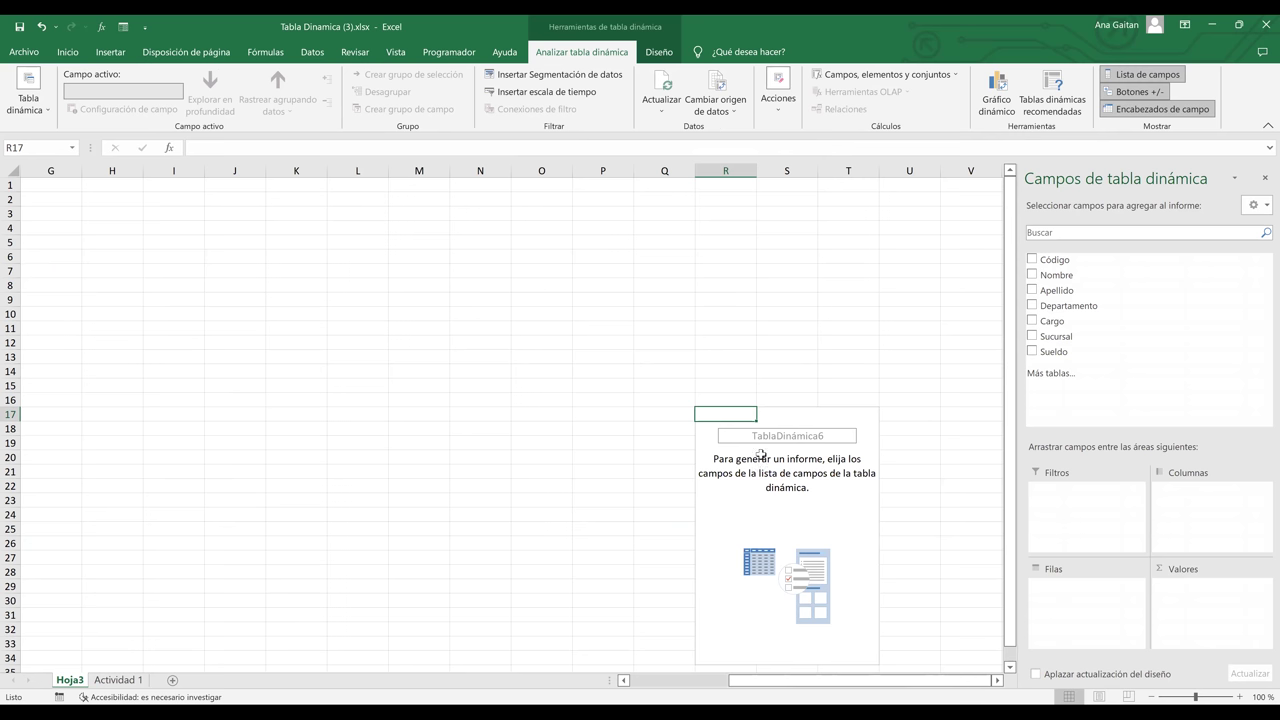
key(Right)
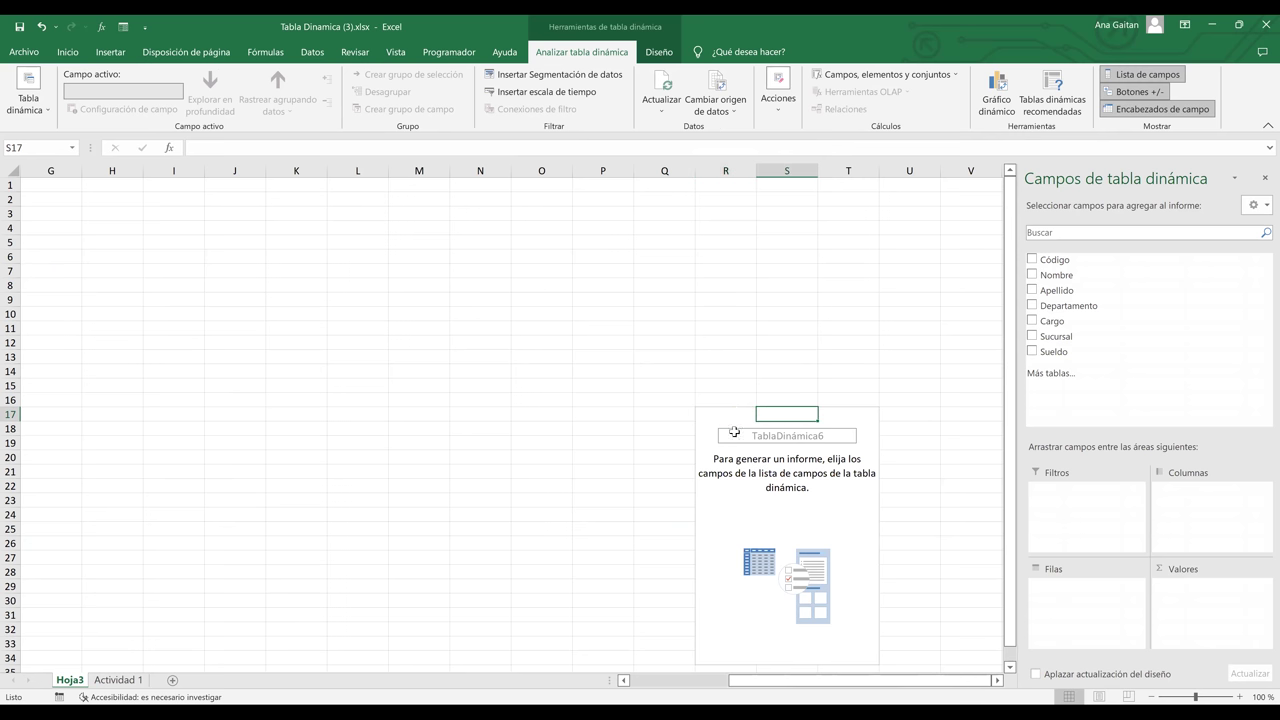
click(730, 415)
key(Down)
key(Down)
key(Down)
key(Down)
key(Down)
key(Down)
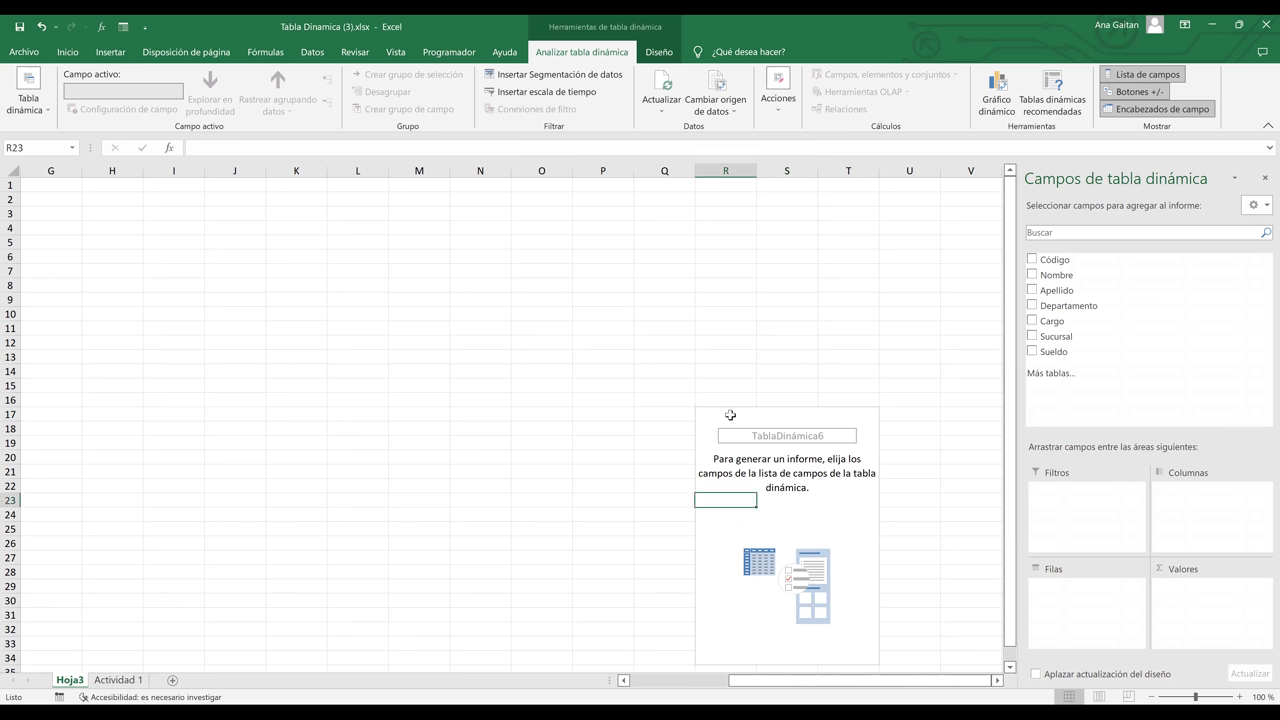
key(Down)
key(Down)
key(Down)
key(Down)
key(Down)
key(Down)
key(Down)
key(Down)
key(Down)
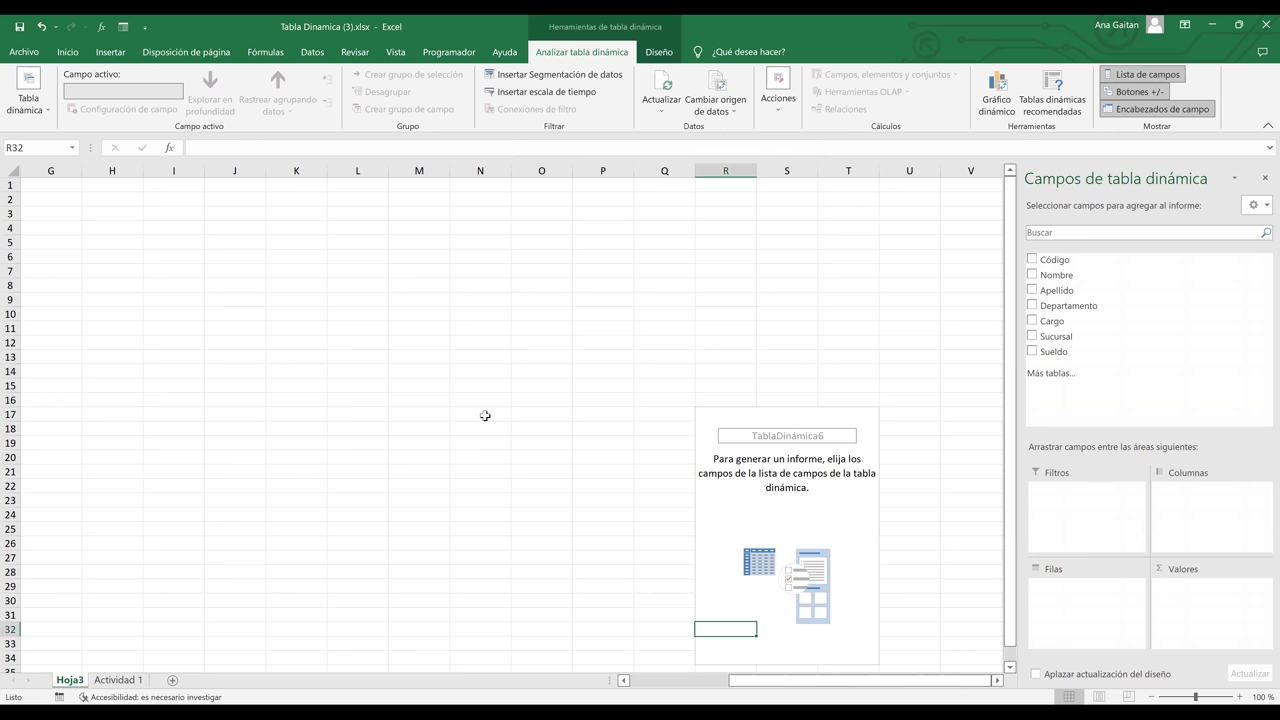
click(485, 415)
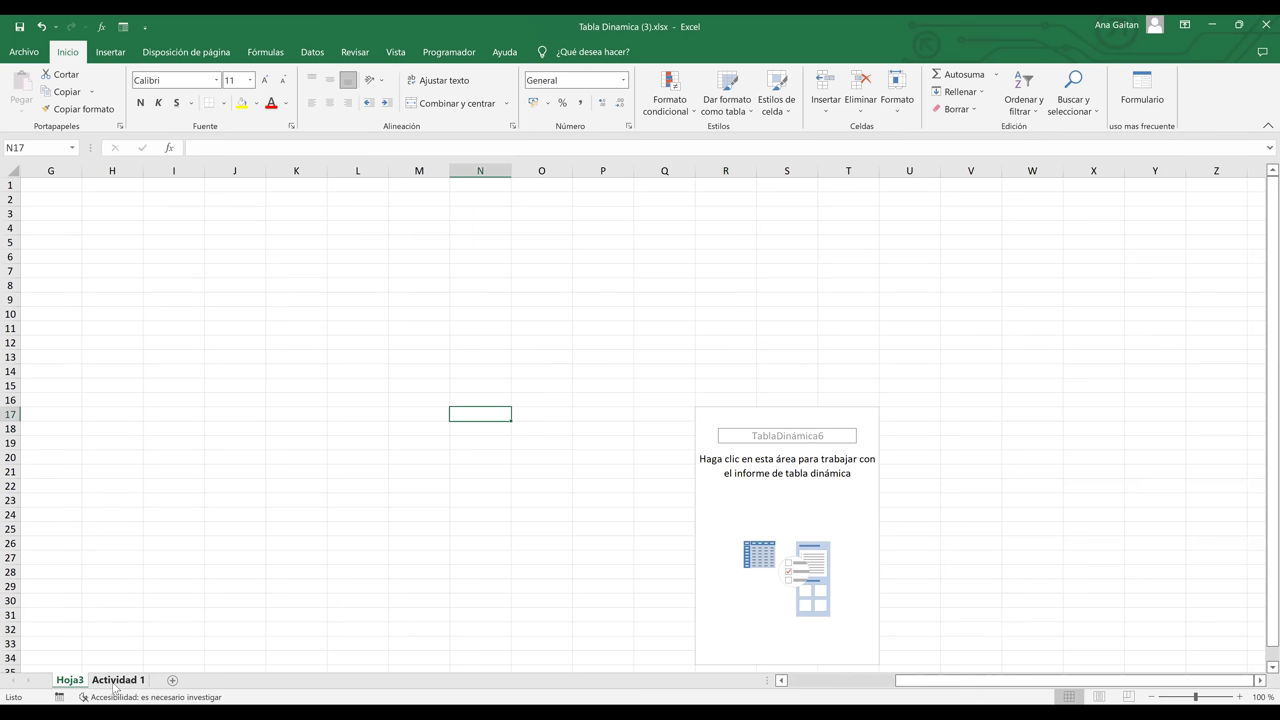
Select cells T17 and T22 inside Hoja3's pivot table area to examine its field list, and return to the Actividad 1 sheet
click(78, 682)
key(ctrl+Page_Down)
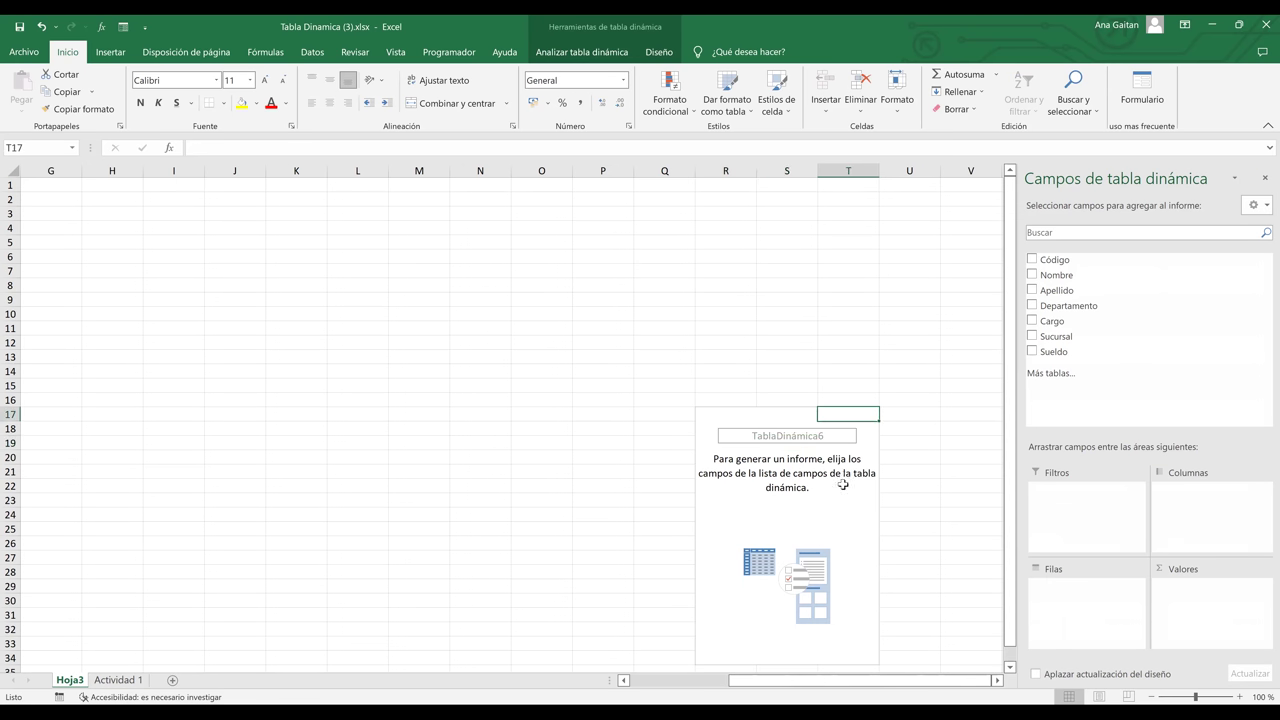
click(843, 484)
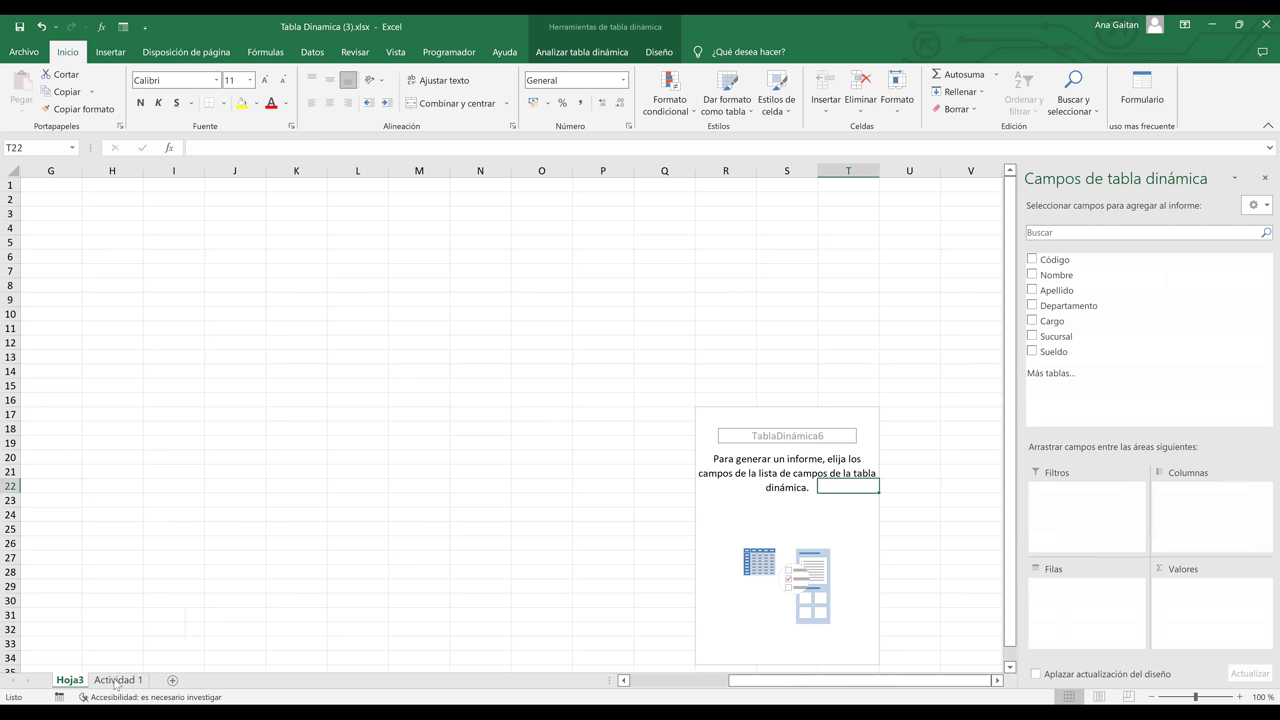
key(ctrl+Page_Down)
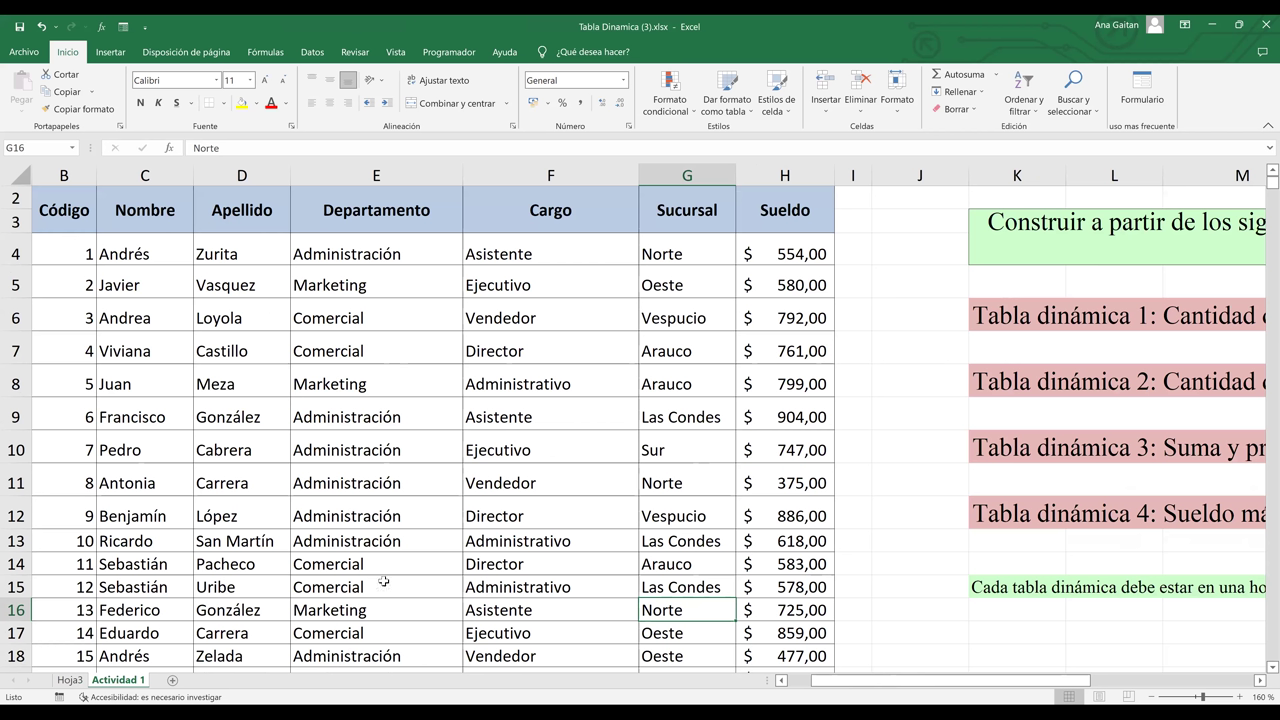
Preview the recommended pivot tables for the employee data and insert the suggestion Suma de Sueldo por Cargo
click(358, 286)
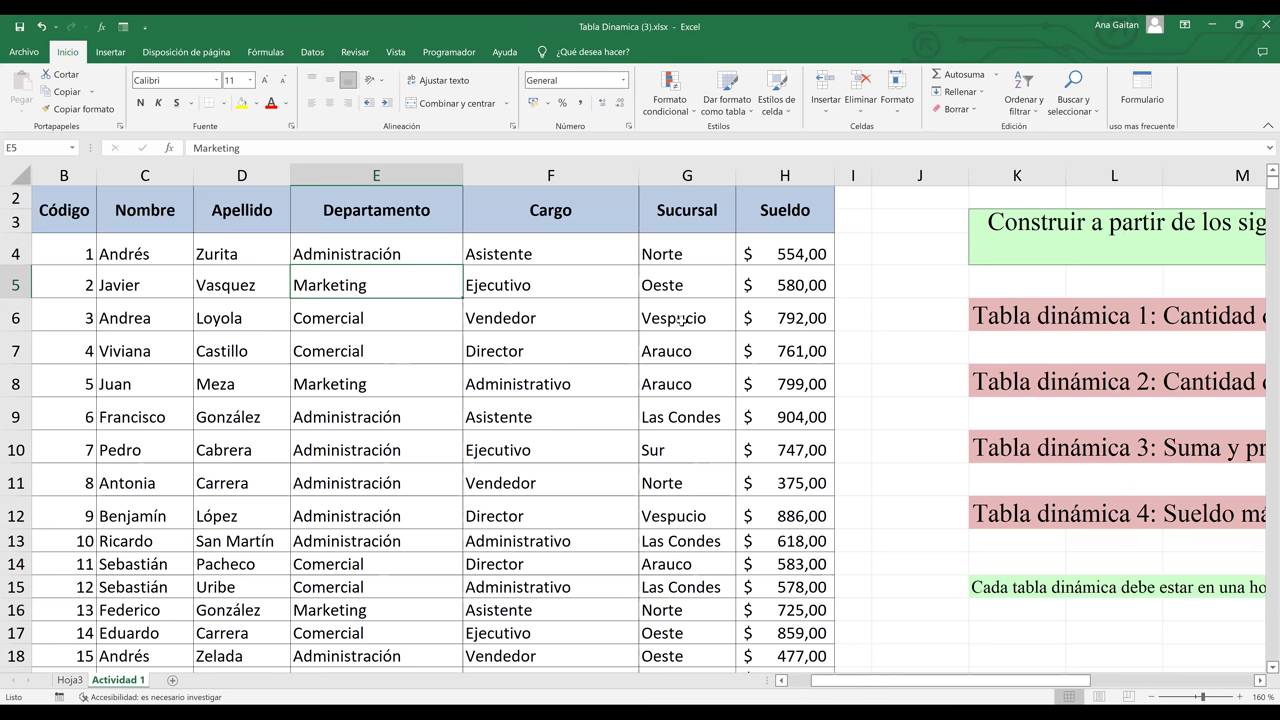
click(489, 412)
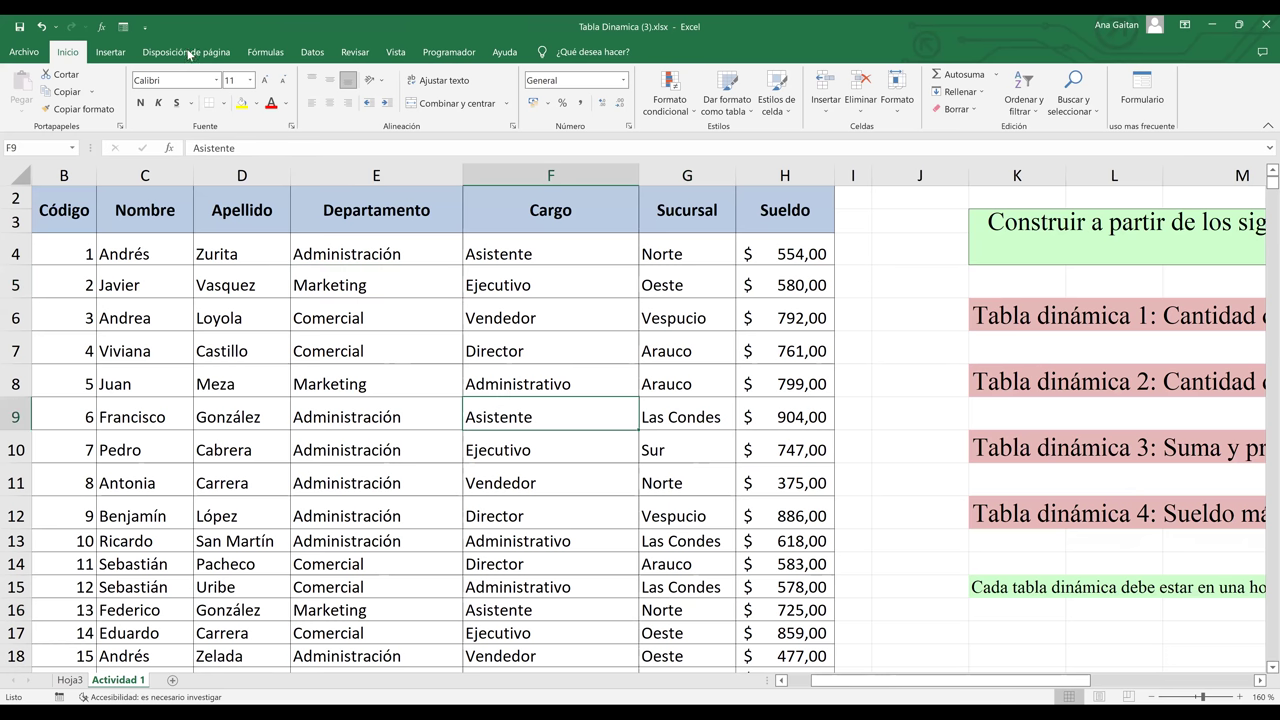
click(118, 54)
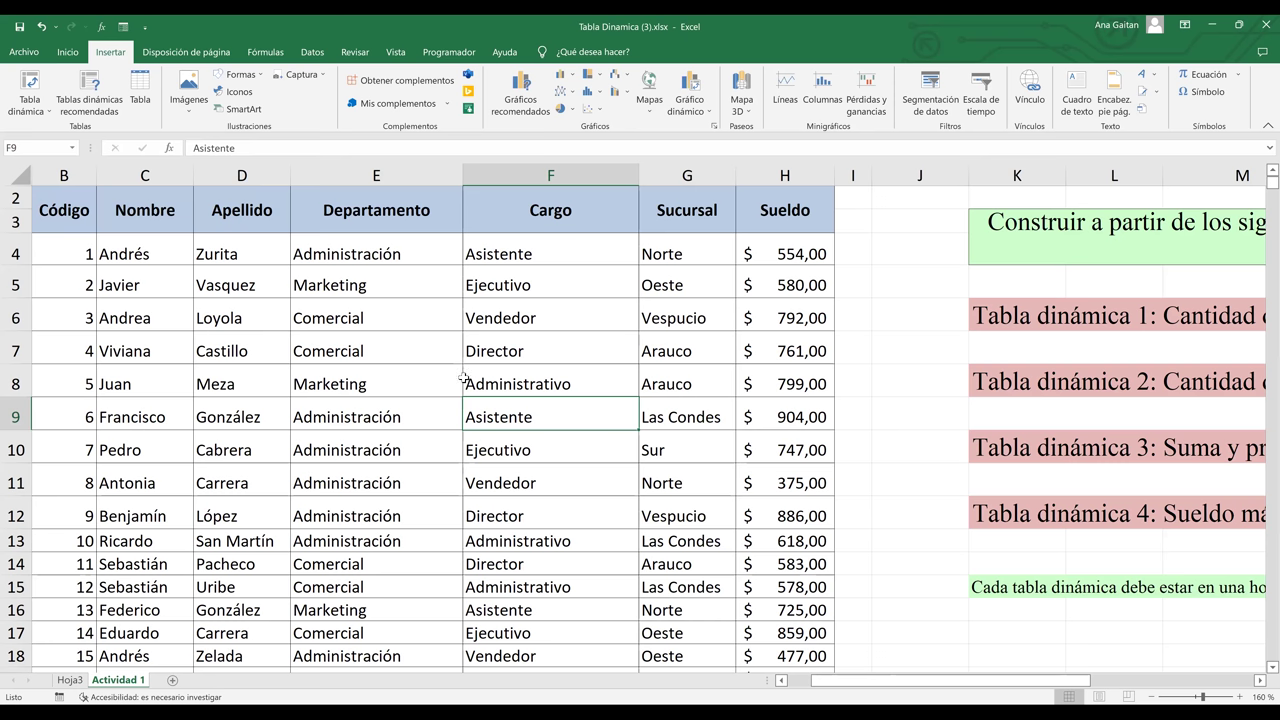
scroll(700, 402, right, 3)
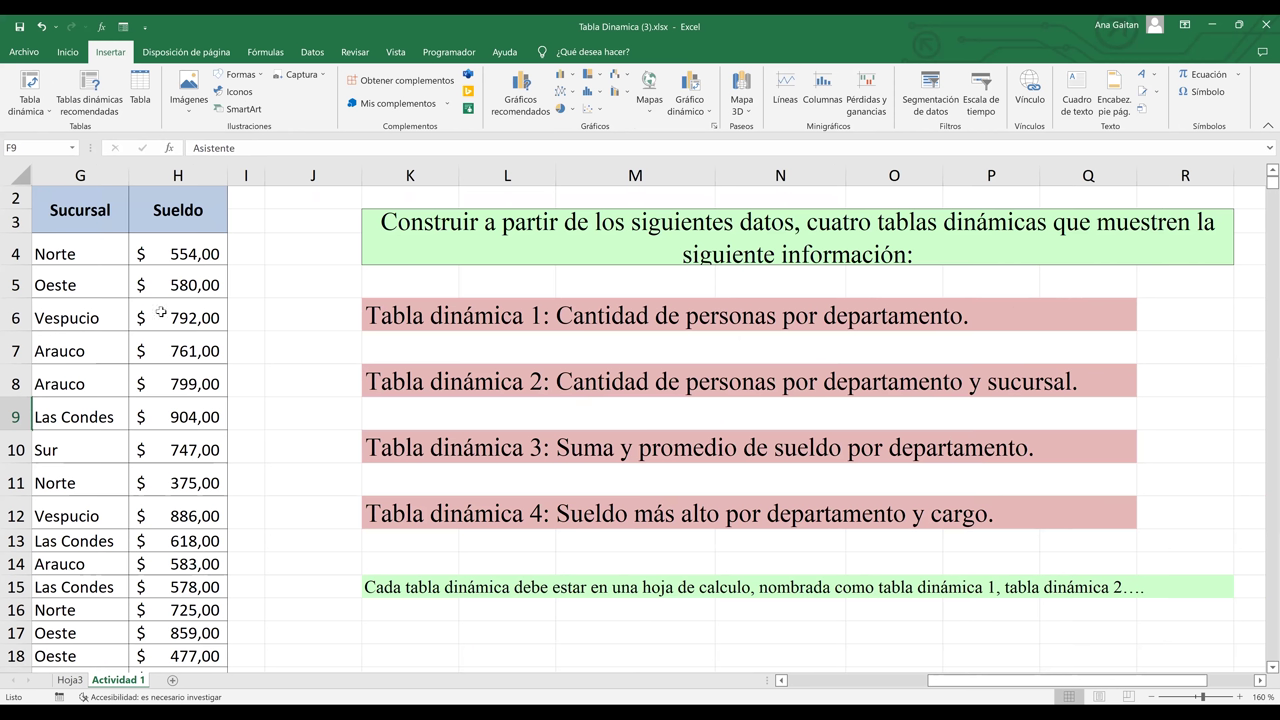
key(Right)
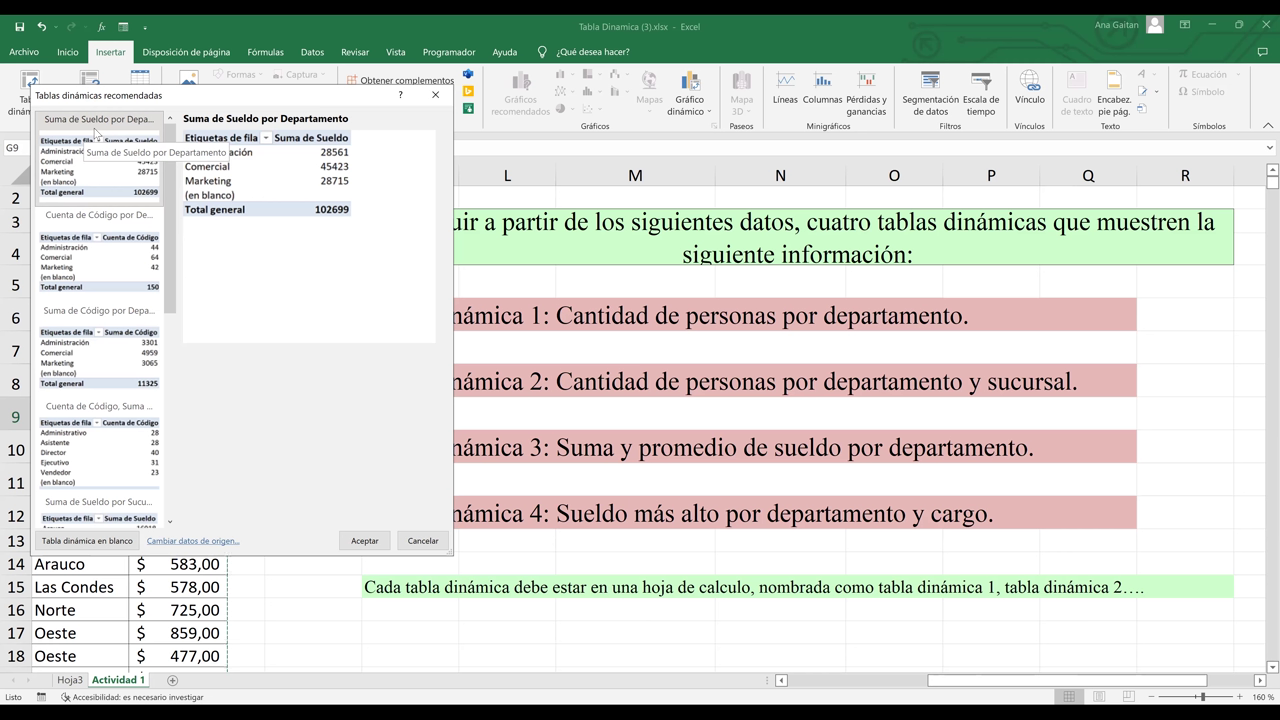
click(100, 220)
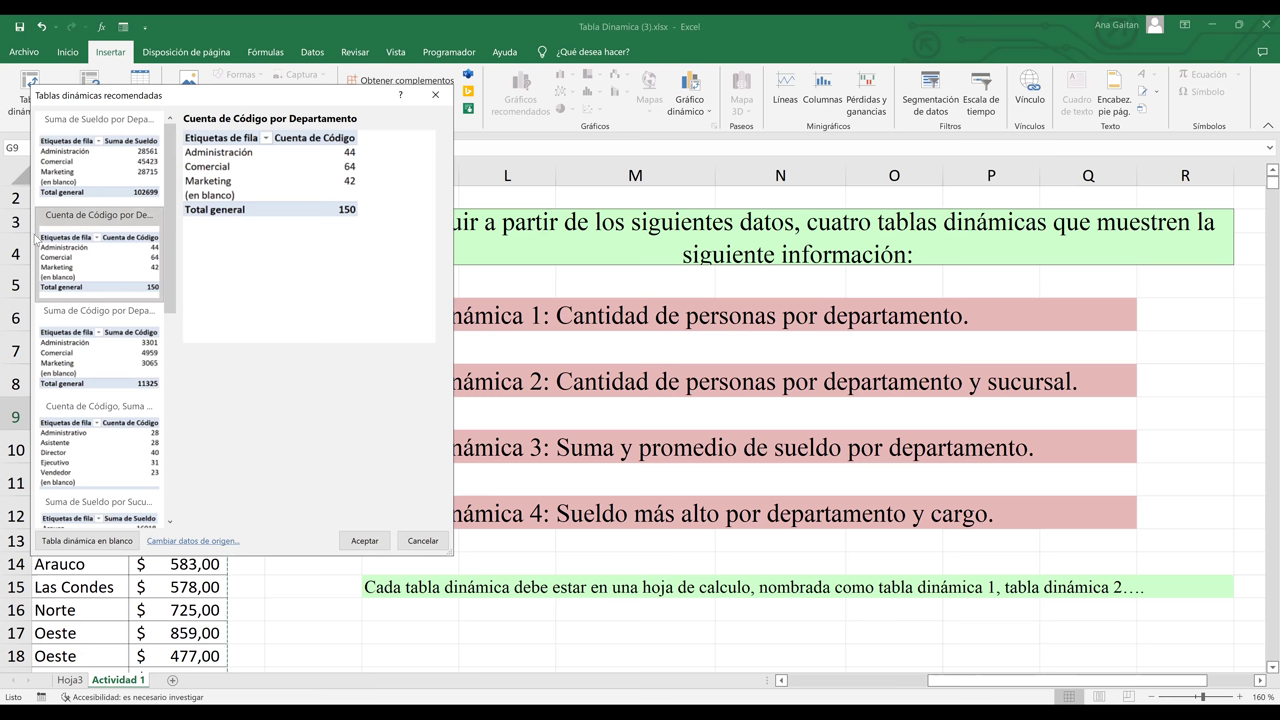
click(63, 342)
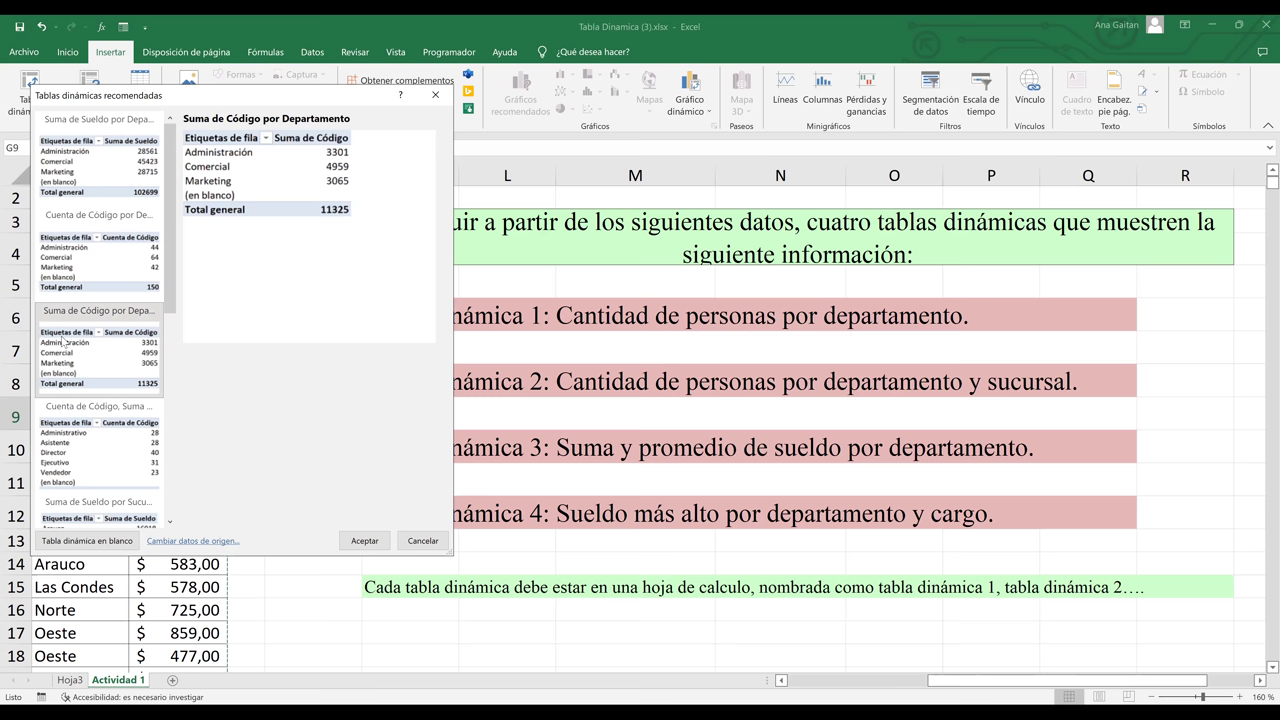
click(71, 441)
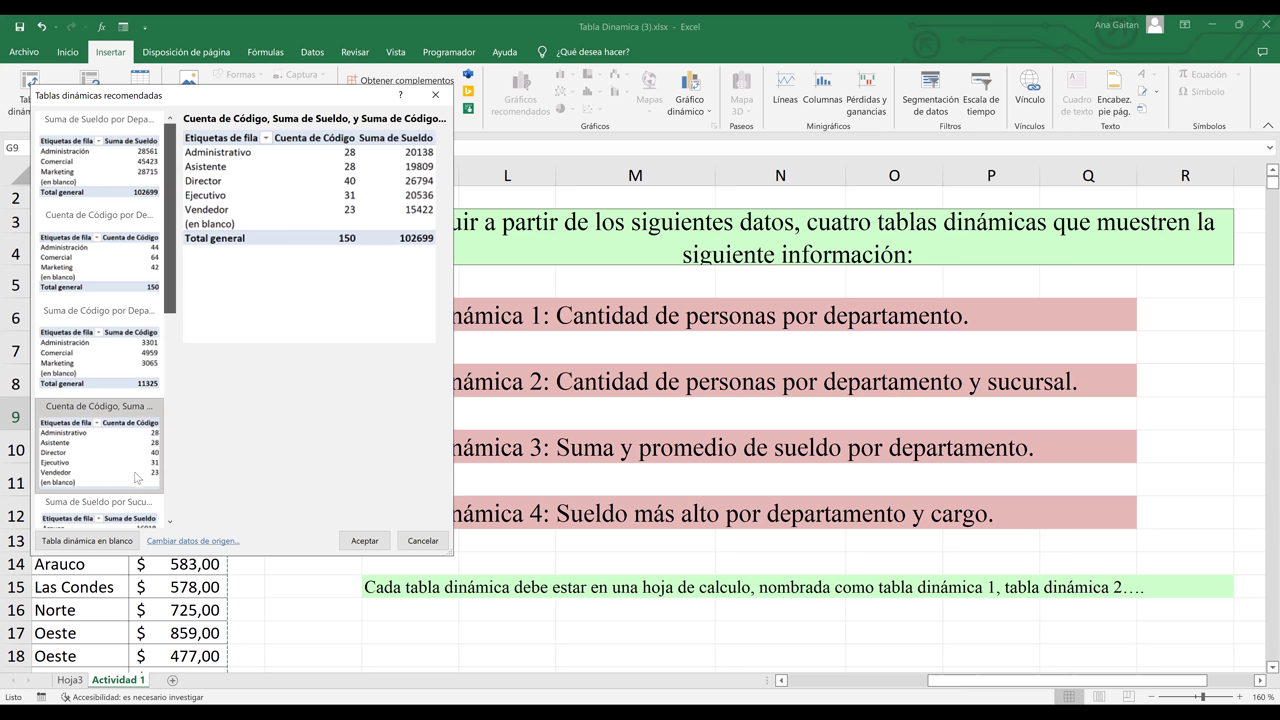
scroll(100, 412, down, 2)
click(103, 418)
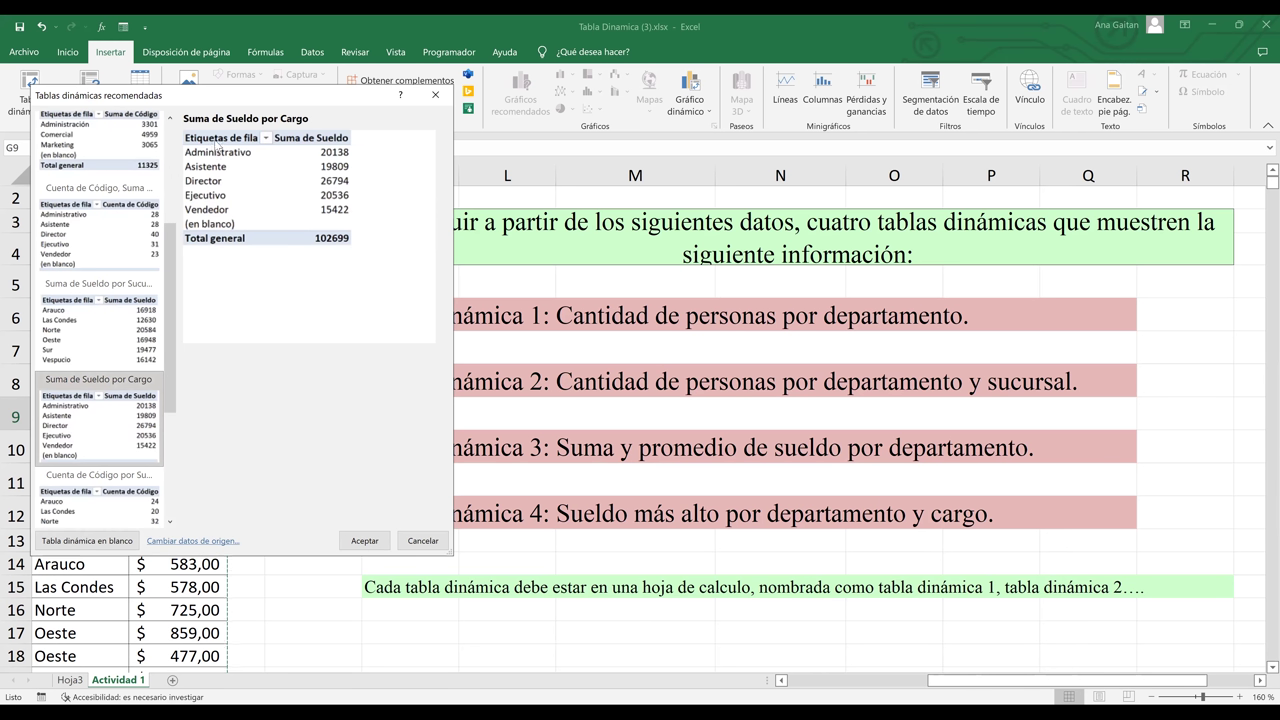
click(365, 541)
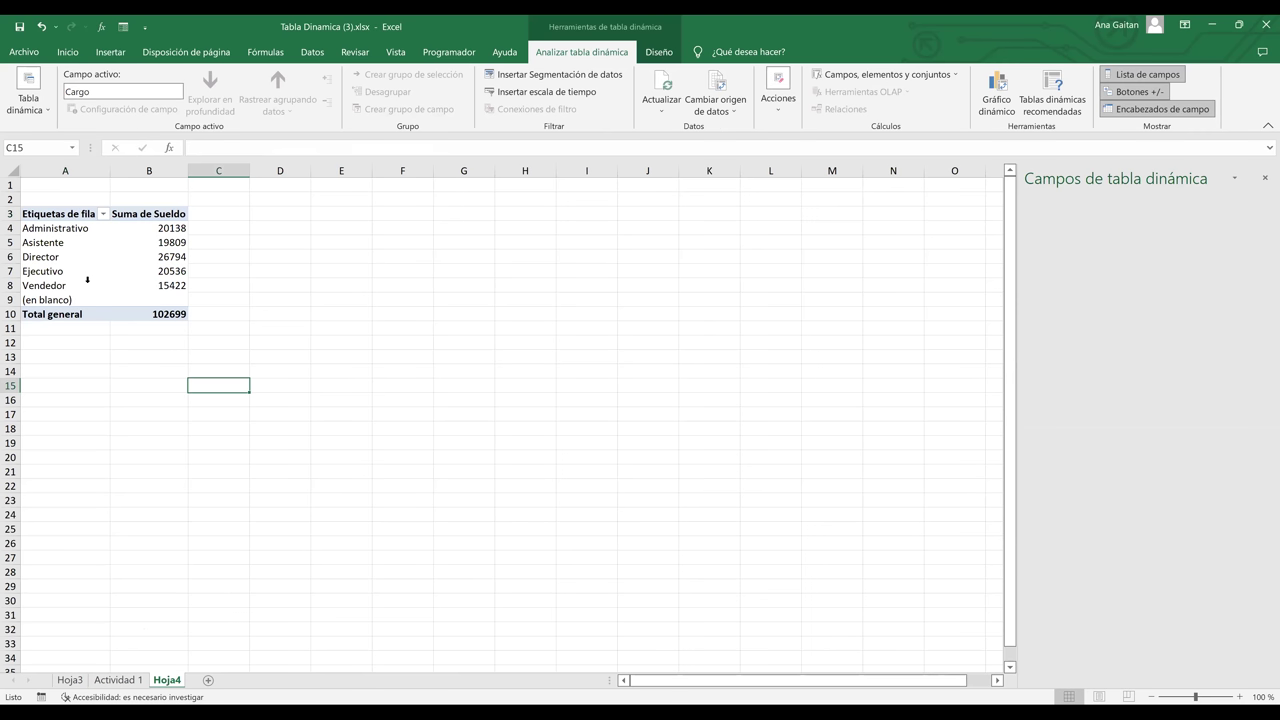
Examine the recommended pivot table on Hoja4 by selecting its salary values, Suma de Sueldo header and Cargo row labels
click(121, 281)
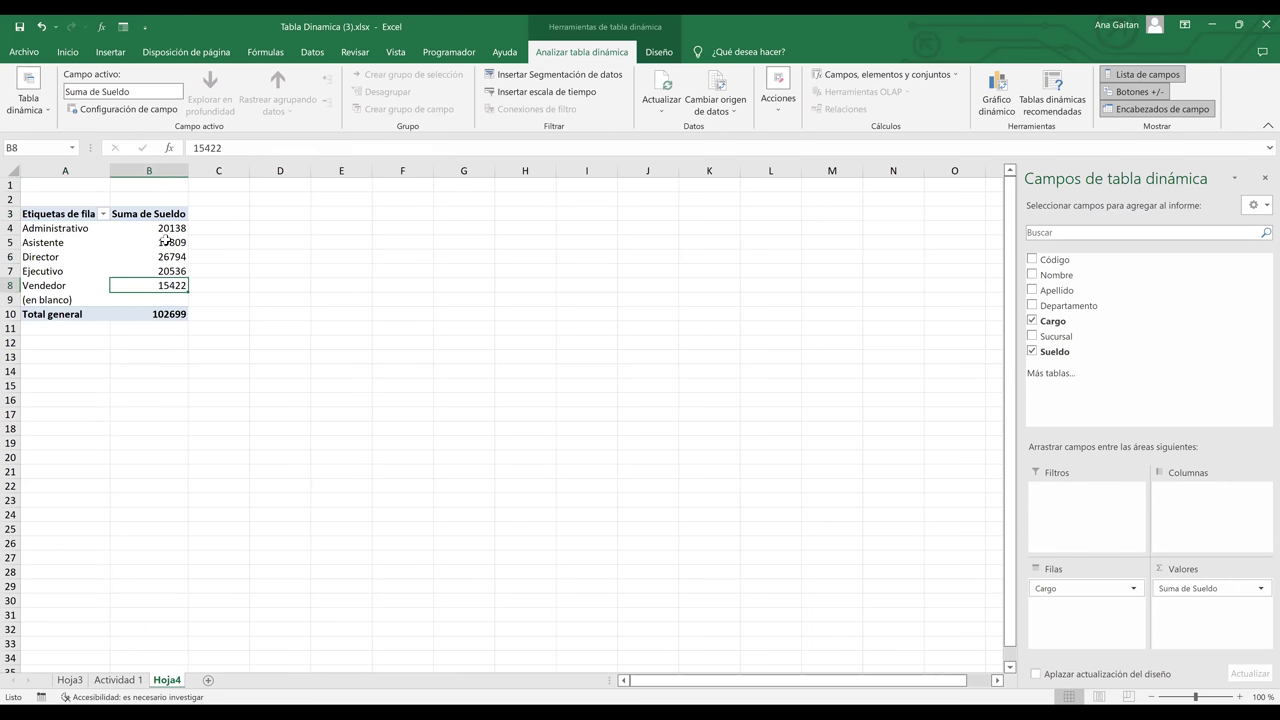
click(166, 240)
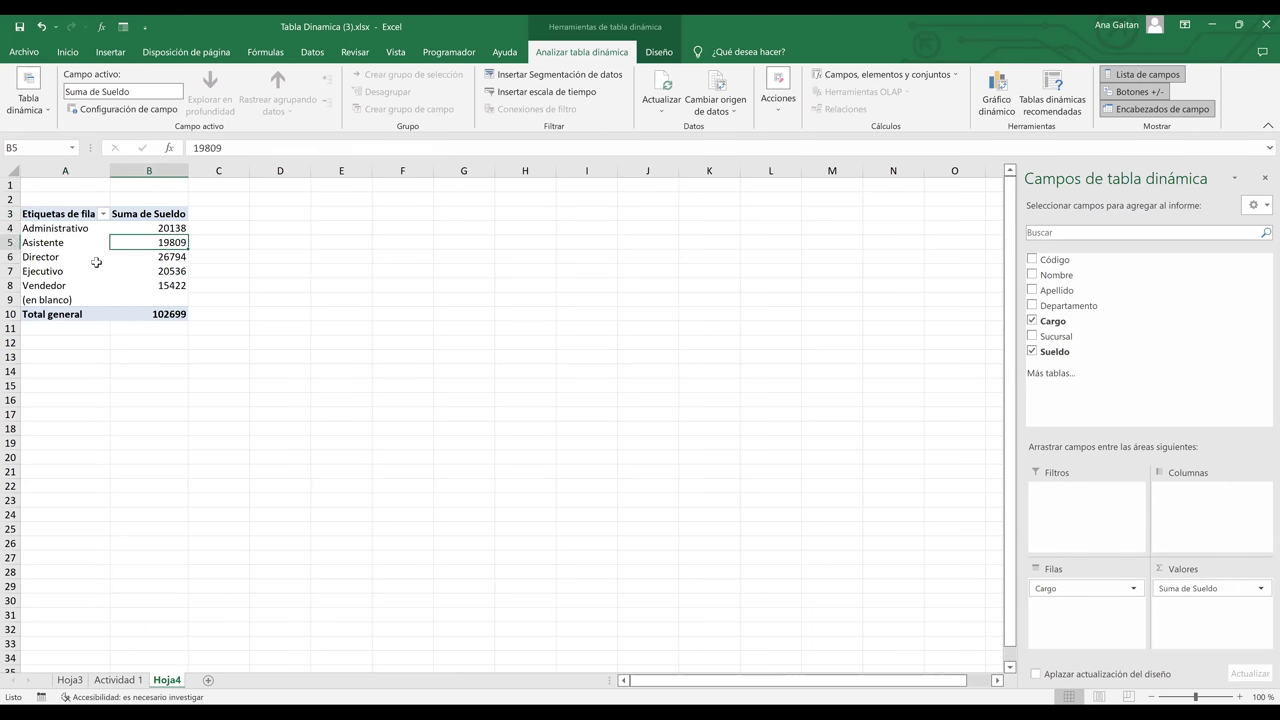
click(146, 213)
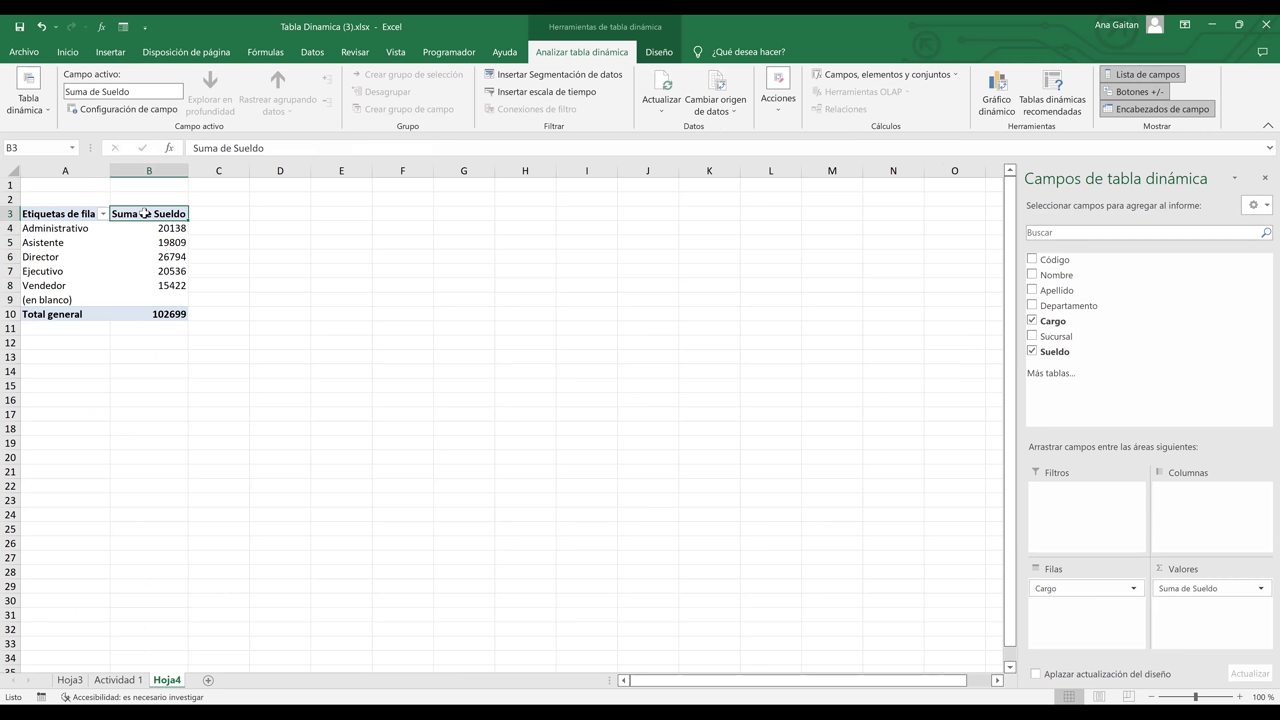
click(66, 231)
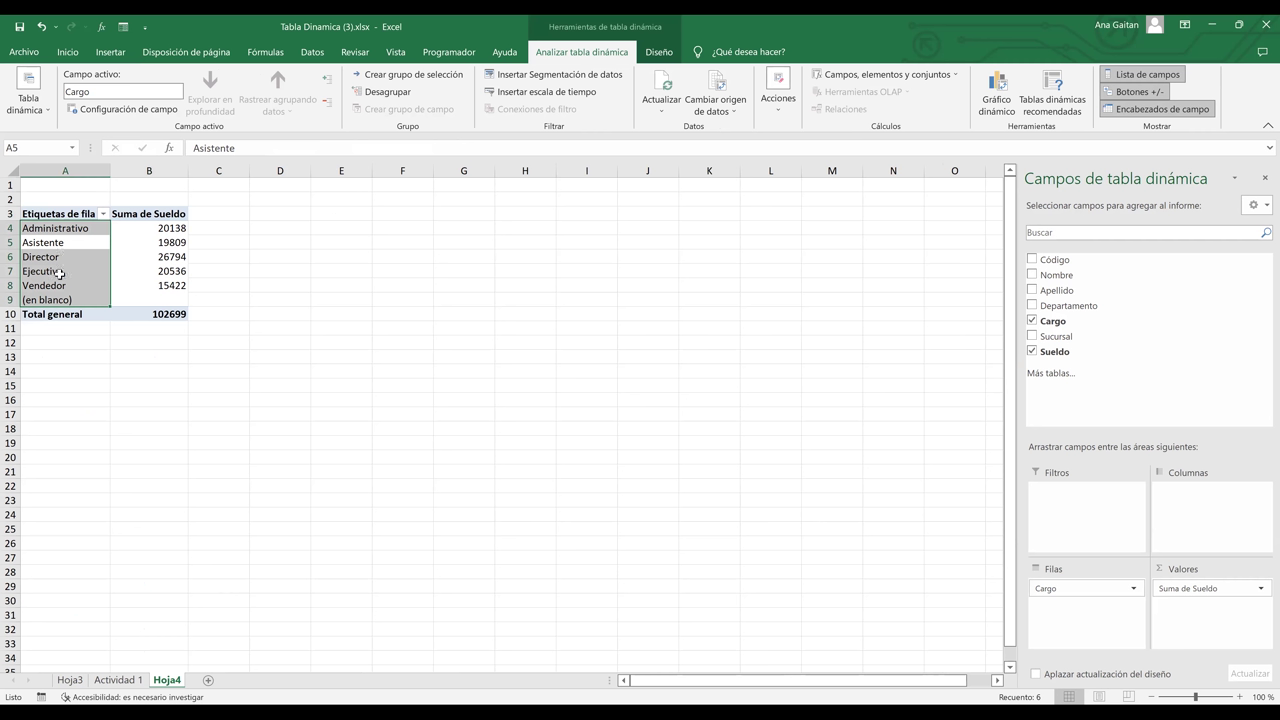
click(60, 271)
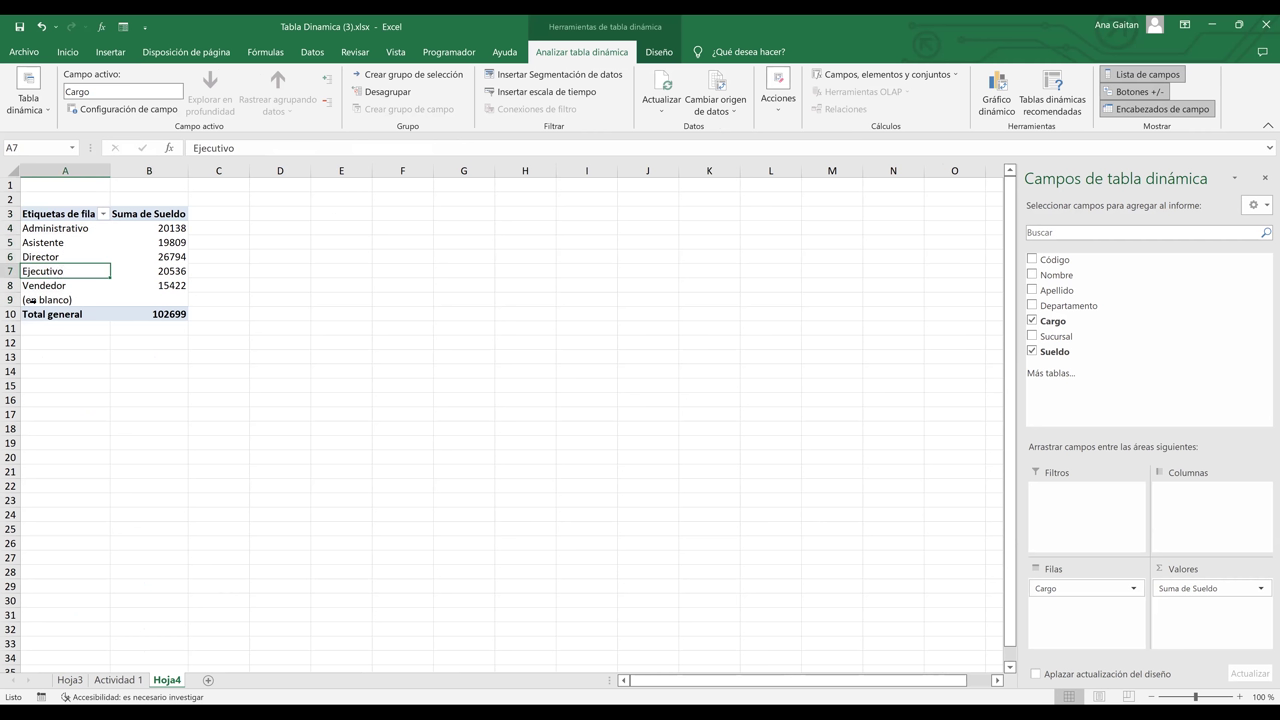
key(Down)
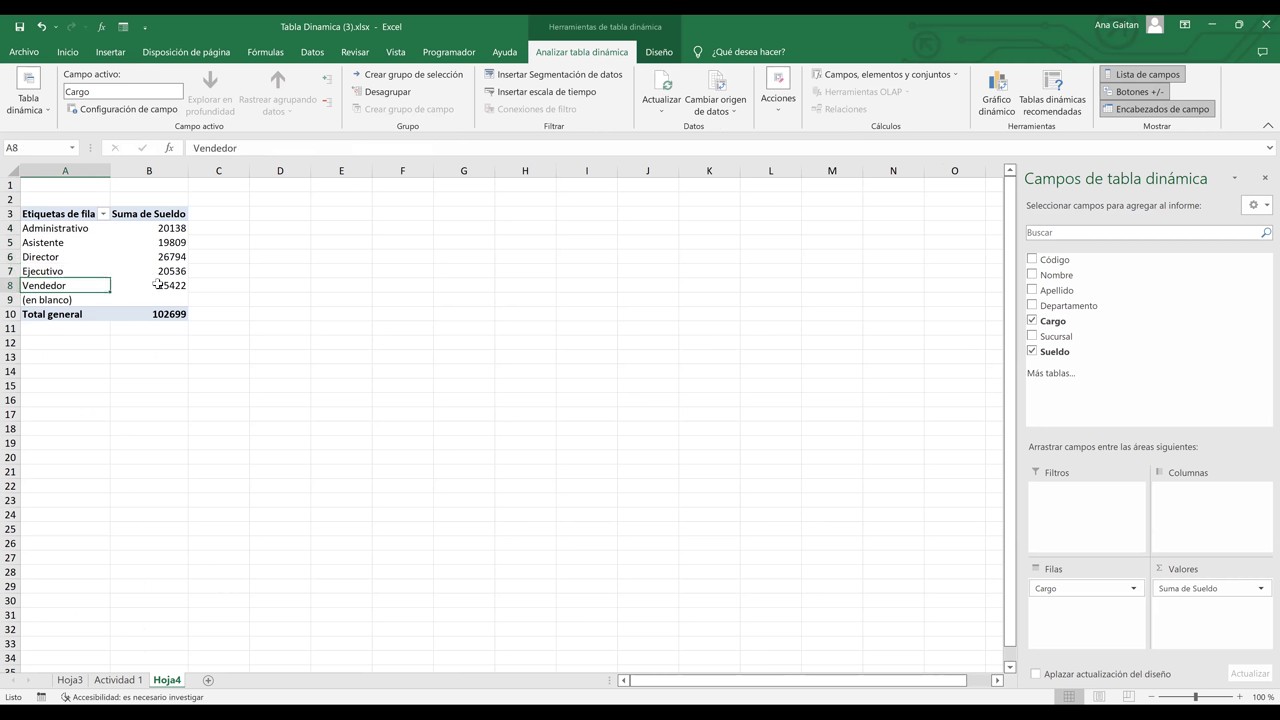
click(80, 217)
click(130, 255)
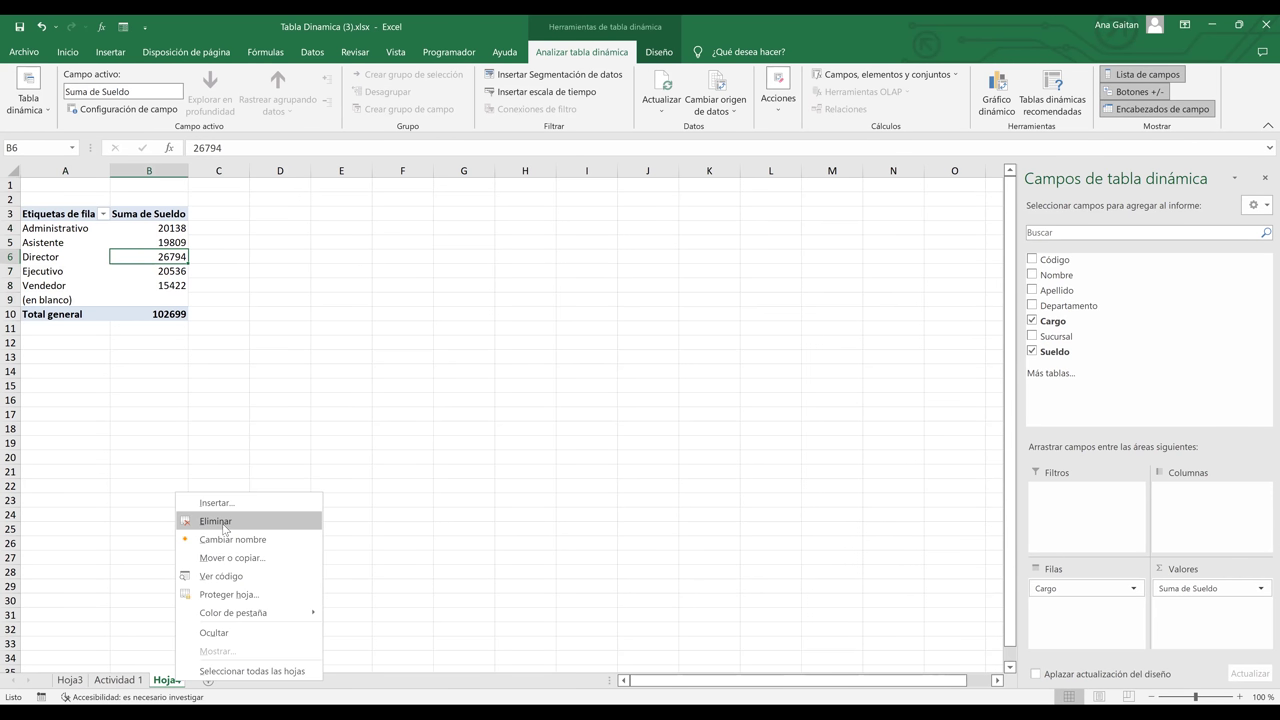
Delete the Hoja4 and Hoja3 worksheets that hold the practice pivot tables
key(Return)
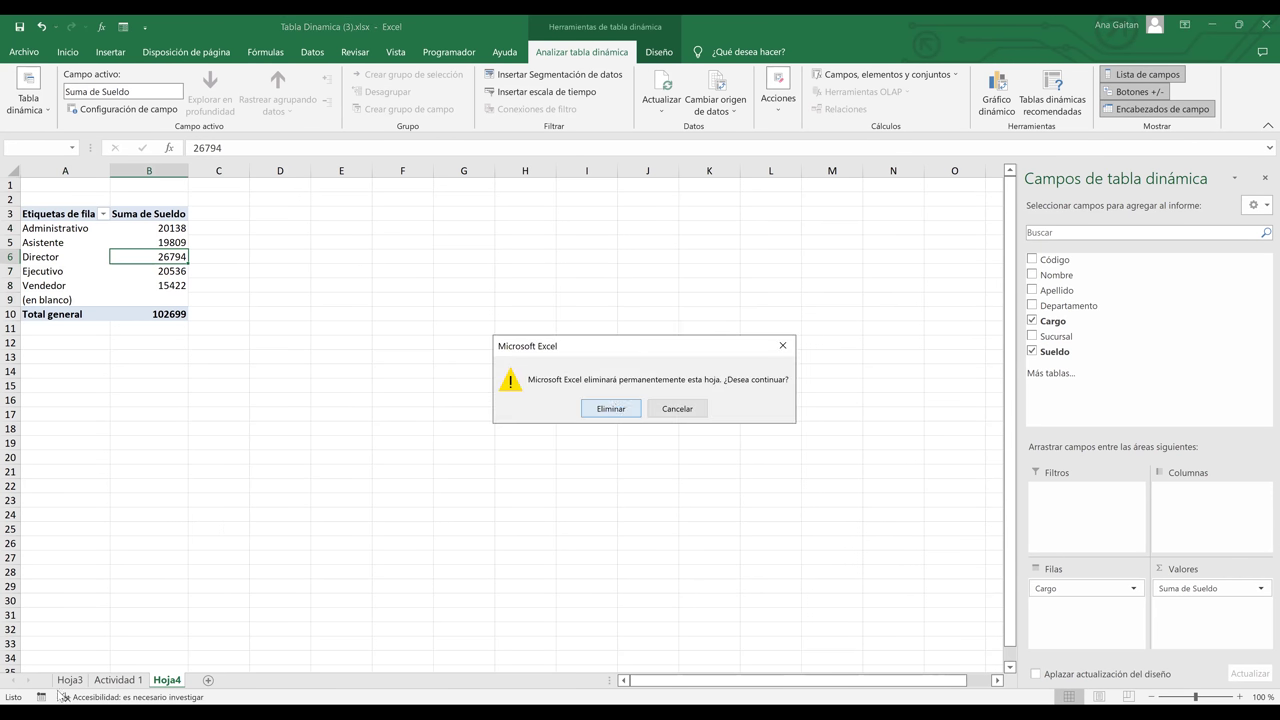
key(Return)
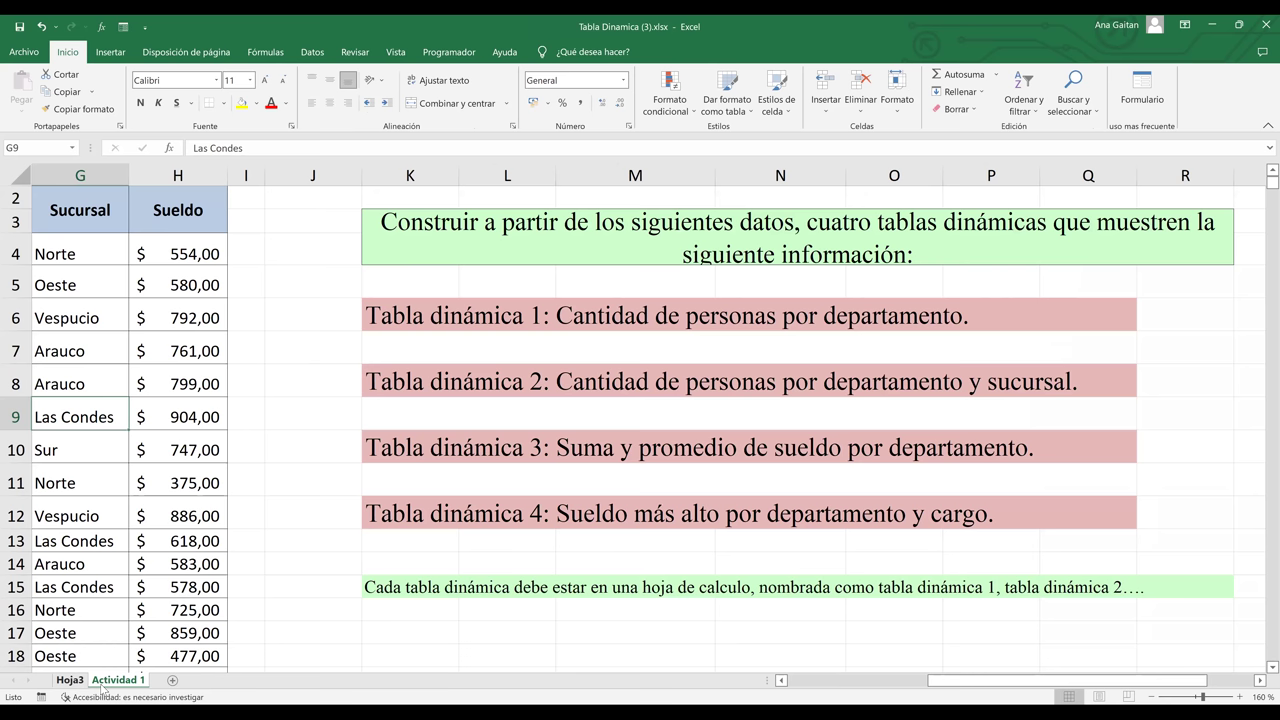
Copy the heading "Tabla dinámica 1: Cantidad de personas por departamento." from cell K6 of Actividad 1 and add a new worksheet
click(452, 318)
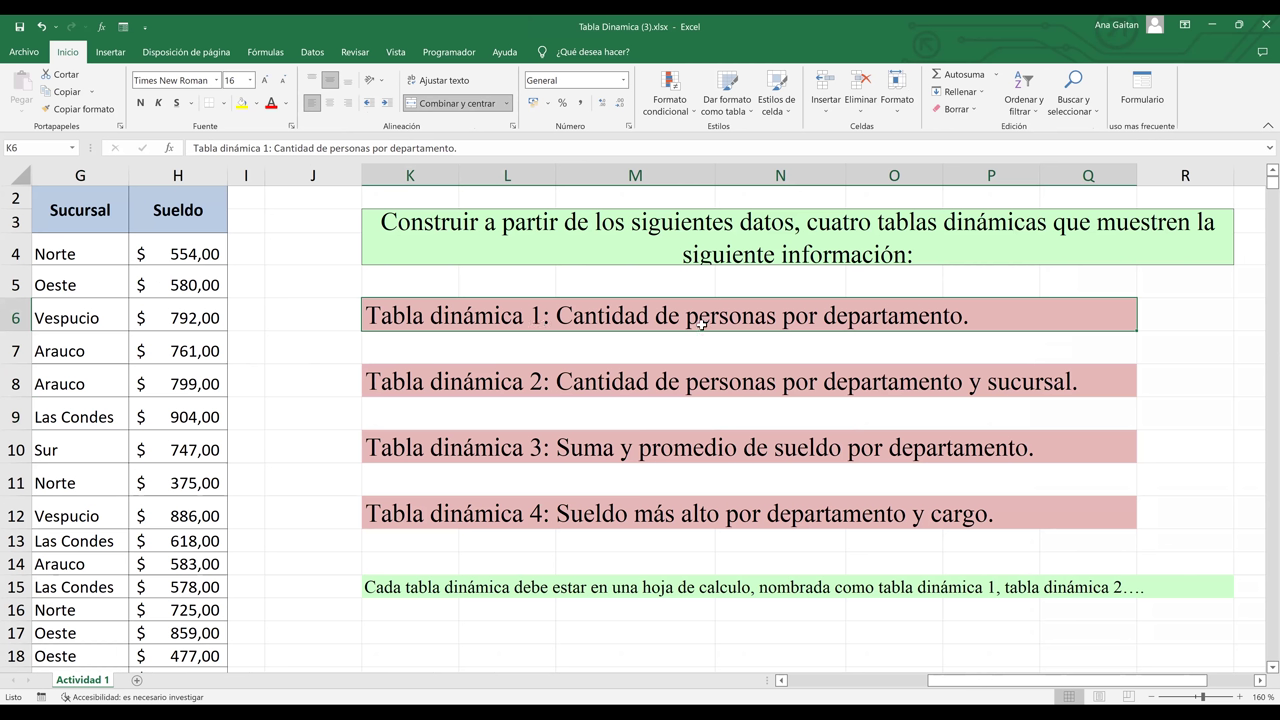
key(ctrl+c)
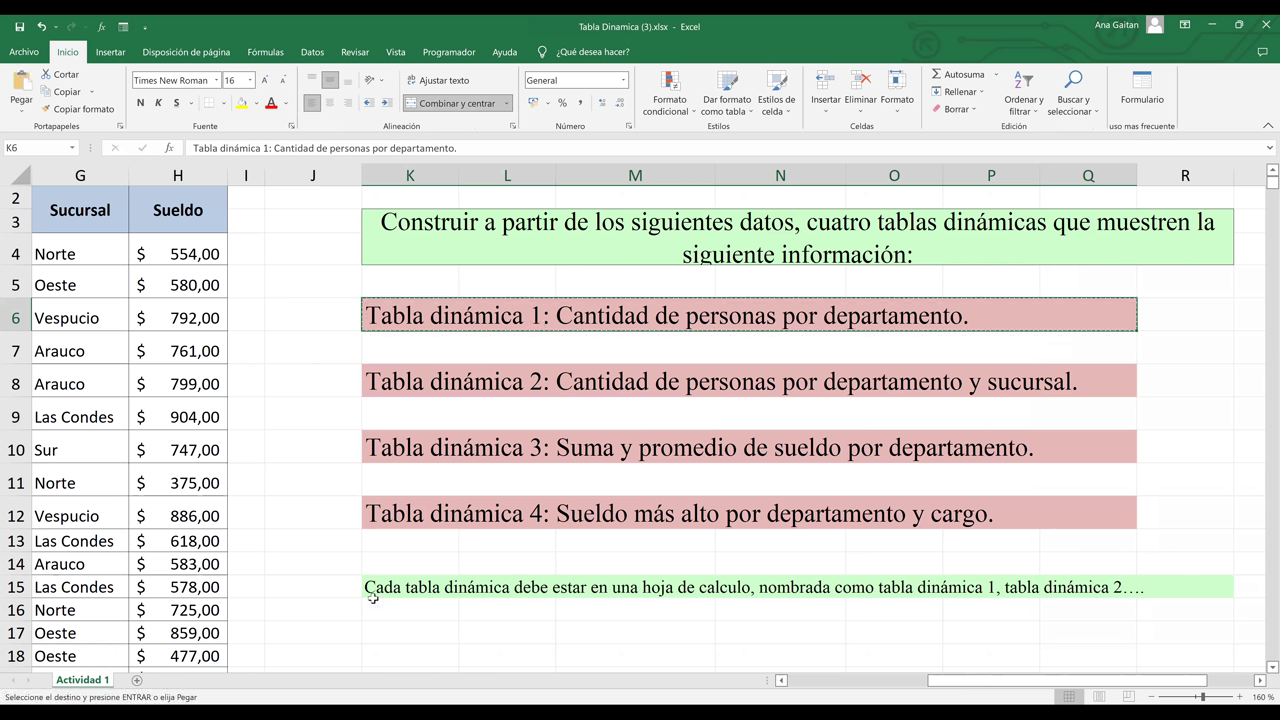
click(138, 681)
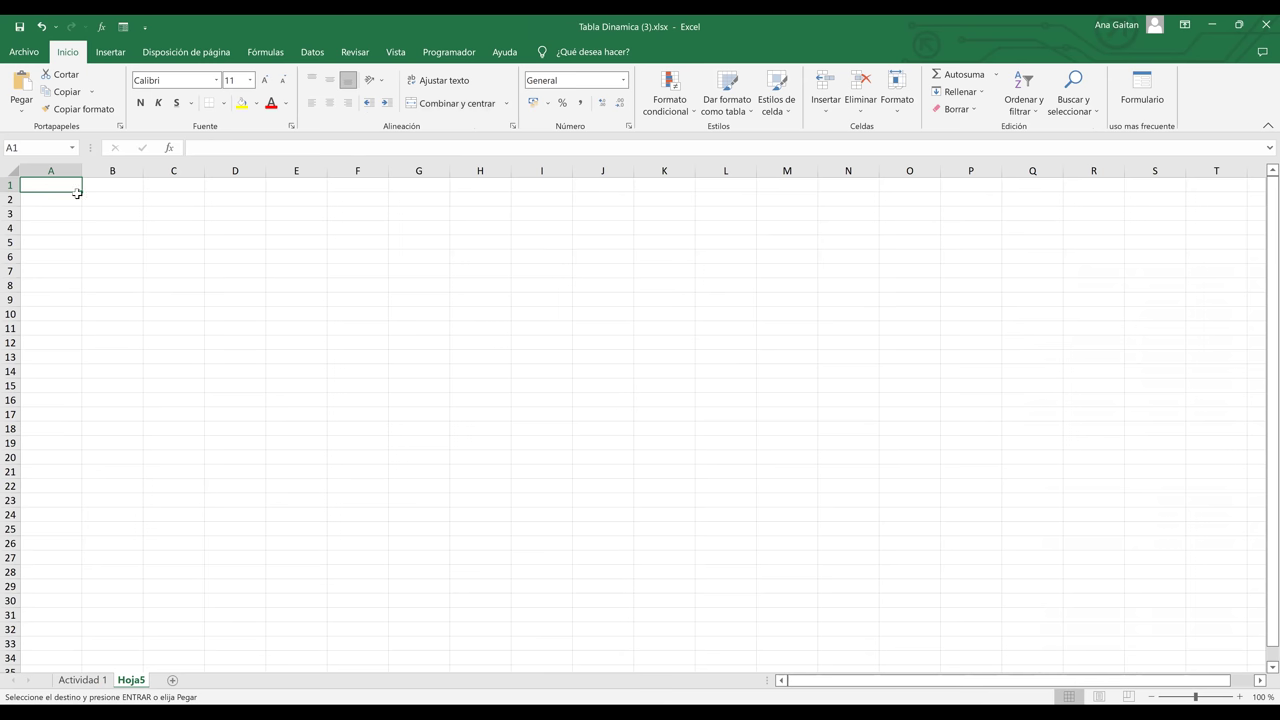
Paste the copied heading "Tabla dinámica 1: Cantidad de personas por departamento." into cell A1 of Hoja5 and return to the Actividad 1 sheet
key(ctrl+v)
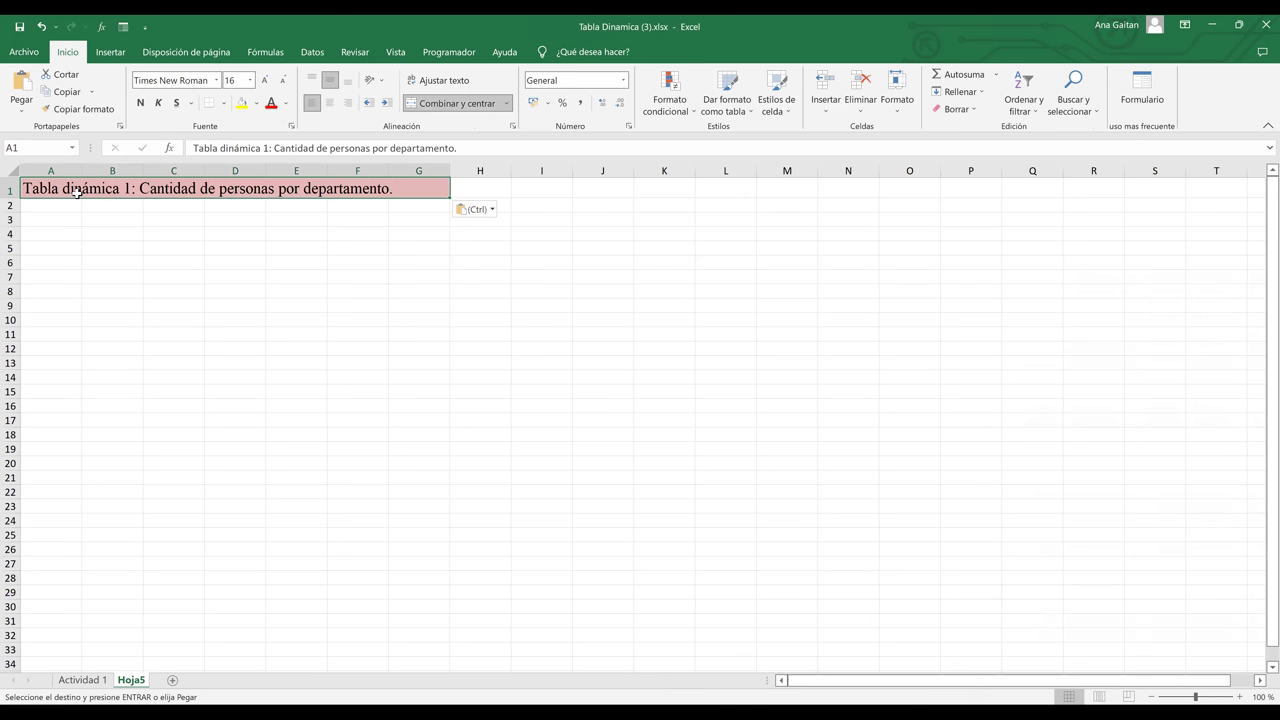
click(175, 263)
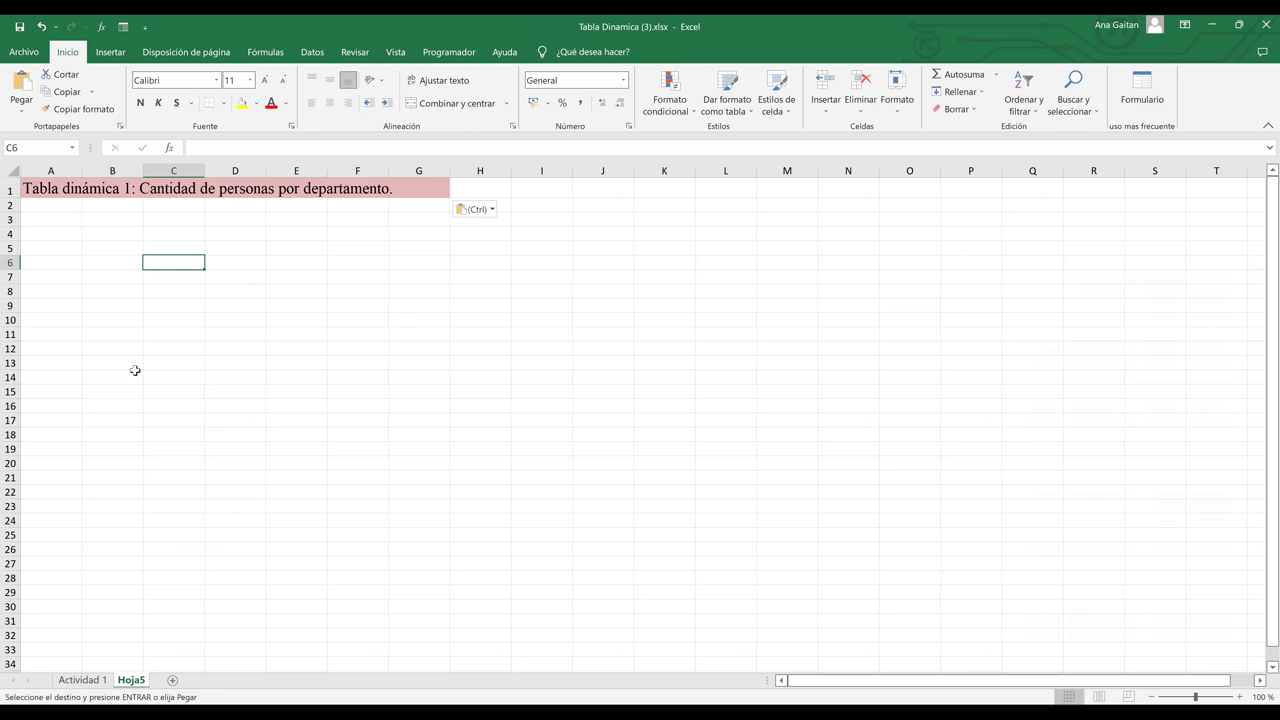
click(83, 680)
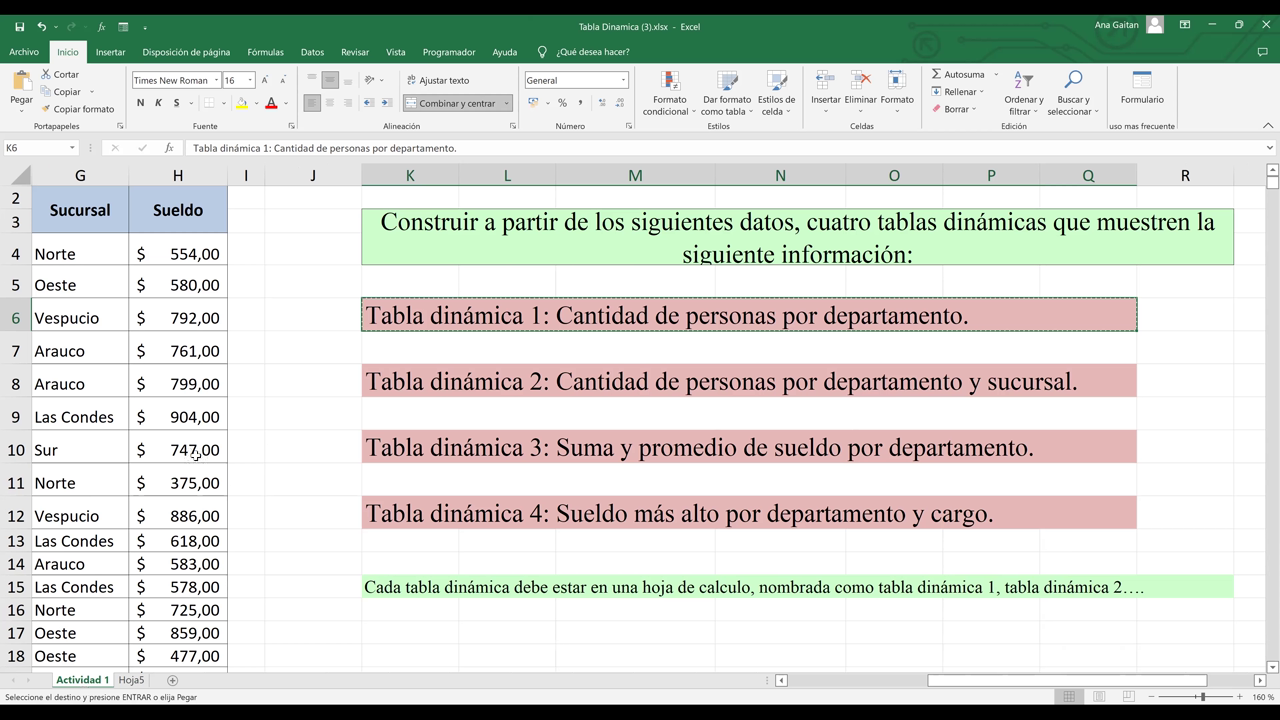
key(Escape)
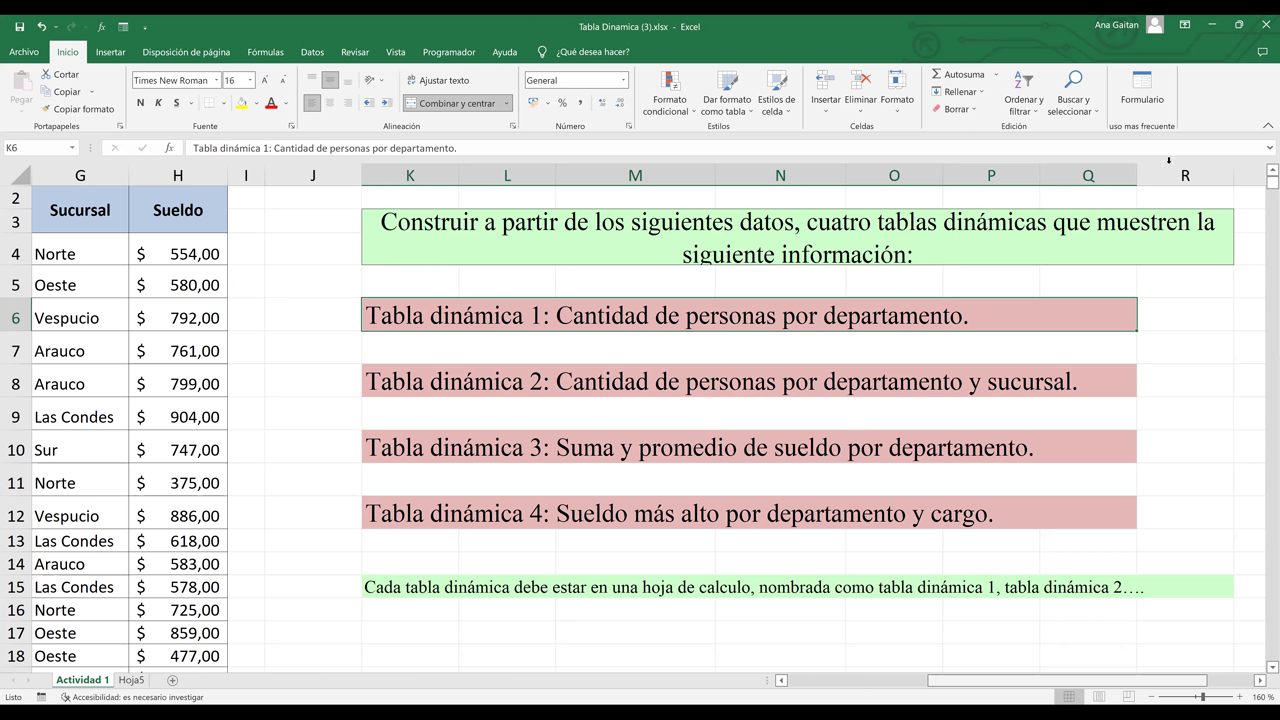
Insert a pivot table from the Actividad 1 range $B$2:$H$153, placed on the existing sheet Hoja5 at cell A3
scroll(1168, 160, left, 3)
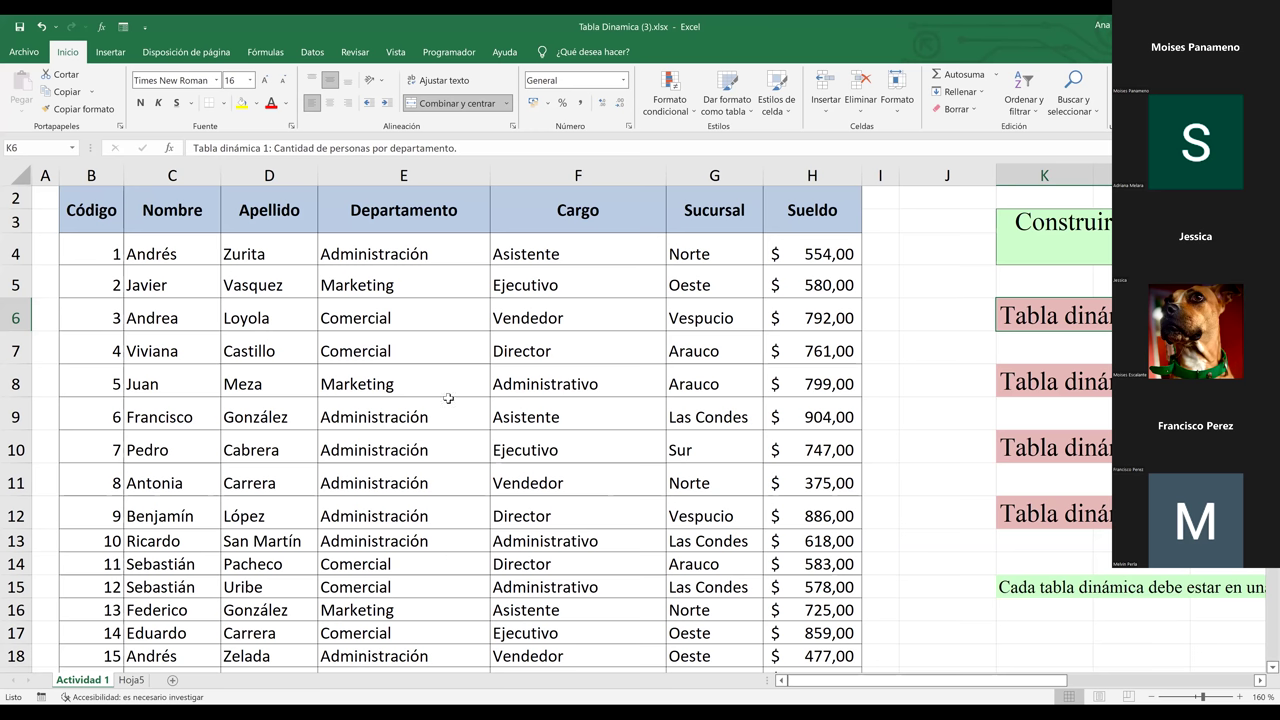
click(330, 416)
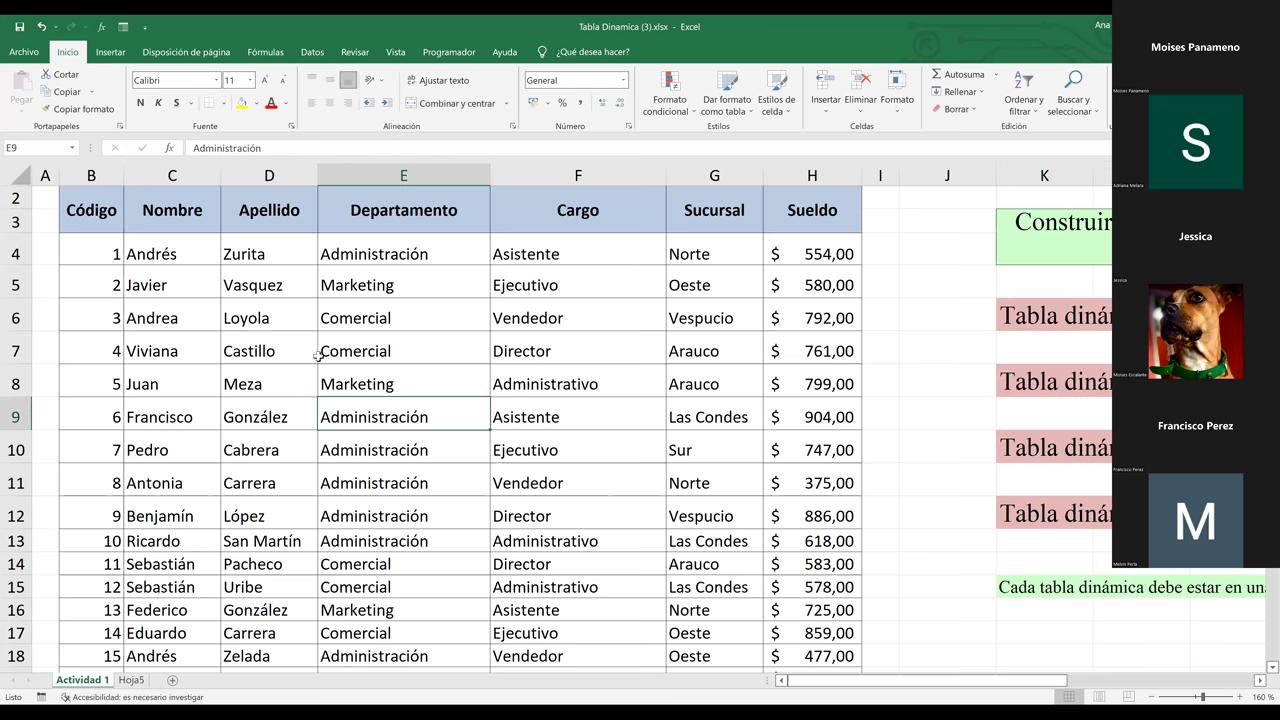
click(100, 55)
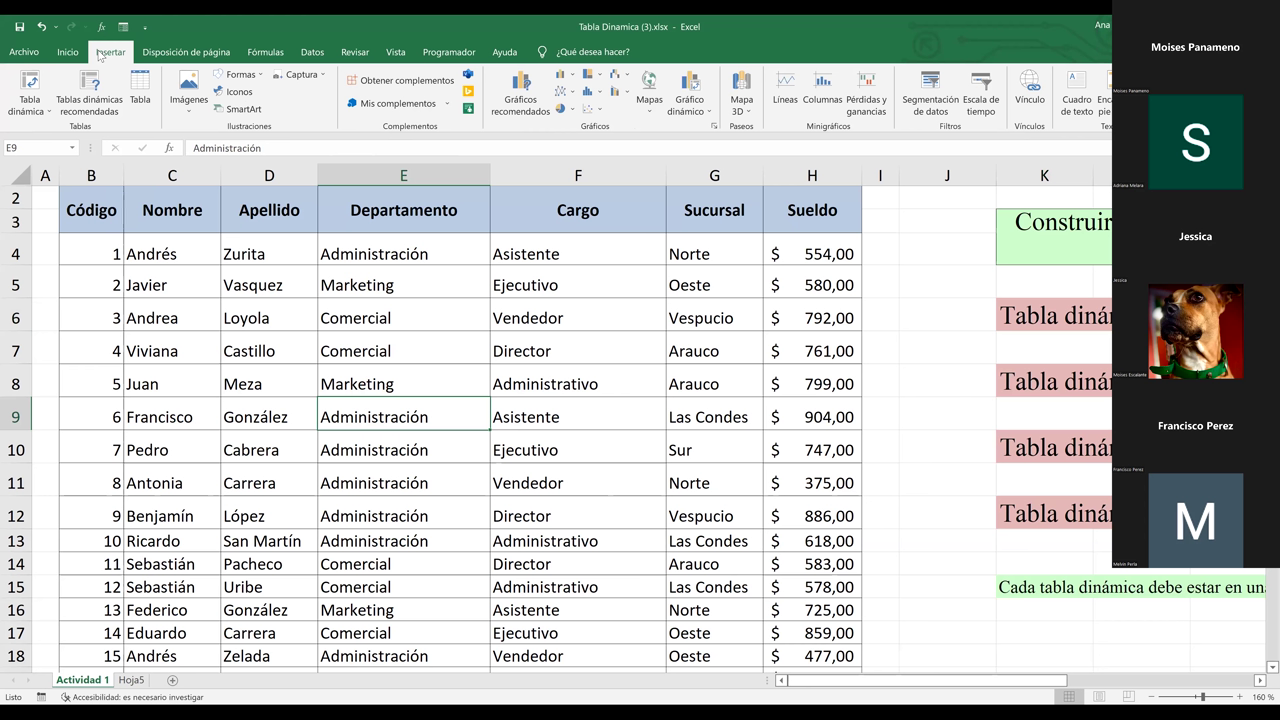
key(alt+n+v)
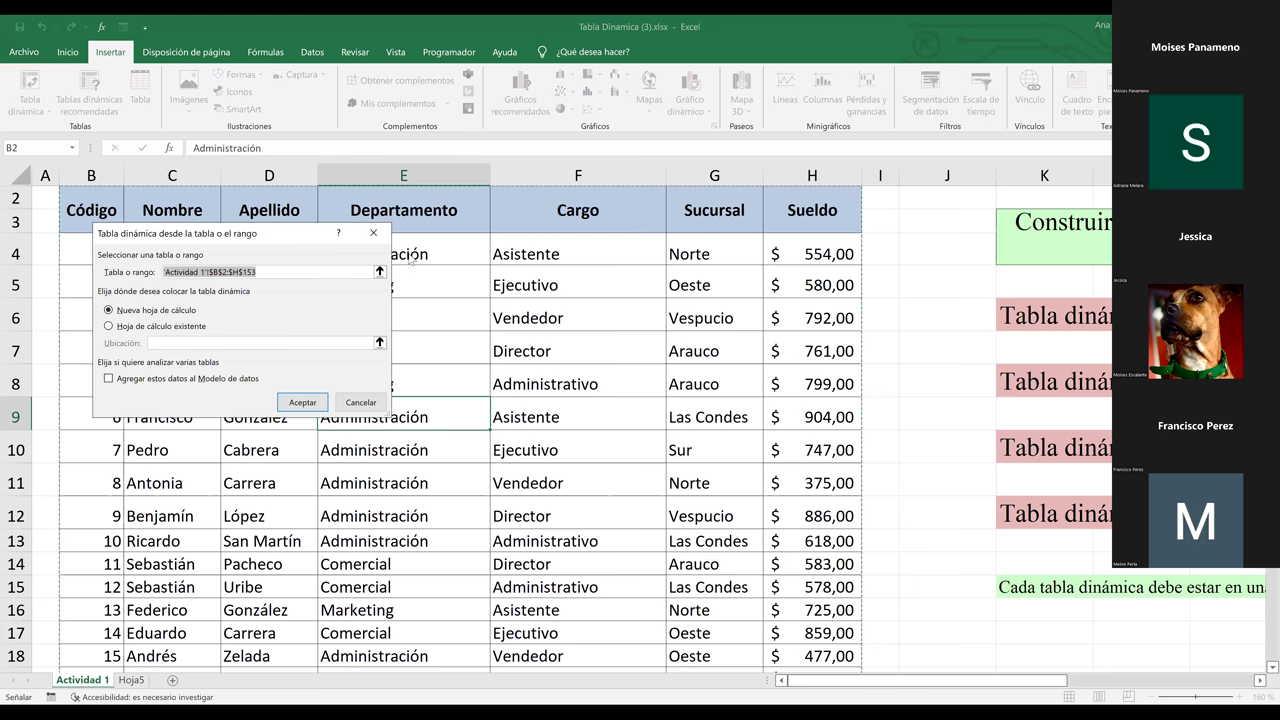
drag(300, 233, 736, 151)
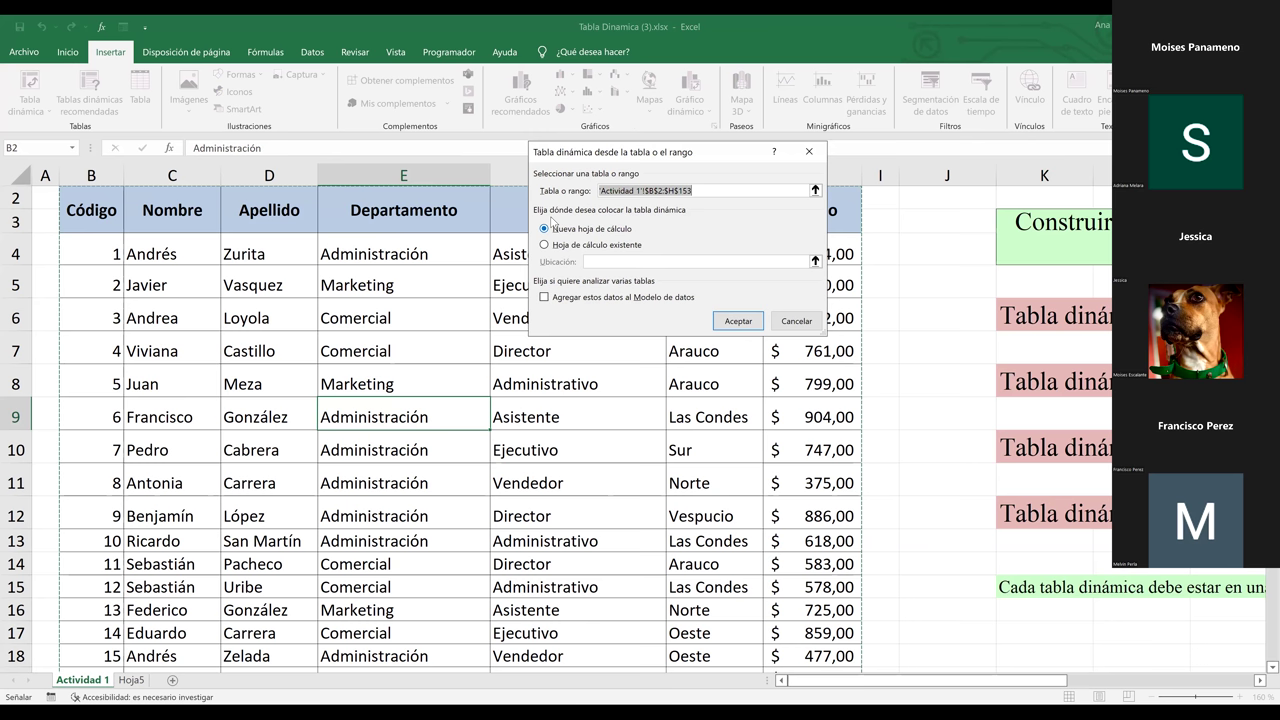
click(545, 245)
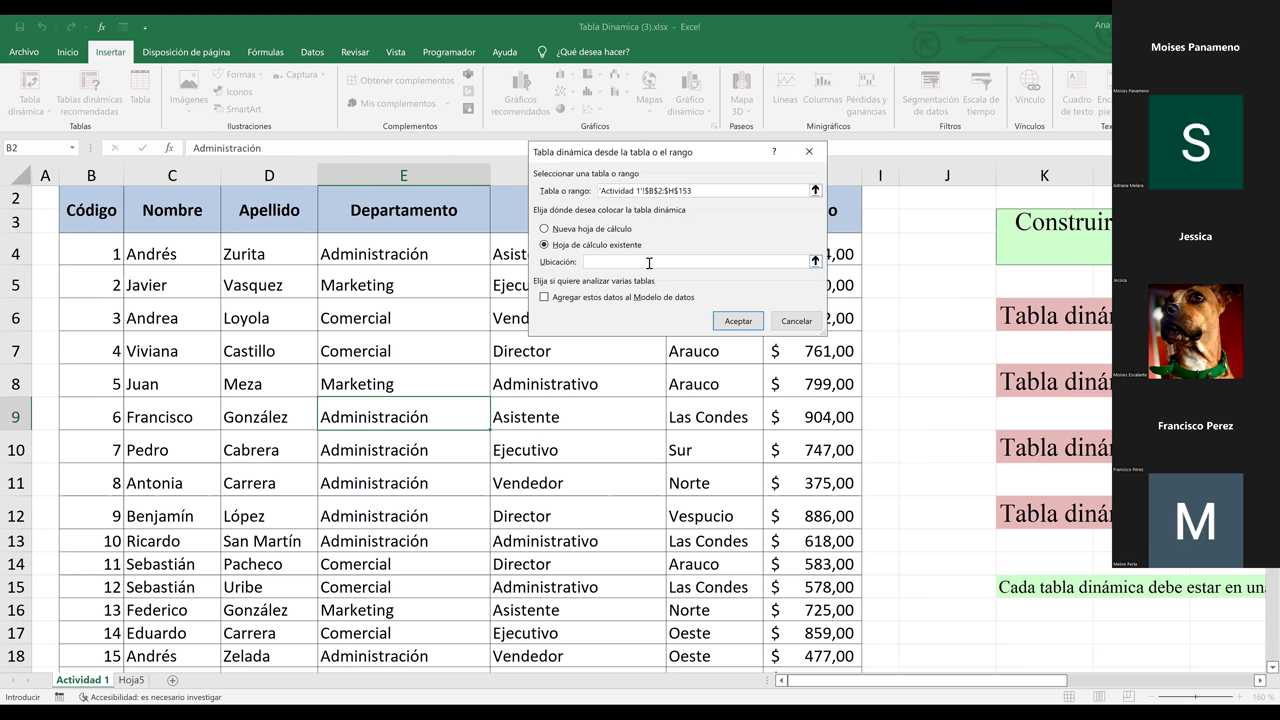
click(133, 680)
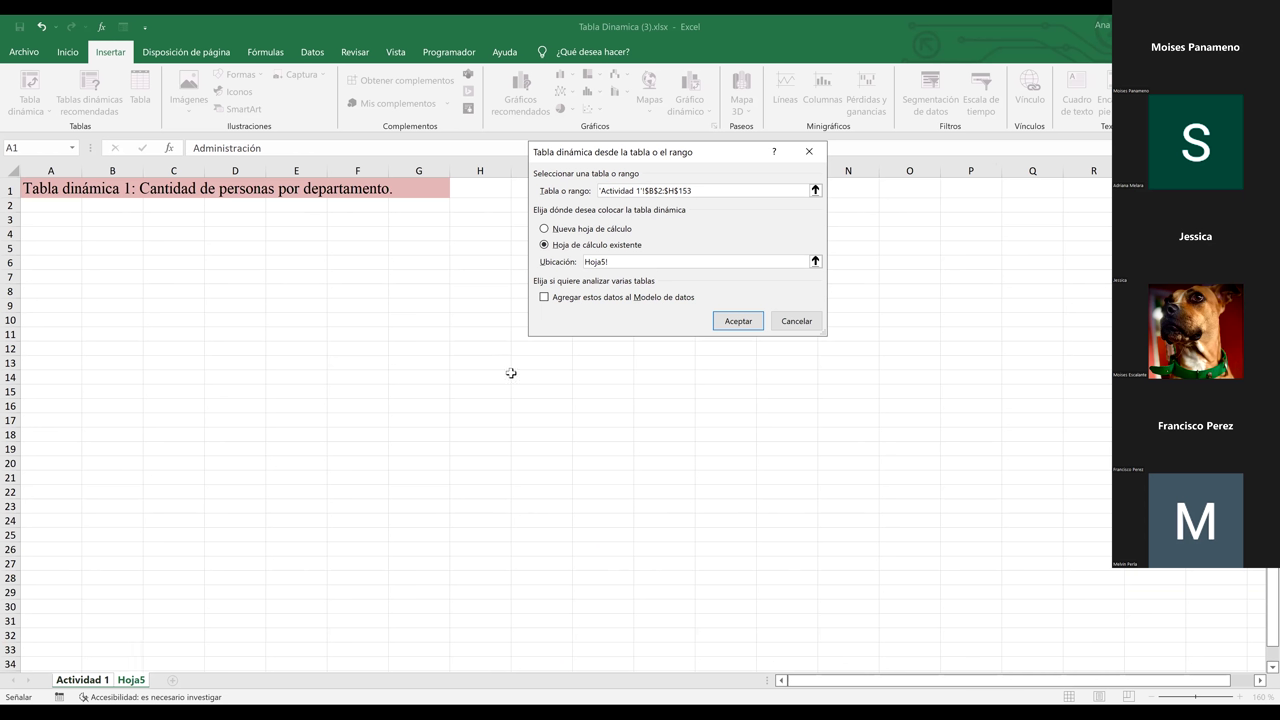
click(50, 219)
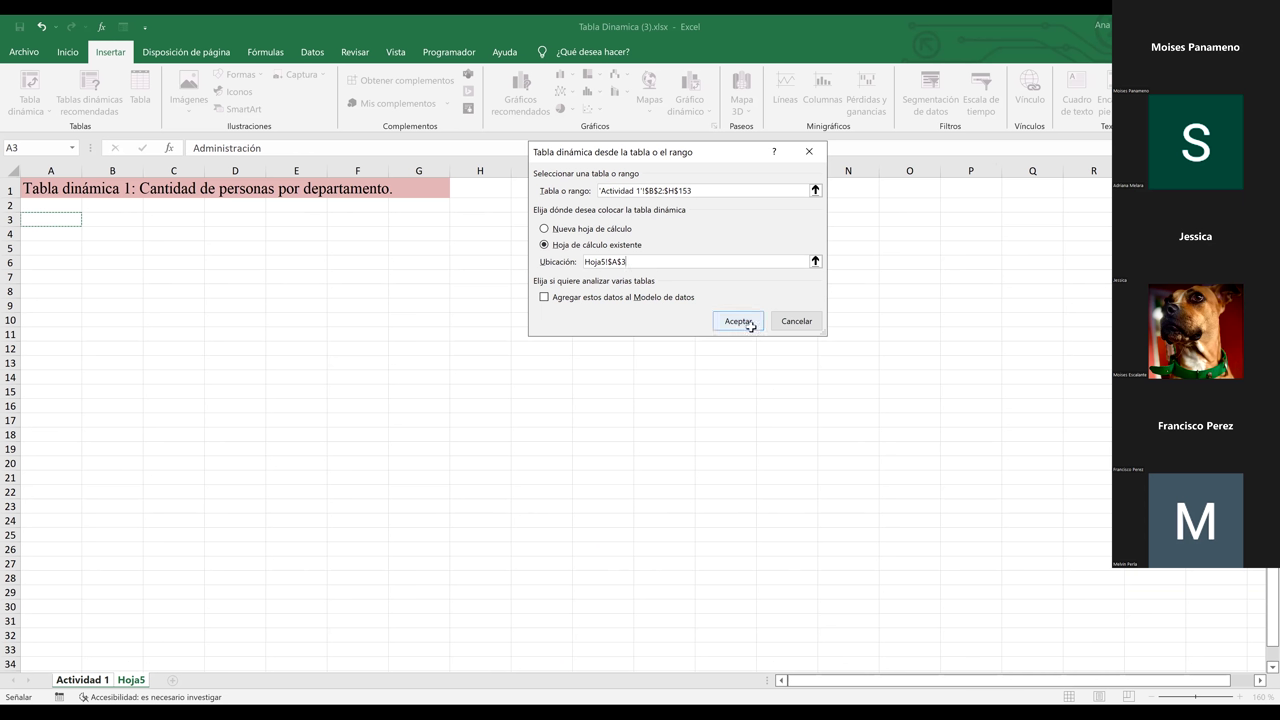
click(740, 322)
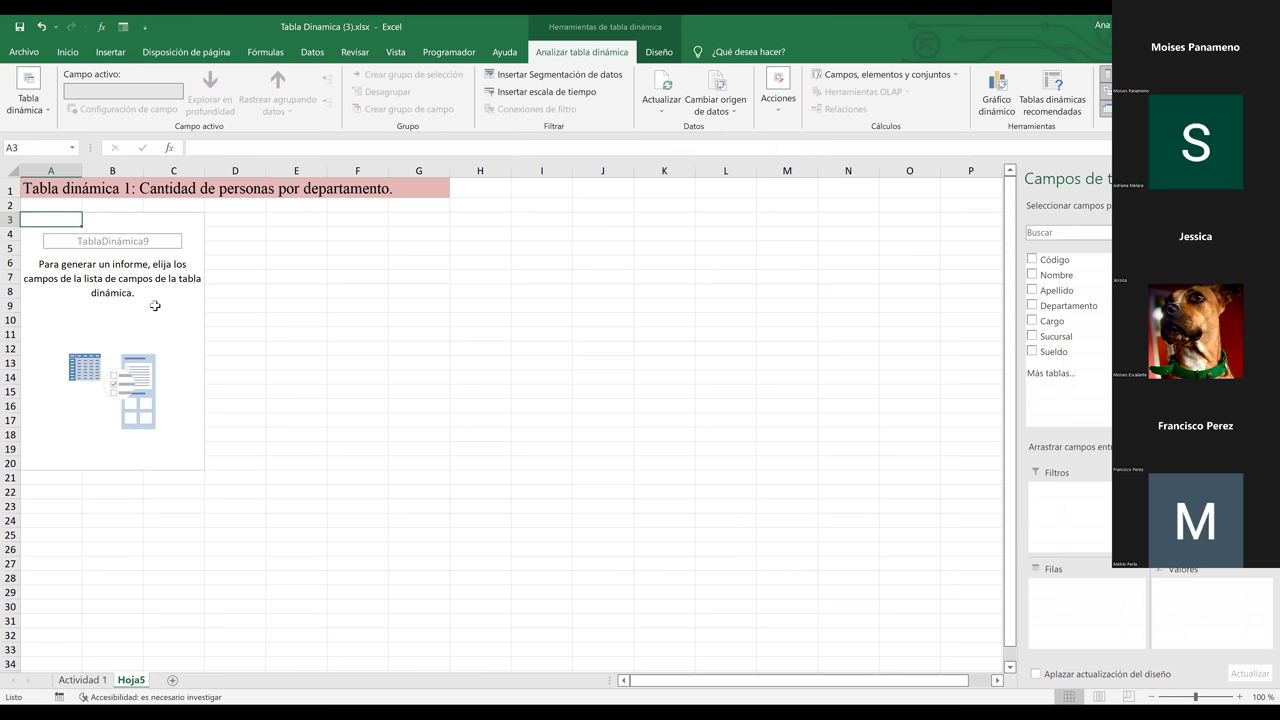
click(296, 262)
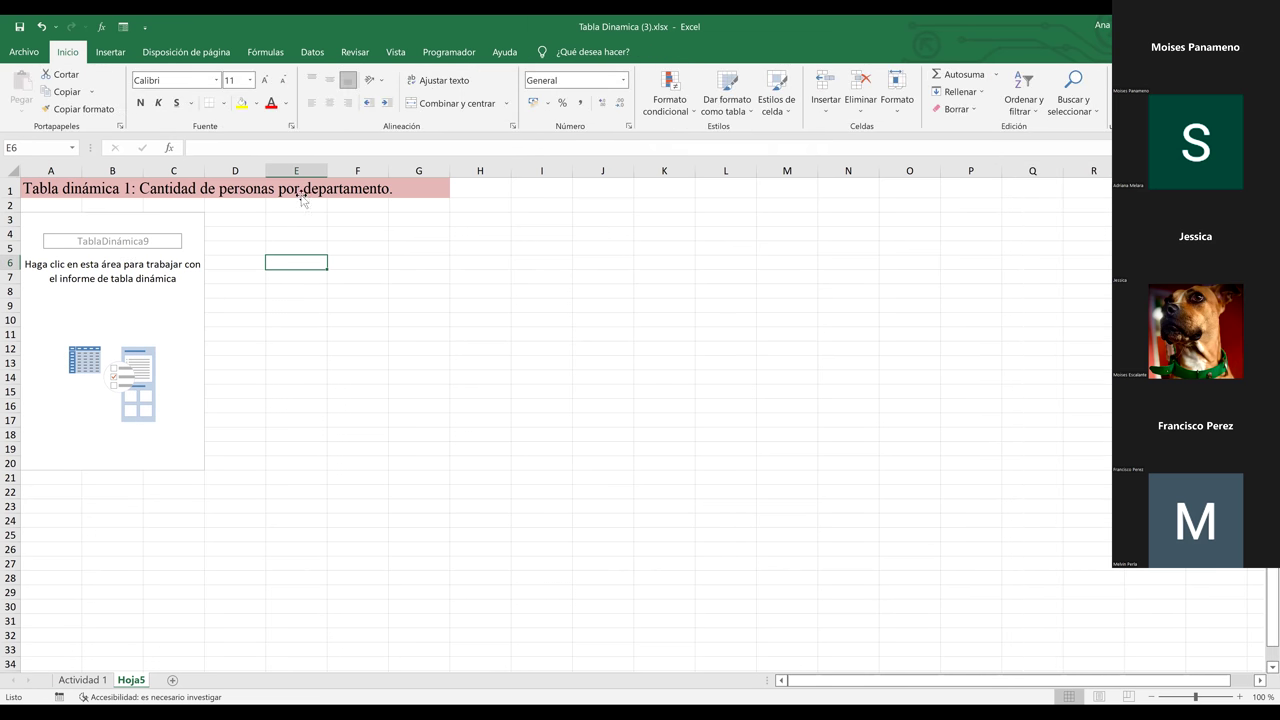
click(115, 307)
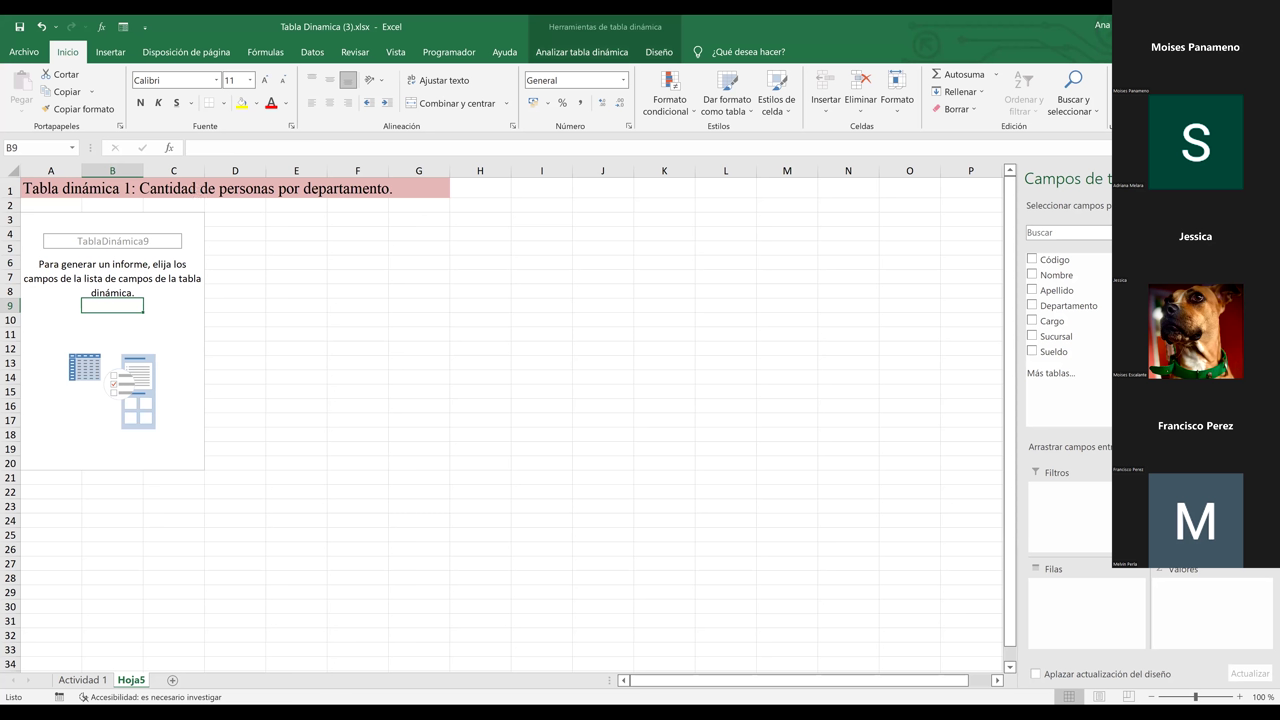
click(248, 480)
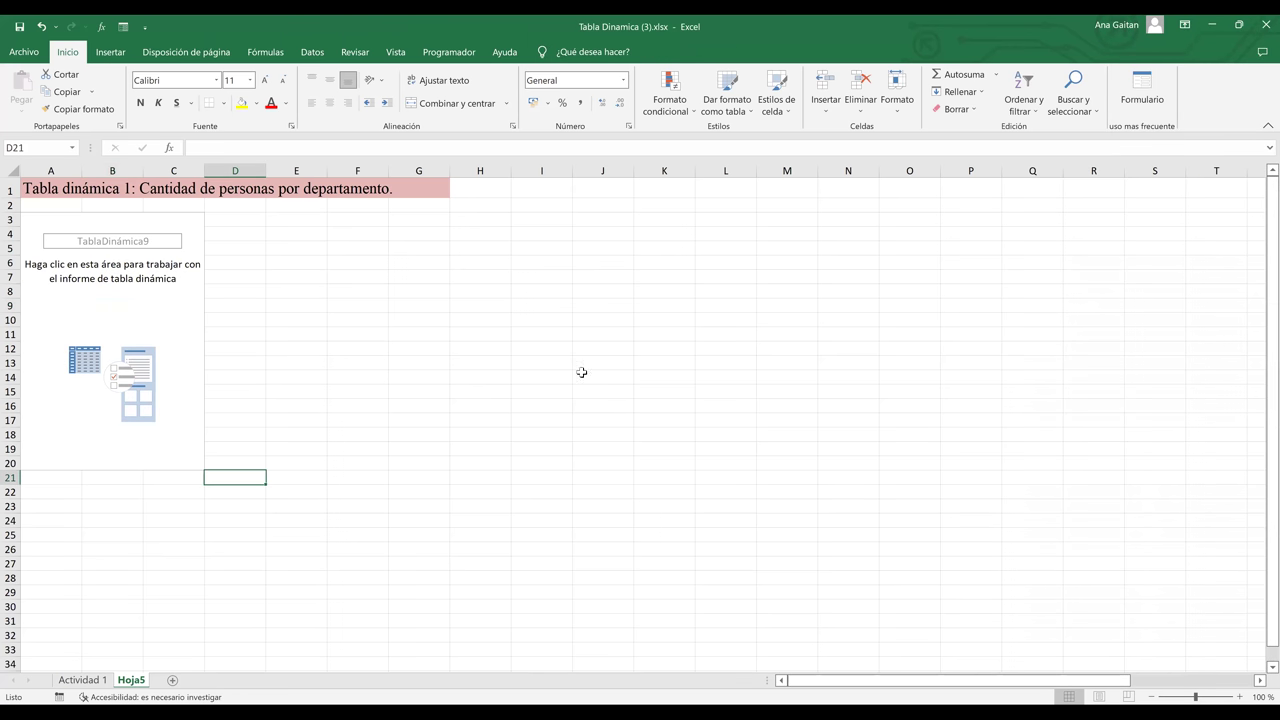
click(370, 318)
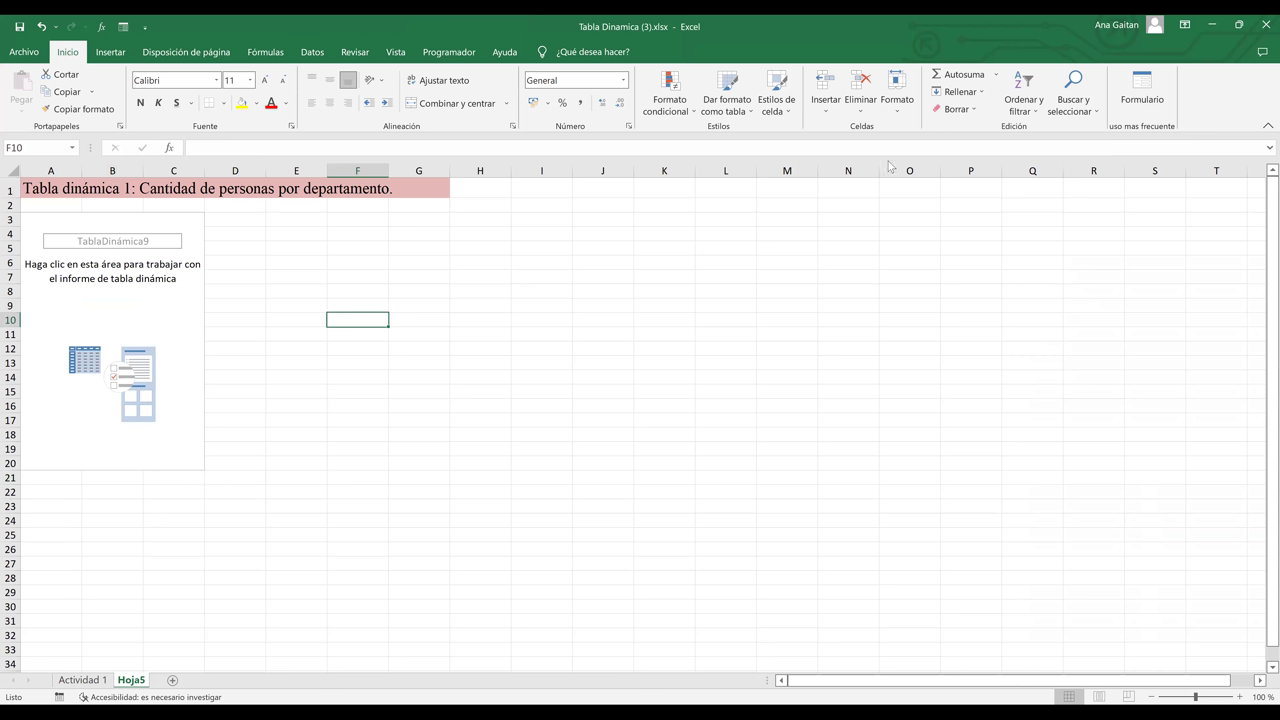
key(Right)
key(Right)
key(Up)
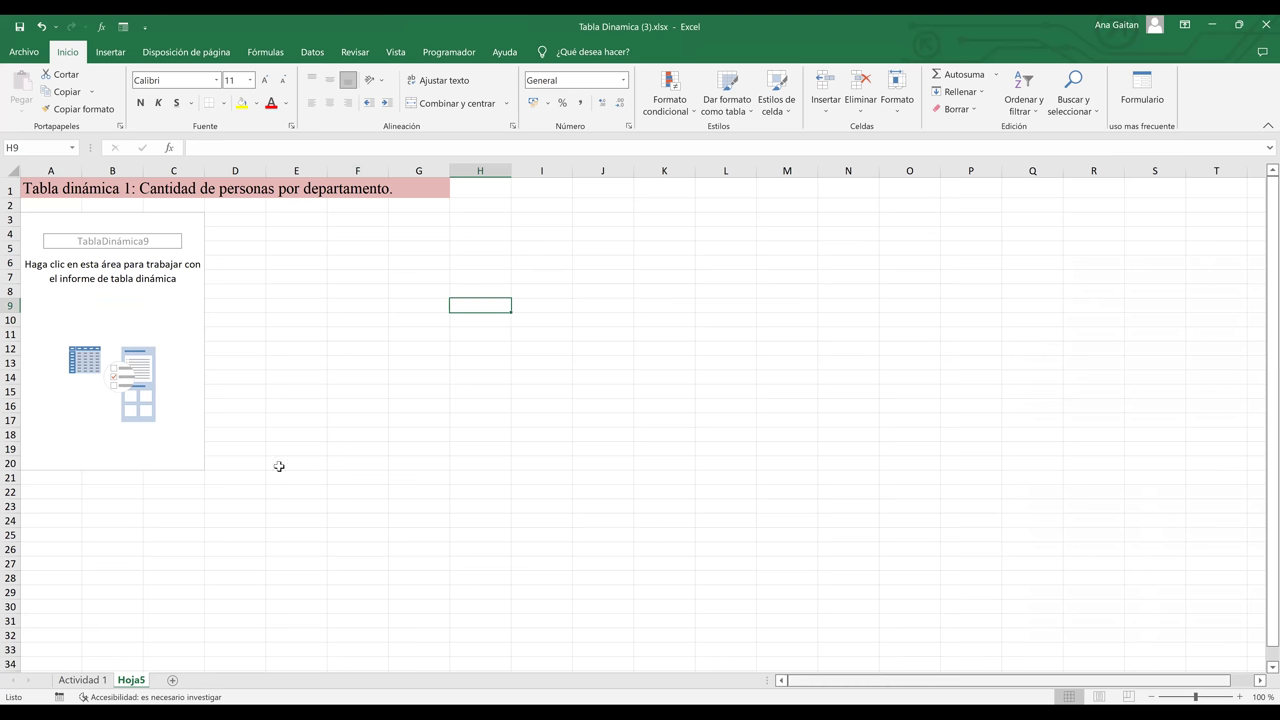
Add the Departamento field to the rows of the empty pivot table on Hoja5
click(88, 284)
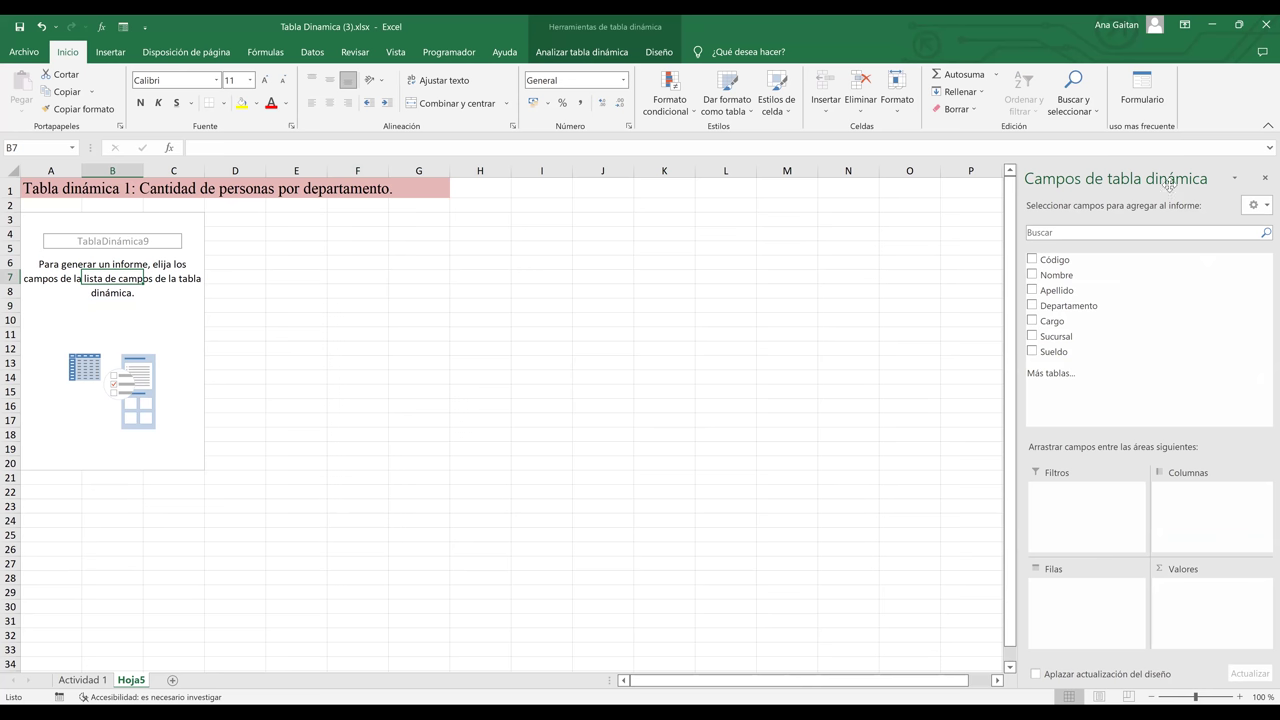
click(1030, 276)
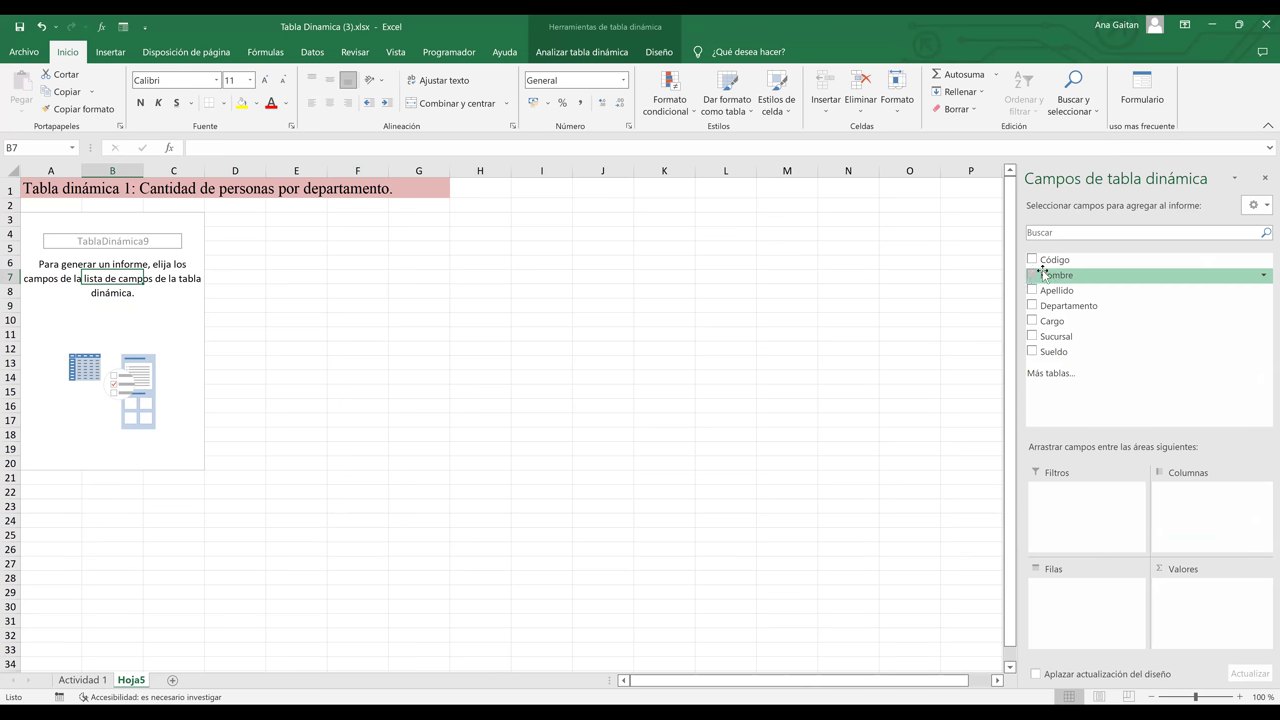
click(1080, 321)
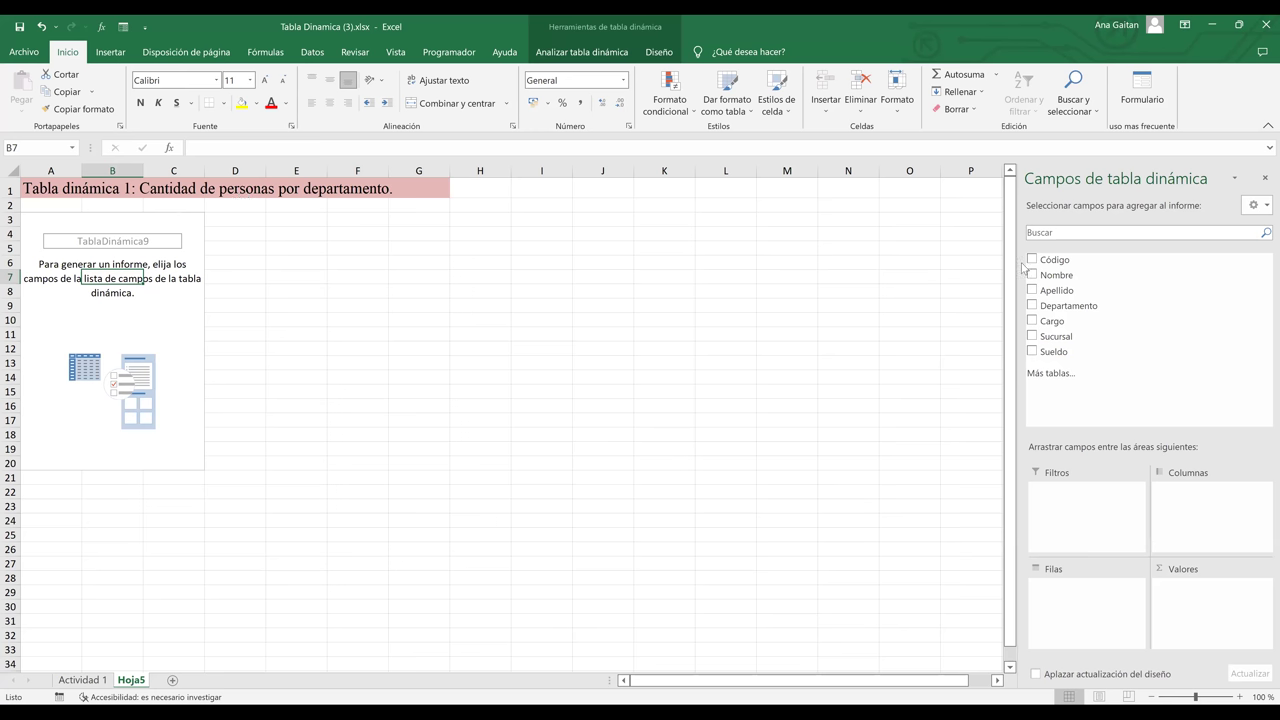
drag(1060, 260, 1065, 345)
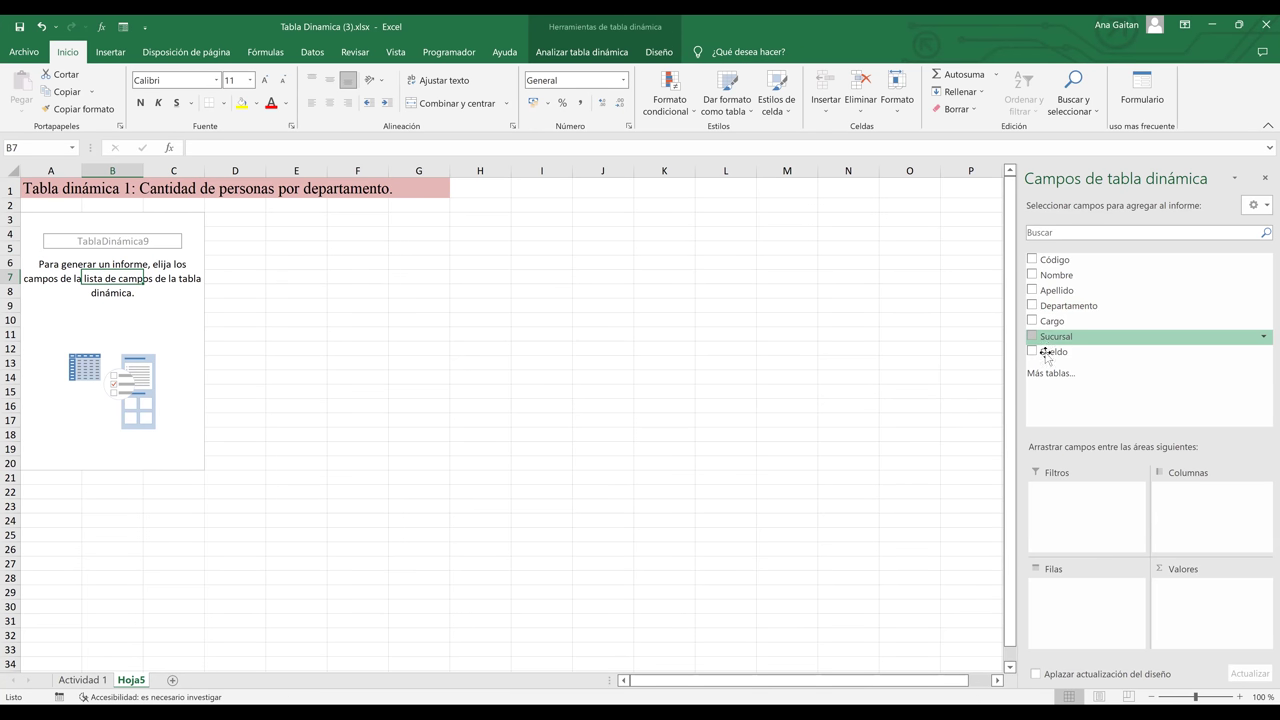
click(1033, 306)
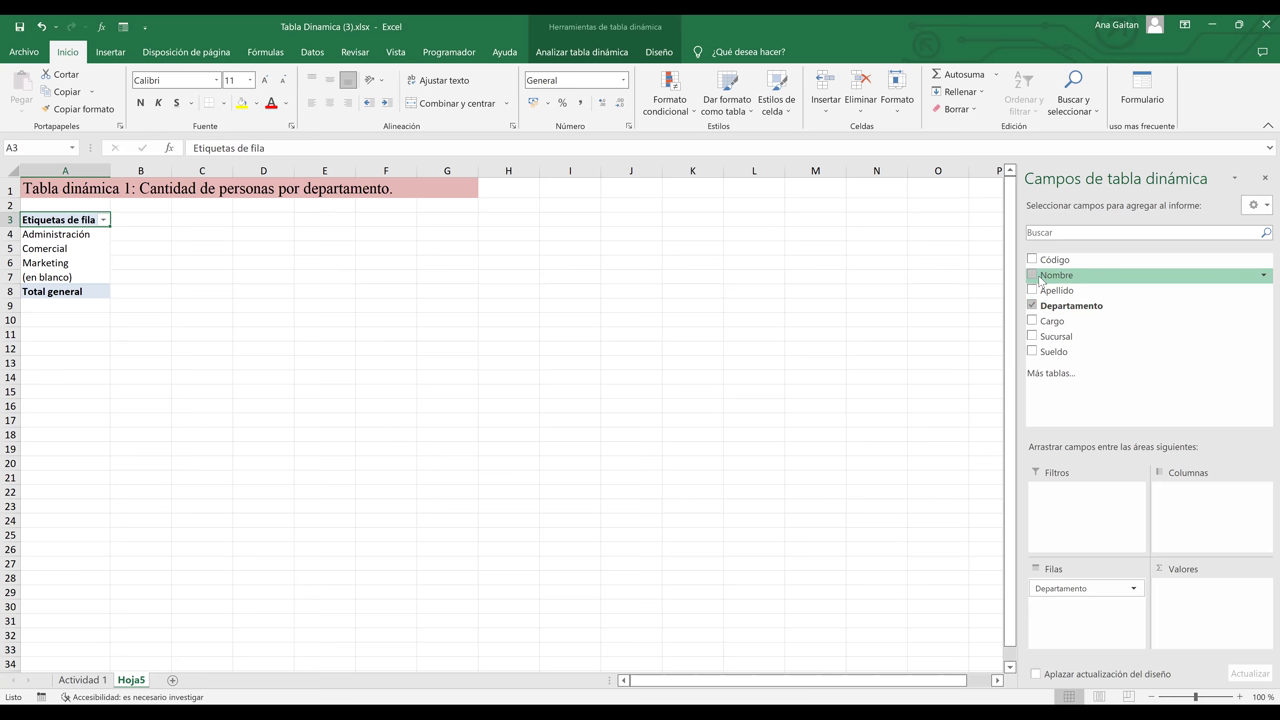
Add the Nombre field to the pivot table and move it from the rows area to the values area
click(1040, 281)
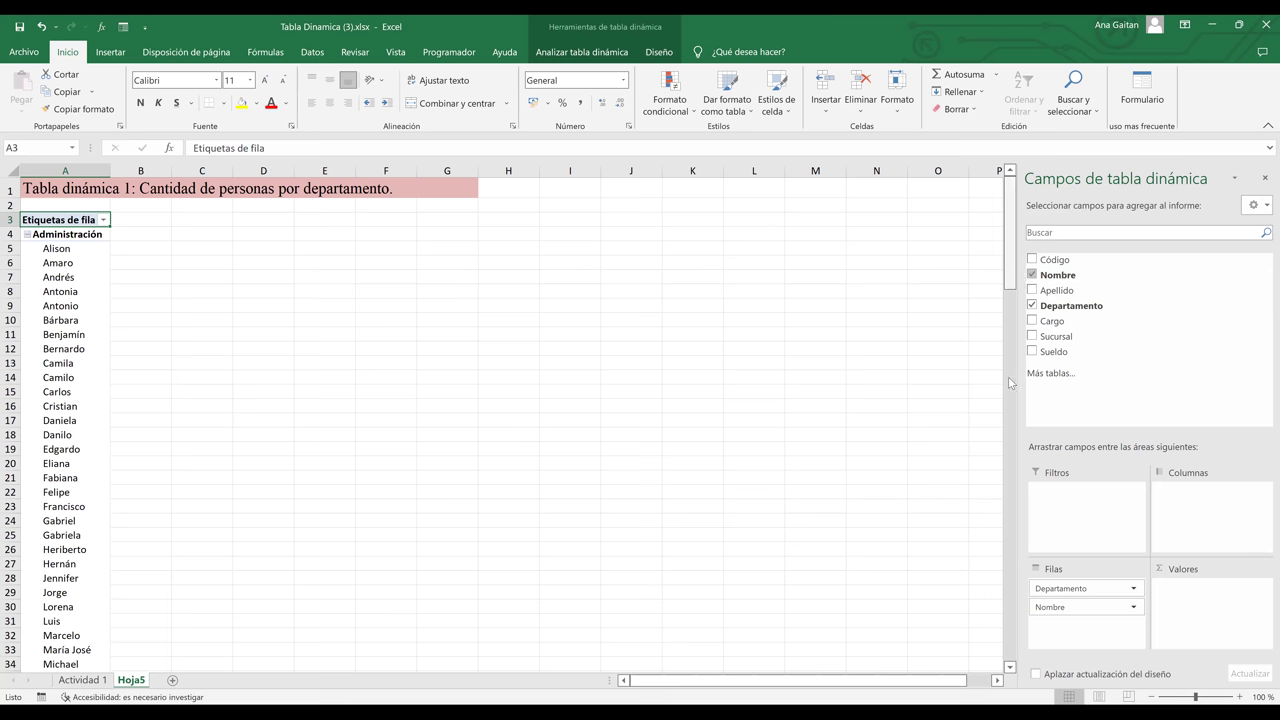
click(1007, 552)
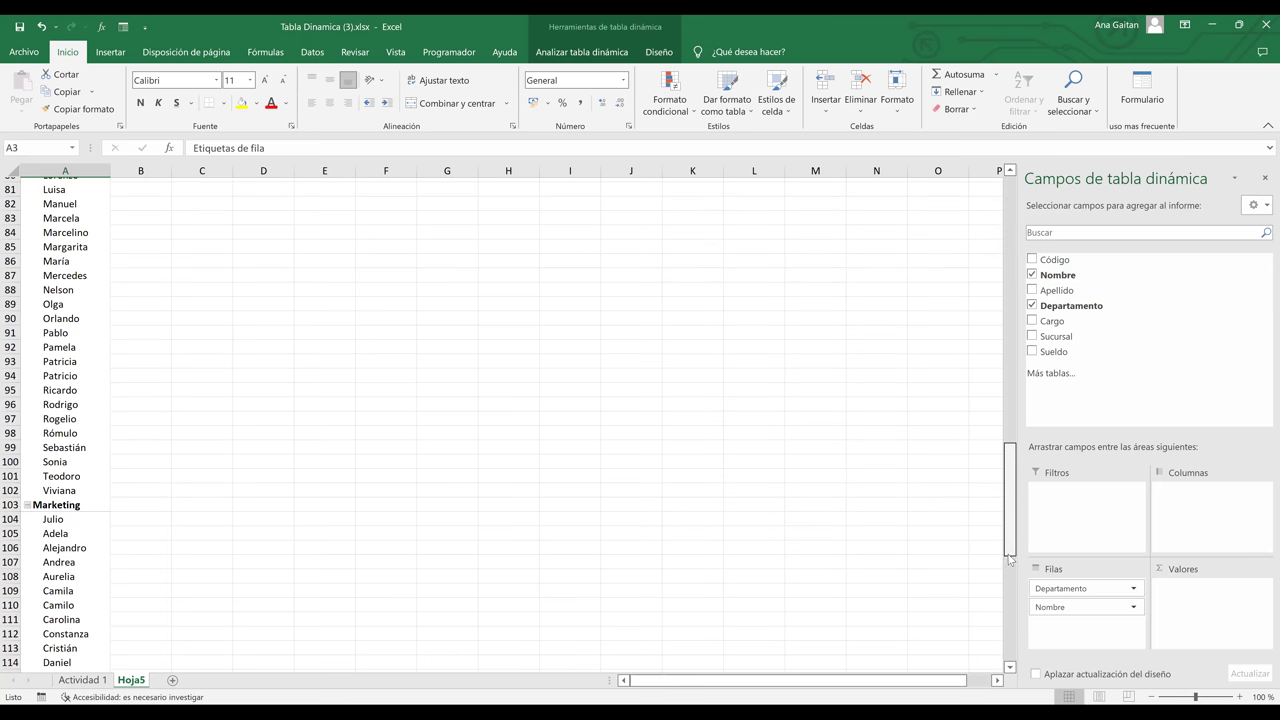
click(1012, 583)
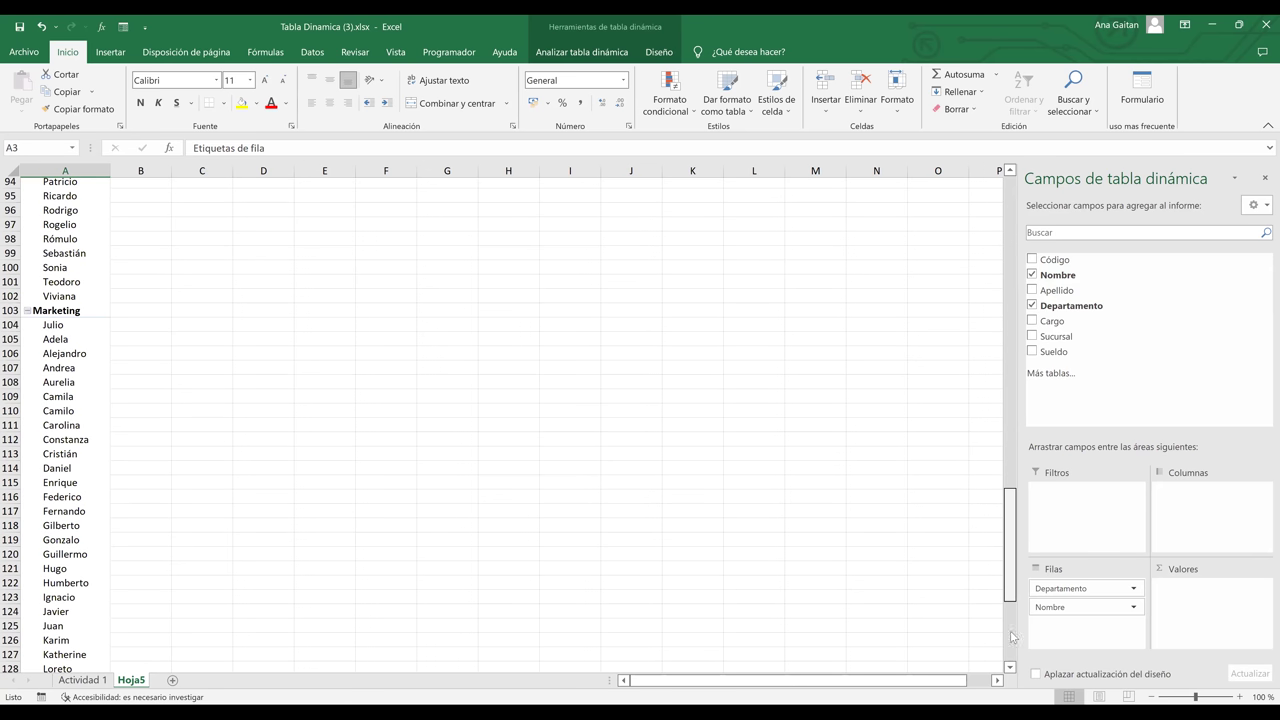
click(1010, 180)
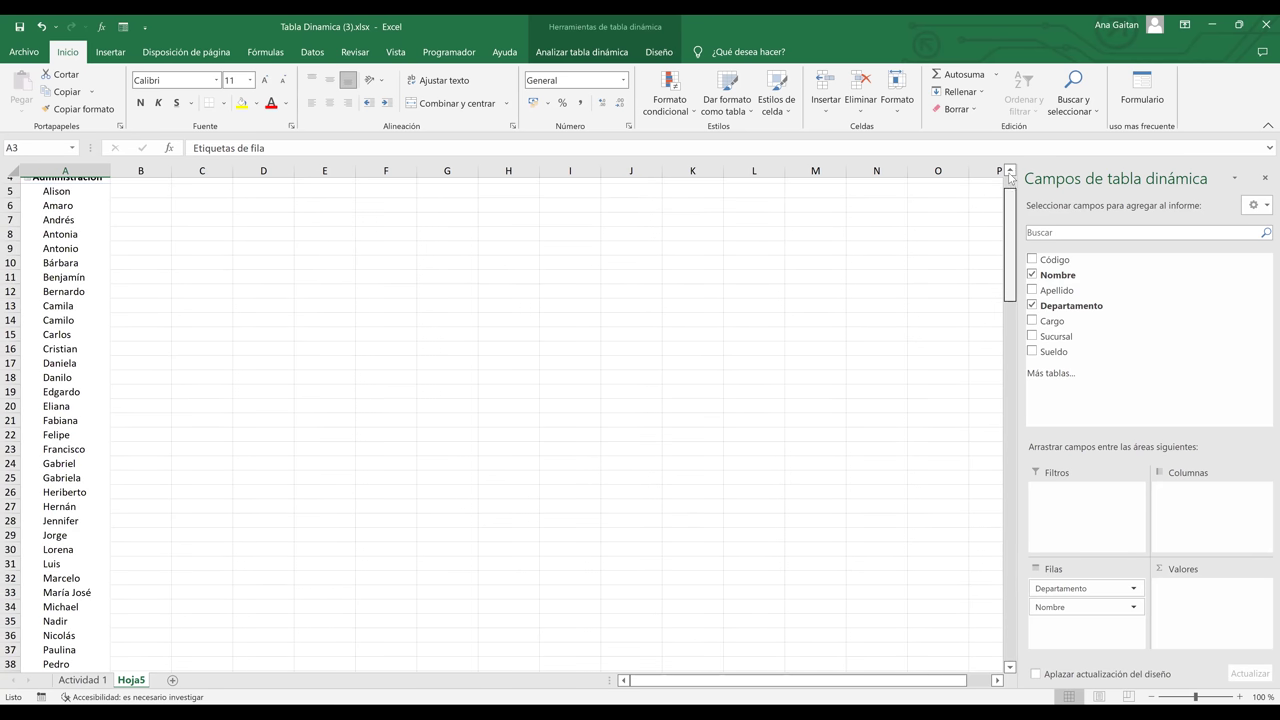
scroll(1010, 178, up, 2)
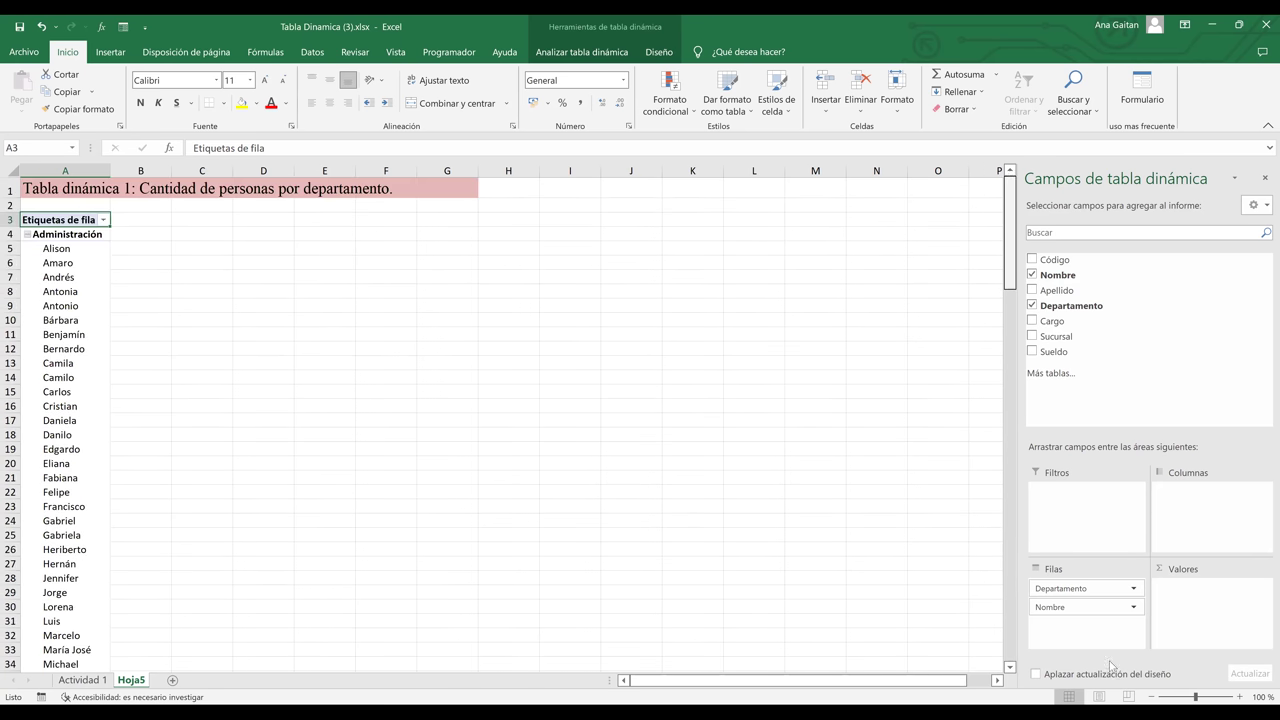
click(1068, 612)
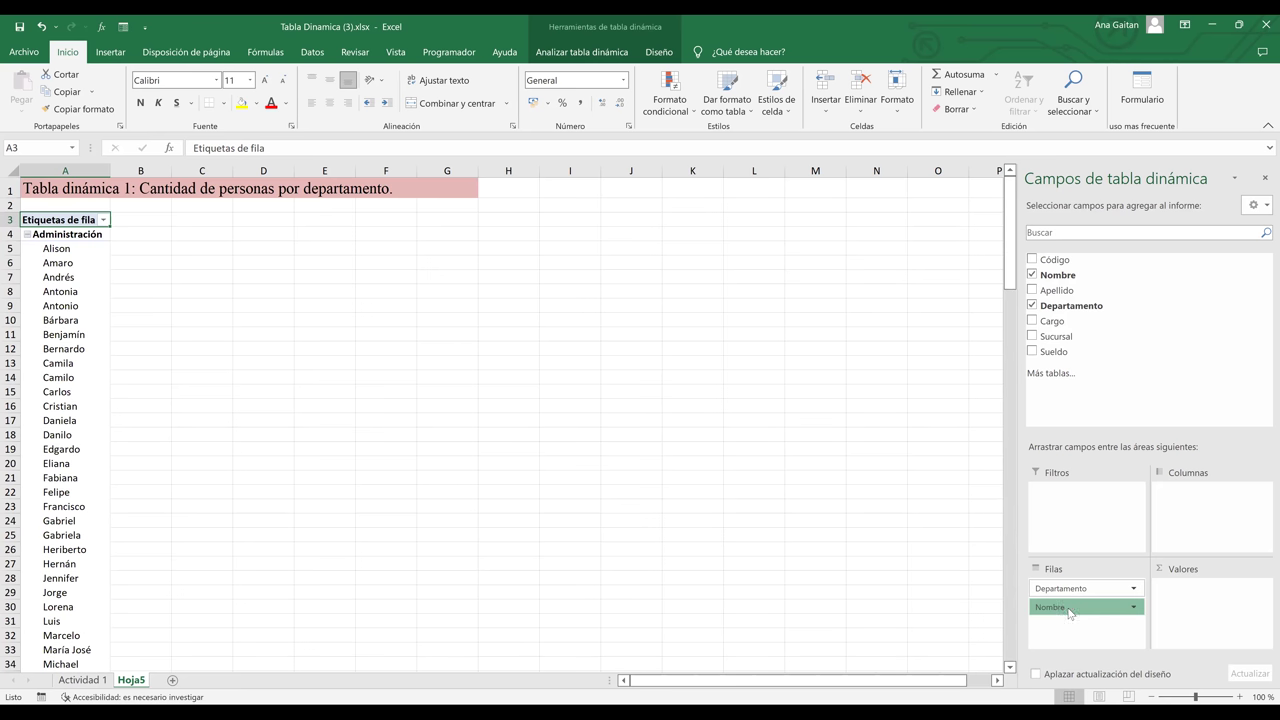
drag(1108, 607, 1206, 604)
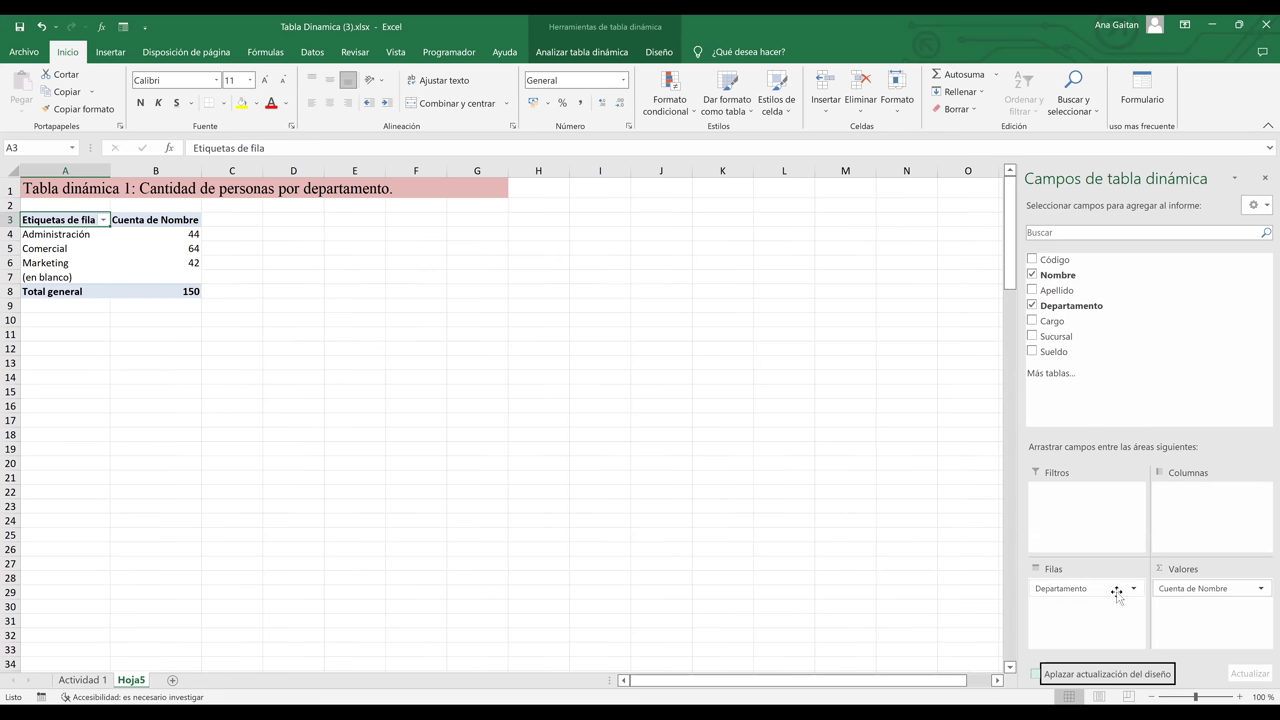
click(1209, 588)
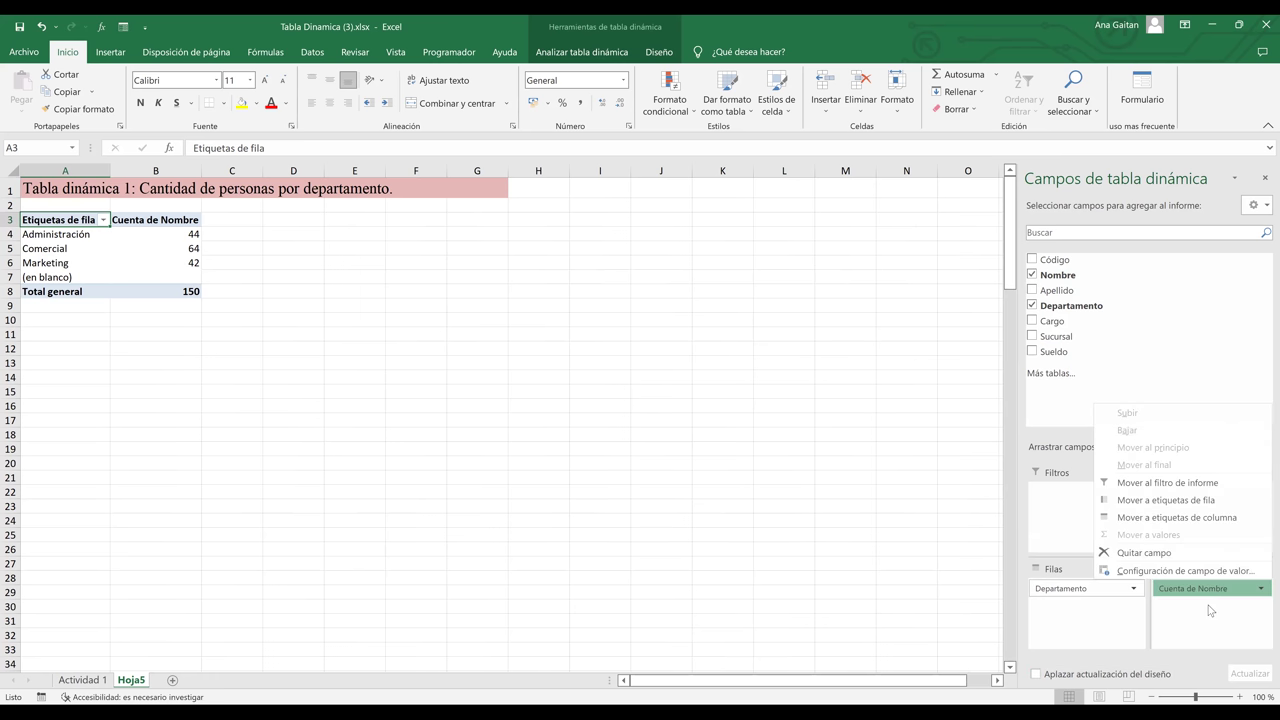
click(1190, 605)
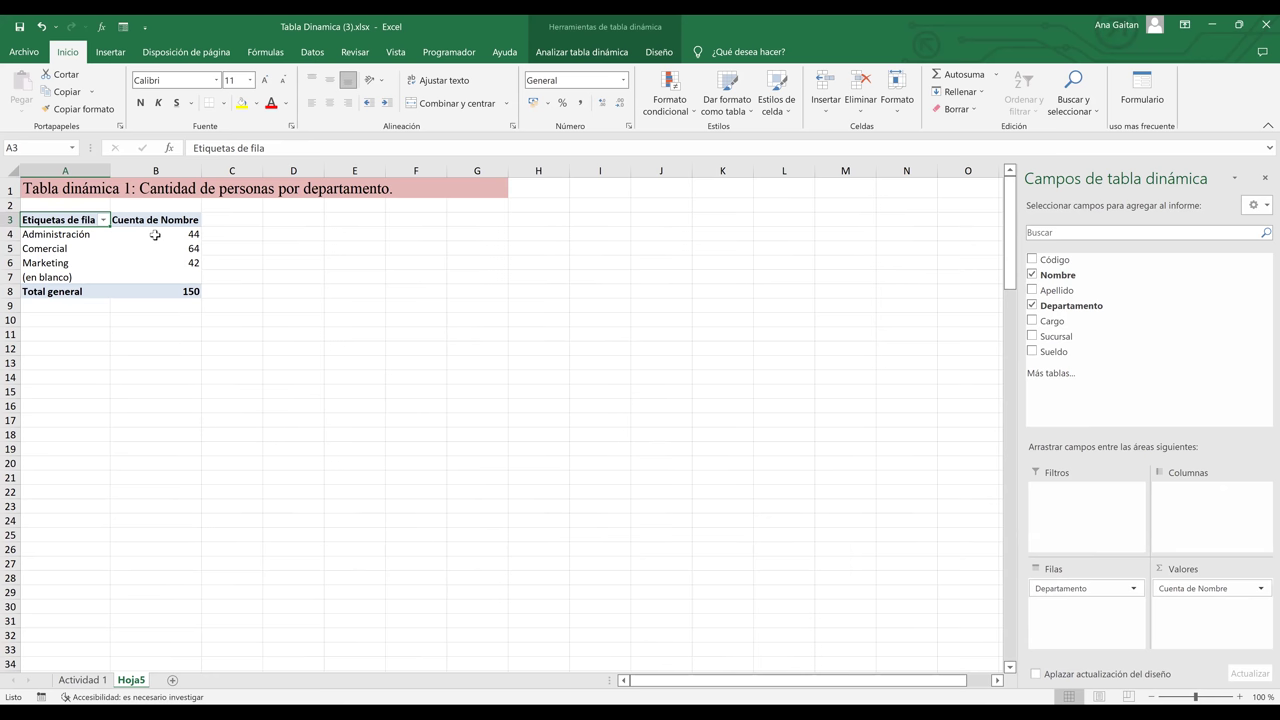
Examine the count of people per department in the pivot table, including the Comercial row
key(Down)
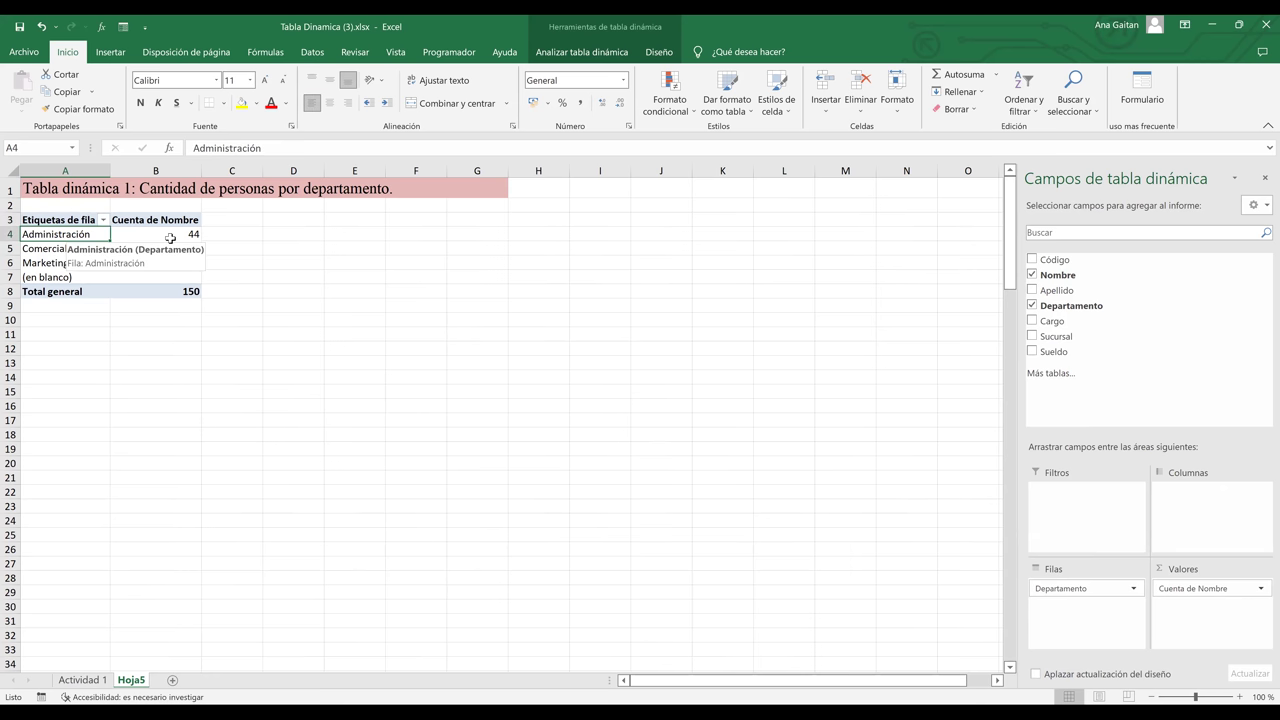
scroll(170, 238, up, 6)
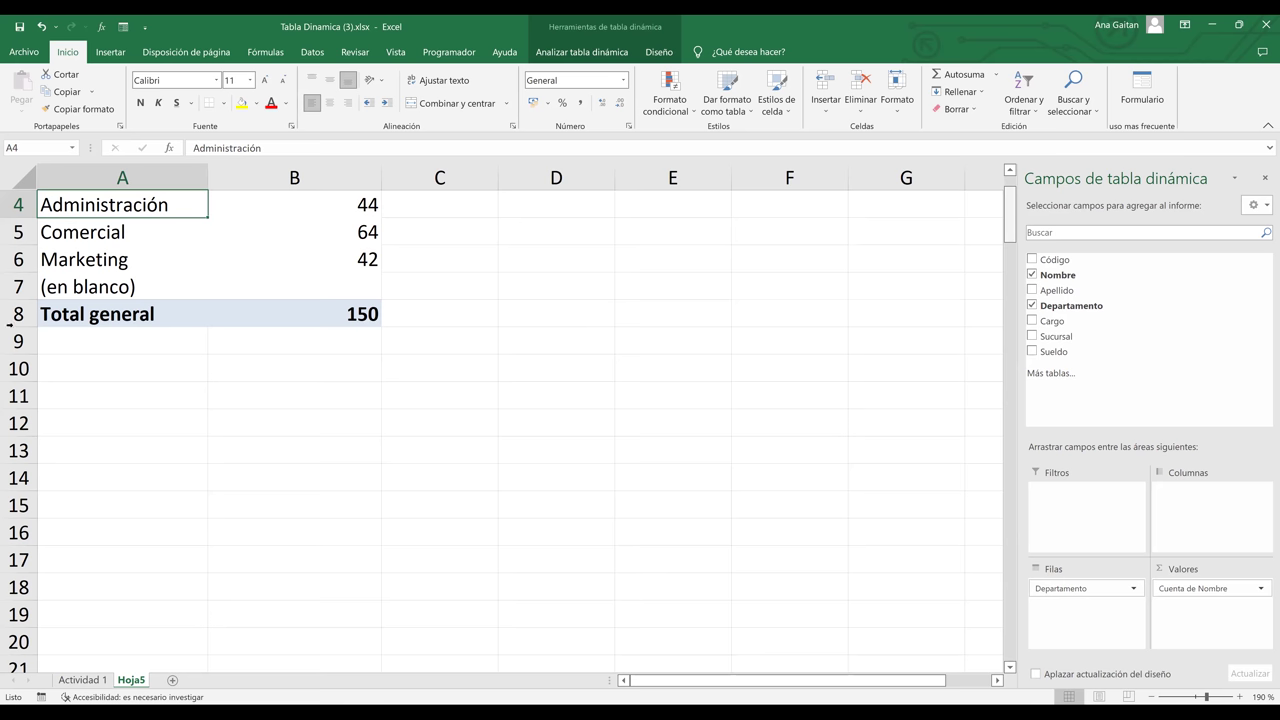
scroll(53, 318, up, 1)
drag(53, 320, 295, 326)
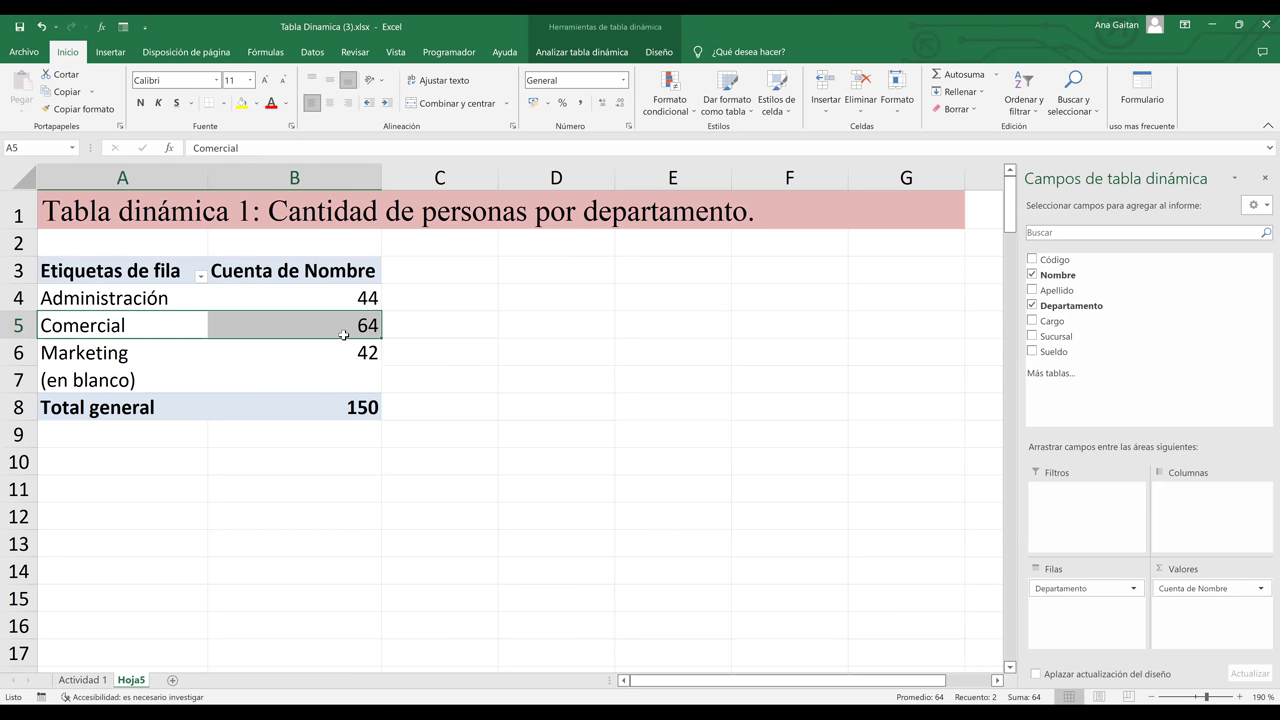
Review the Marketing row, the department counts in B4:B6 and the grand total of the pivot table
click(100, 360)
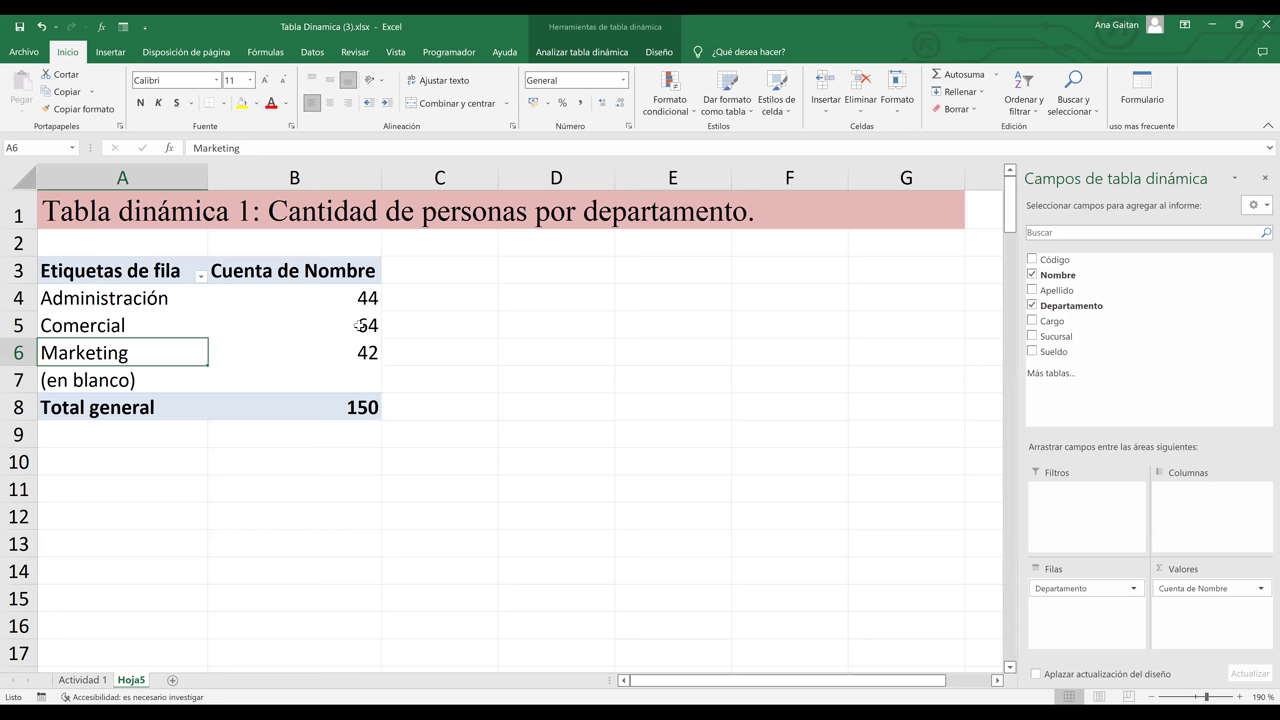
drag(362, 298, 362, 352)
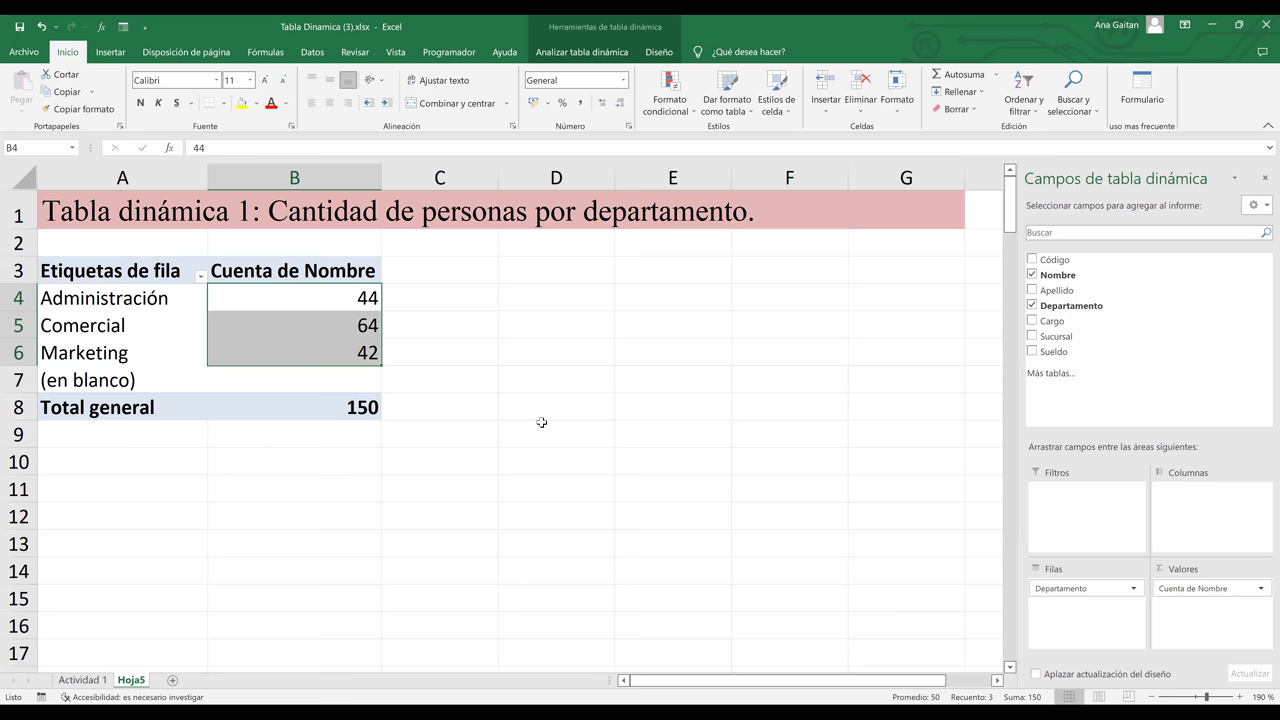
key(Down)
key(Down)
key(Down)
key(Down)
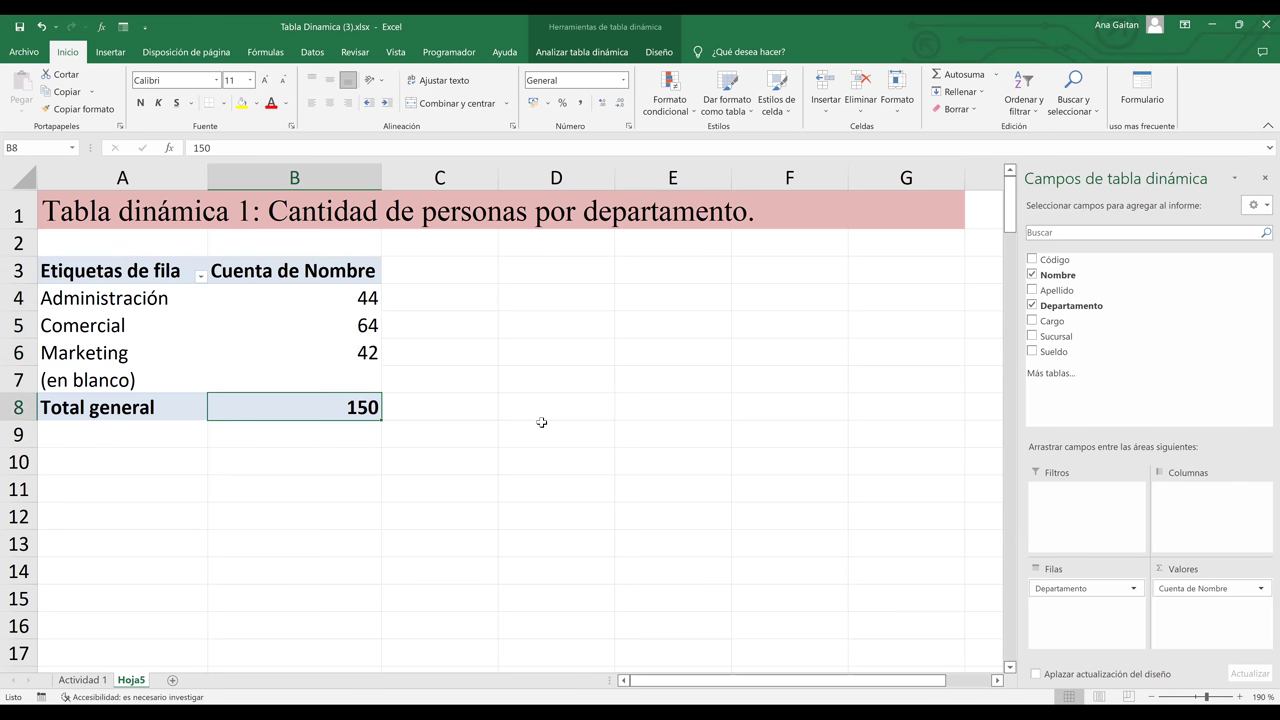
Check the last employee record on the Actividad 1 sheet against the pivot table's grand total and return to Hoja5
click(70, 680)
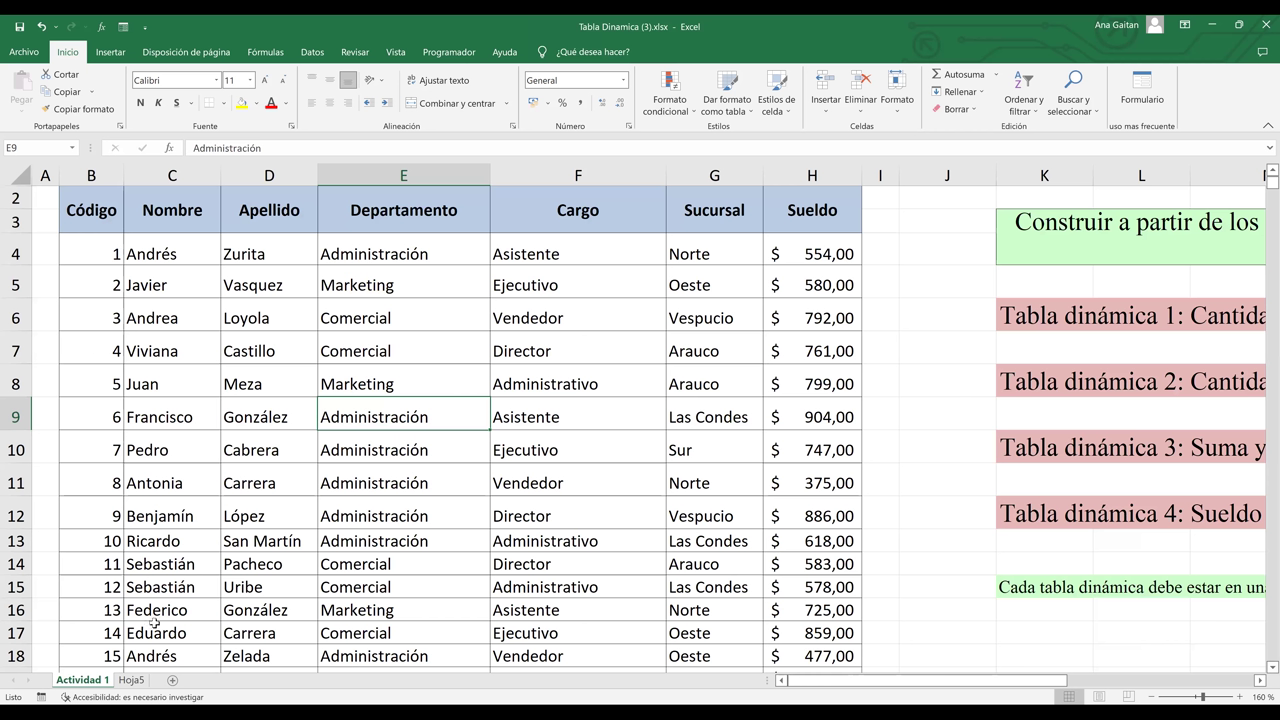
key(ctrl+End)
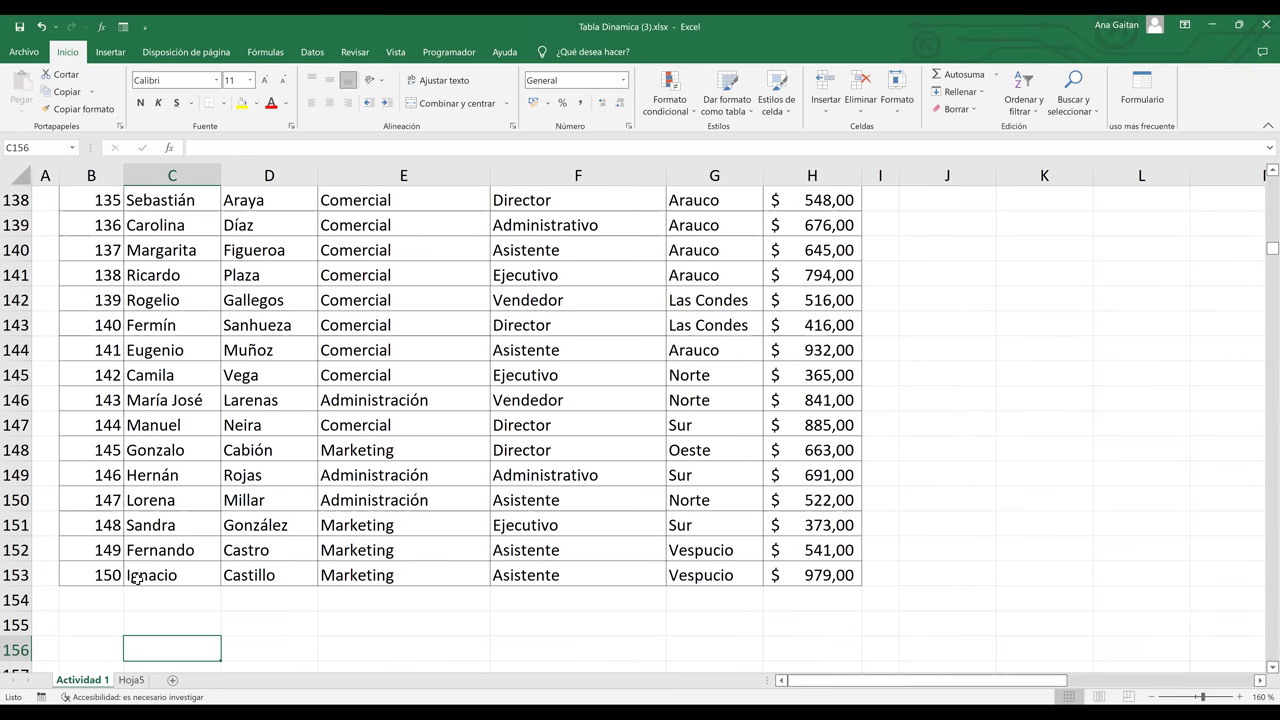
click(137, 578)
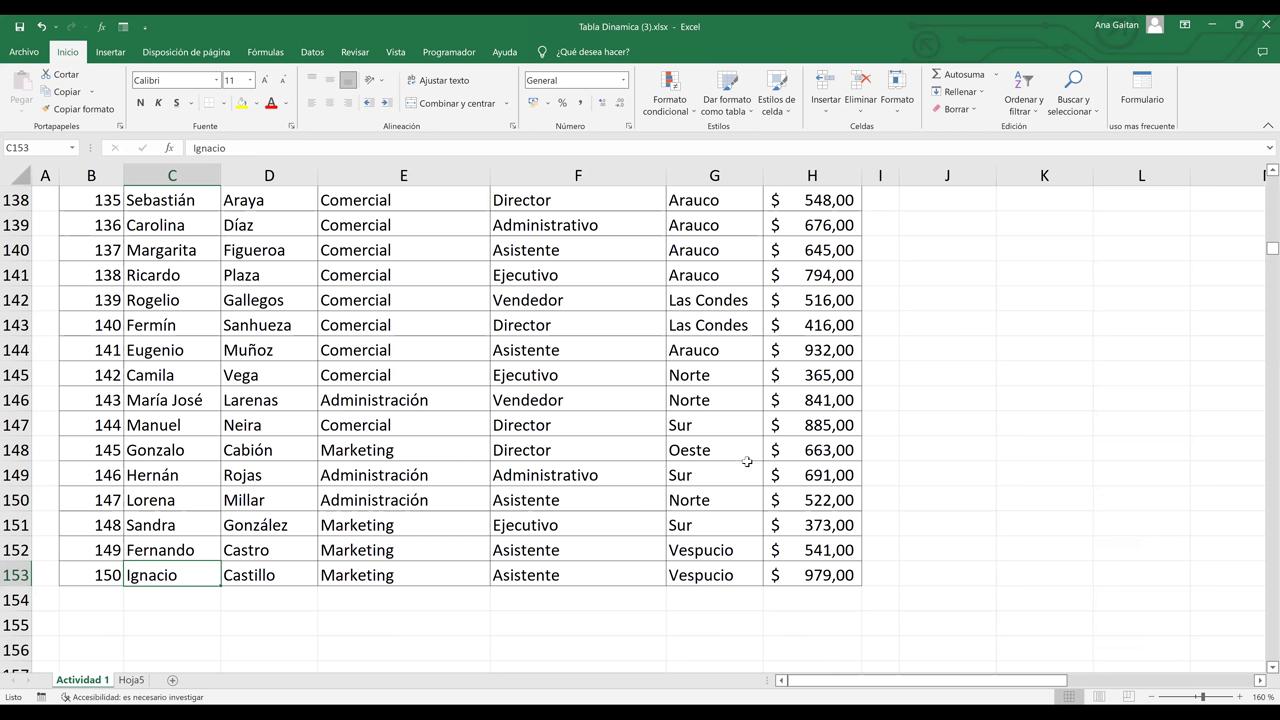
key(ctrl+Page_Down)
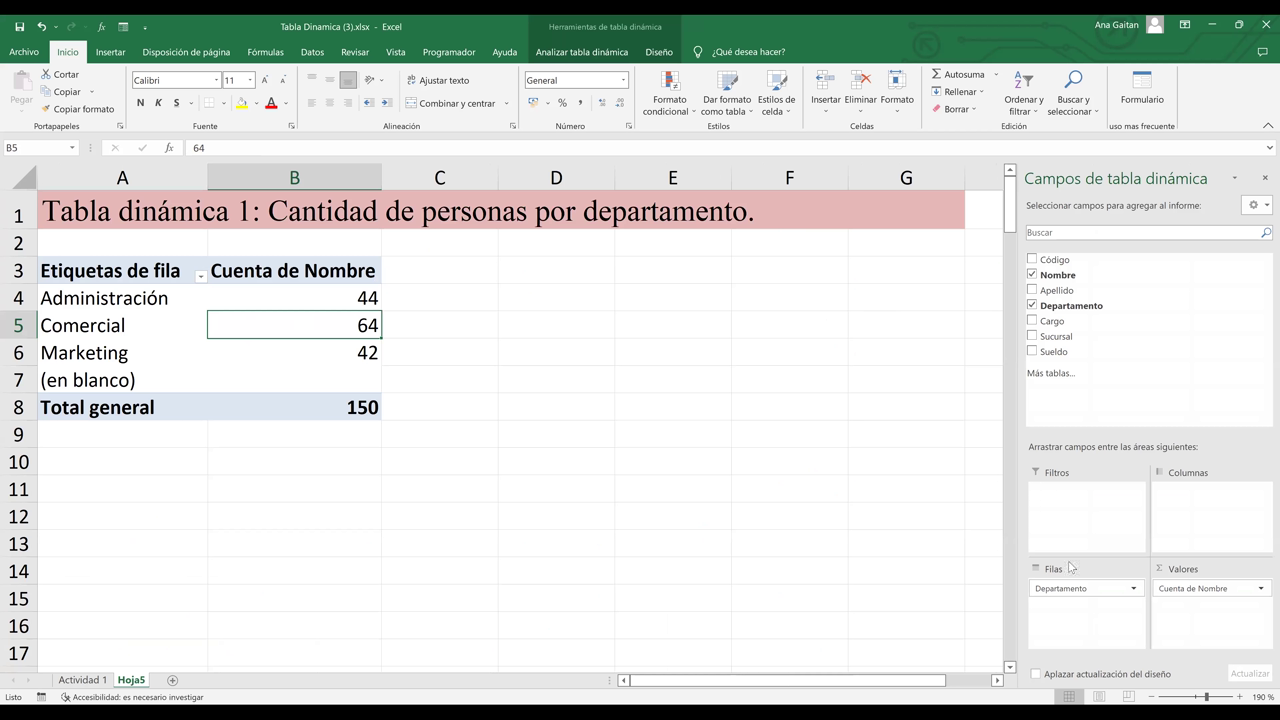
Open the value field settings of Cuenta de Nombre and look through the calculation types from Suma to Producto
click(1205, 588)
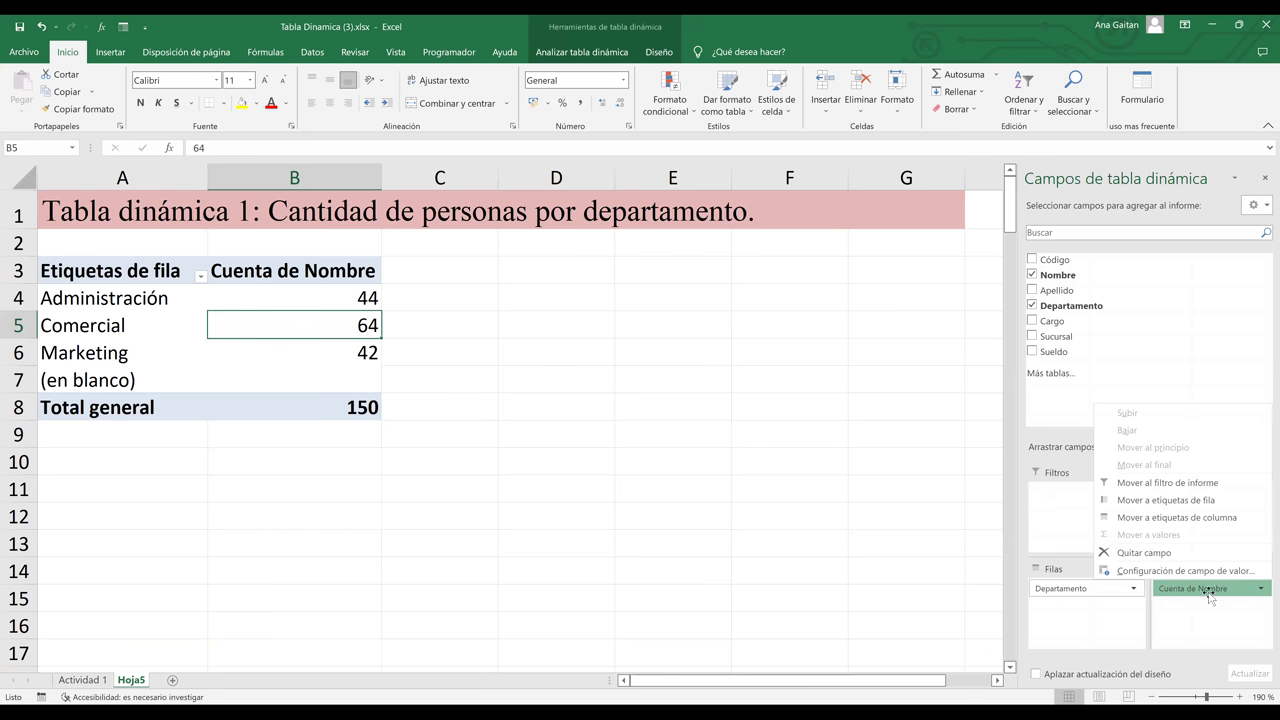
key(Escape)
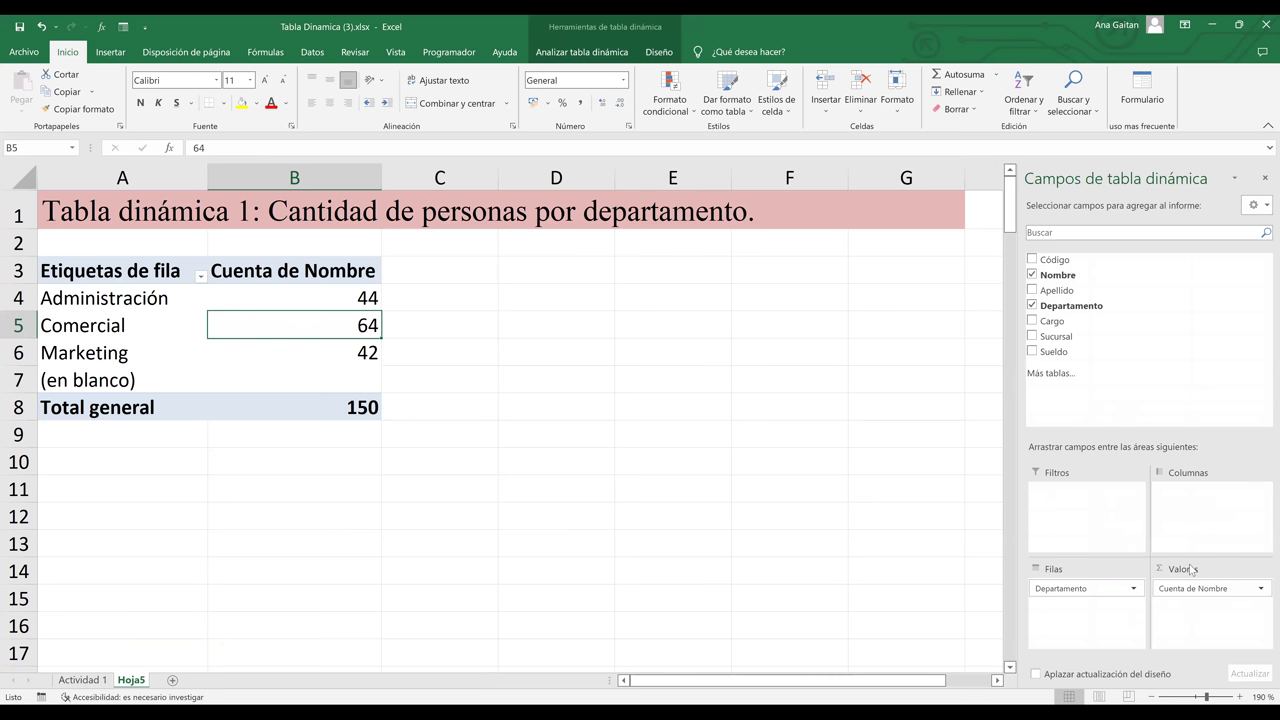
click(1260, 590)
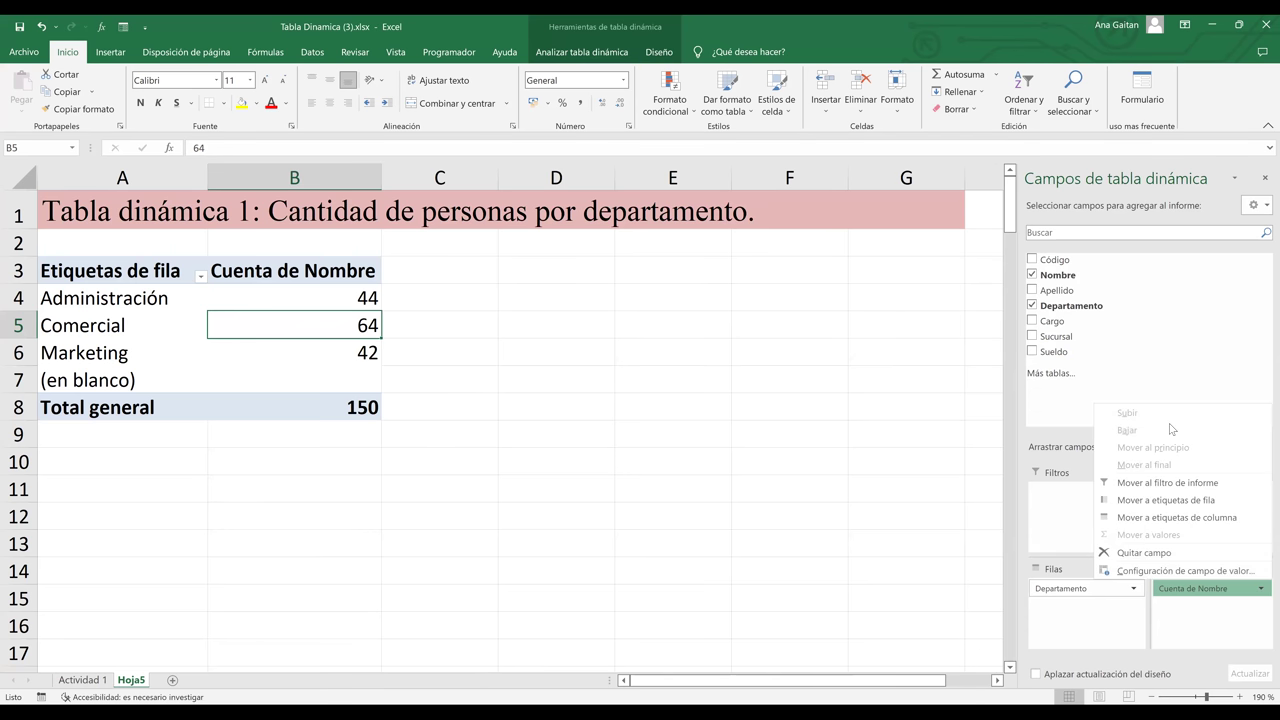
click(1161, 572)
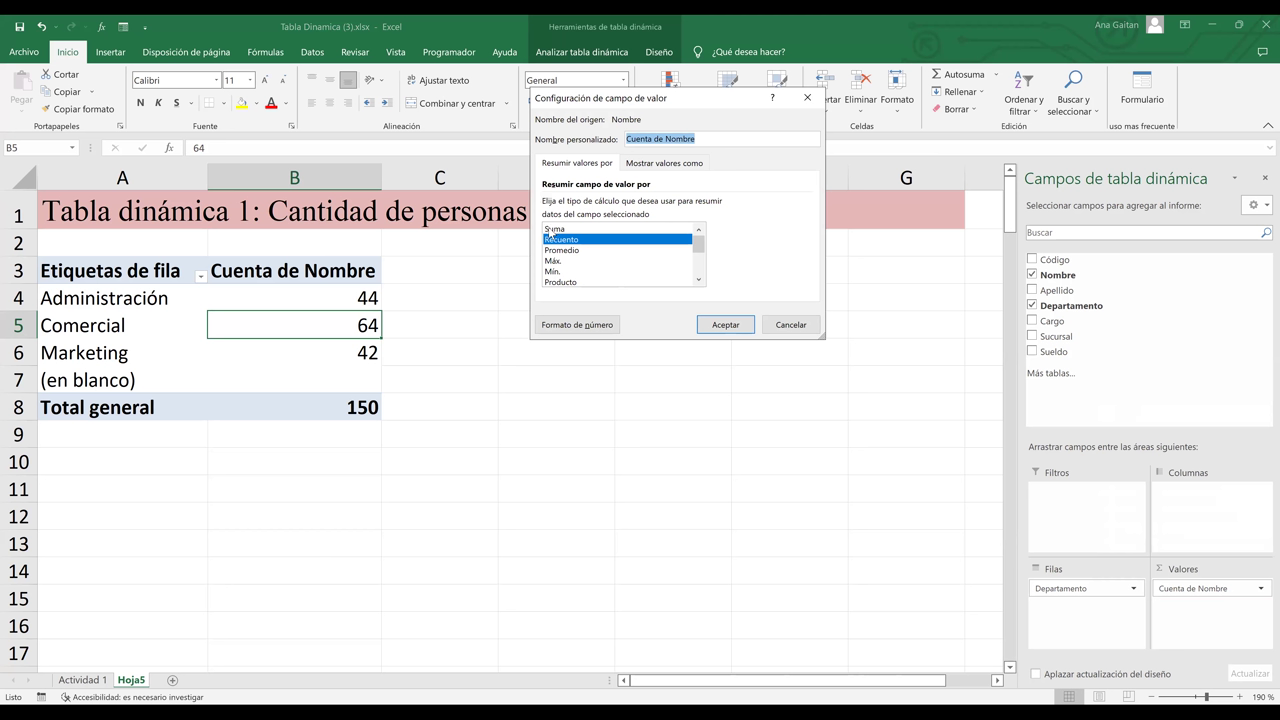
click(551, 231)
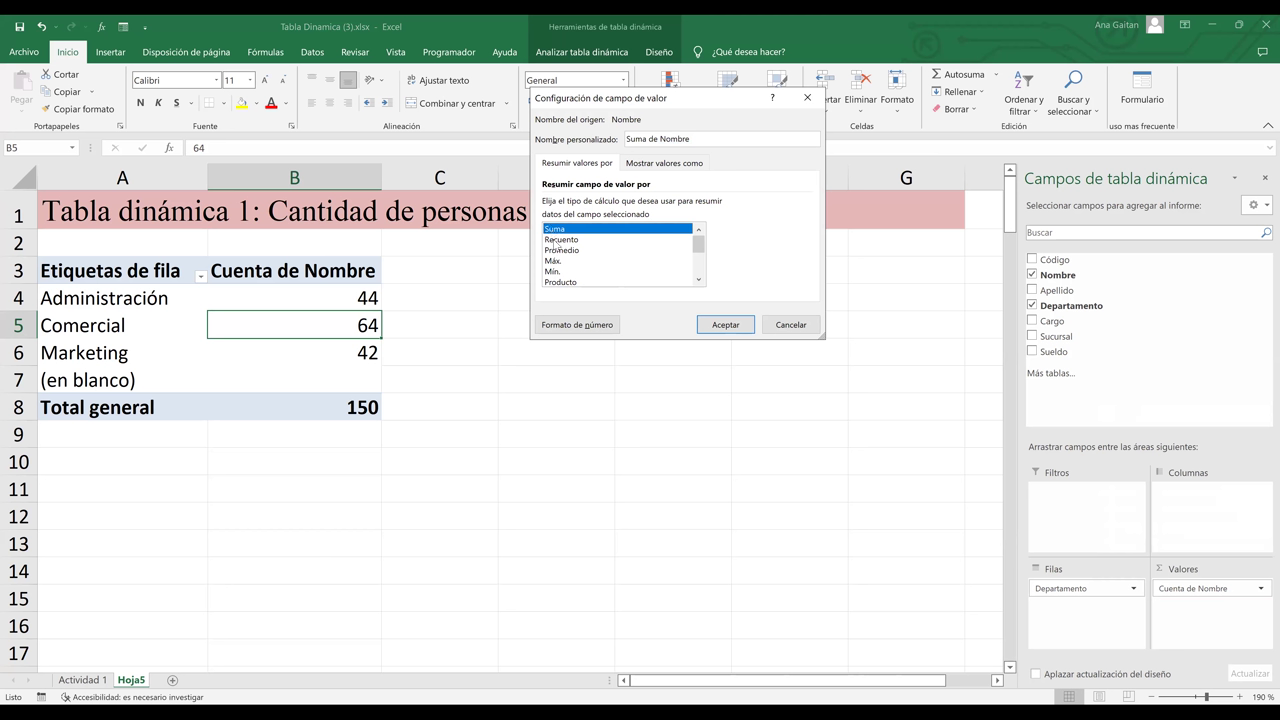
click(557, 242)
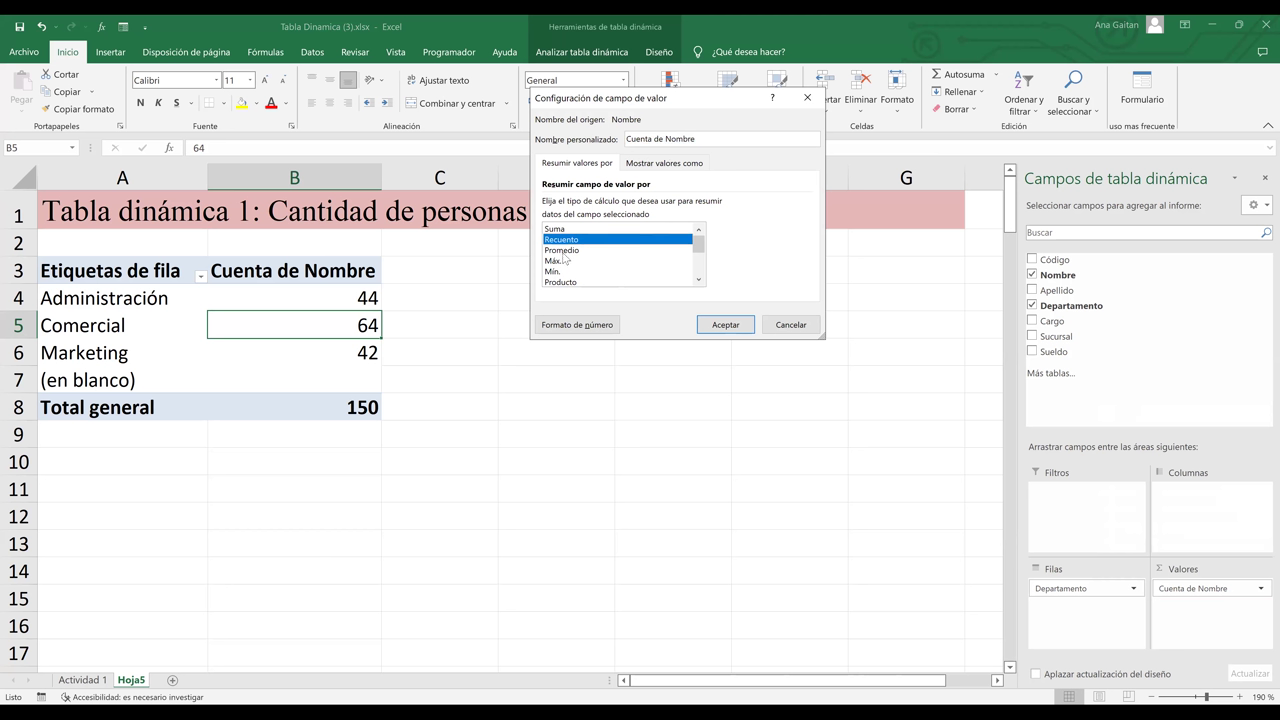
click(563, 251)
click(565, 262)
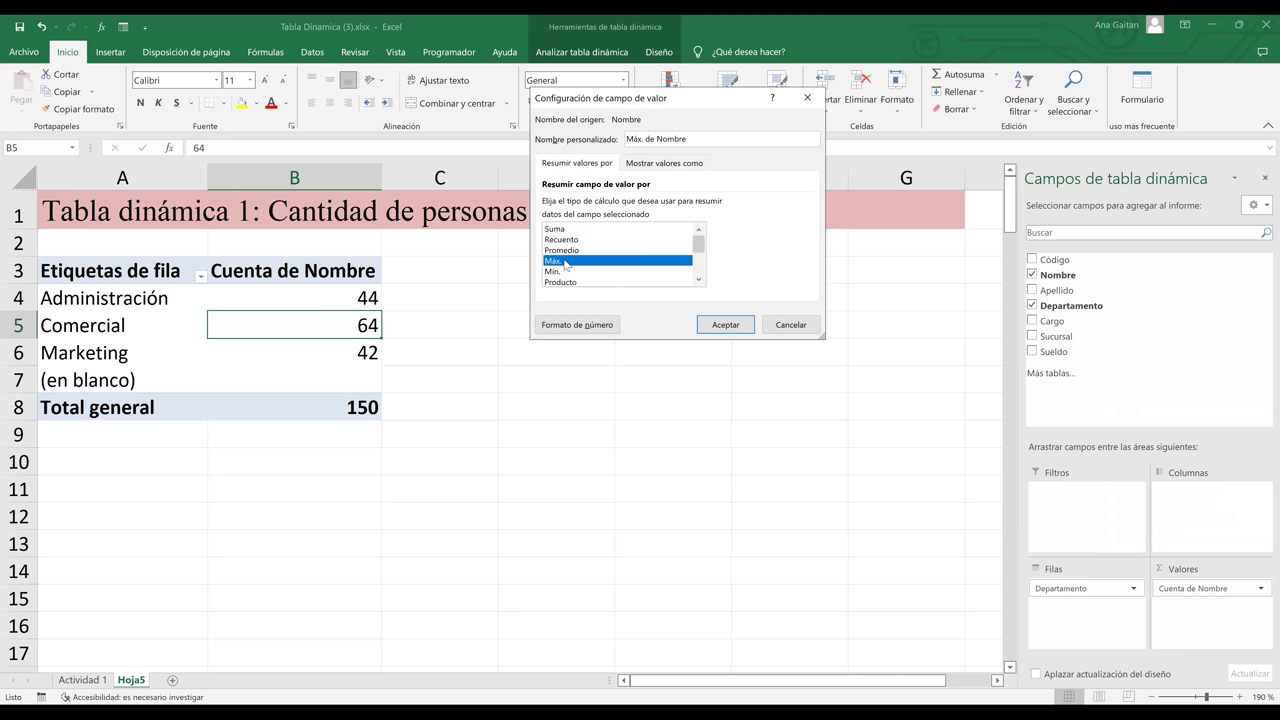
click(556, 271)
click(565, 282)
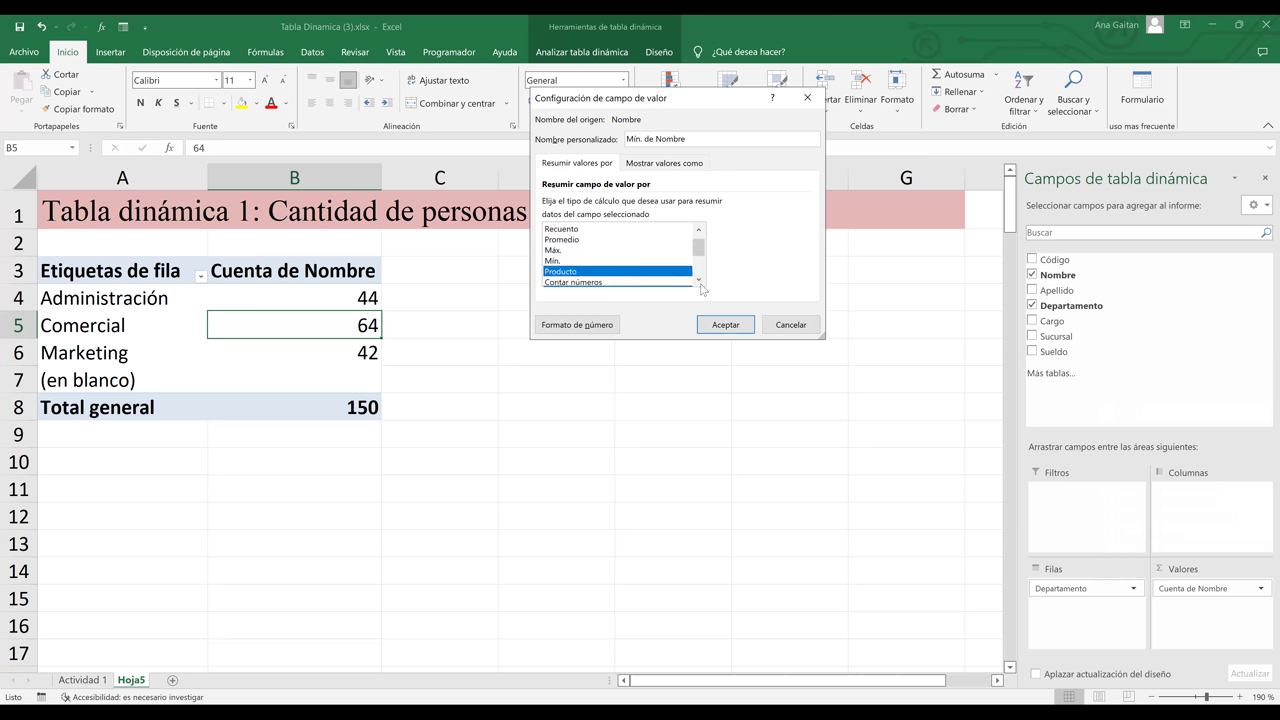
Browse the rest of the calculation types down to Varp and reselect Recuento
click(699, 281)
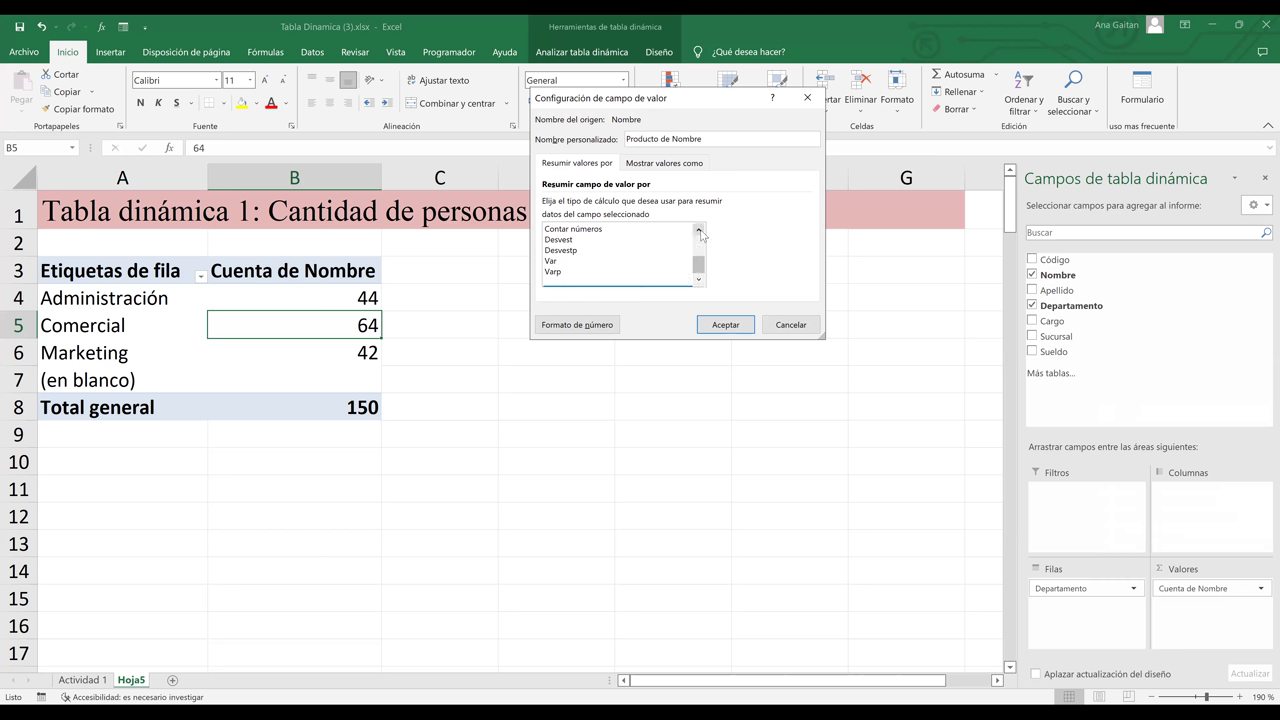
click(700, 231)
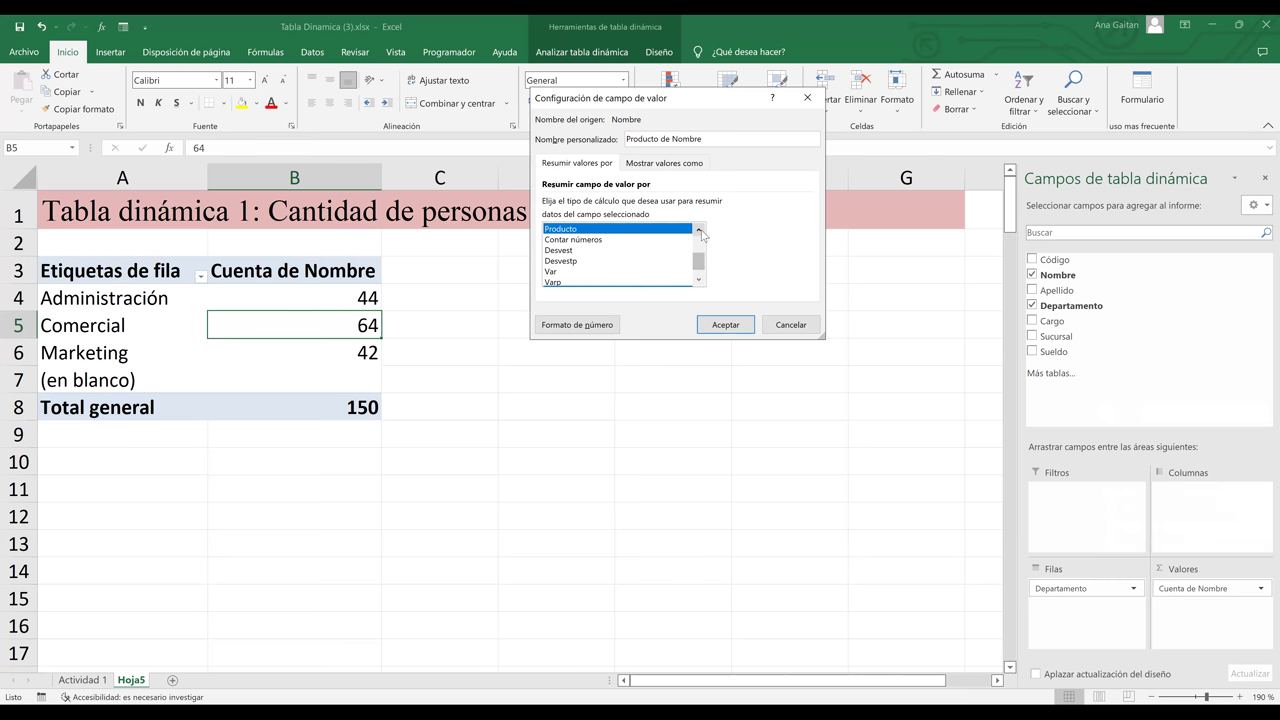
click(700, 231)
click(700, 231)
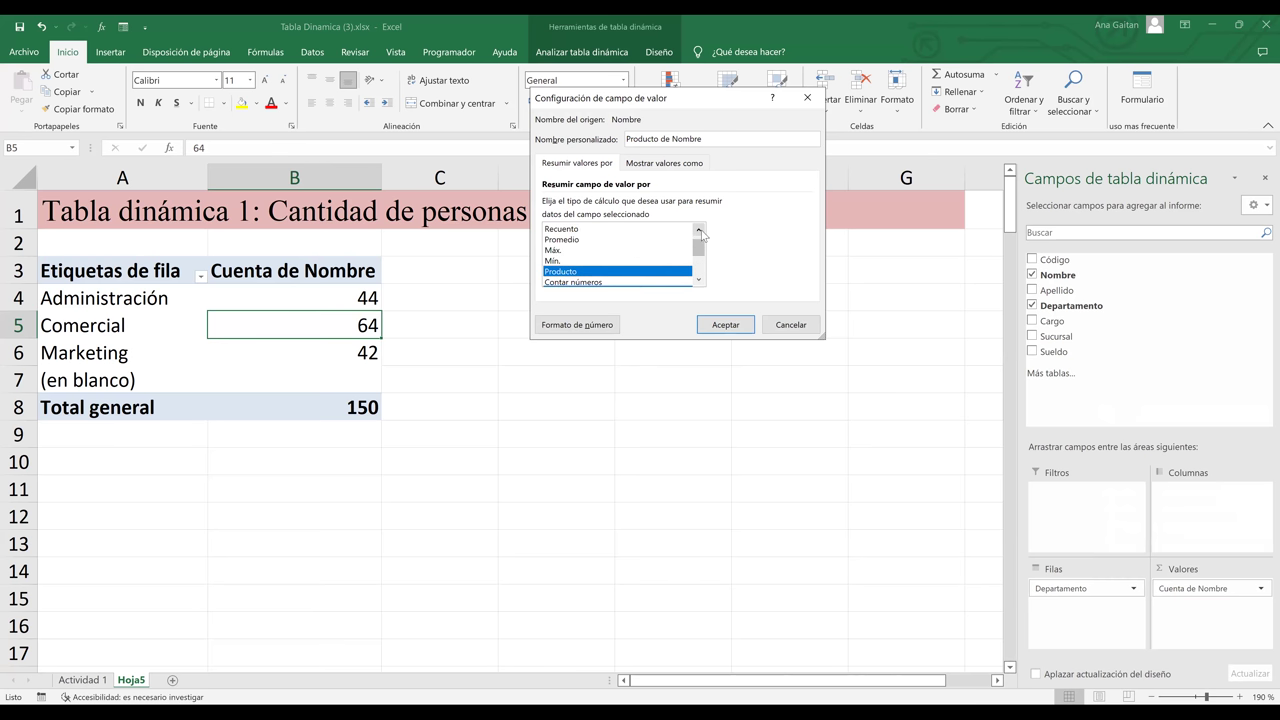
scroll(698, 280, up, 1)
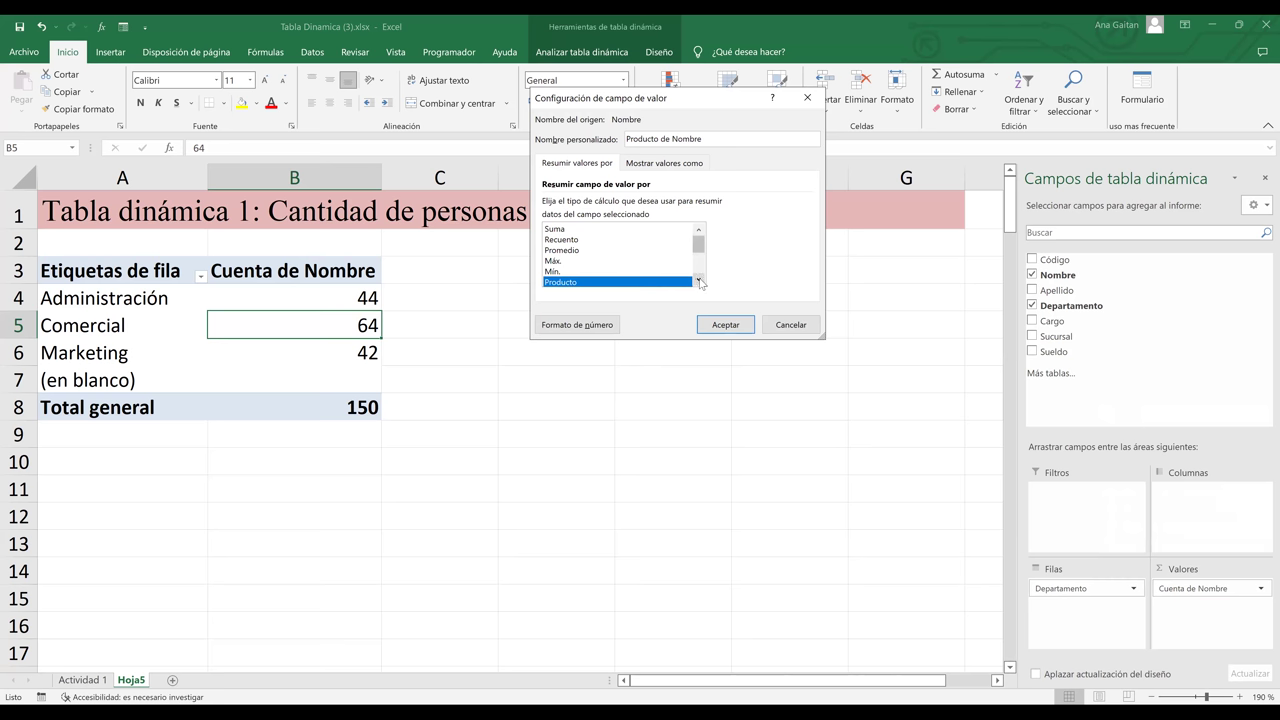
click(700, 281)
scroll(575, 246, up, 1)
click(562, 240)
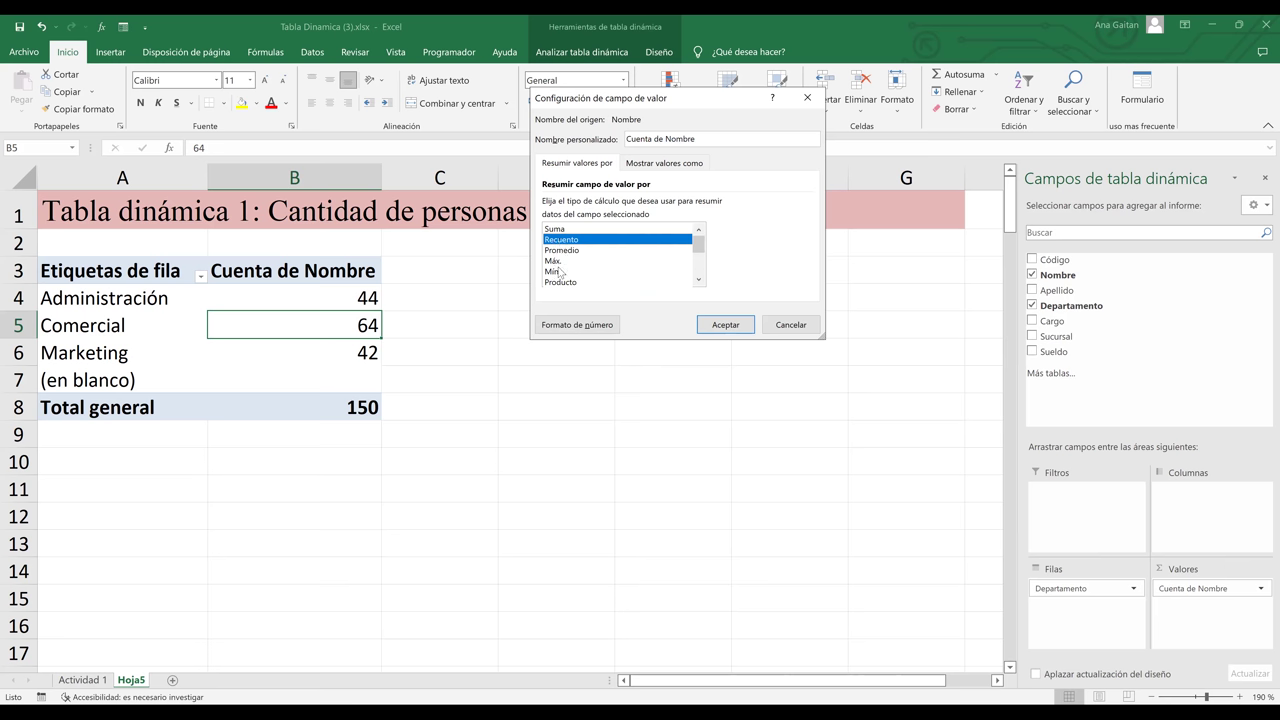
Examine the Máx. and Desvest calculation types, and move the settings dialog clear of the sheet title
click(554, 260)
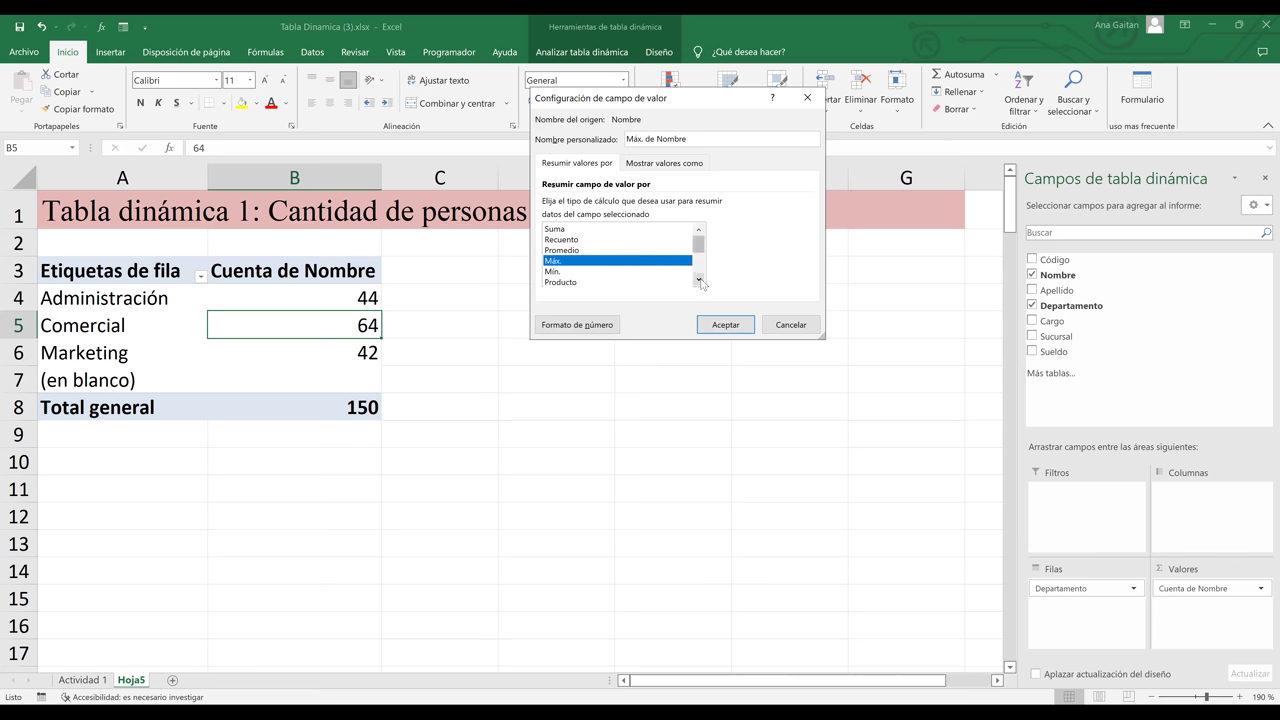
click(699, 281)
click(699, 281)
click(699, 281)
click(699, 281)
click(699, 281)
click(699, 281)
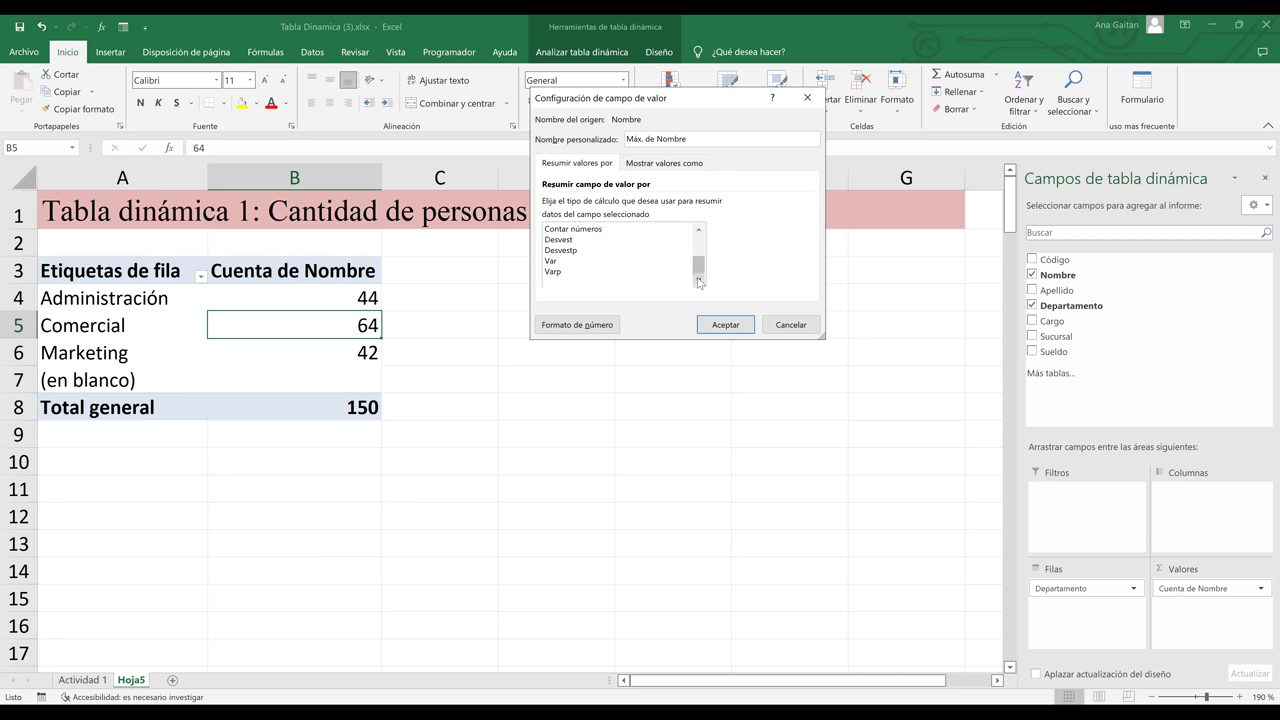
click(699, 231)
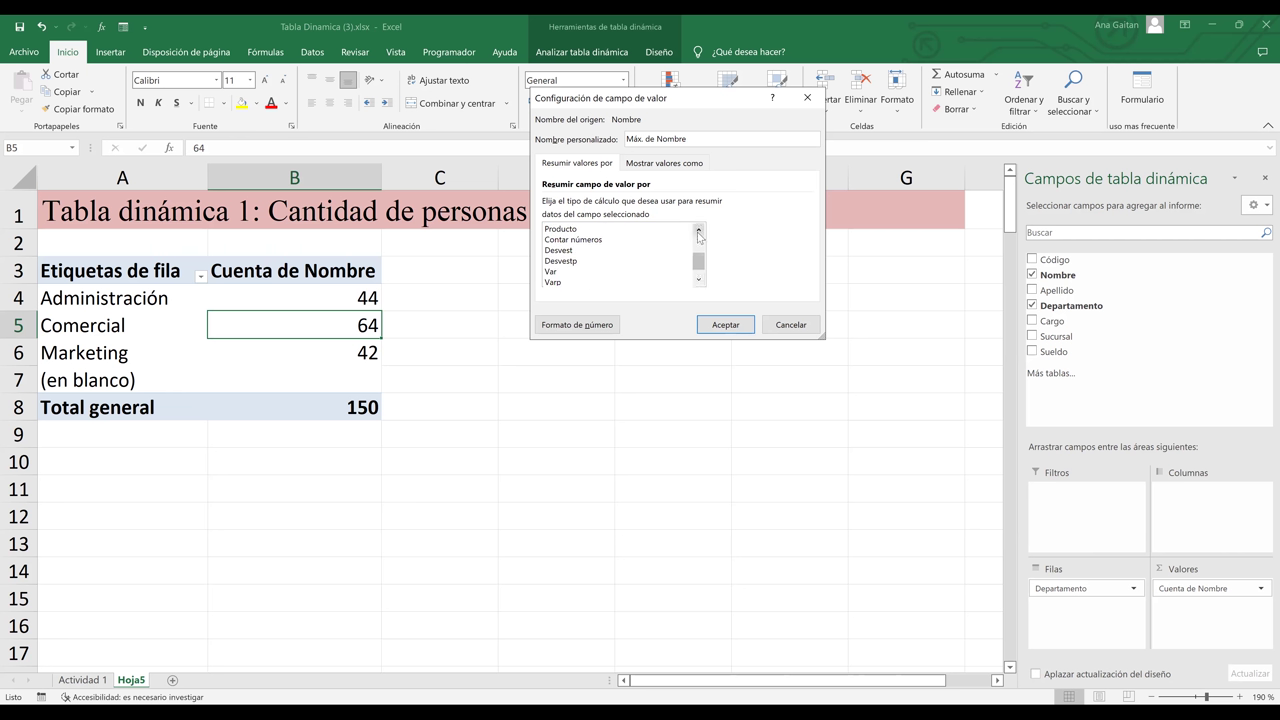
click(554, 254)
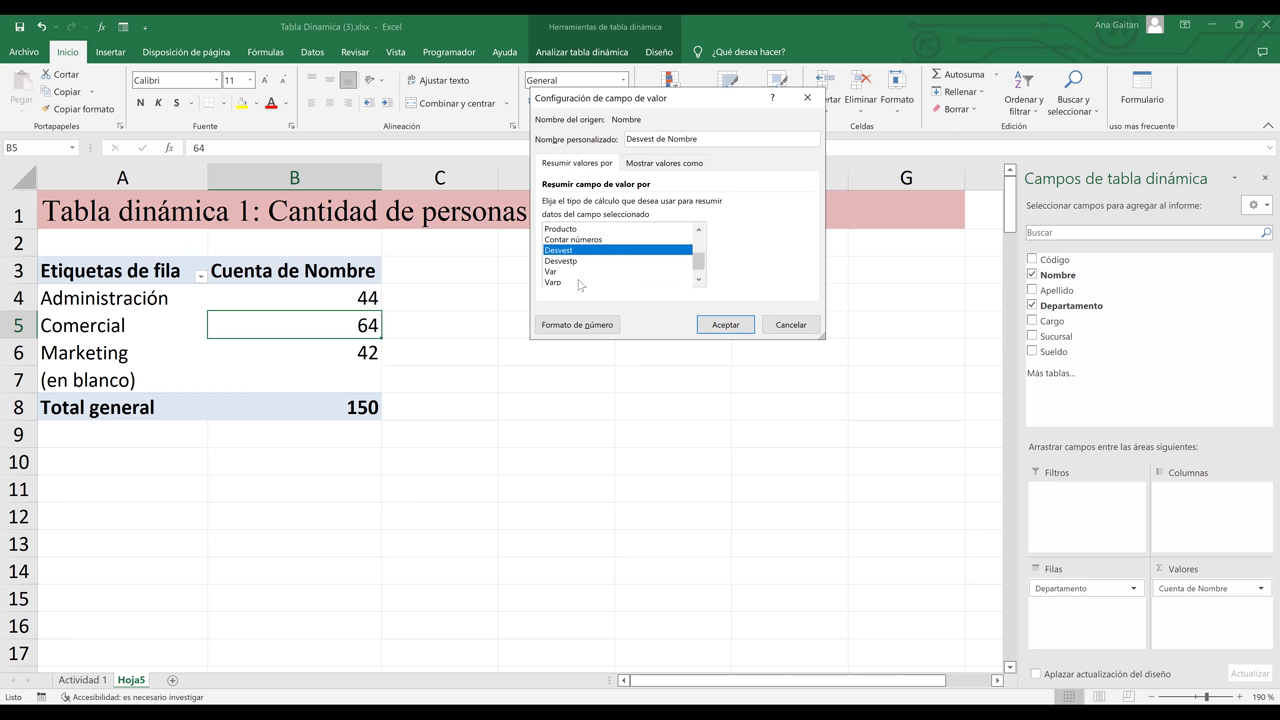
drag(697, 266, 697, 248)
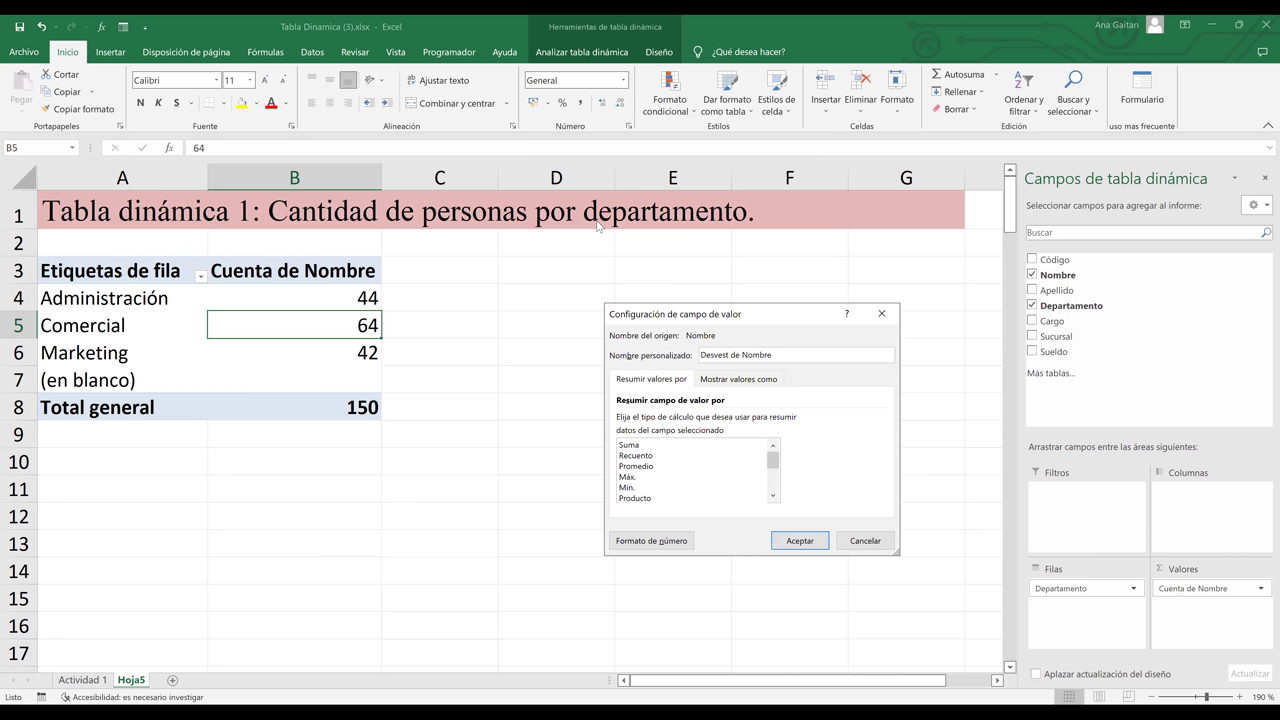
Compare Suma, Recuento and Promedio, and set the Nombre value field to be summarized by Recuento
click(640, 375)
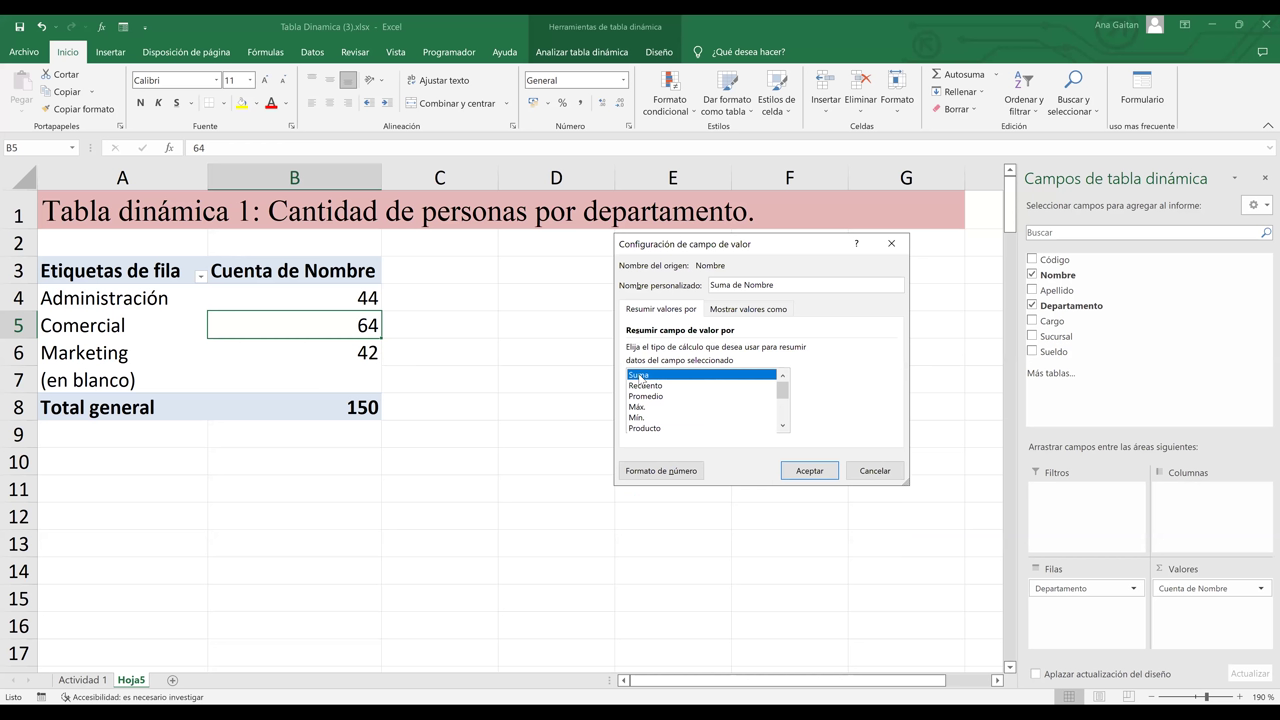
click(646, 388)
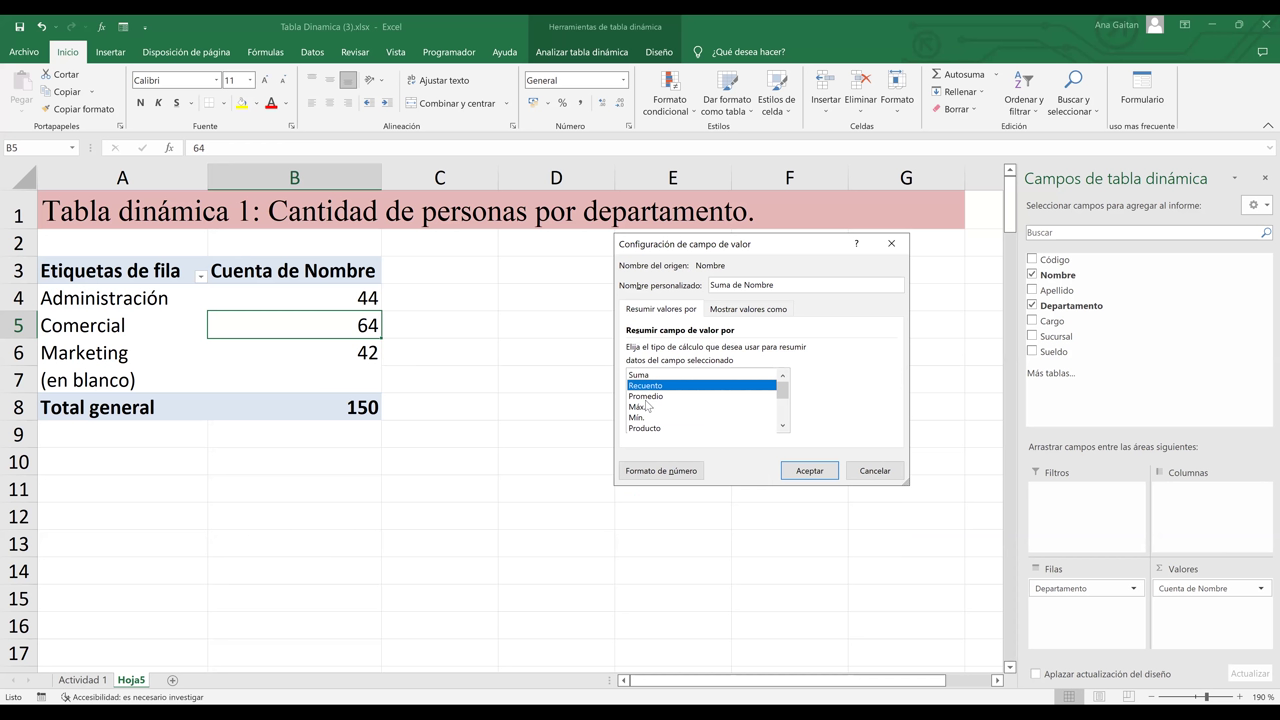
click(647, 398)
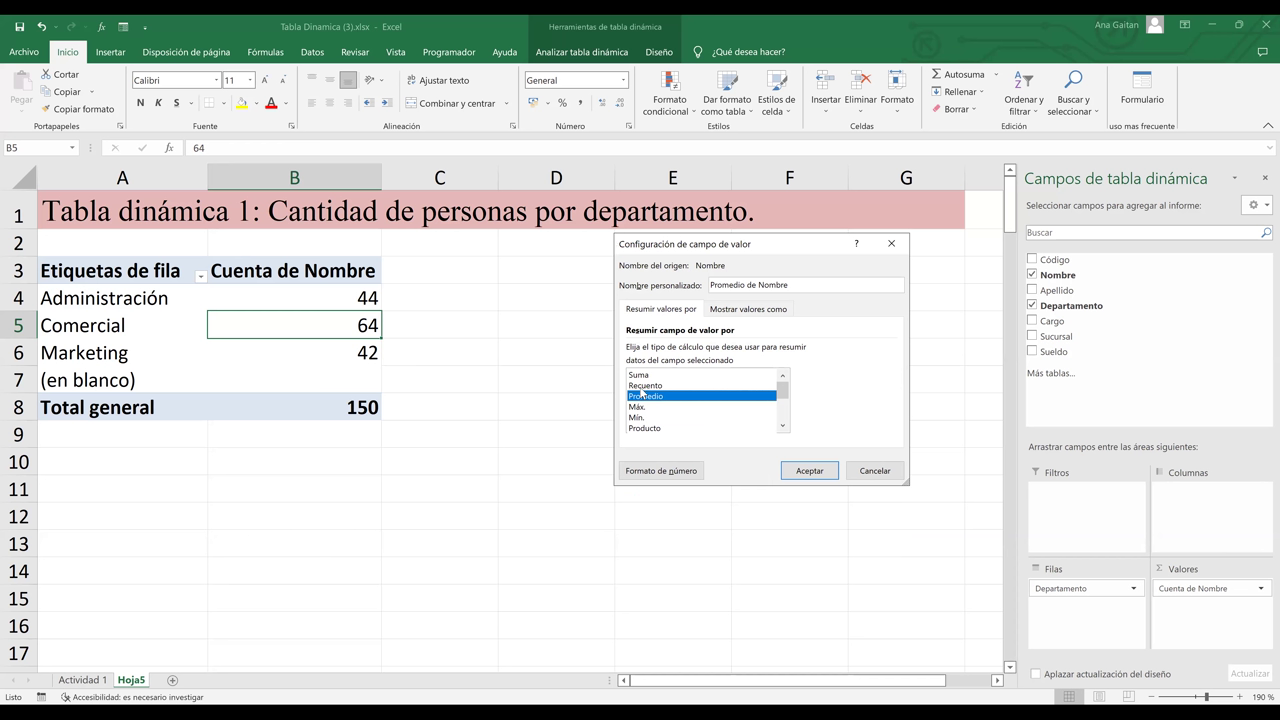
click(641, 387)
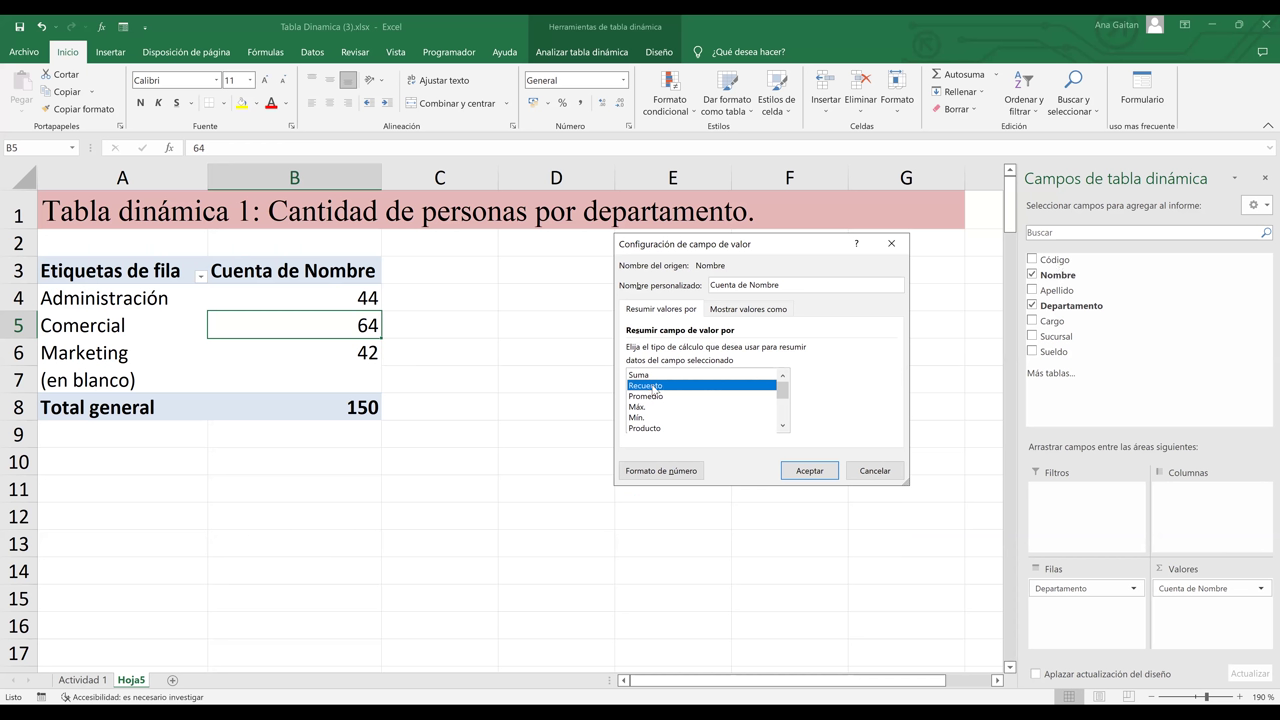
click(814, 477)
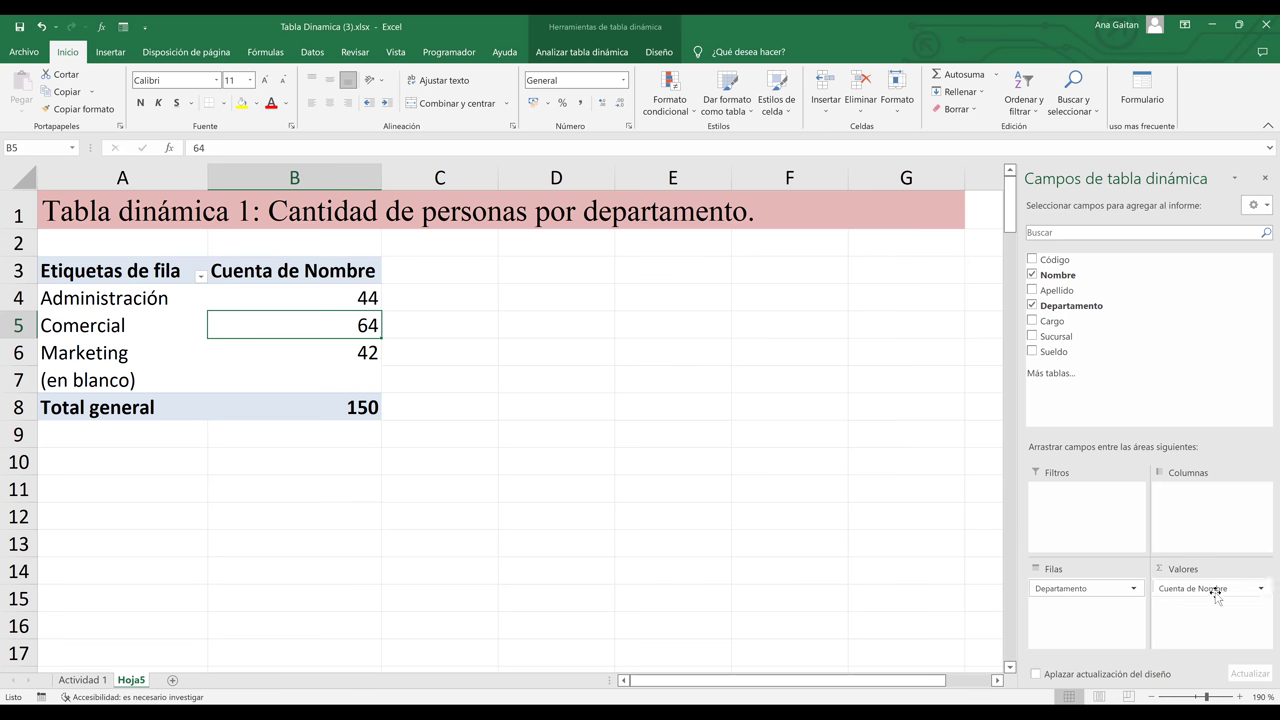
Move the Nombre field from the values area to the rows below Departamento and inspect the names under Administración
click(338, 302)
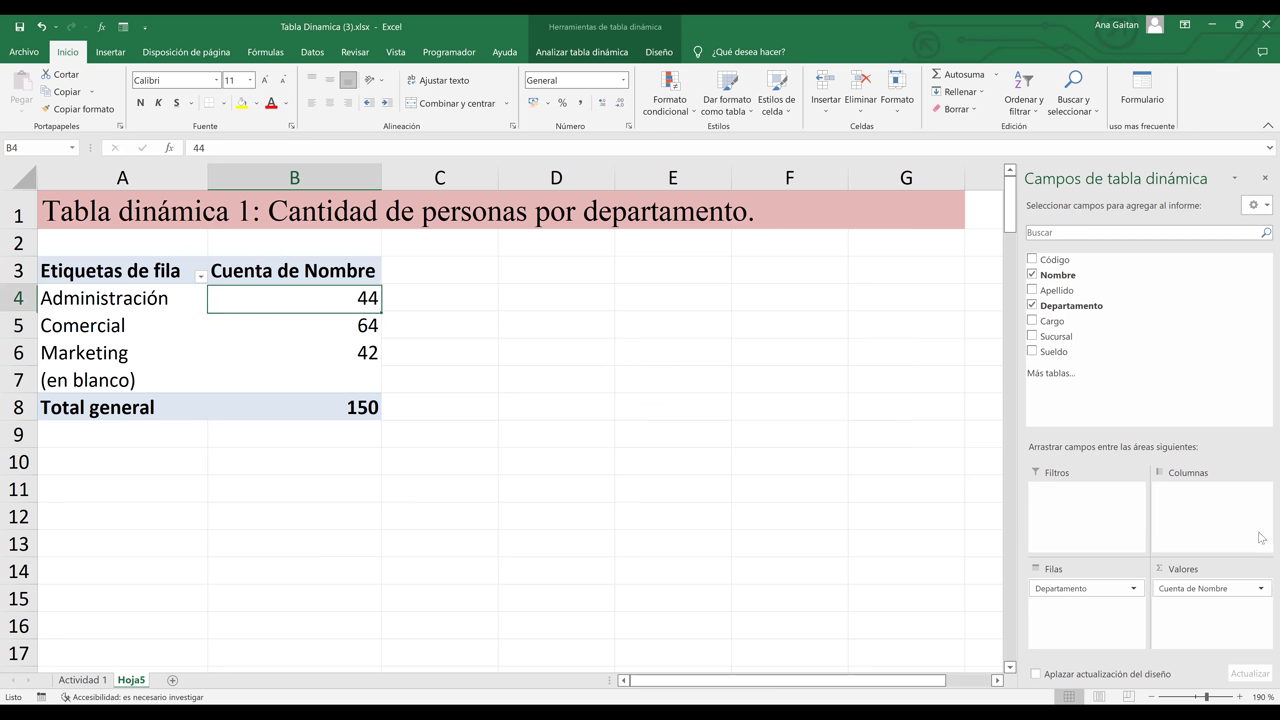
drag(1240, 589, 1122, 636)
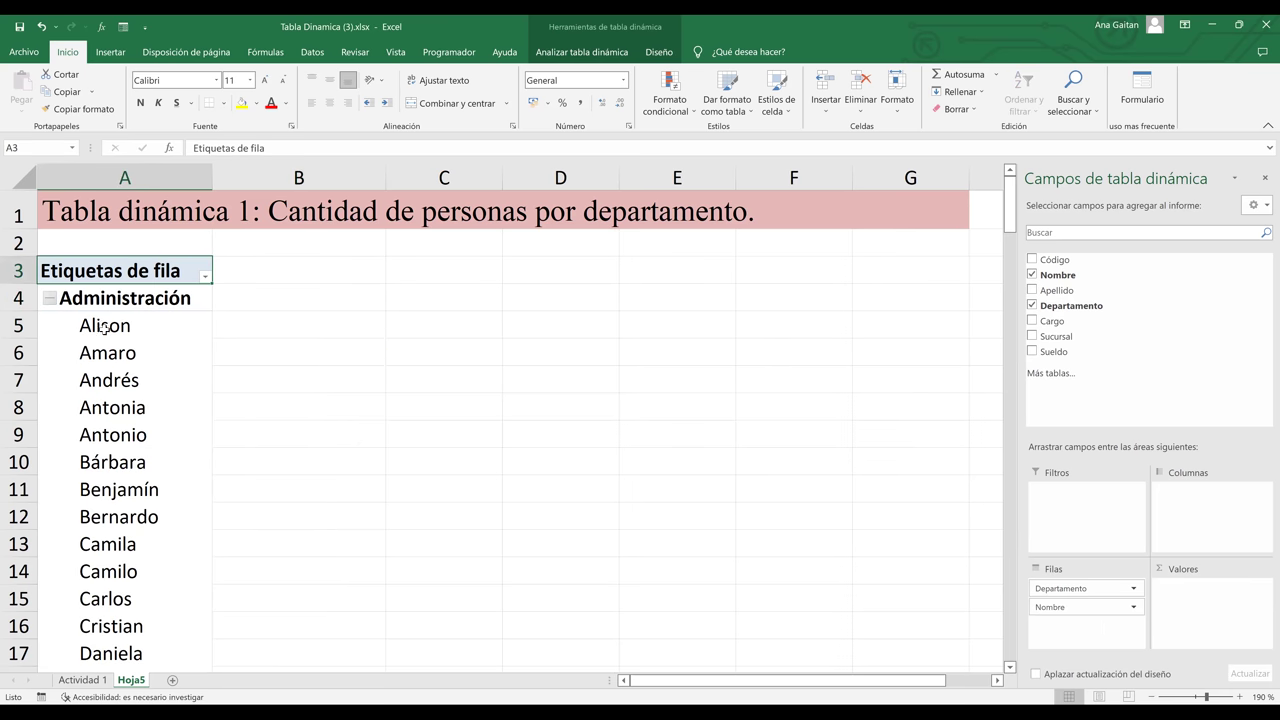
click(104, 328)
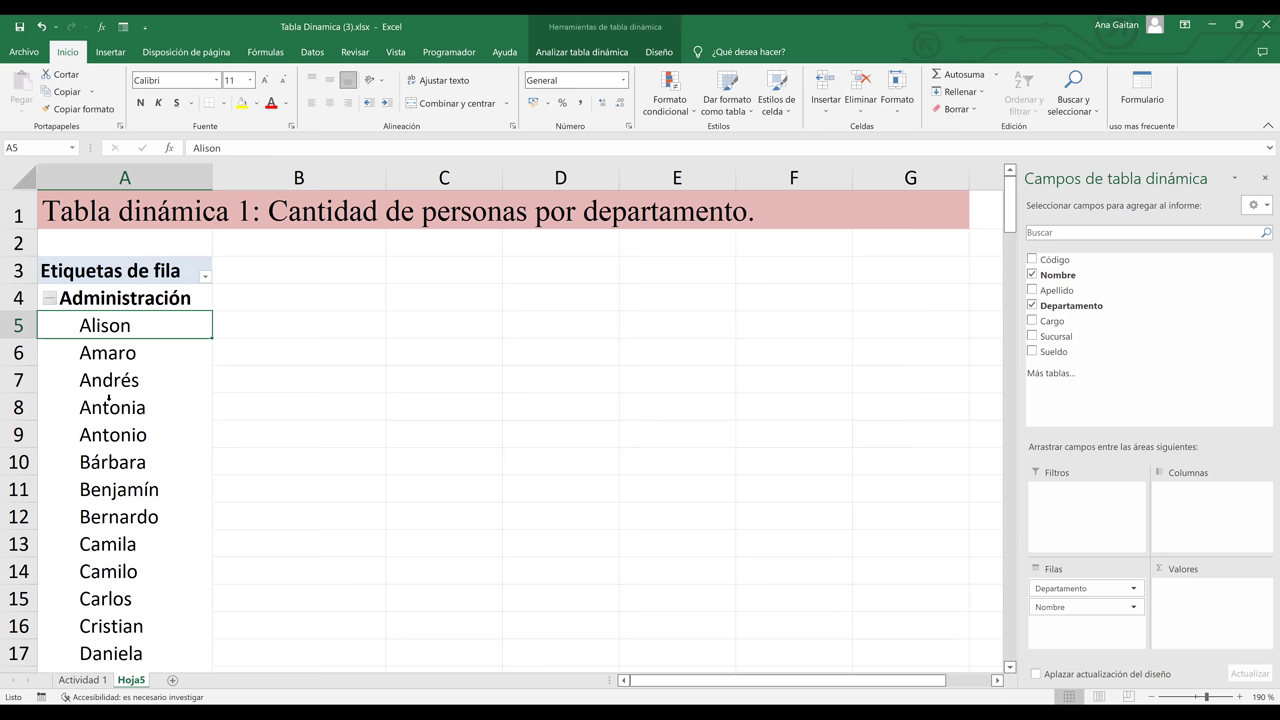
click(111, 330)
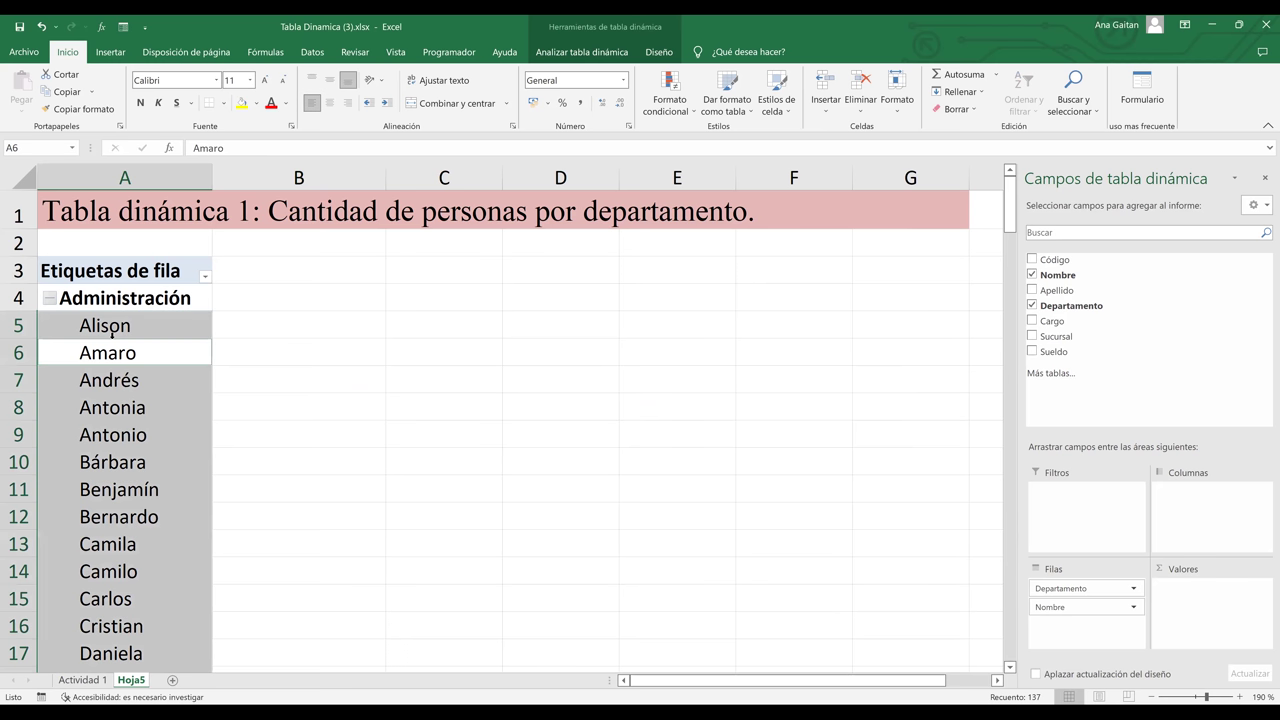
click(111, 330)
key(Down)
key(Down)
key(Down)
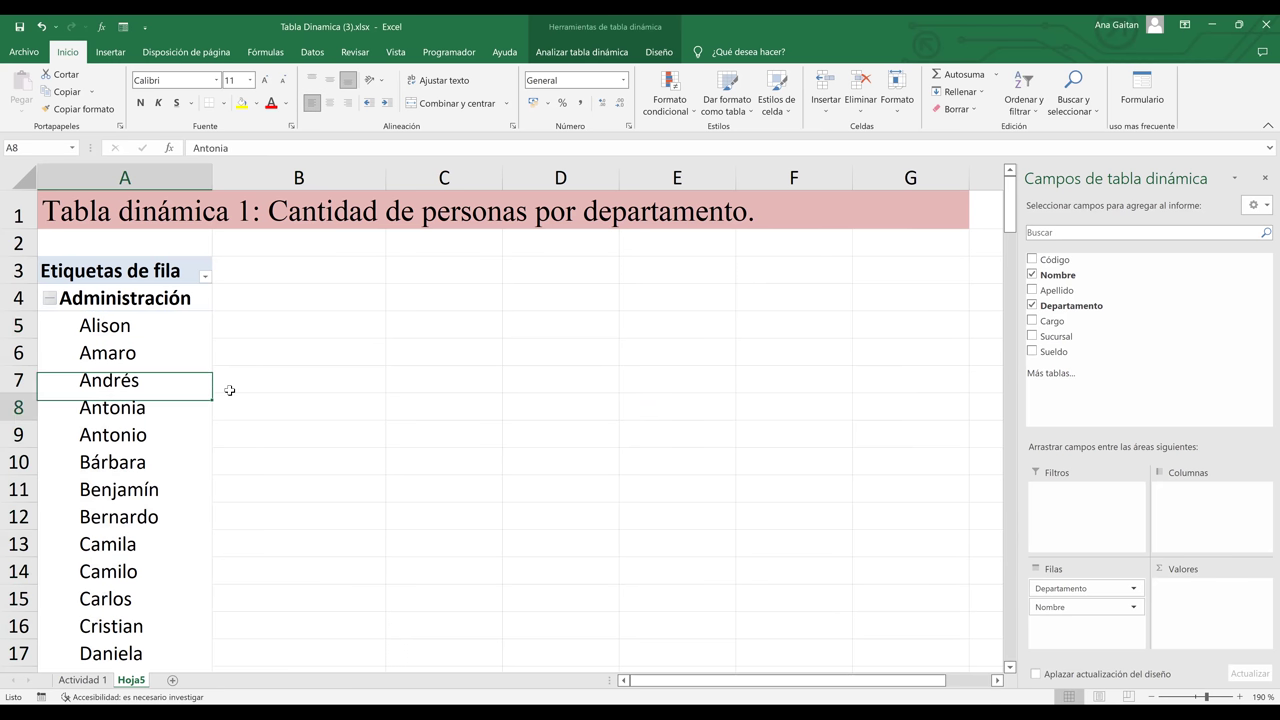
Select all the names under Administración, from A5 to A46, check their count, and clear the selection
key(Down)
click(150, 326)
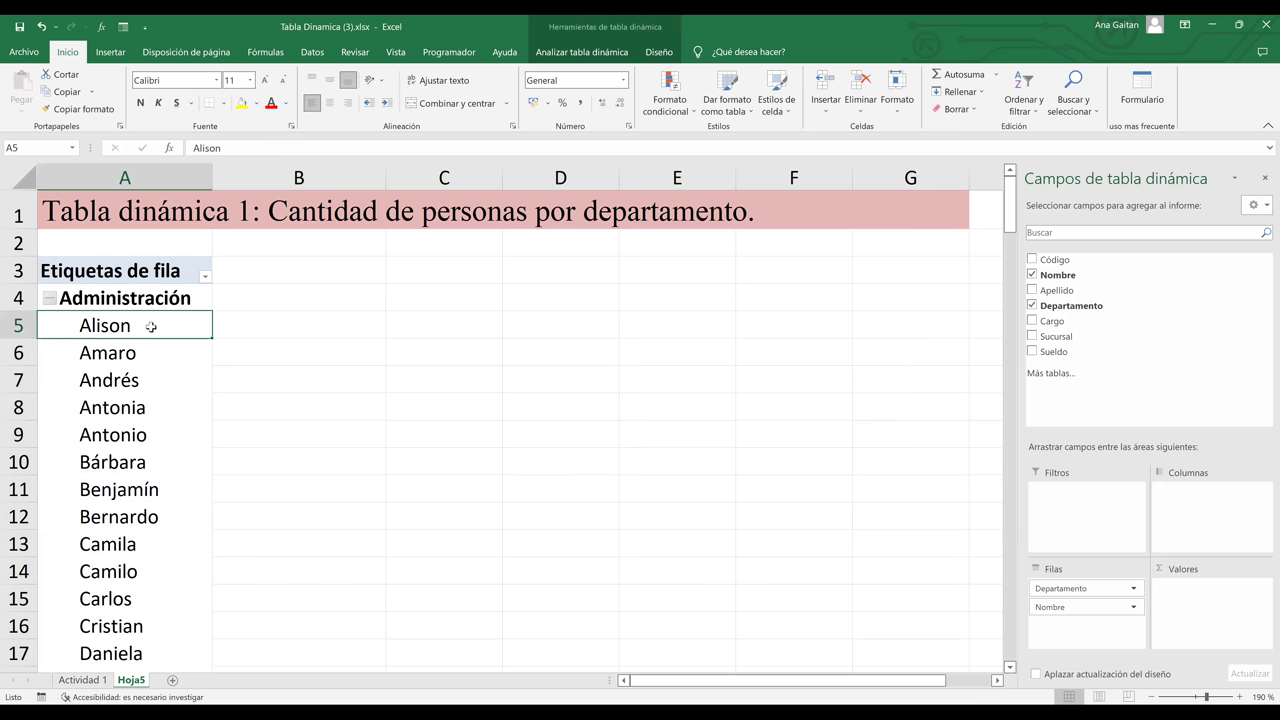
key(shift+Down)
key(shift+Down)
key(shift+Down)
key(shift+Down)
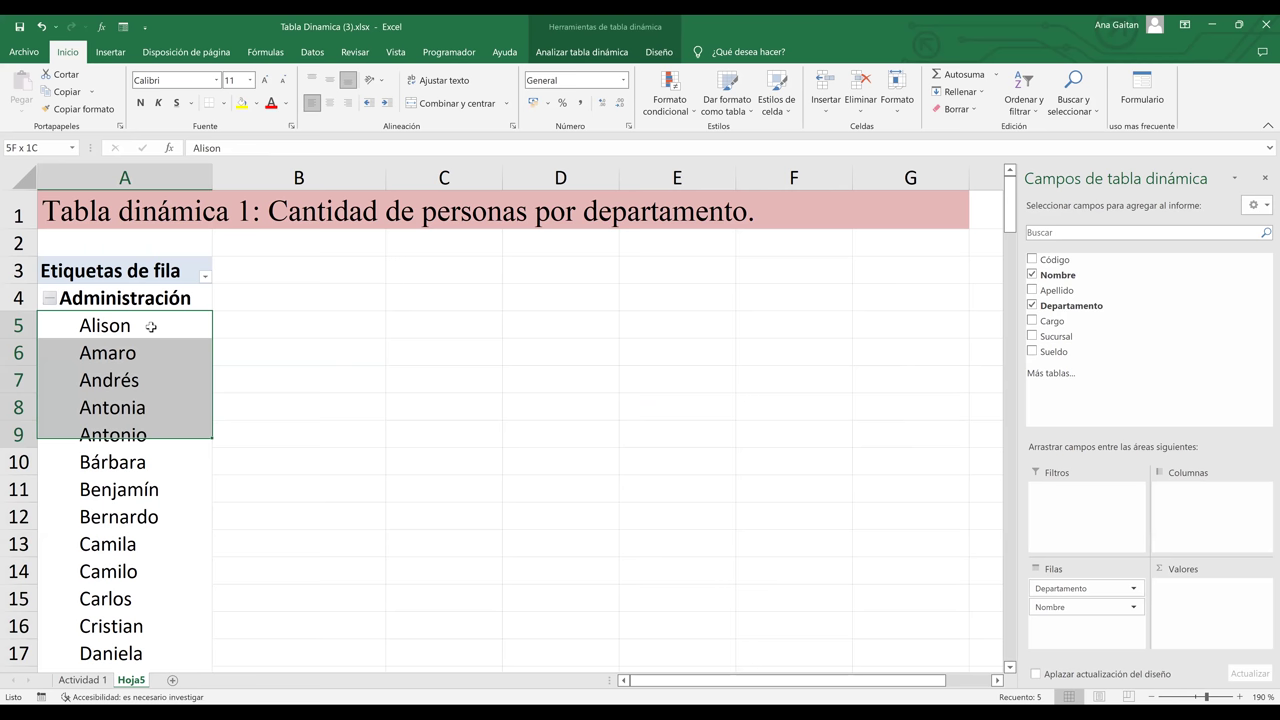
key(shift+Down)
key(shift+Down)
key(shift+Down)
key(shift+Down)
key(shift+Down)
key(shift+Down)
key(shift+Down)
key(shift+Down)
key(shift+Down)
key(shift+Down)
key(shift+Down)
key(shift+Down)
key(shift+Down)
key(shift+Down)
key(shift+Down)
key(shift+Down)
key(shift+Down)
key(shift+Down)
key(shift+Down)
key(shift+Down)
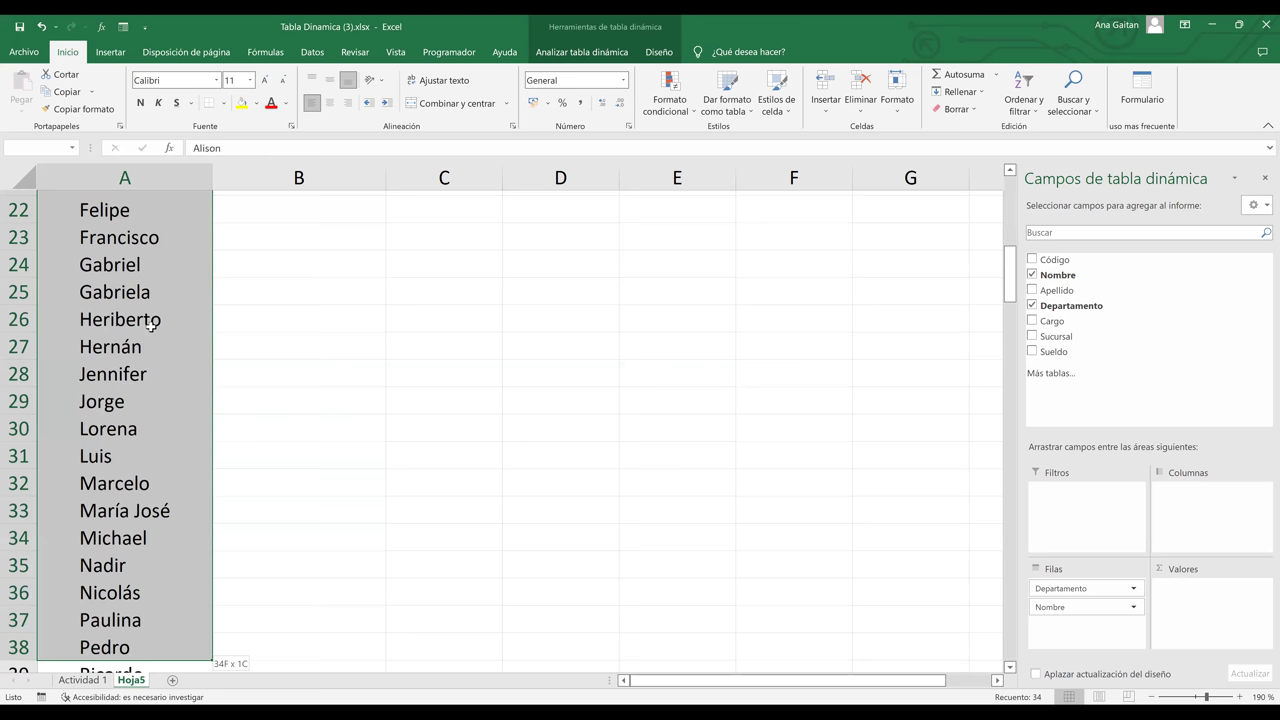
key(shift+Down)
key(shift+Down)
key(shift+Down)
key(shift+Down)
key(shift+Down)
key(shift+Down)
key(shift+Down)
key(shift+Down)
key(shift+Down)
key(shift+Down)
key(shift+Down)
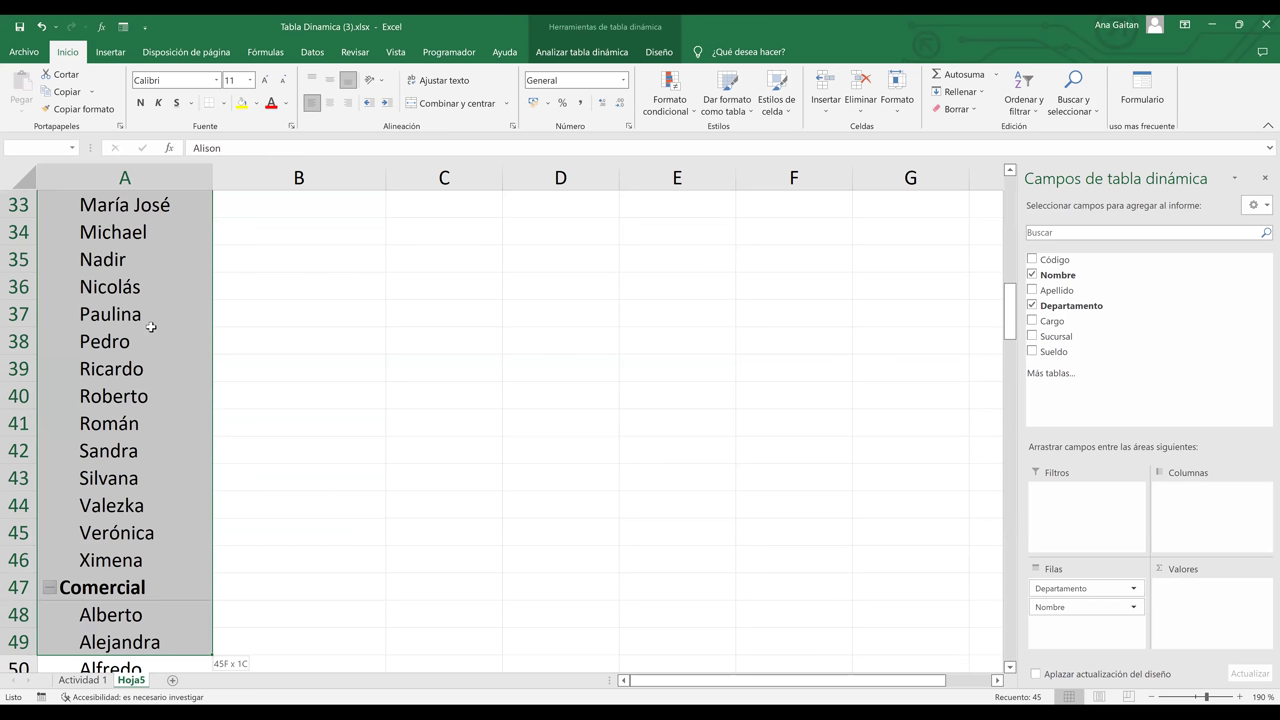
key(shift+Down)
key(shift+Up)
key(shift+Up)
key(shift+Up)
key(shift+Up)
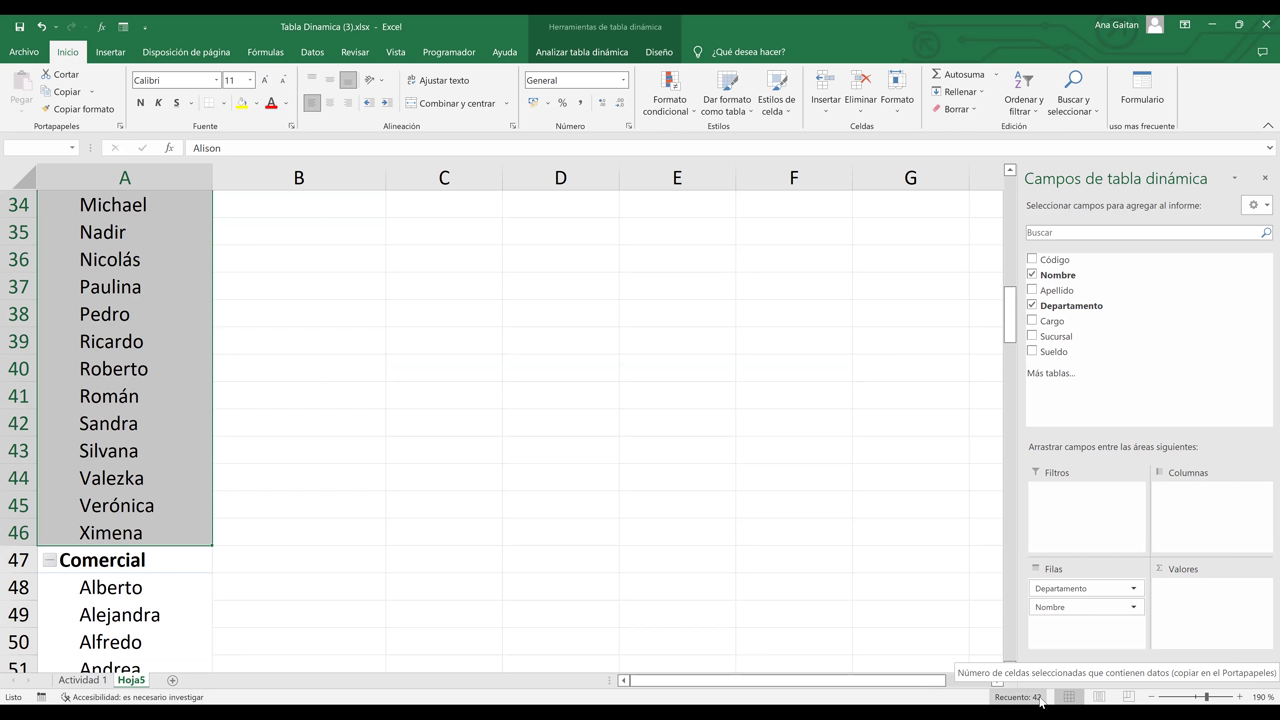
click(793, 549)
click(131, 372)
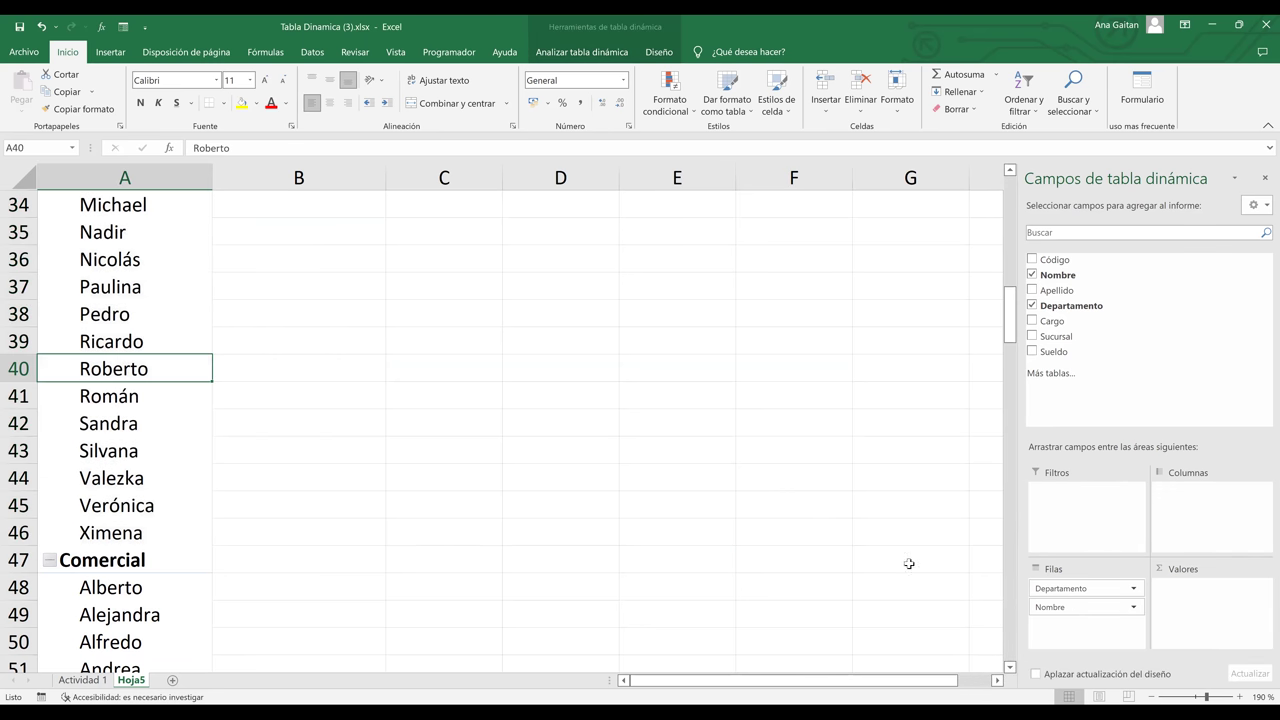
Move the Nombre field back to the values area and examine the name count for each department
drag(1043, 607, 1196, 608)
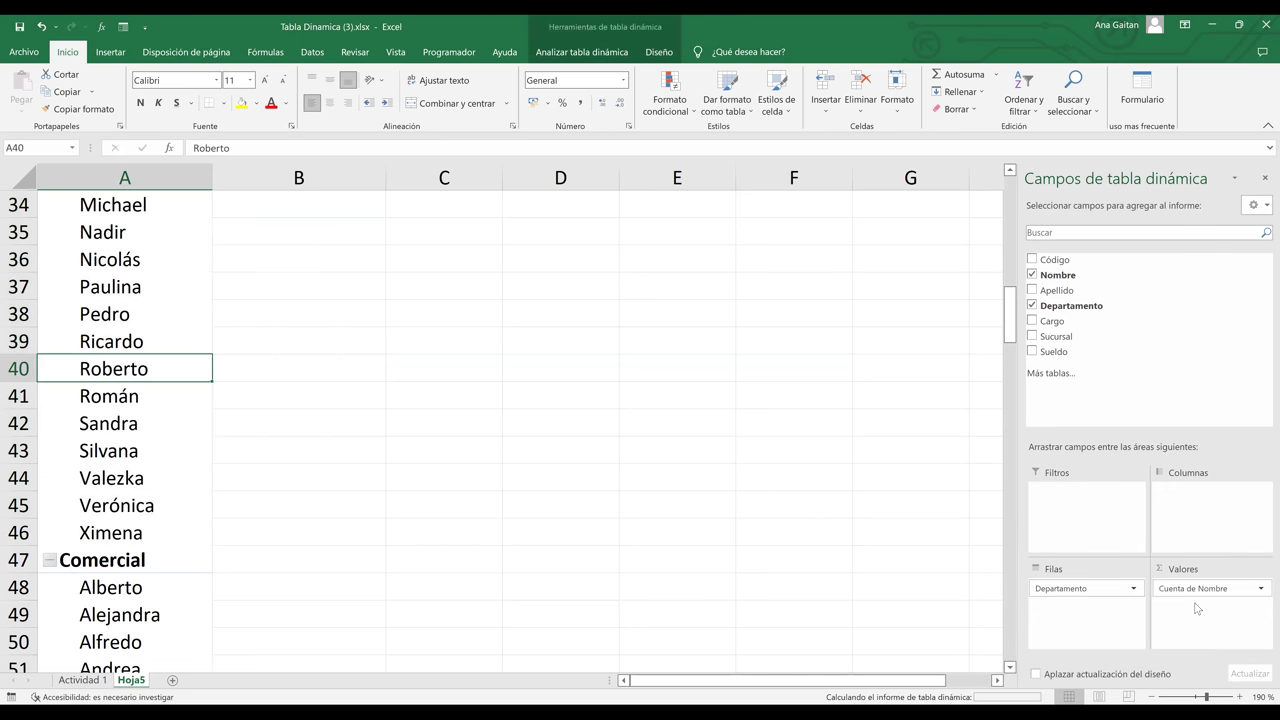
drag(1008, 328, 1010, 190)
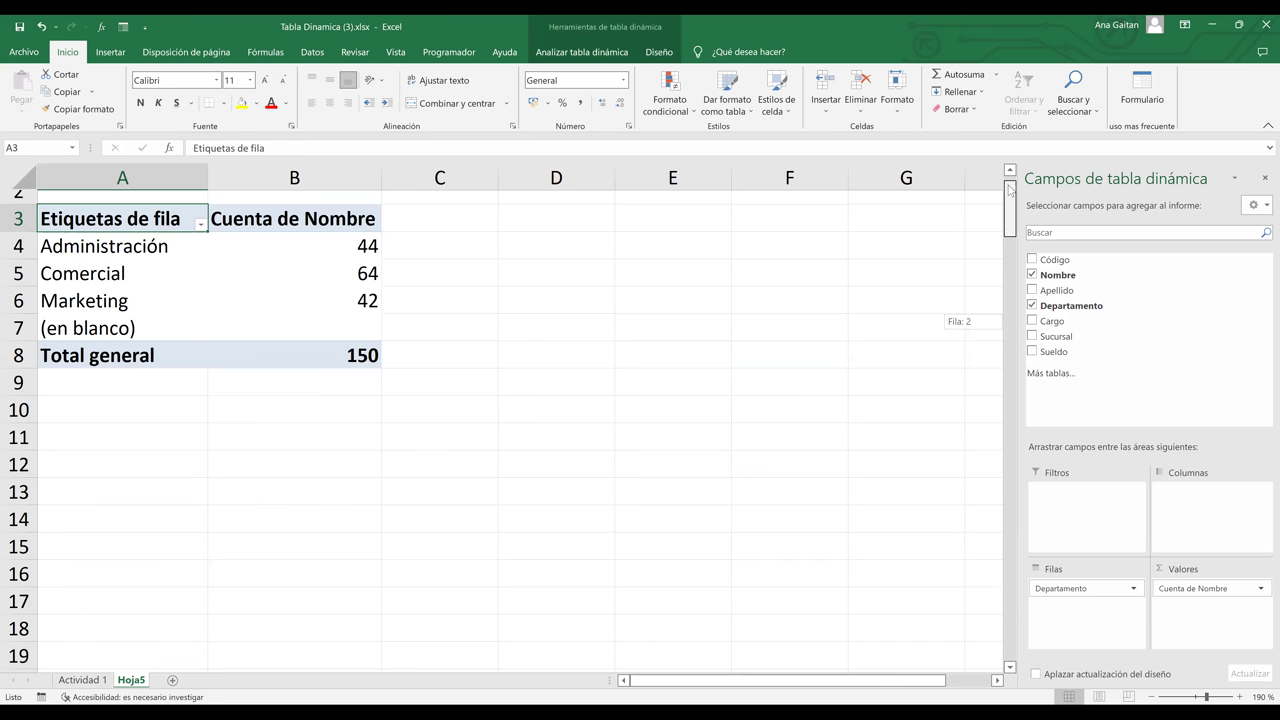
scroll(253, 386, up, 1)
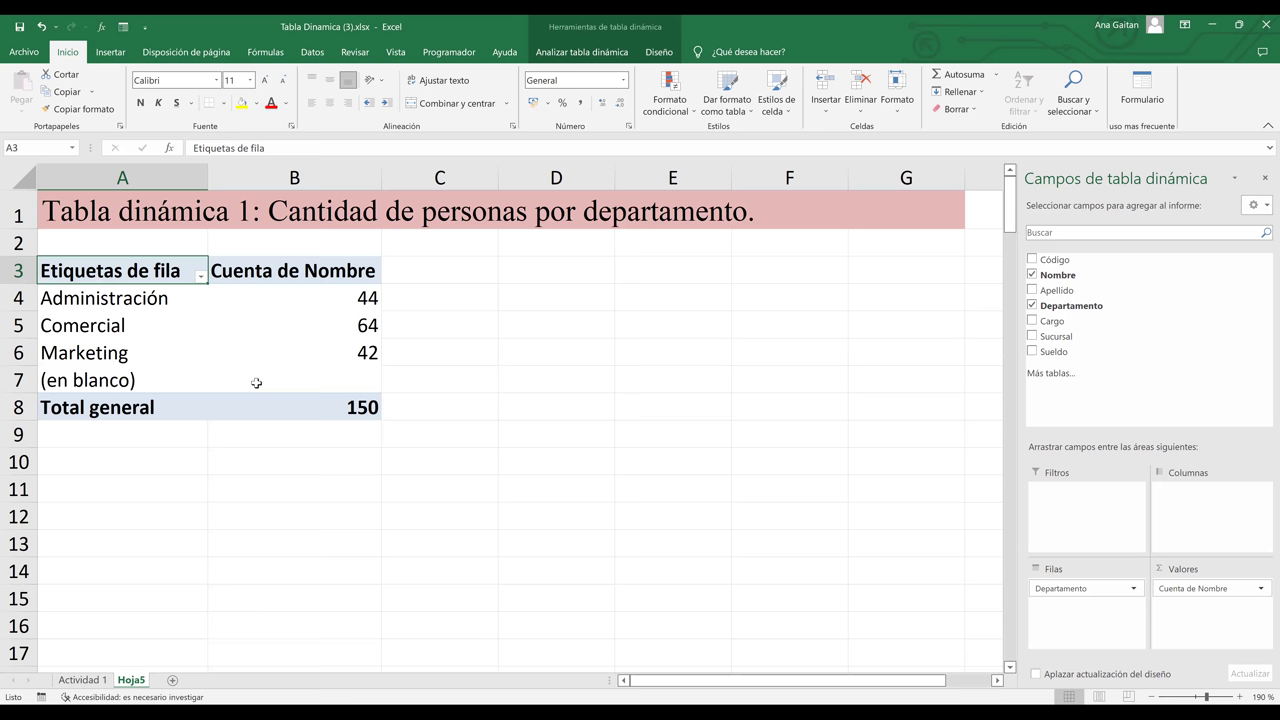
click(256, 330)
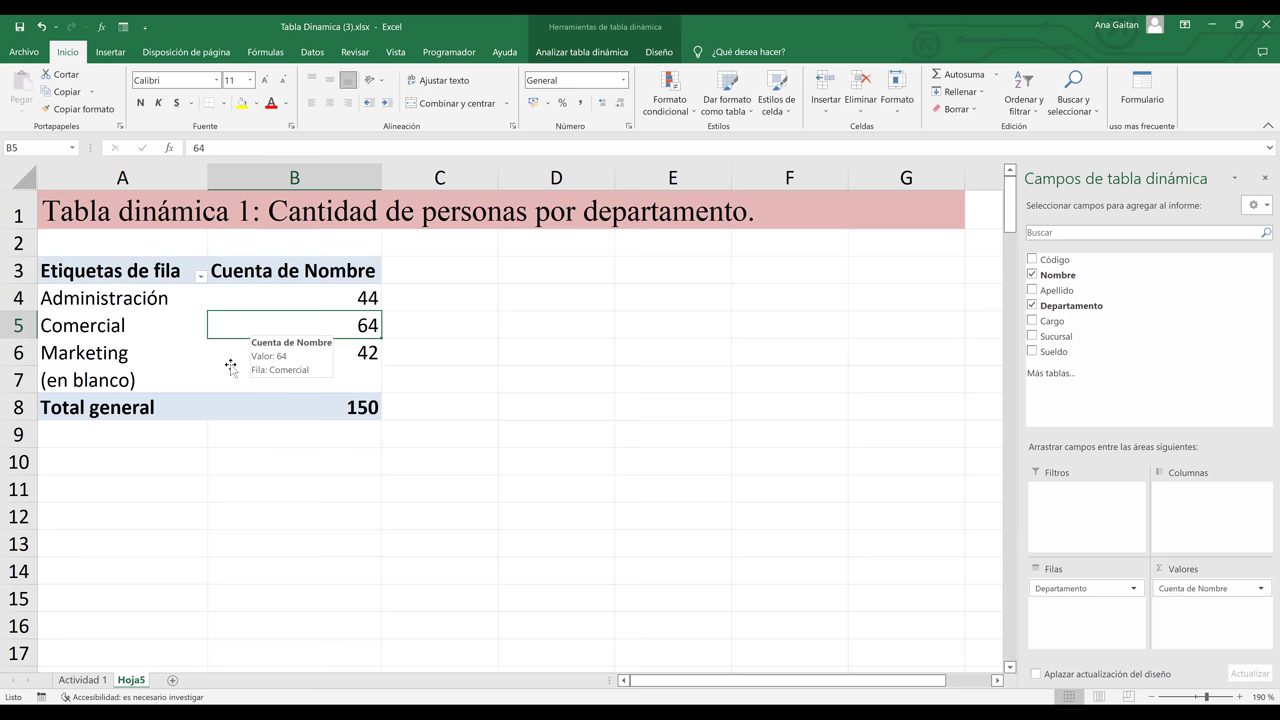
click(342, 363)
click(449, 409)
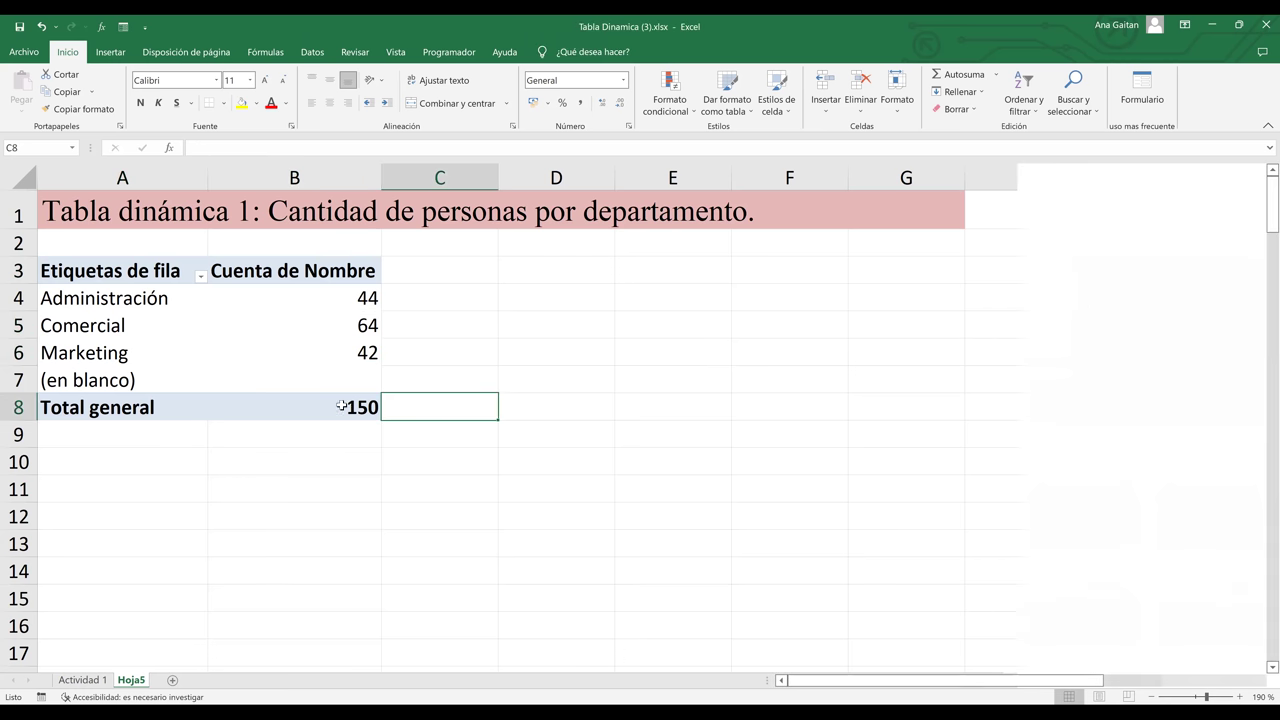
Move the Nombre field to the rows below Departamento and review the names of every department down to Total general
click(120, 306)
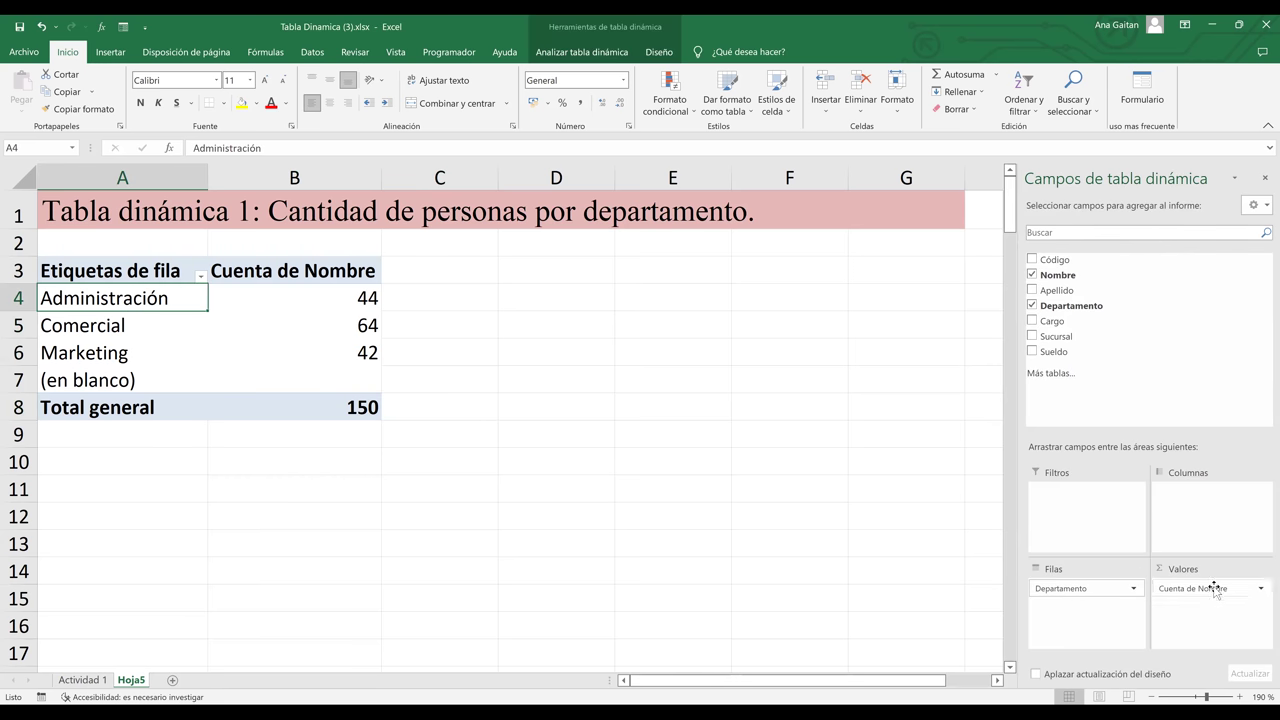
drag(1214, 588, 1078, 624)
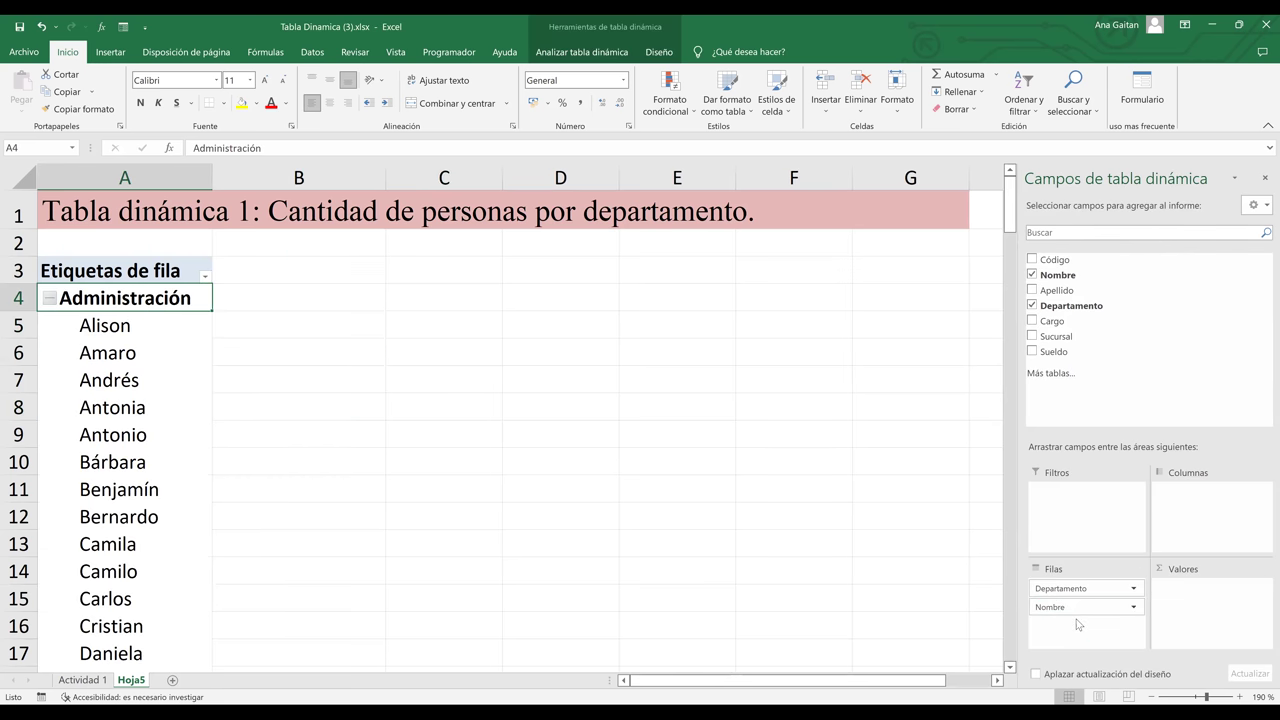
click(128, 337)
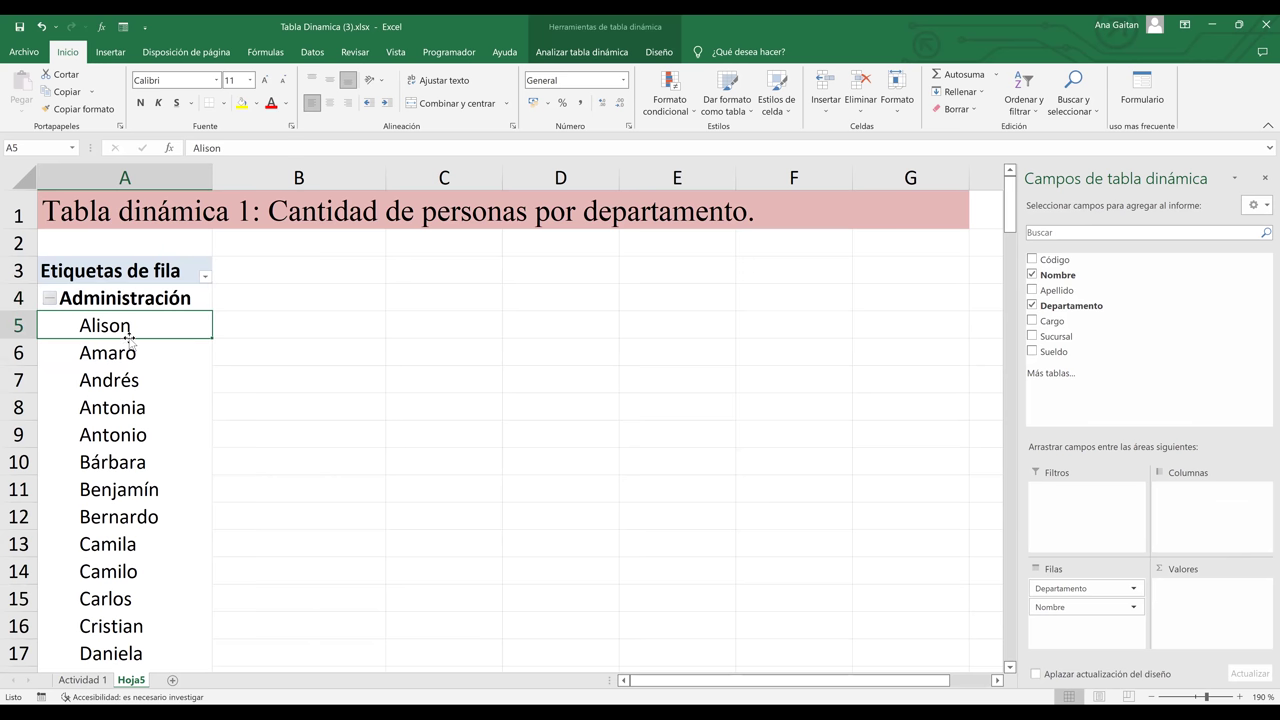
drag(1009, 250, 1009, 291)
drag(1010, 335, 1022, 660)
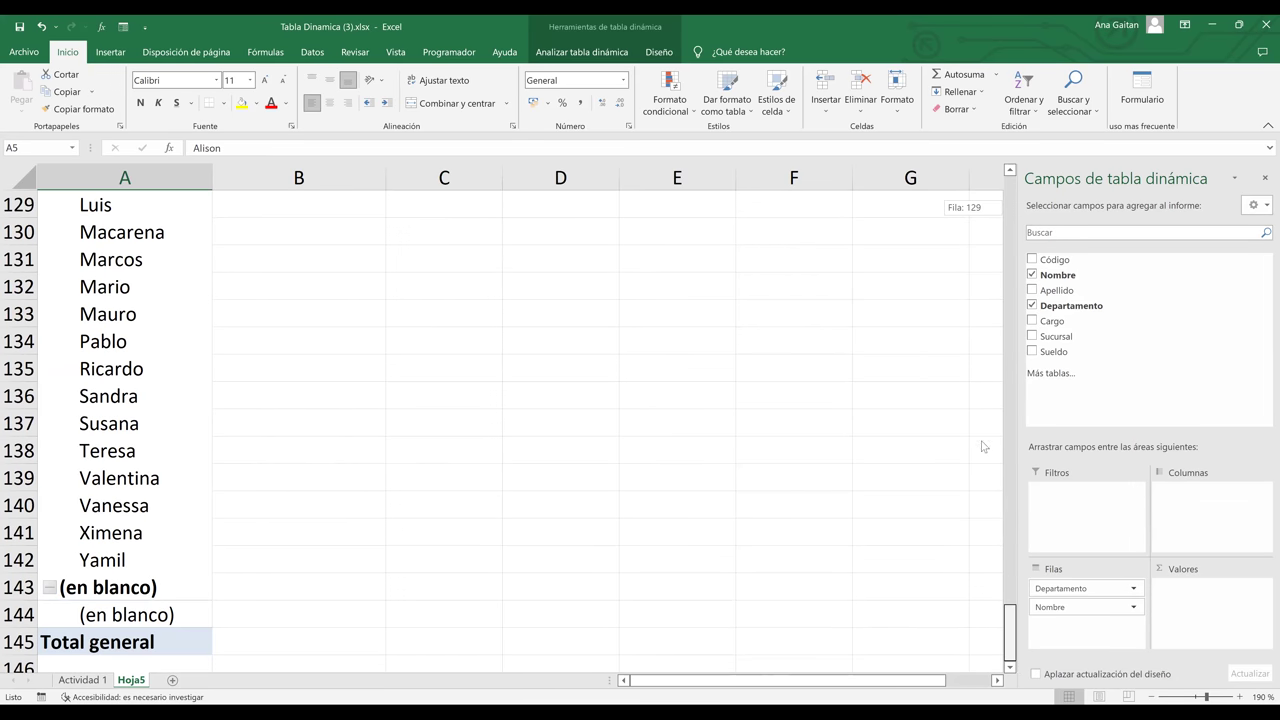
drag(1013, 410, 1012, 197)
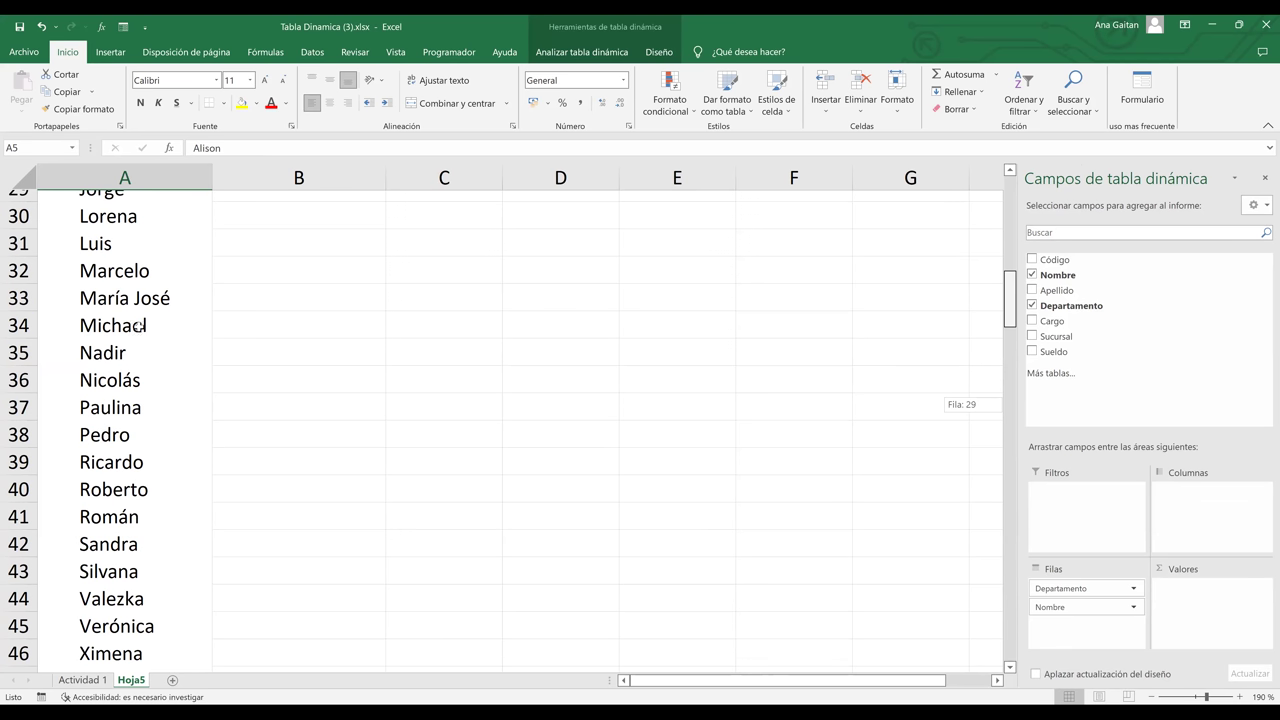
scroll(137, 327, up, 10)
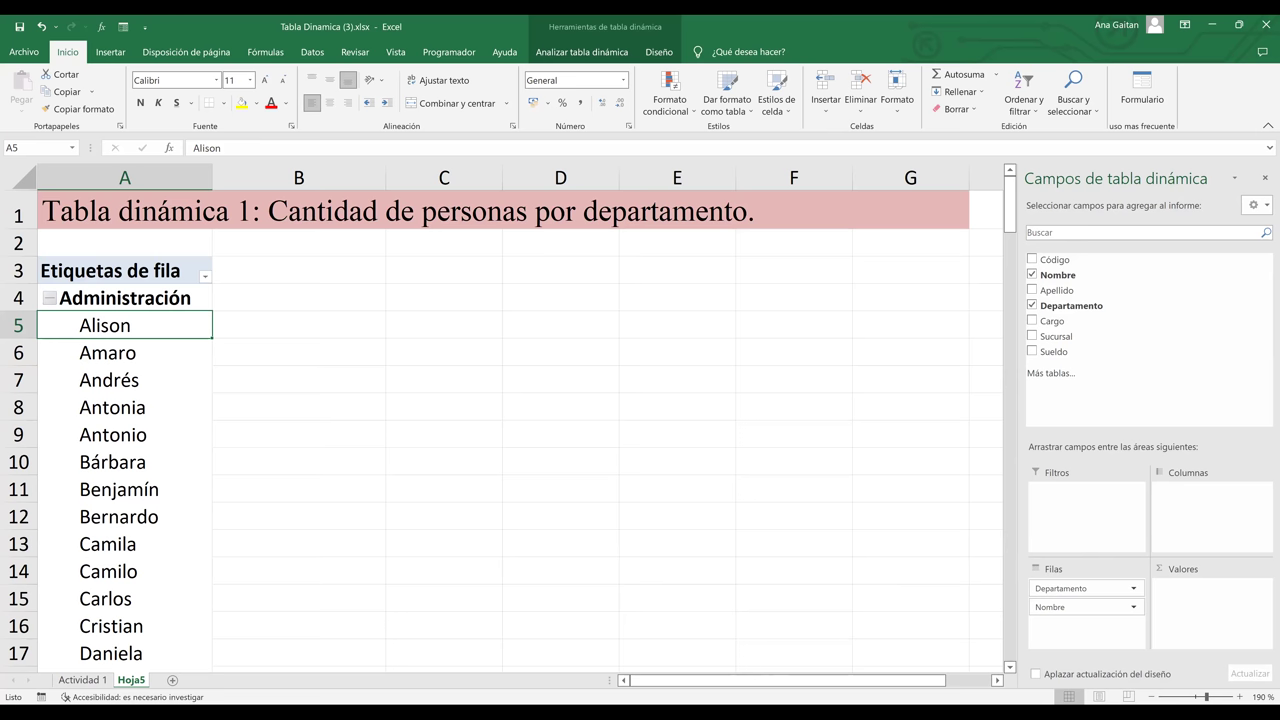
Select the listed names from A5 down through the Comercial group to check their count, and return to the first name
drag(97, 325, 69, 524)
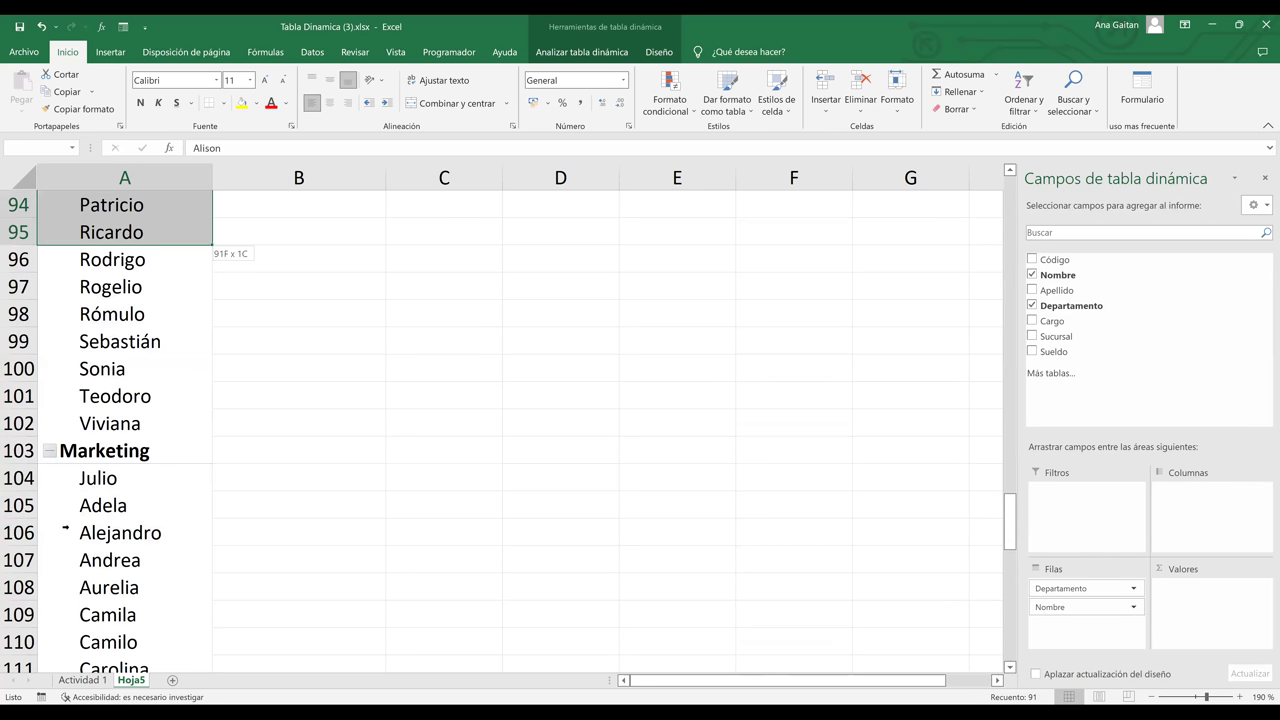
click(594, 524)
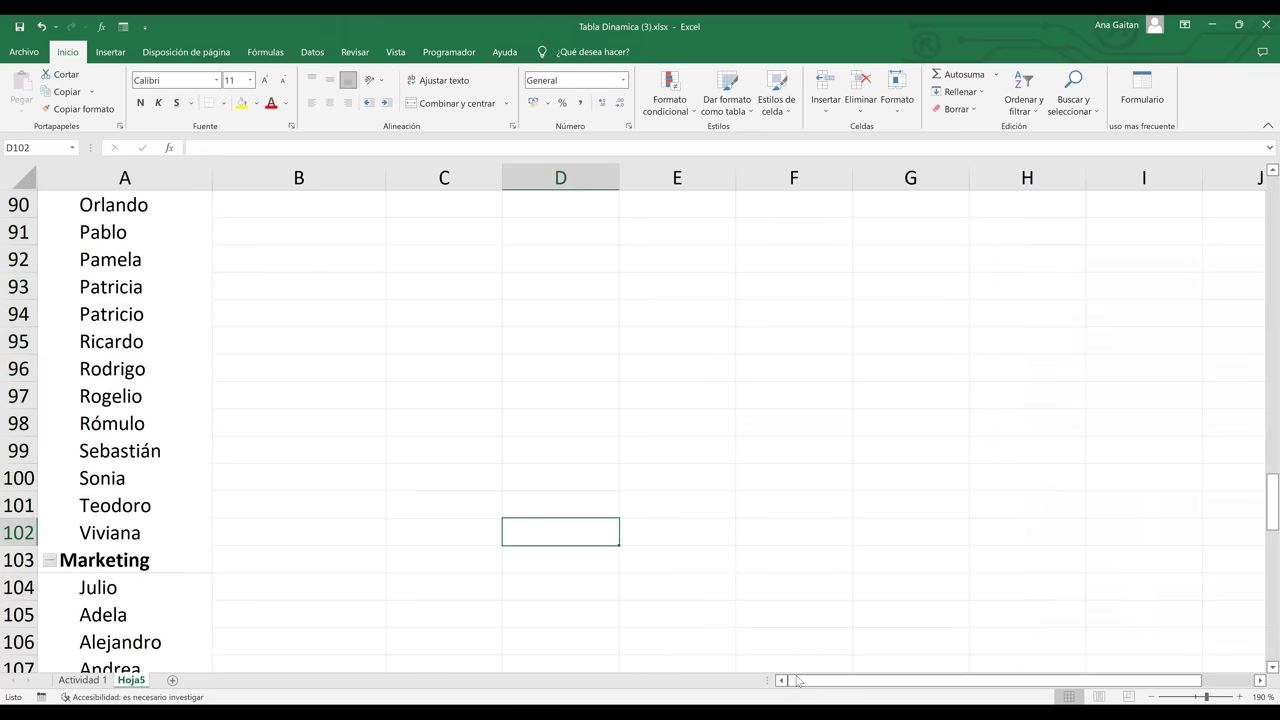
drag(1262, 497, 1262, 149)
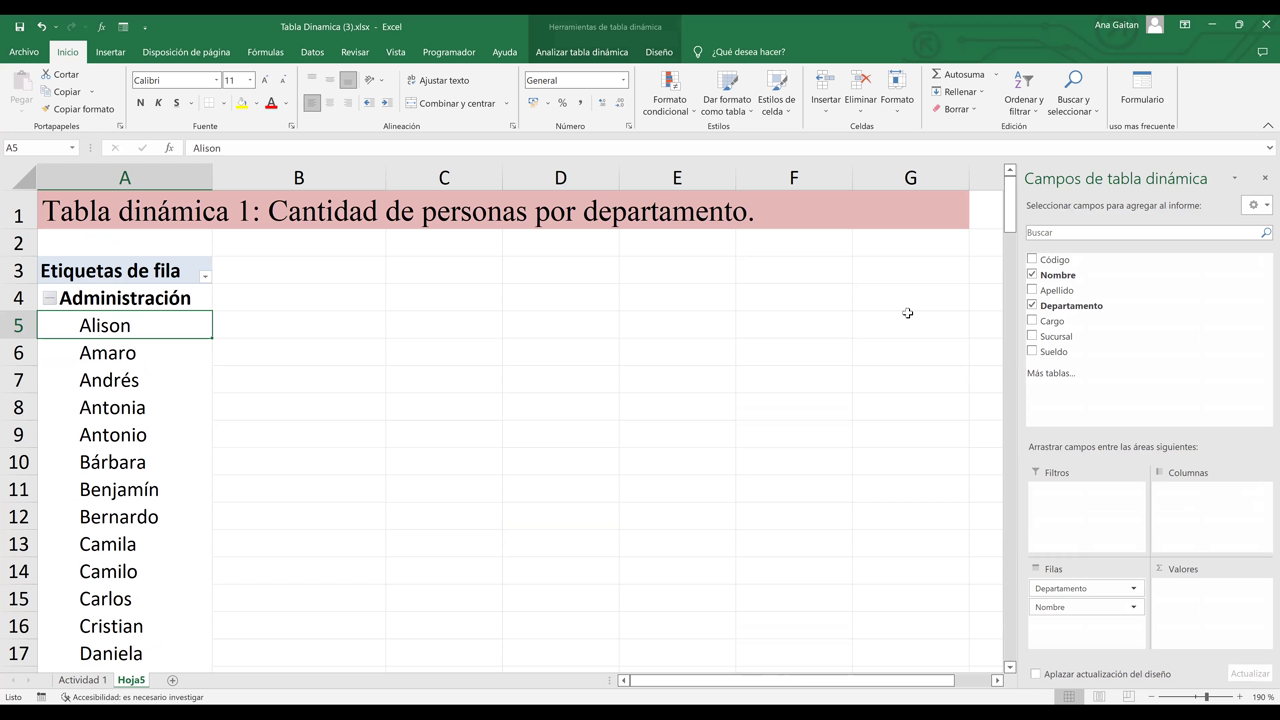
Move the Nombre field back to the values area and remove it from the pivot table
drag(1070, 613, 1191, 602)
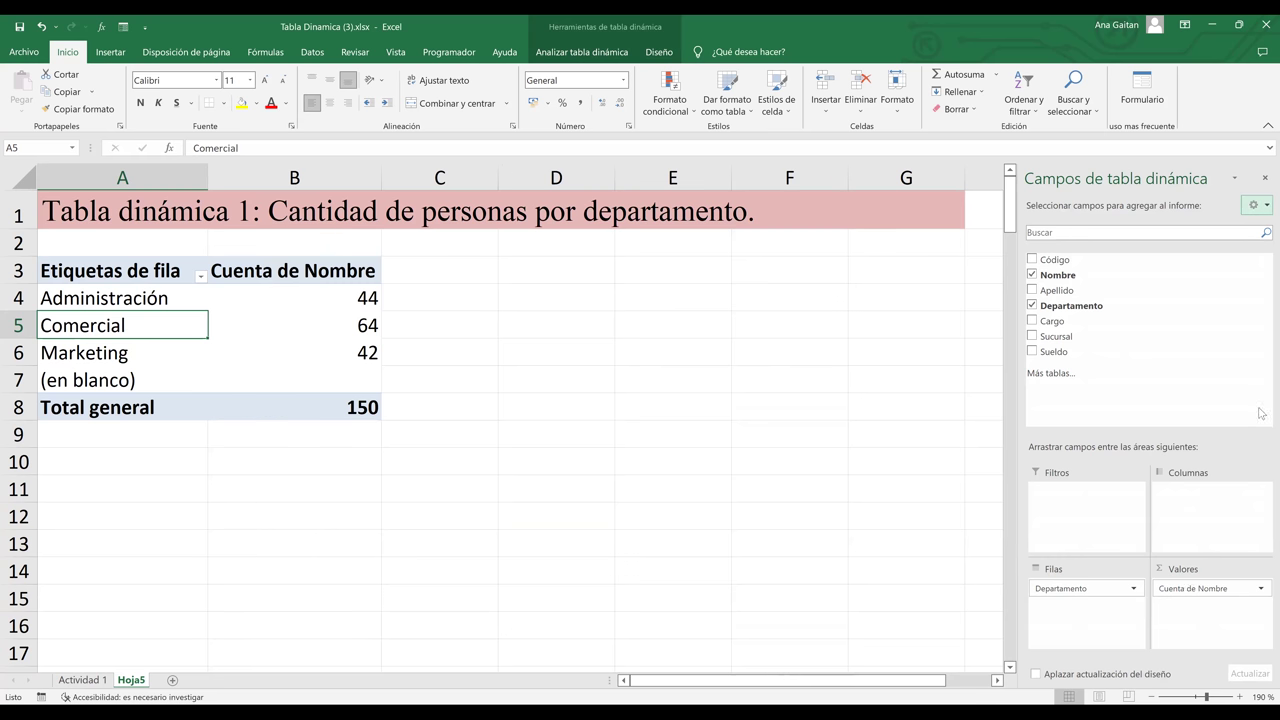
click(1220, 590)
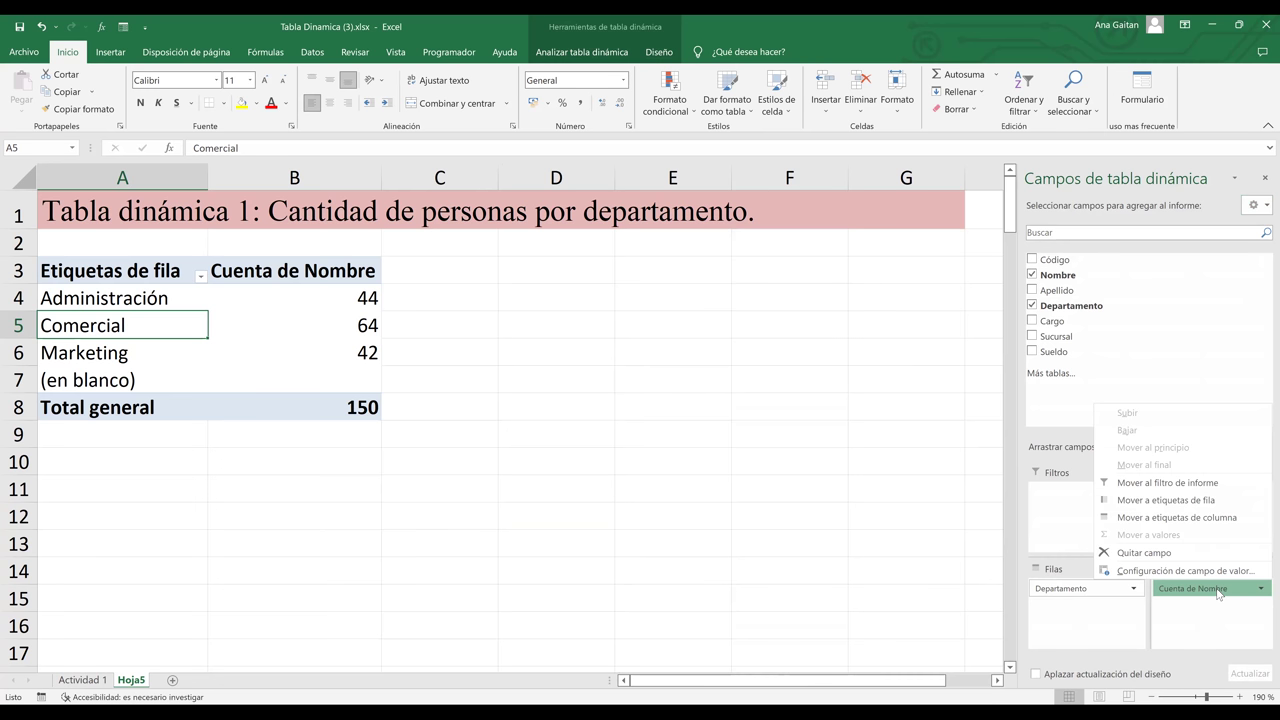
click(1144, 553)
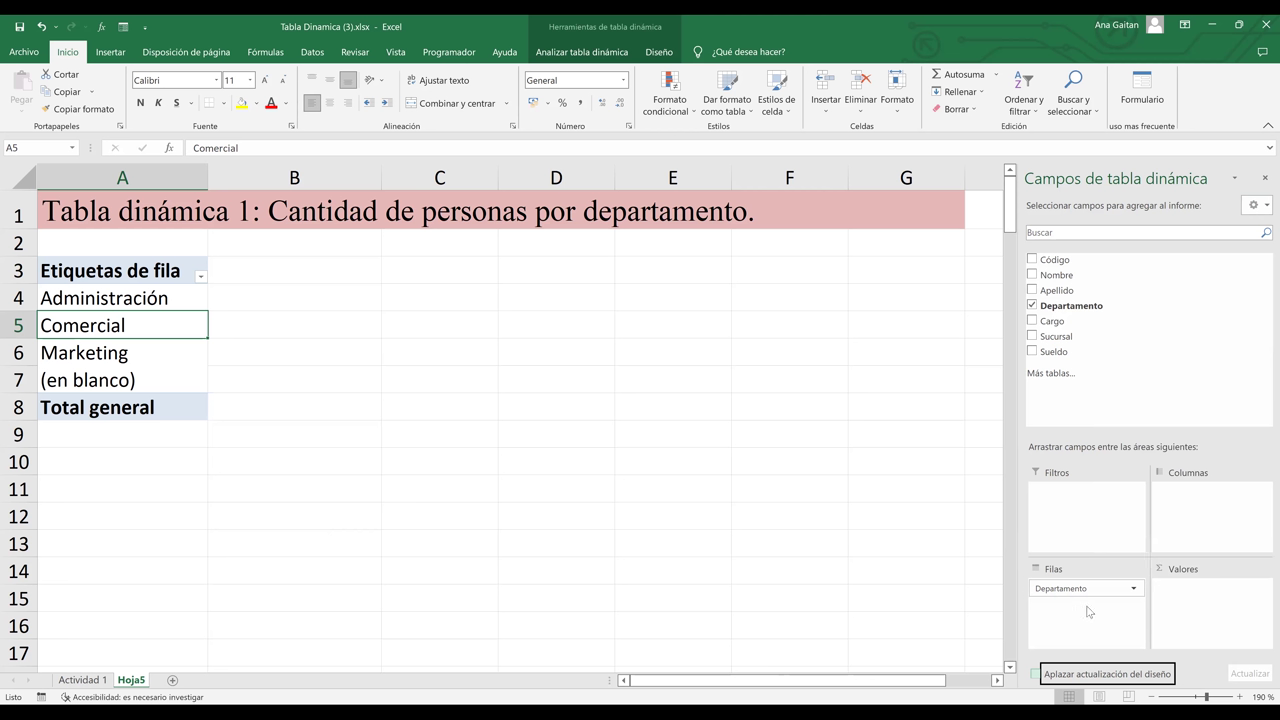
Add the Código field to the values area as a sum and remove its duplicate Suma de Código2
click(1033, 259)
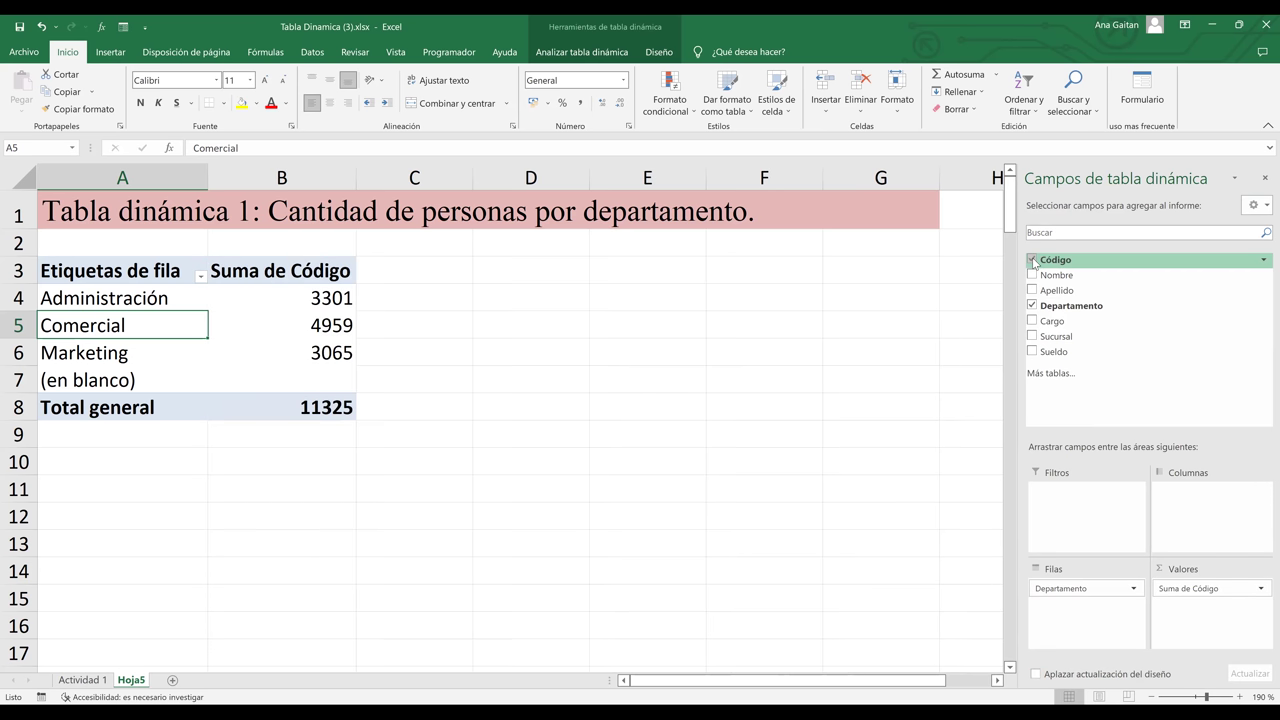
click(1033, 260)
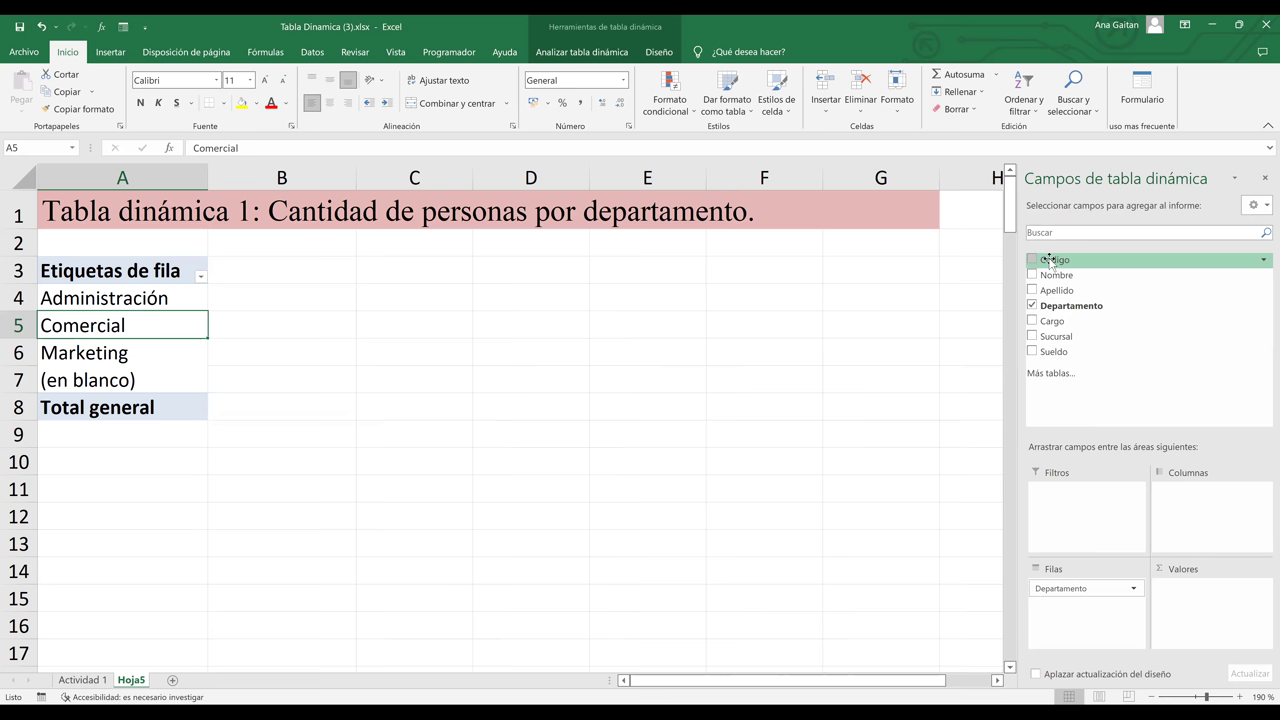
click(1033, 260)
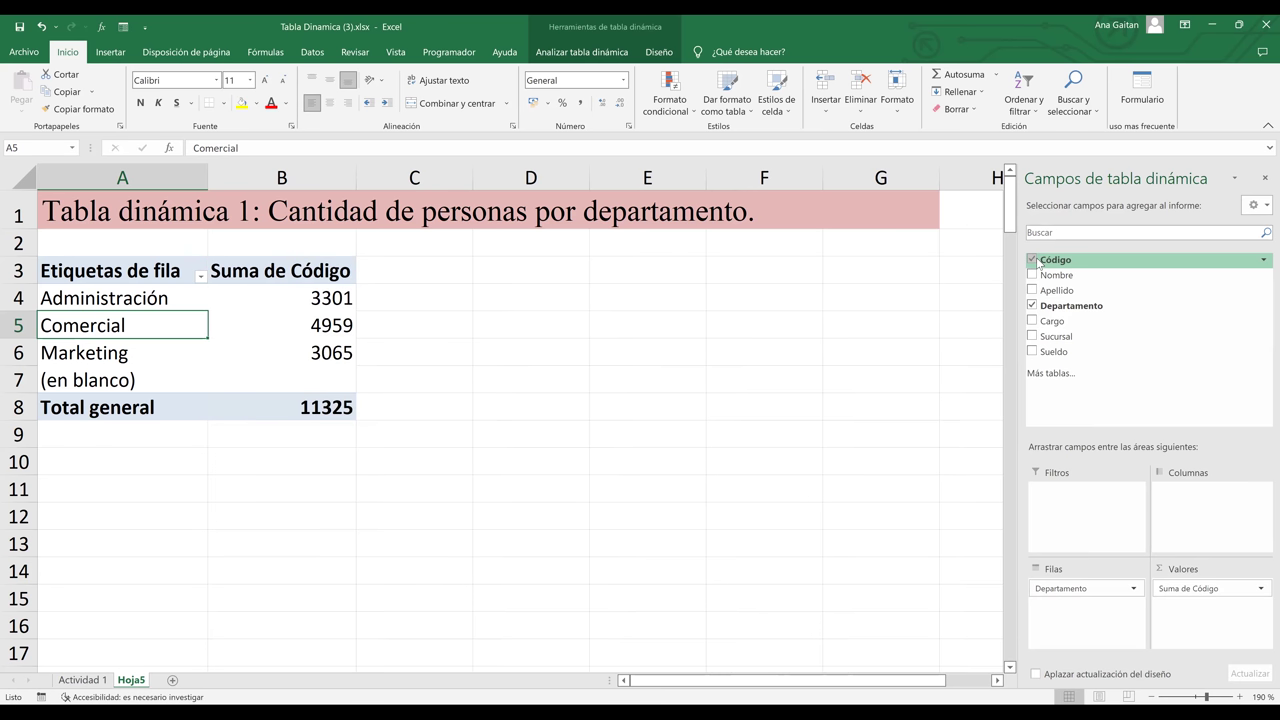
drag(1191, 533, 1212, 624)
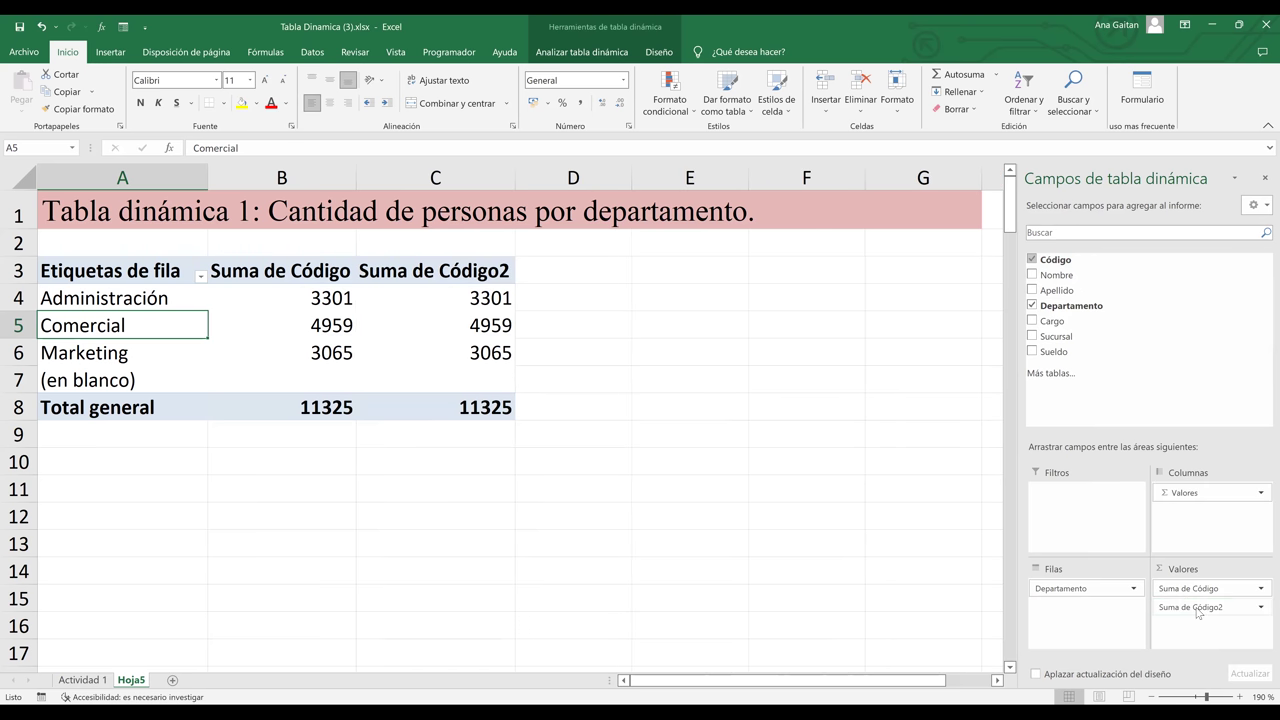
click(1255, 608)
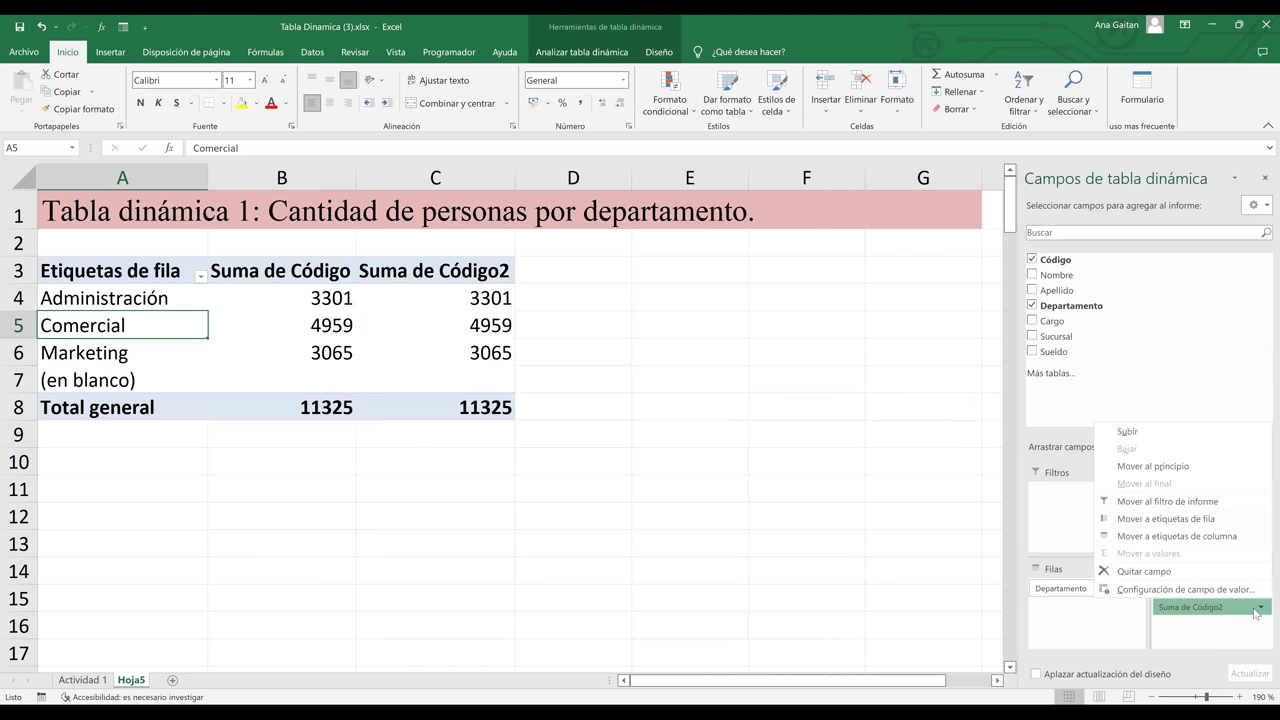
click(1181, 574)
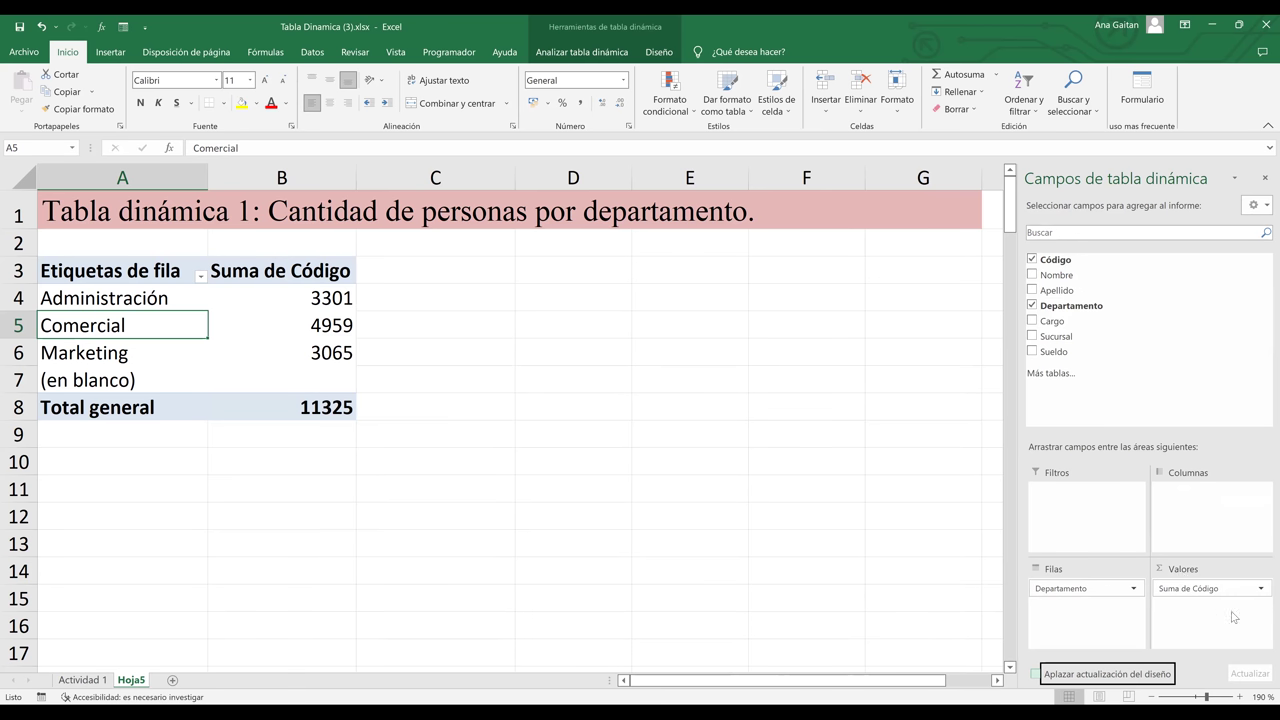
Change the Código value field's calculation to Recuento so the pivot table counts people per department
click(1222, 590)
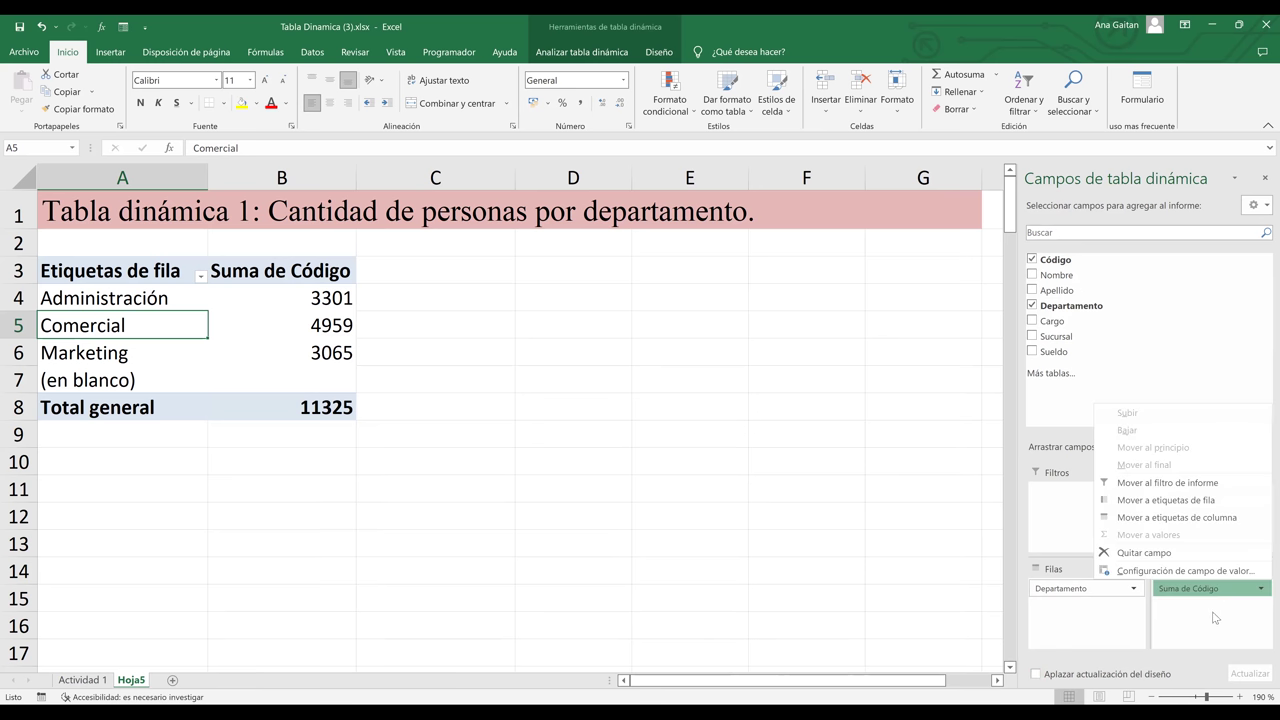
click(1195, 612)
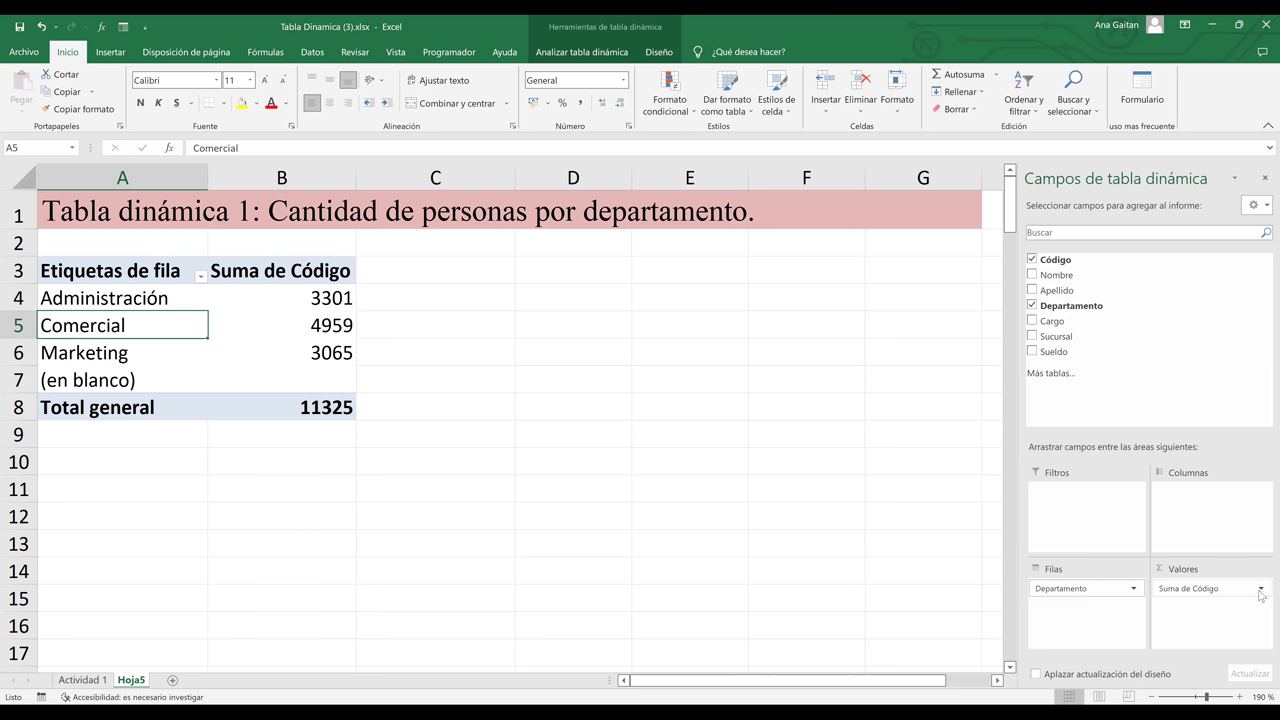
click(1191, 581)
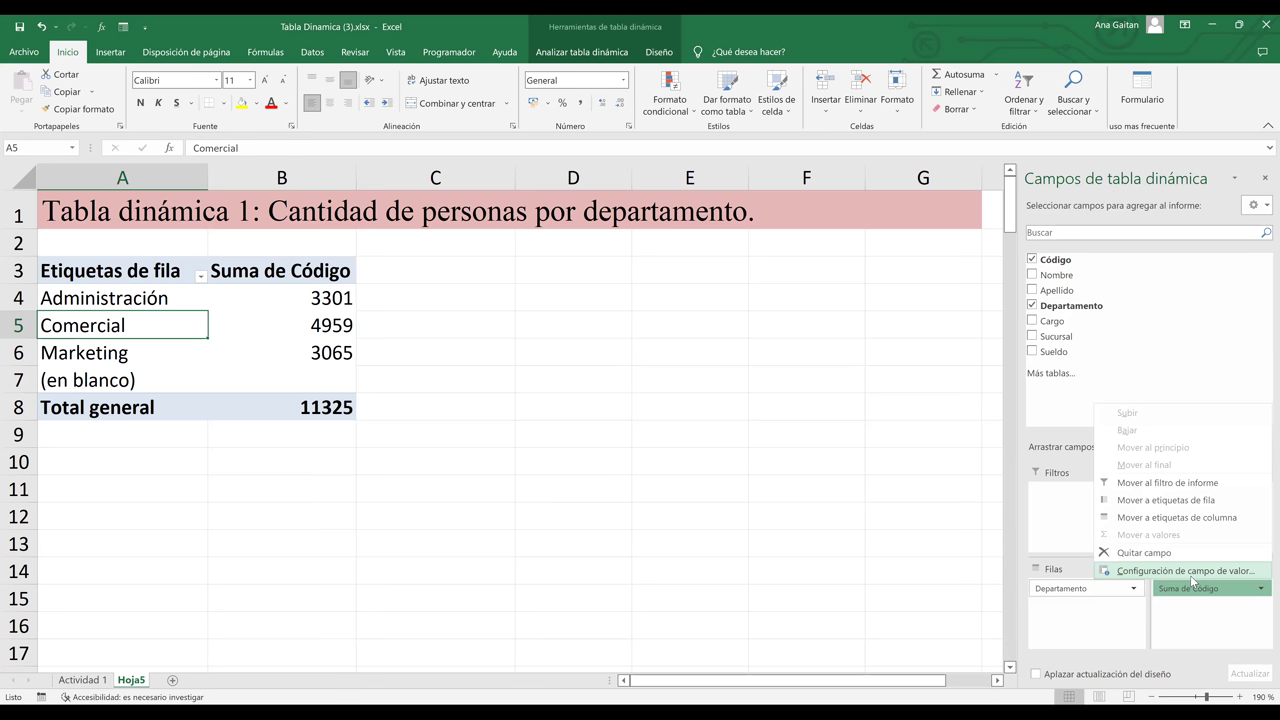
click(1190, 574)
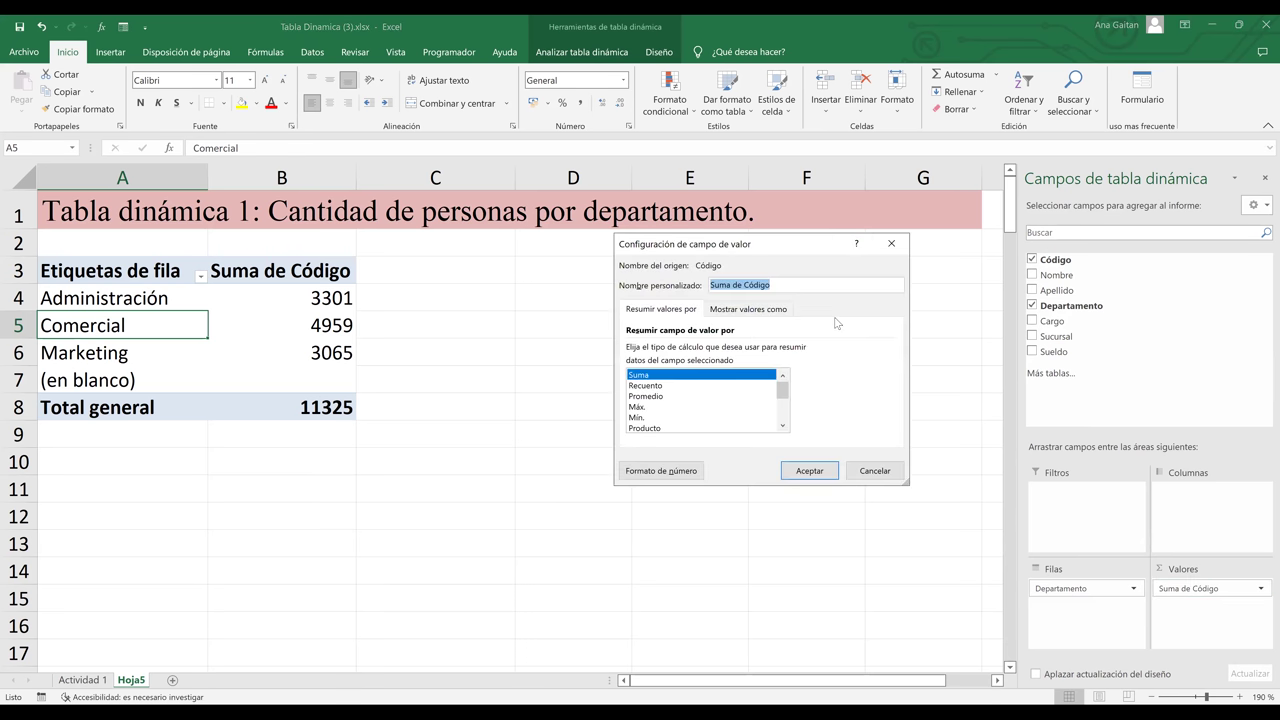
click(640, 417)
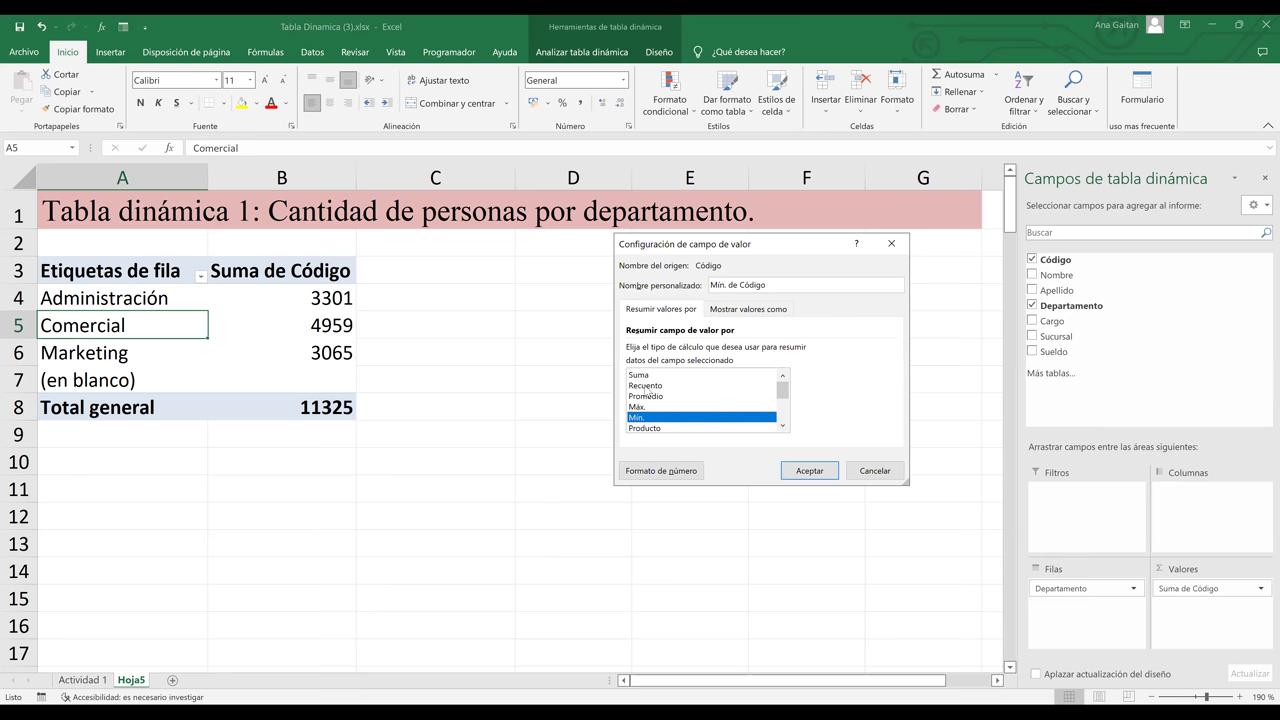
click(645, 386)
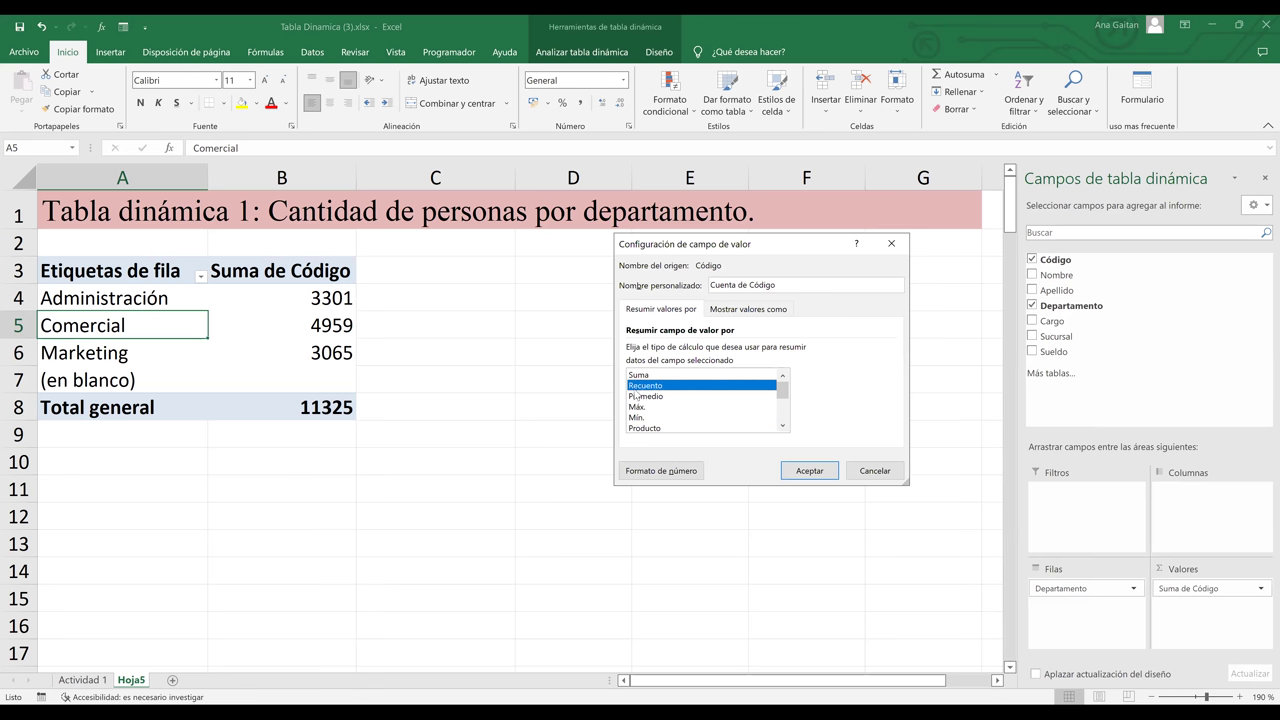
click(807, 472)
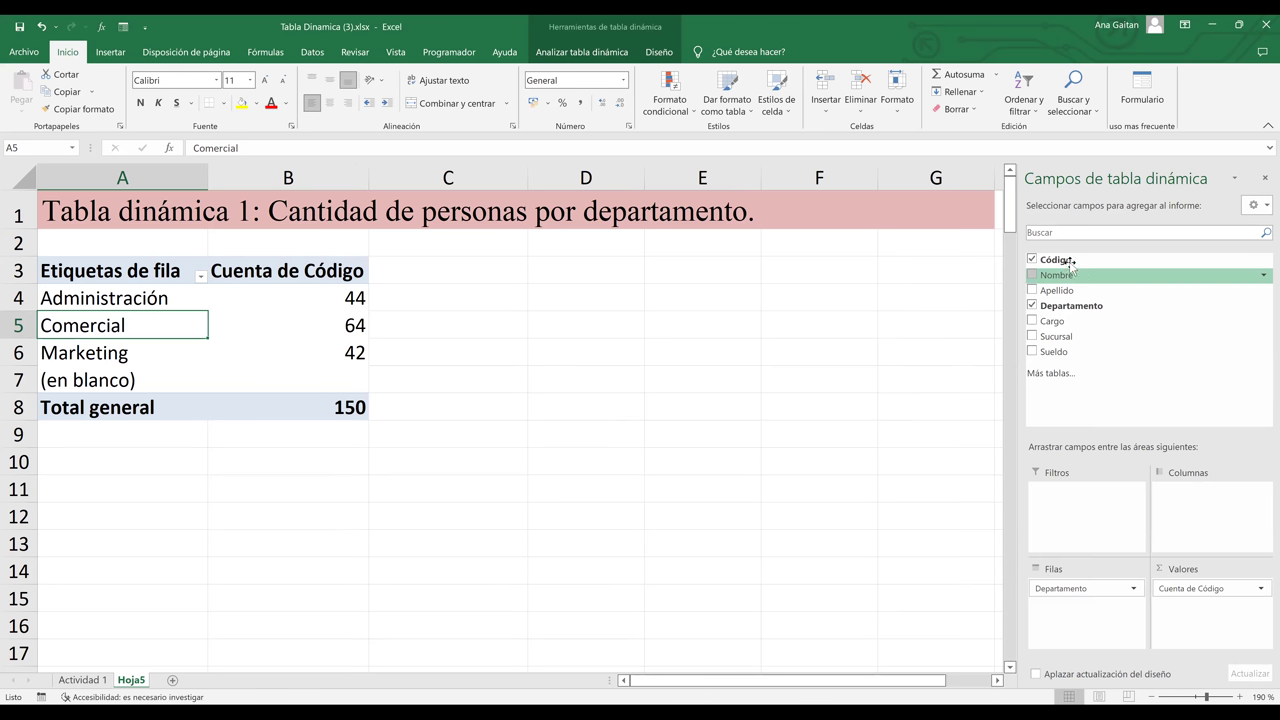
Check the people counts shown beside the departments in the Cuenta de Código column
click(296, 297)
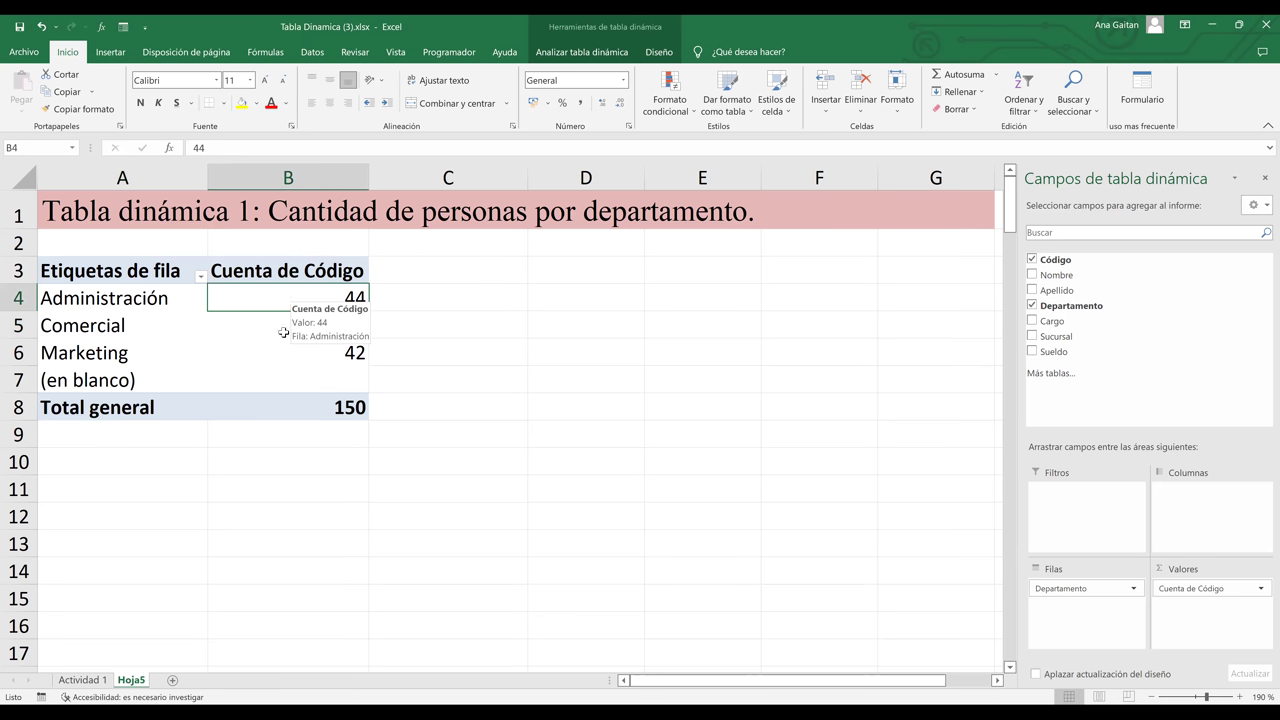
click(215, 332)
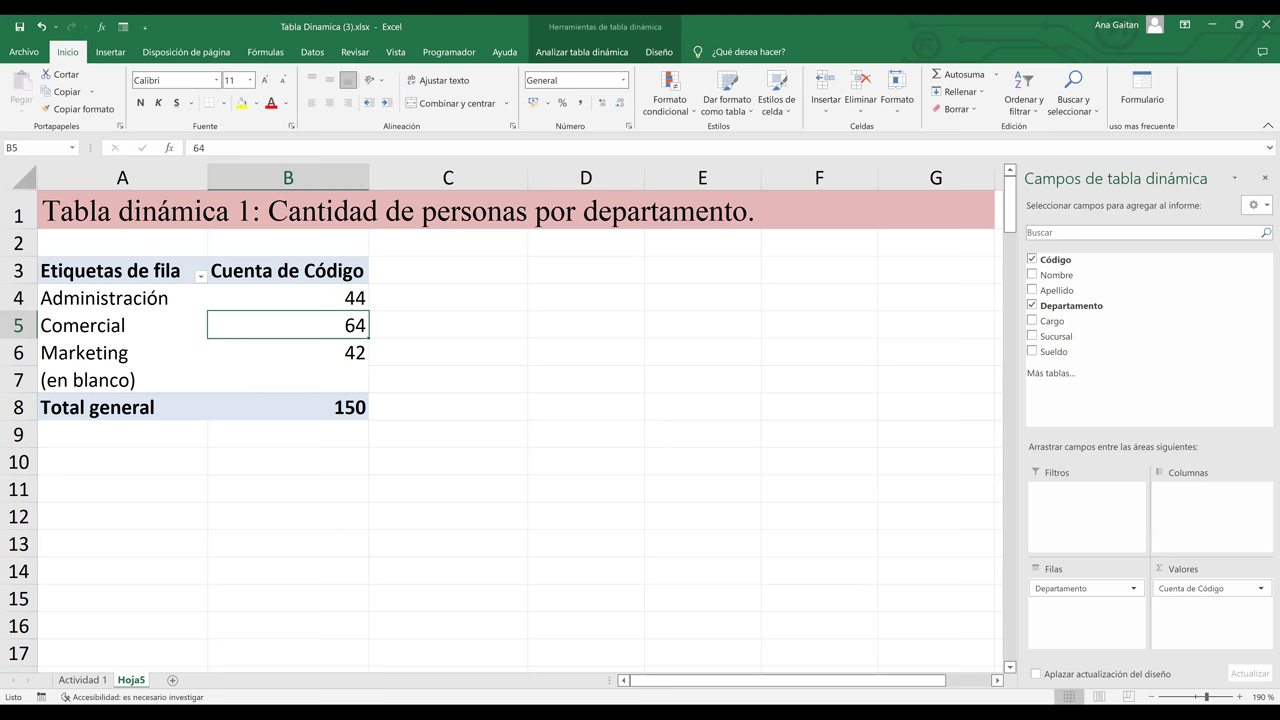
click(637, 492)
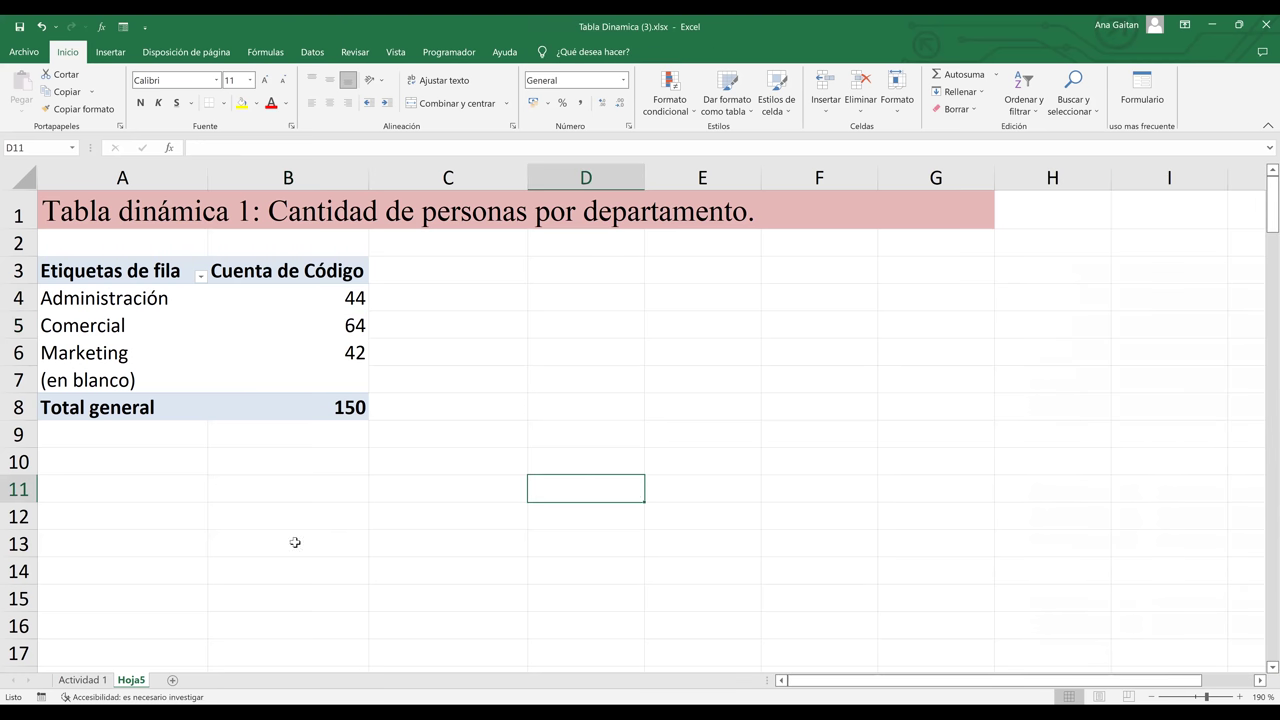
click(420, 488)
click(276, 370)
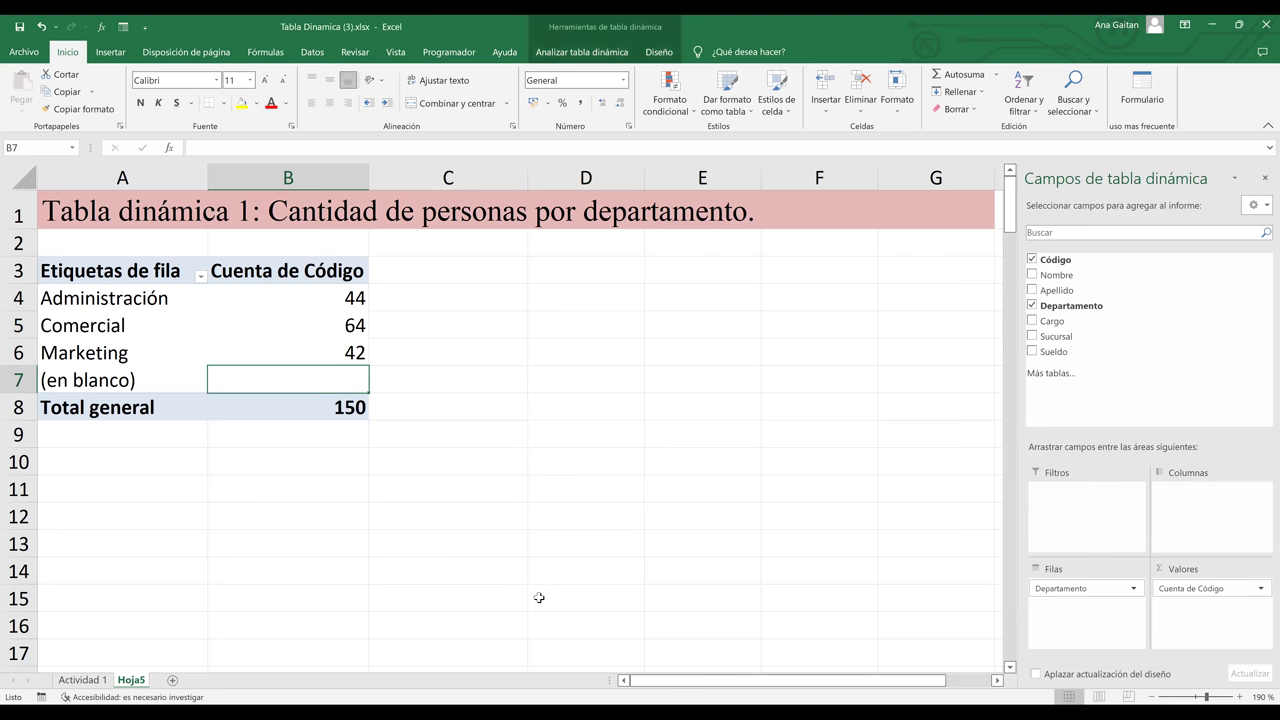
Rename the sheet Hoja5 as TABLA DINAMICA 1
double_click(130, 680)
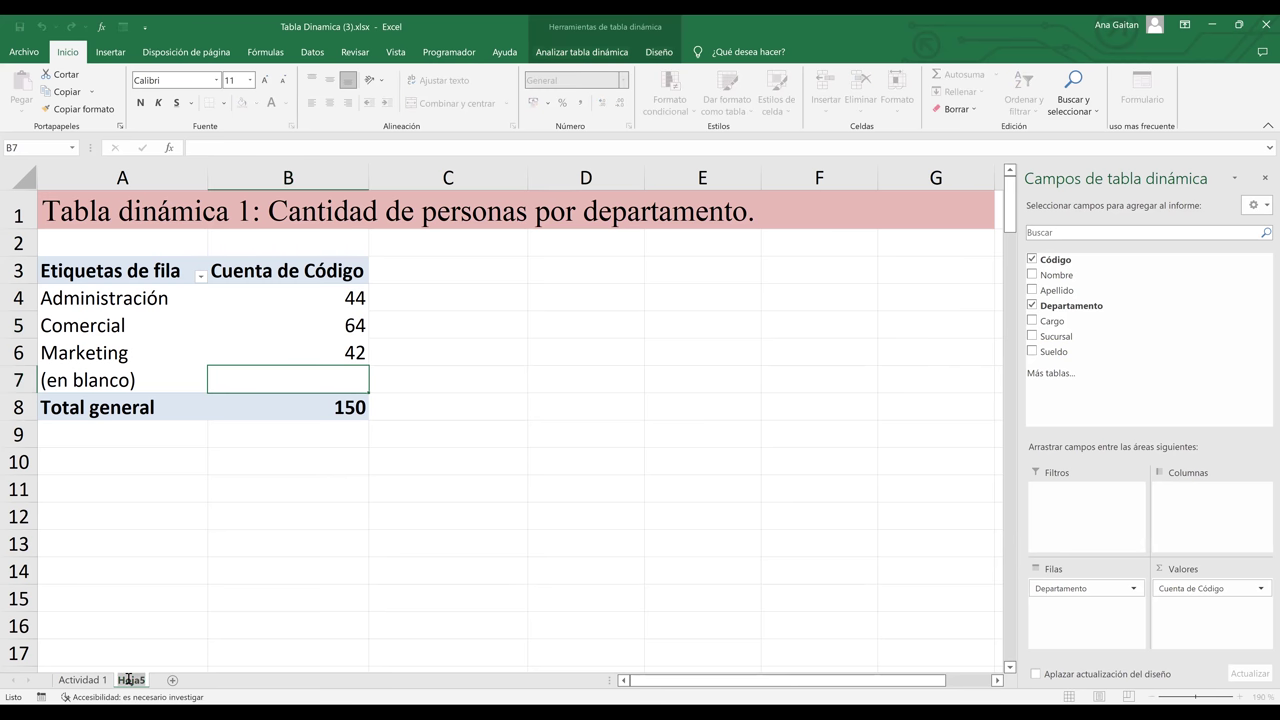
text(TABLA DINAMICA 1)
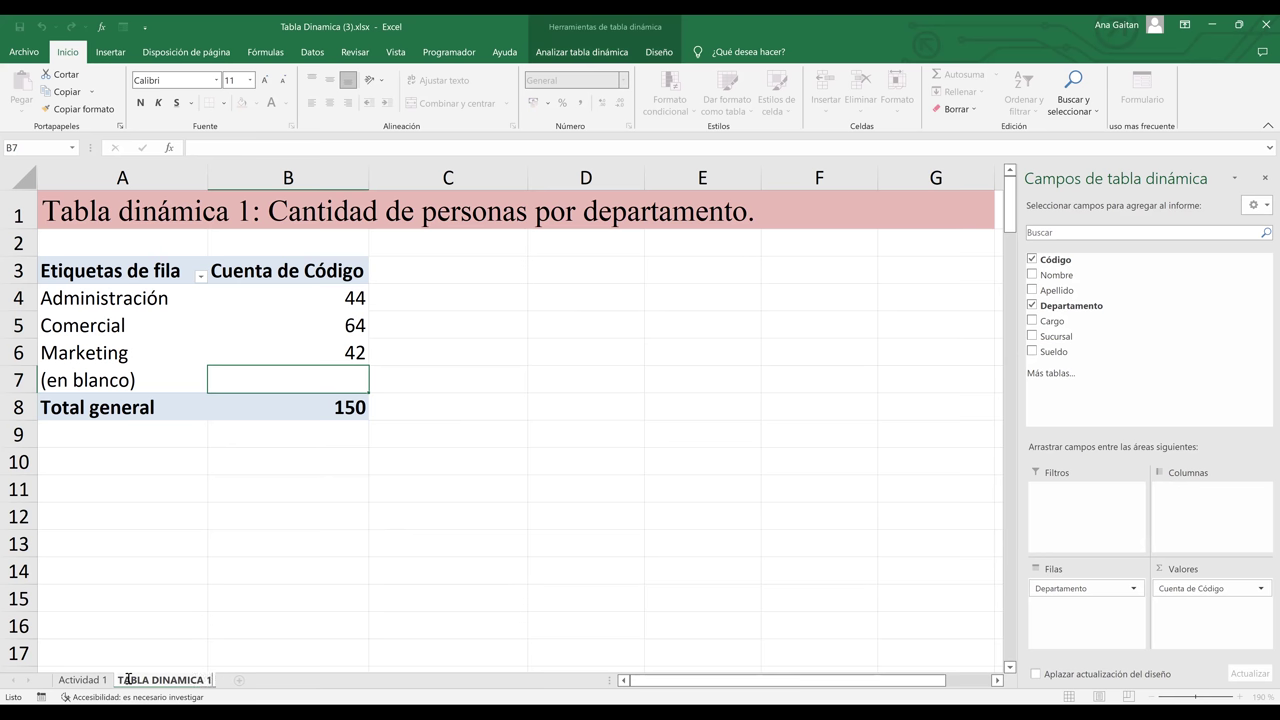
key(Return)
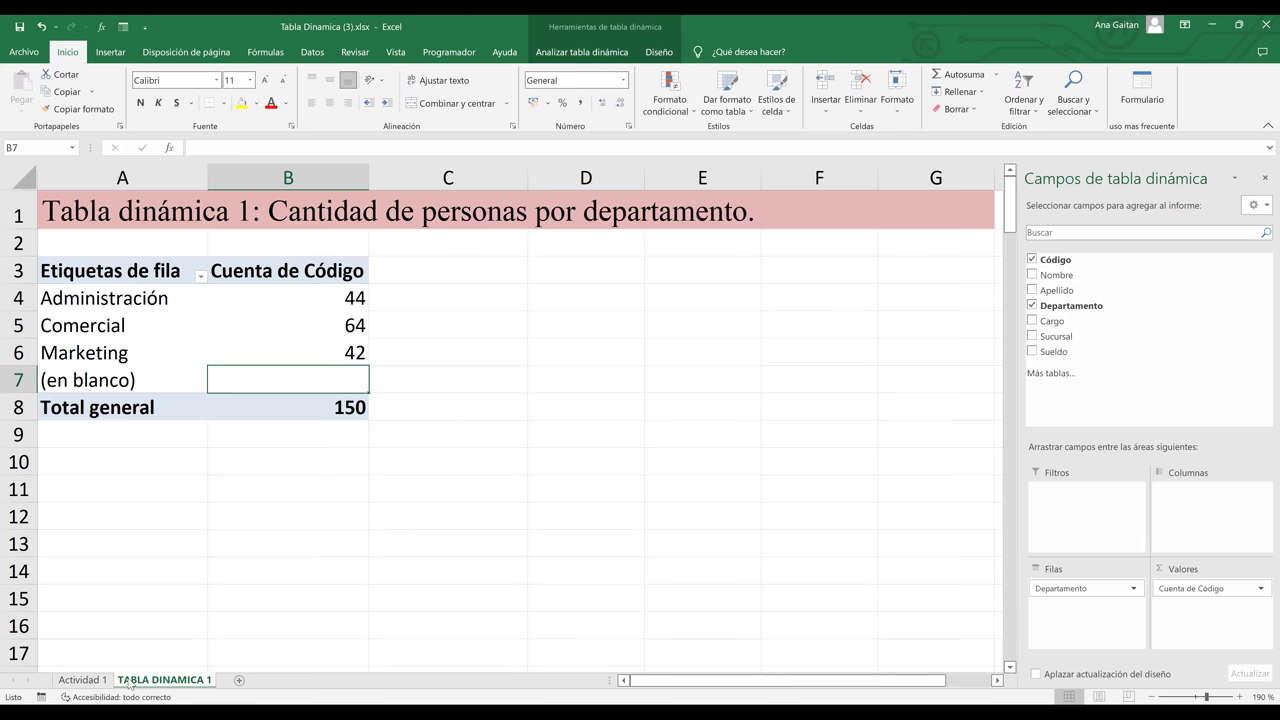
click(258, 603)
Create a pivot table on a new worksheet from the Actividad 1 employee data range $B$2:$H$153
click(86, 680)
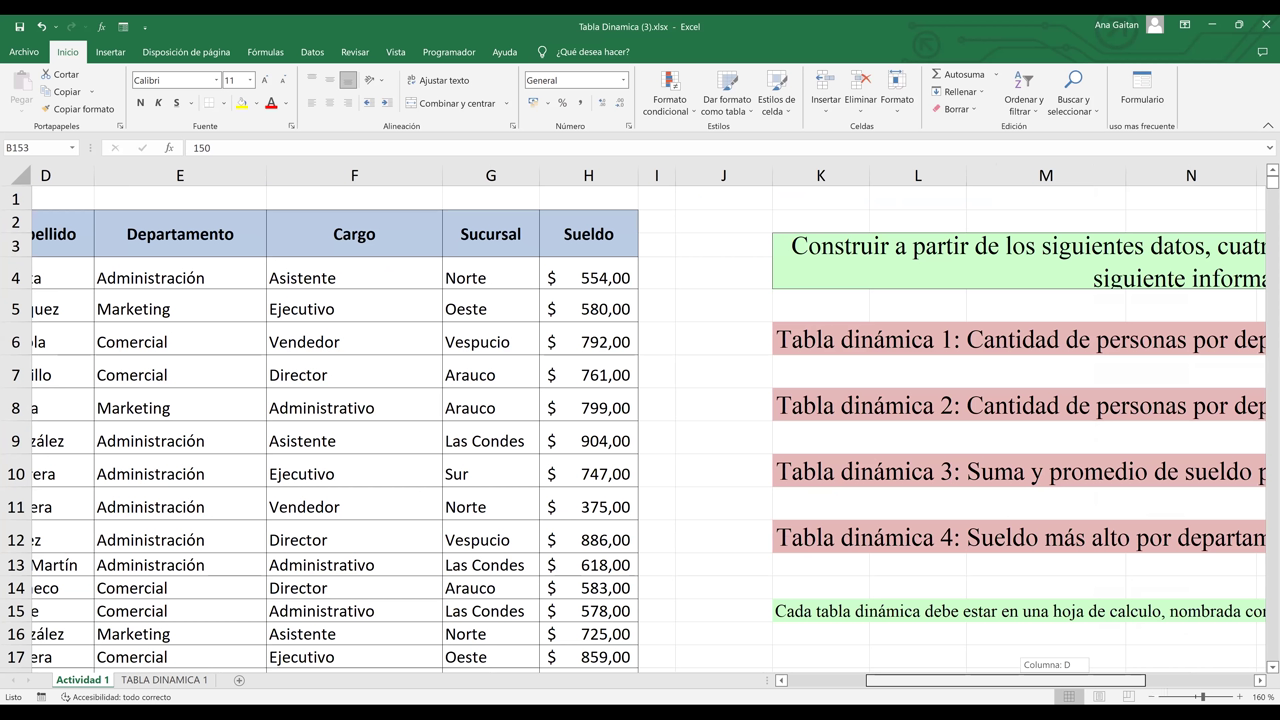
scroll(507, 400, left, 3)
click(507, 400)
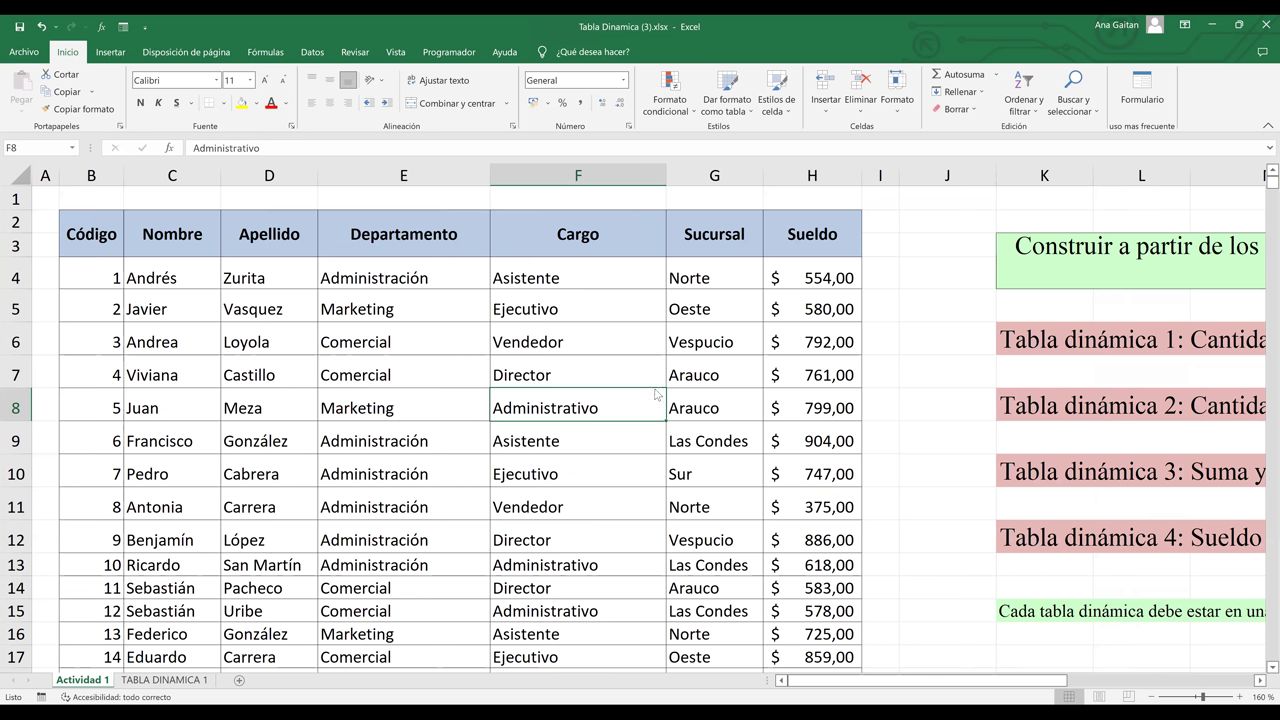
key(alt+n)
key(v)
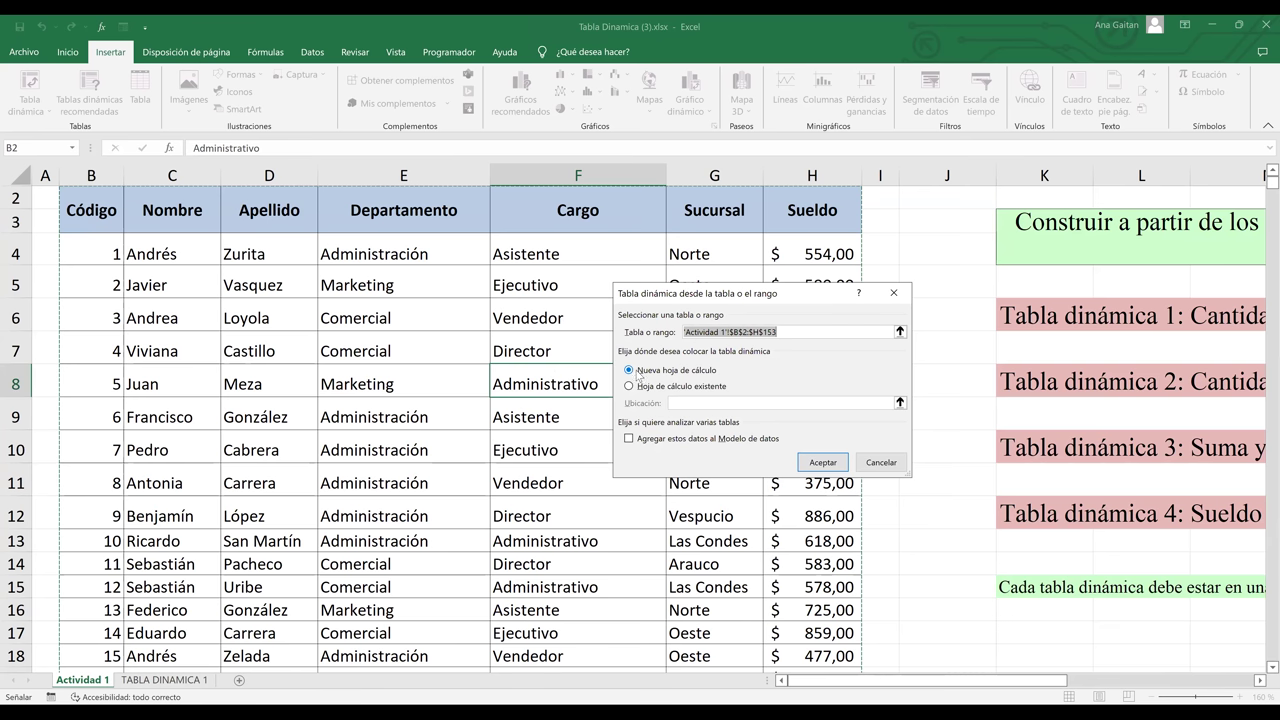
click(835, 466)
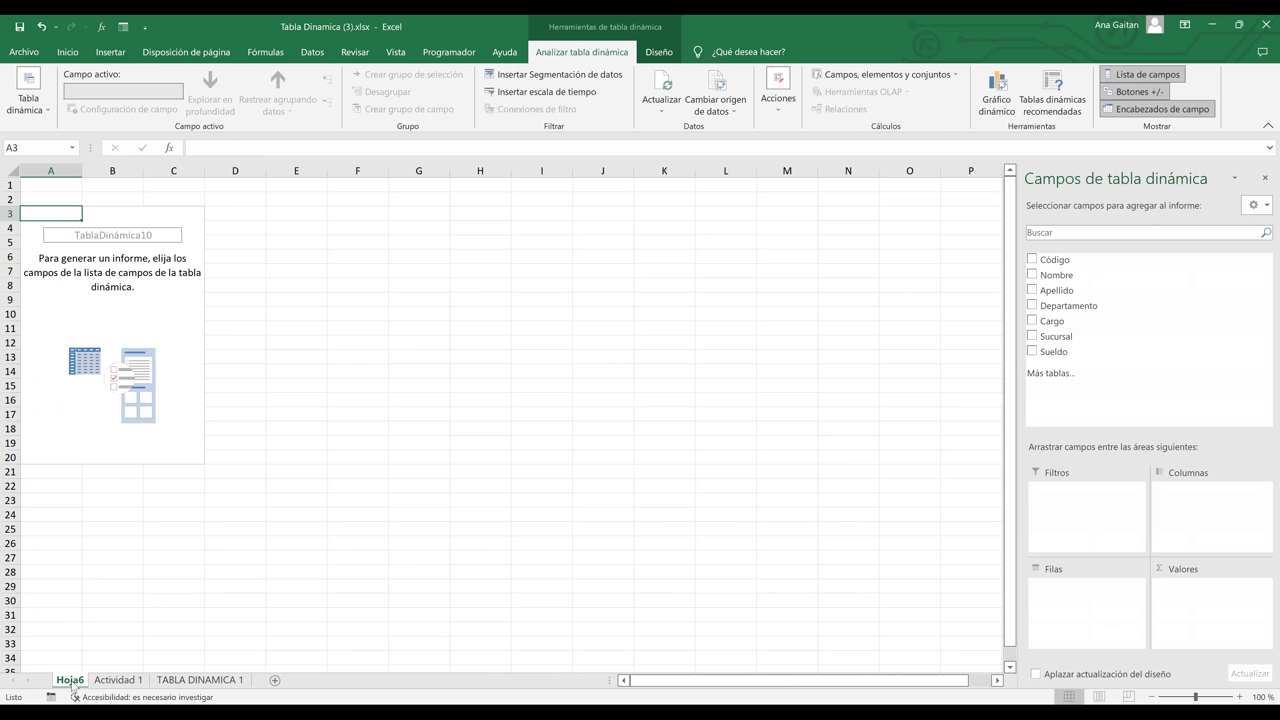
Copy the Tabla dinámica 2 title from Actividad 1 into cell B1 of the new pivot sheet Hoja6
click(125, 683)
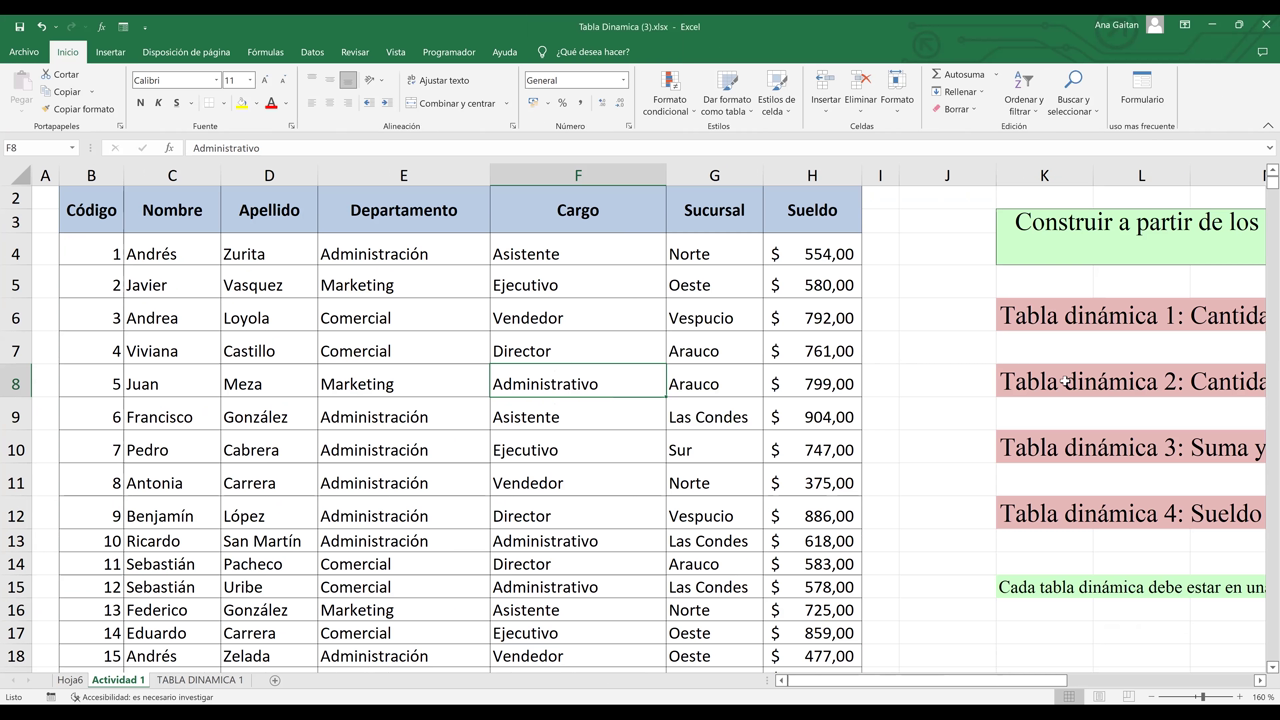
click(1066, 381)
key(ctrl+c)
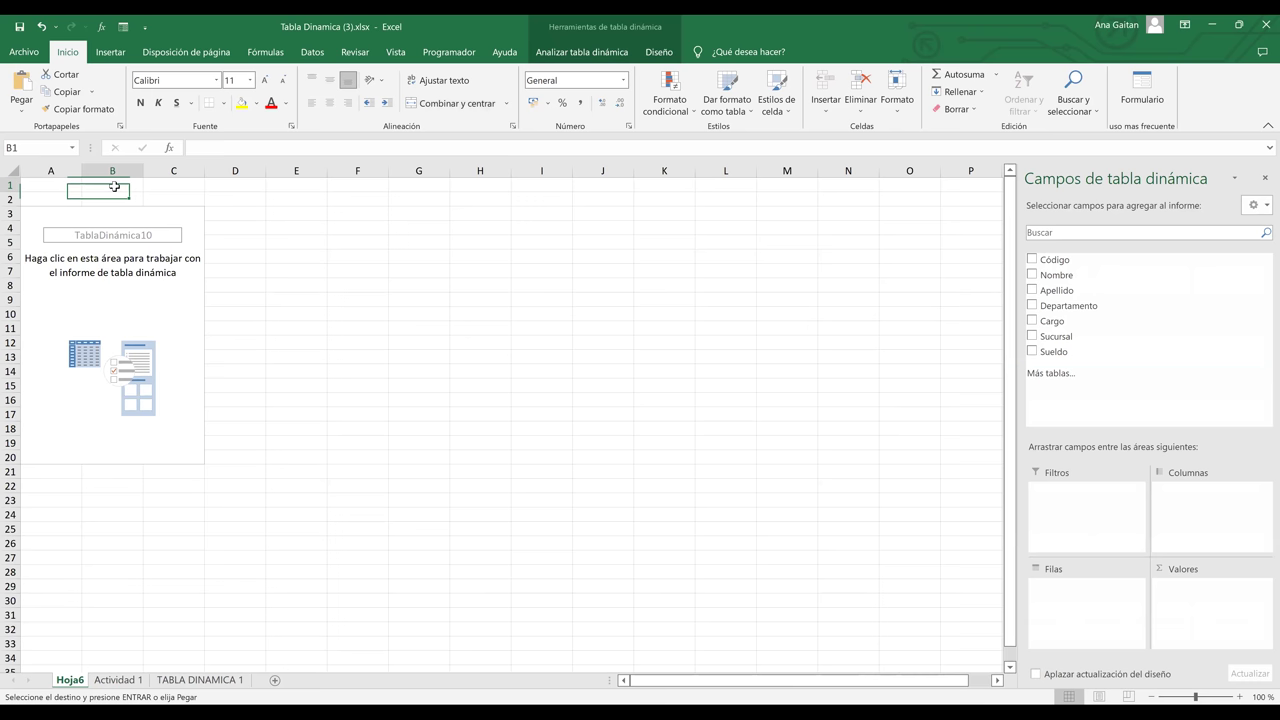
key(ctrl+v)
click(204, 230)
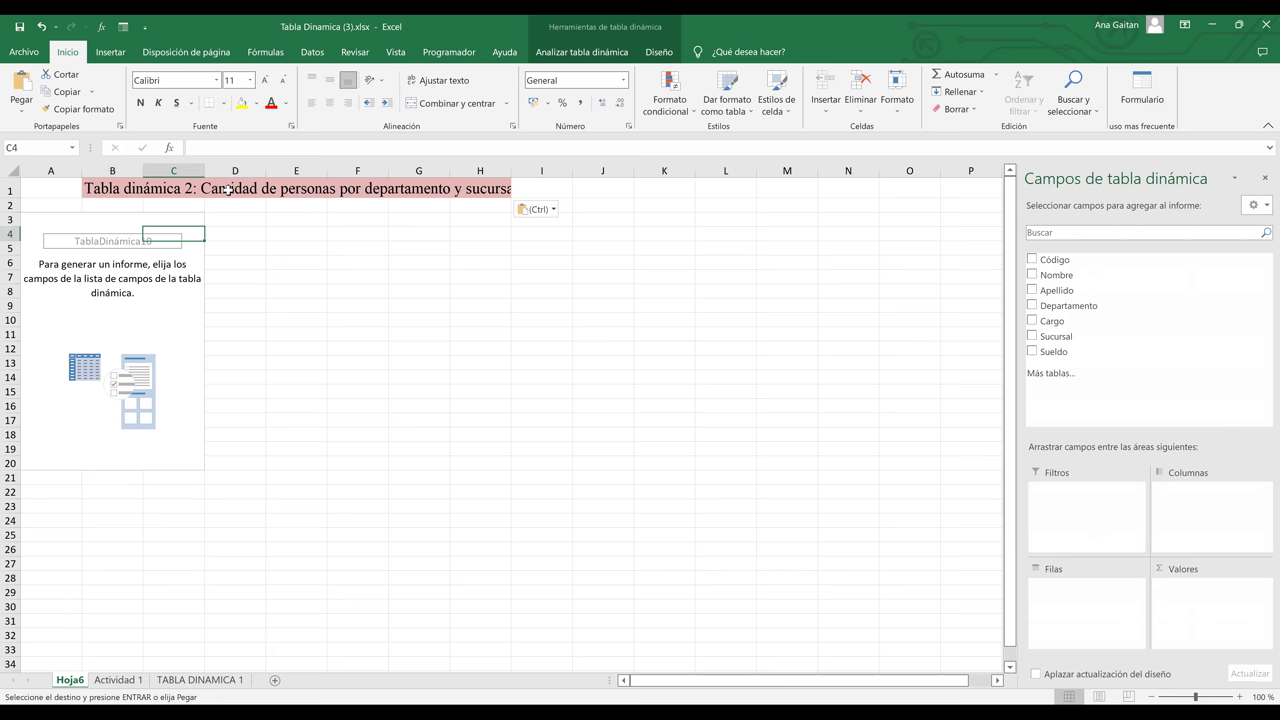
Widen column H so the merged Tabla dinámica 2 title fits completely
click(461, 190)
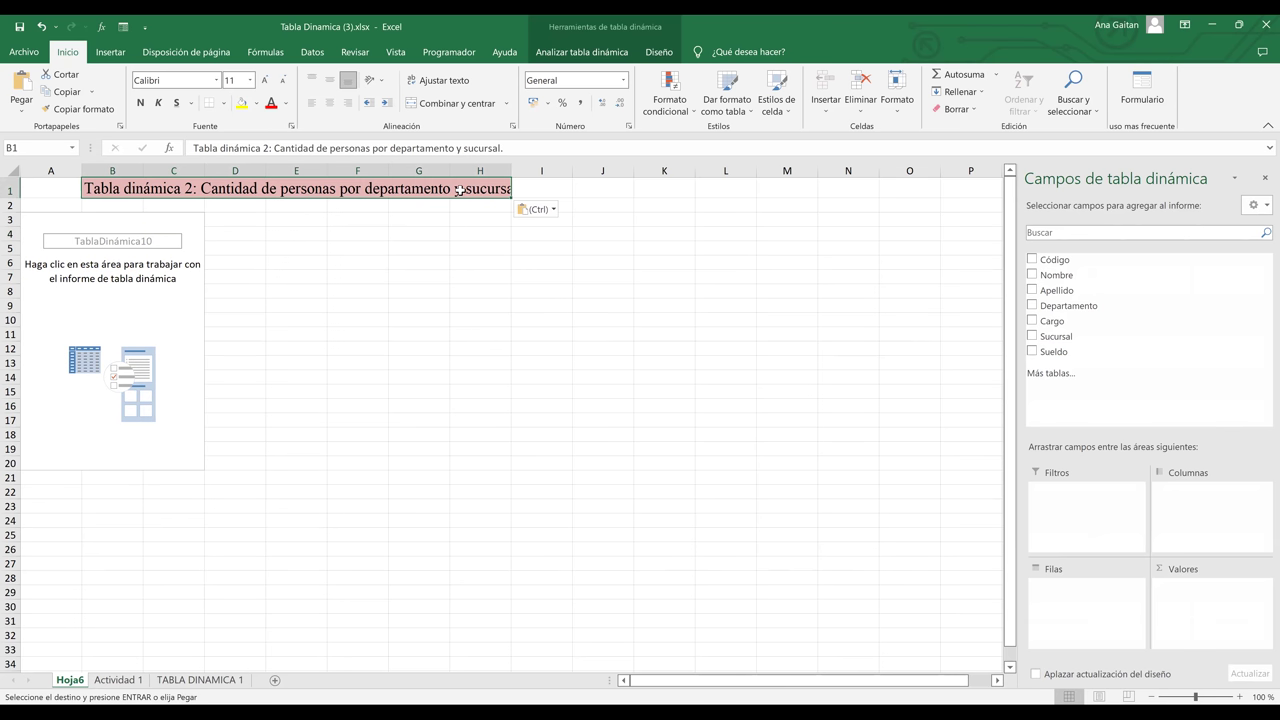
drag(512, 170, 537, 171)
click(572, 232)
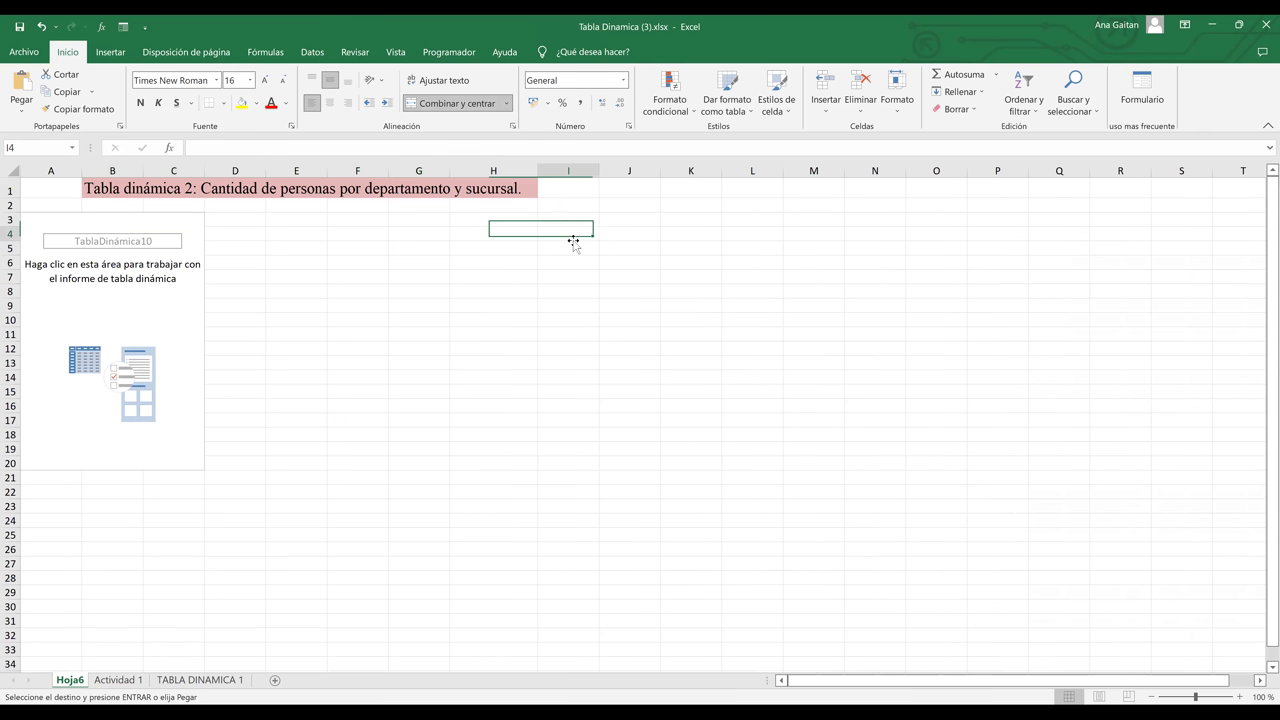
Add the Departamento, Nombre and Sucursal fields to the new pivot table's rows
click(98, 316)
click(116, 279)
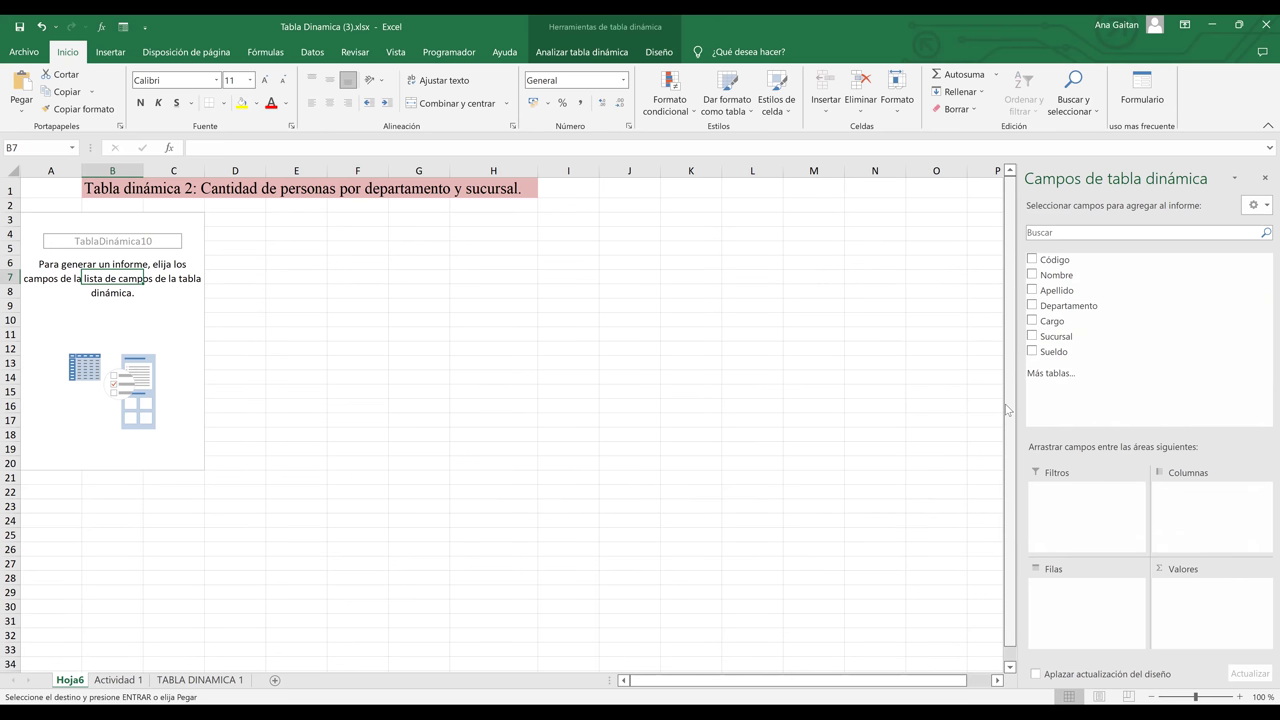
click(1034, 306)
click(1034, 276)
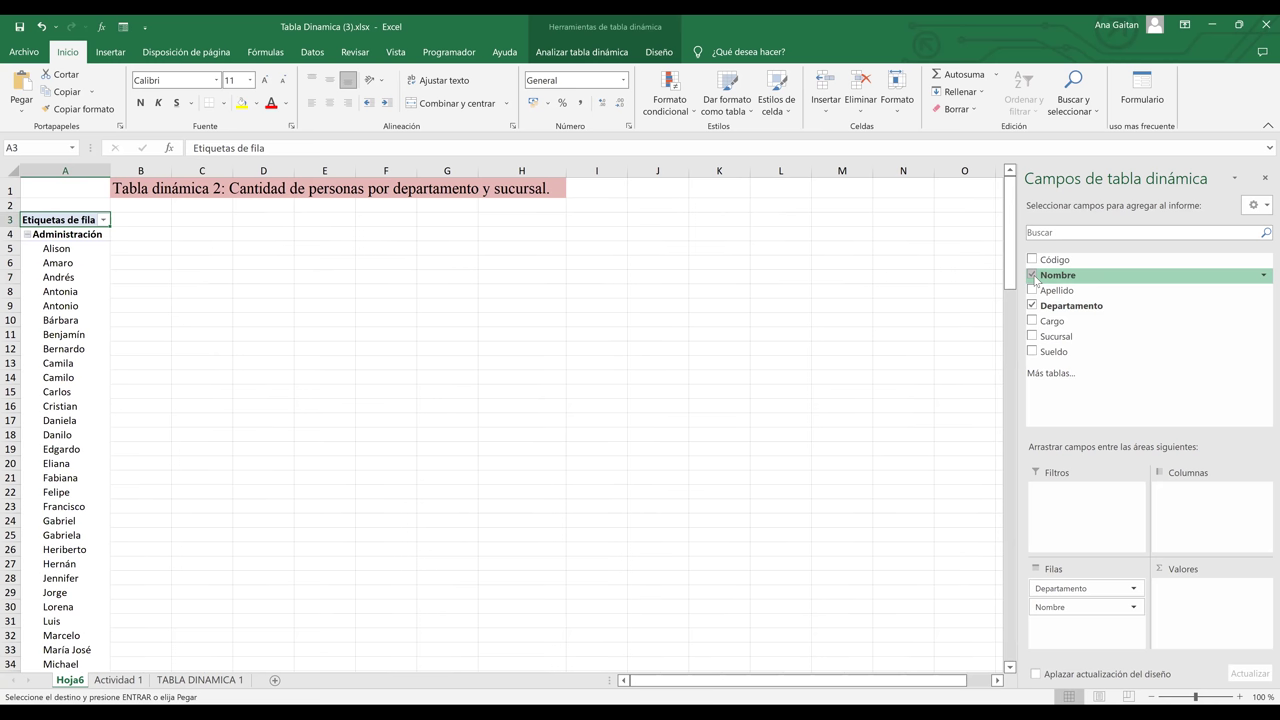
click(1033, 338)
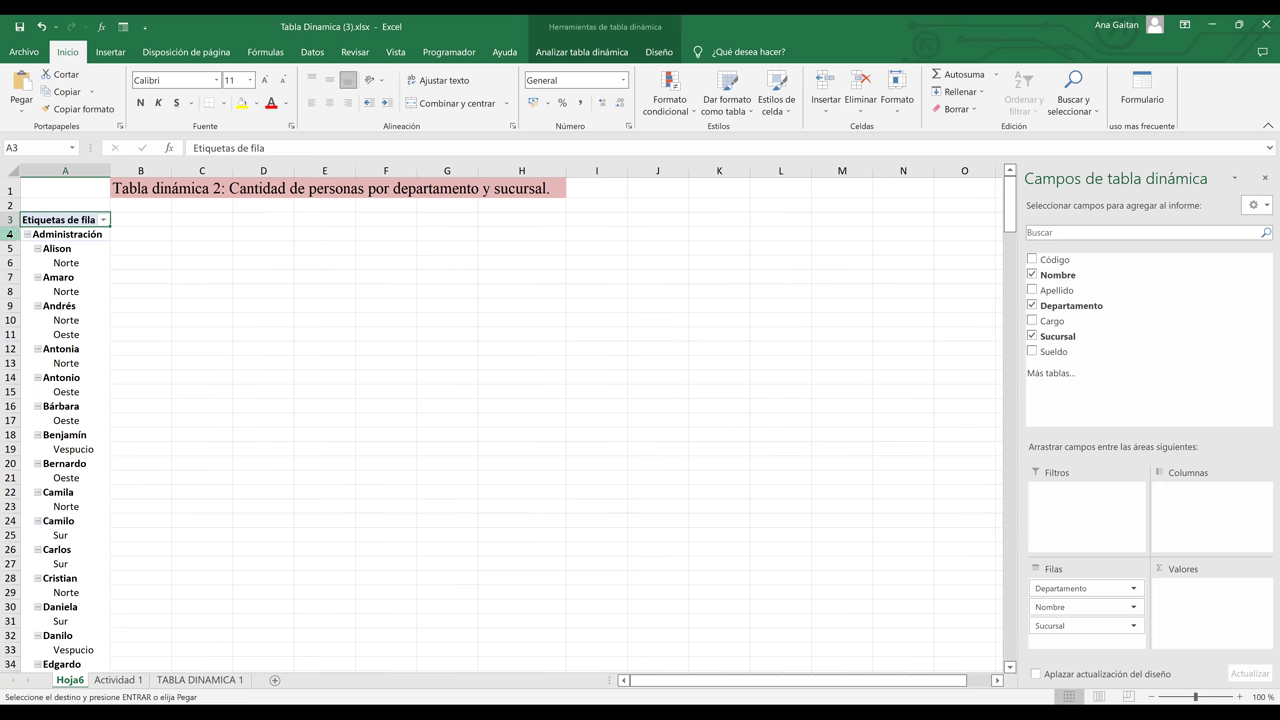
Look over the department, name and branch row levels, and move the Nombre field from rows to values
click(9, 234)
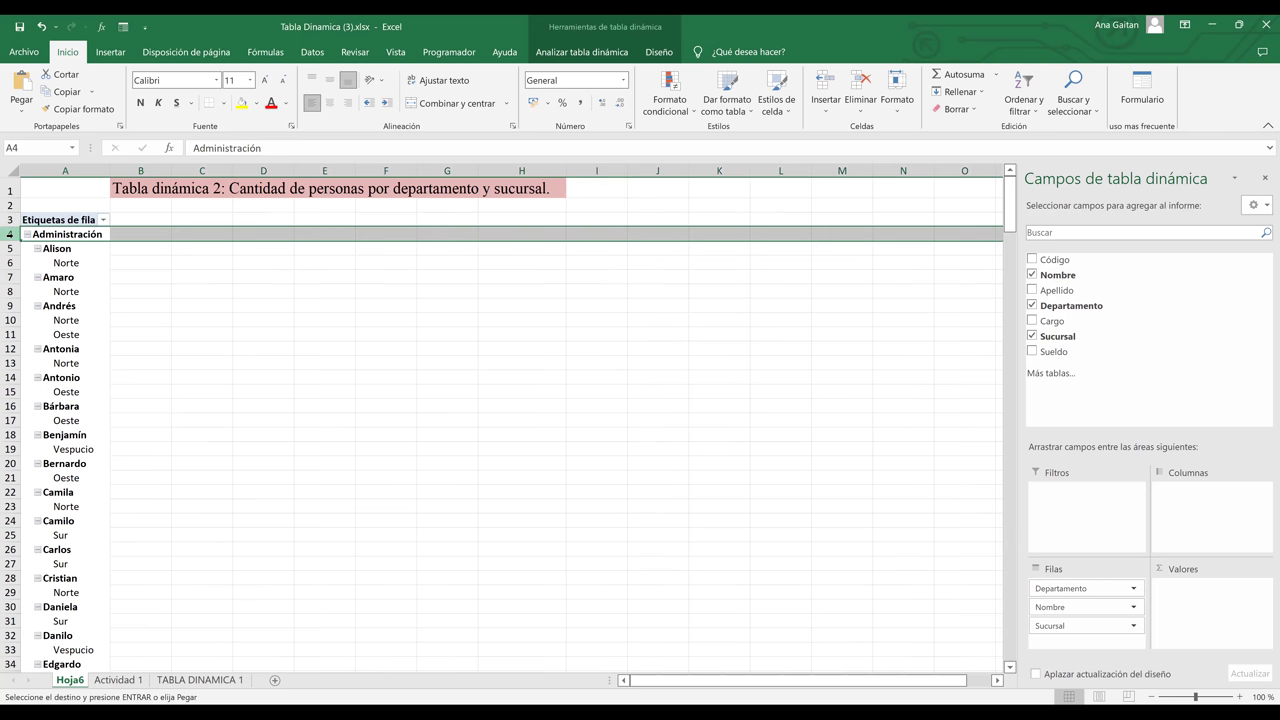
click(9, 248)
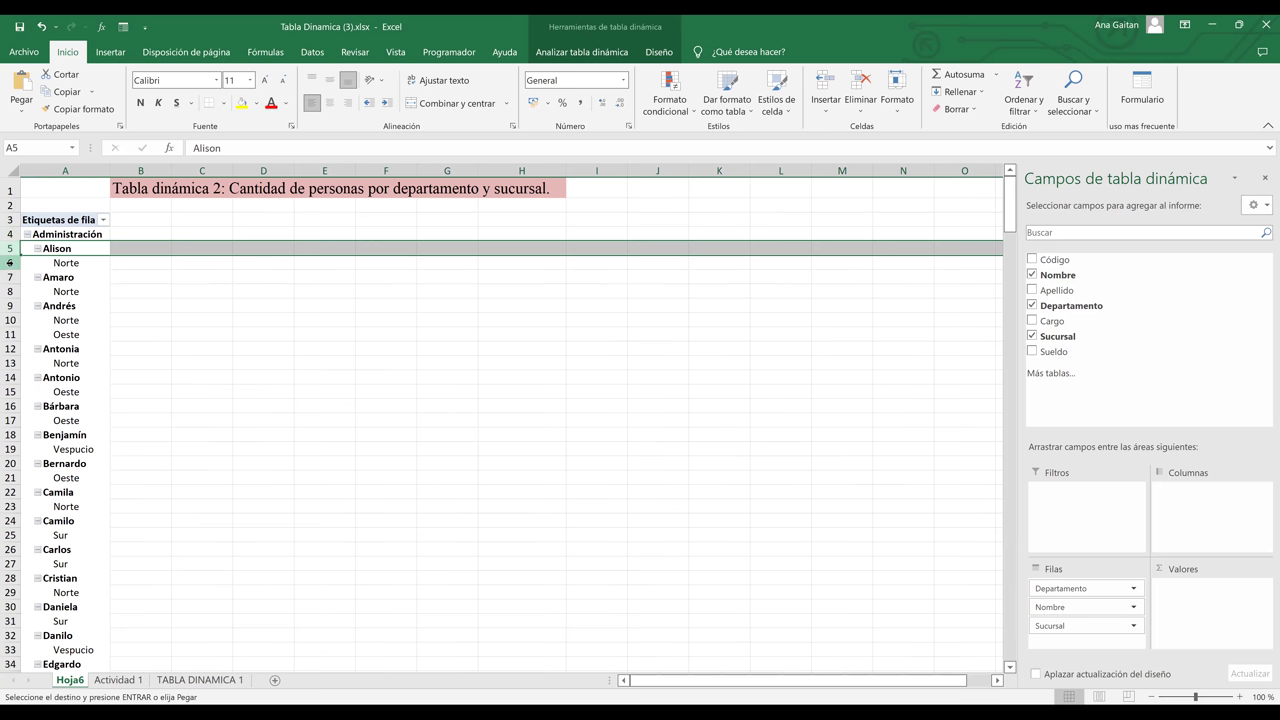
click(9, 262)
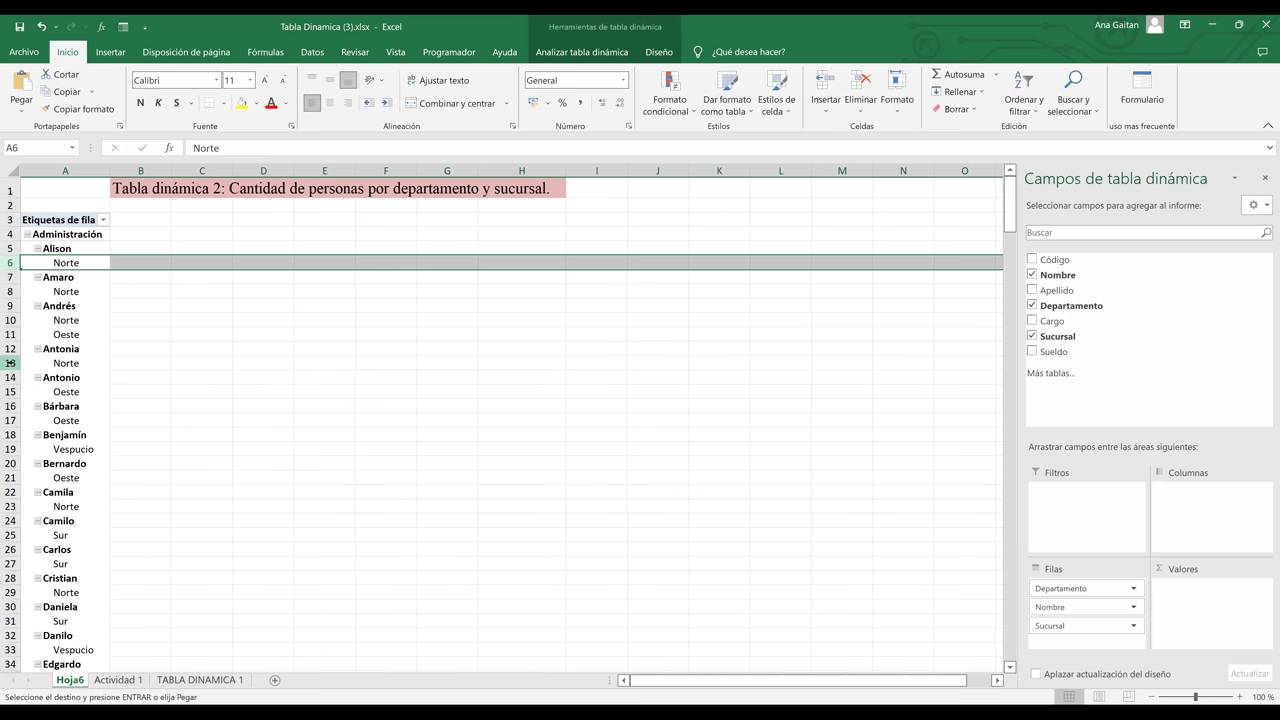
click(9, 420)
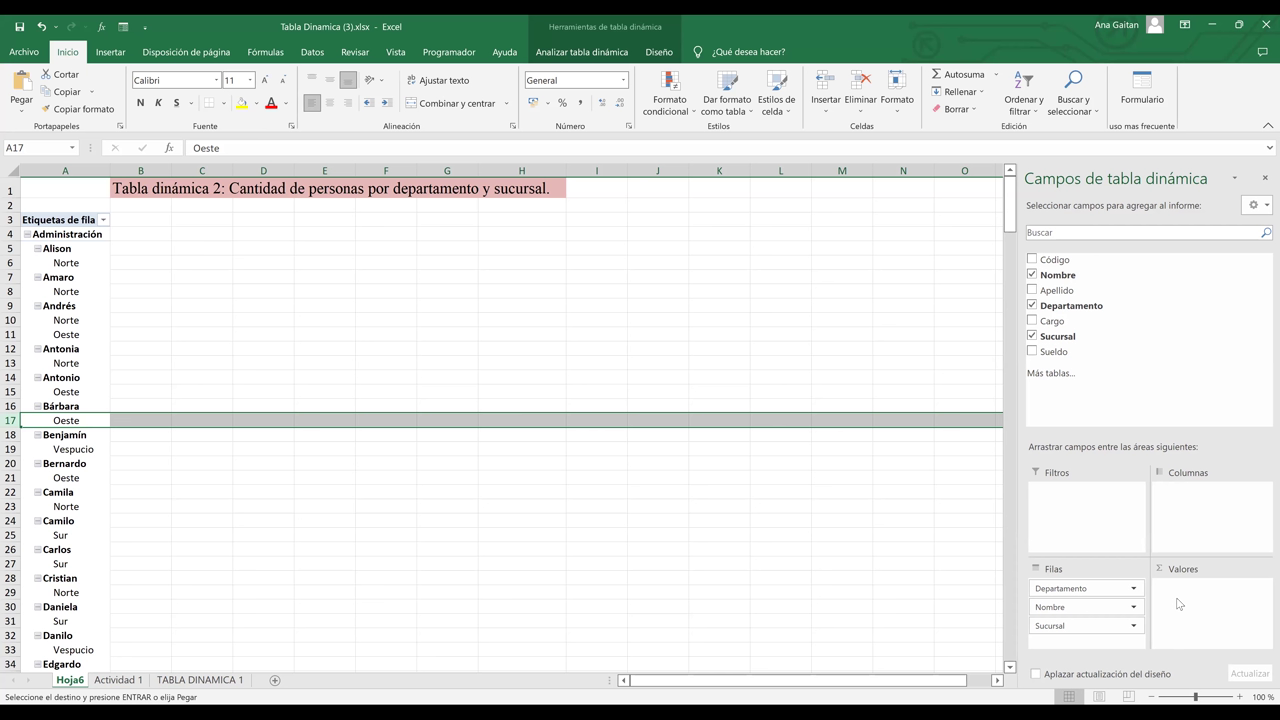
drag(1090, 614, 1182, 607)
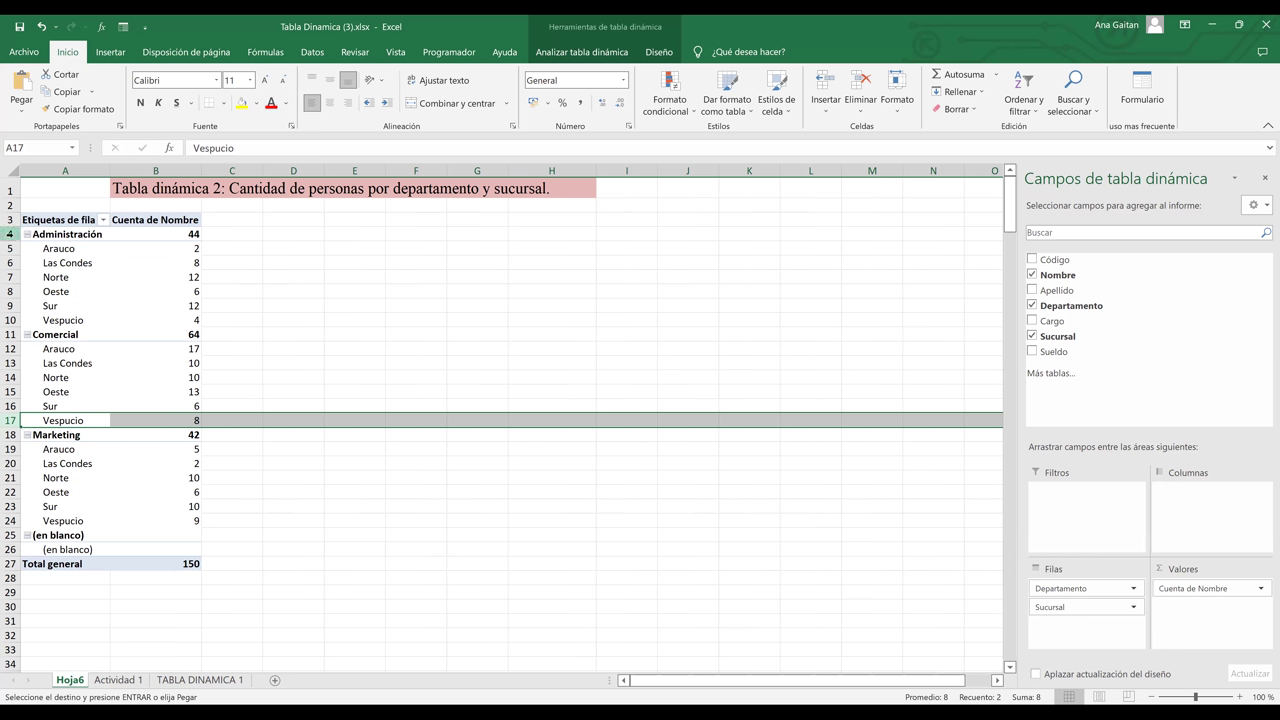
Examine the Administración total and its people counts for each Sucursal in the pivot table
click(9, 234)
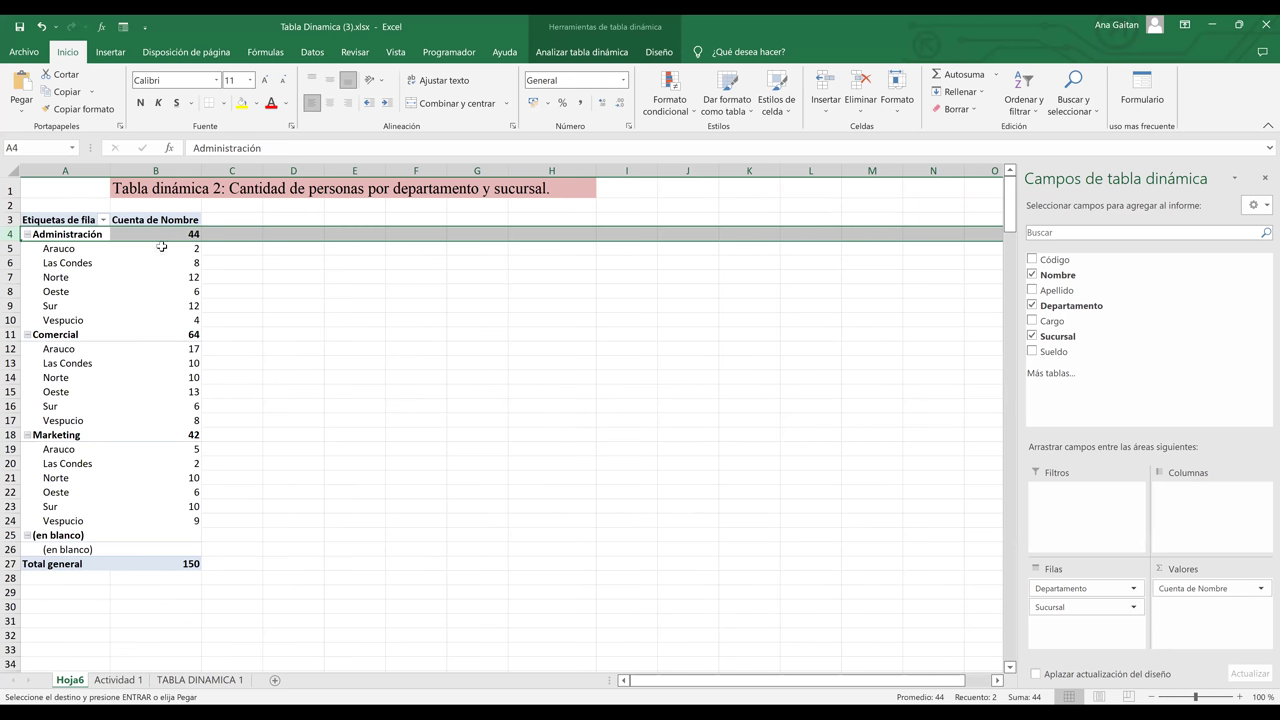
click(168, 251)
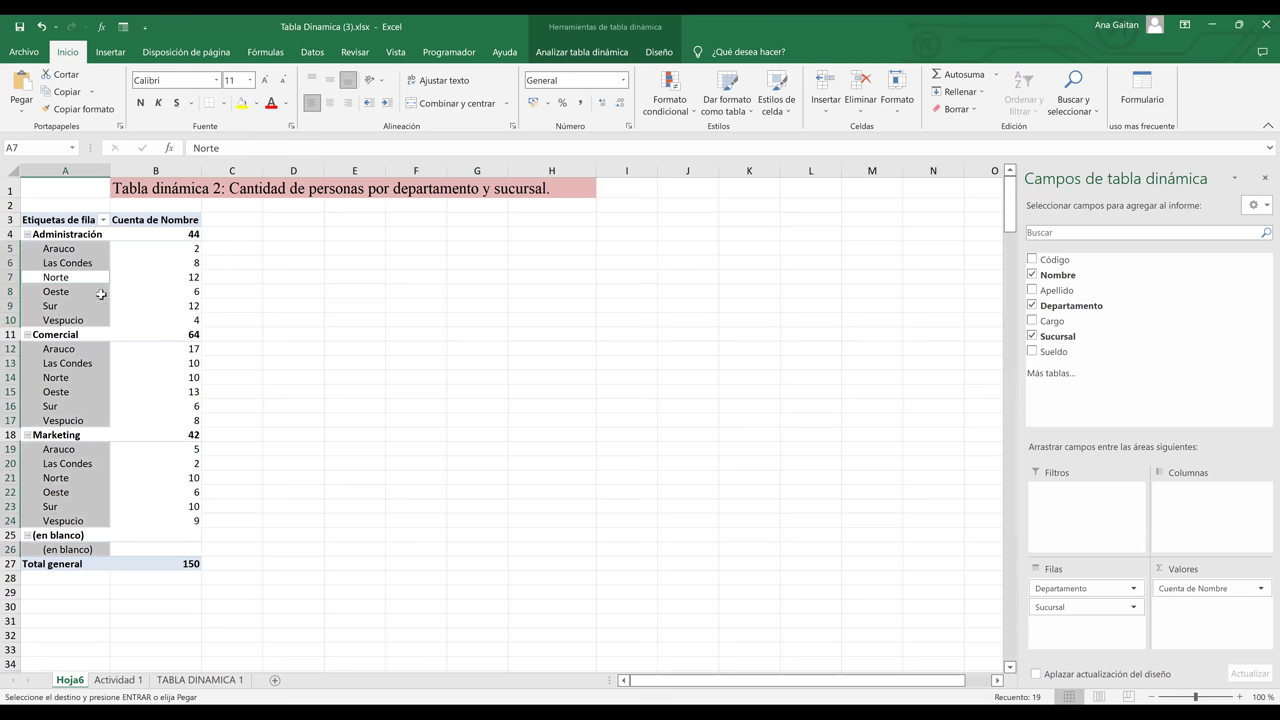
key(Up)
key(Right)
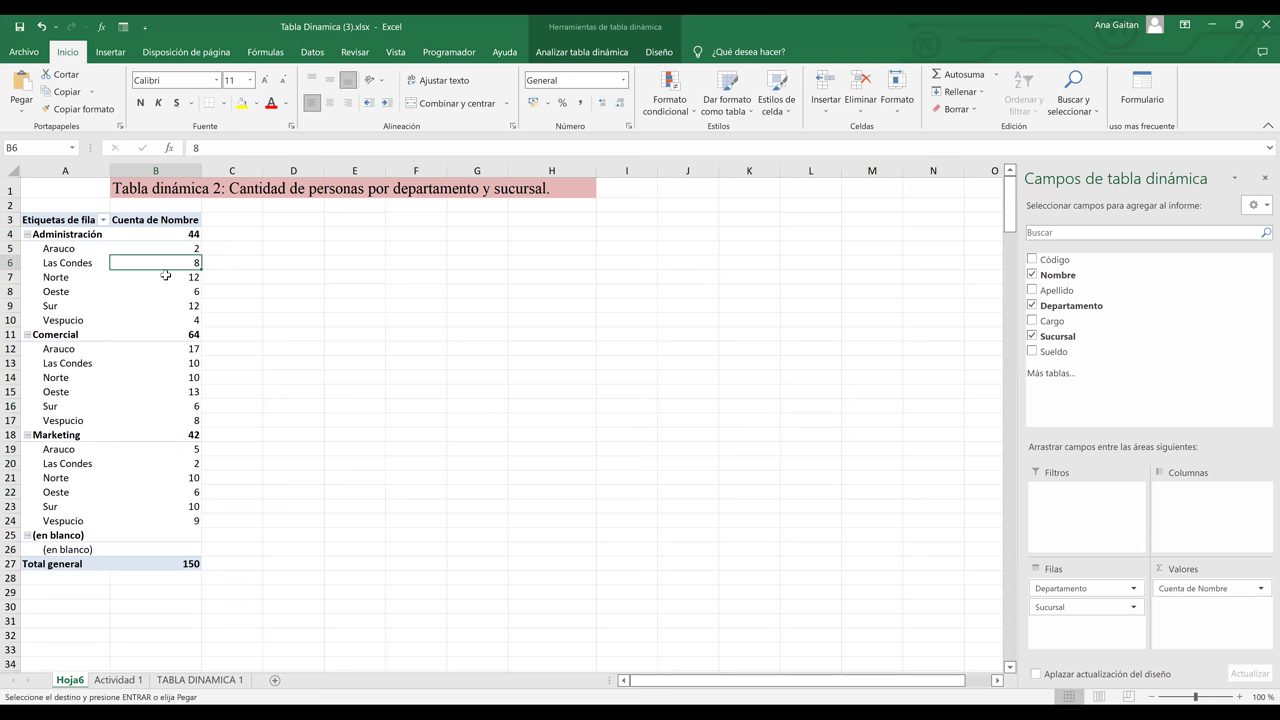
key(Left)
key(Down)
key(Down)
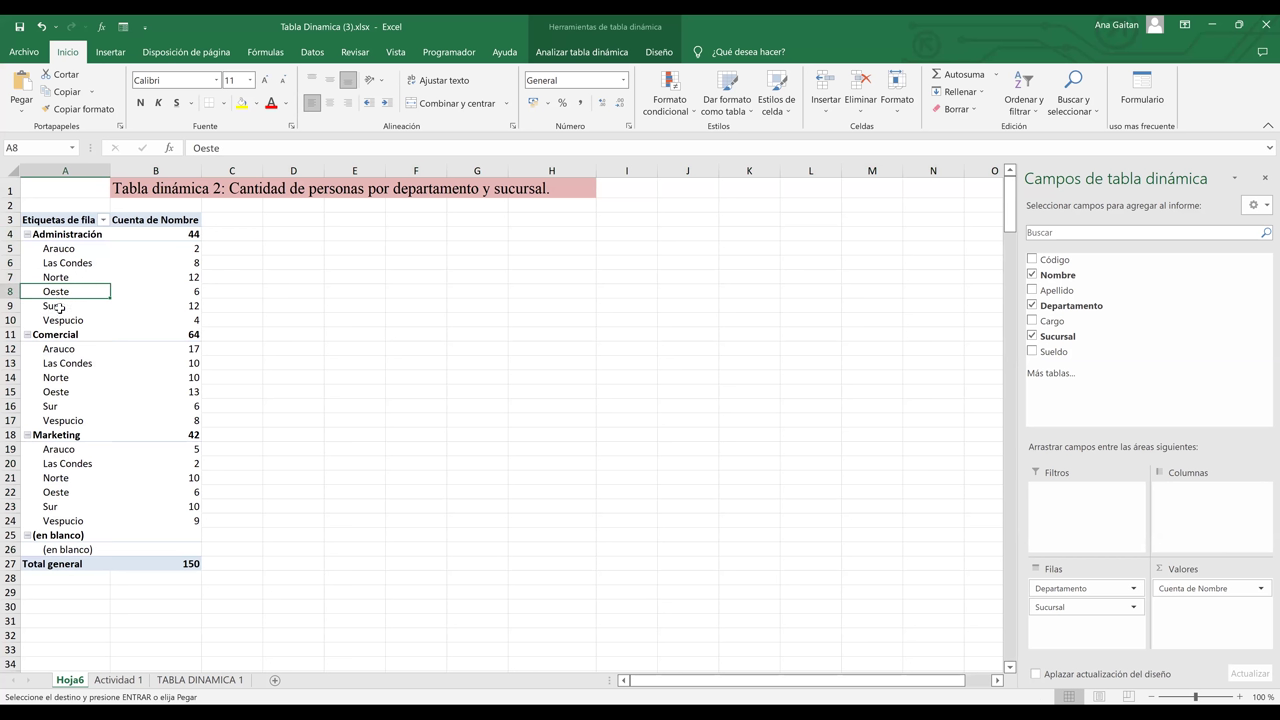
Examine the Comercial department's people counts for each Sucursal in the pivot table
click(196, 307)
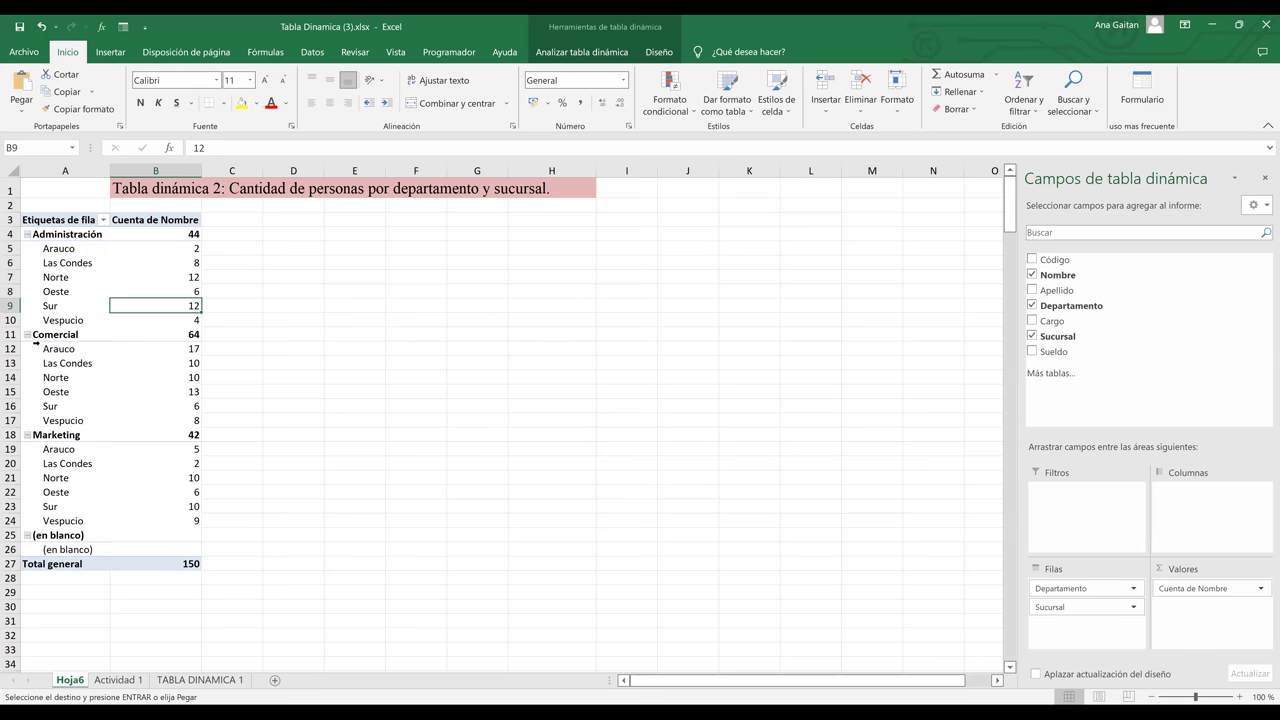
click(199, 335)
drag(191, 345, 192, 420)
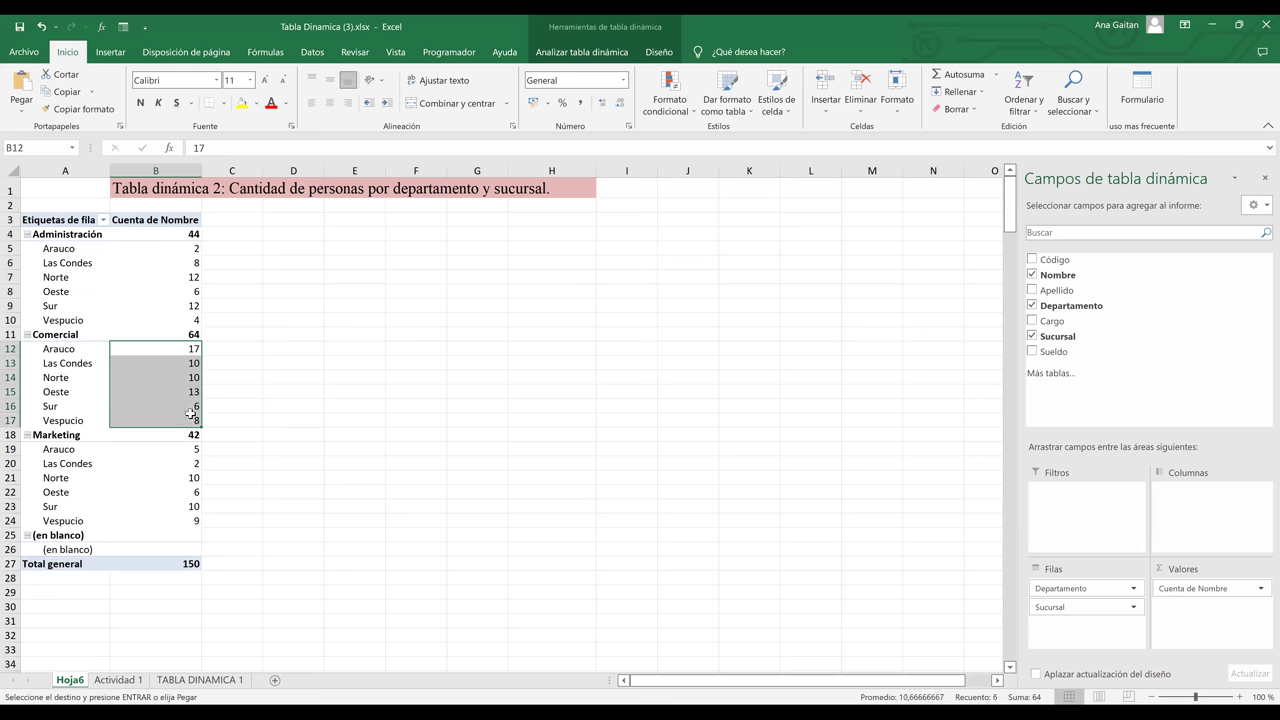
click(145, 363)
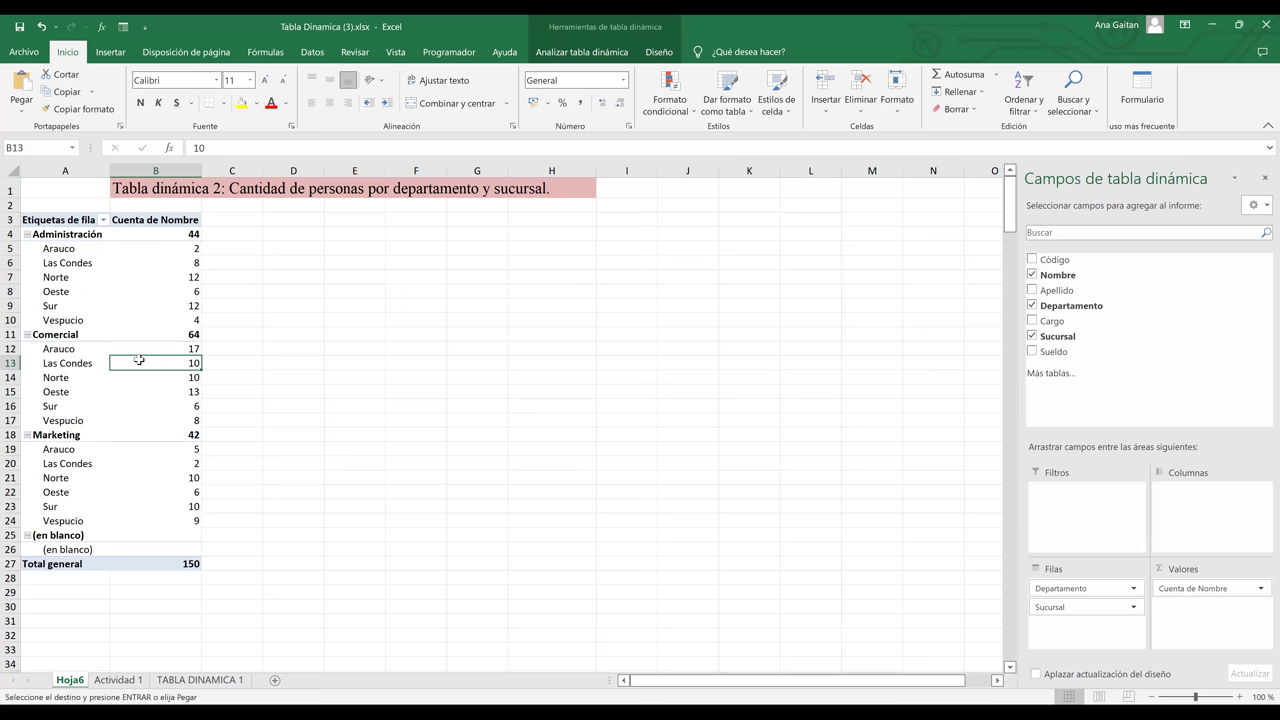
click(51, 353)
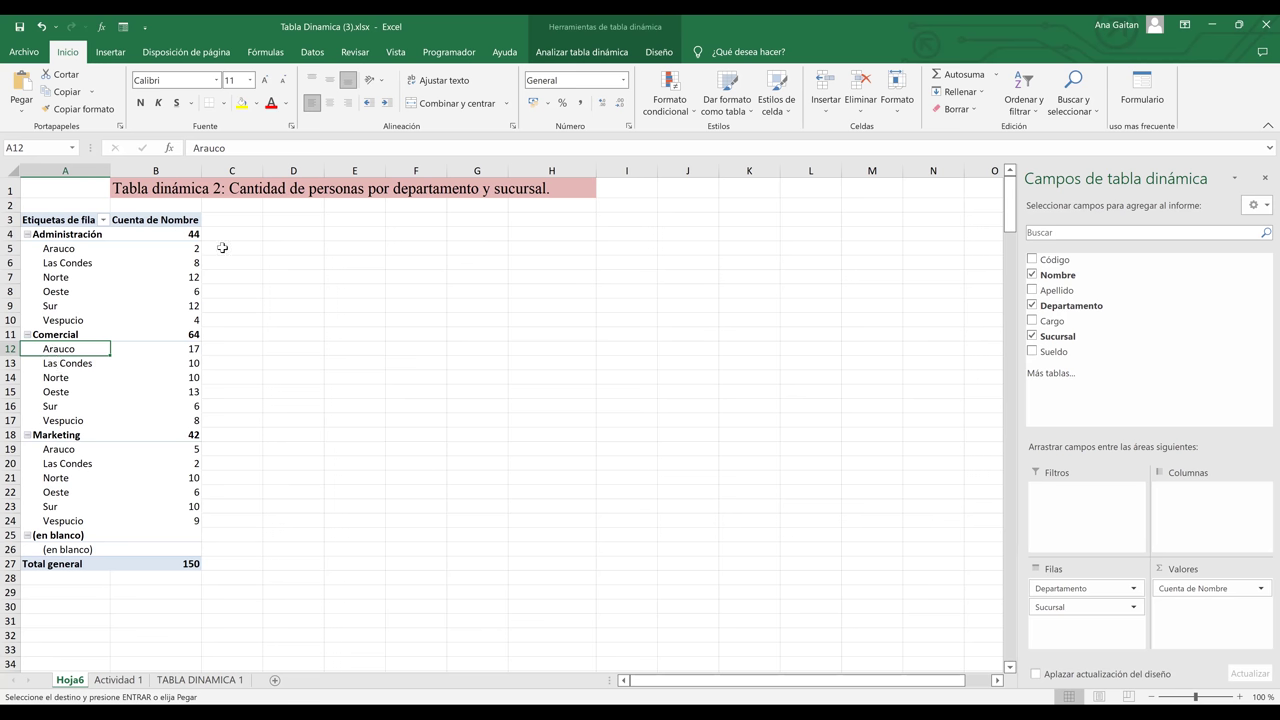
Enter the formula =SUMA(B5:B10) in cell E6 to add up the Administración branch counts
click(340, 266)
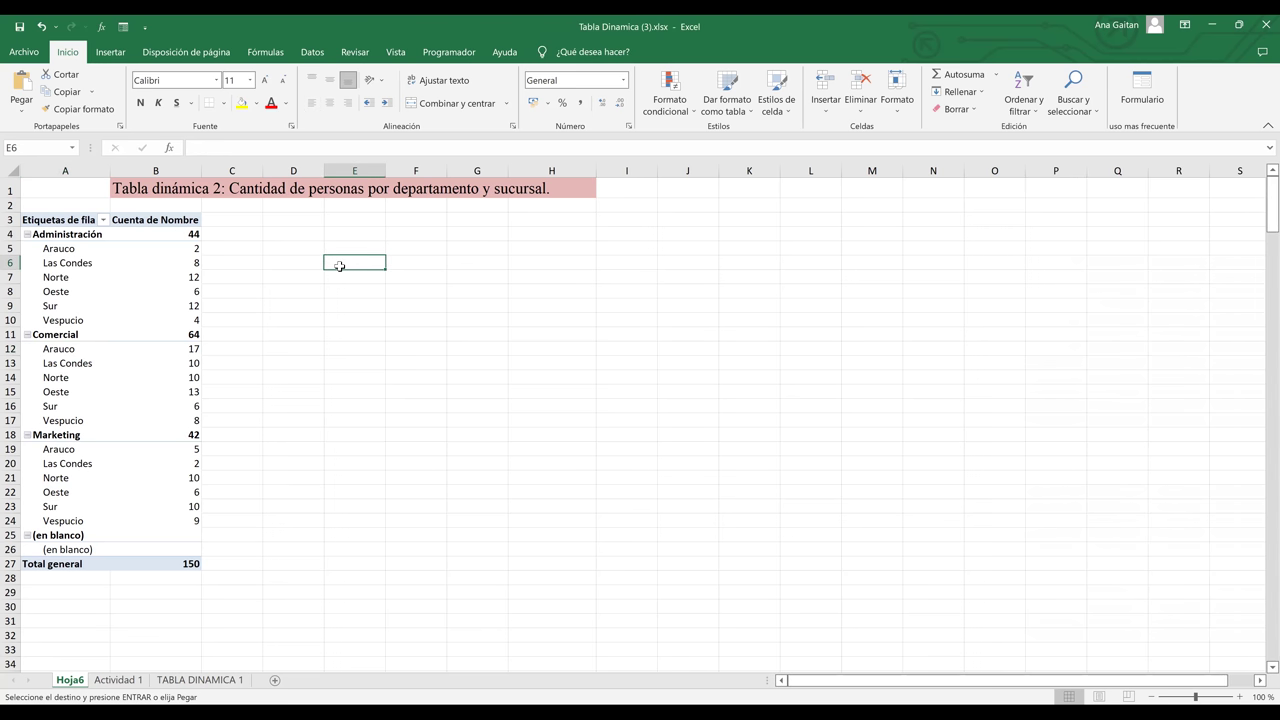
text(=)
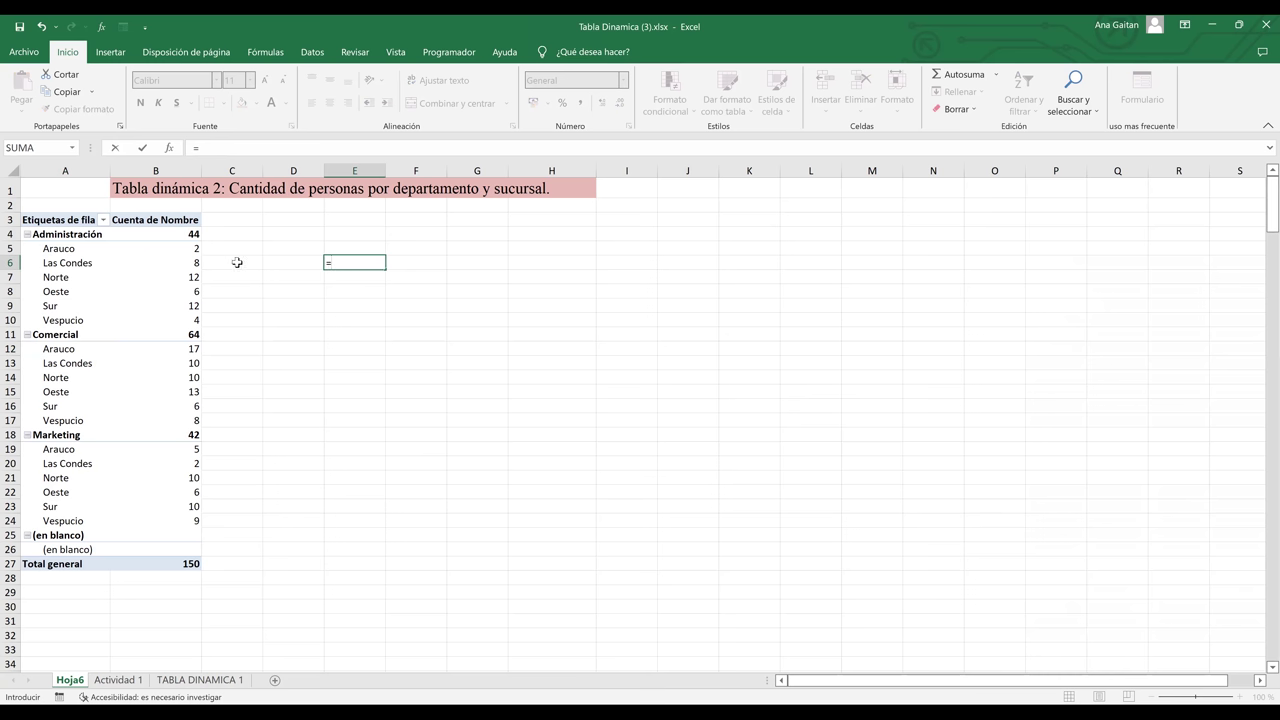
text(SUMA()
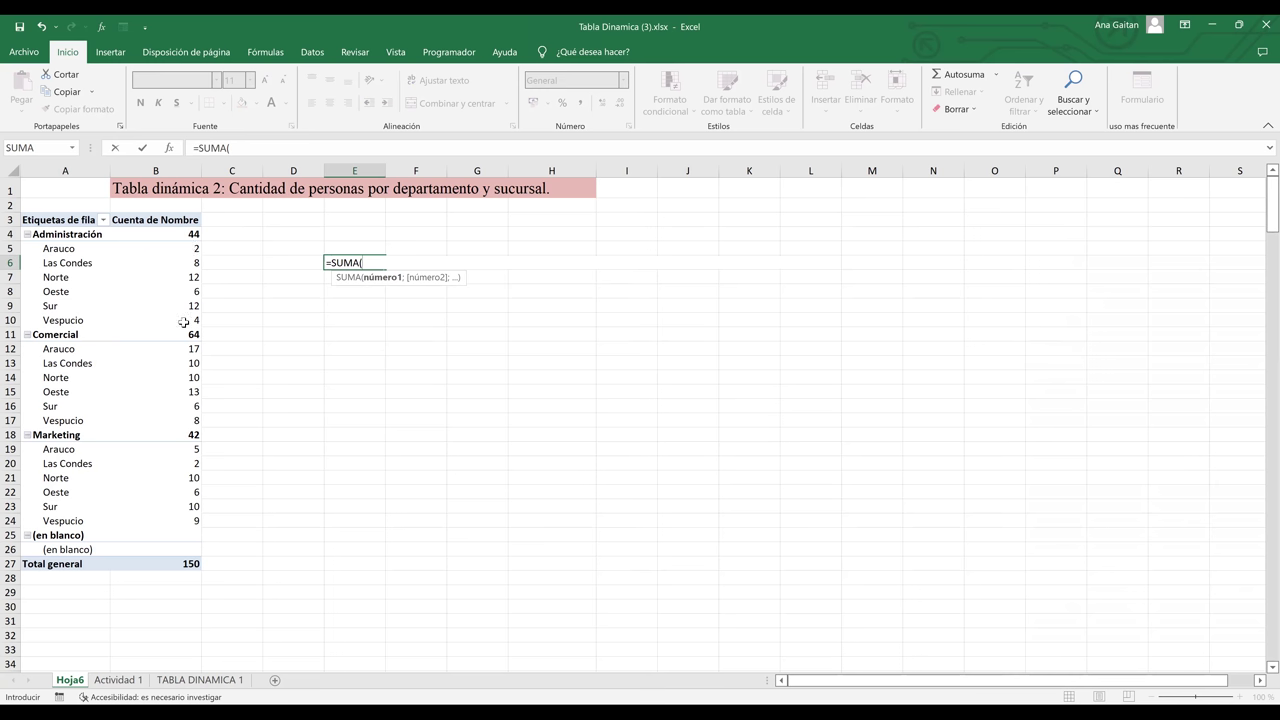
drag(184, 249, 184, 321)
key(Return)
Compare the sum in E6 with the Administración branch counts and department total in the pivot table
click(370, 262)
drag(186, 249, 187, 321)
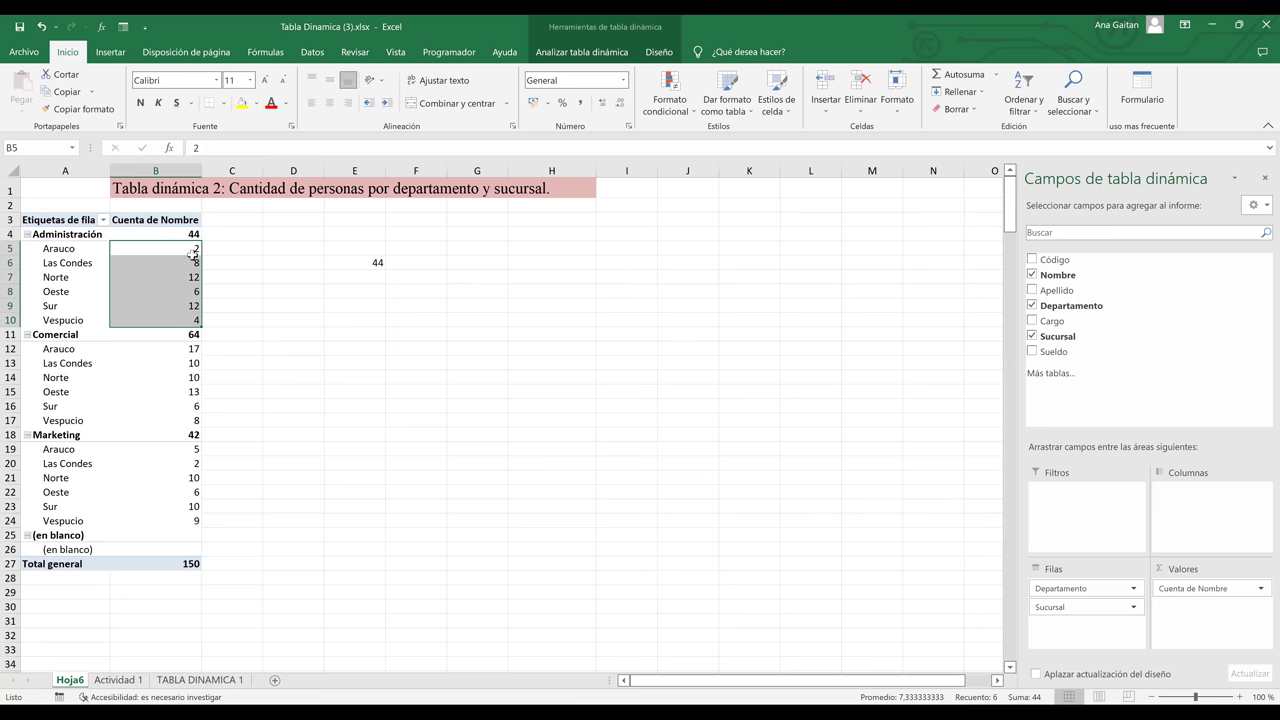
click(369, 262)
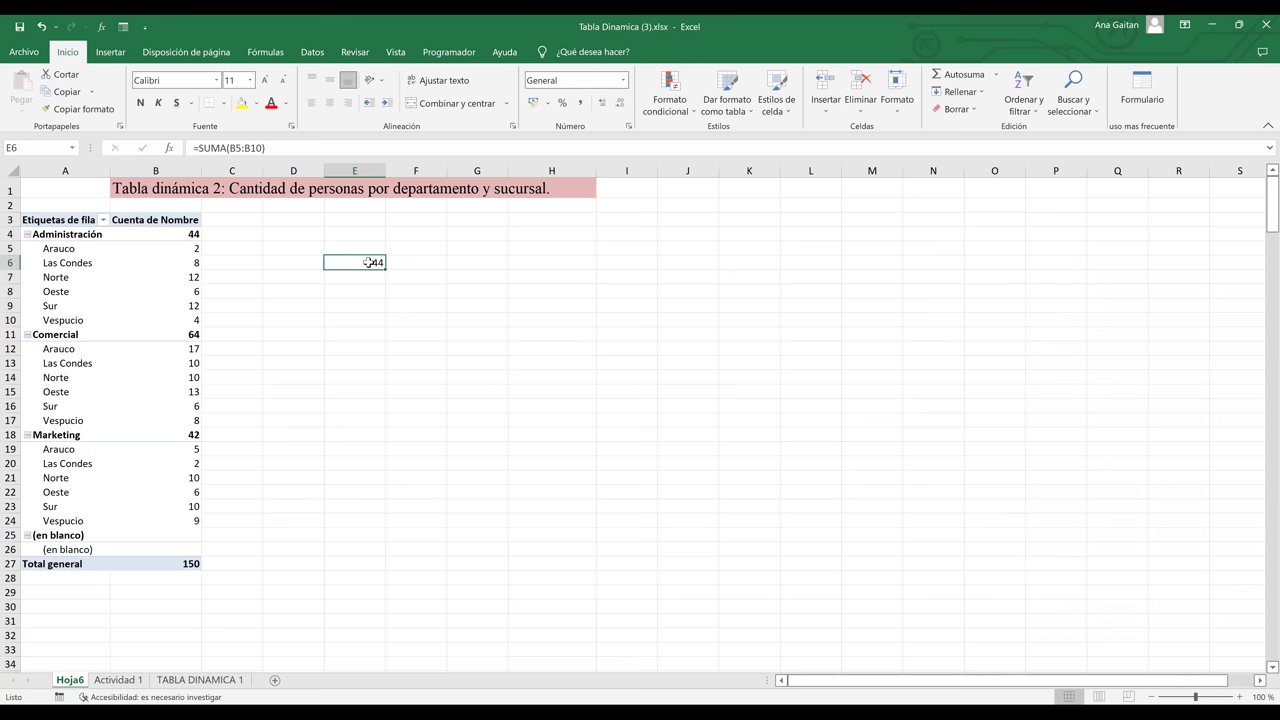
click(187, 234)
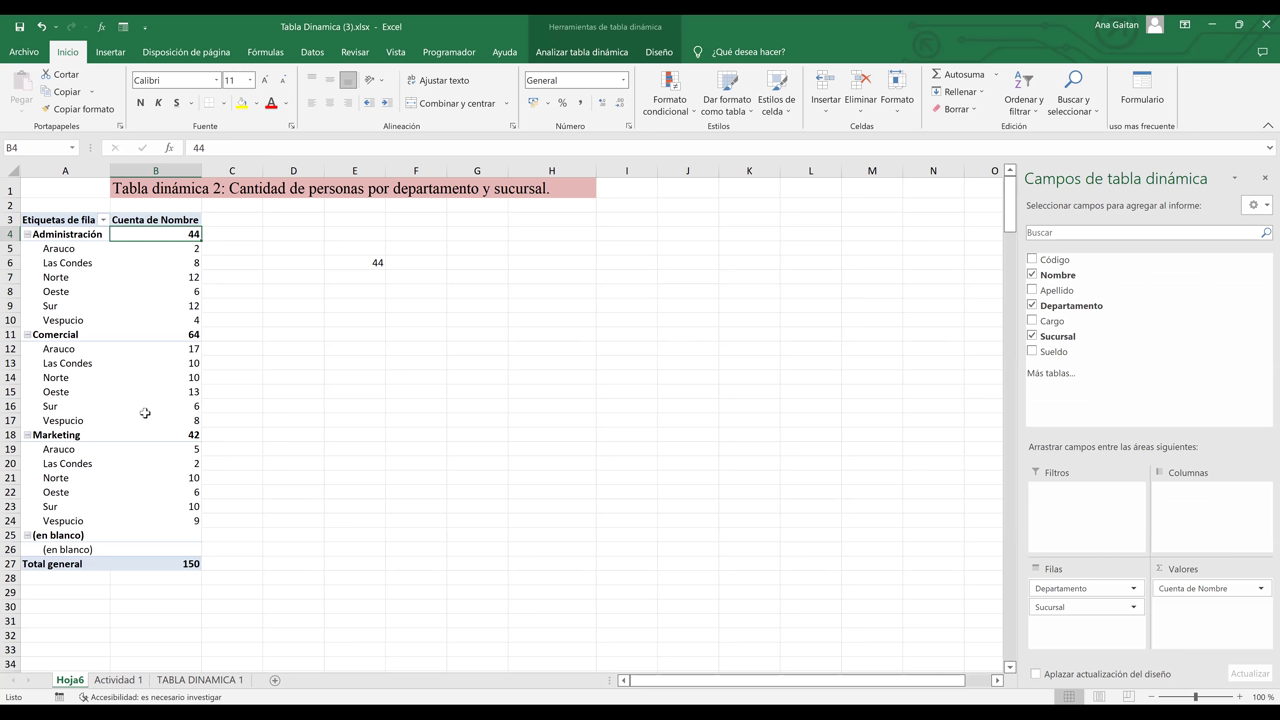
click(135, 454)
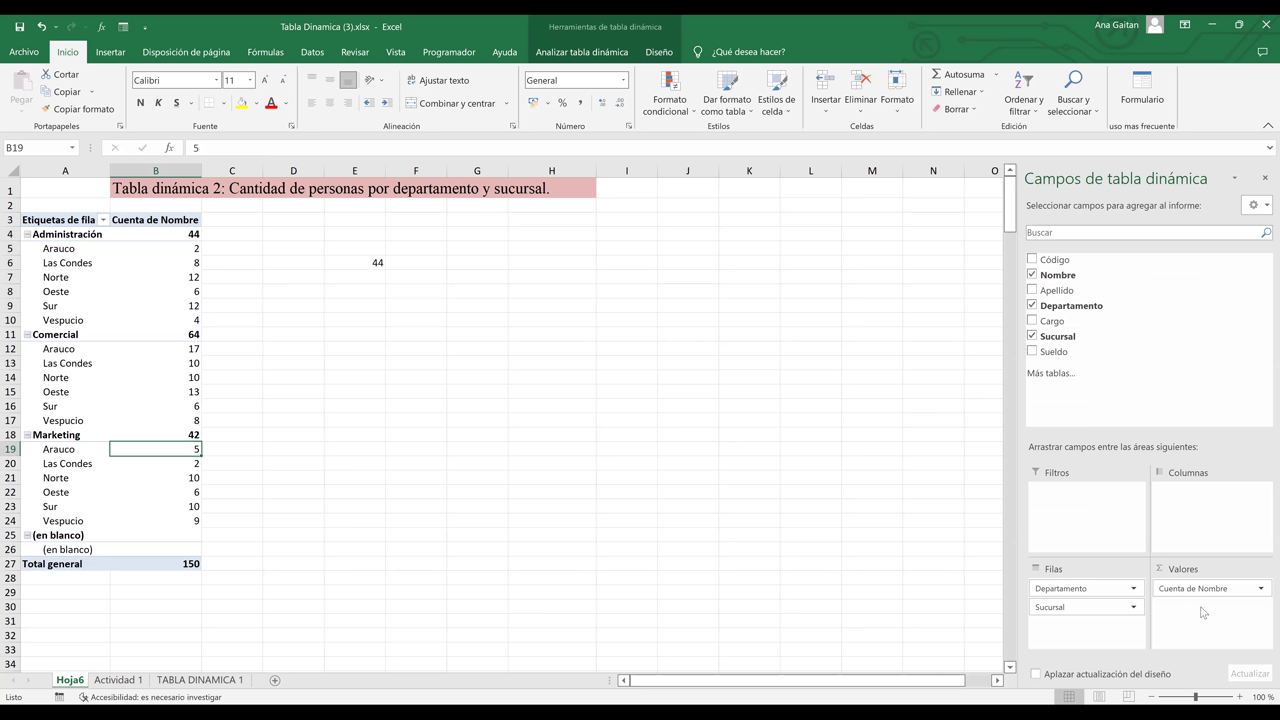
Move the Nombre field from values to rows and remove it from the pivot table
click(1260, 590)
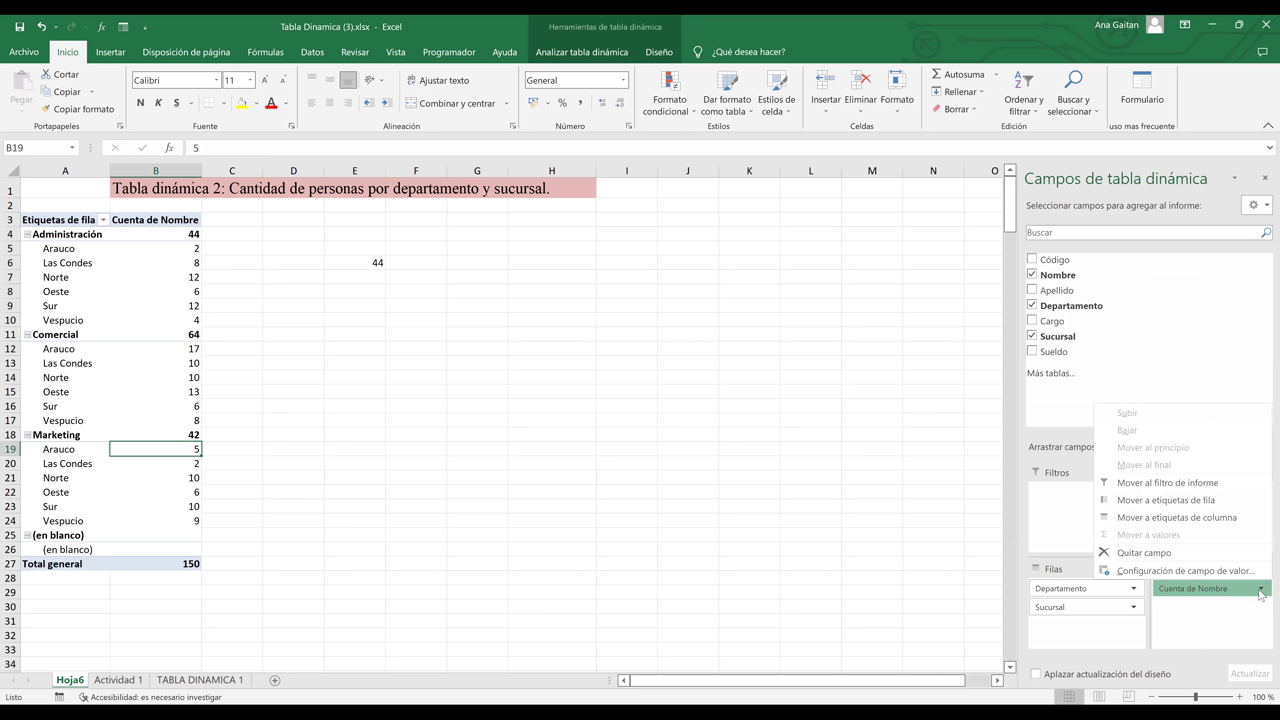
click(1211, 592)
drag(1211, 591, 1104, 631)
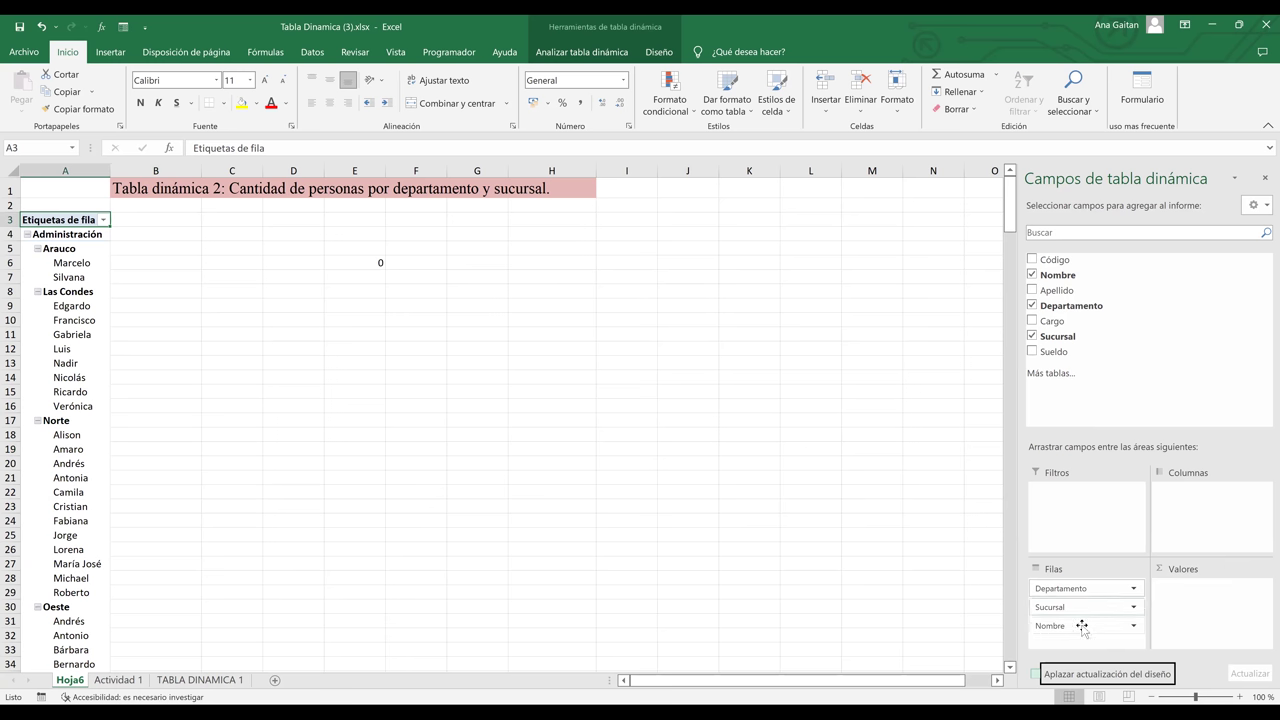
click(1082, 627)
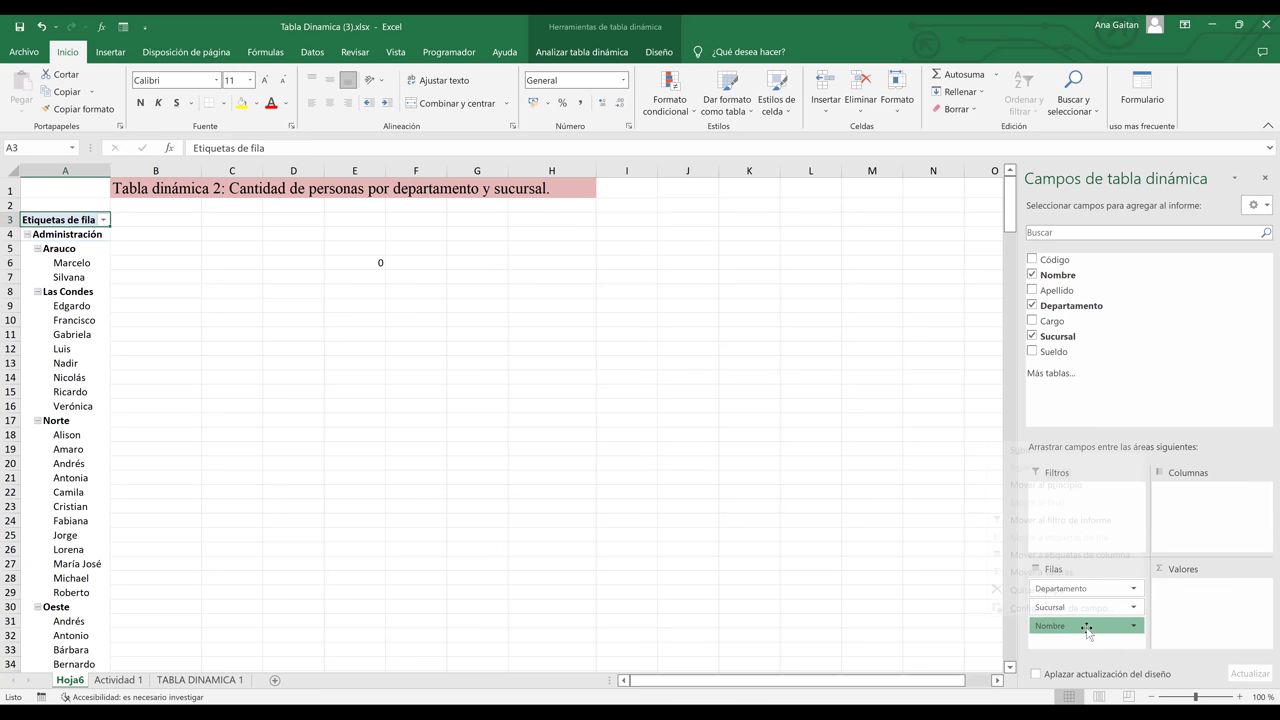
click(1052, 591)
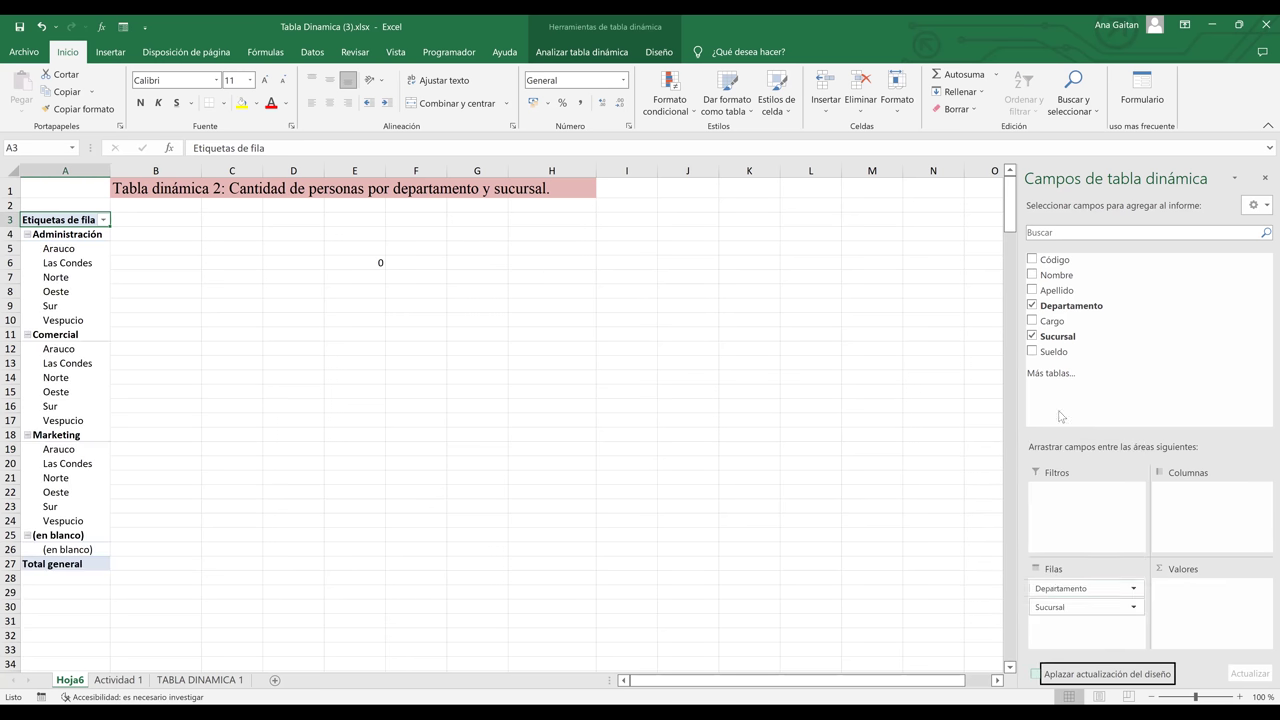
Add the Código field to the pivot table's values and look over the resulting amounts
drag(1062, 262, 1211, 603)
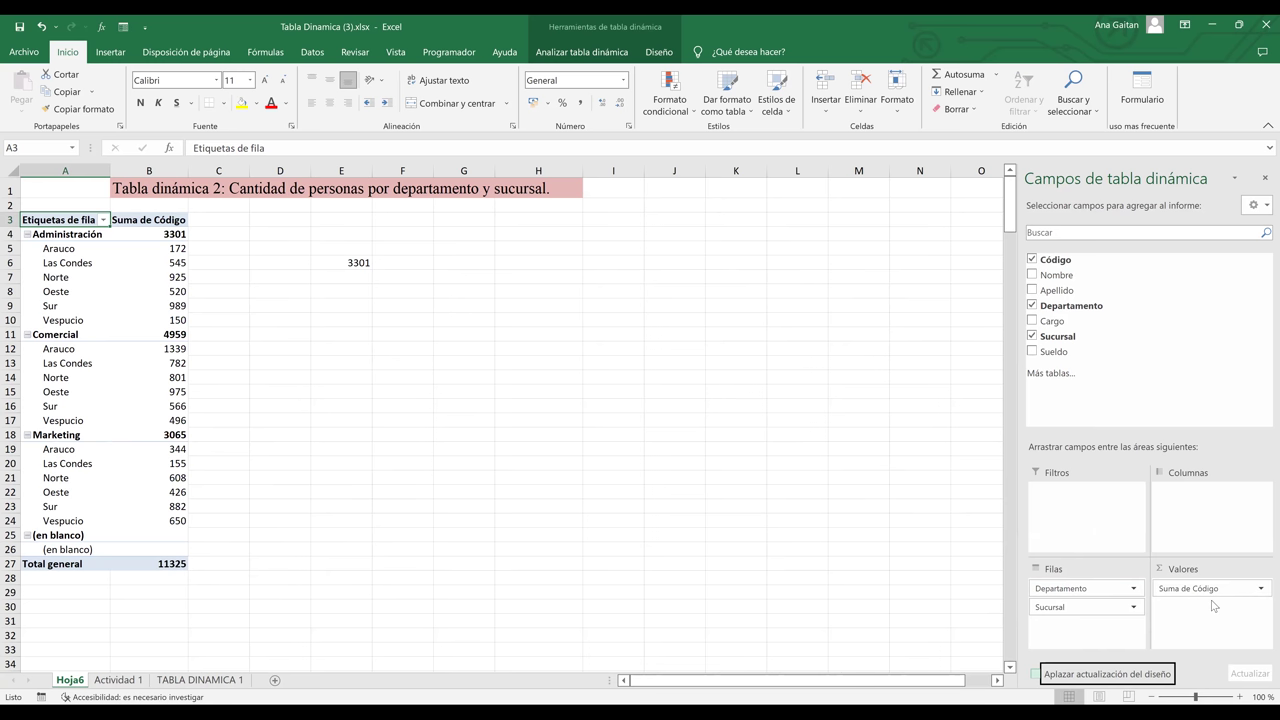
click(1199, 592)
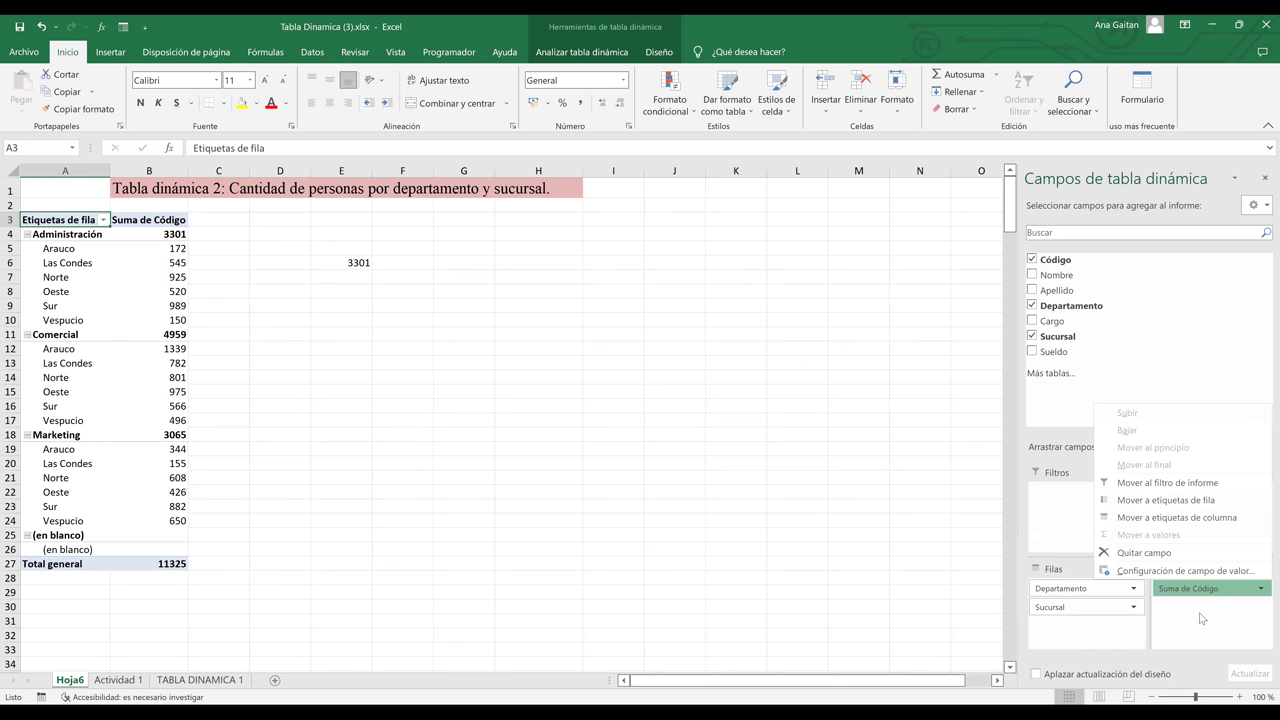
click(1204, 604)
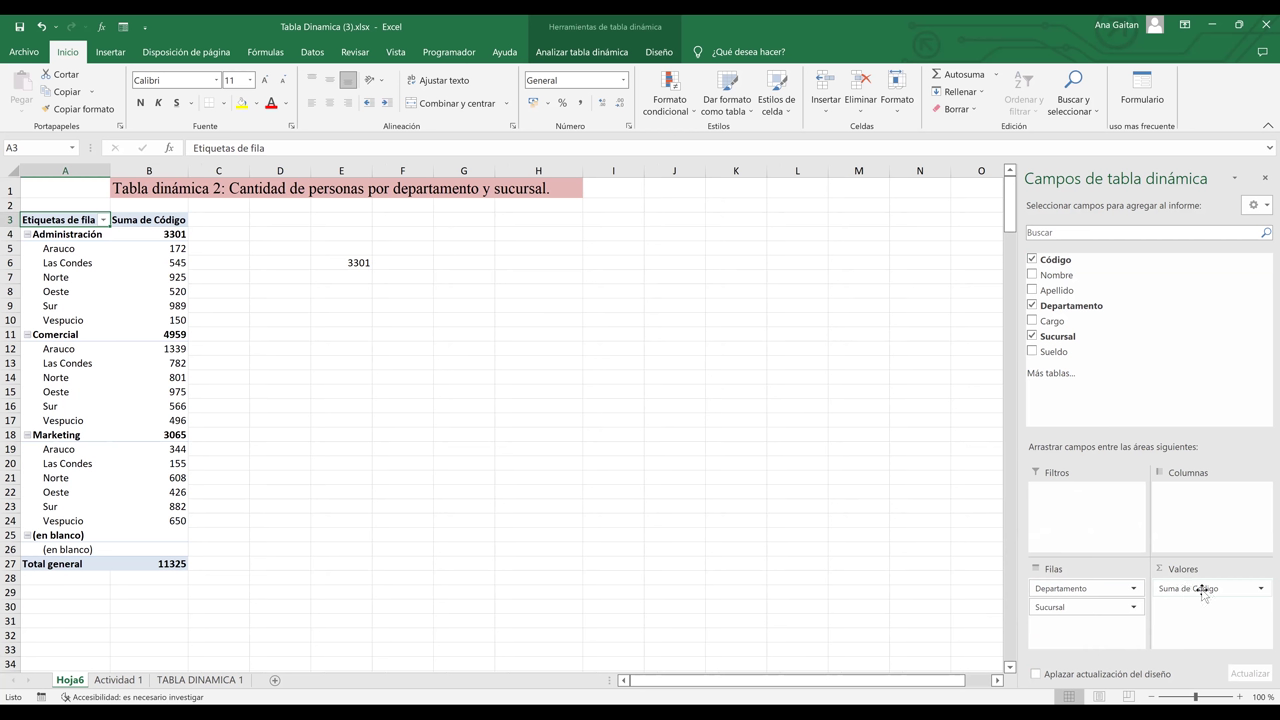
click(160, 291)
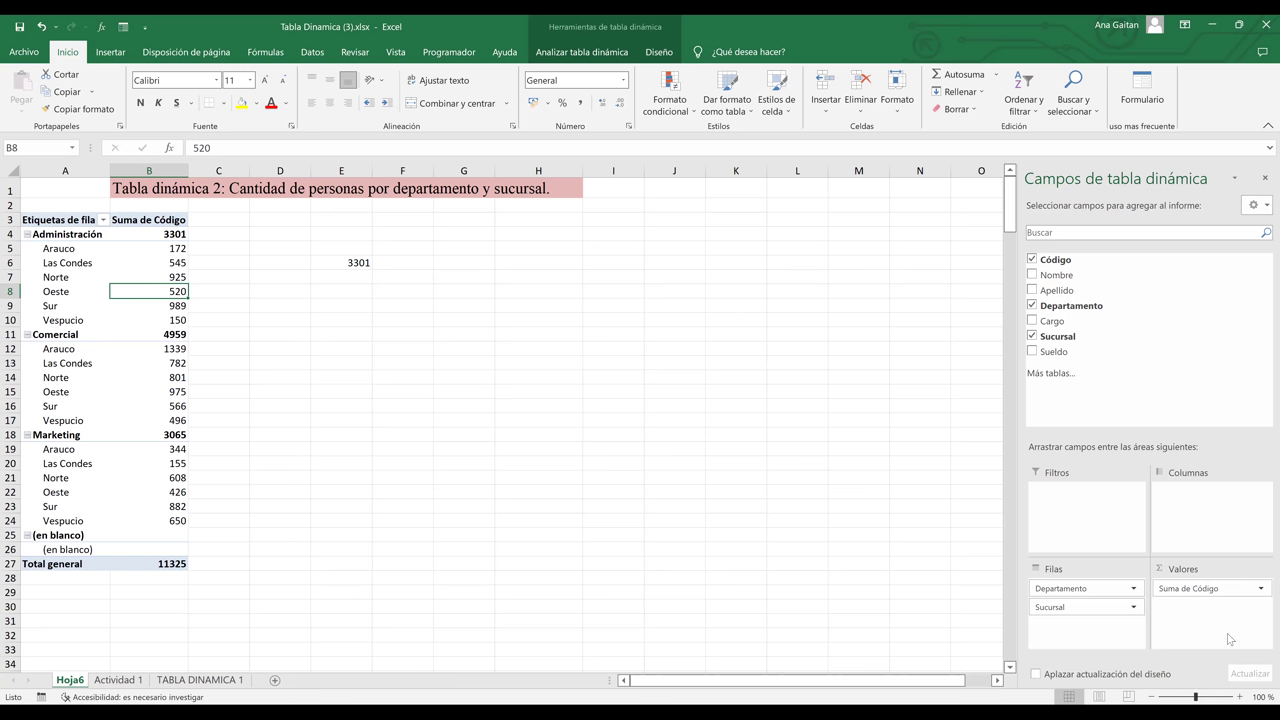
Change the Código value field's calculation type to Recuento
click(1260, 589)
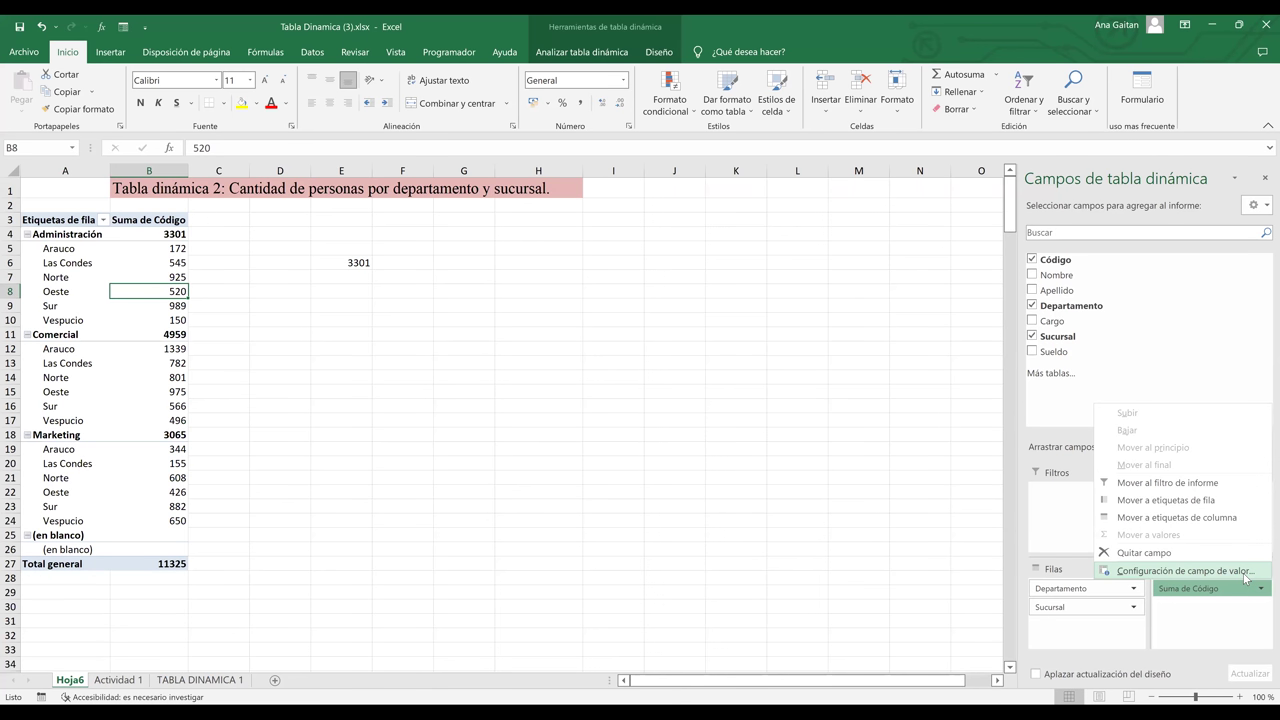
click(1245, 573)
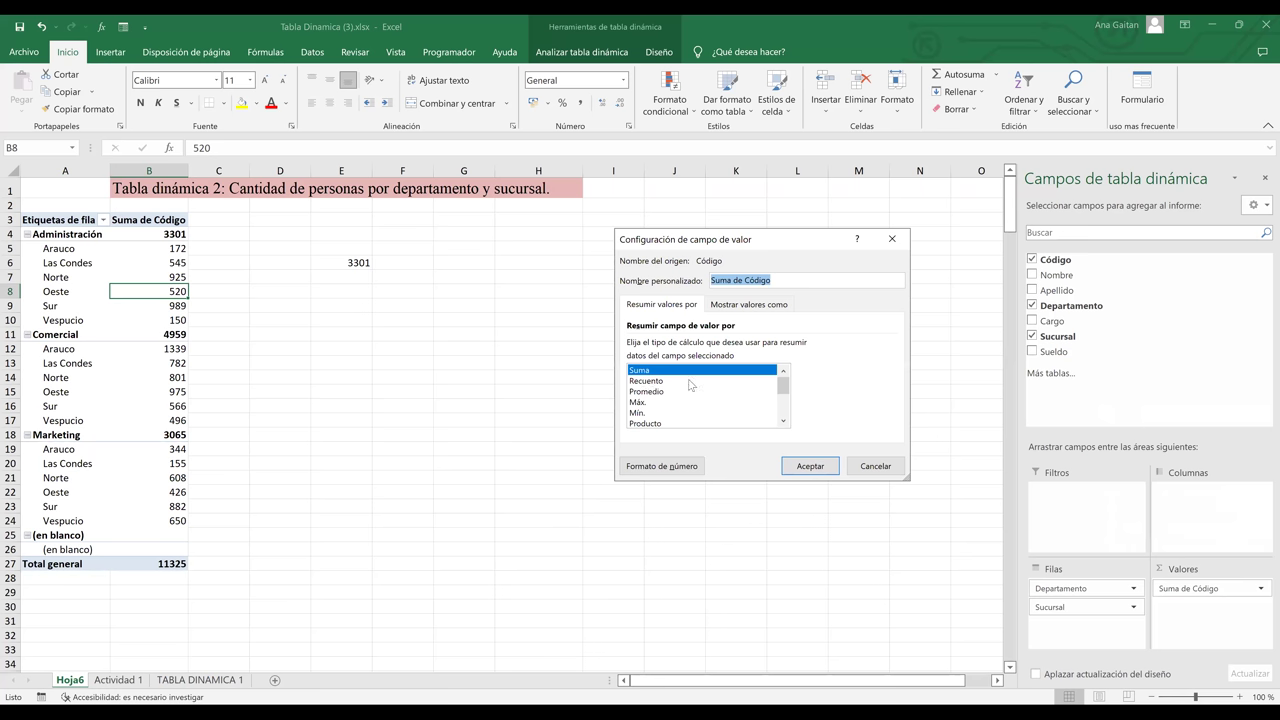
click(661, 381)
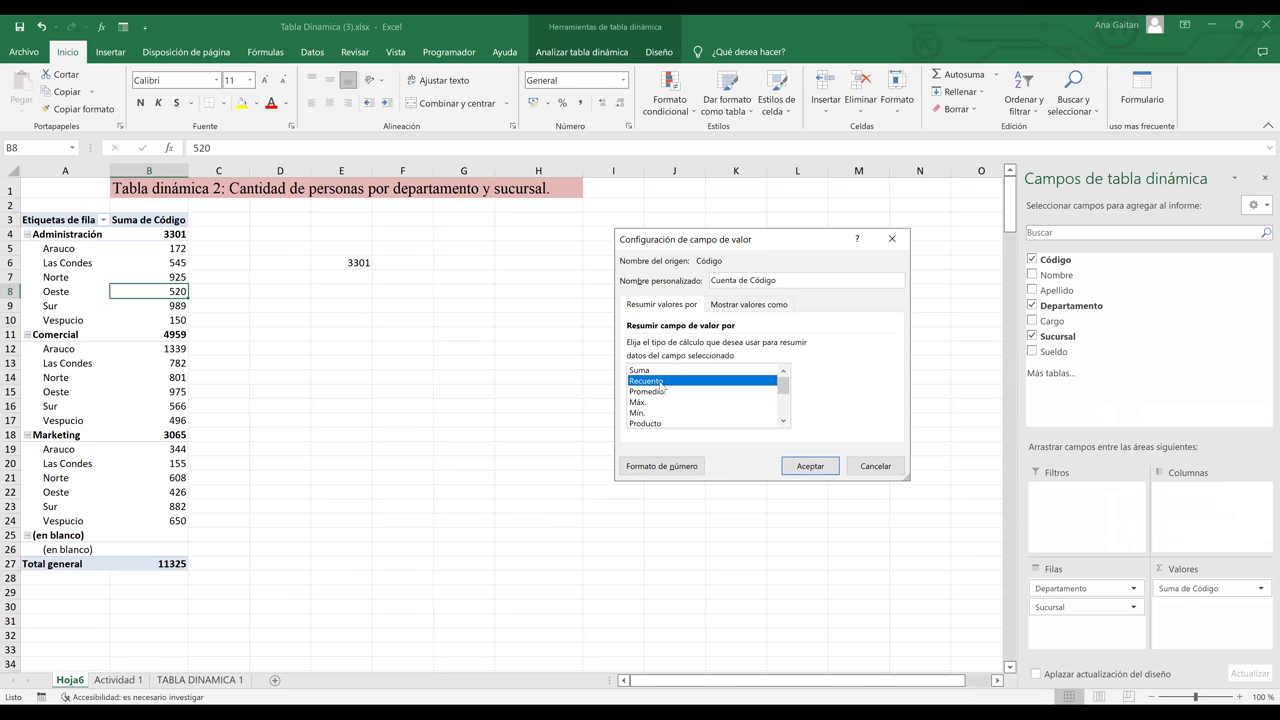
click(806, 466)
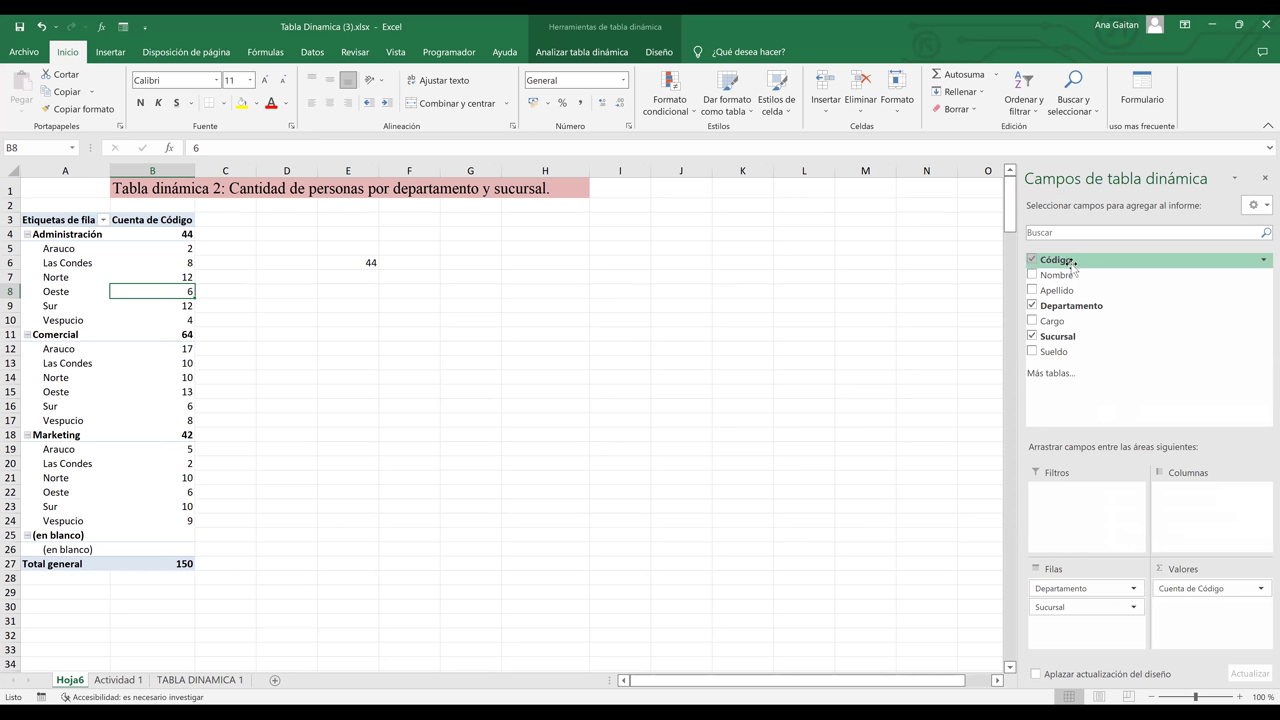
Examine the Código counts for the Arauco branch under Administración and Marketing
click(167, 253)
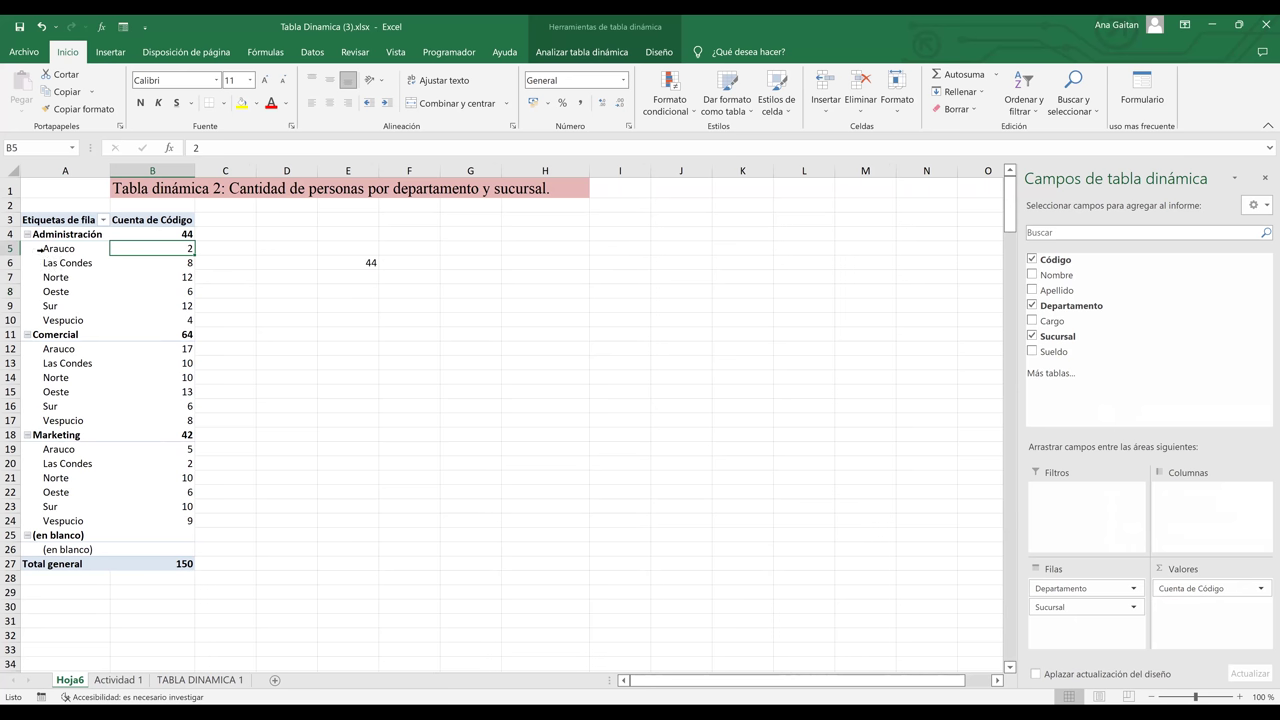
click(40, 249)
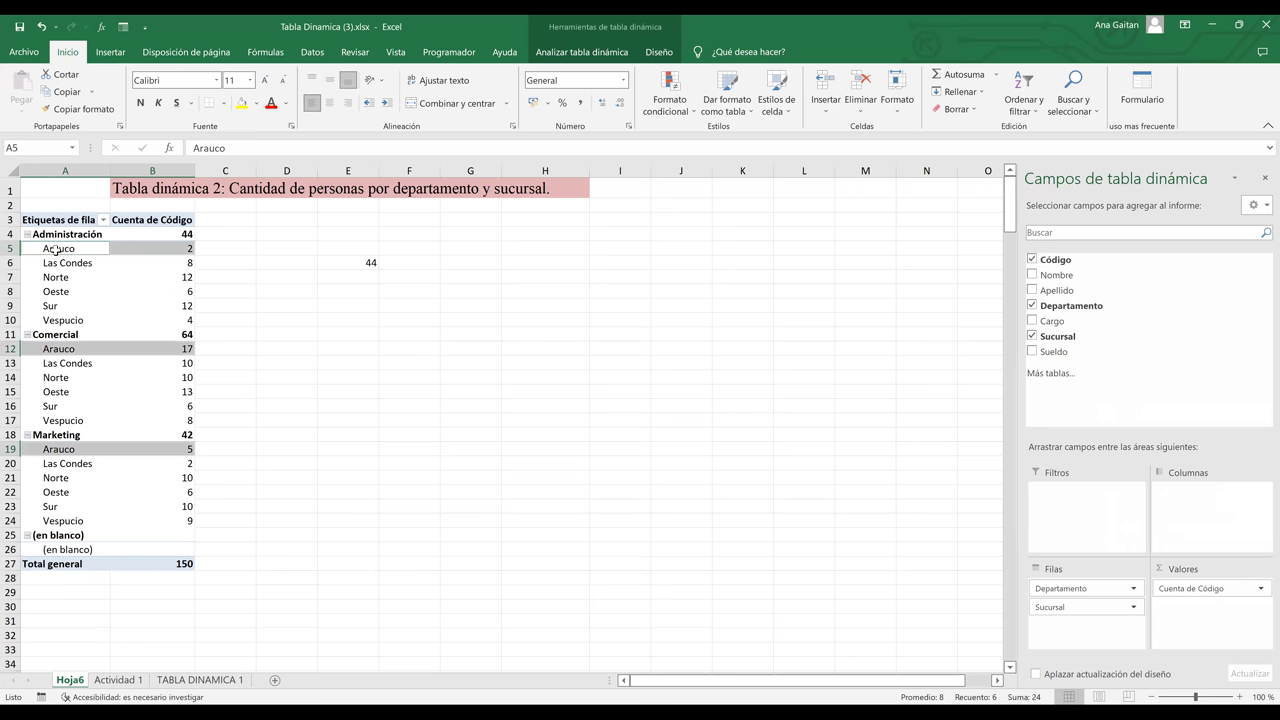
click(42, 234)
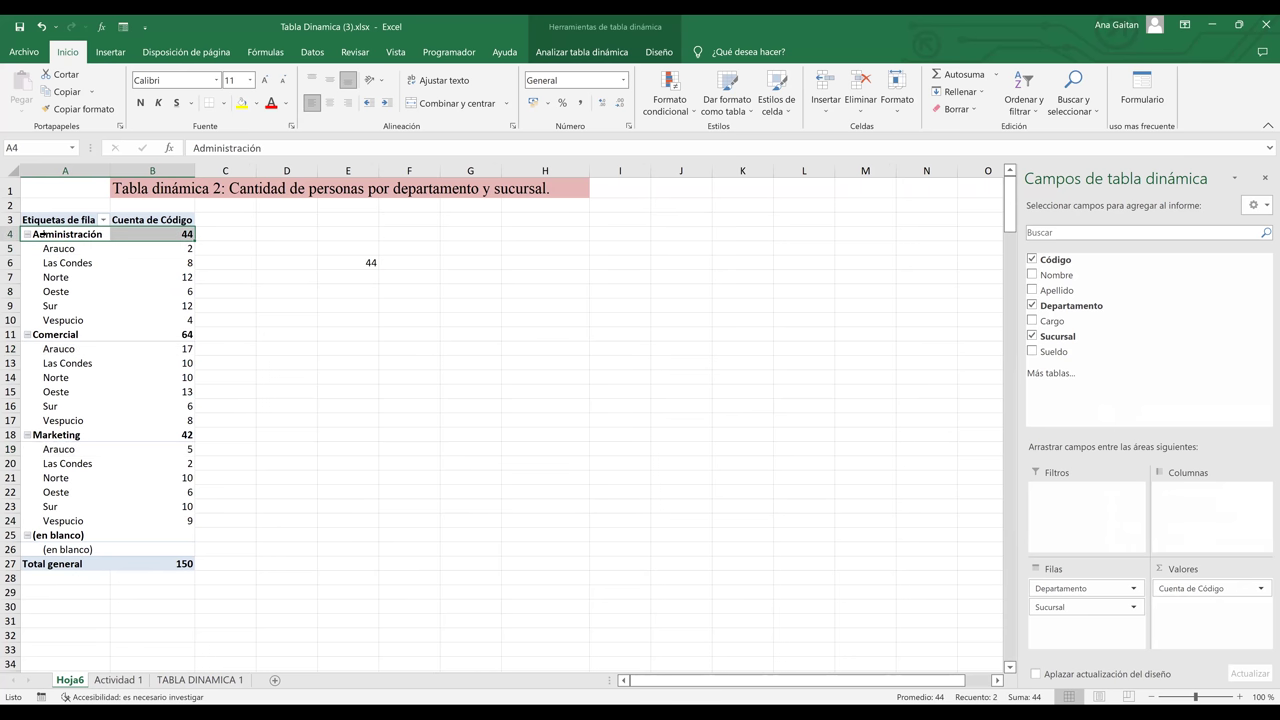
click(63, 450)
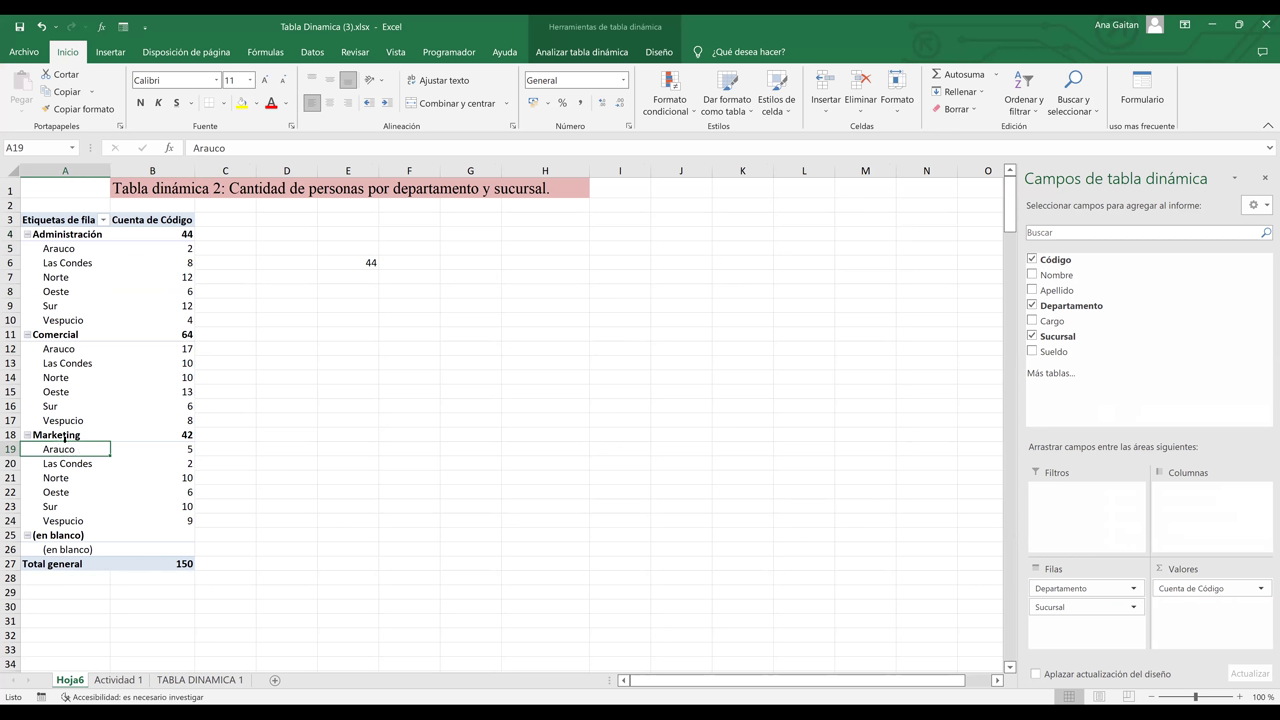
click(188, 450)
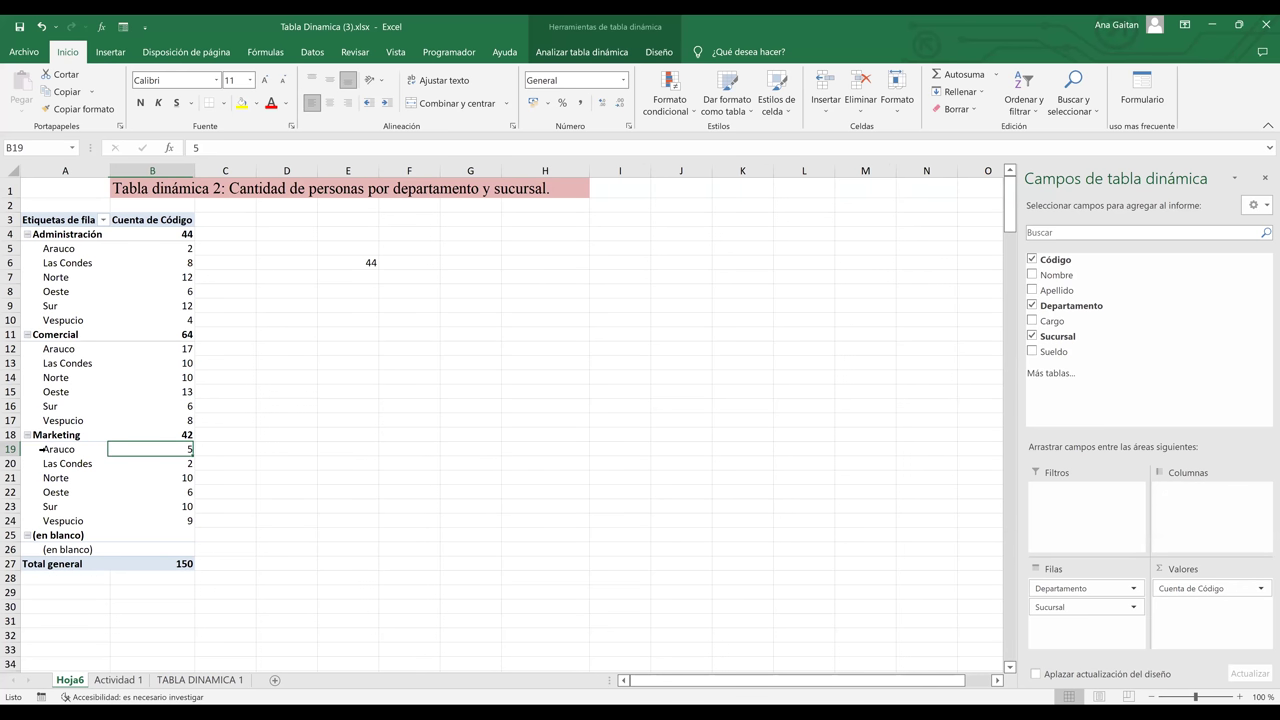
click(41, 449)
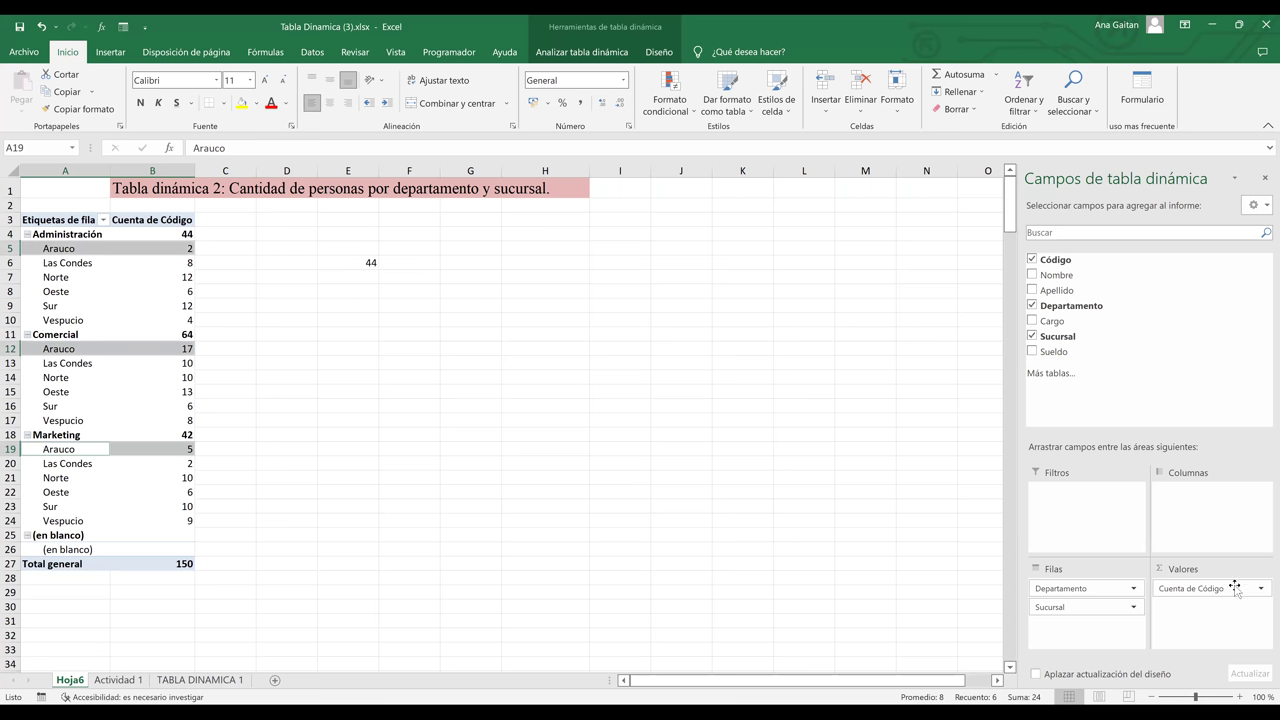
Rename the Hoja6 sheet as TABLA DINAMICA 2
click(590, 477)
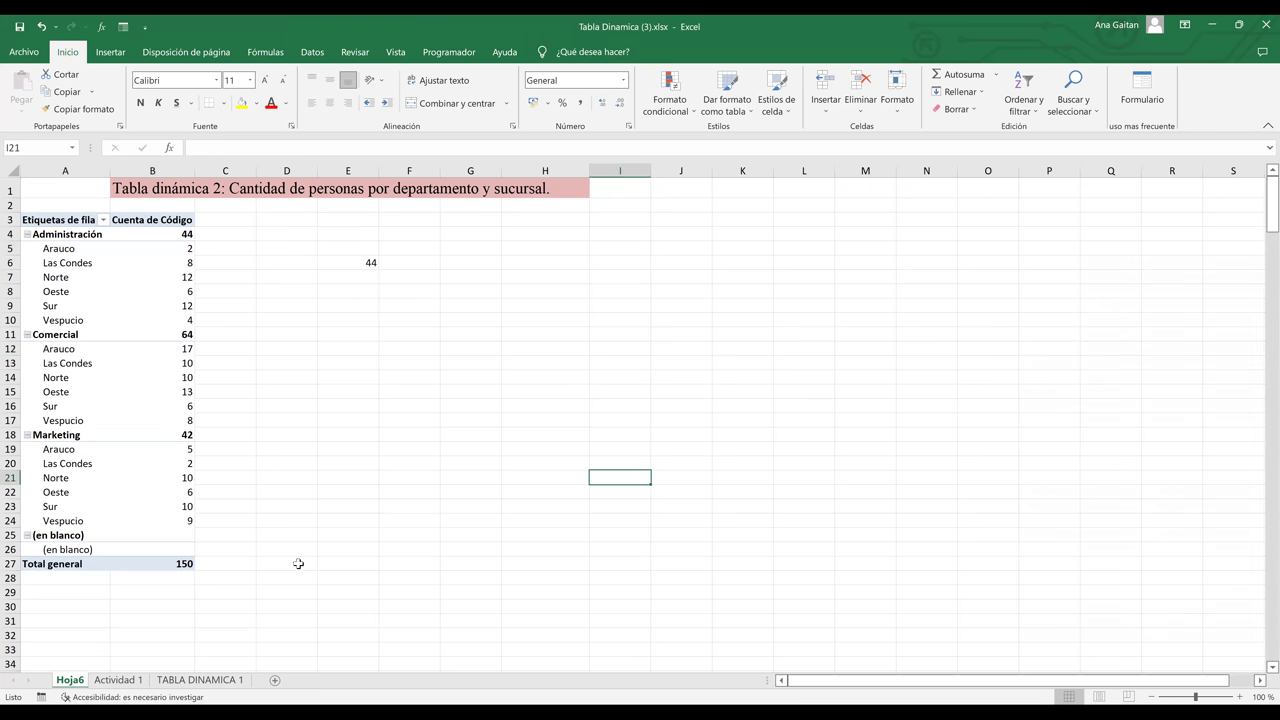
double_click(77, 682)
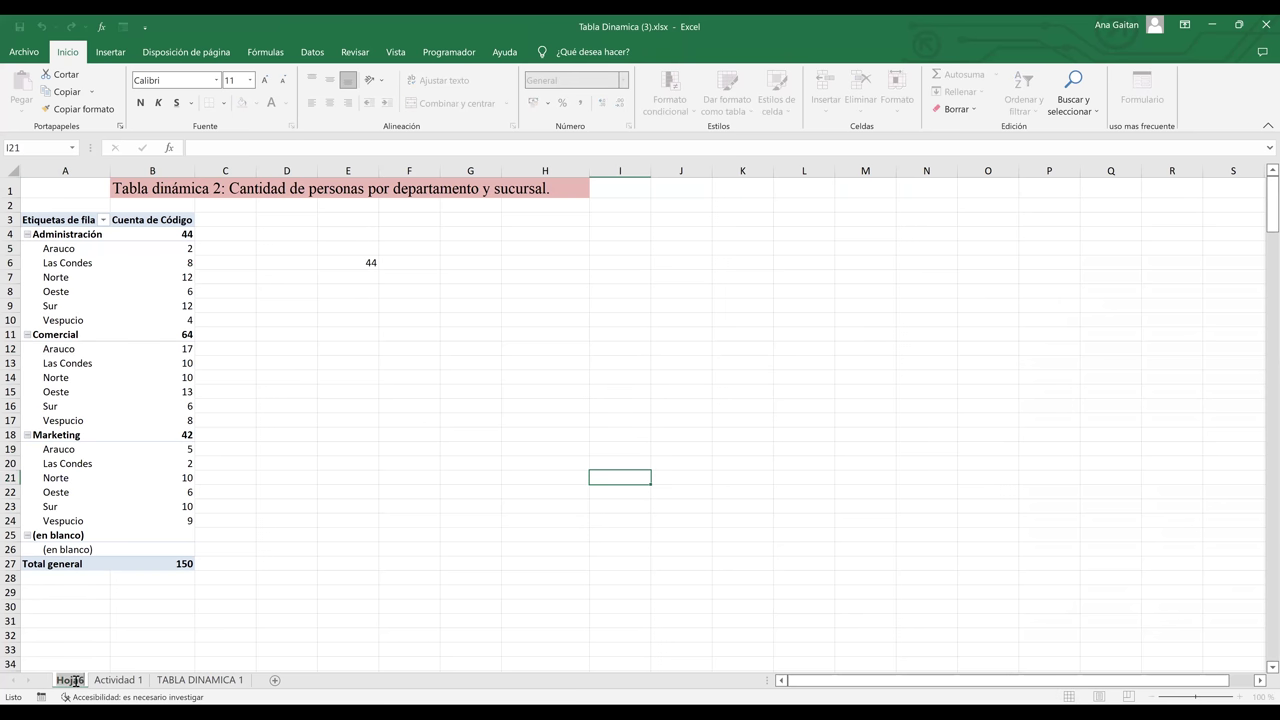
text(TABLA DIMAN)
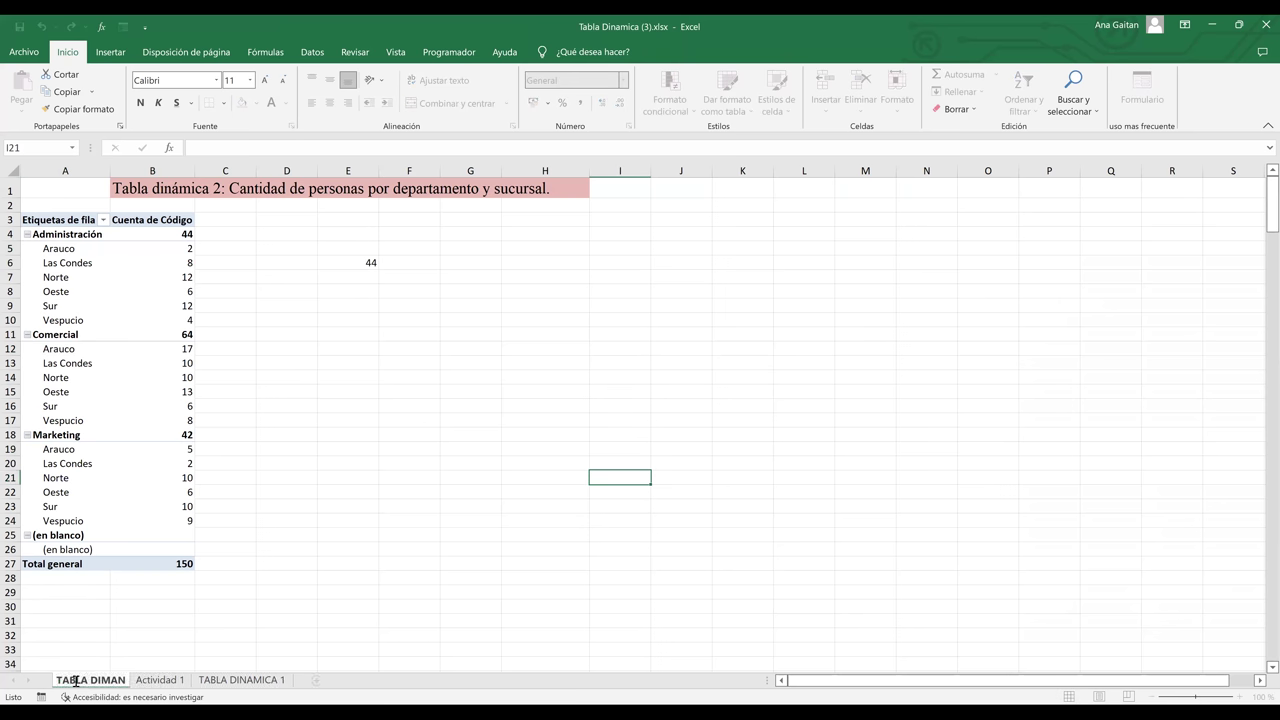
key(BackSpace)
key(BackSpace)
key(BackSpace)
text(NAMICA 2)
key(Return)
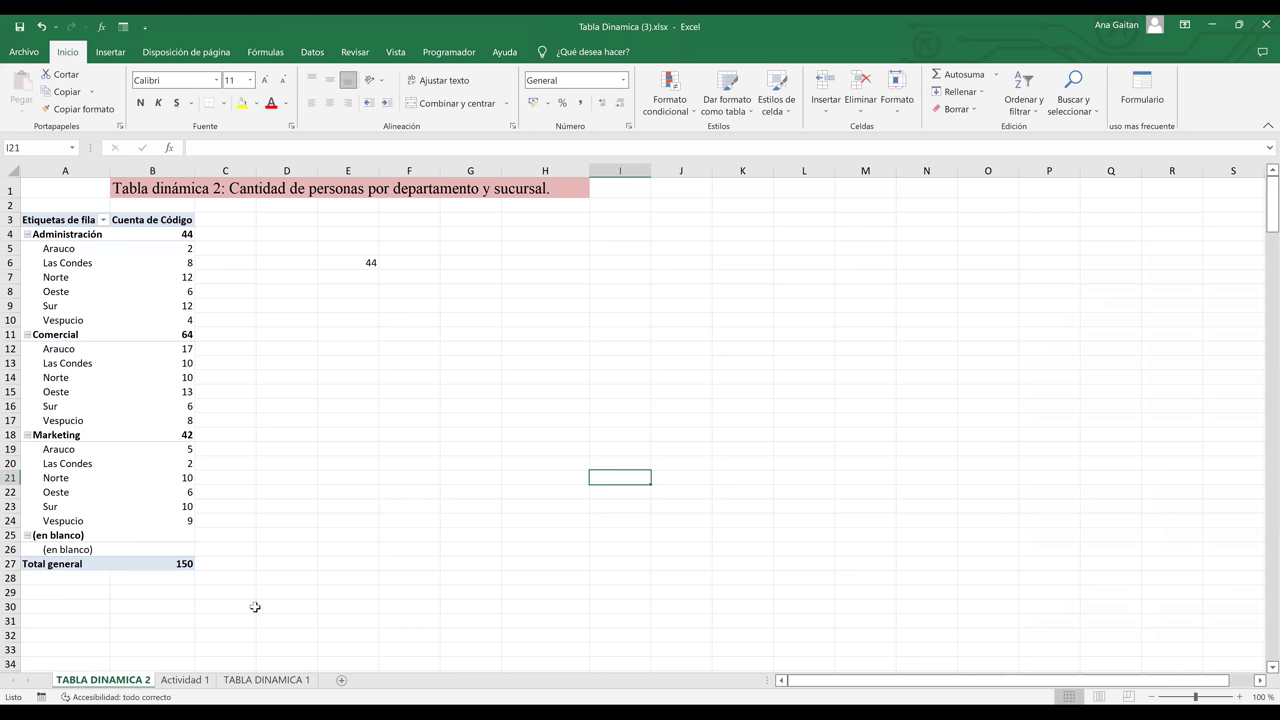
Move the TABLA DINAMICA 2 sheet after TABLA DINAMICA 1 and return to the Actividad 1 sheet
drag(130, 685, 336, 688)
click(300, 594)
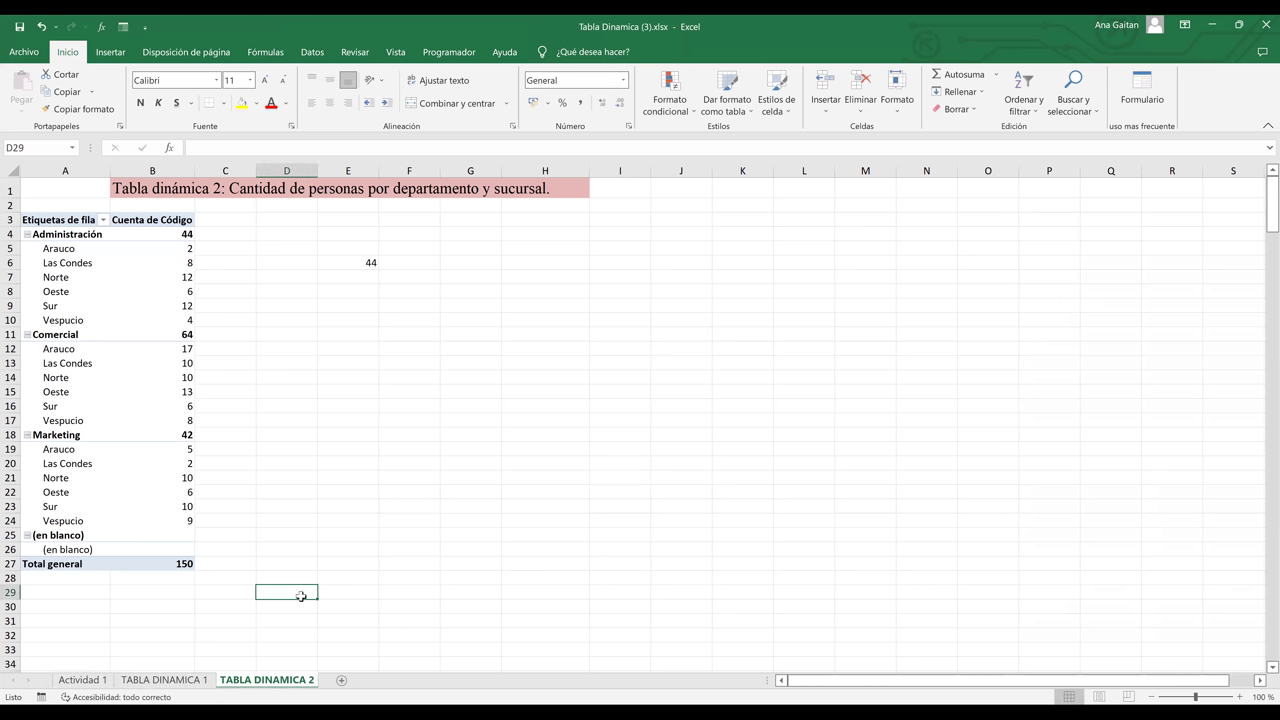
click(84, 680)
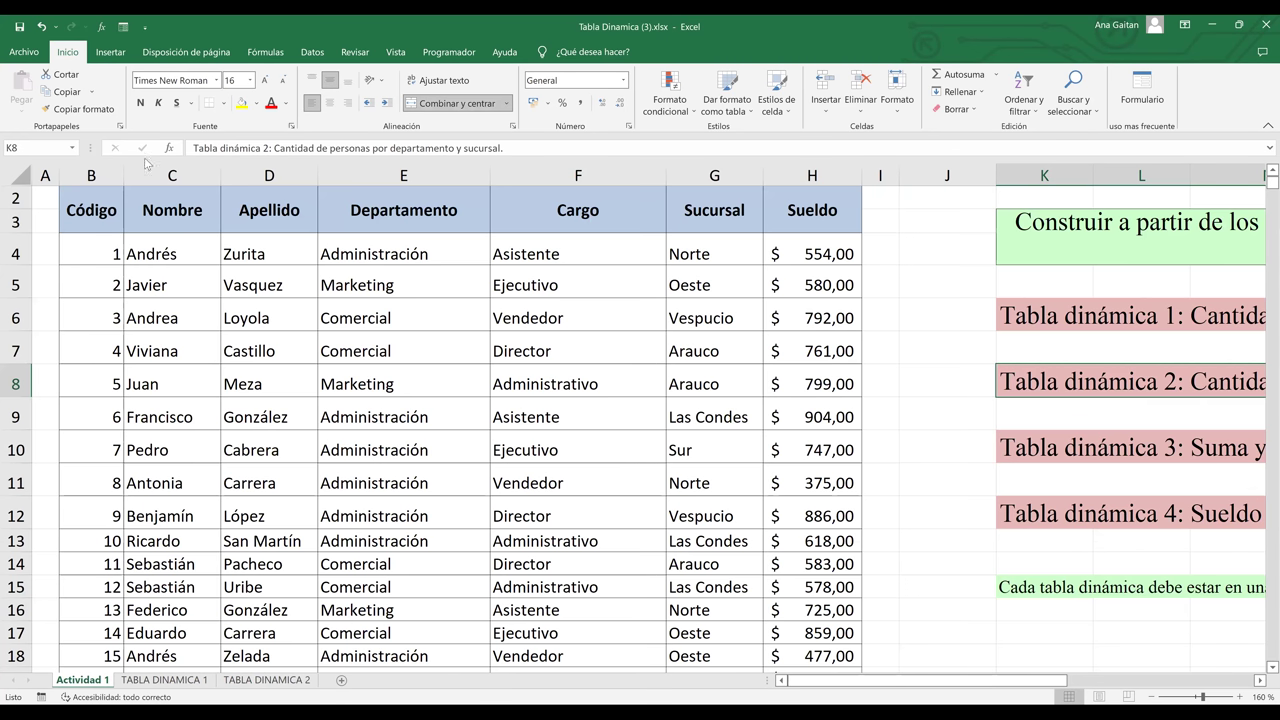
Insert a pivot table from the employee data on a new sheet headed "Tabla dinámica 3: Suma y promedio de sueldo por departamento."
click(110, 52)
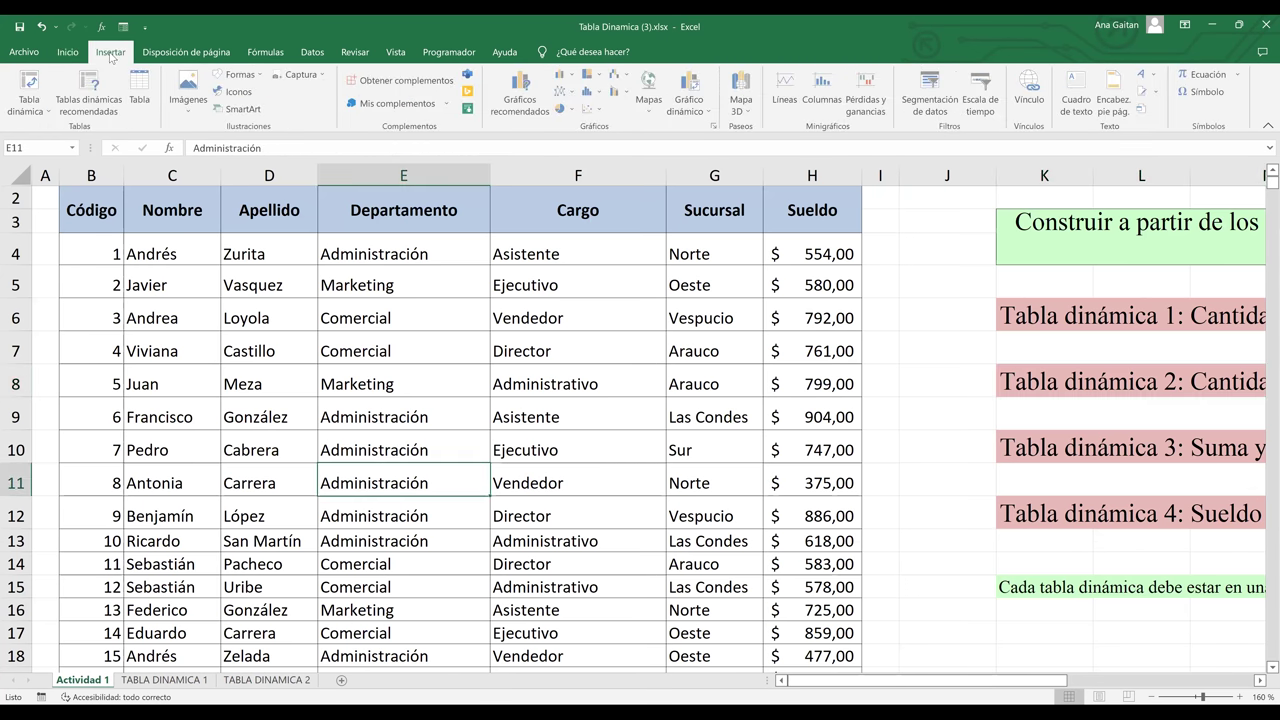
key(alt+b)
key(s)
key(p)
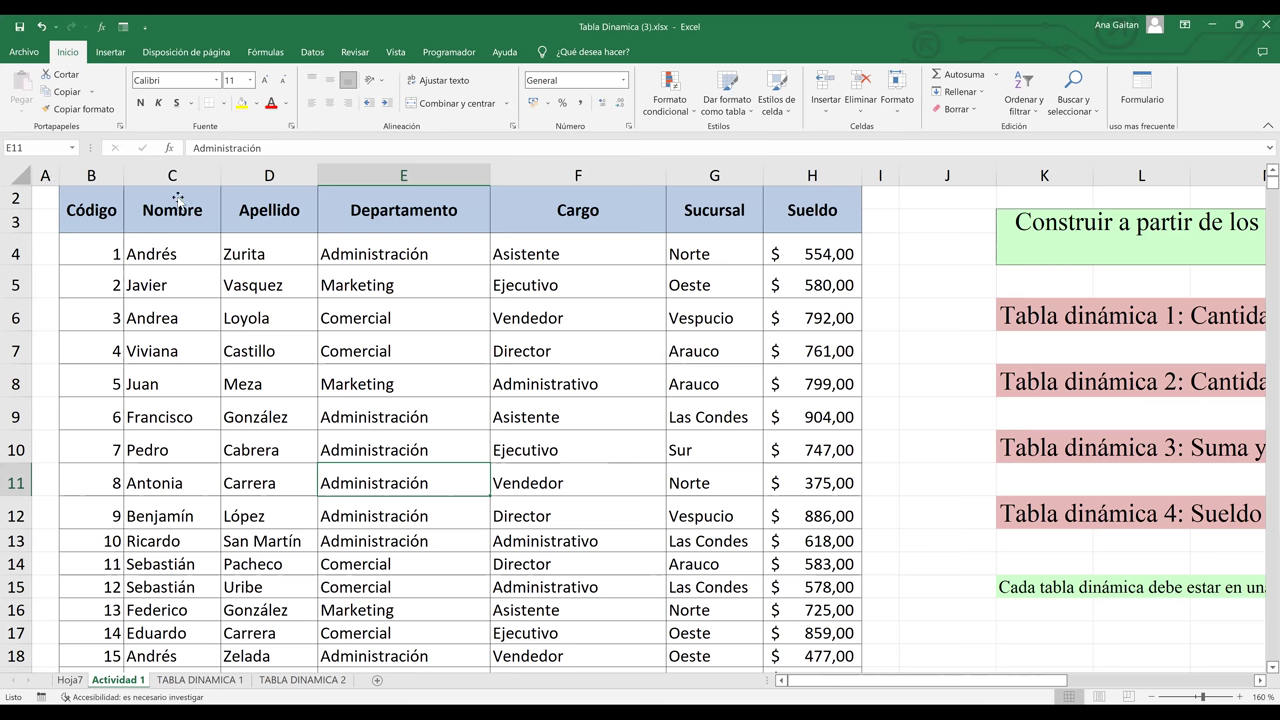
key(ctrl+Page_Up)
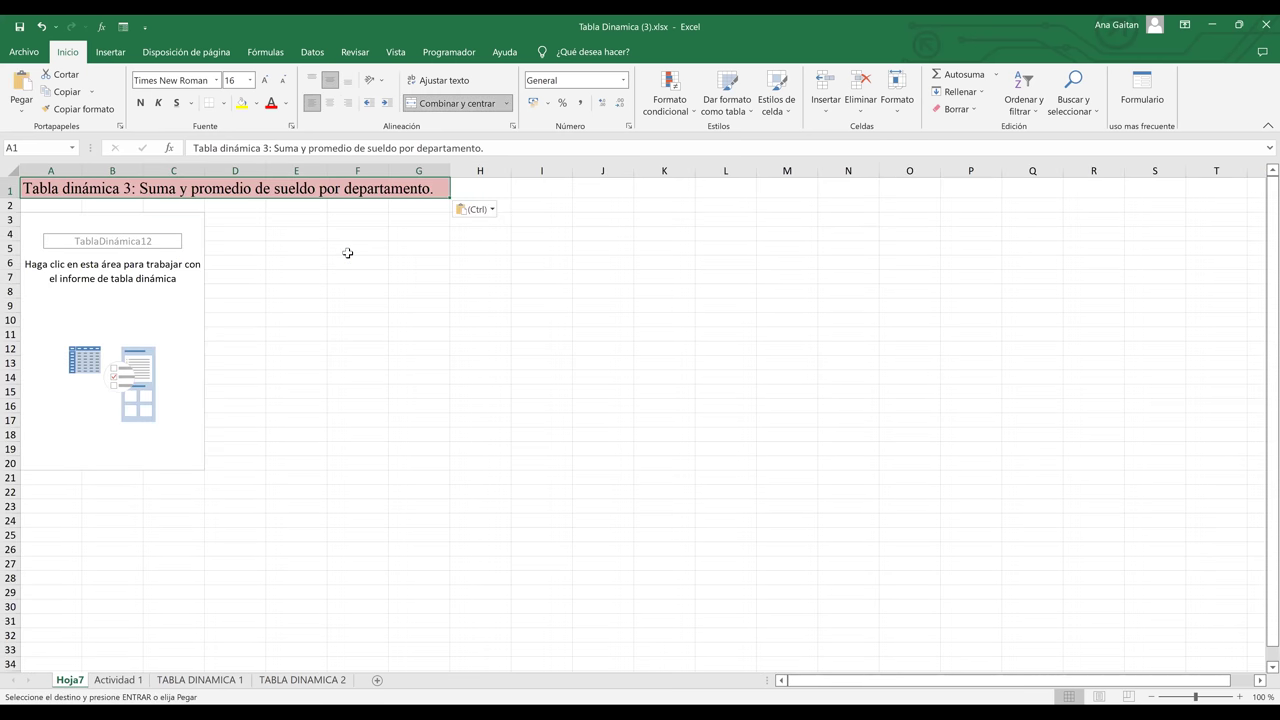
Add Departamento as the pivot table's row labels and Sueldo as summed values
click(137, 293)
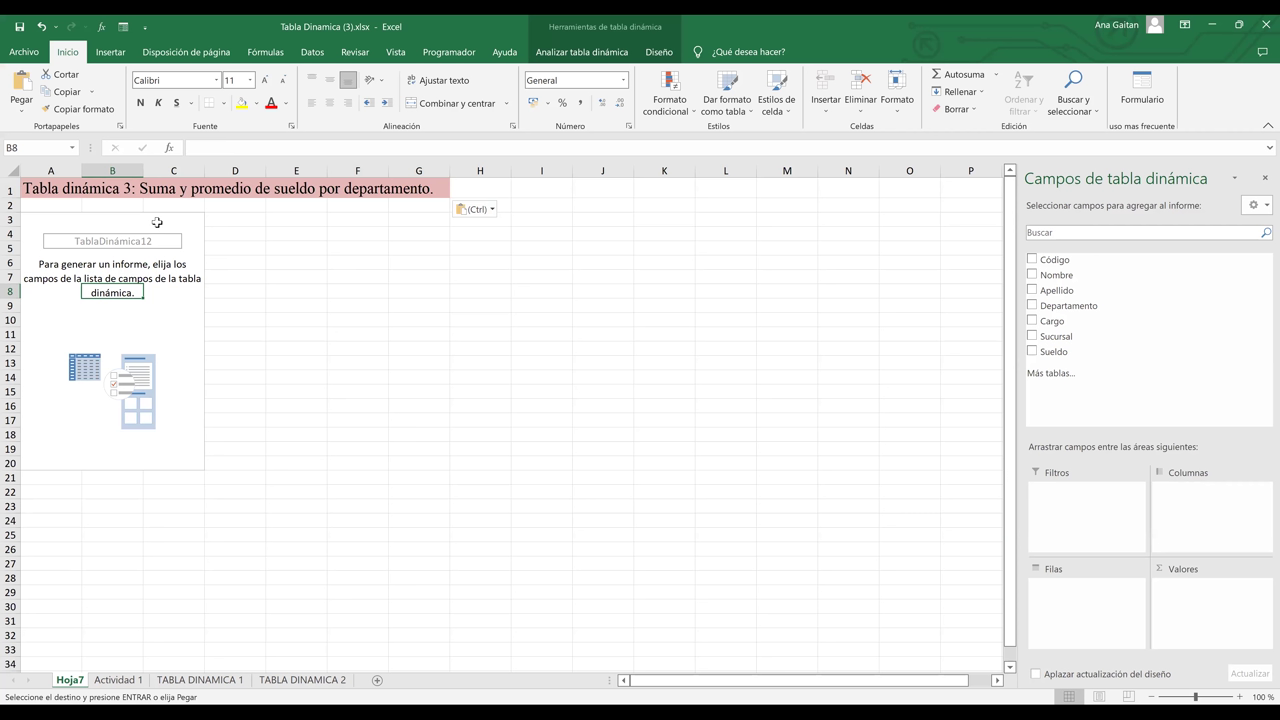
click(1031, 305)
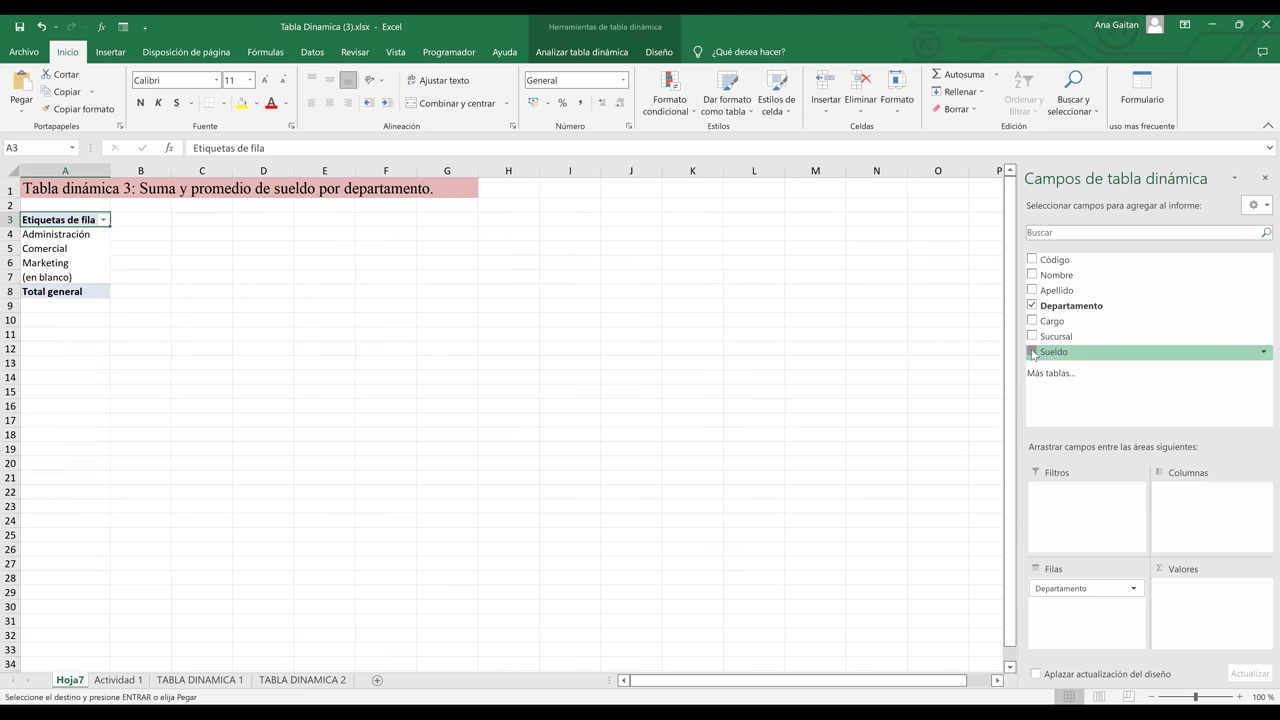
click(1032, 352)
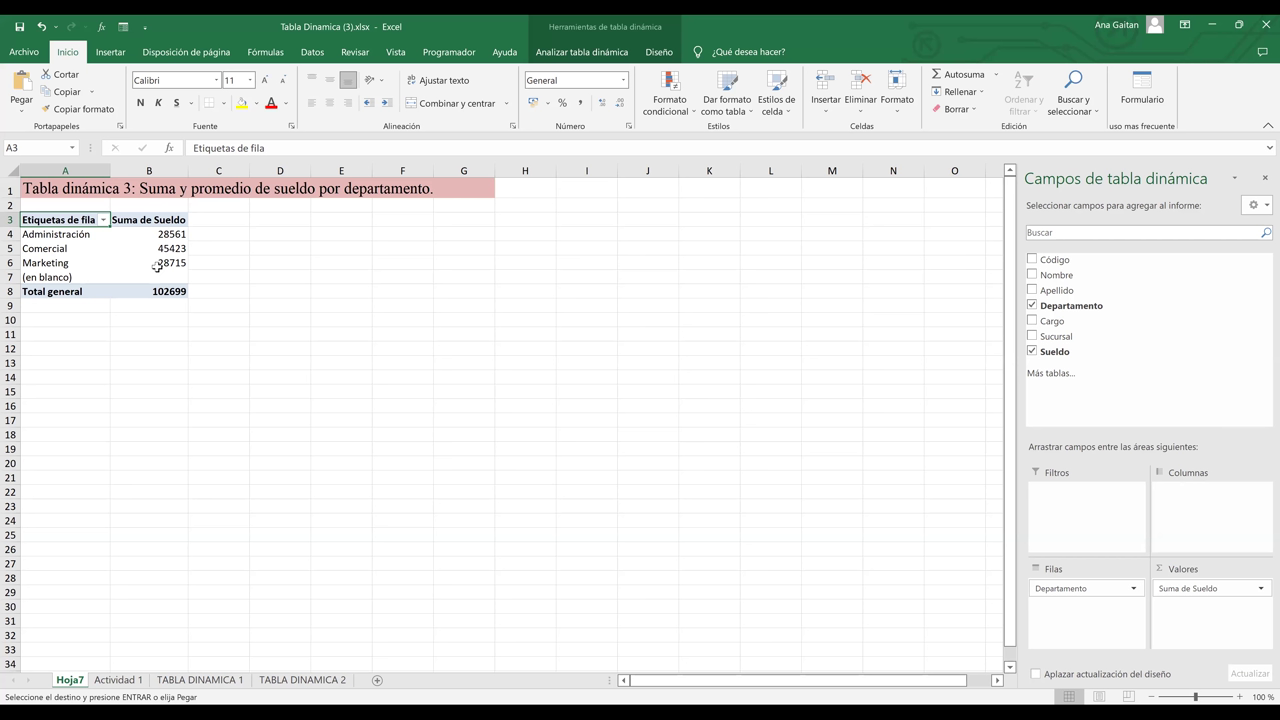
Try the Sueldo field as row labels beneath Departamento and return it to the values area
mouse_move(157, 266)
click(1198, 589)
drag(1198, 589, 1088, 620)
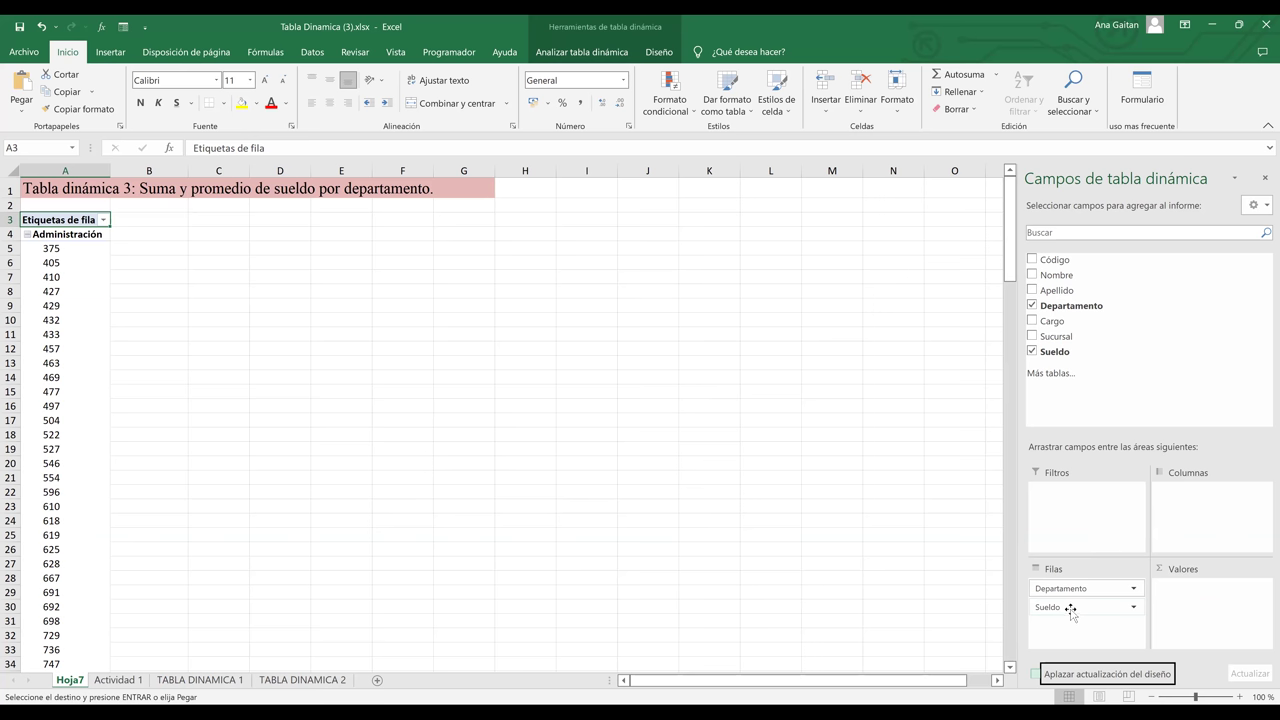
click(1070, 609)
click(1070, 610)
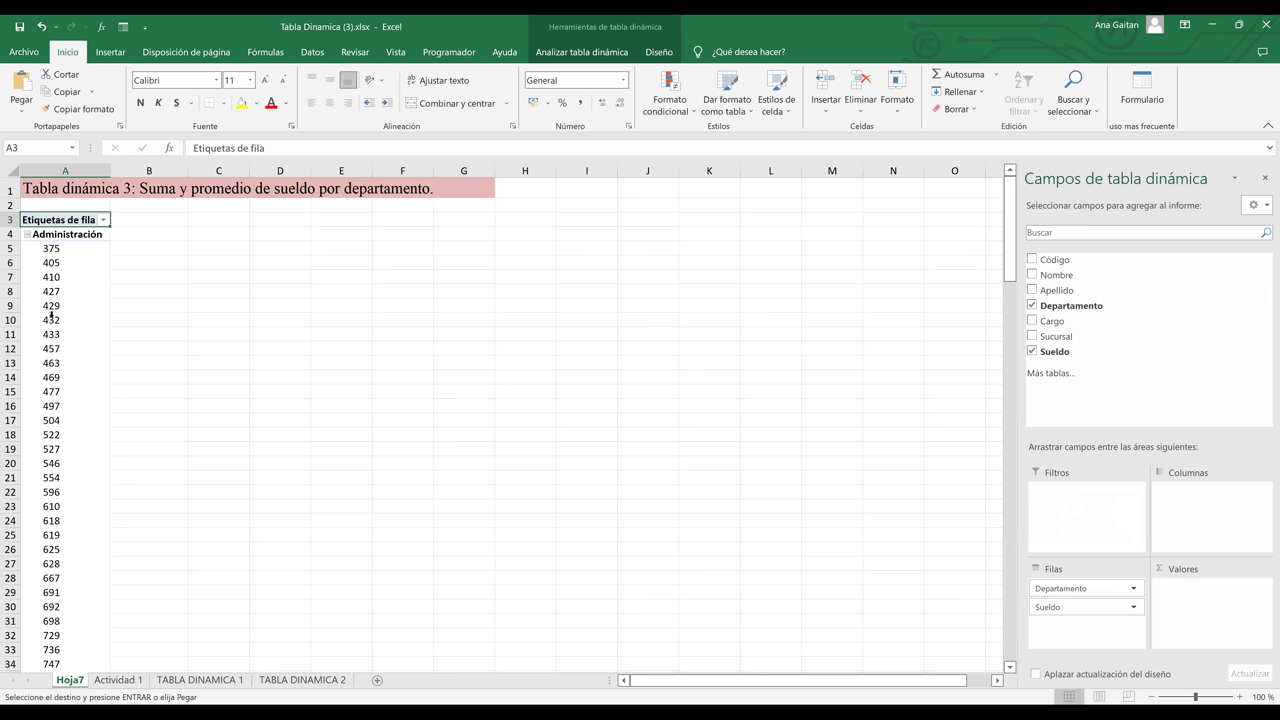
click(44, 320)
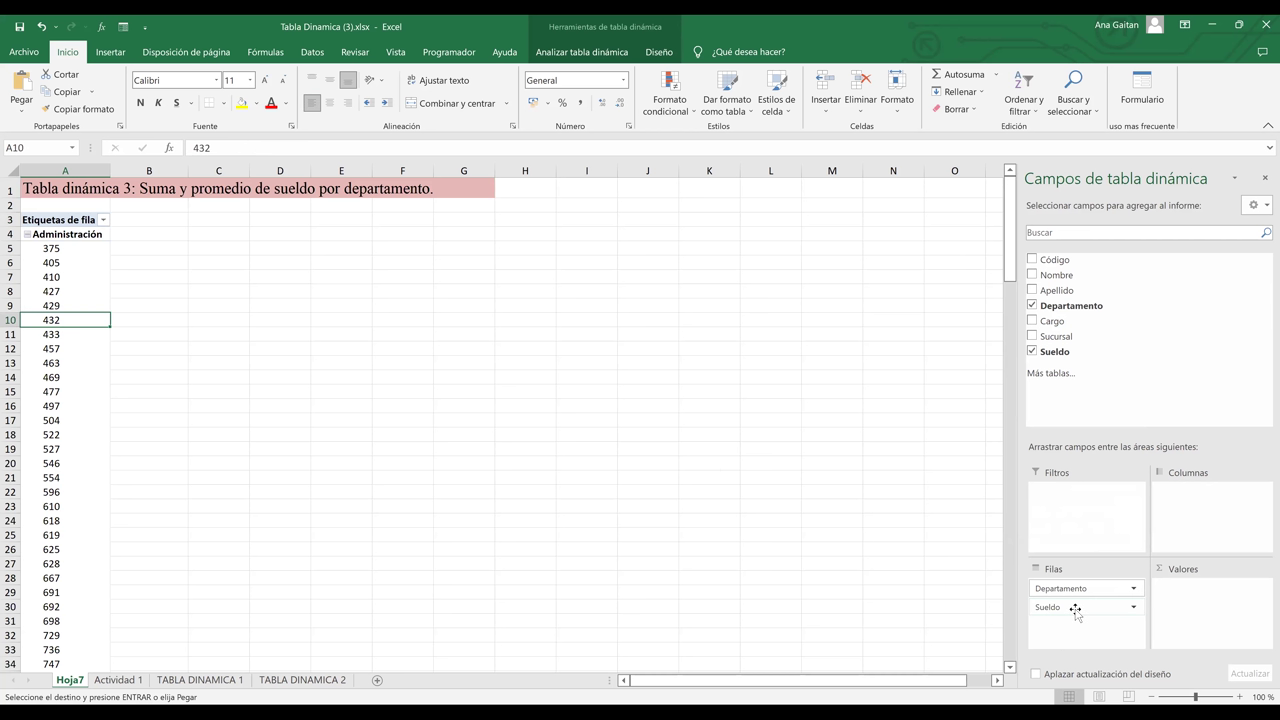
drag(1075, 609, 1198, 603)
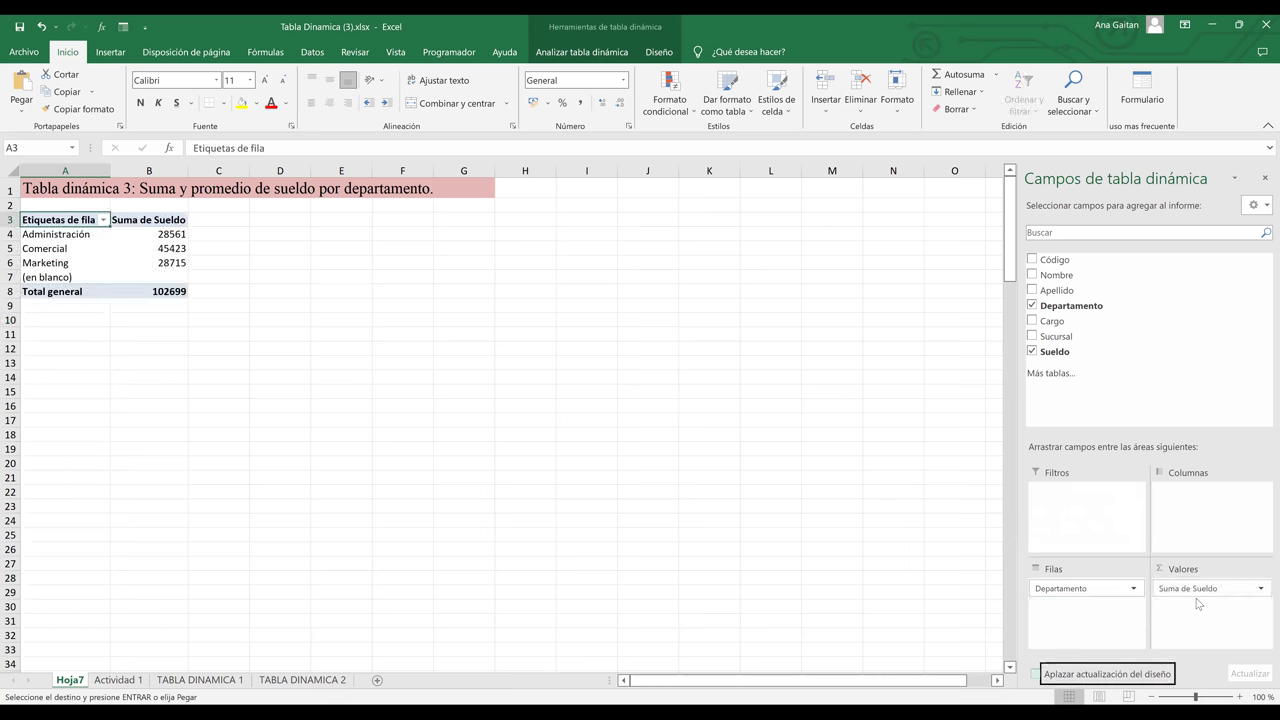
click(147, 264)
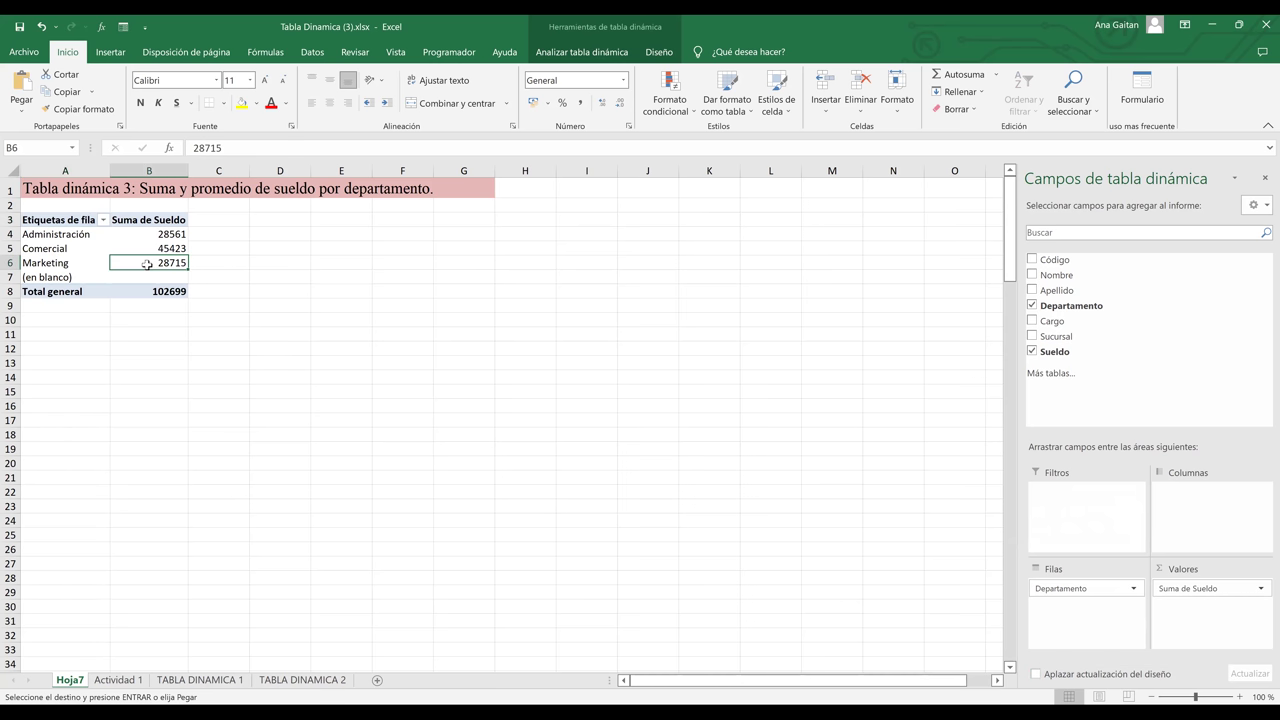
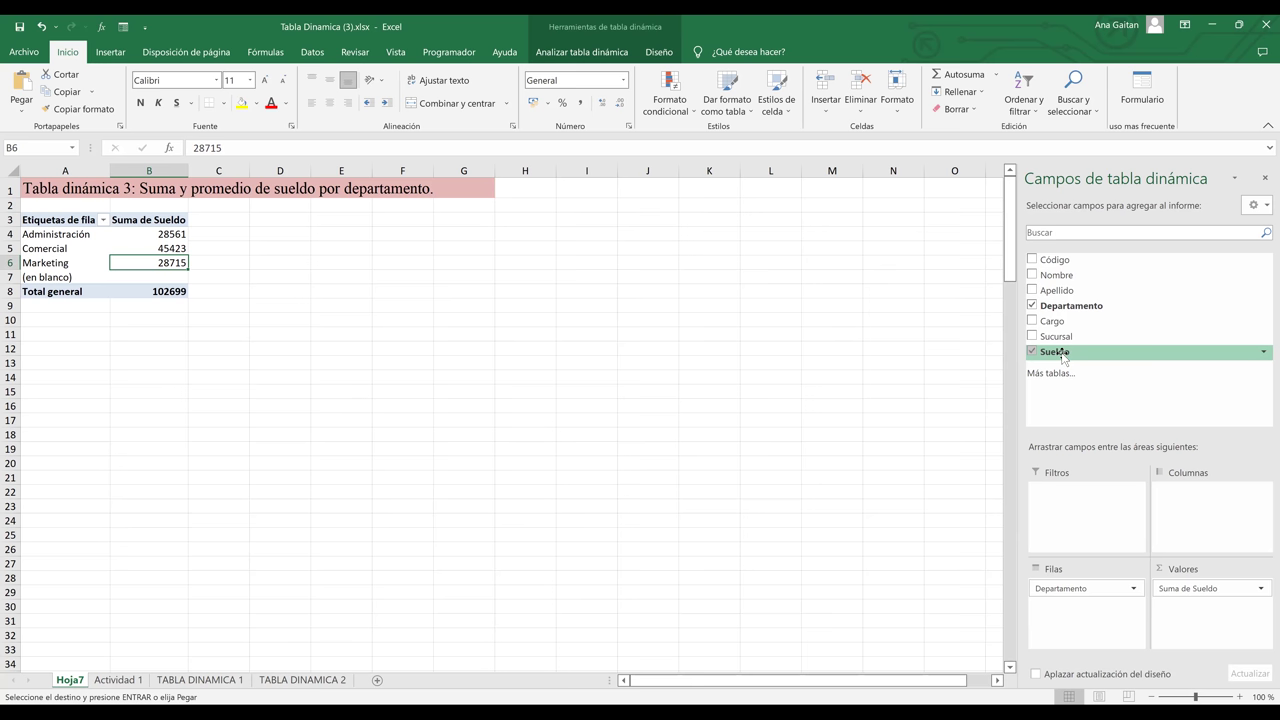
Add Sueldo to the values area a second time and summarize that copy by Promedio
drag(1063, 356, 1193, 616)
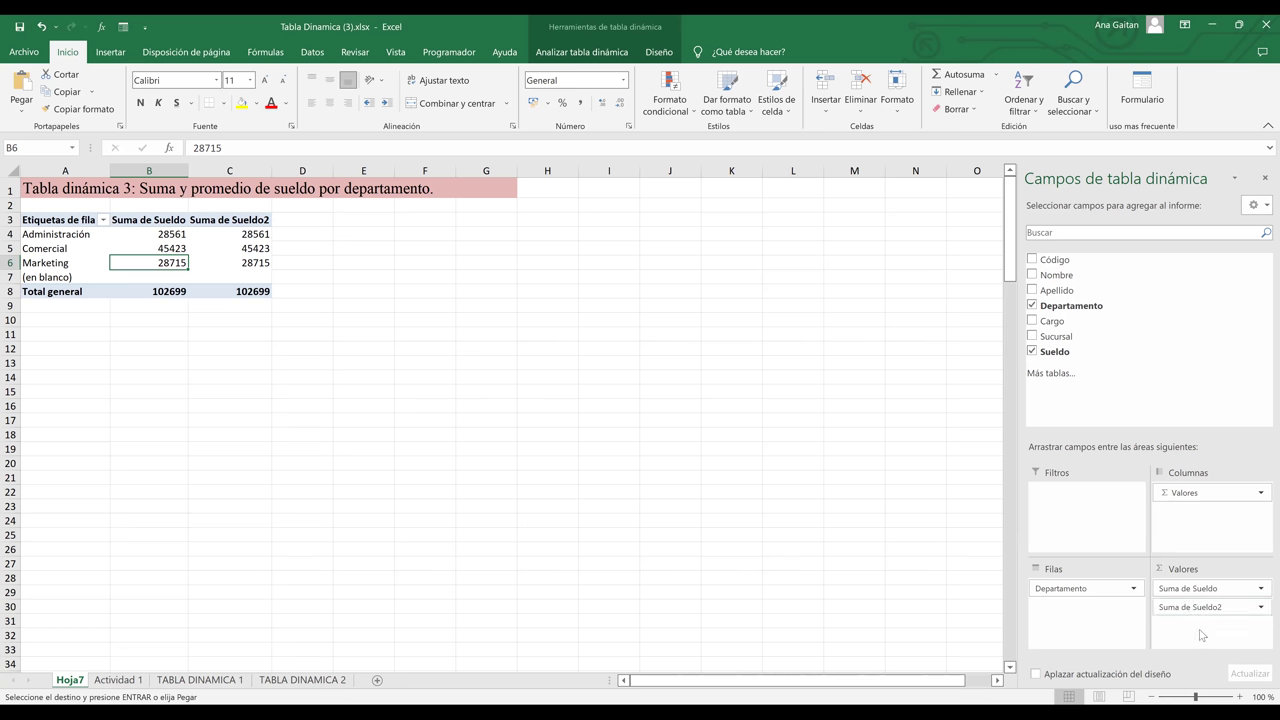
click(219, 263)
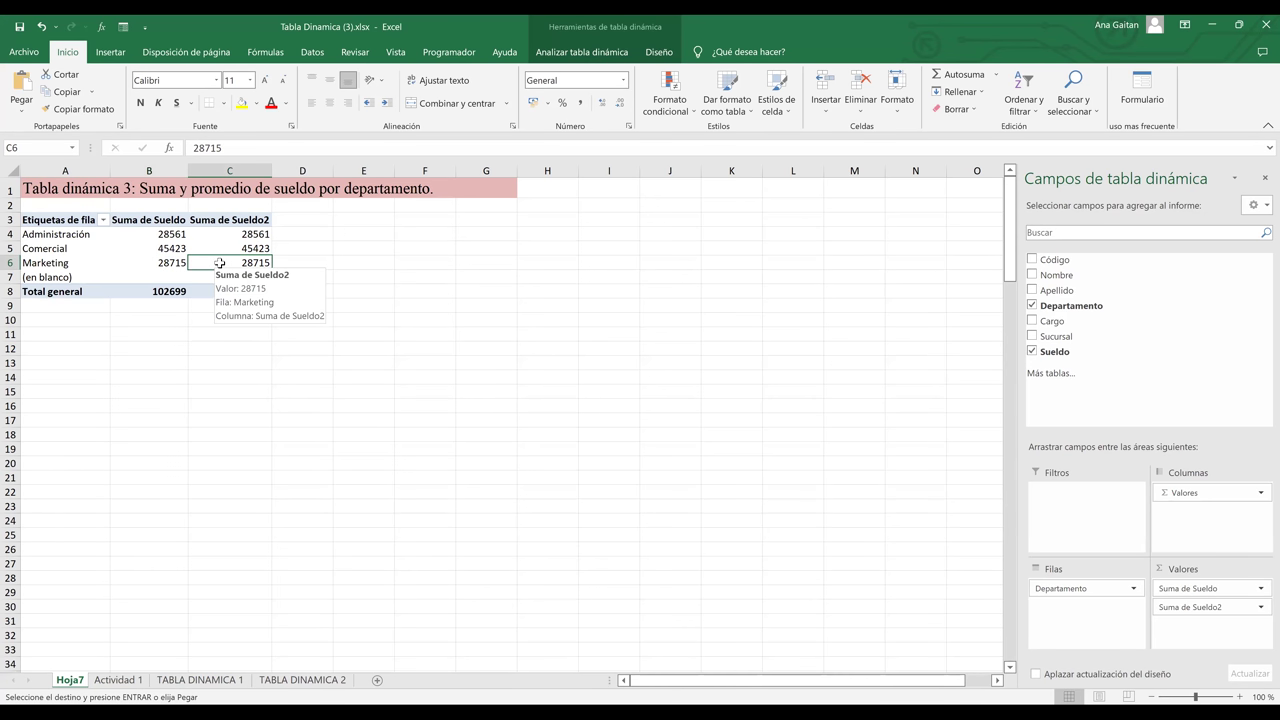
click(1221, 612)
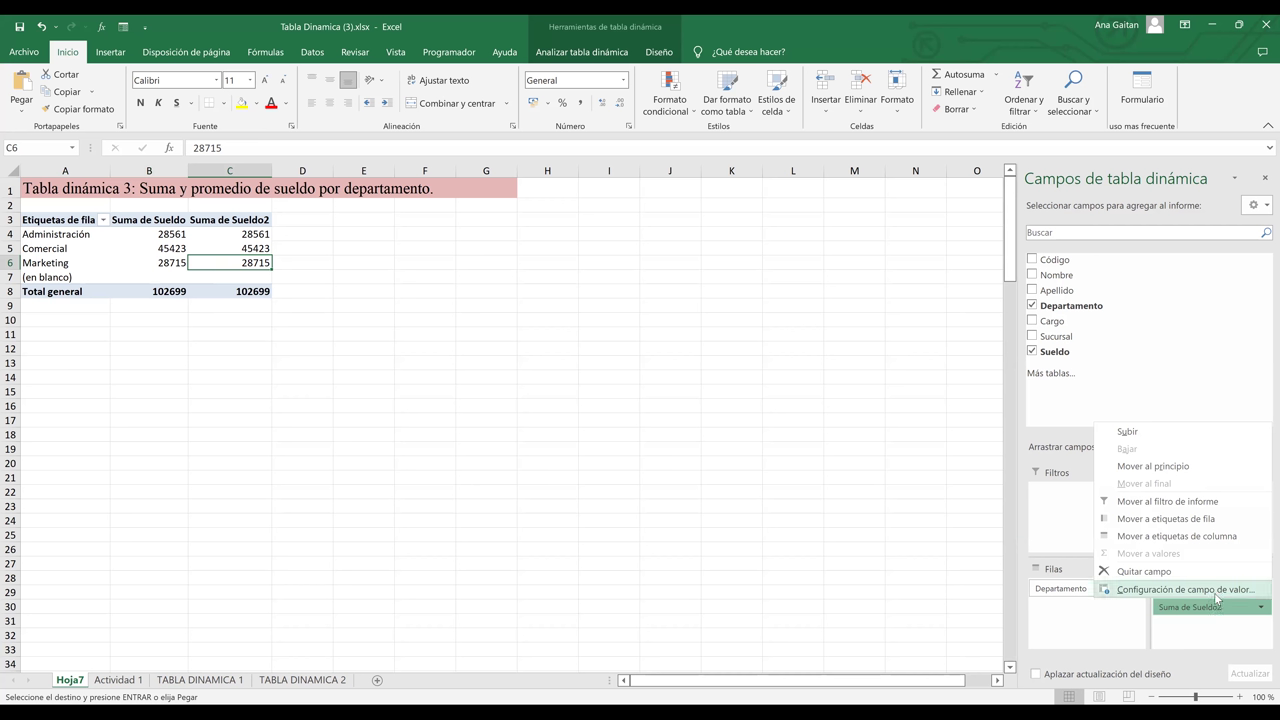
click(1214, 592)
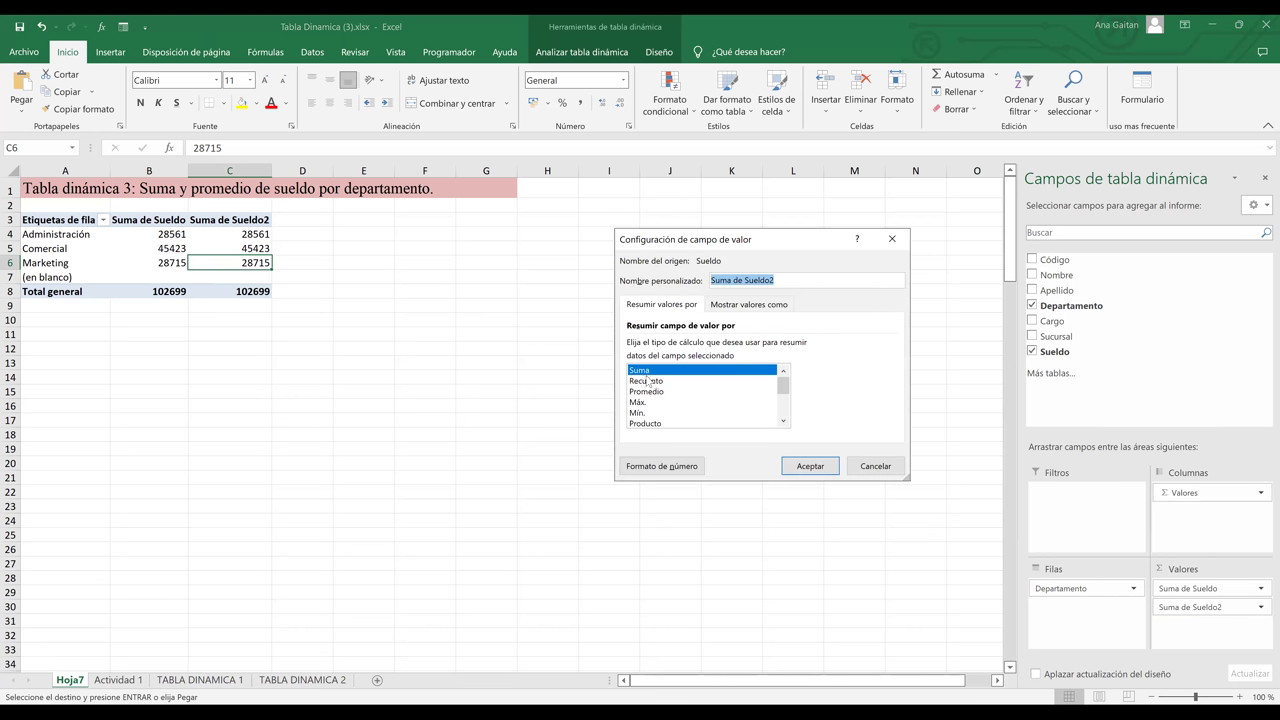
click(655, 394)
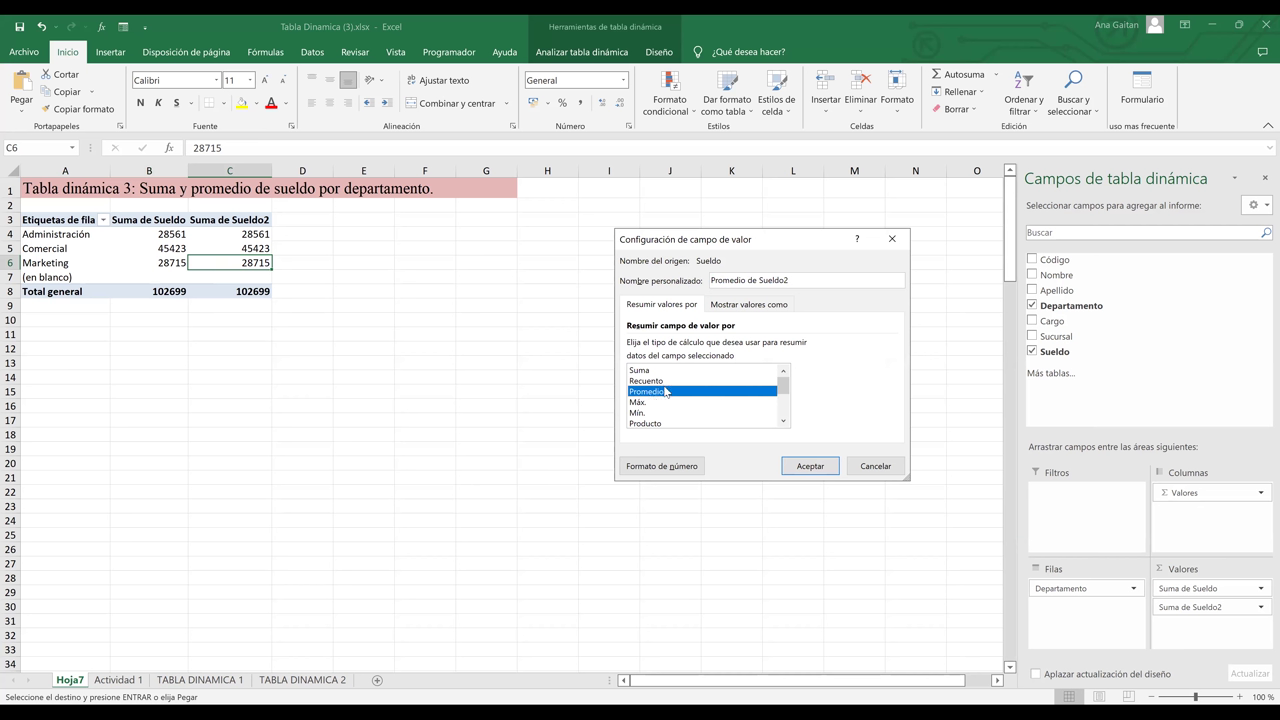
click(828, 467)
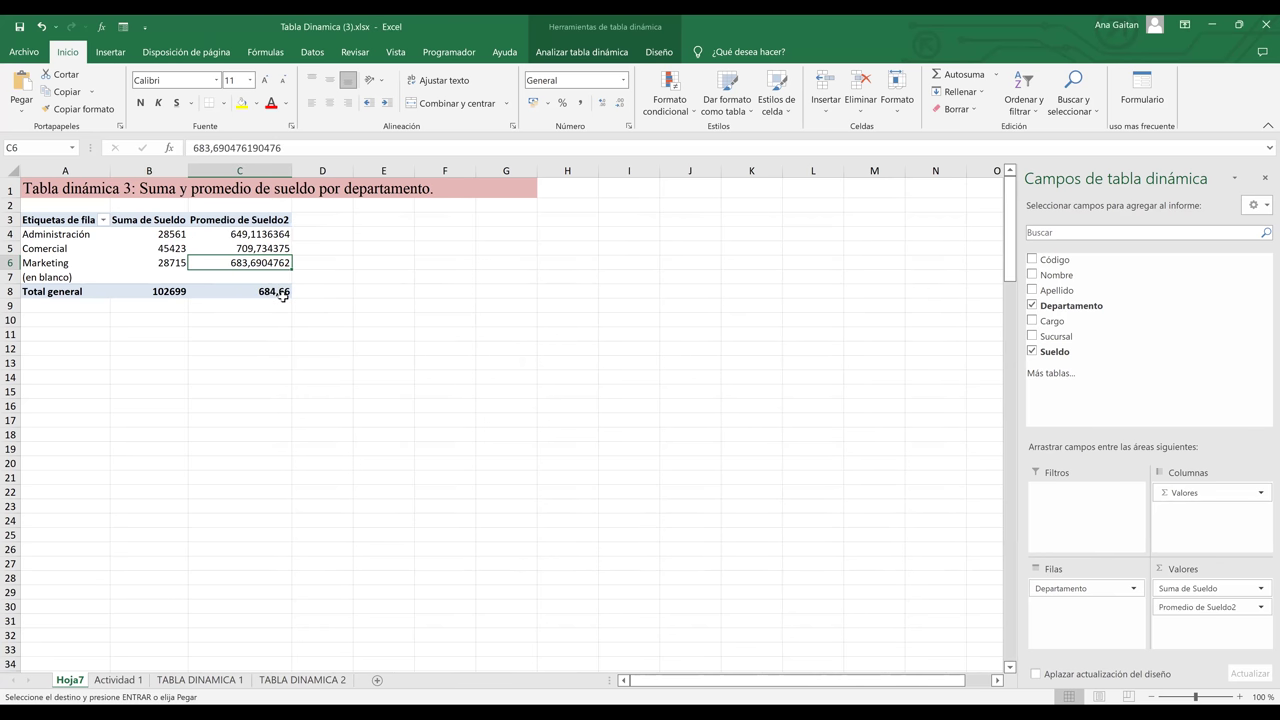
Reduce the average salaries of Administración, Comercial and Marketing to two decimal places
drag(268, 237, 266, 263)
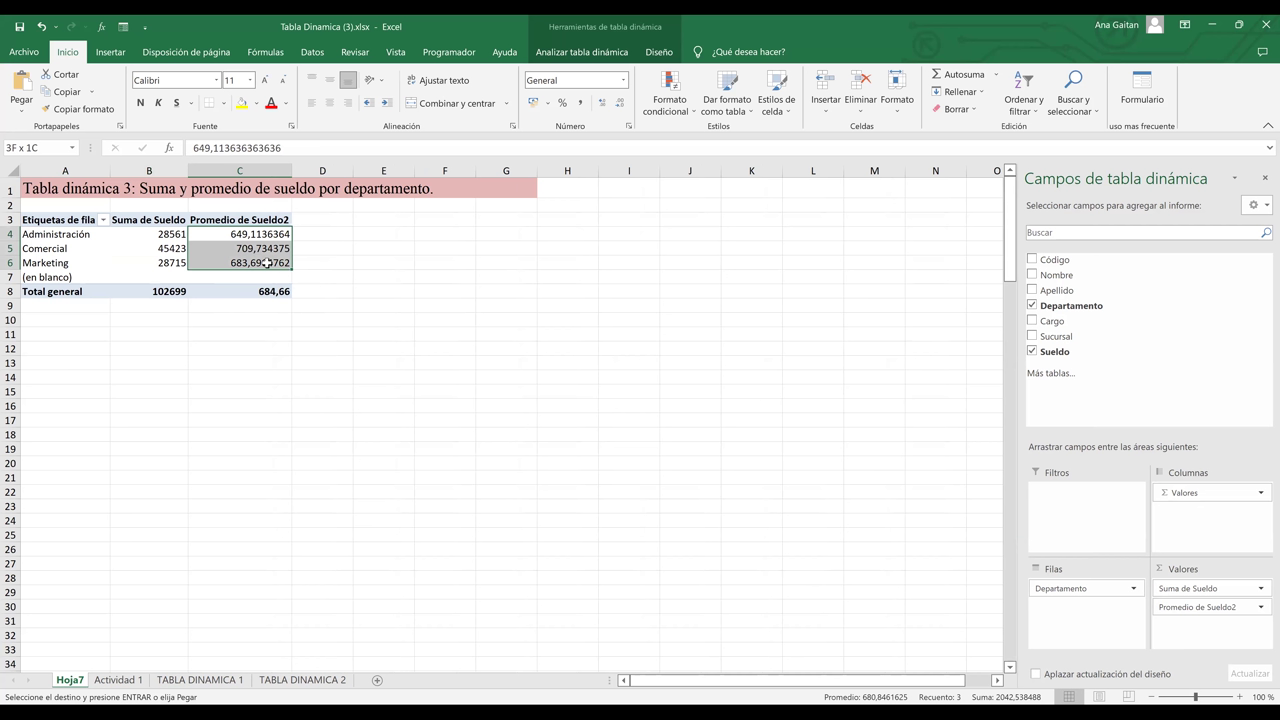
drag(265, 262, 265, 262)
key(alt+o)
key(9)
key(9)
key(alt+o)
key(9)
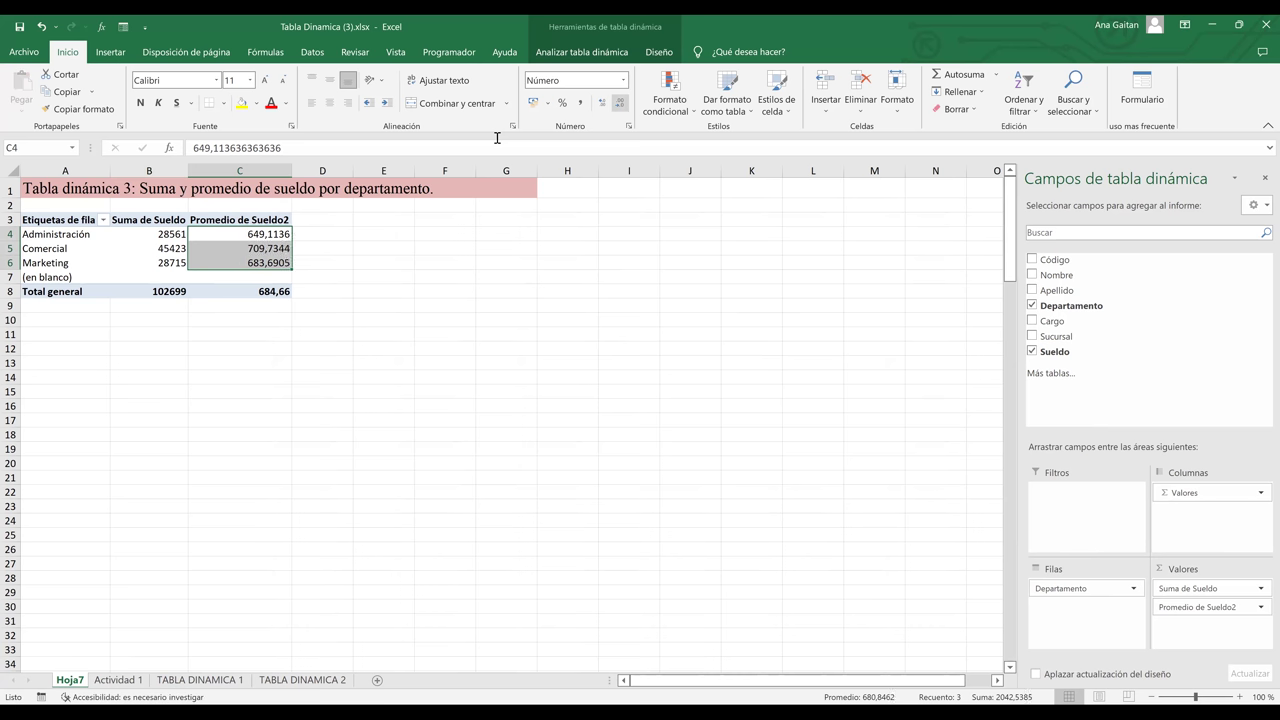
key(alt+o)
key(9)
key(alt+o)
key(9)
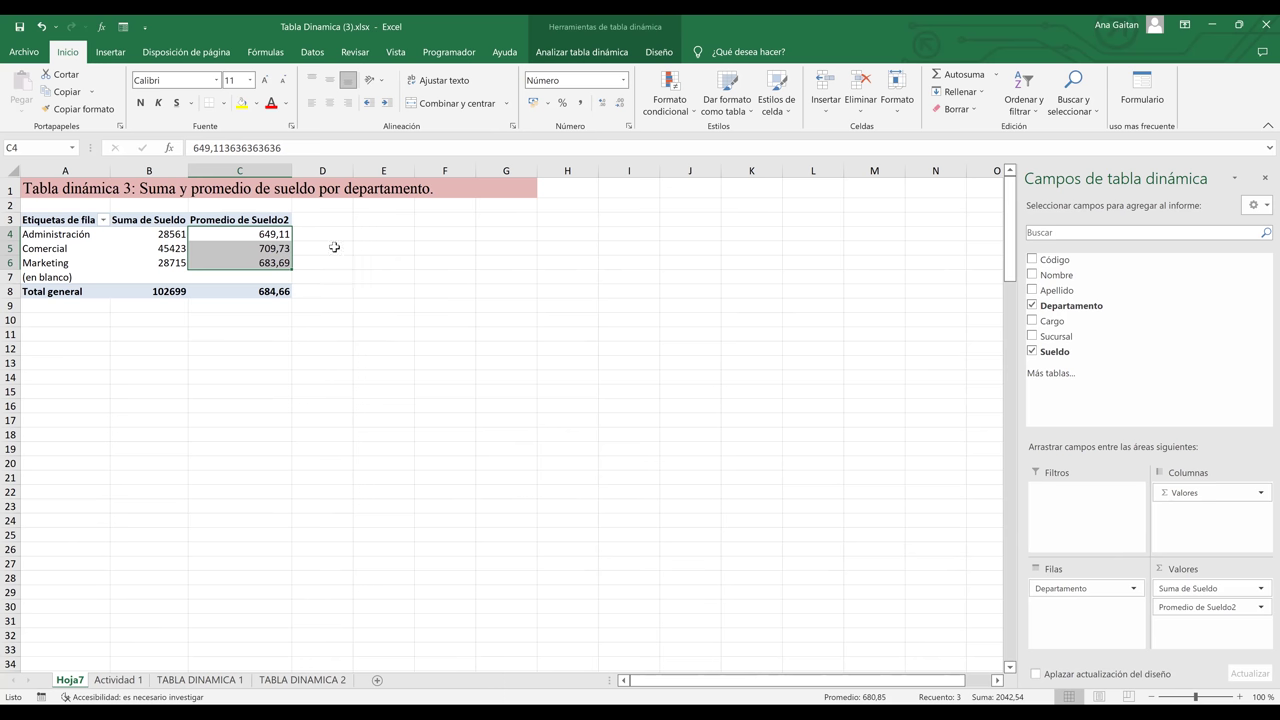
click(325, 304)
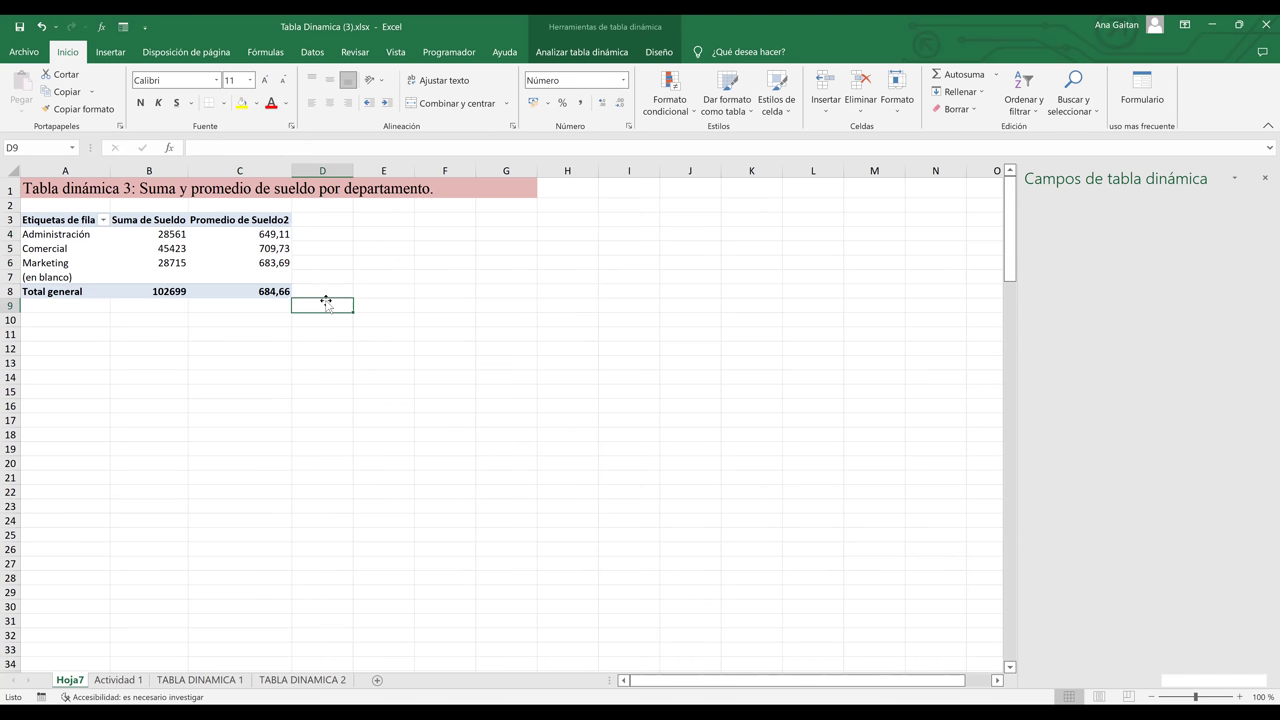
Examine the salary sum and average in the Administración row
click(272, 236)
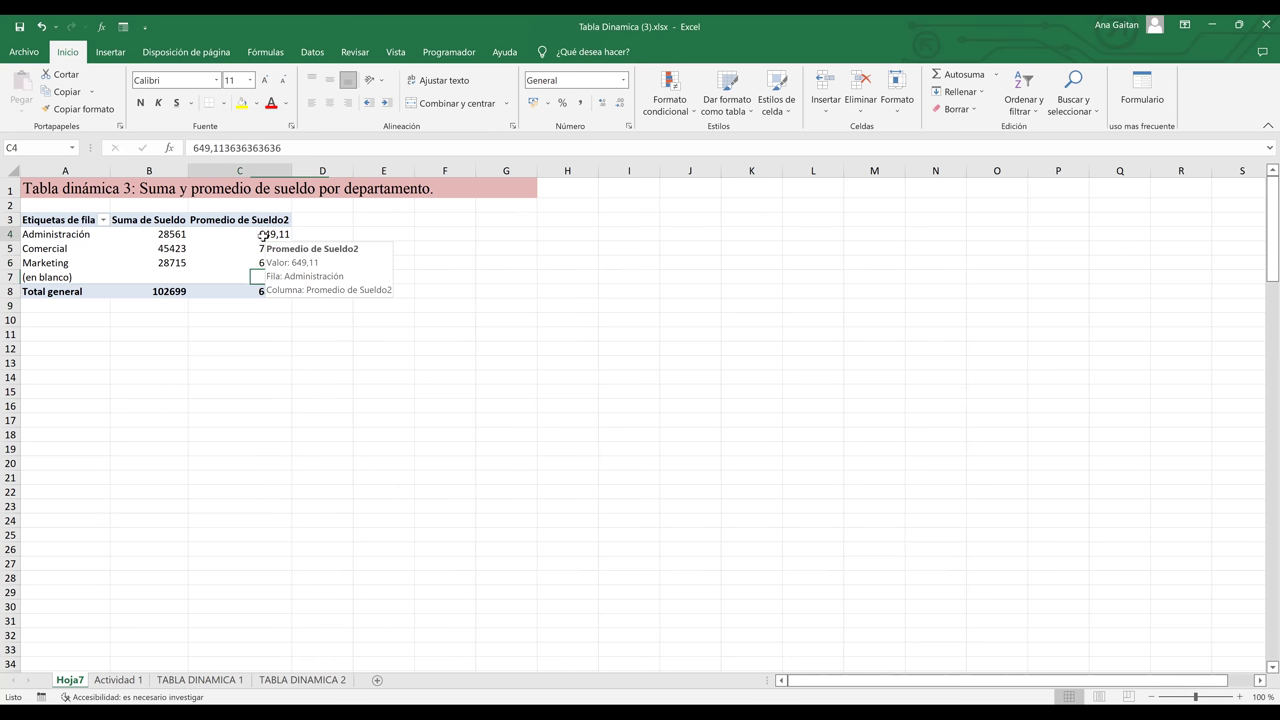
click(8, 234)
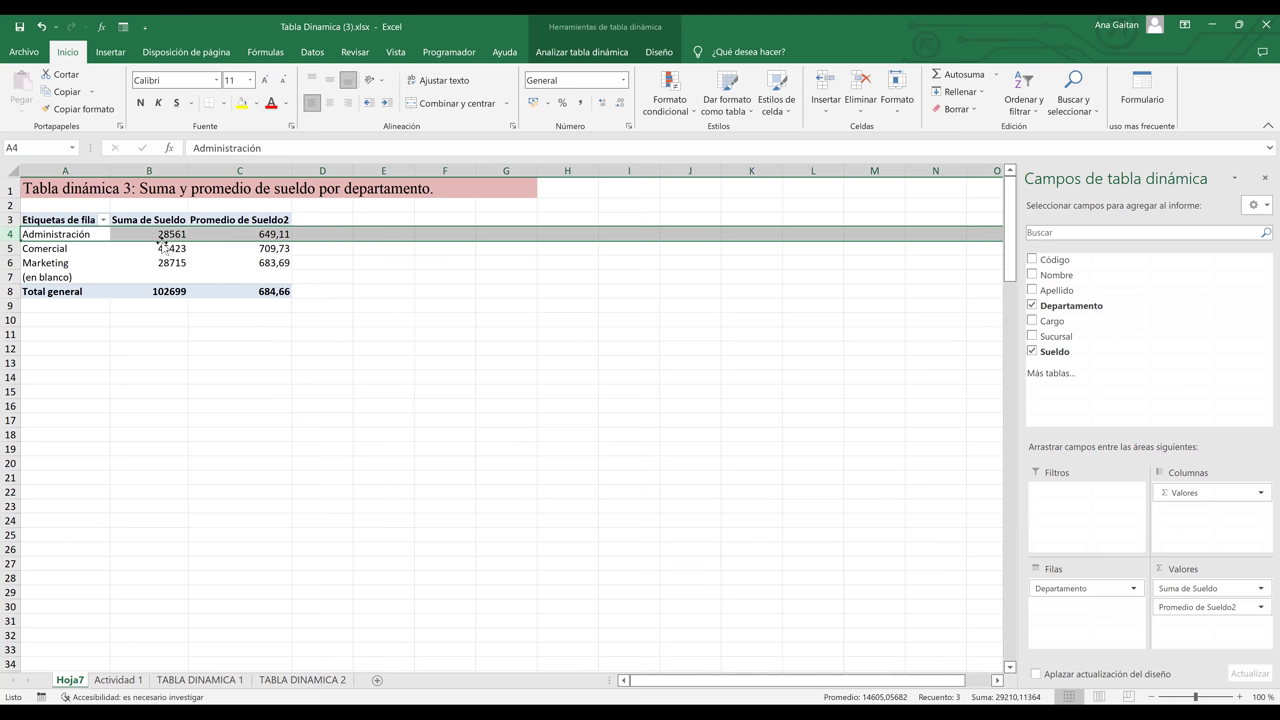
click(355, 251)
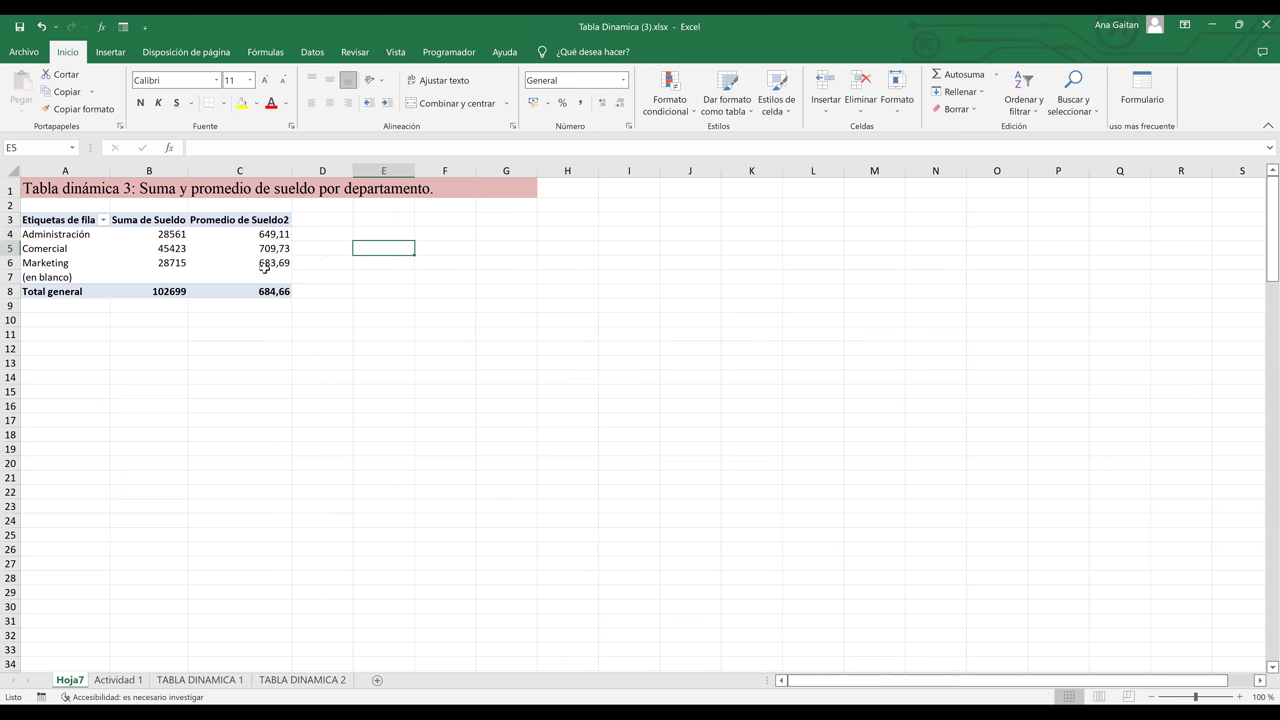
Undo the decimal reduction and remove the average Sueldo field from the values area
drag(264, 267, 267, 273)
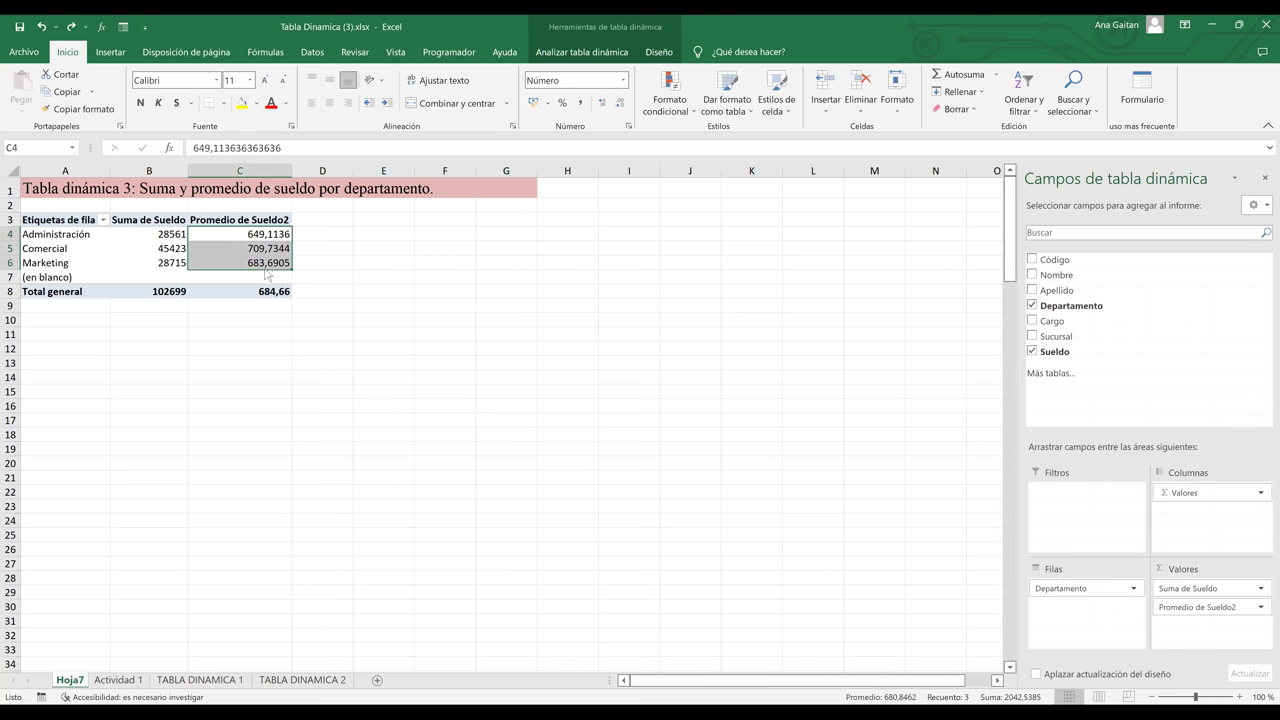
key(ctrl+c)
drag(1149, 338, 1172, 578)
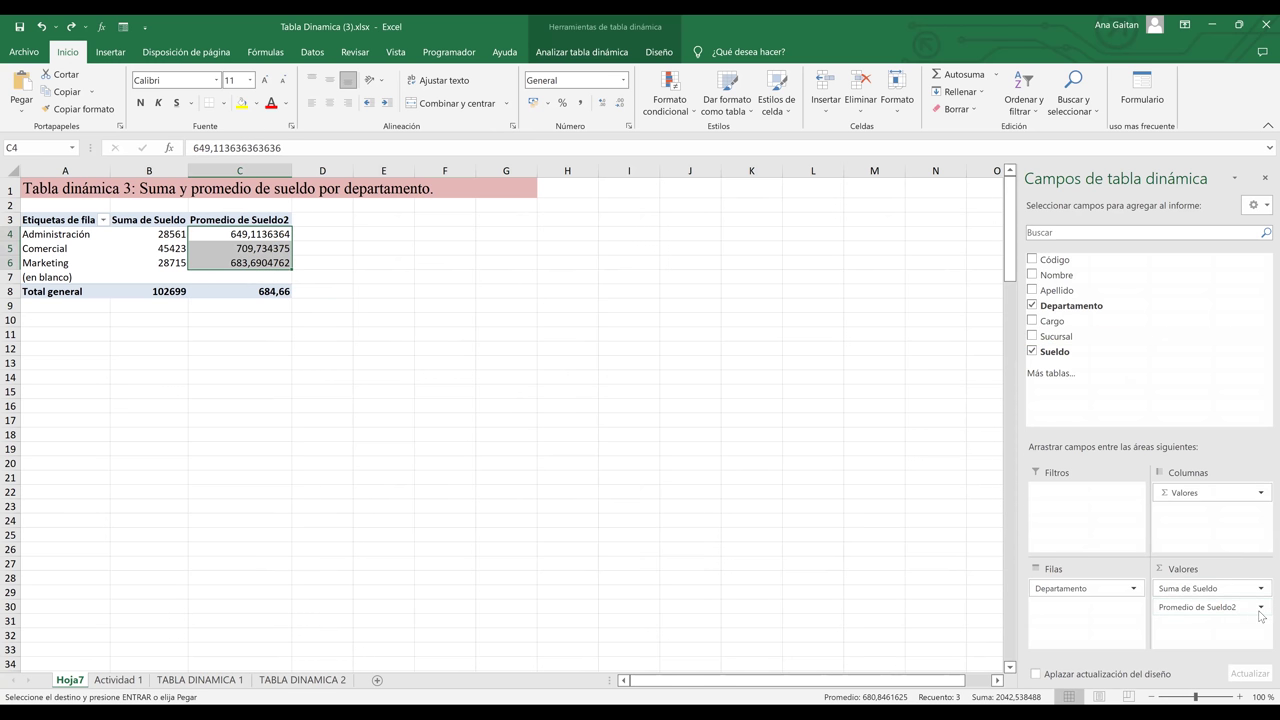
click(1193, 608)
click(1160, 576)
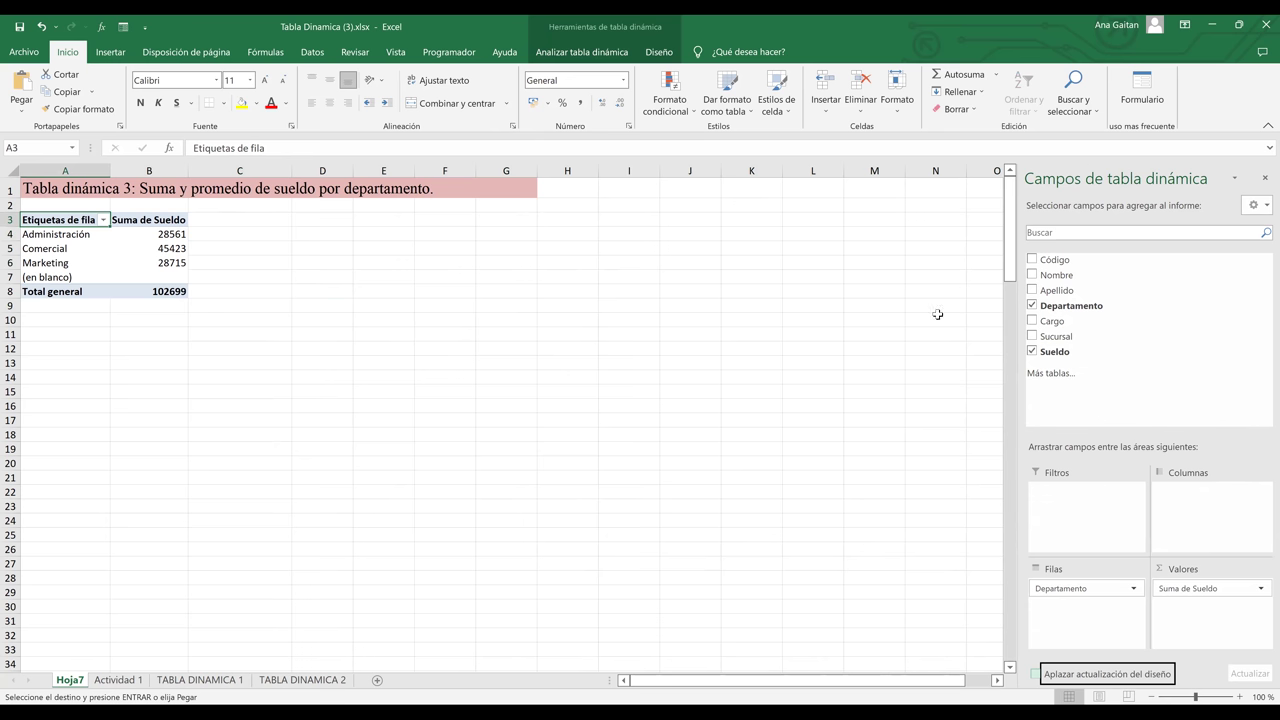
Add Sueldo to the values area again and summarize the second copy by Promedio
click(1078, 356)
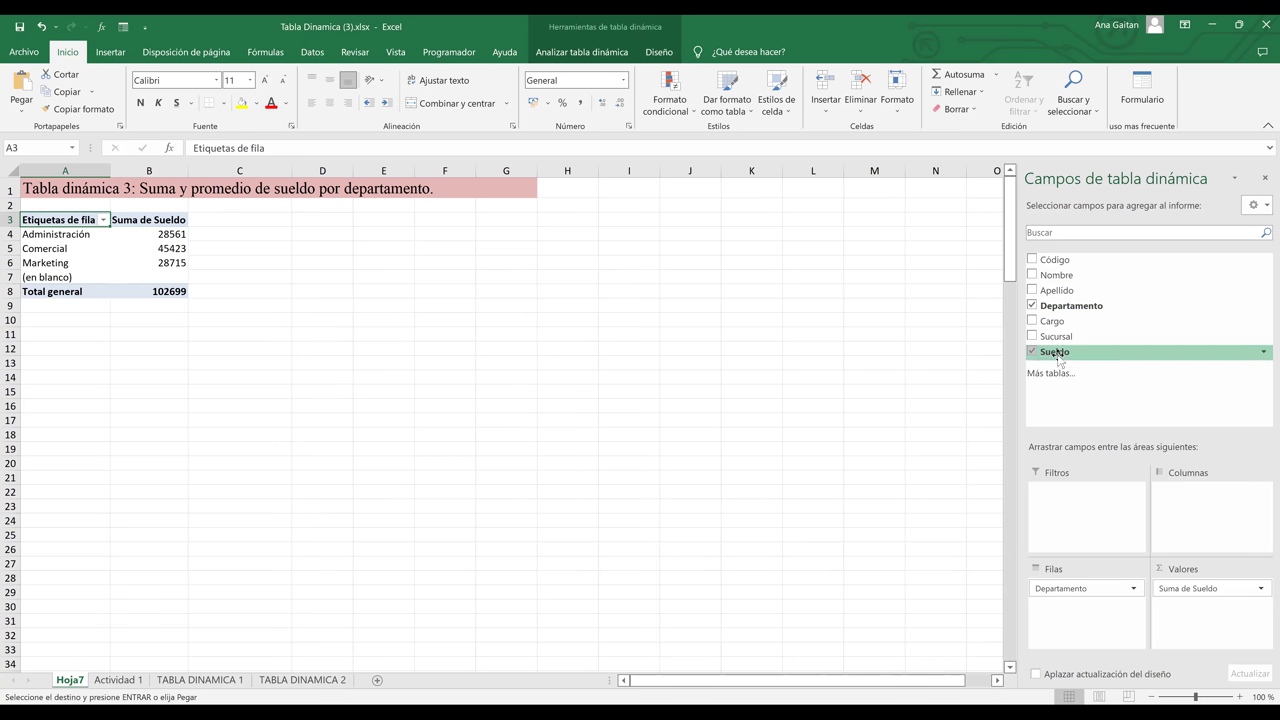
drag(1057, 358, 1190, 617)
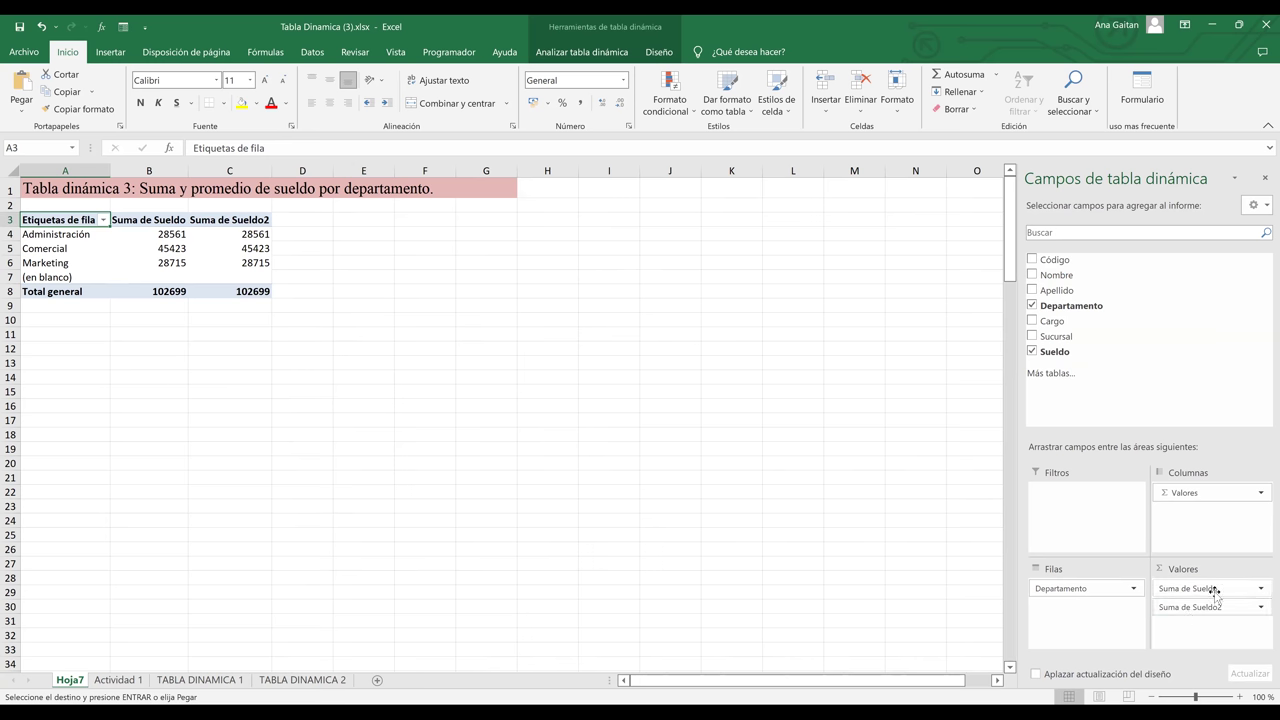
click(1212, 606)
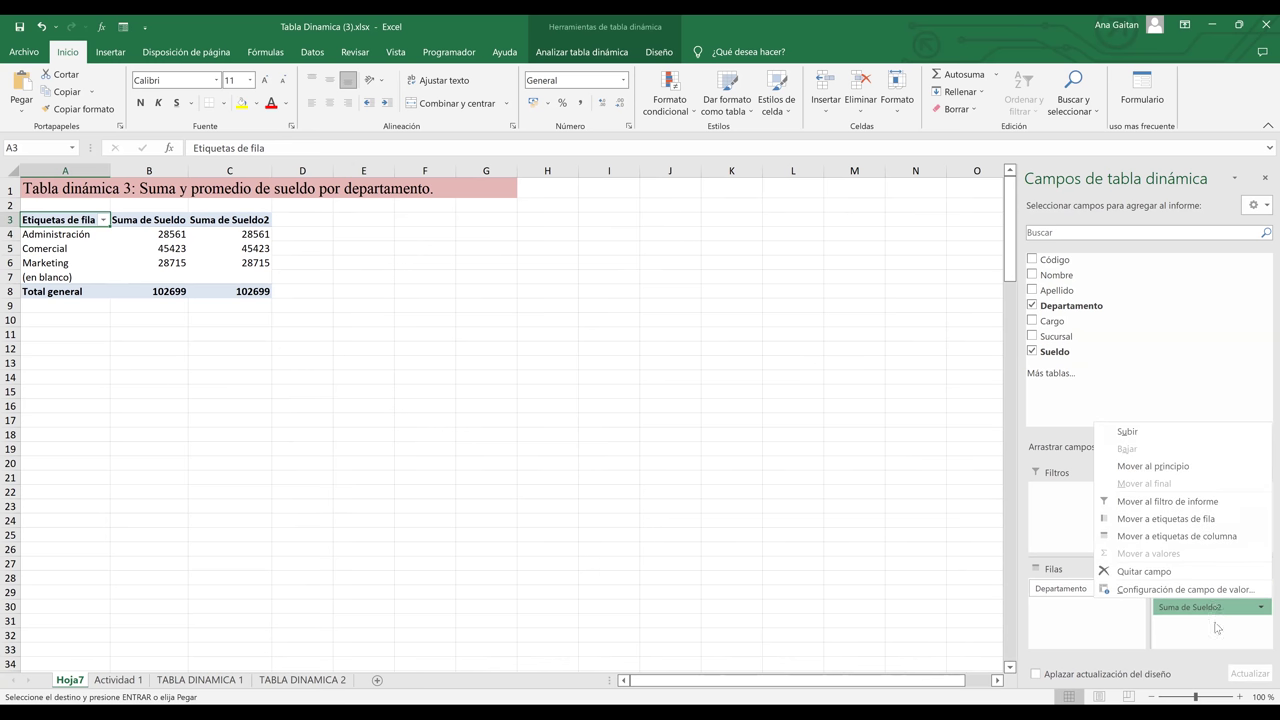
click(1214, 610)
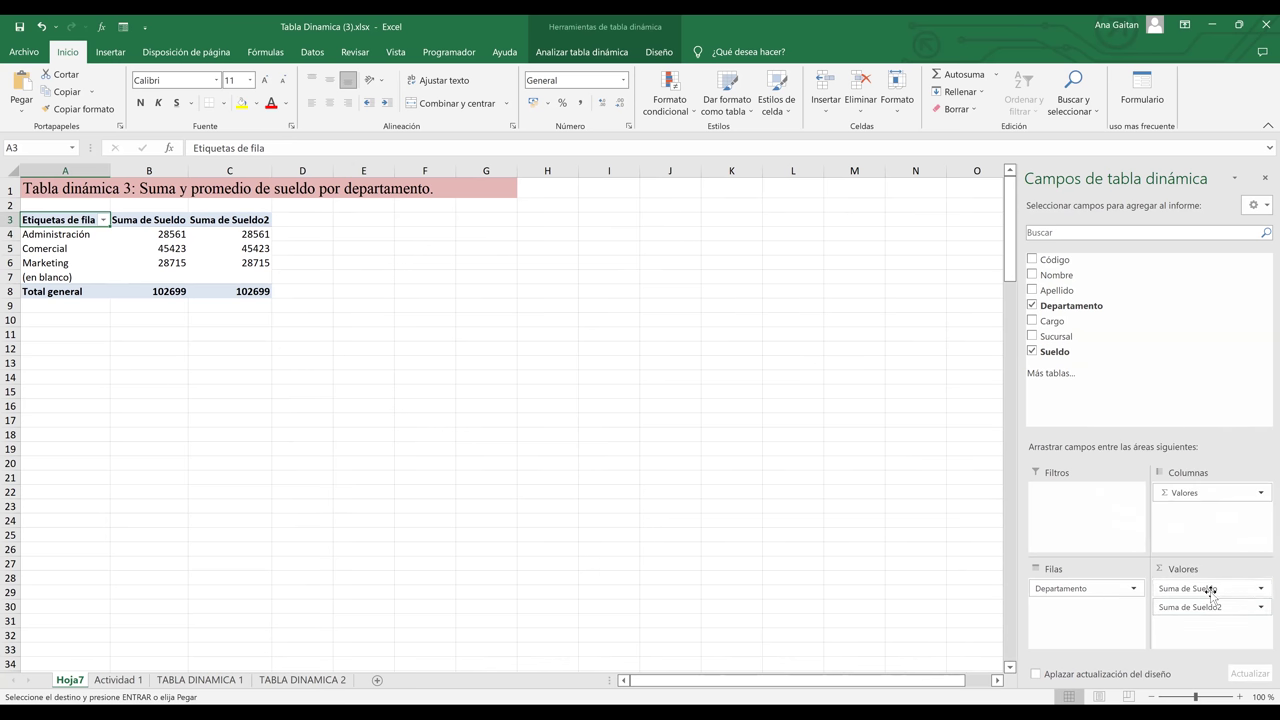
click(138, 248)
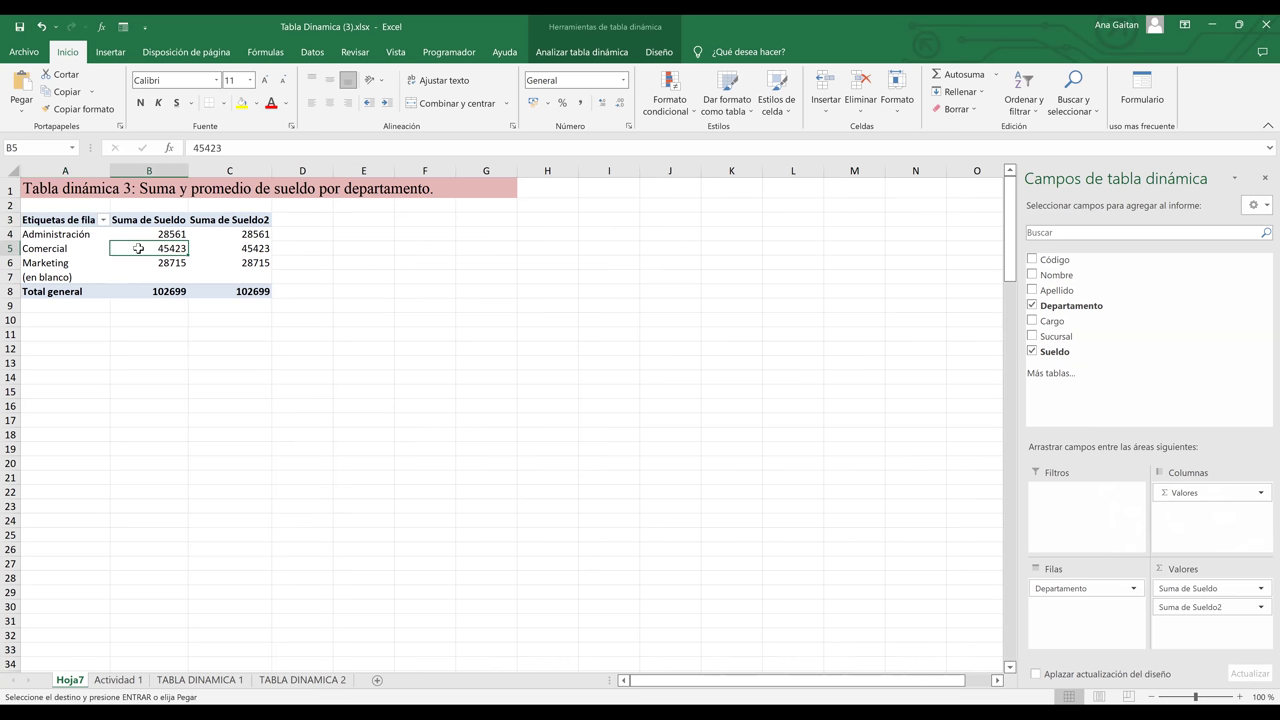
click(1207, 608)
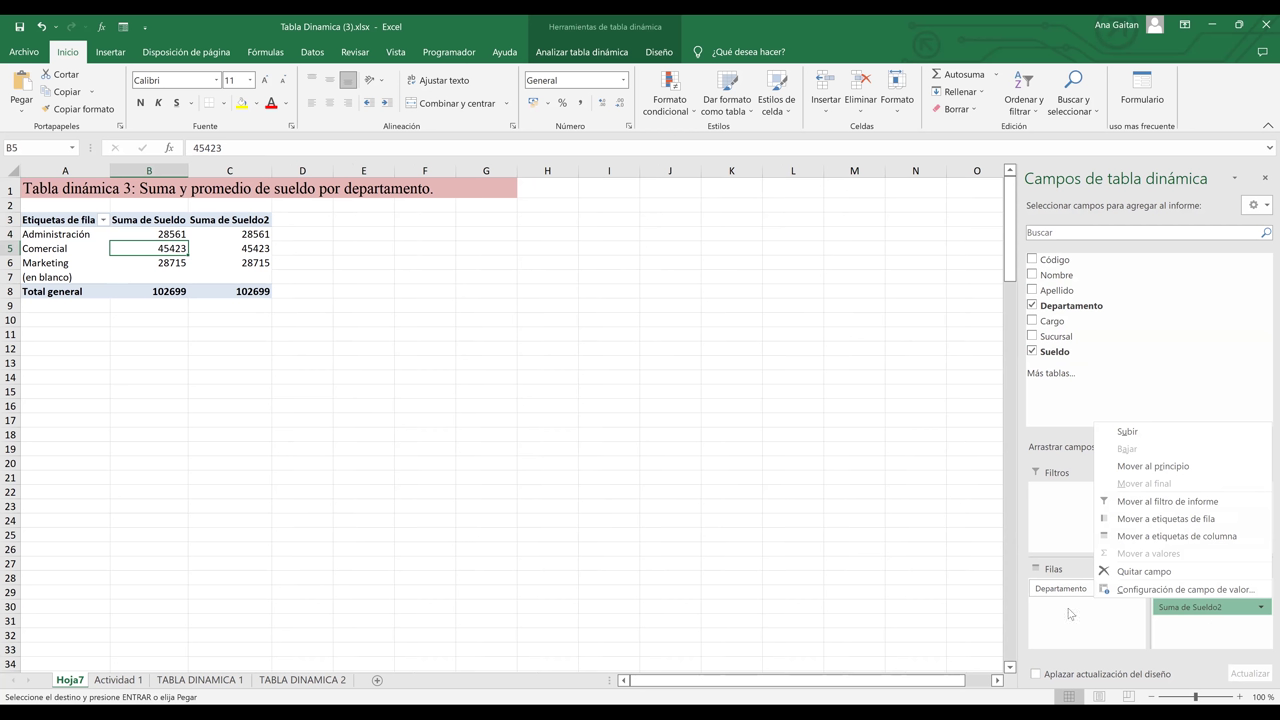
click(1234, 591)
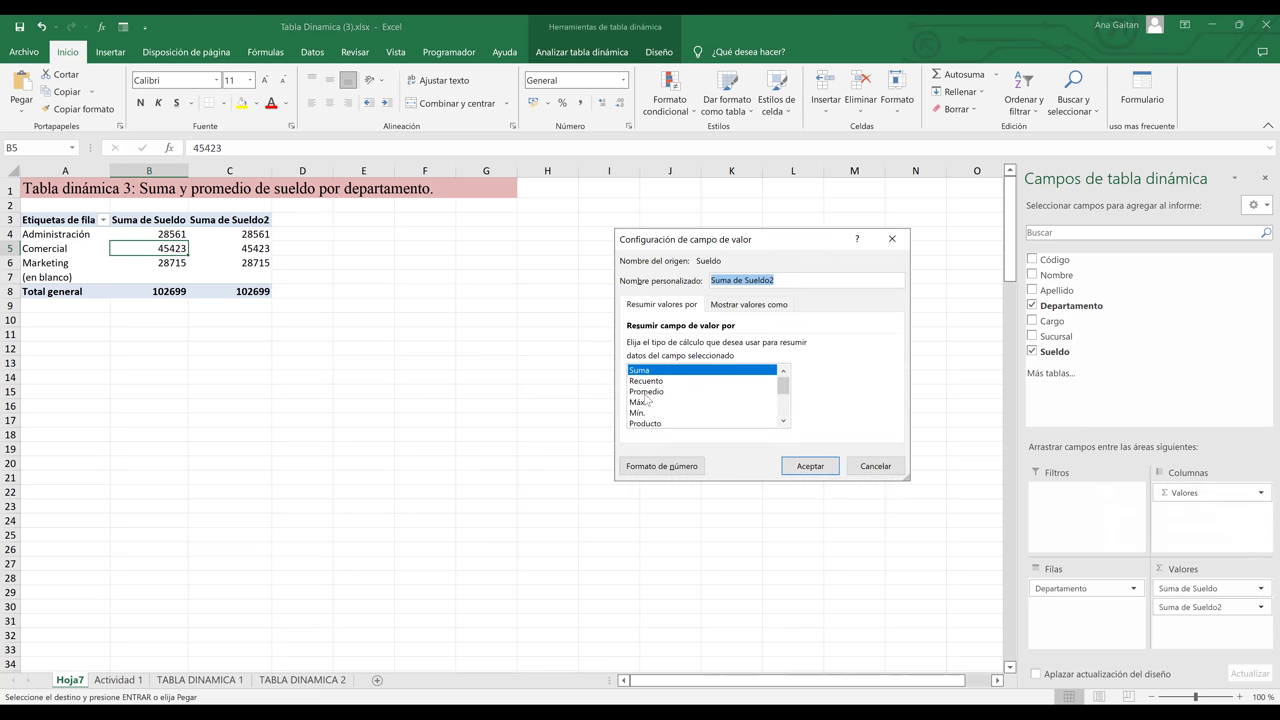
click(646, 392)
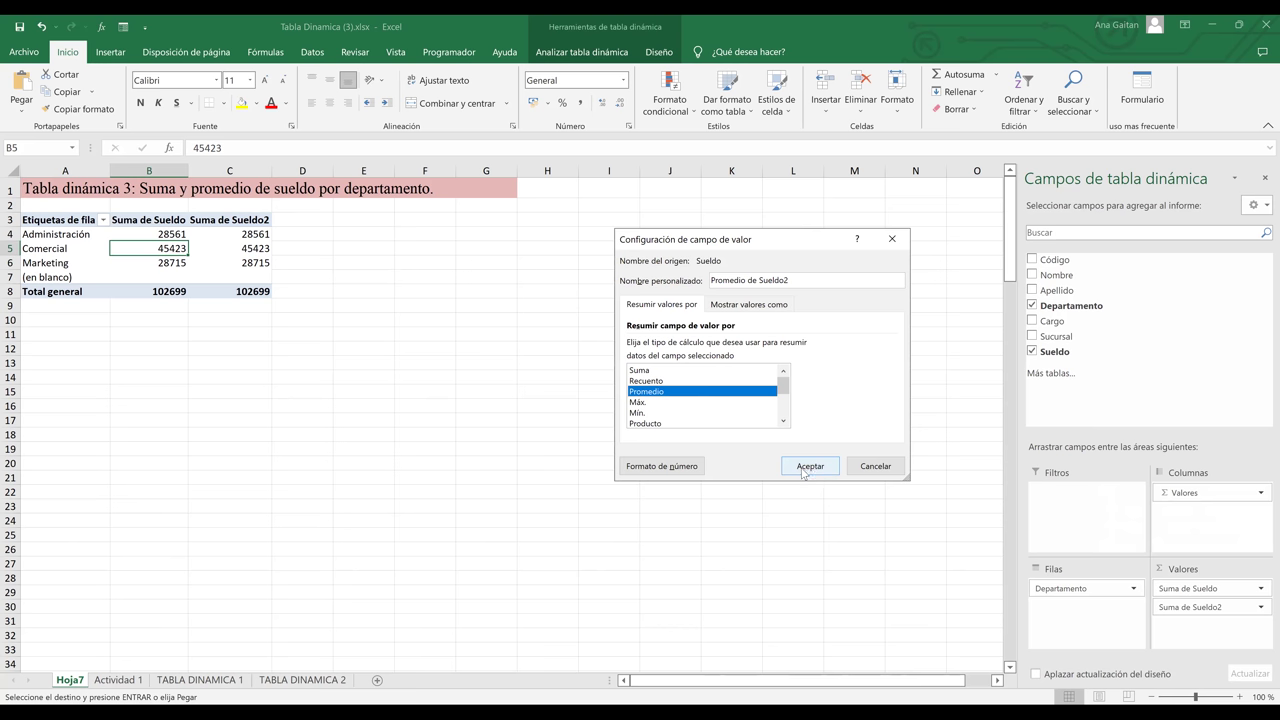
click(802, 467)
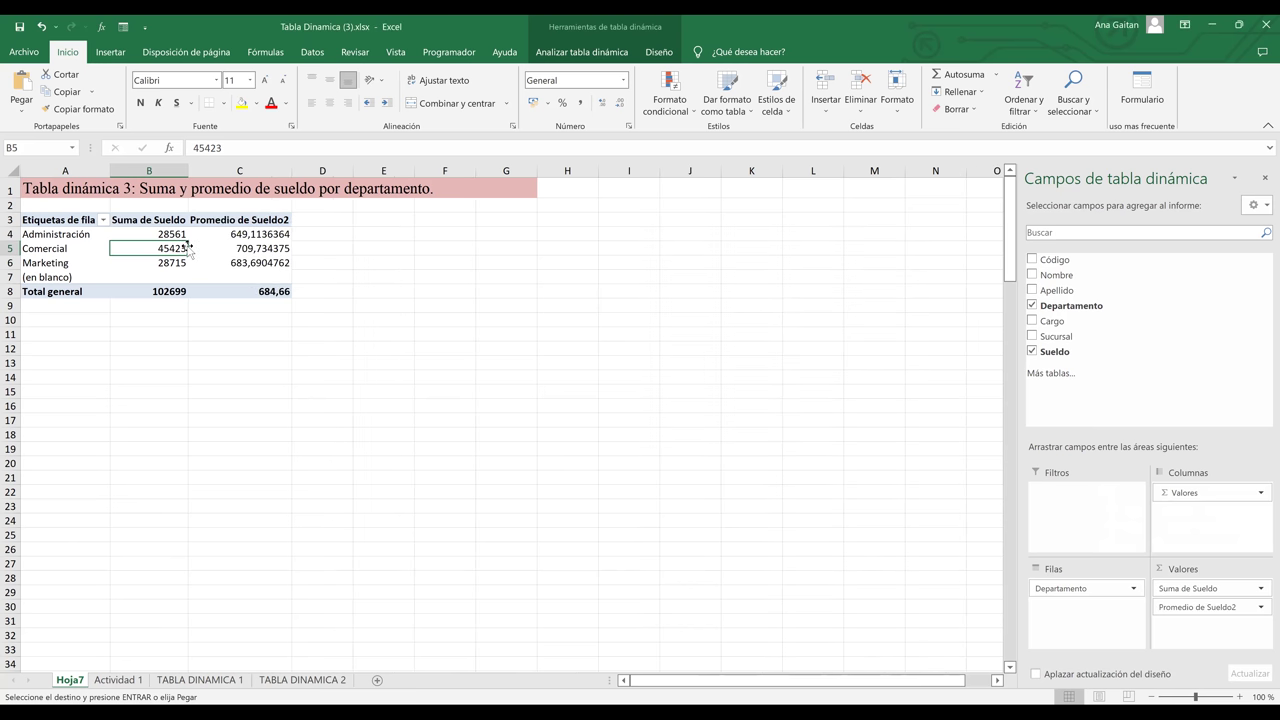
Remove all decimal places from the average salaries of Administración, Comercial and Marketing
click(233, 247)
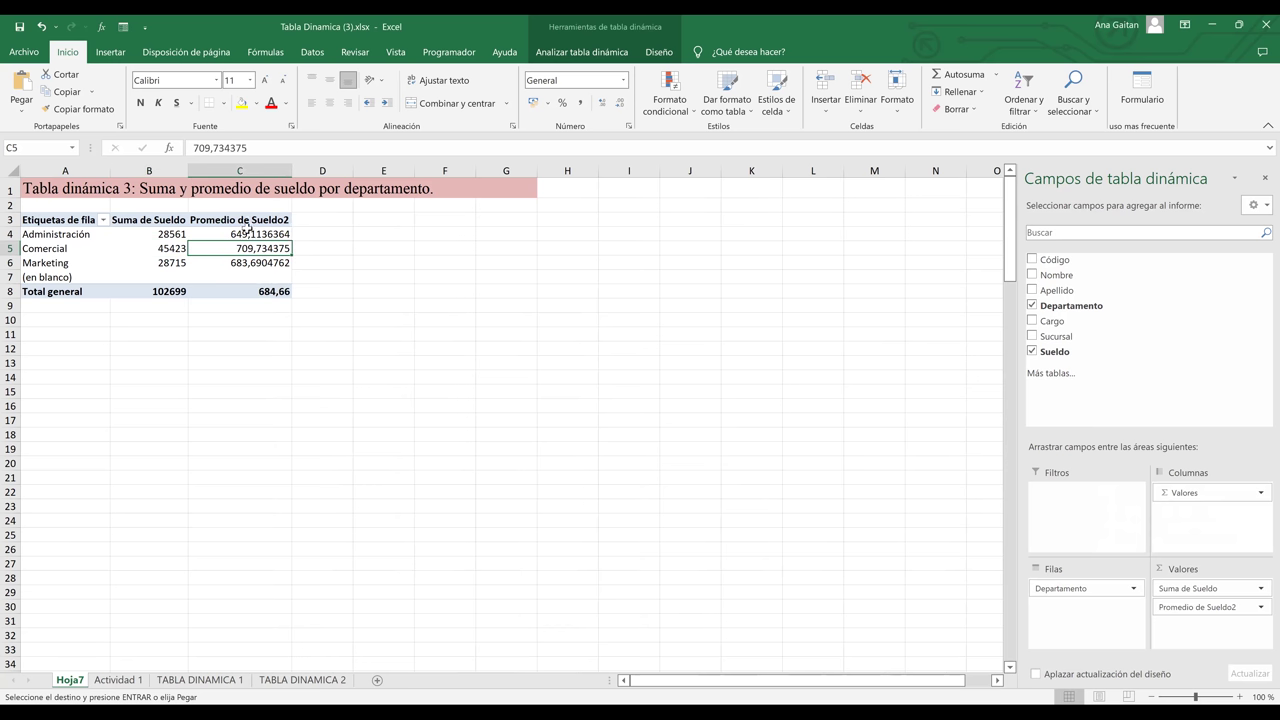
drag(247, 232, 236, 270)
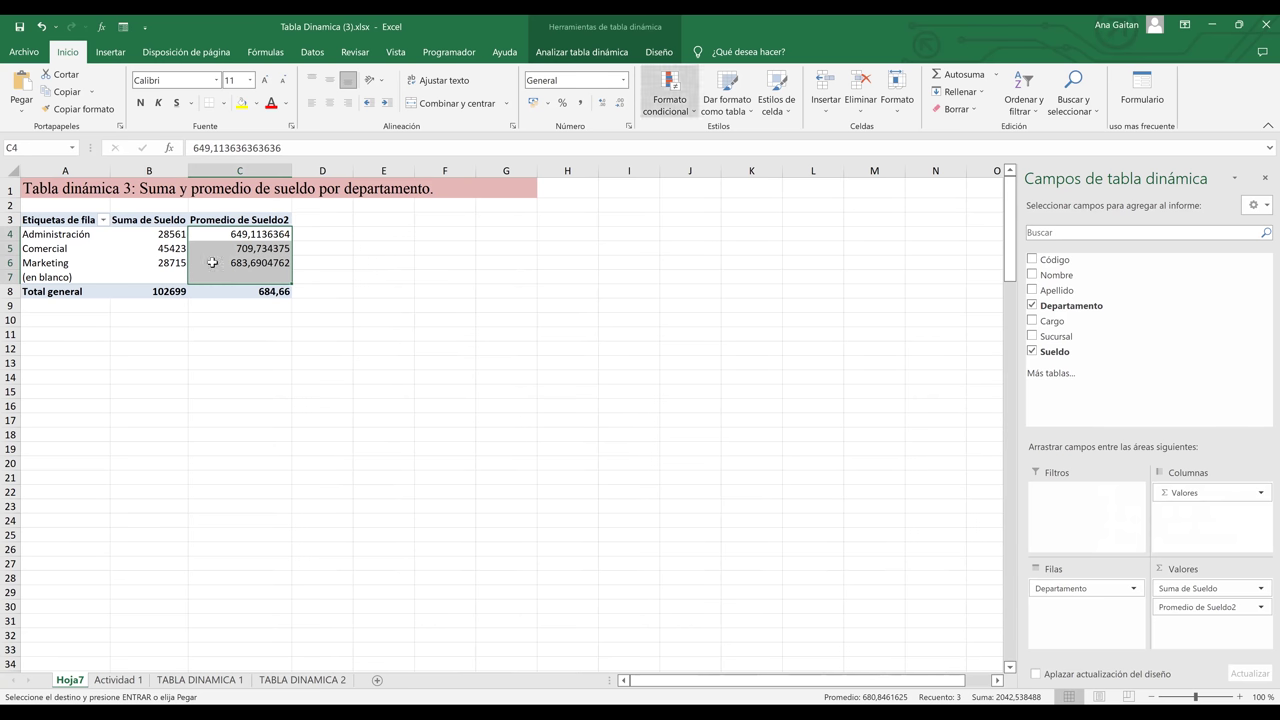
key(alt+o)
key(9)
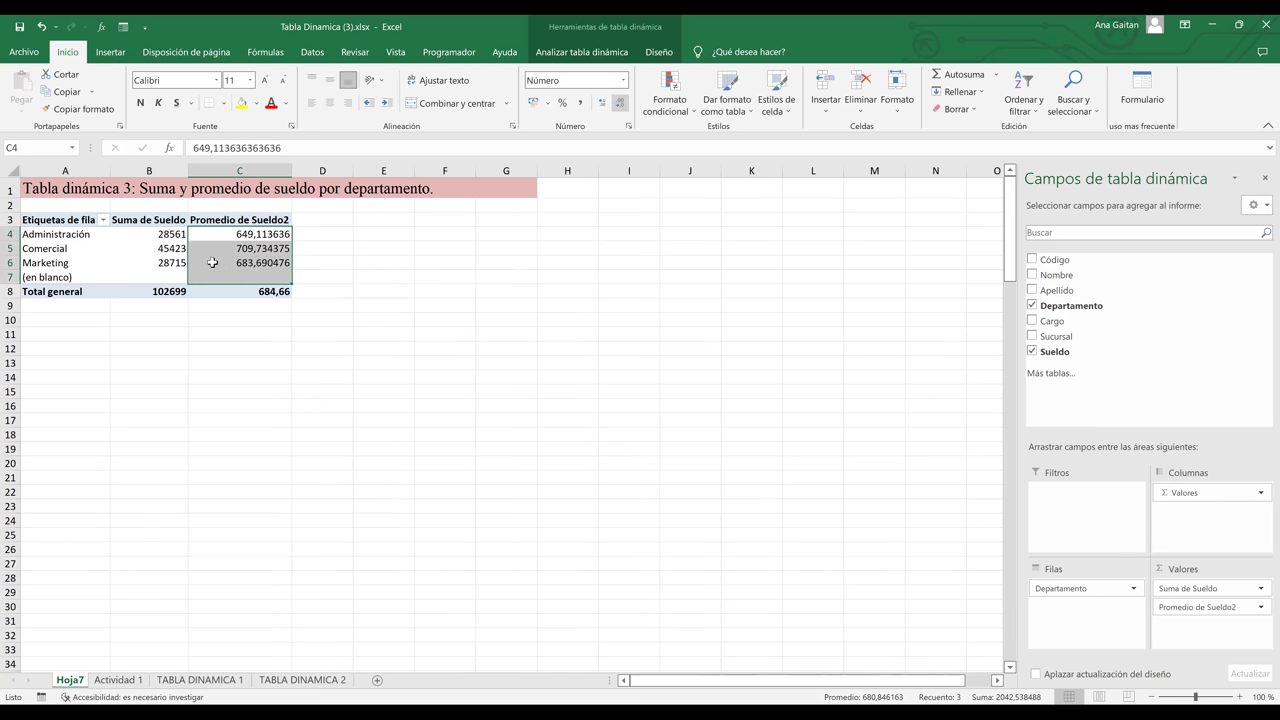
key(alt+o)
key(9)
key(alt+o)
key(9)
key(alt+o)
key(9)
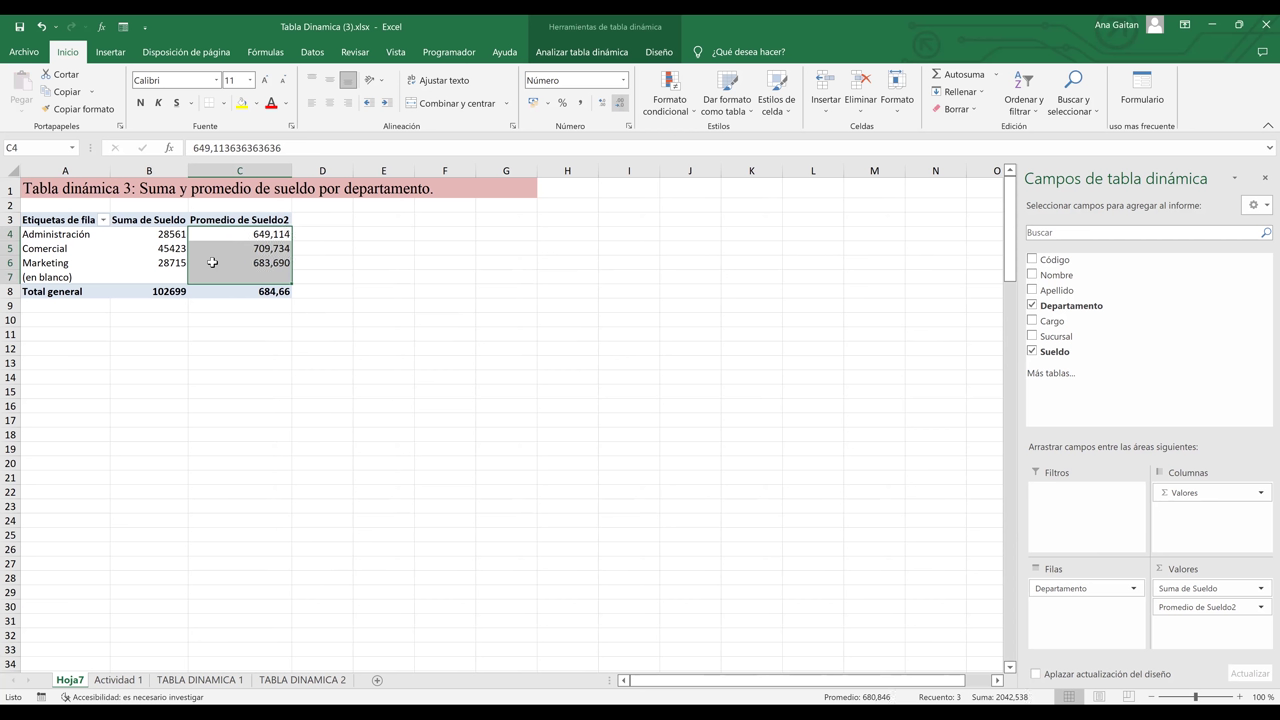
key(alt+o)
key(9)
key(alt+o)
key(9)
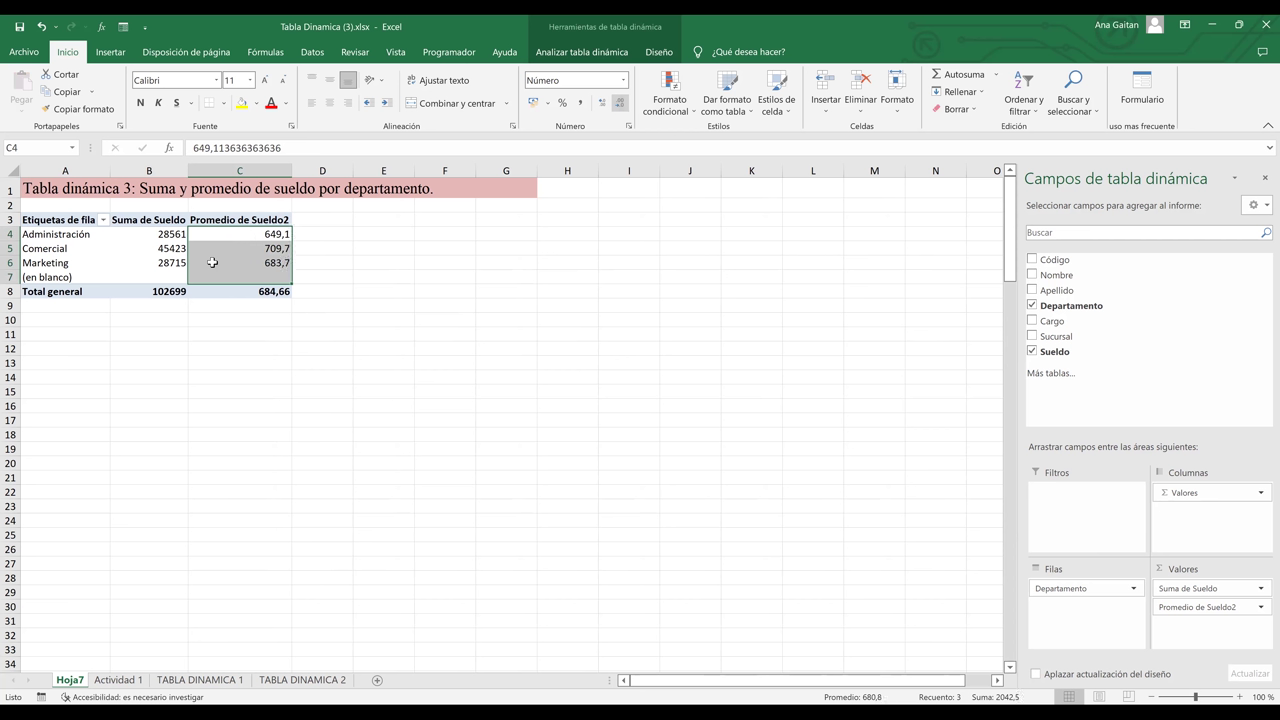
key(alt+o)
key(9)
click(326, 245)
Examine the salary sum and average for Administración, Comercial and Marketing
click(277, 234)
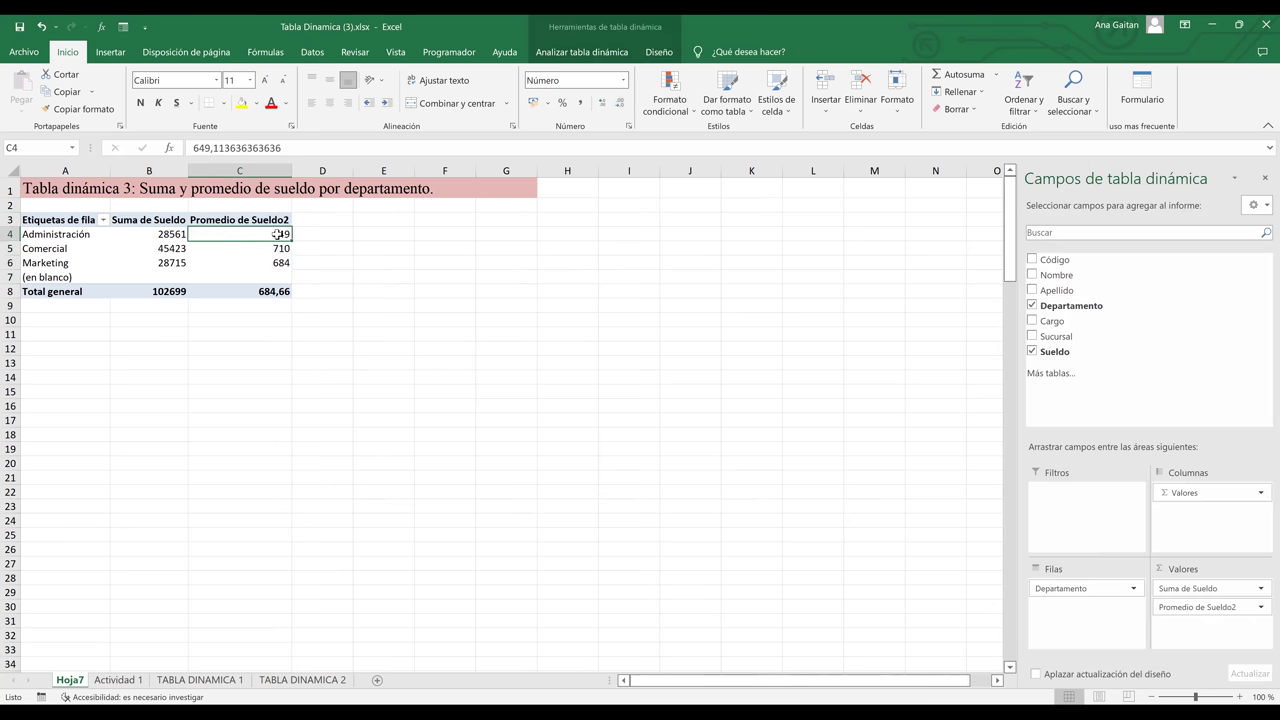
click(10, 234)
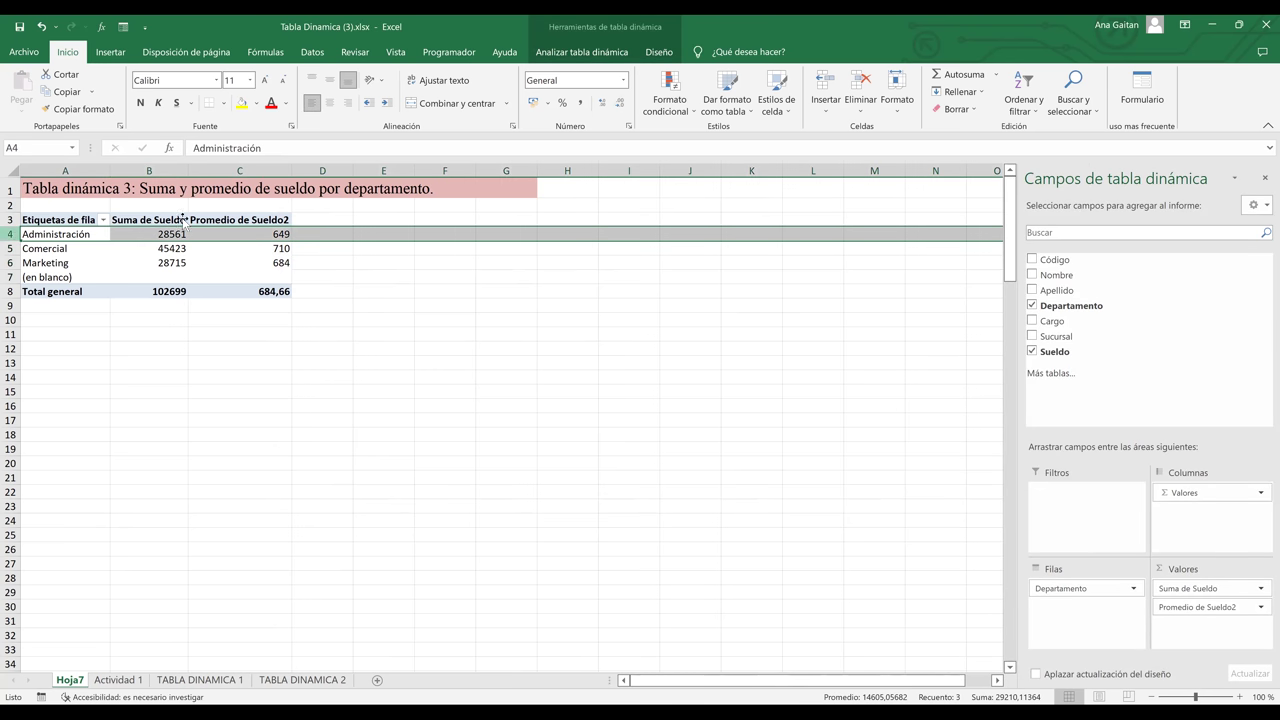
click(276, 249)
click(10, 248)
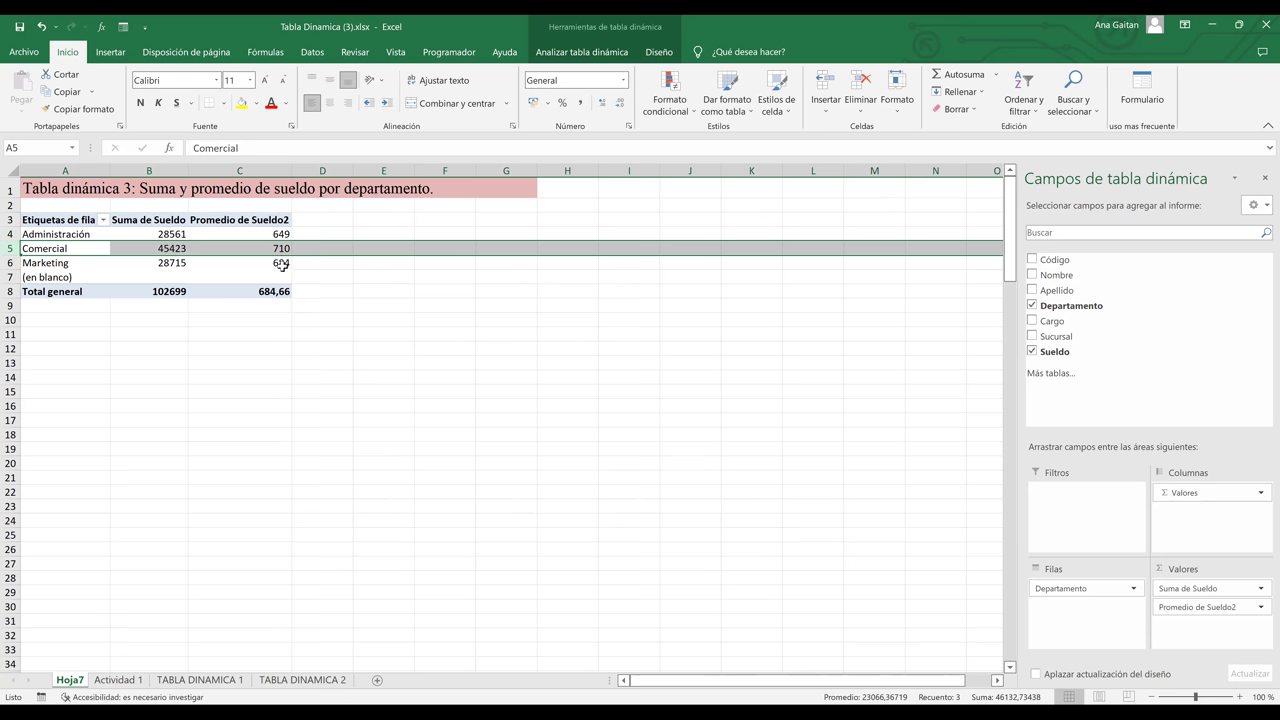
click(10, 262)
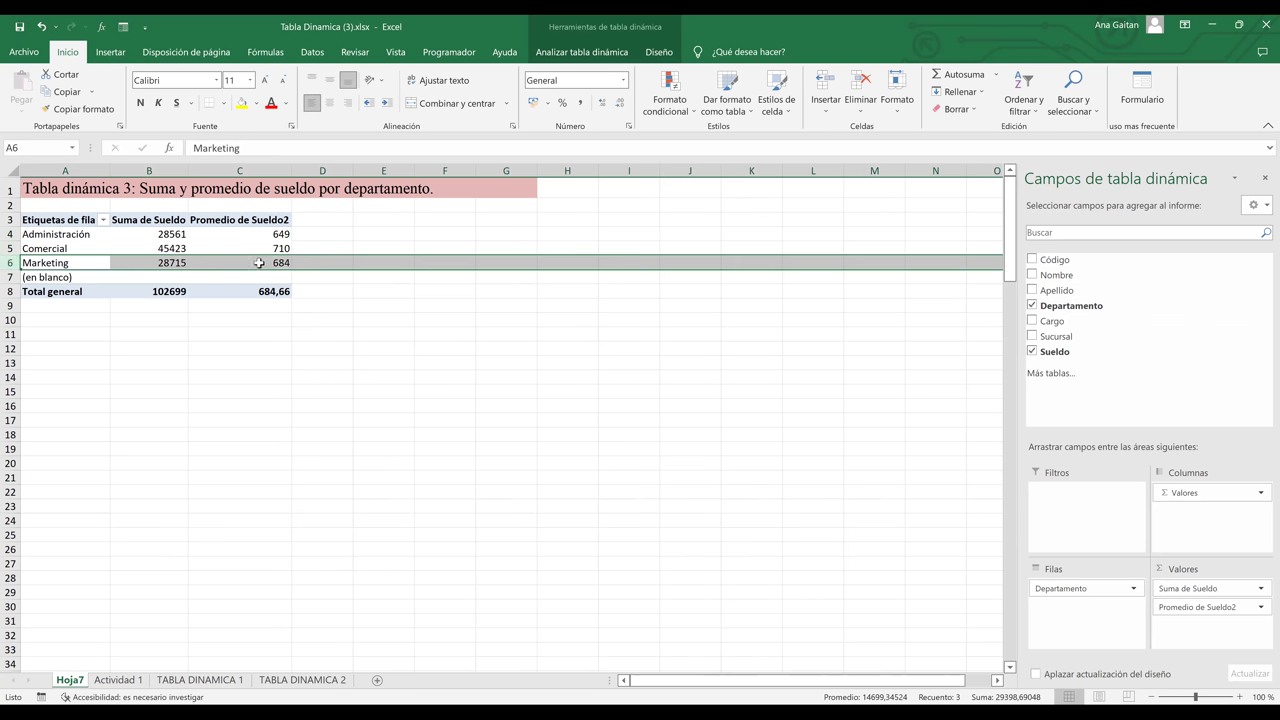
click(474, 284)
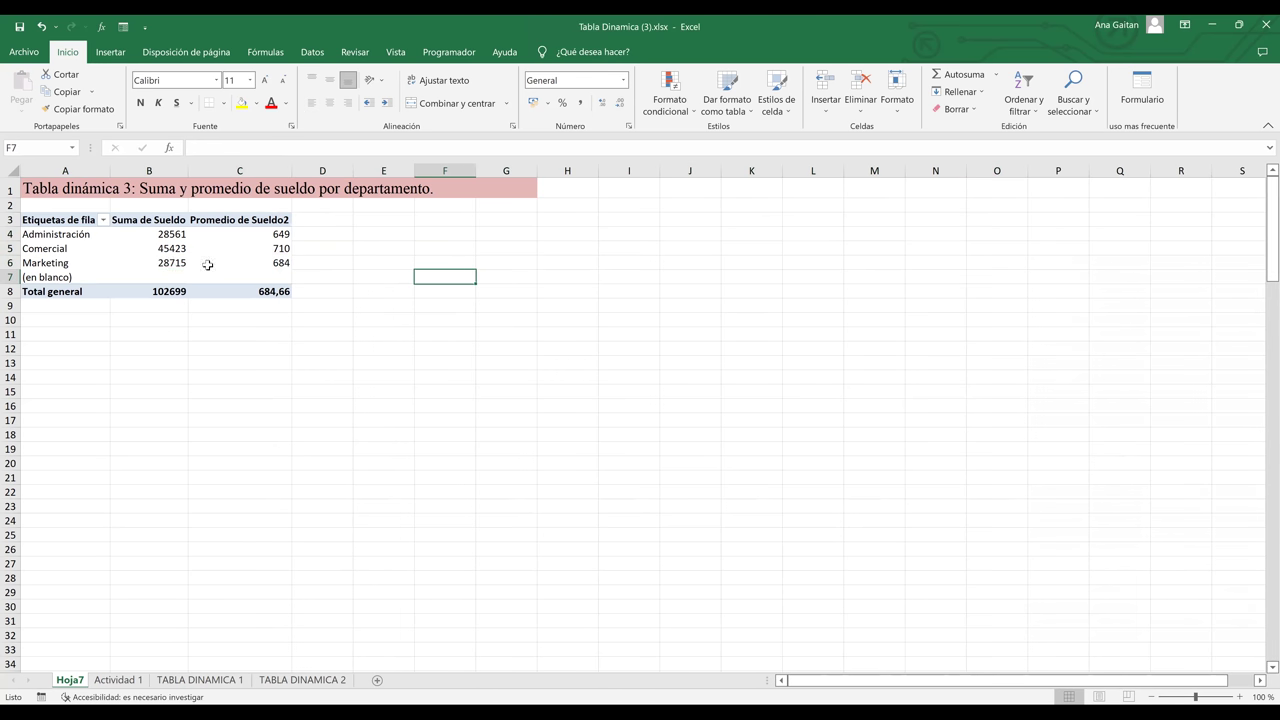
click(144, 261)
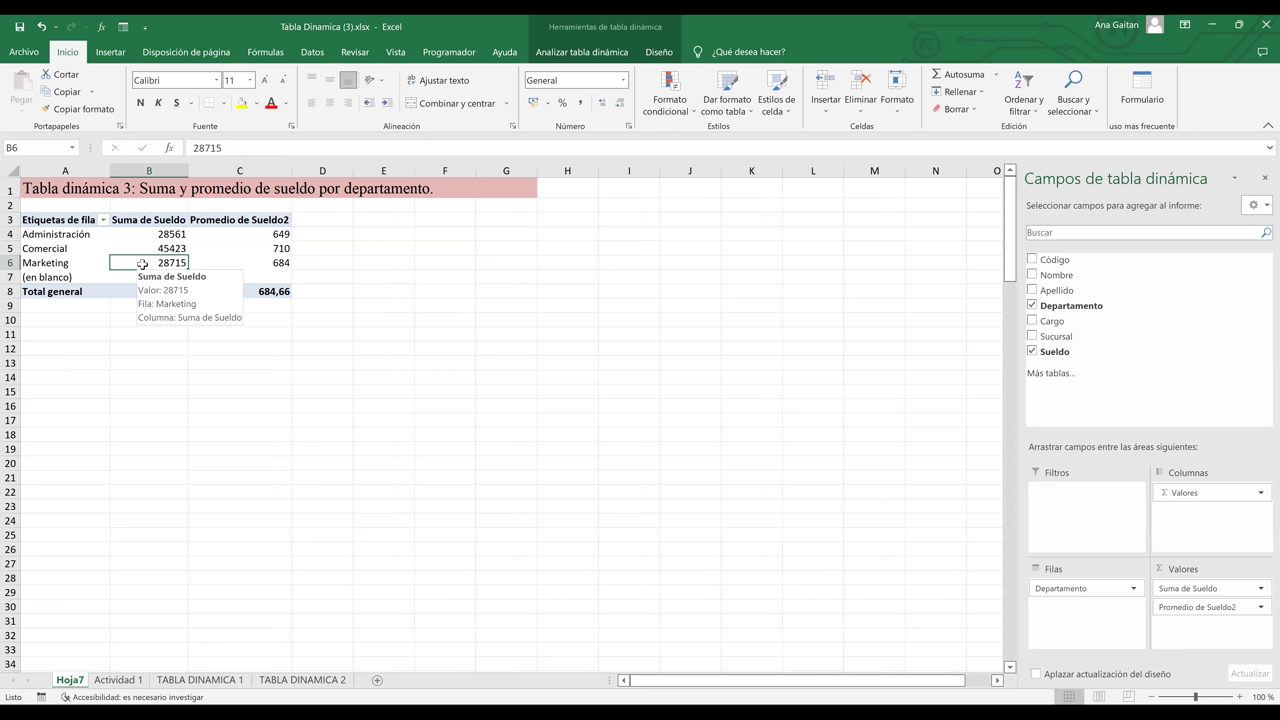
click(156, 239)
click(156, 247)
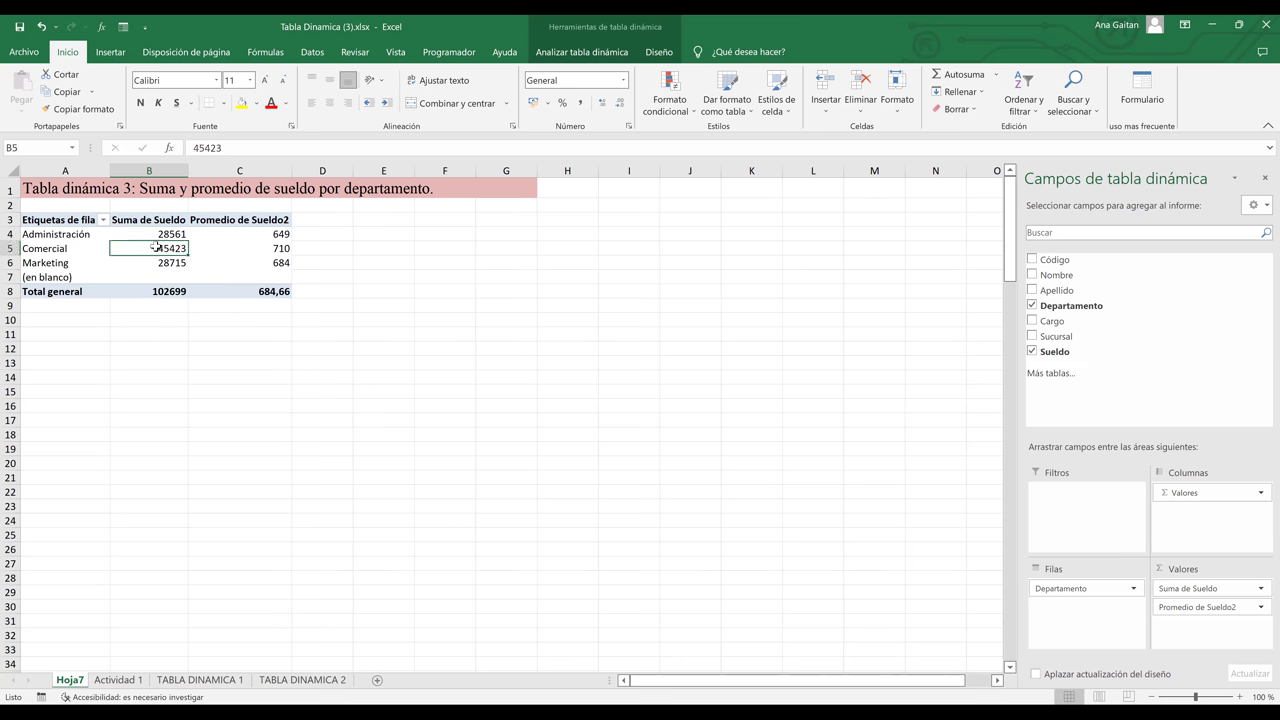
click(154, 261)
drag(154, 236, 155, 263)
click(220, 249)
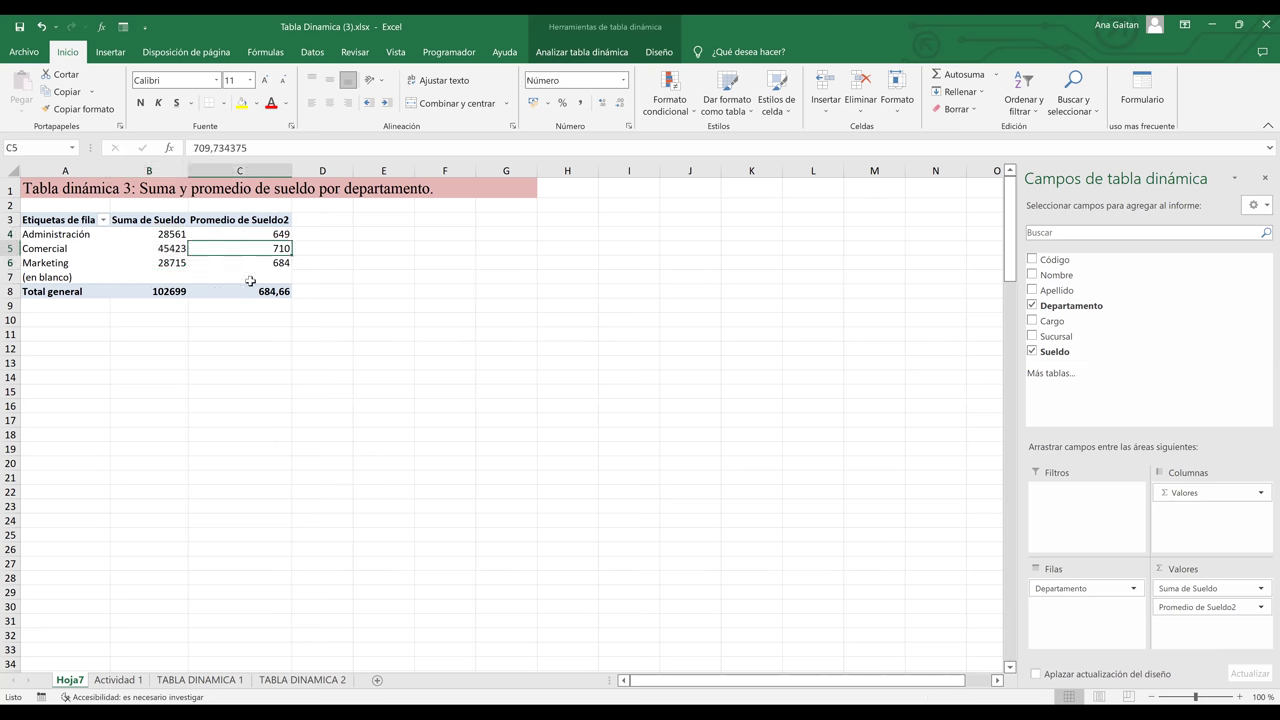
click(298, 332)
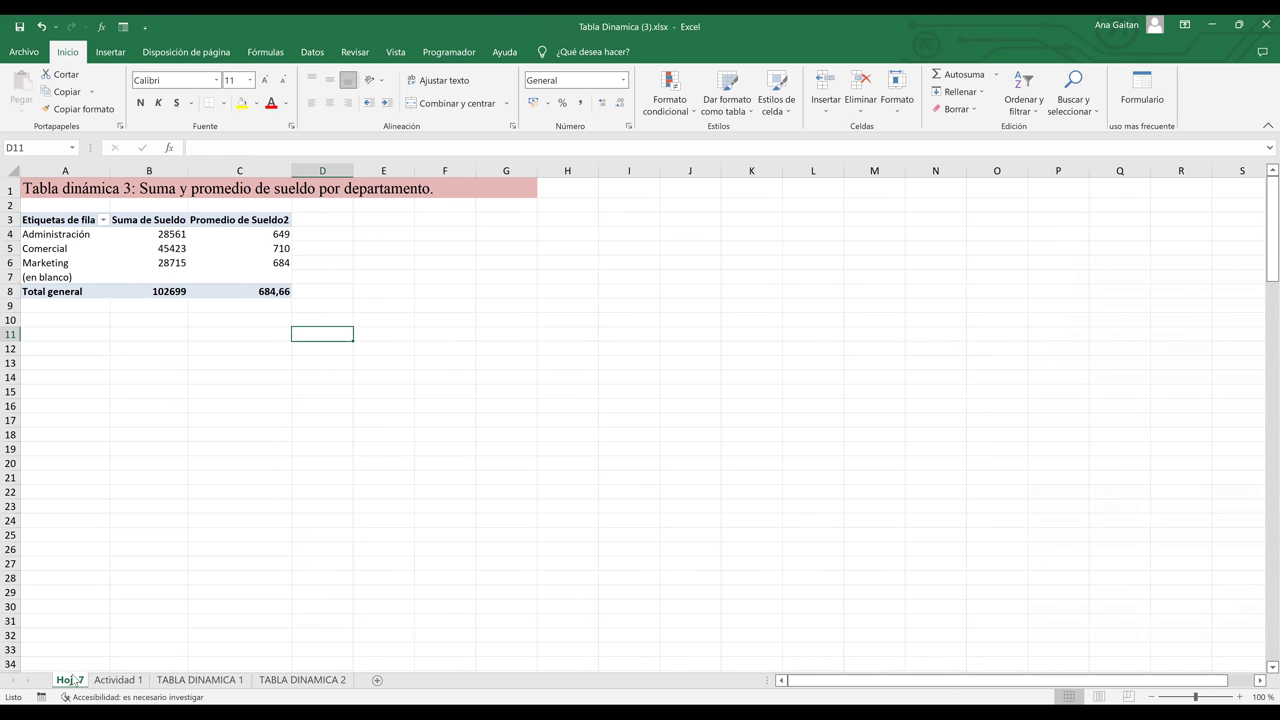
Rename the Hoja7 sheet as TABLA DINAMICA 3 and move it after TABLA DINAMICA 2
drag(73, 681, 77, 683)
text(TABLA D)
text(IMANI)
key(BackSpace)
key(BackSpace)
key(BackSpace)
key(BackSpace)
text(NAMICA 3)
key(Return)
click(160, 657)
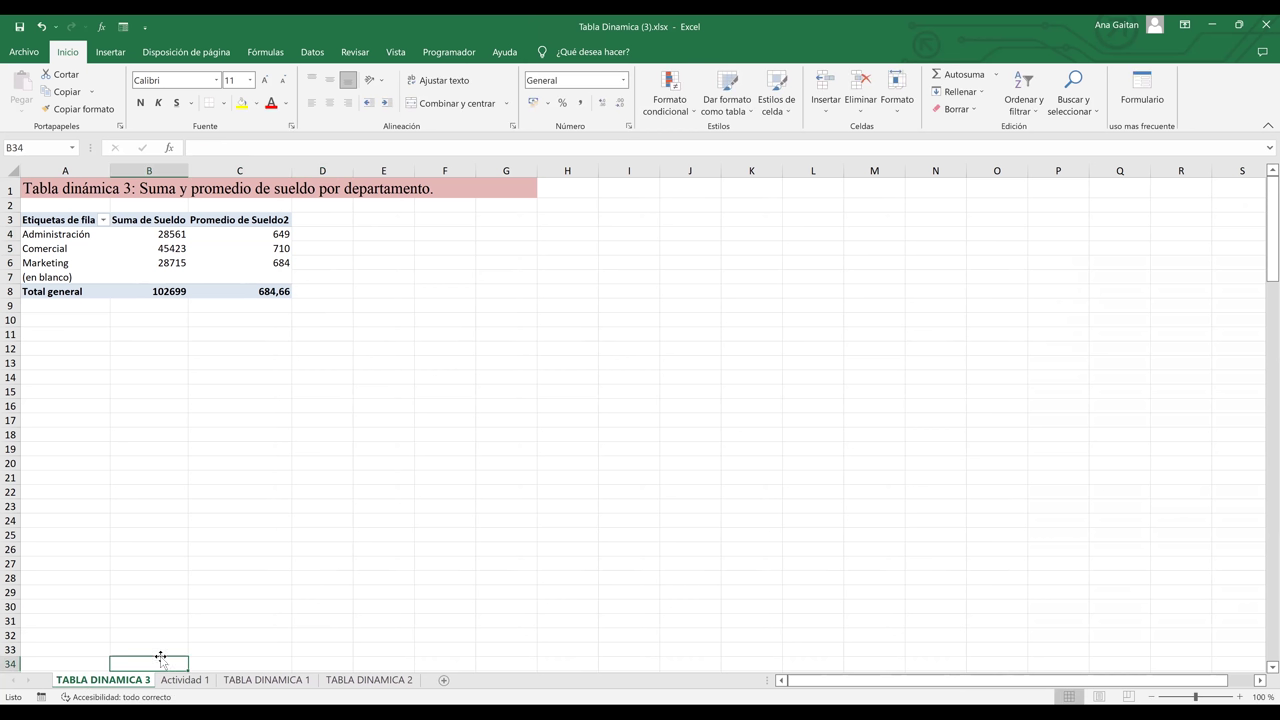
drag(114, 678, 423, 682)
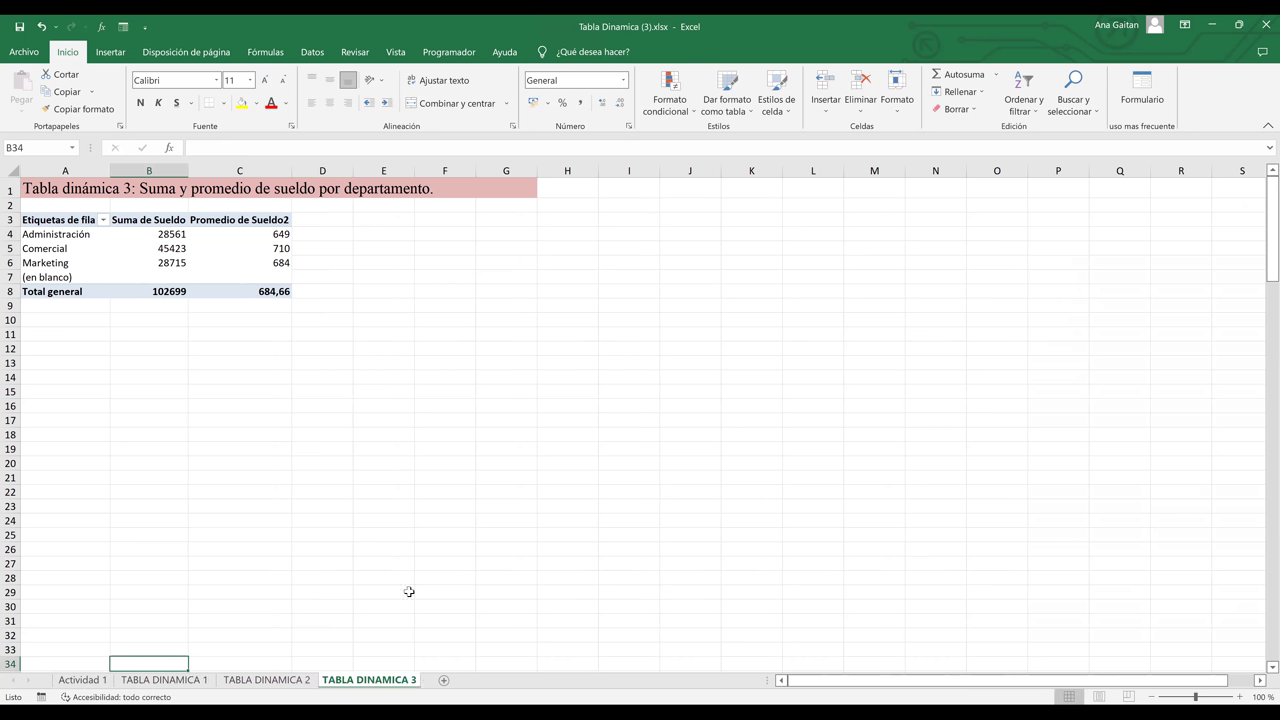
Read the Tabla dinámica 4 request on the Actividad 1 sheet and select a Departamento cell in the employee data
click(82, 679)
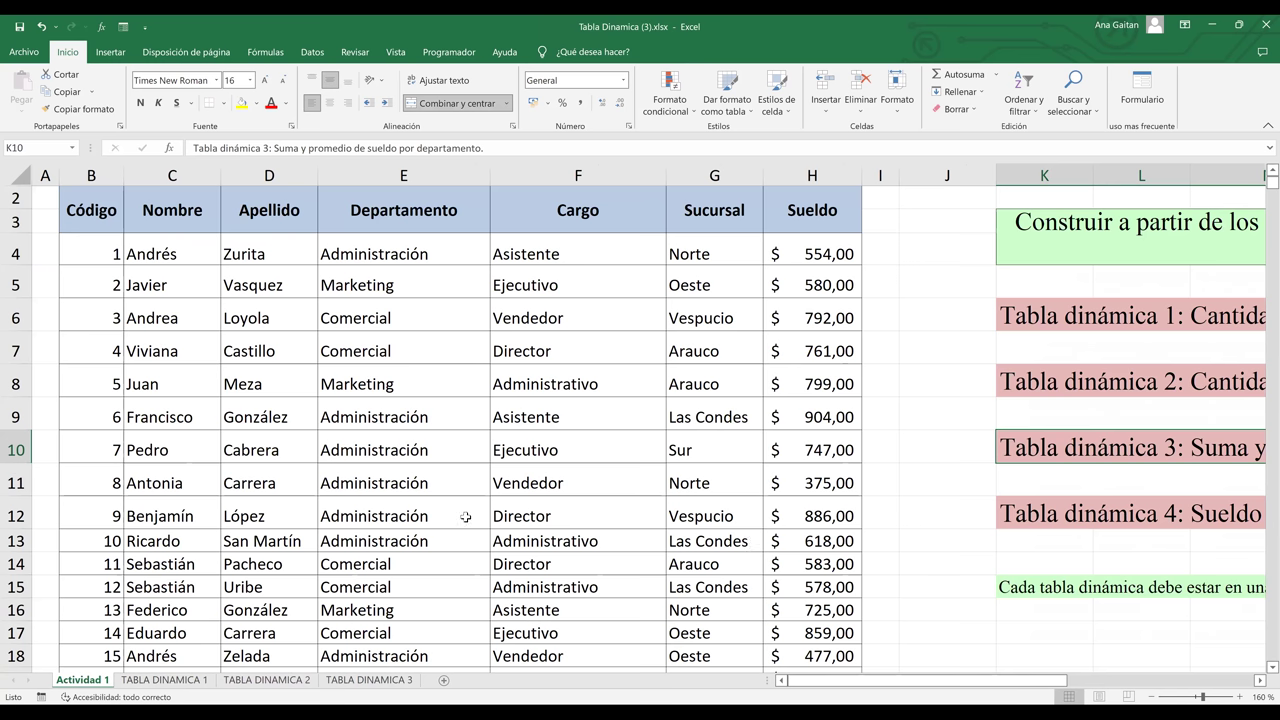
key(Down)
key(Down)
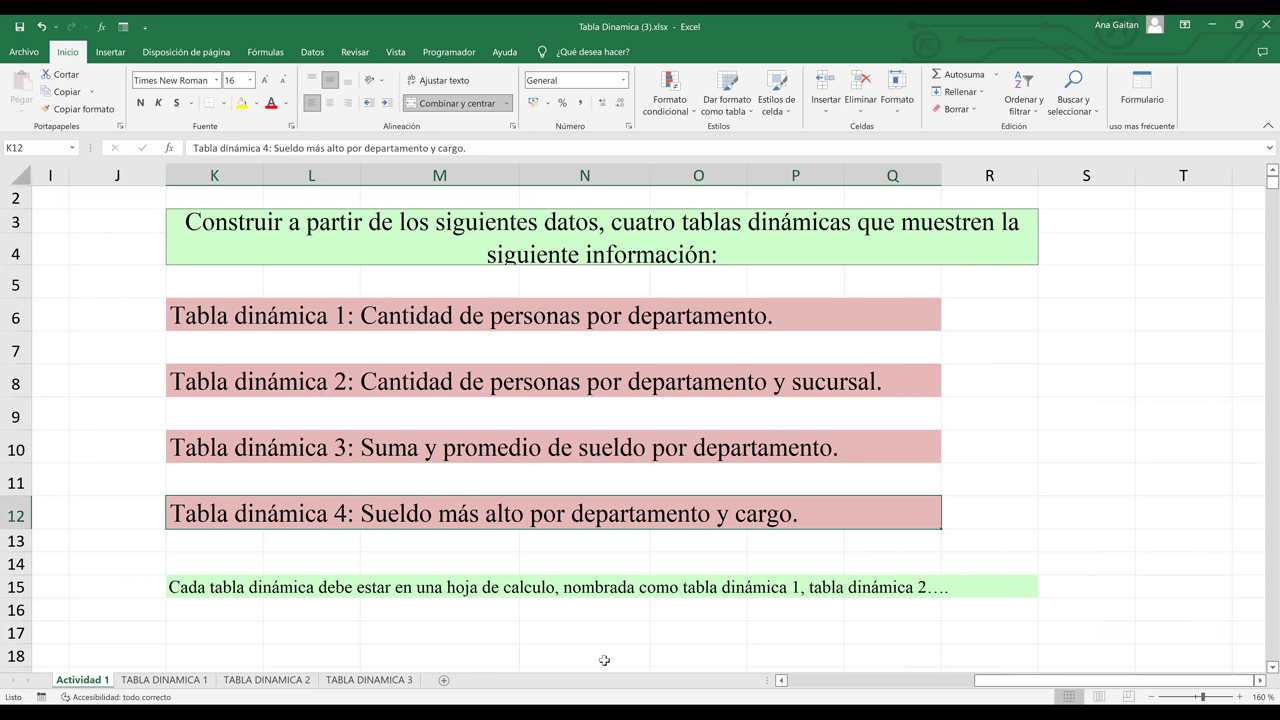
drag(1010, 690, 786, 663)
key(Down)
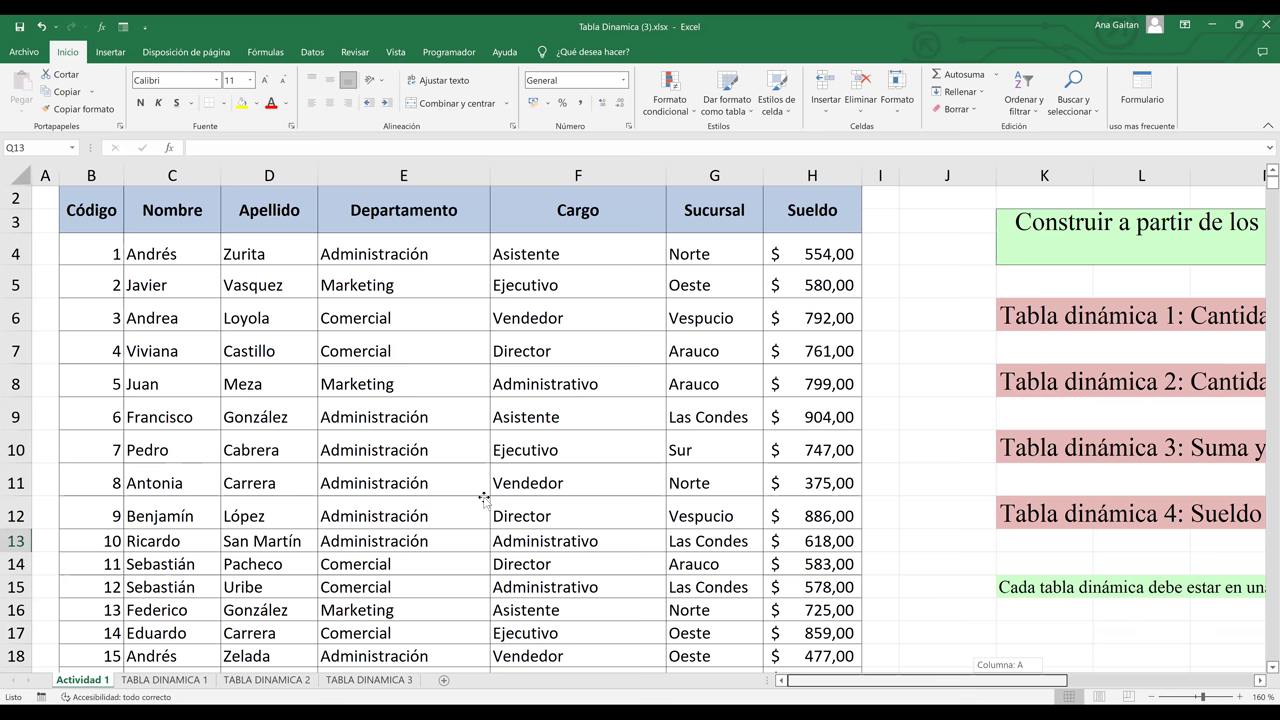
click(481, 505)
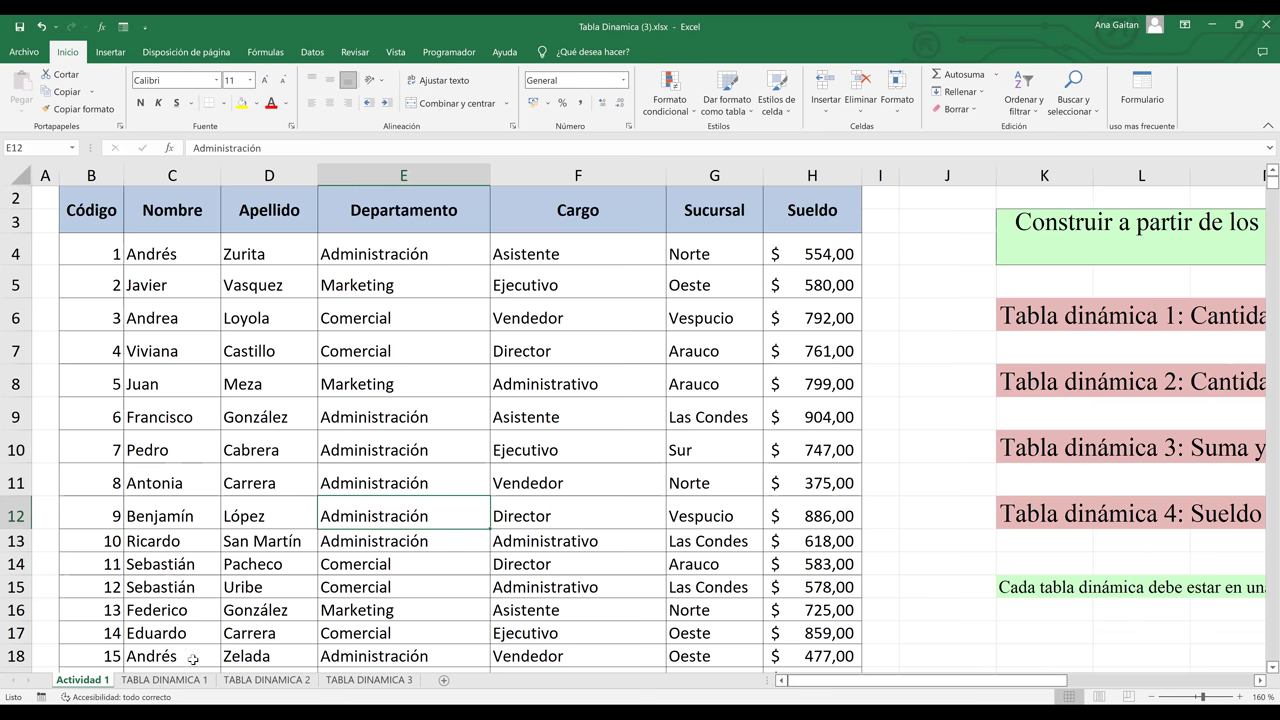
click(166, 680)
key(Up)
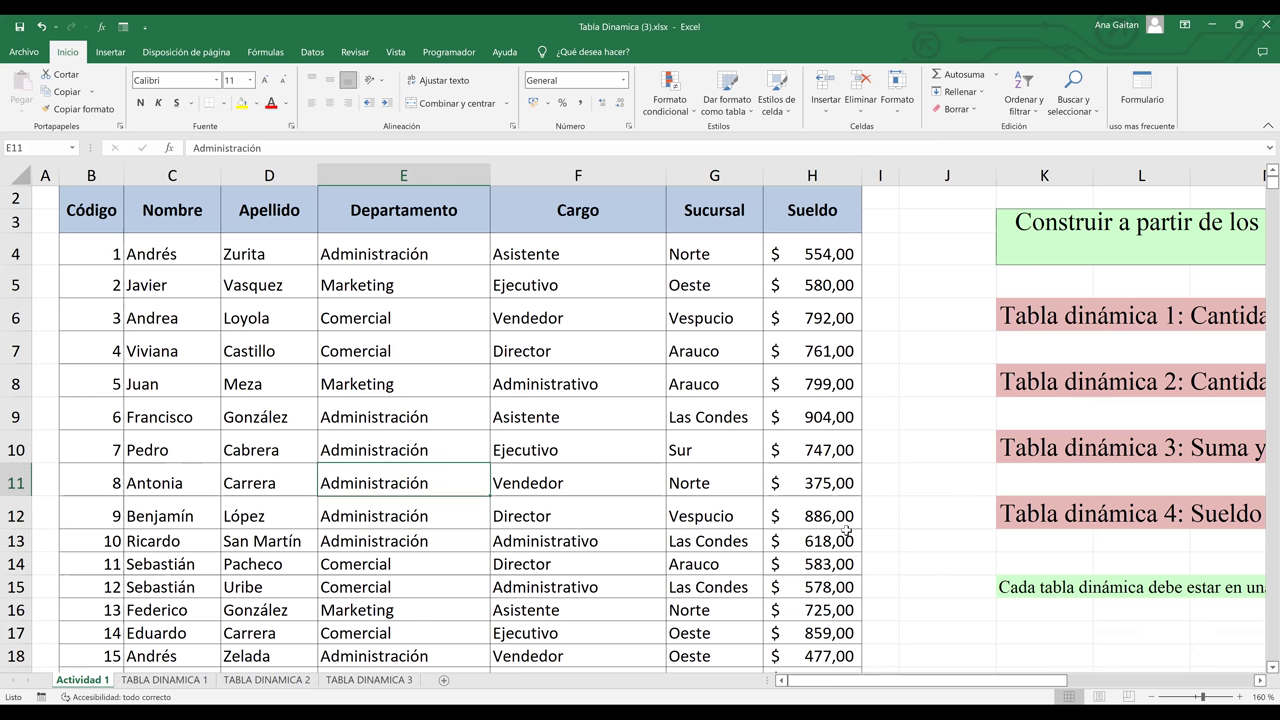